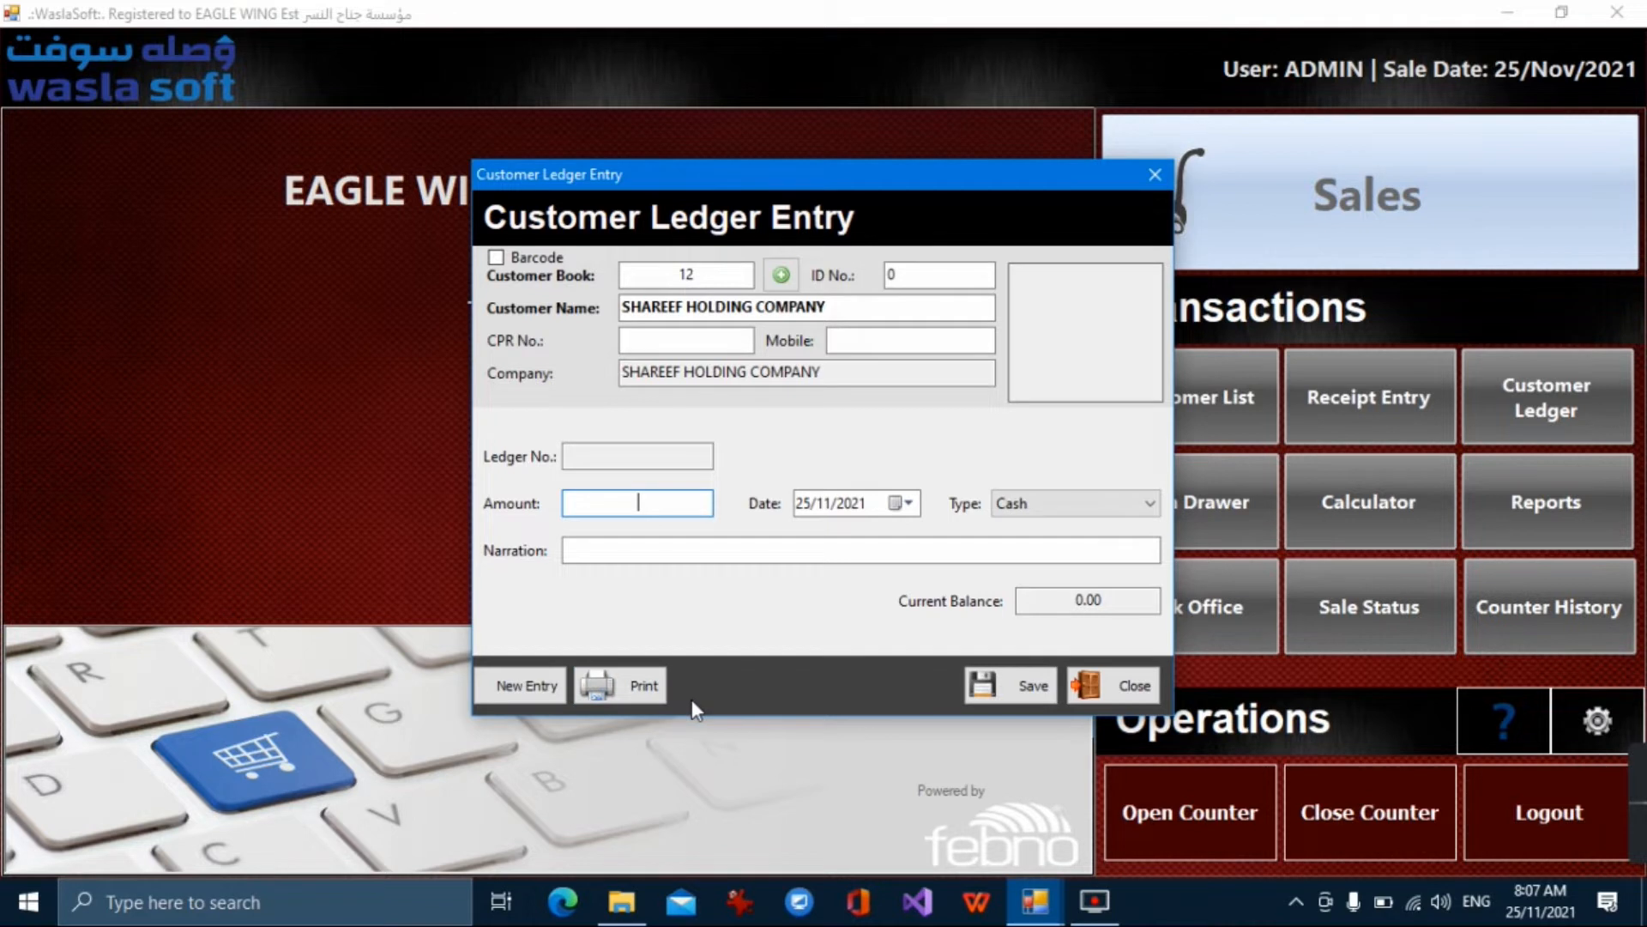
Close the customer ledger entry form, and view the Customer Ledger screen and the calculator, closing each one.
left_click(1126, 684)
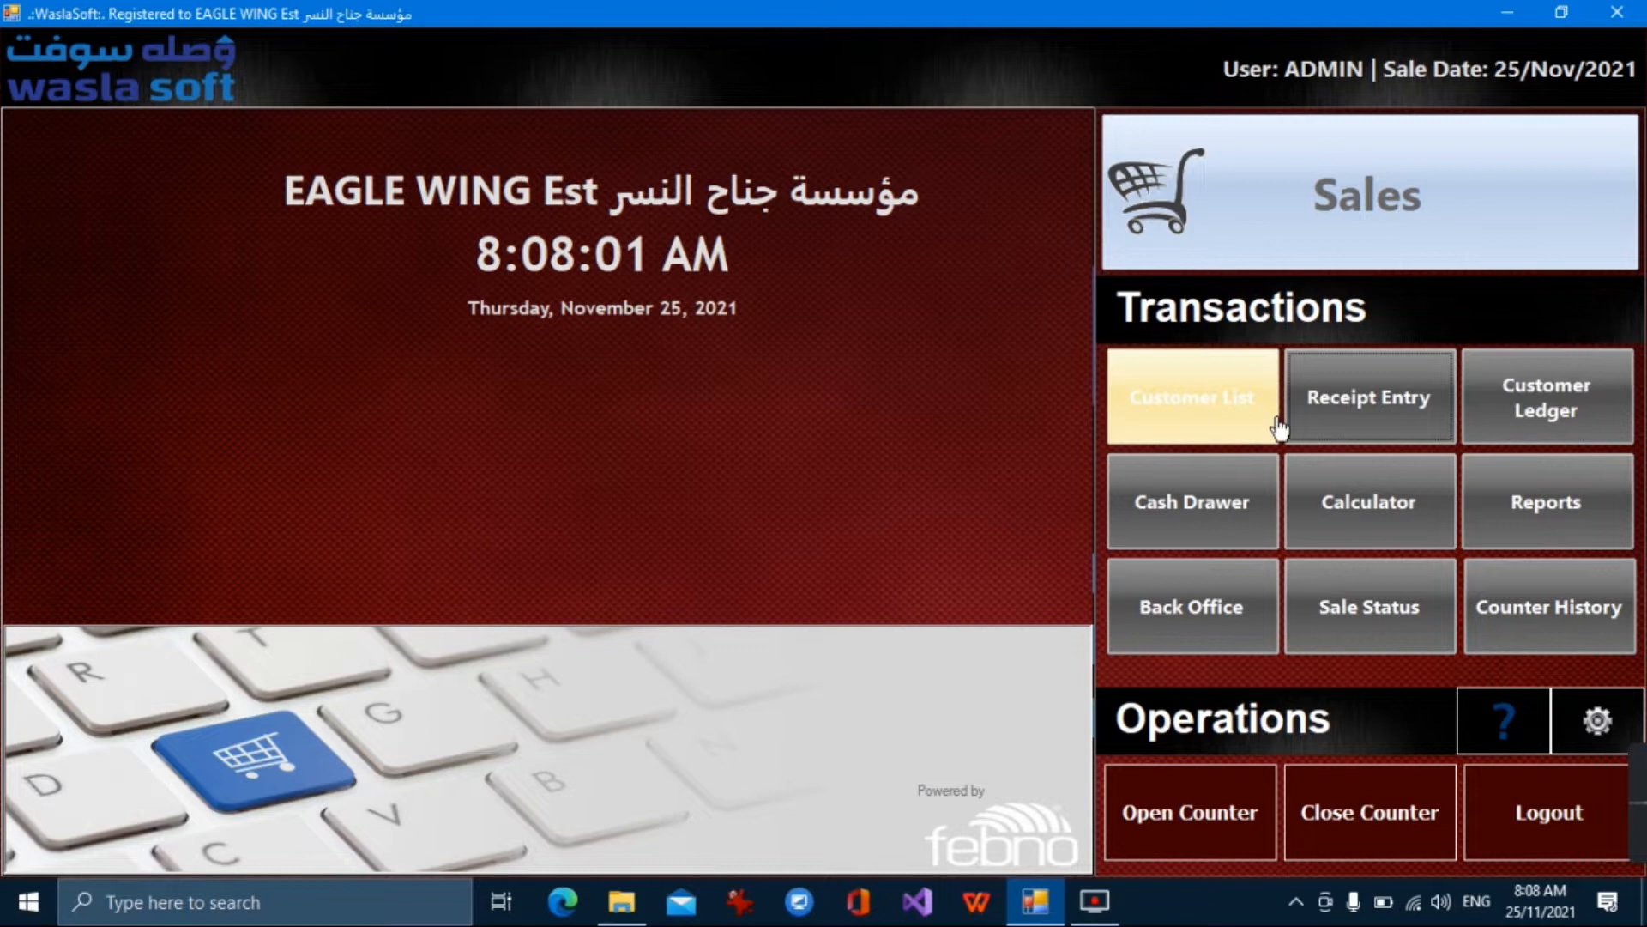
left_click(1547, 425)
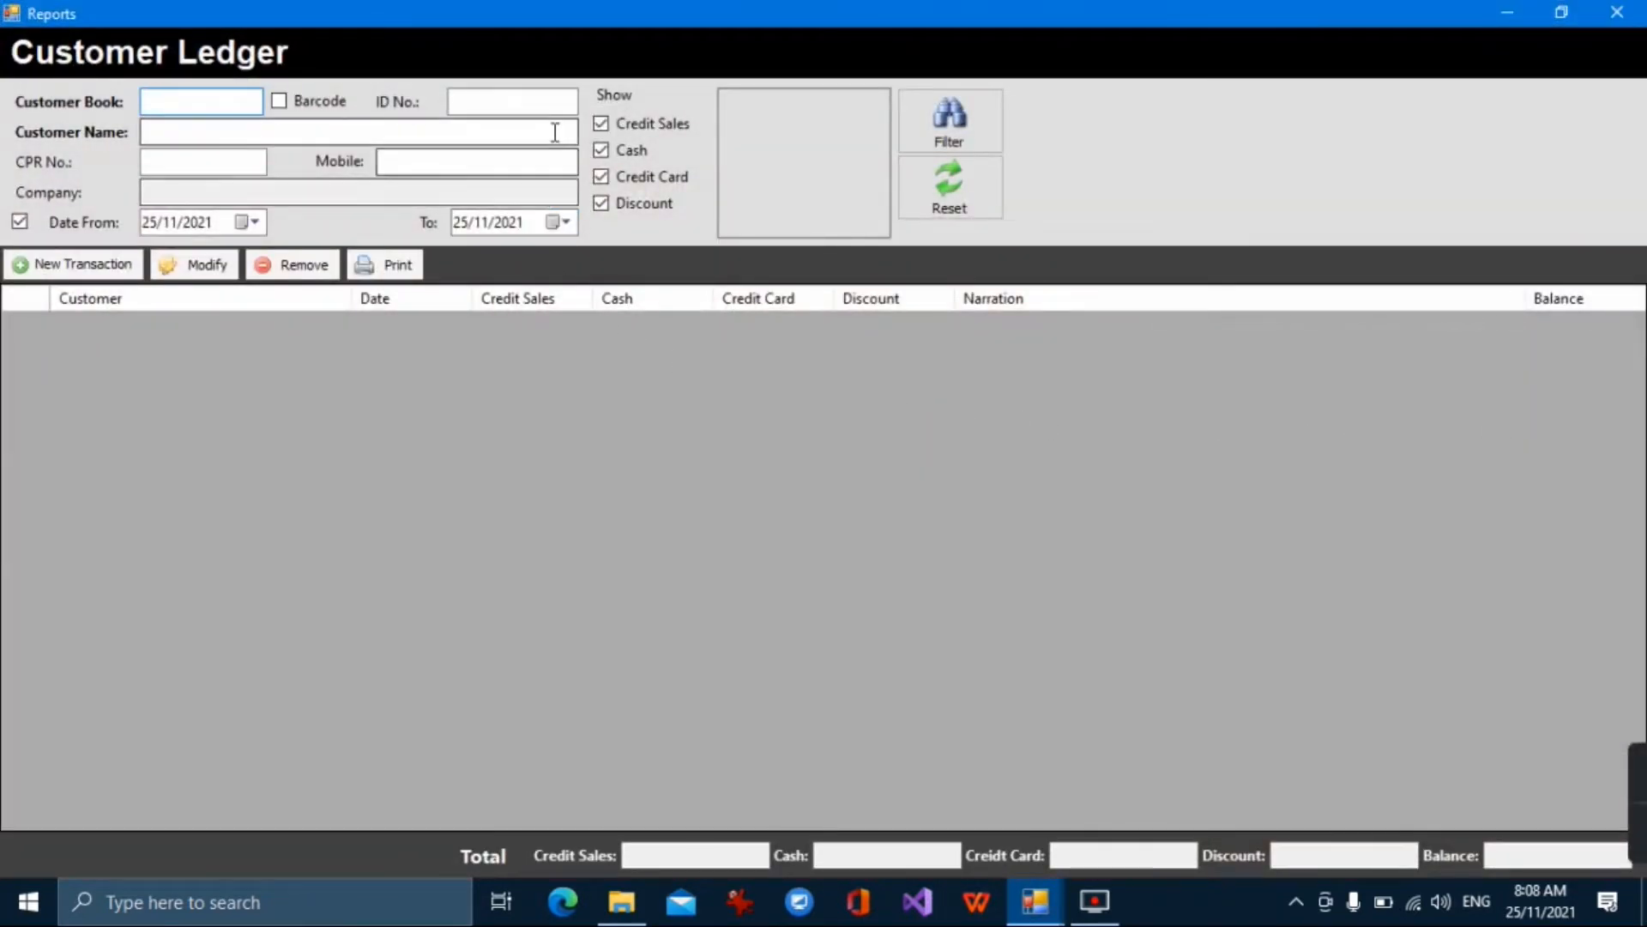
left_click(1618, 12)
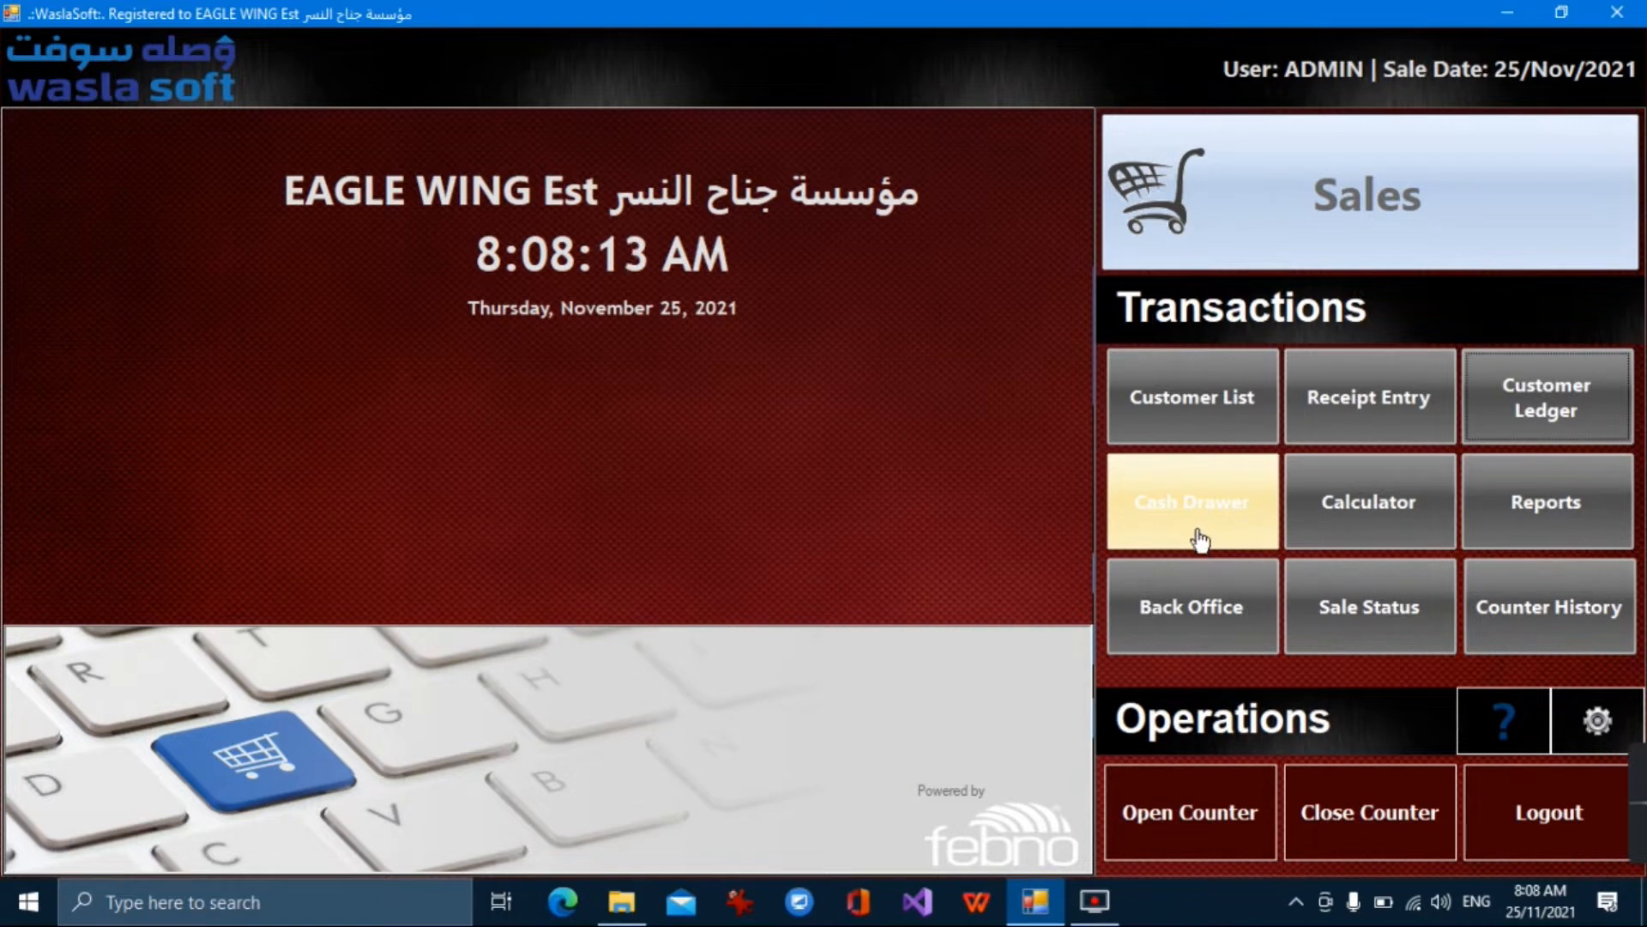
left_click(1317, 519)
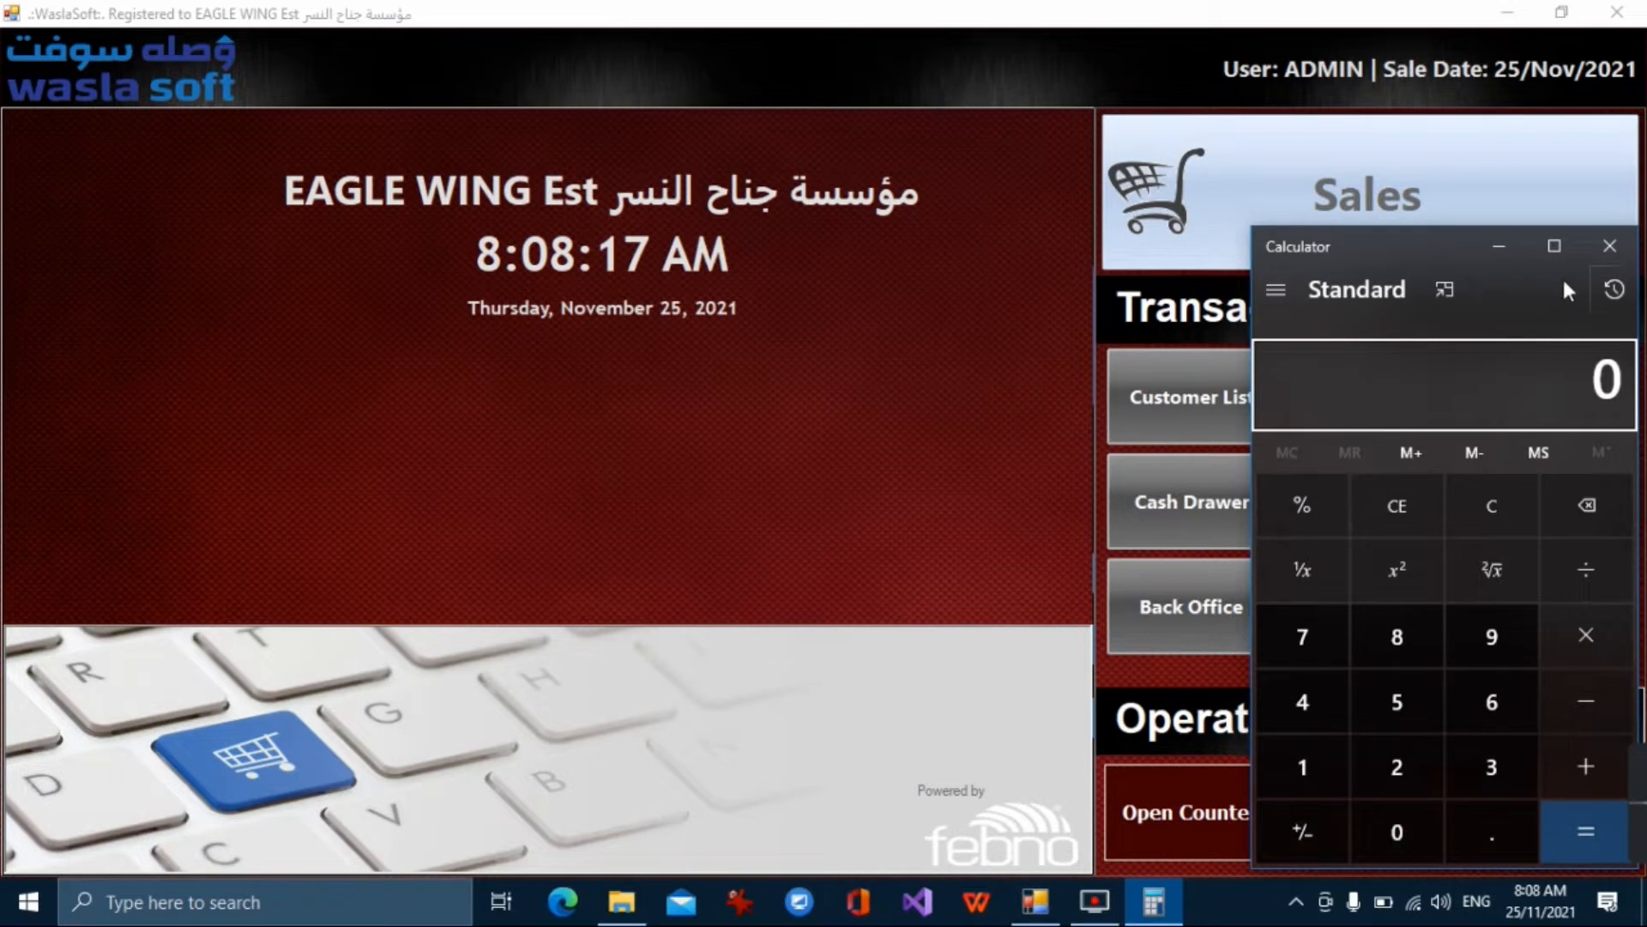
left_click(1609, 246)
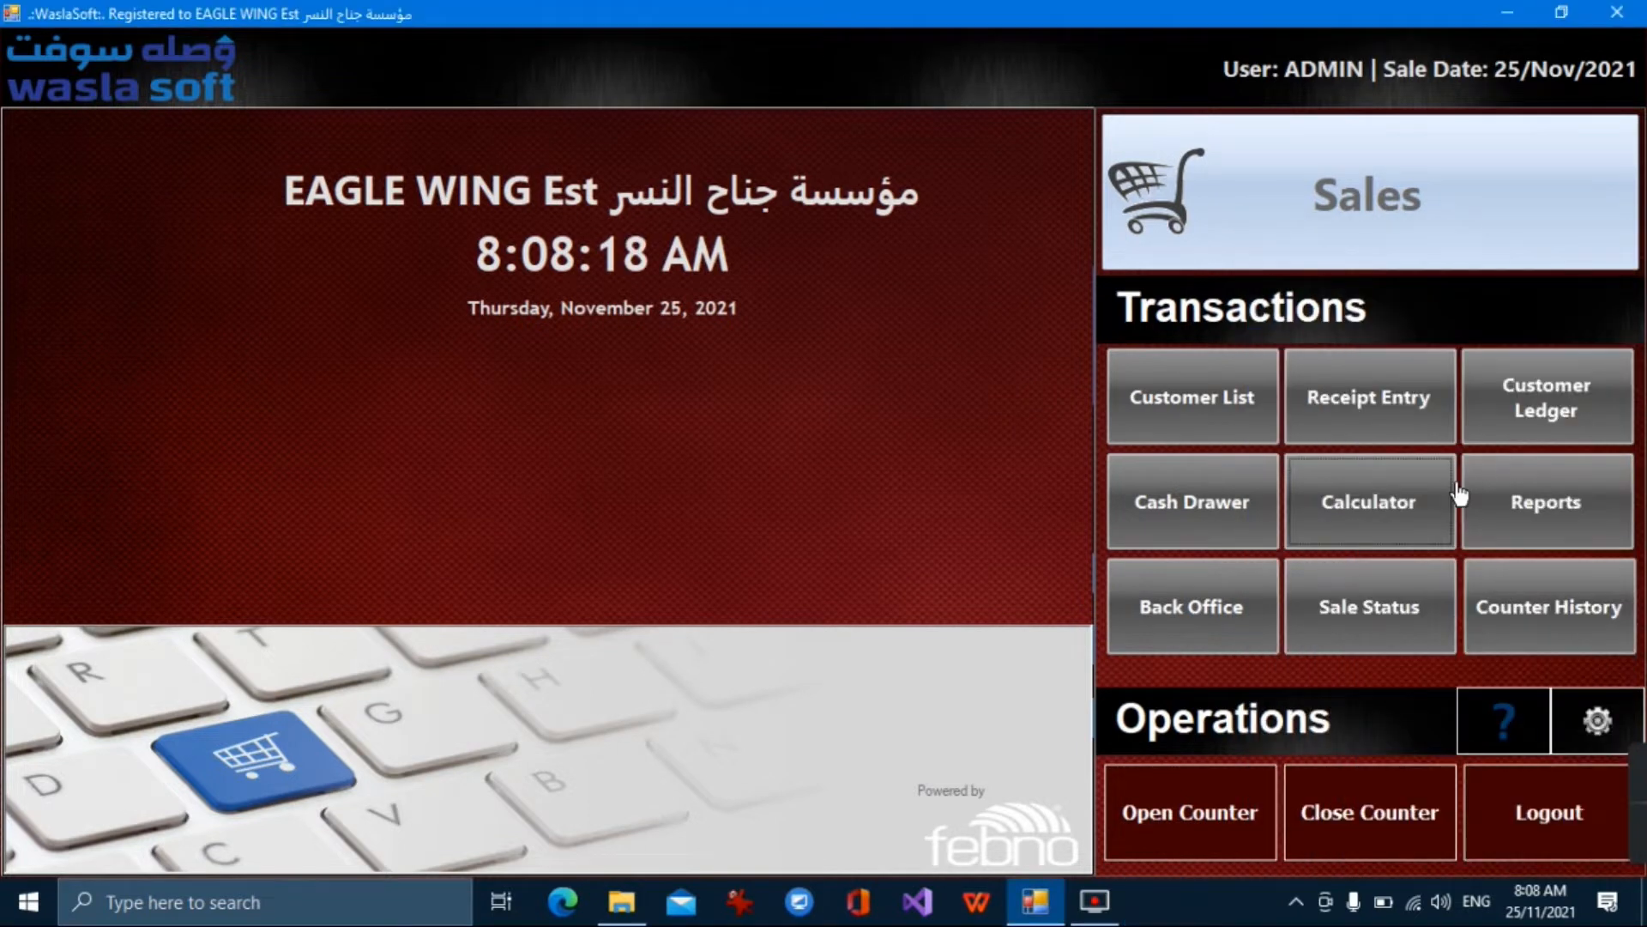
Run the Daily Sales Summary report for 25/11/2021 and close it.
left_click(1541, 536)
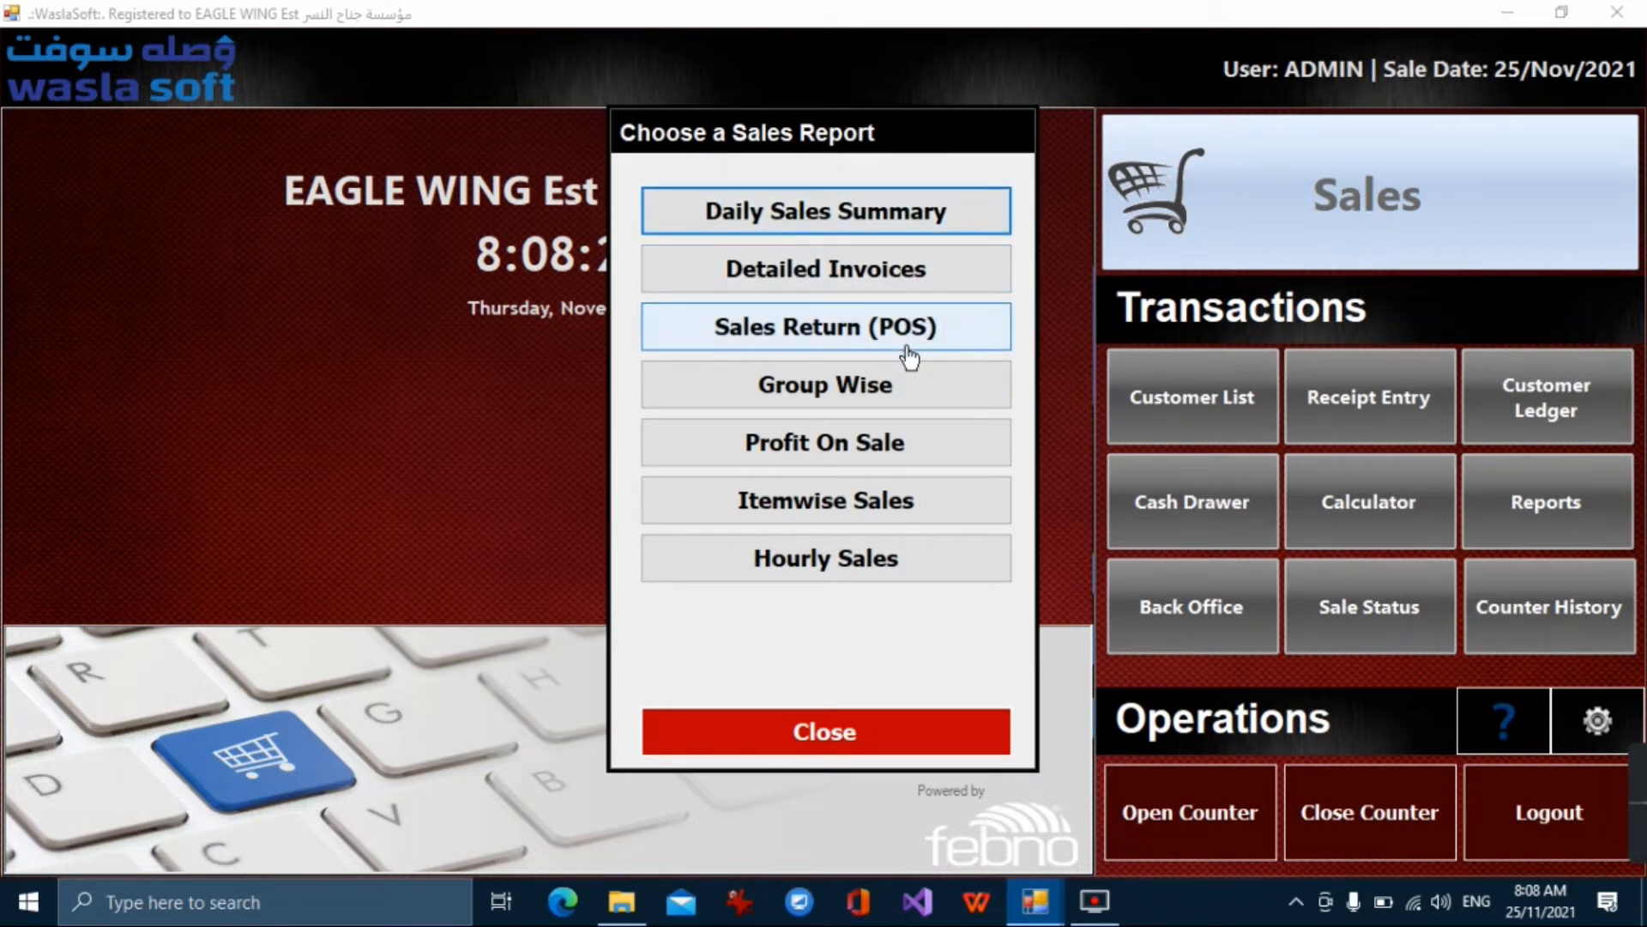
left_click(894, 221)
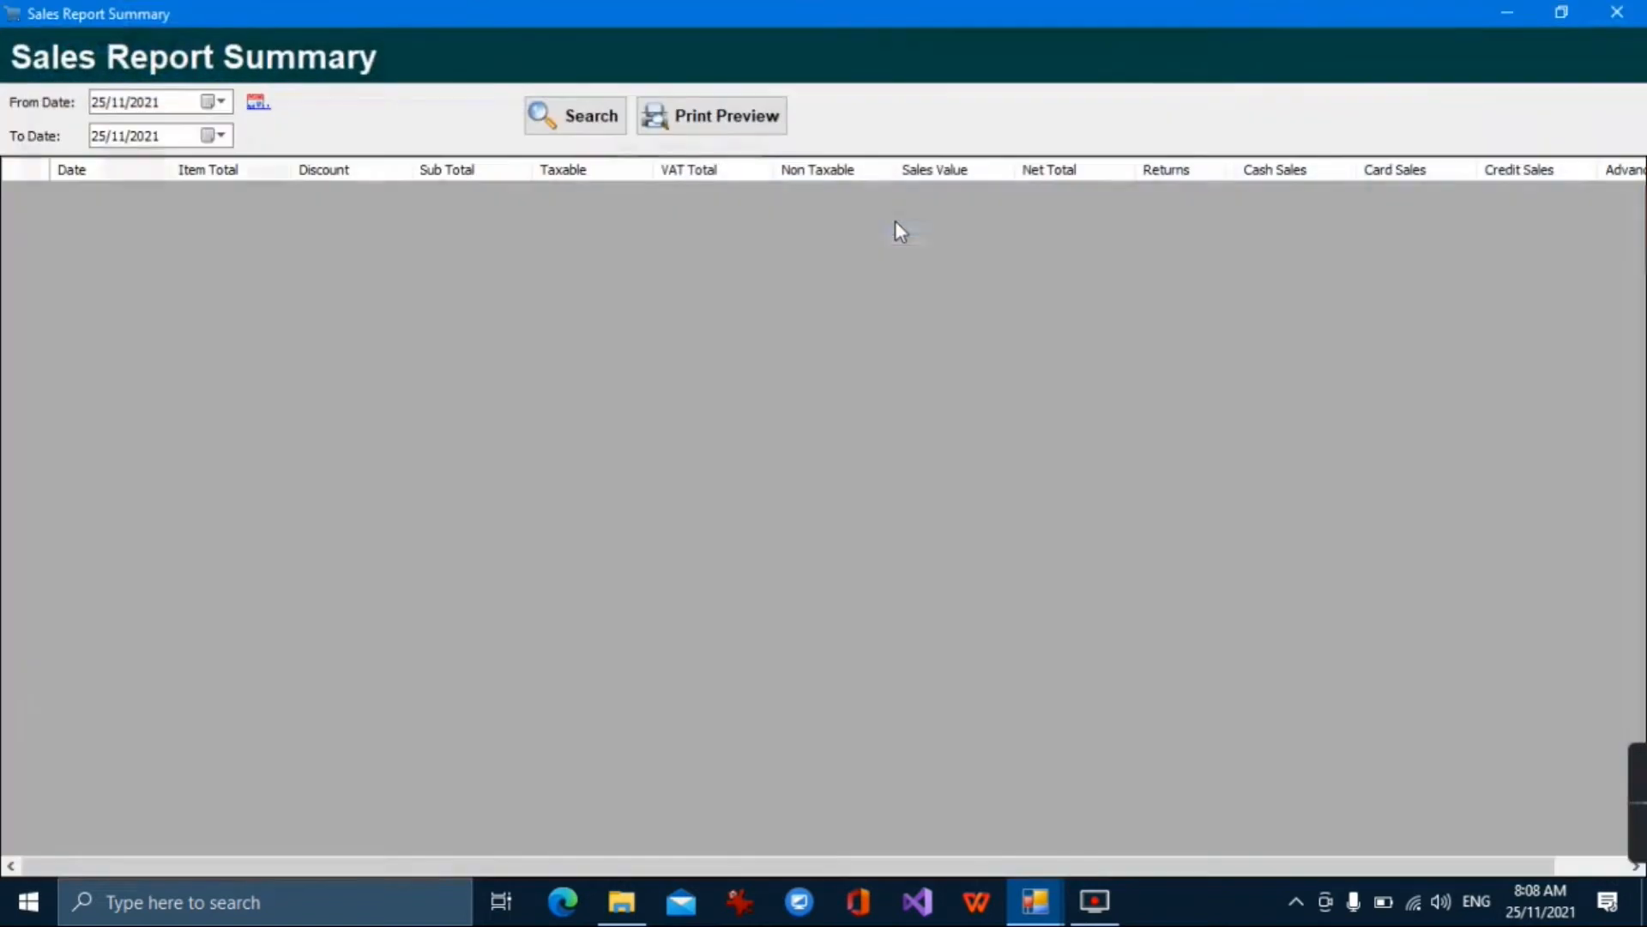
left_click(600, 133)
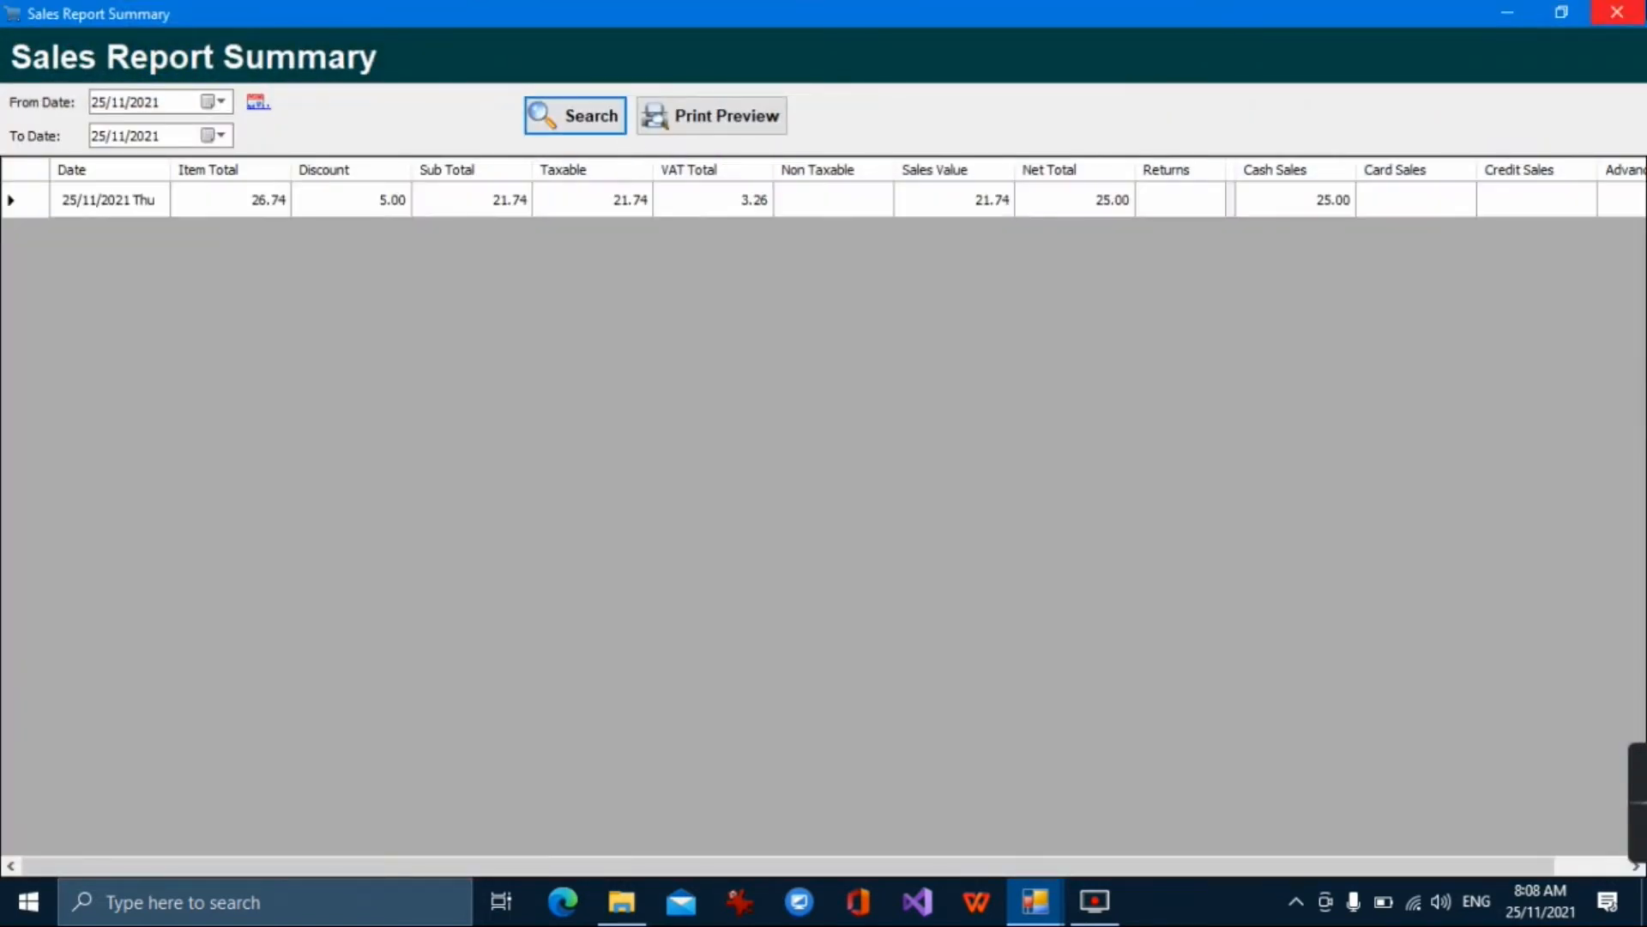
left_click(1617, 12)
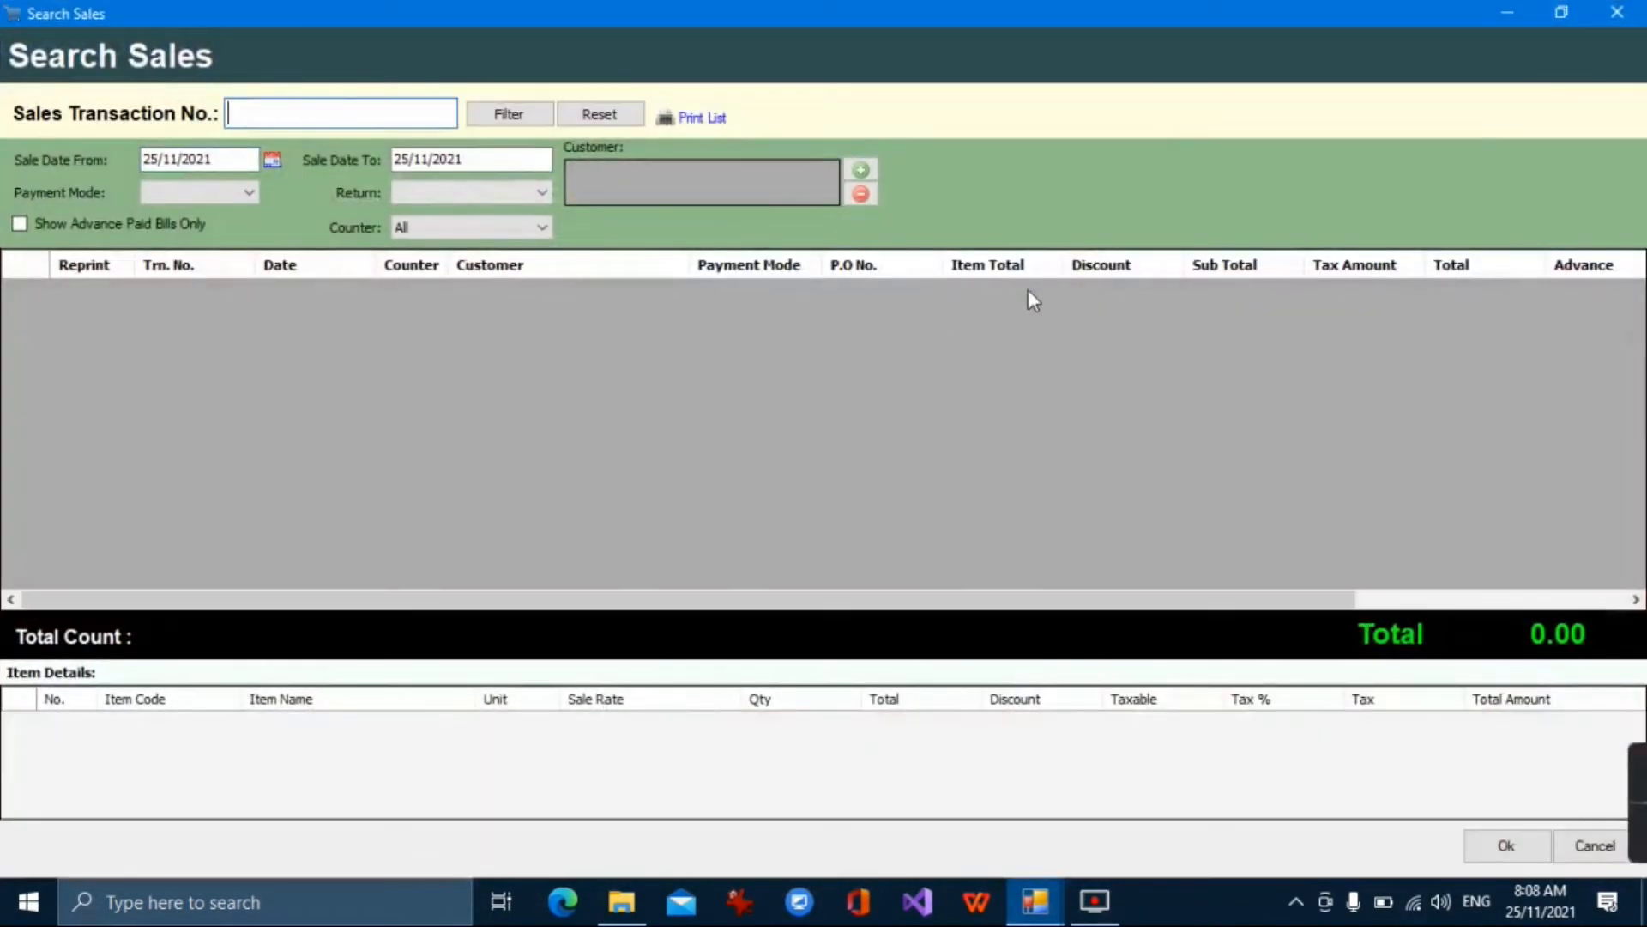
View the Detailed Invoices and Sales Return (POS) report screens, closing each one.
left_click(1617, 8)
left_click(911, 330)
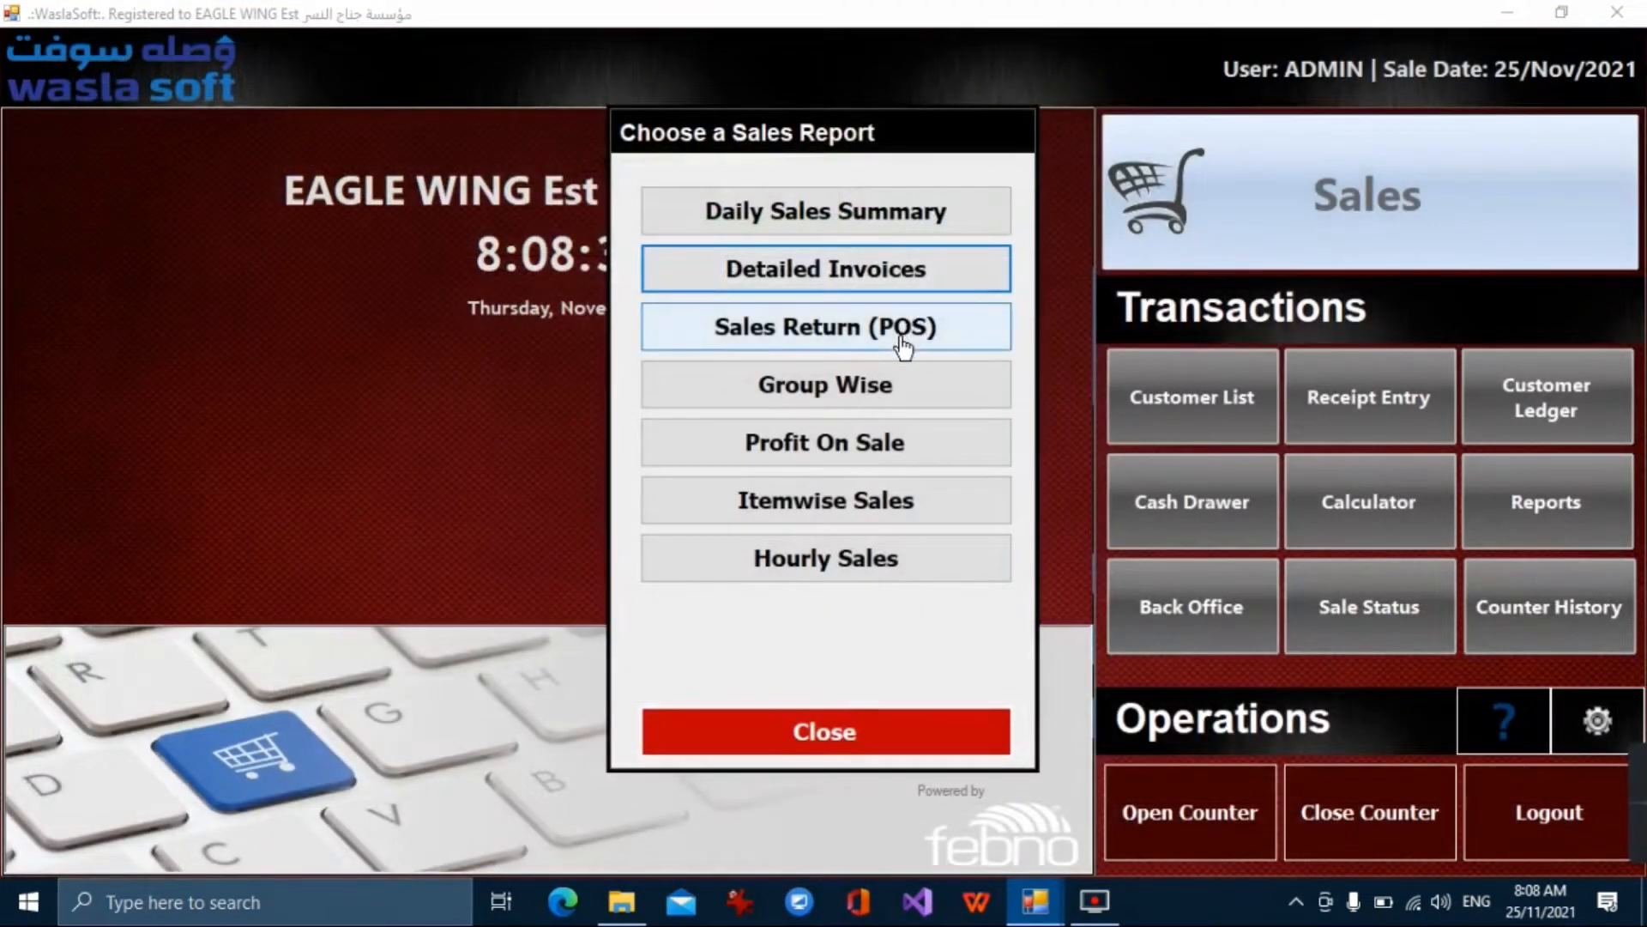
left_click(1362, 73)
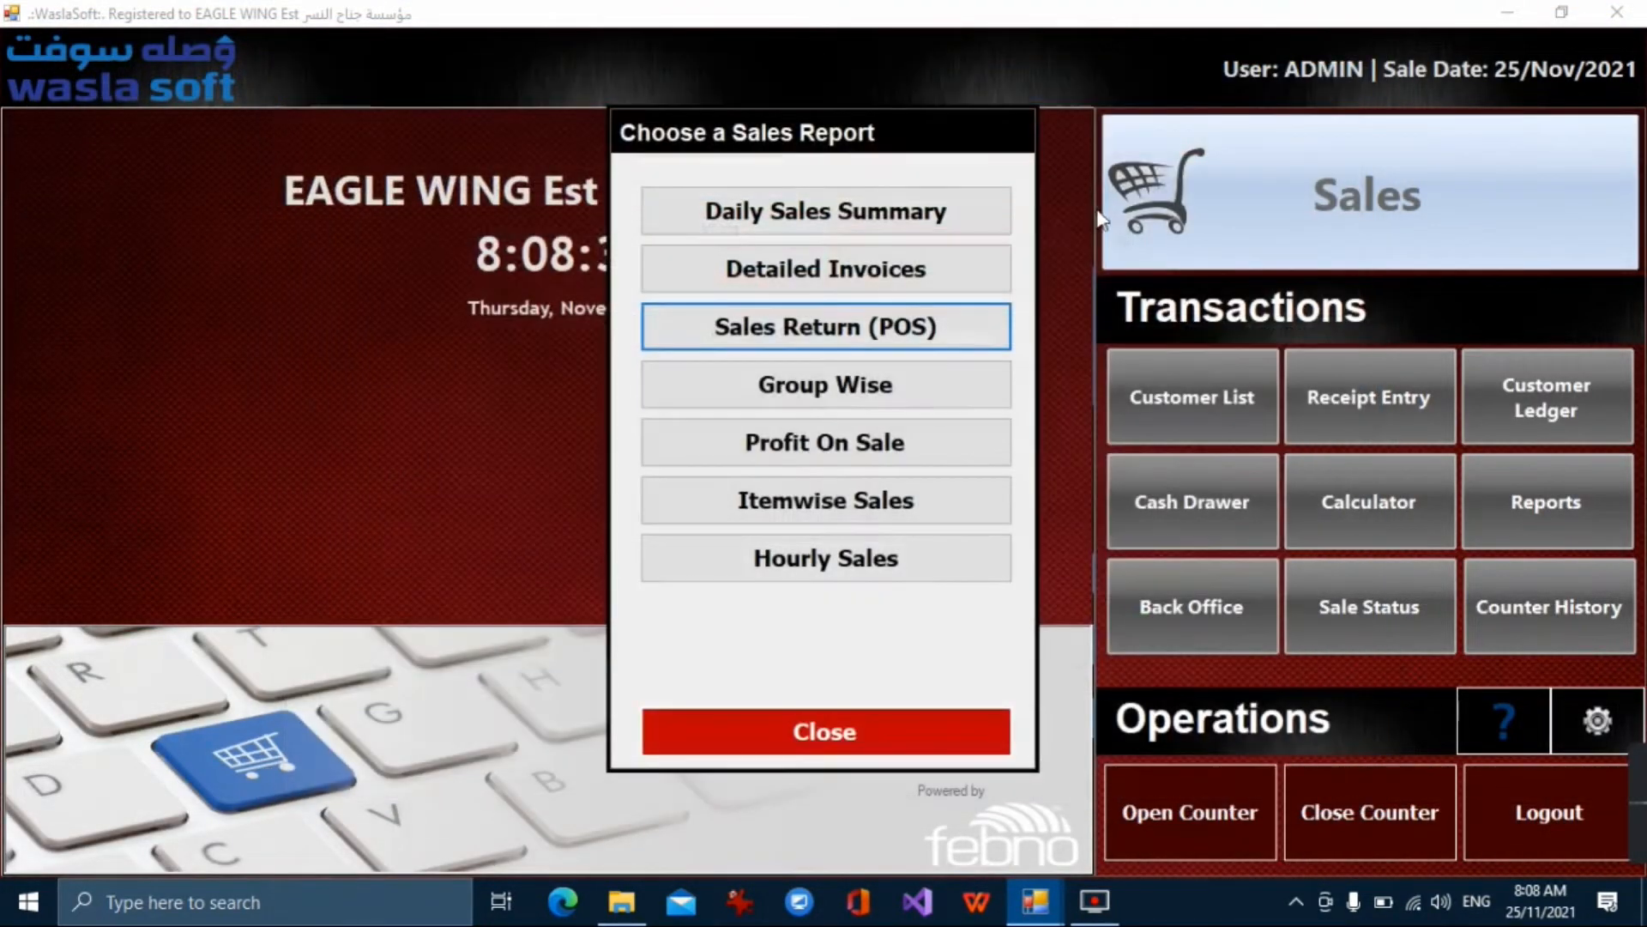
View the Group Wise and Profit On Sale reports, closing each one.
left_click(930, 398)
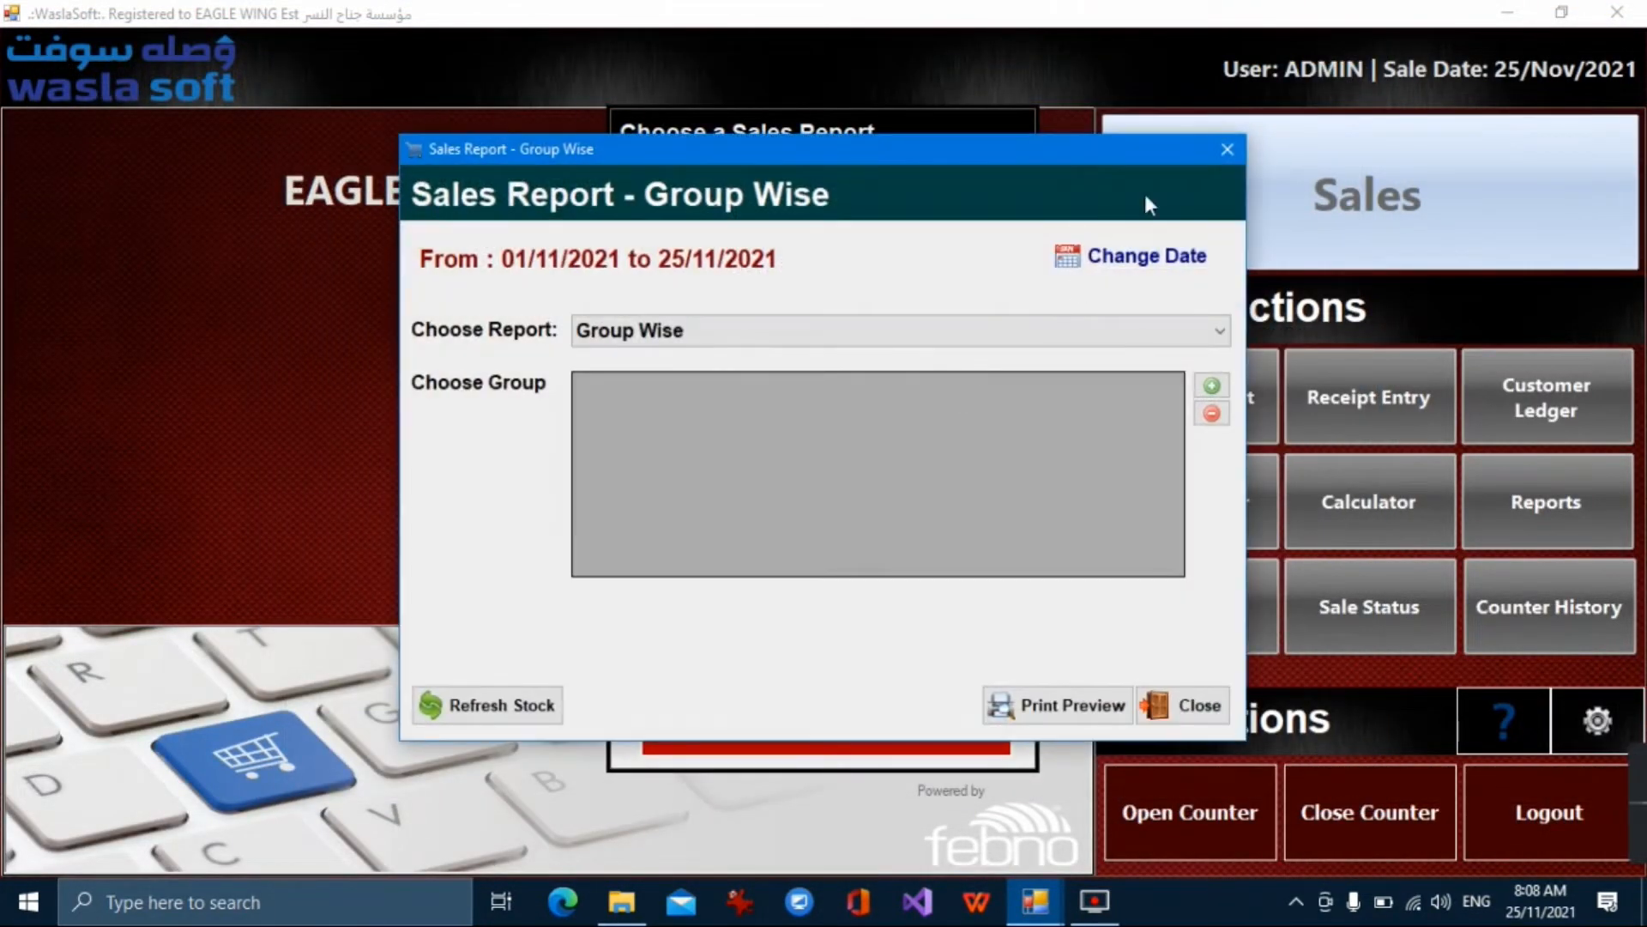
left_click(1214, 160)
left_click(888, 461)
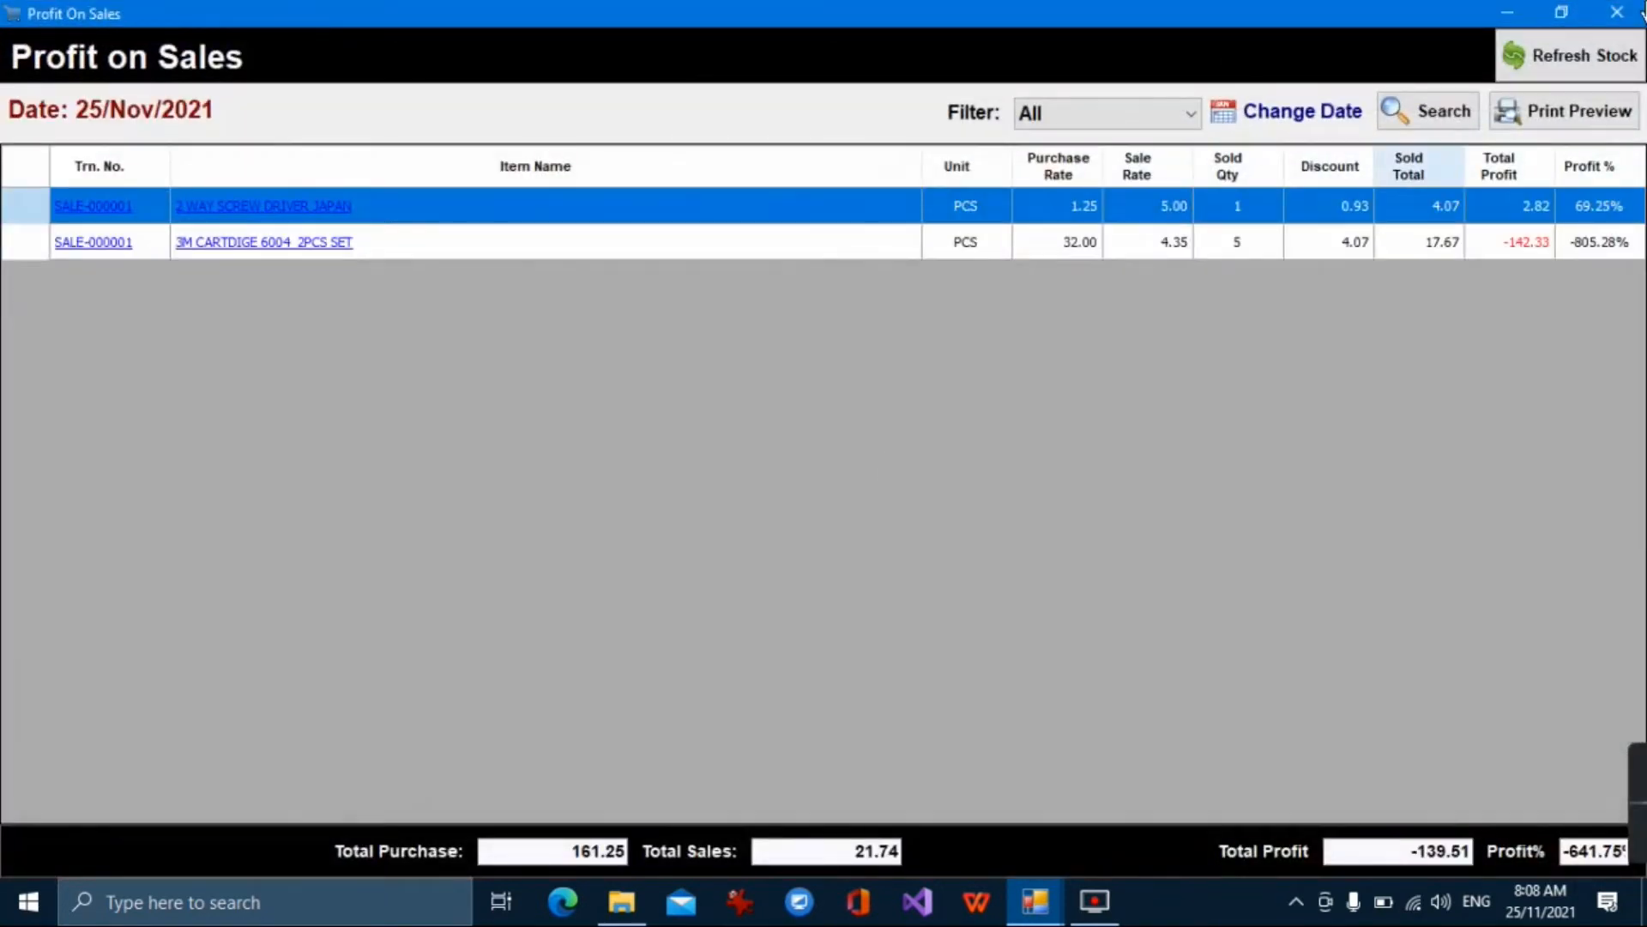
left_click(1641, 10)
View the Itemwise Sales report and the Hourly Sales report for 25/11/2021, and leave the sales reports.
left_click(839, 510)
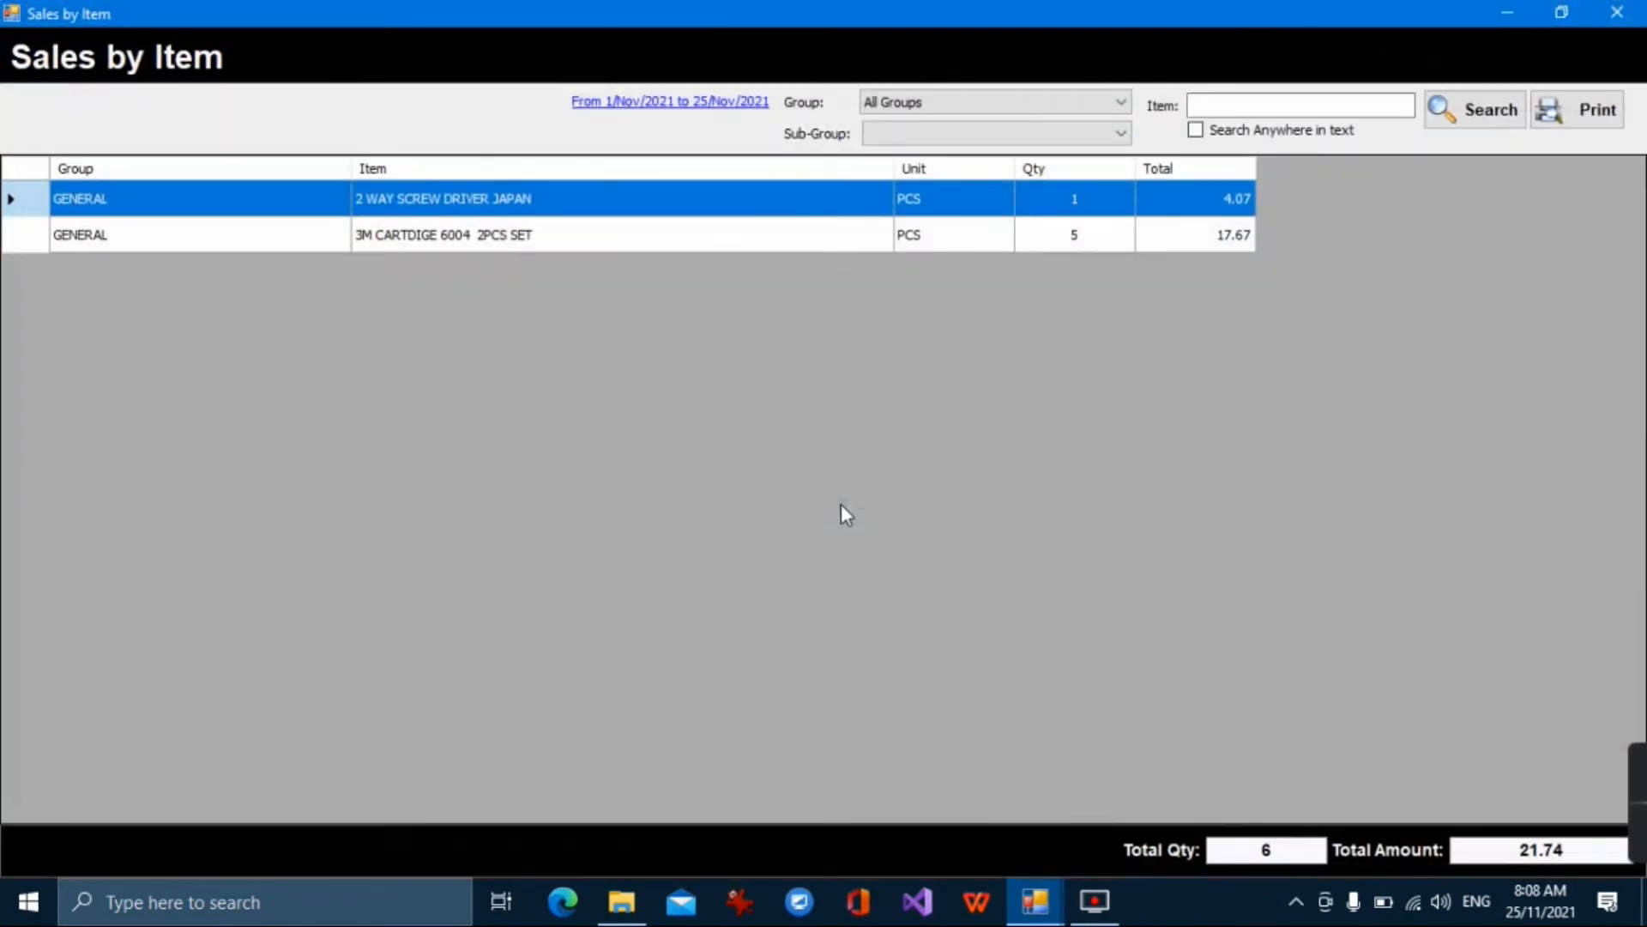
left_click(1617, 12)
left_click(929, 571)
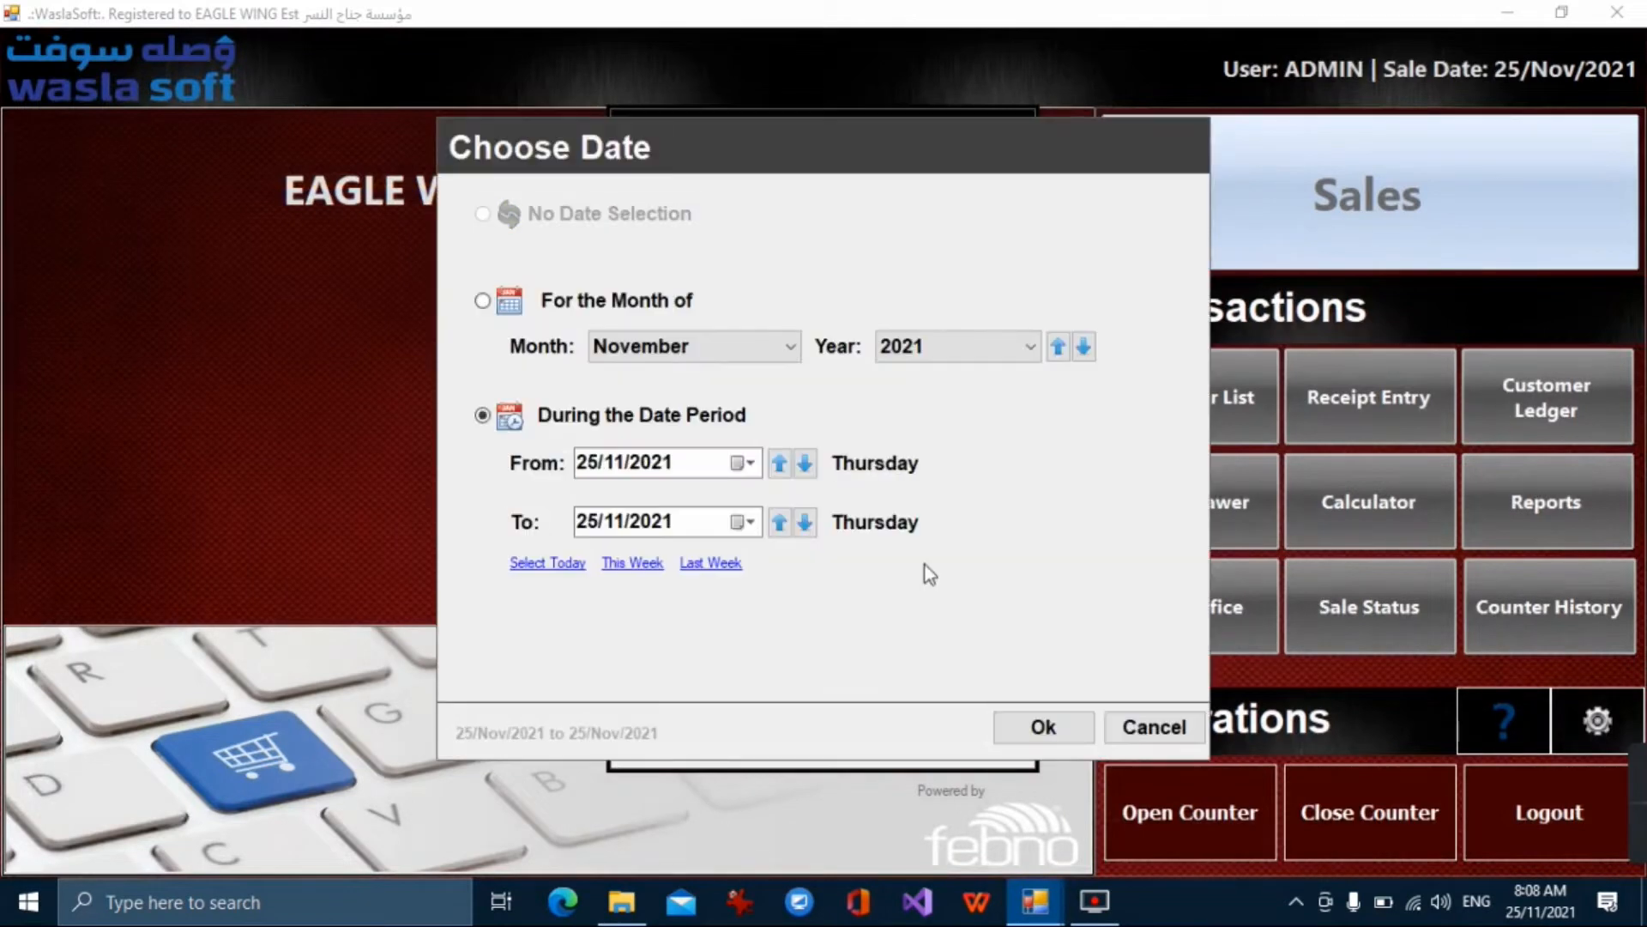
left_click(1030, 725)
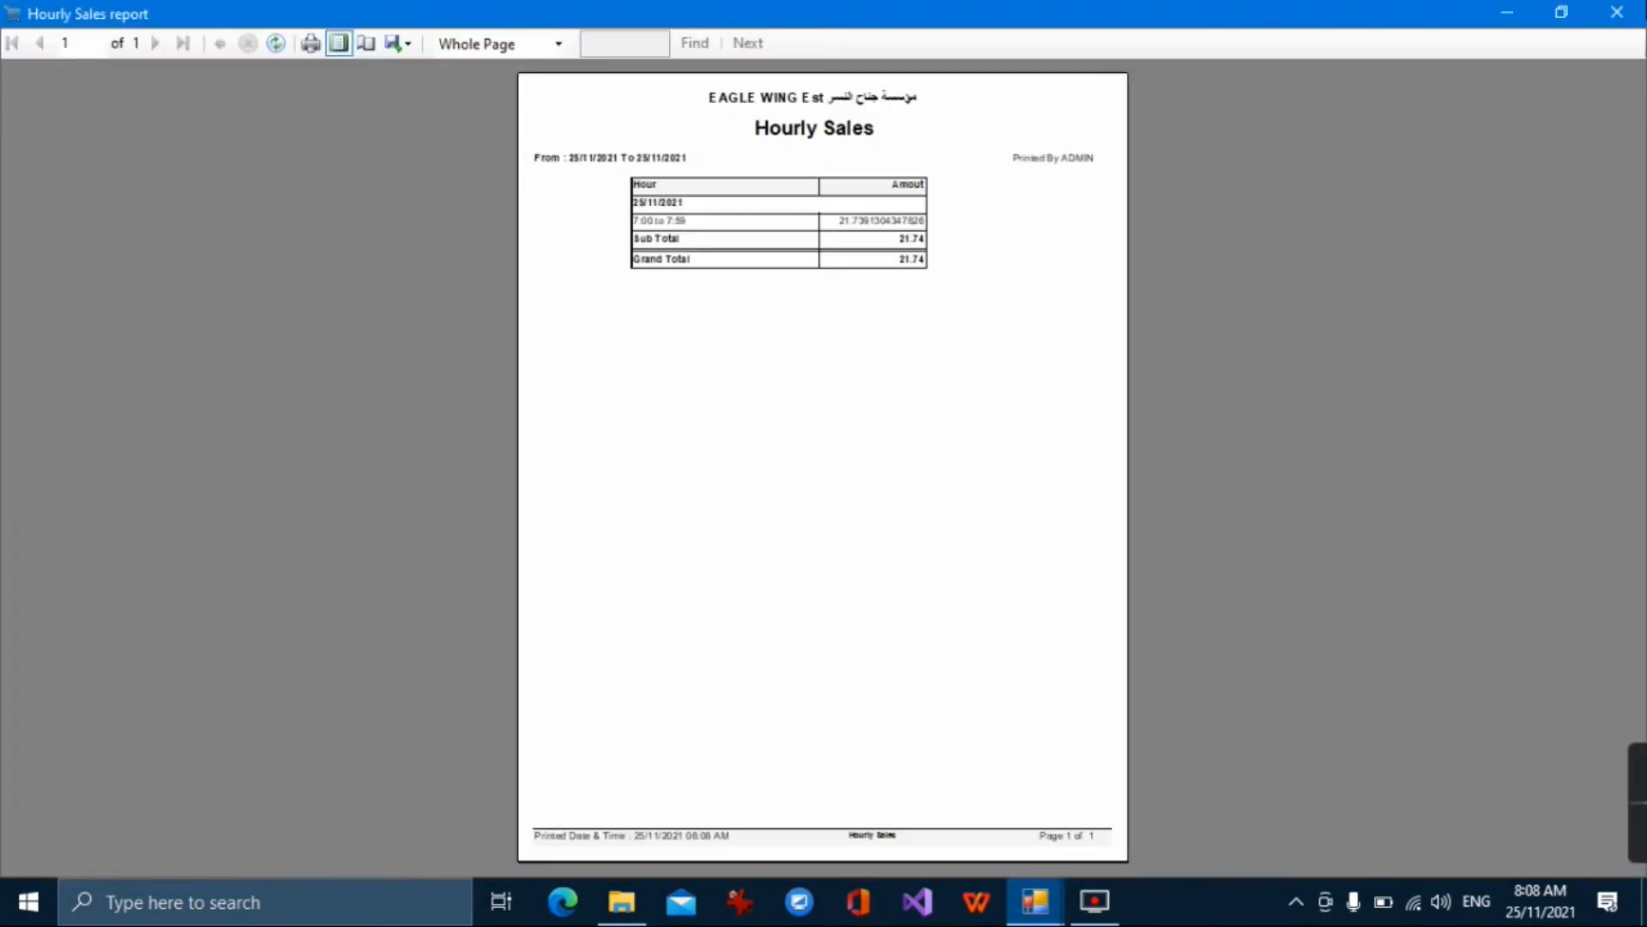
left_click(1617, 12)
left_click(944, 744)
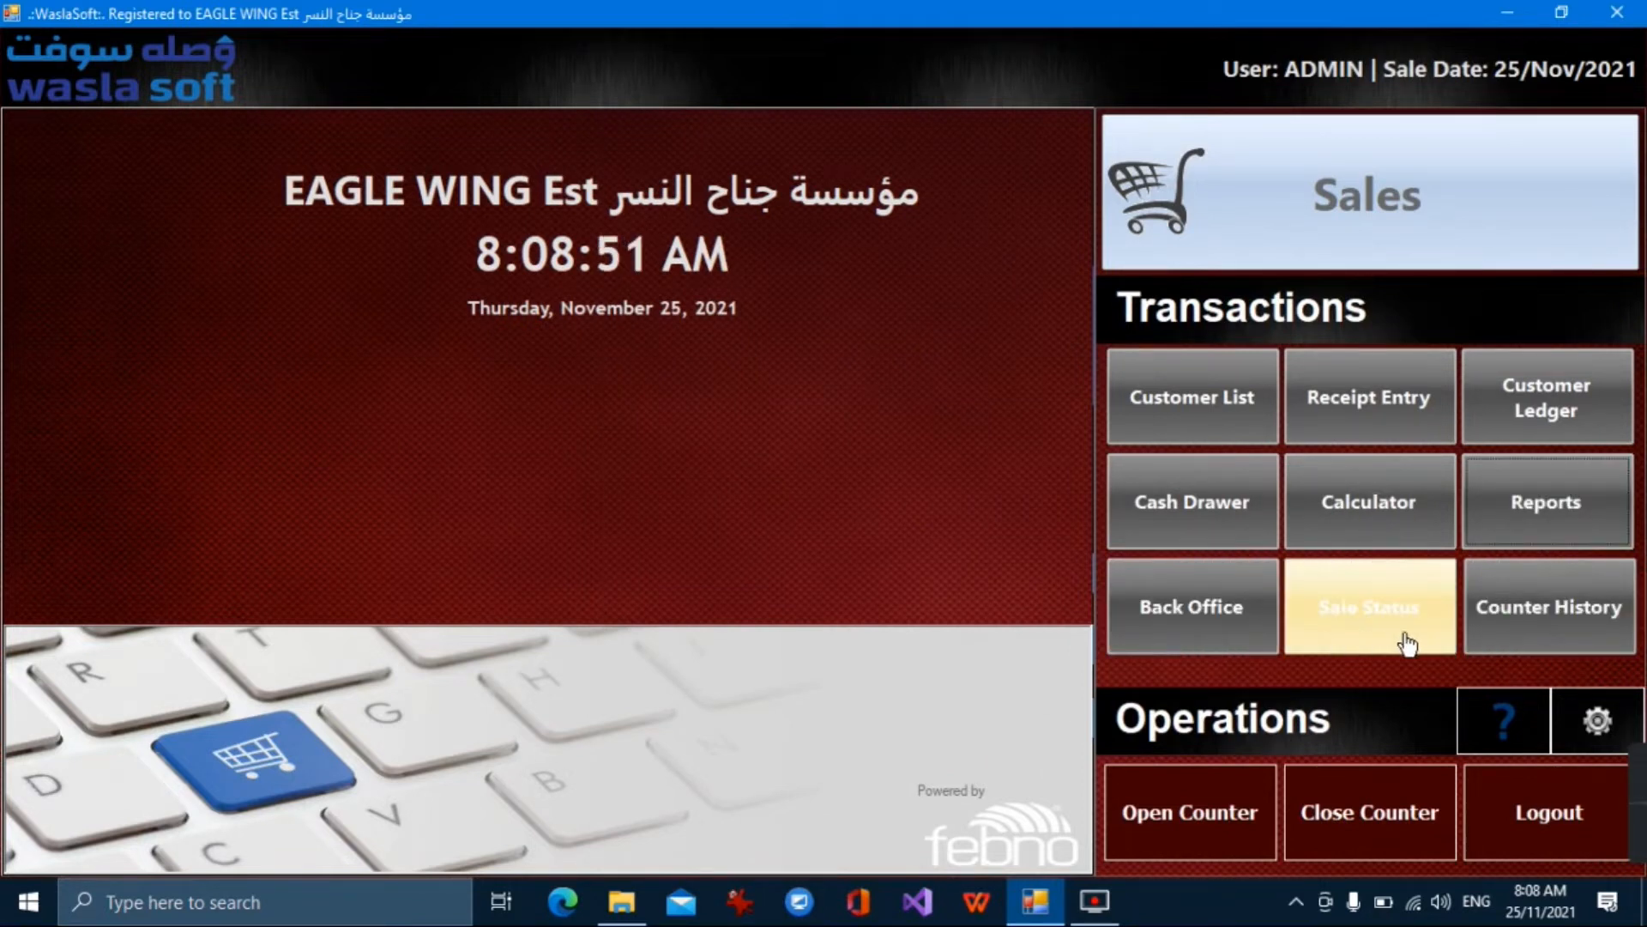
View the Back Office main screen and return to the sales home screen.
left_click(1244, 648)
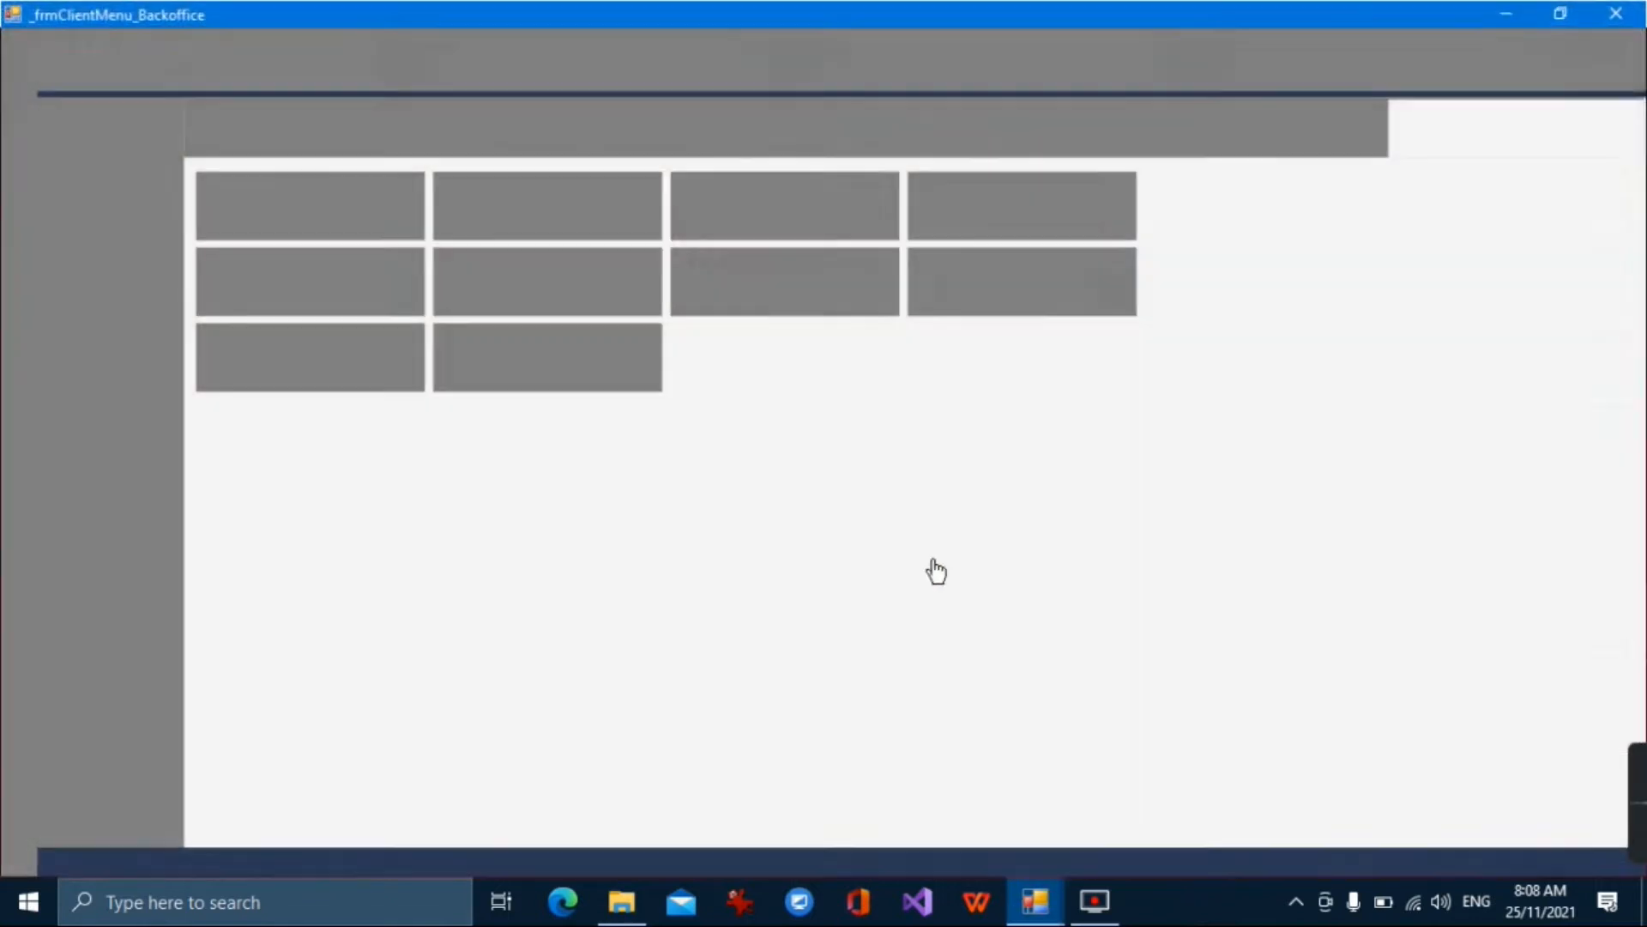
left_click(1617, 12)
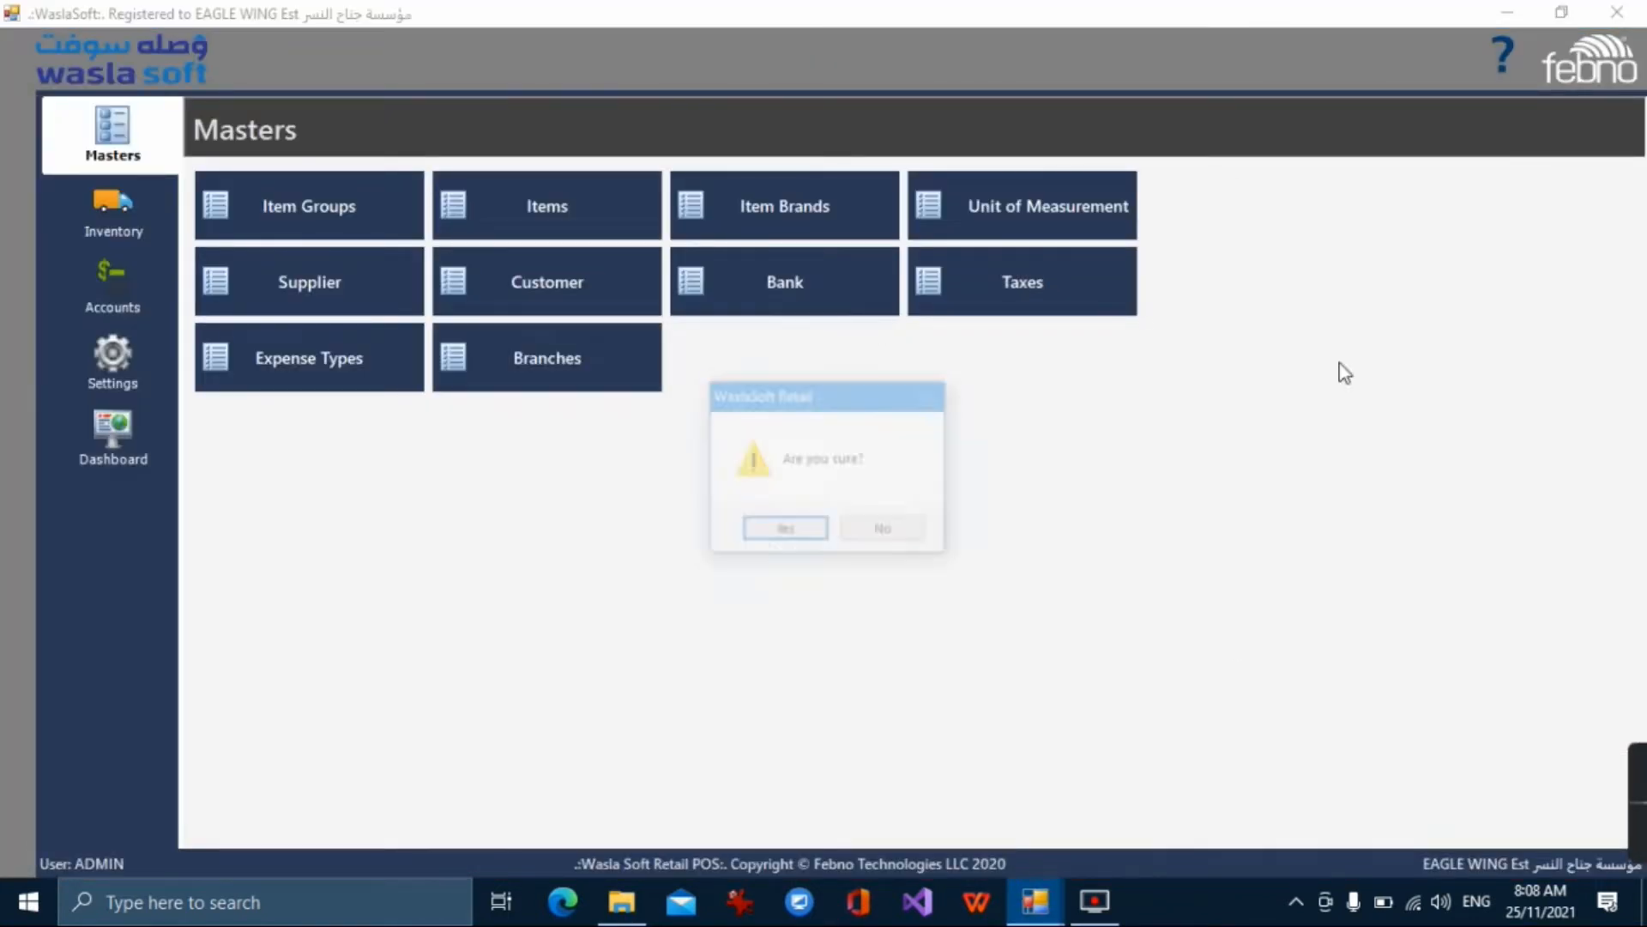
left_click(825, 531)
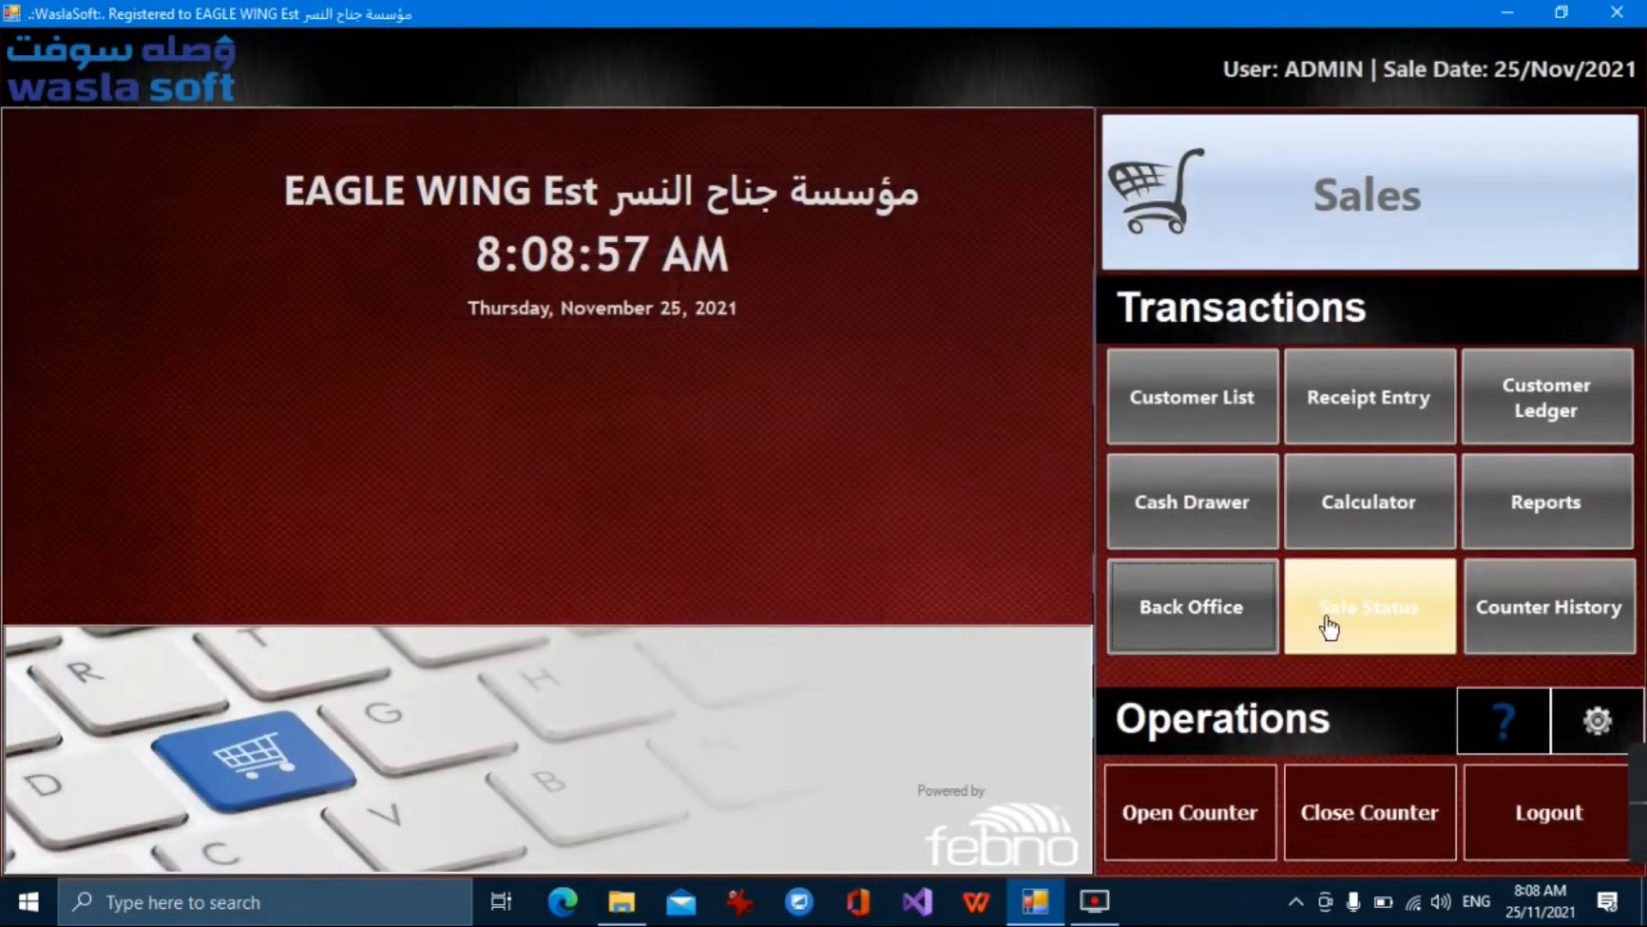
Try to view the sale status and to open the counter.
left_click(1360, 626)
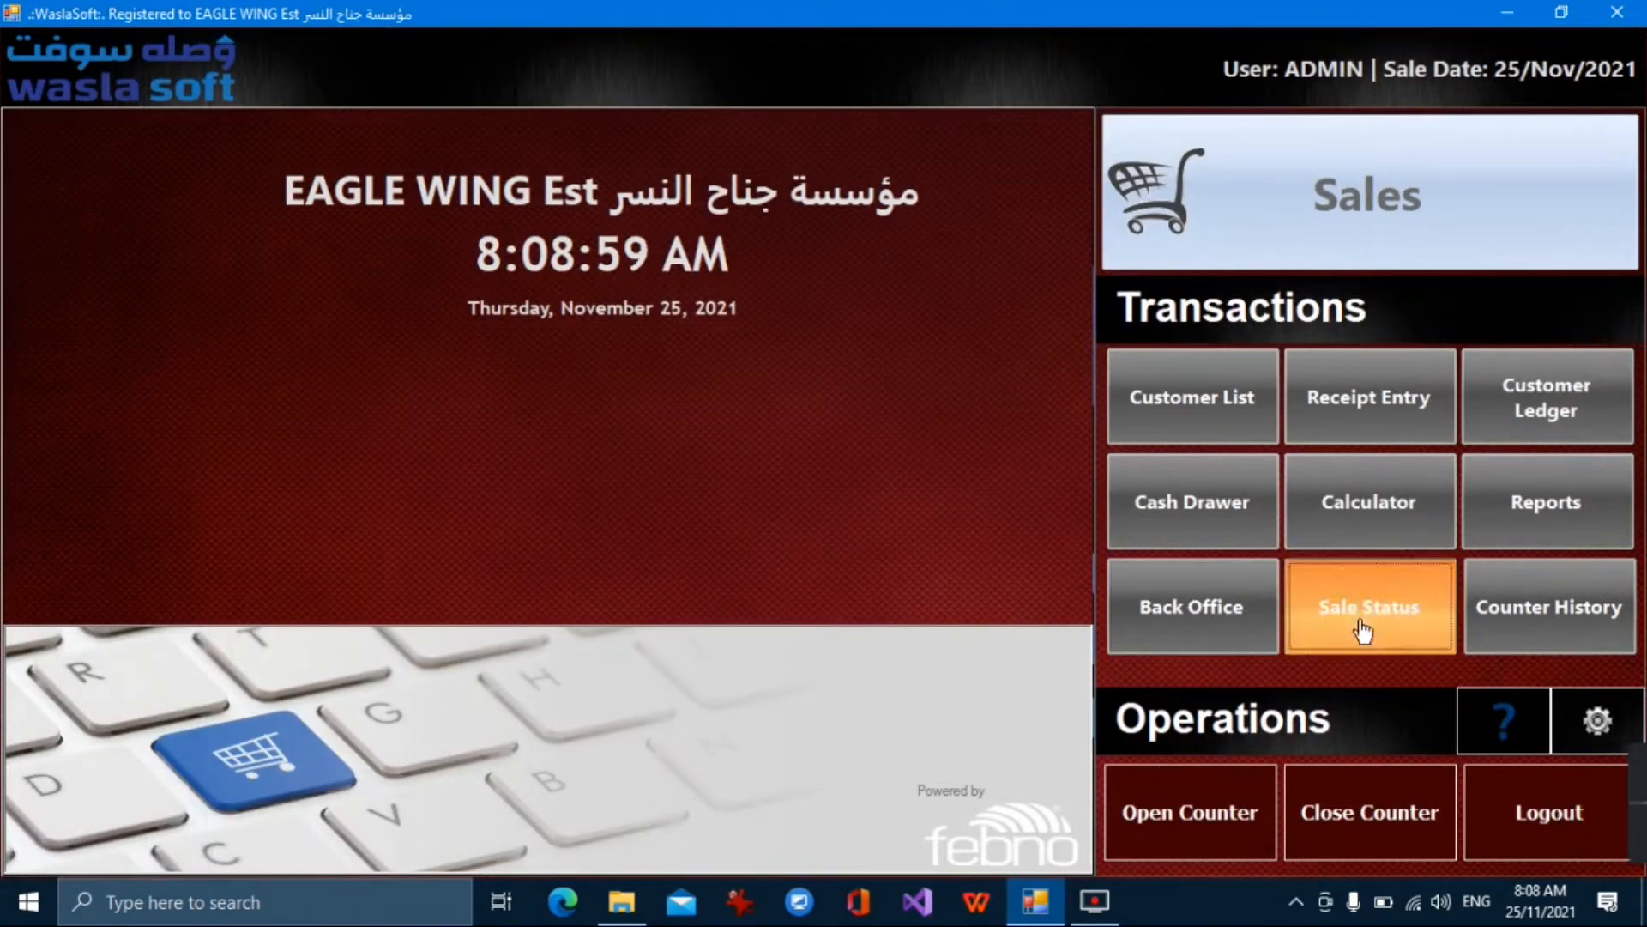
left_click(932, 541)
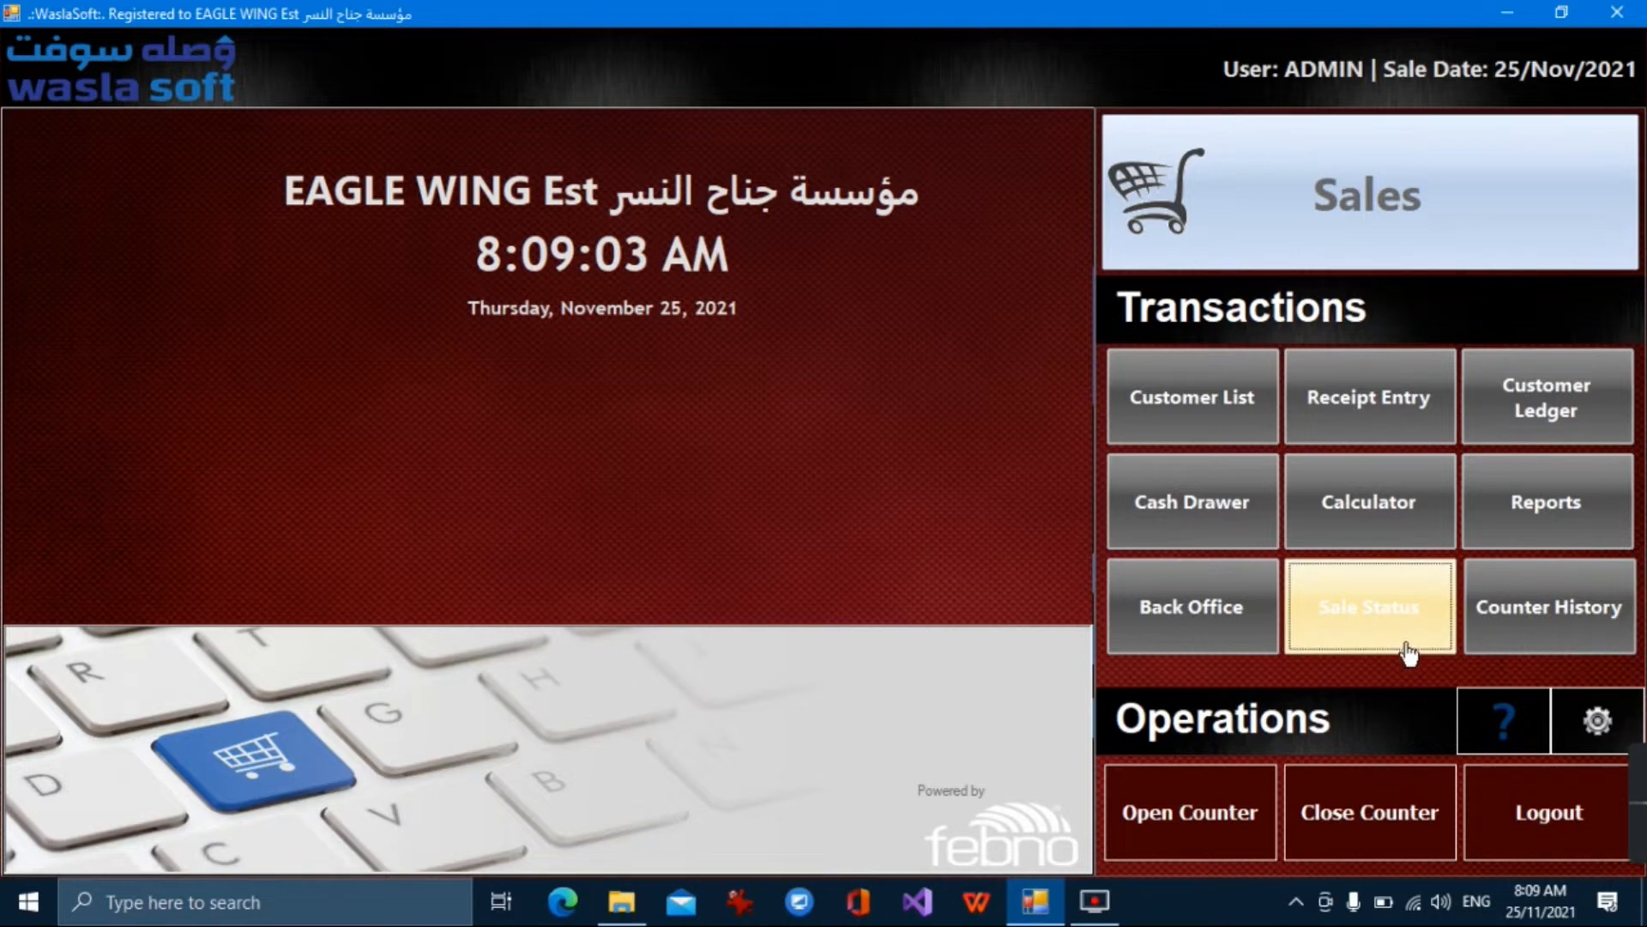
left_click(1236, 832)
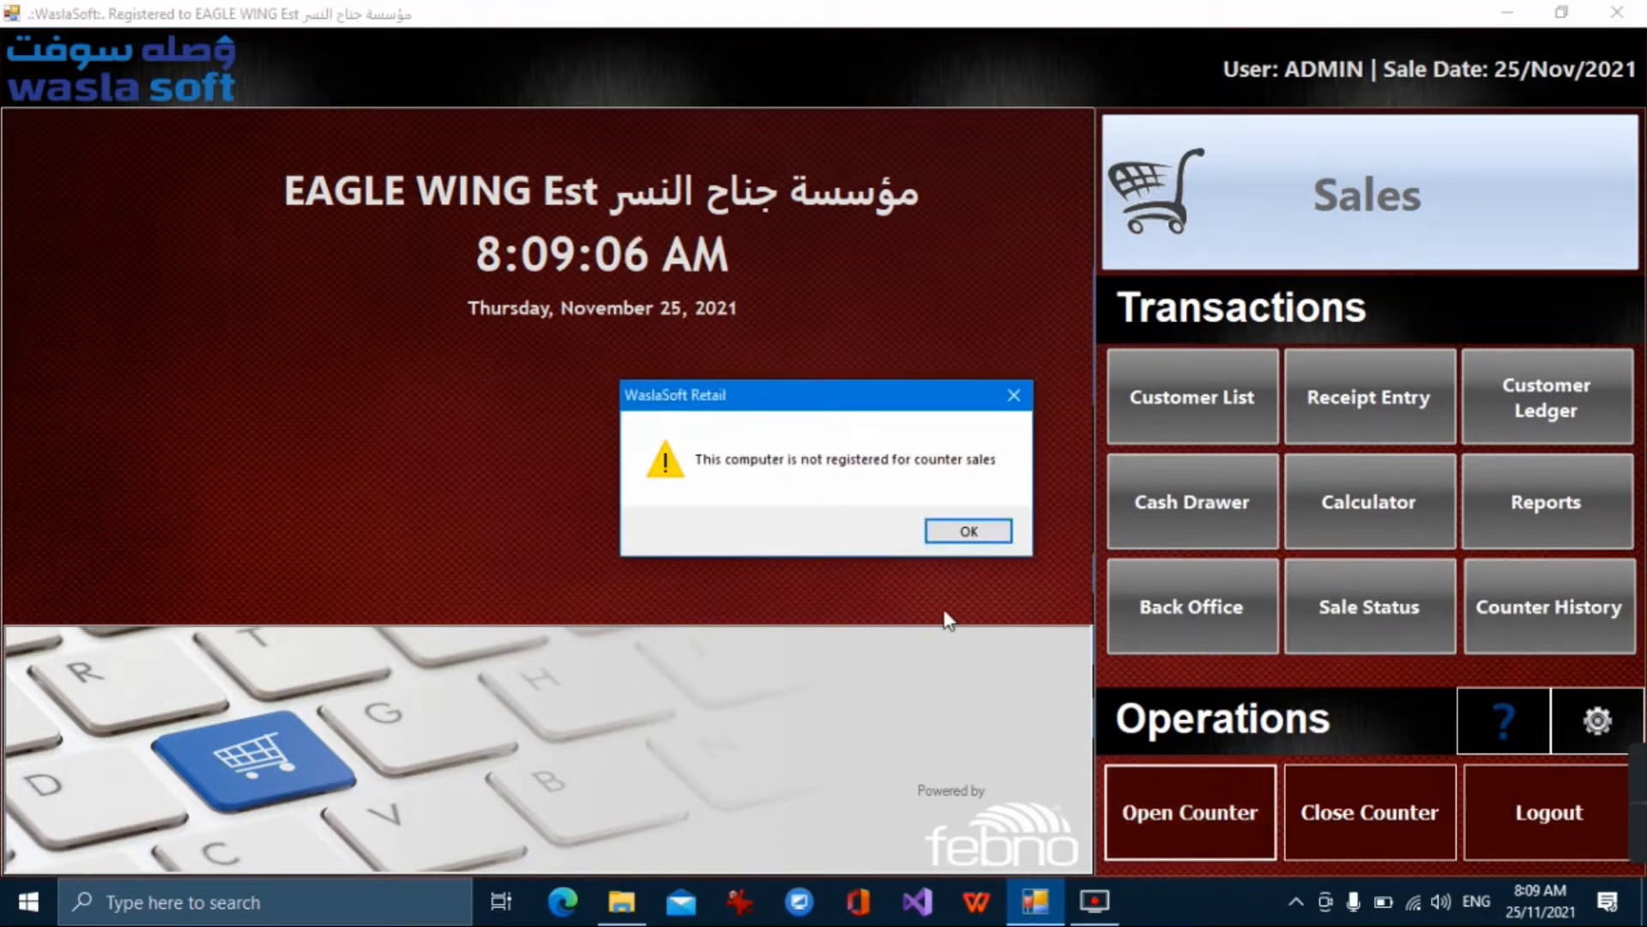
left_click(961, 543)
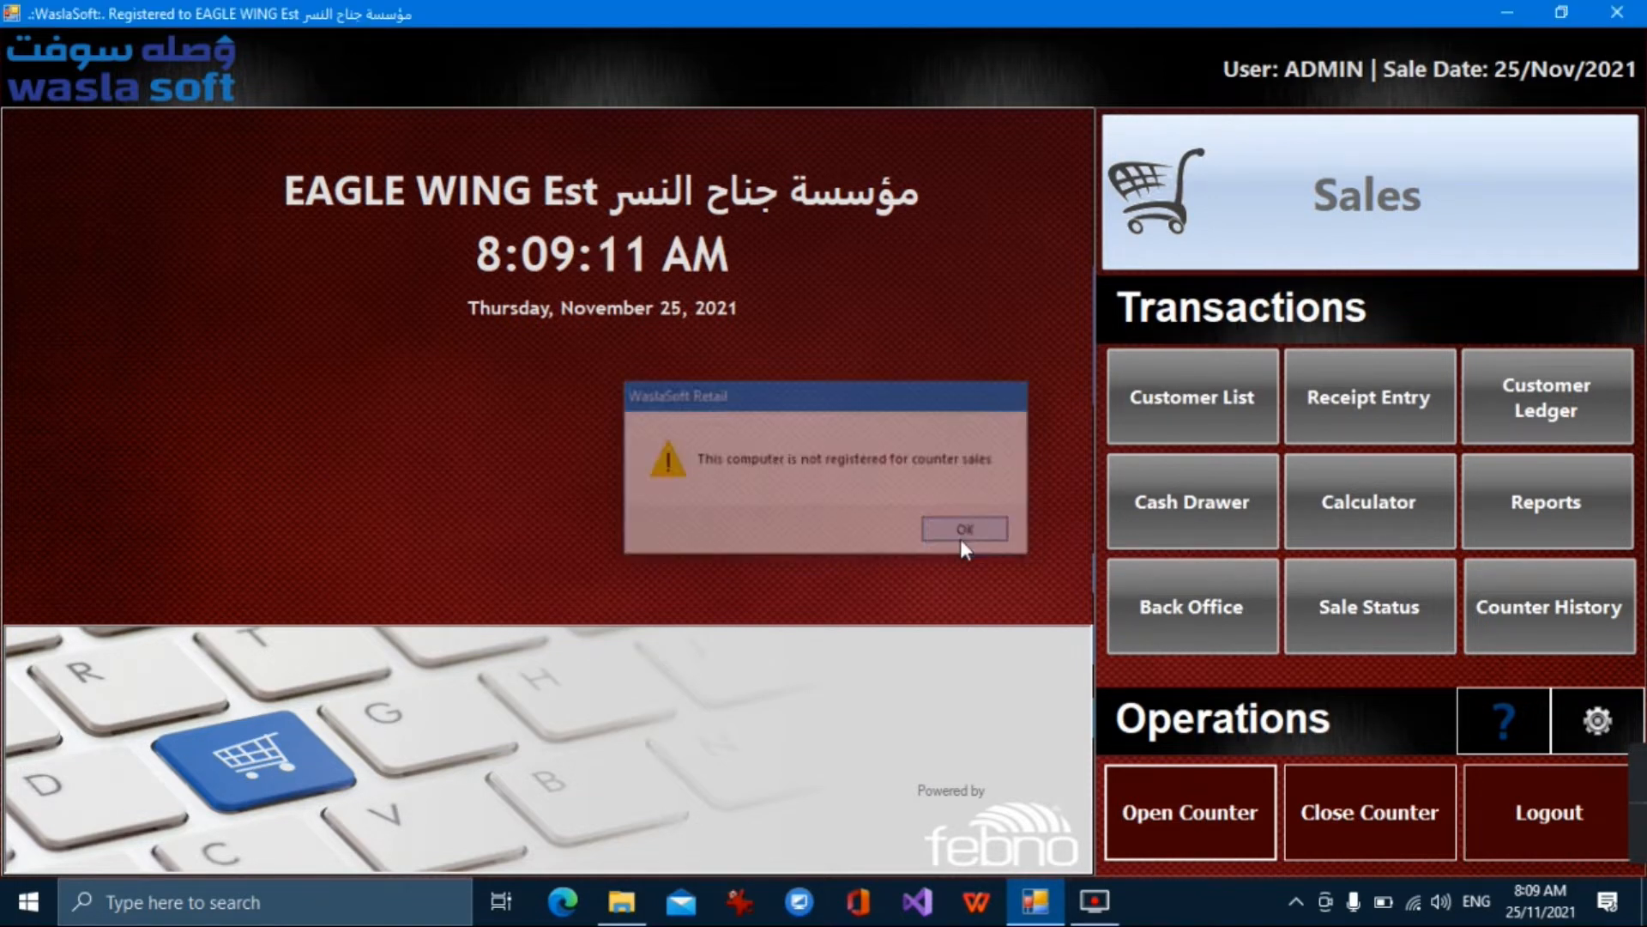
Register this computer as cash counter number 1 through the Back Office's Cash Counter Tasks and return to the sales home screen.
left_click(1189, 643)
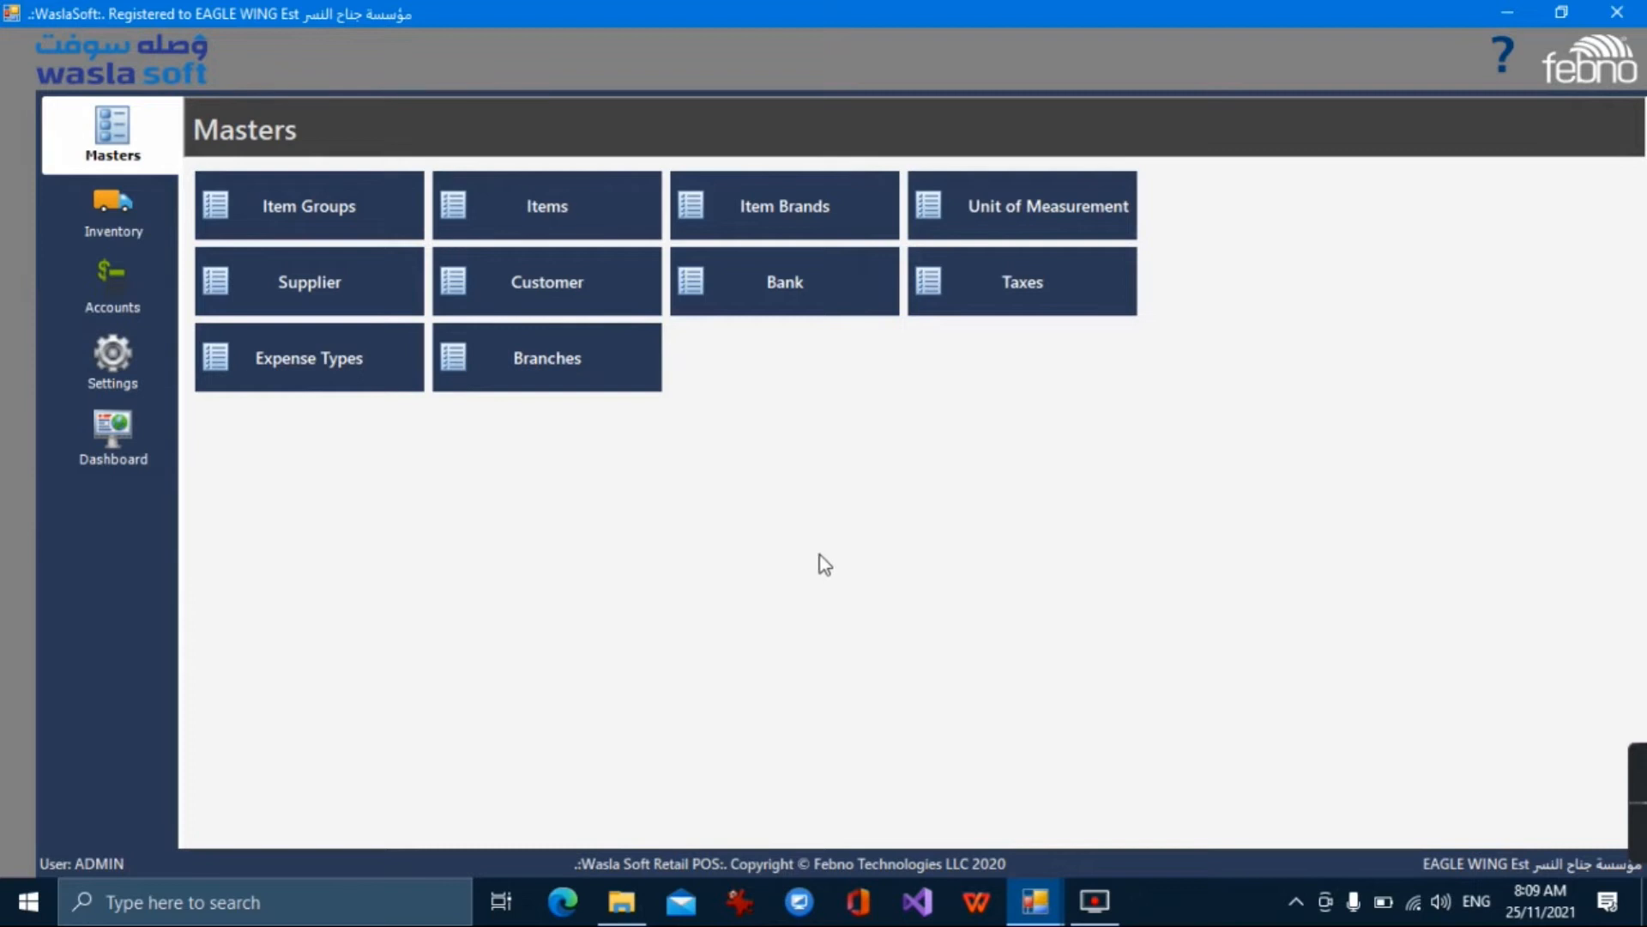
left_click(129, 386)
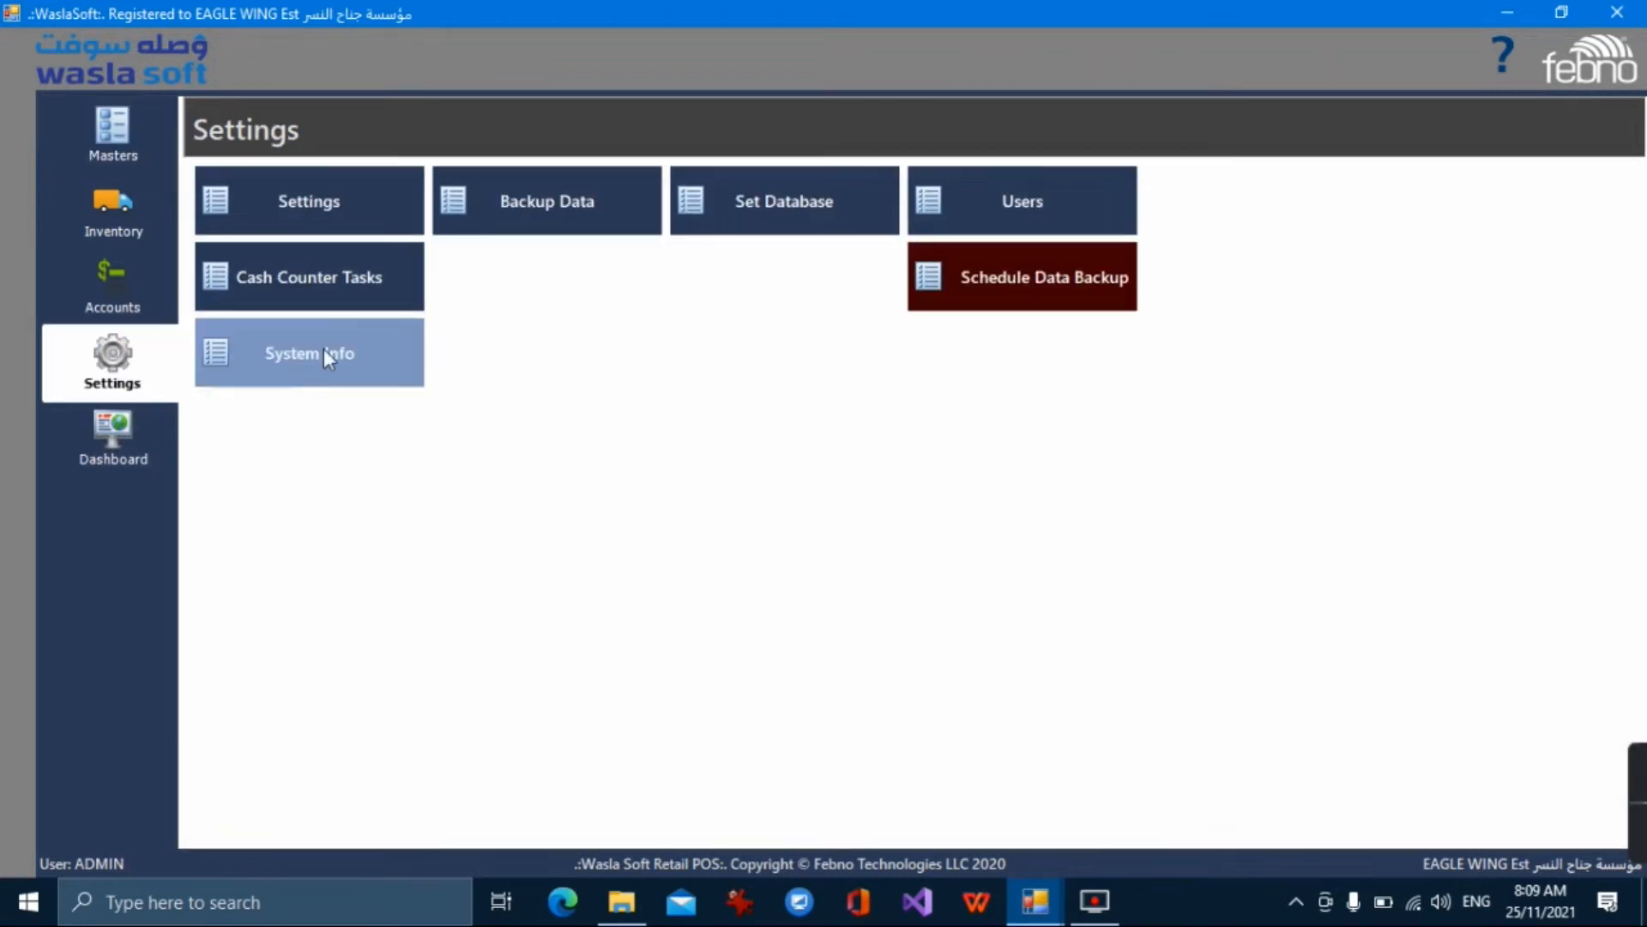
left_click(357, 302)
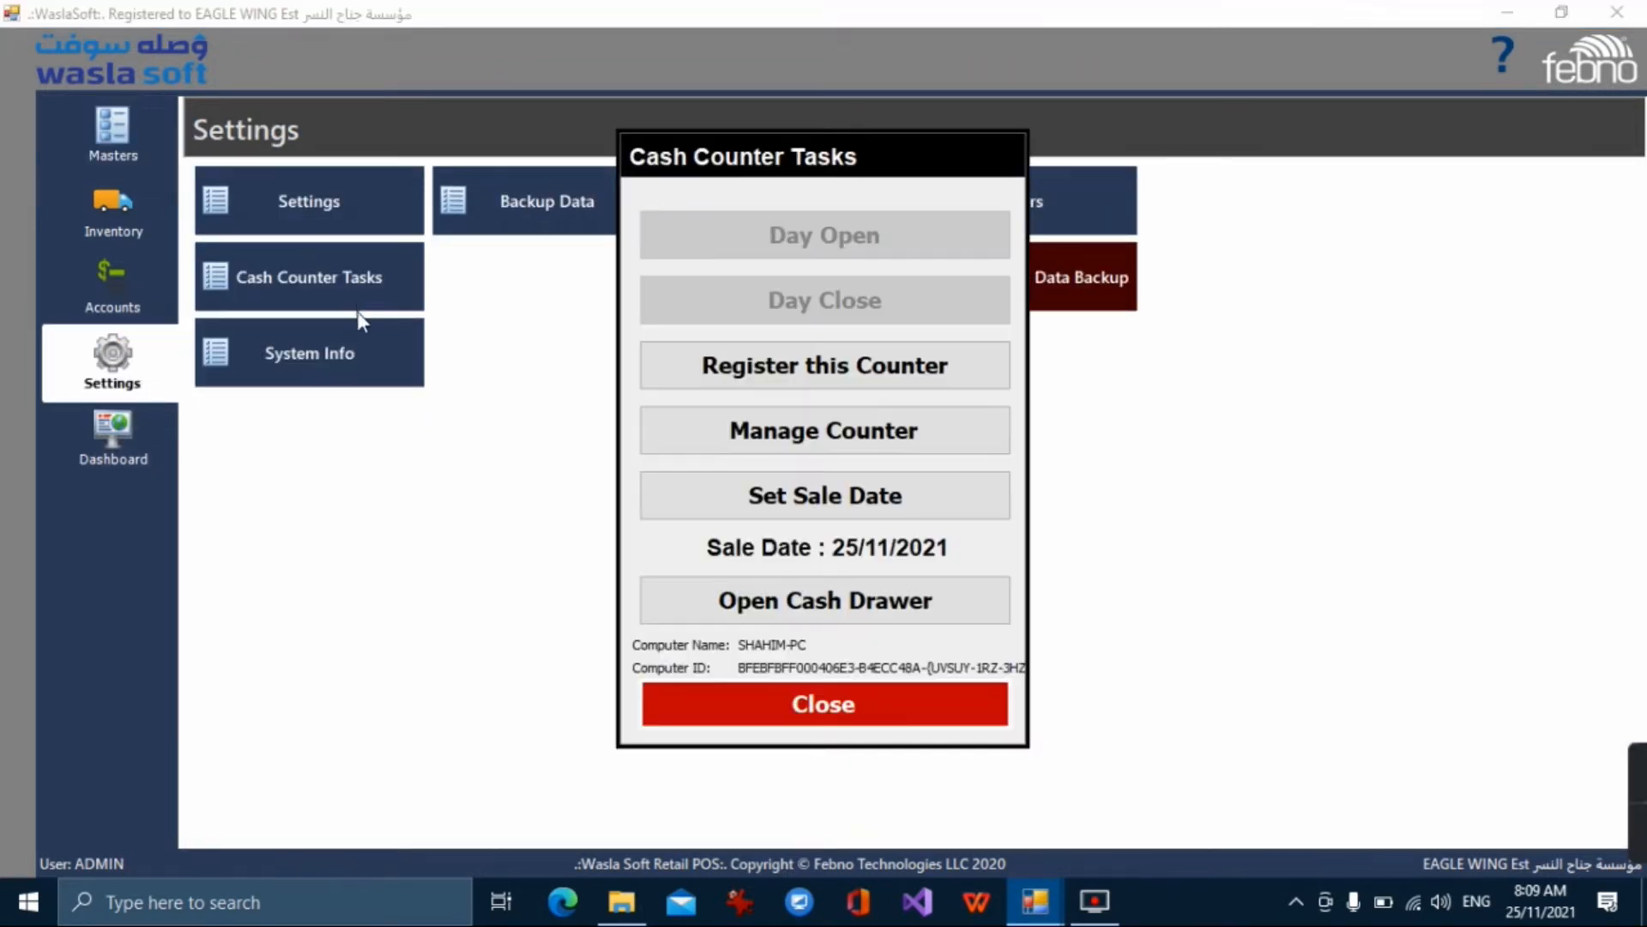
left_click(760, 377)
left_click(815, 322)
left_click(1016, 602)
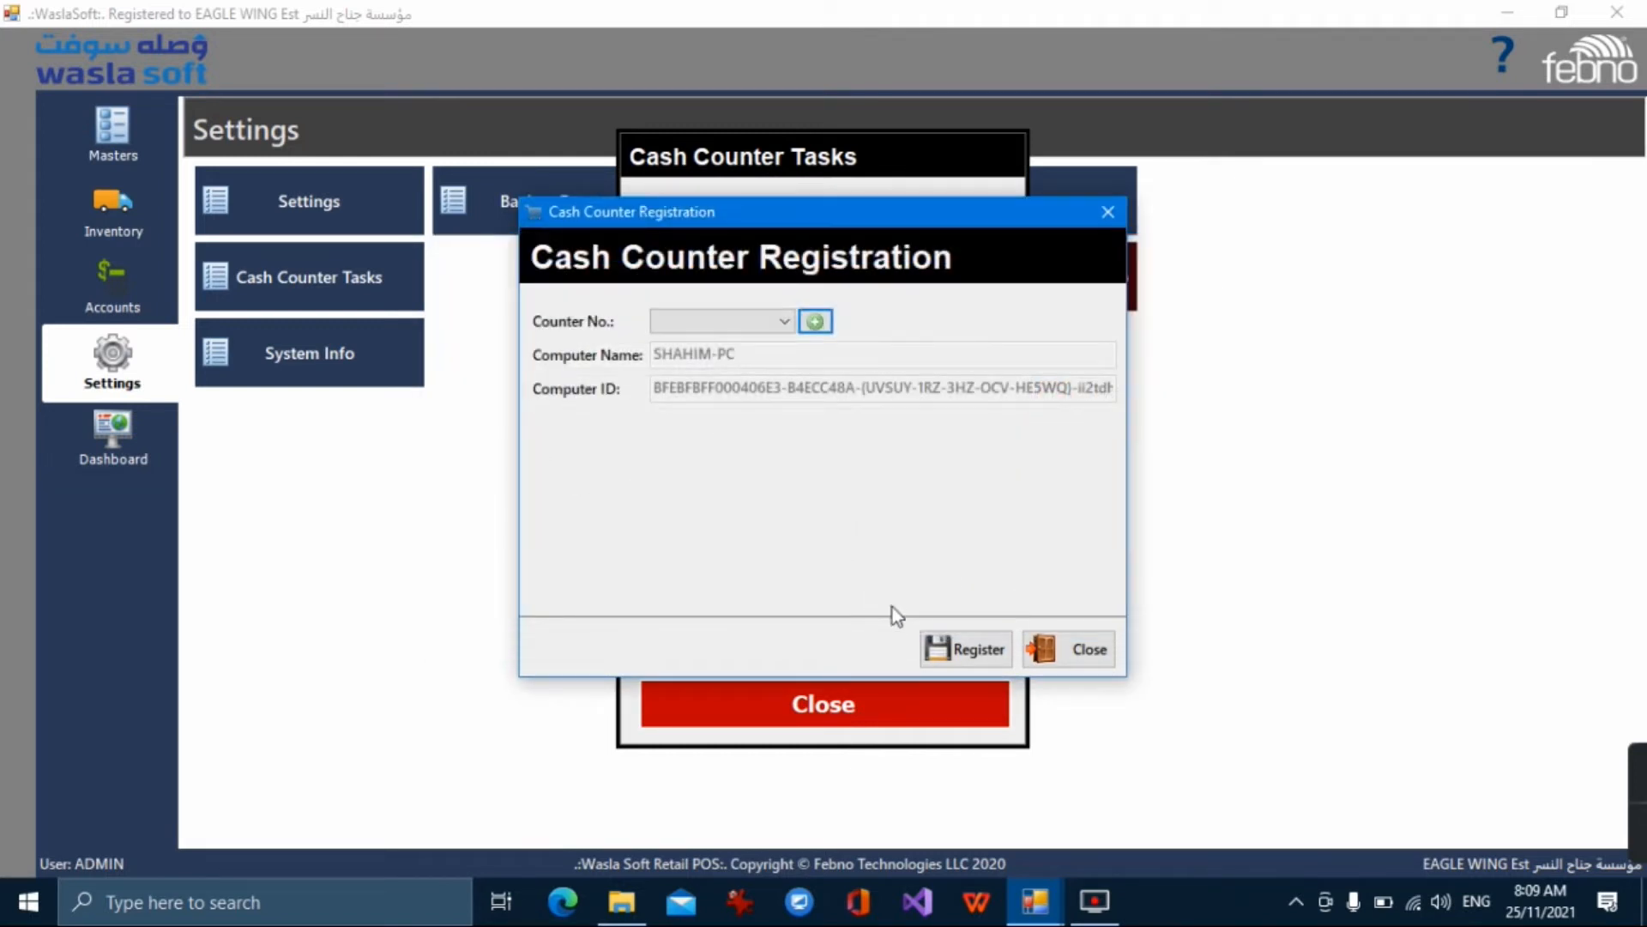
left_click(733, 323)
left_click(721, 354)
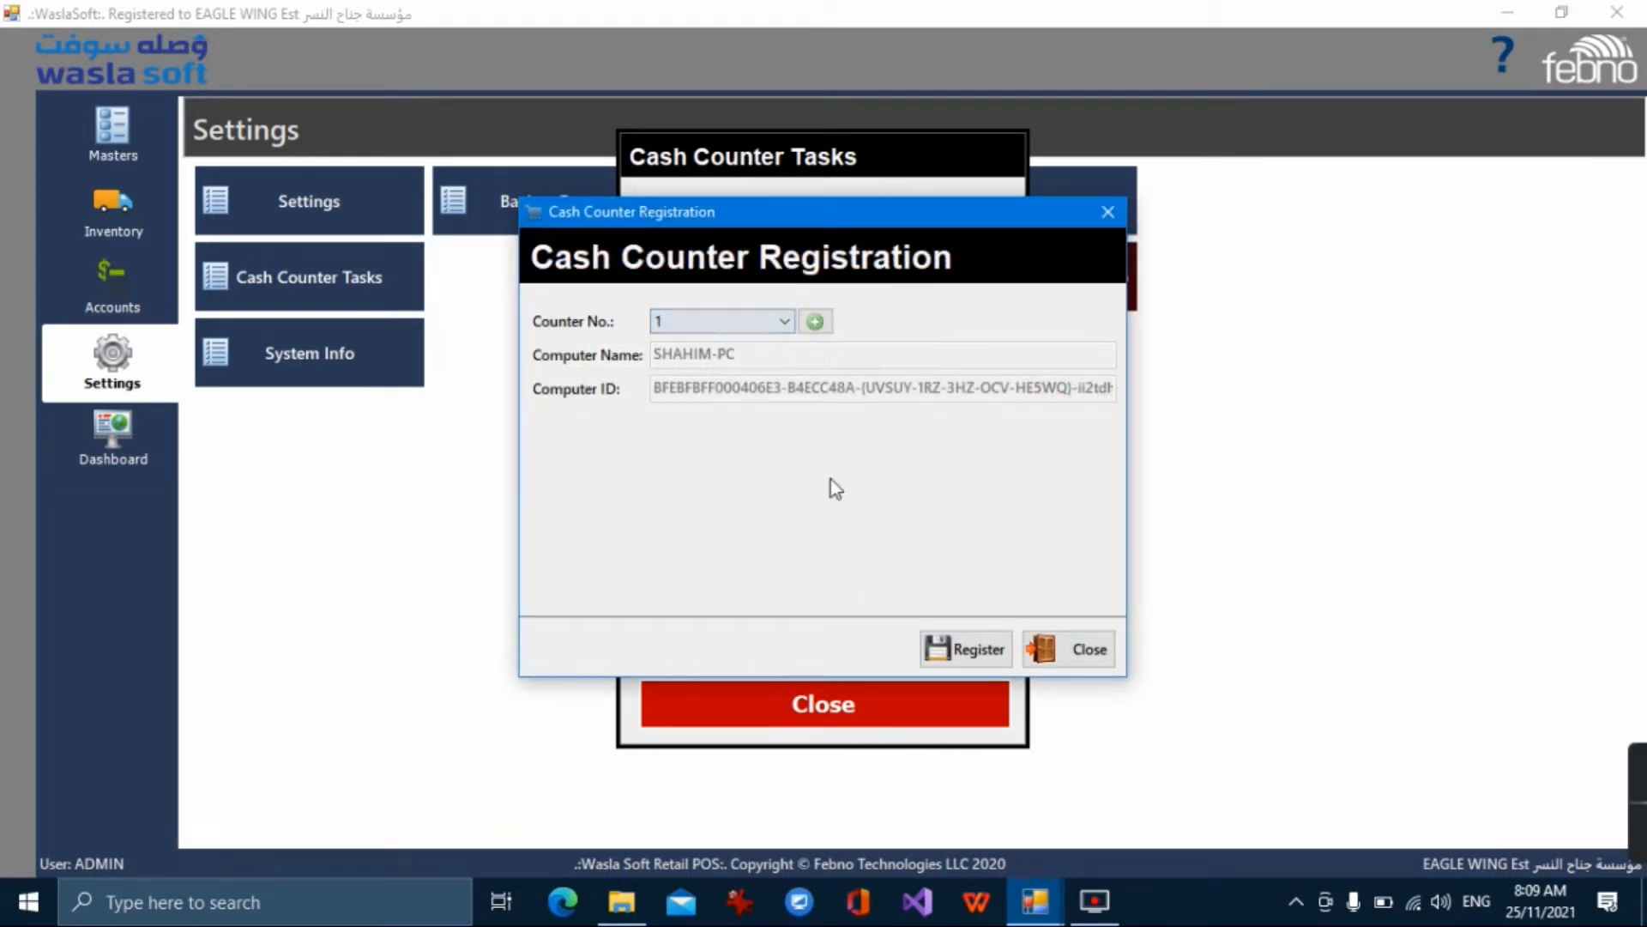
left_click(950, 650)
left_click(851, 529)
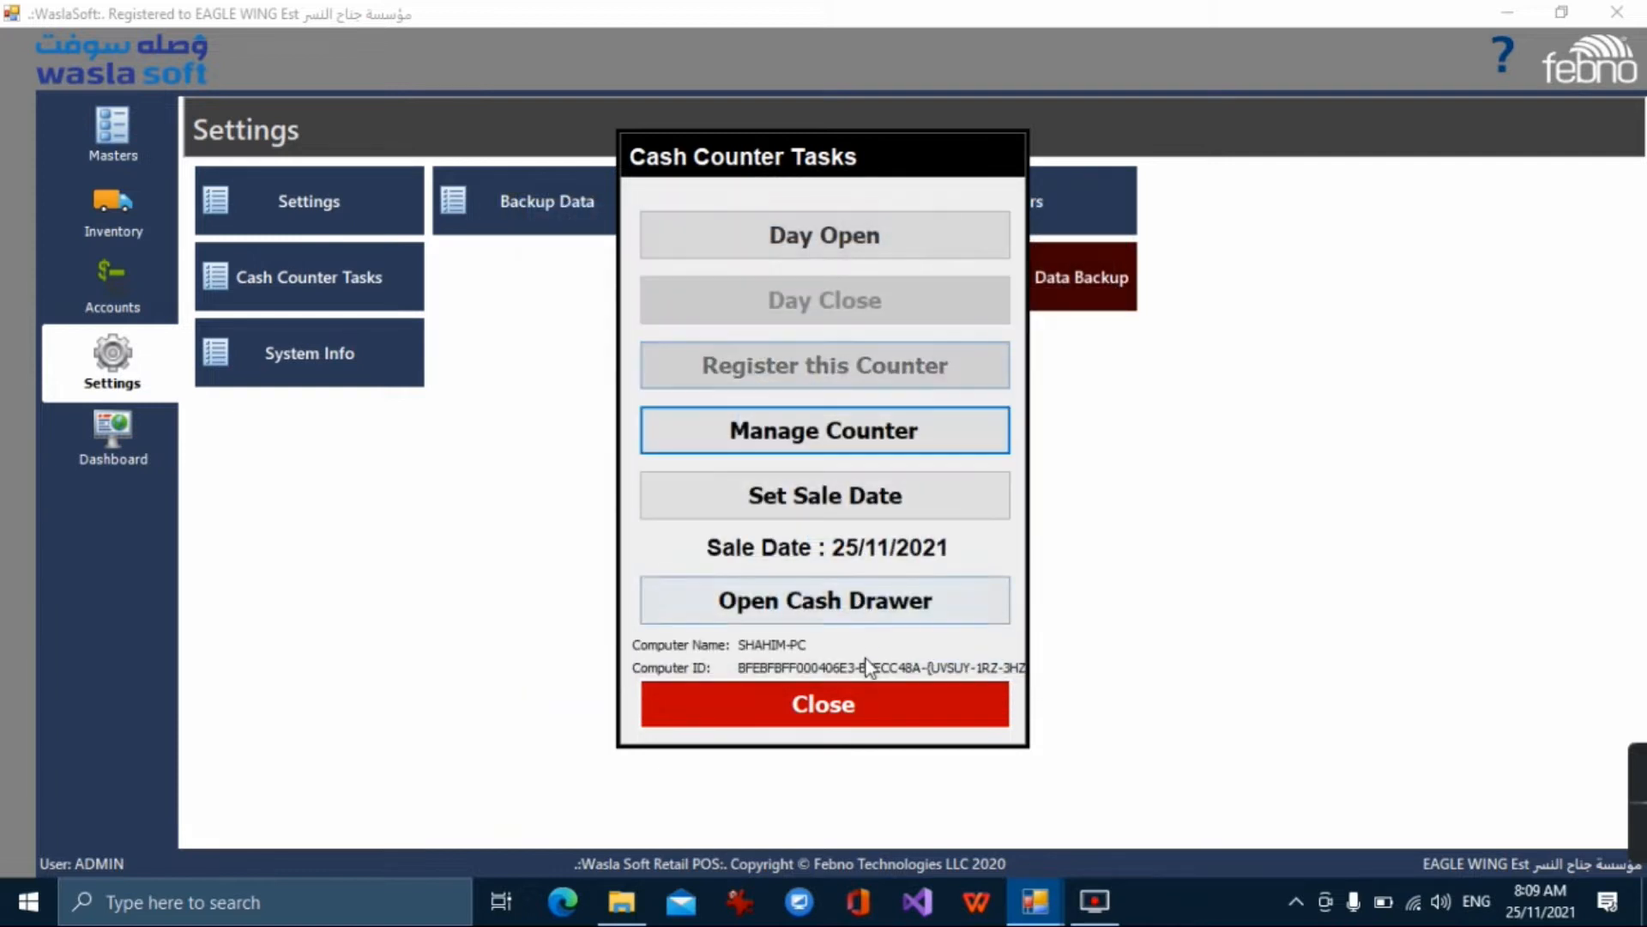
left_click(870, 701)
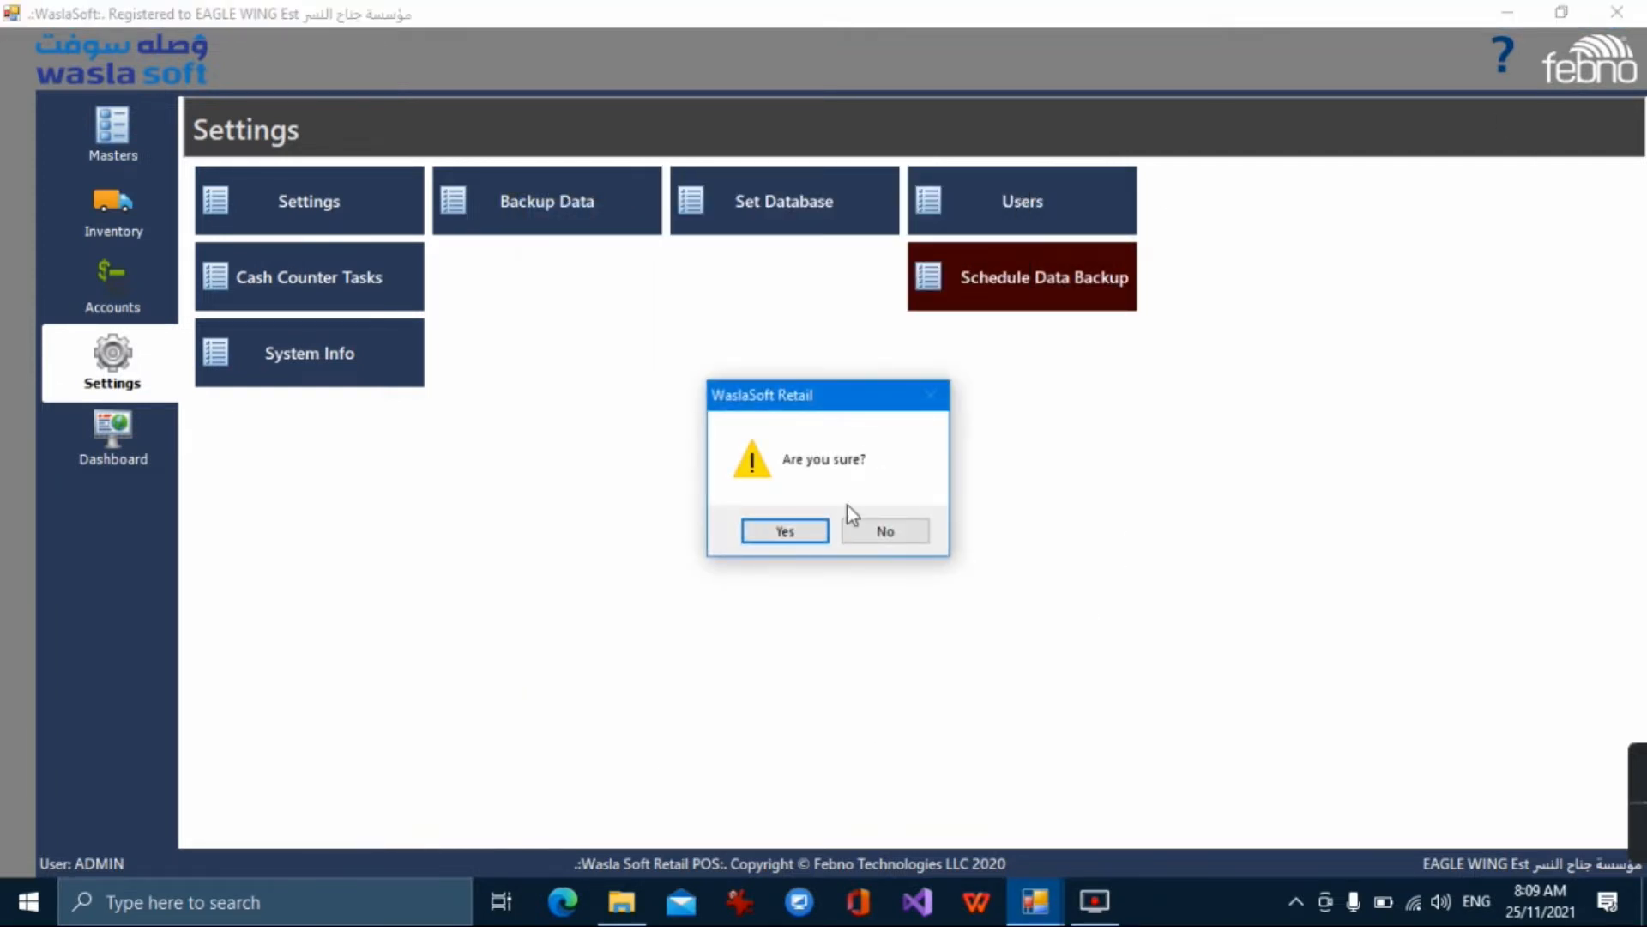
left_click(781, 532)
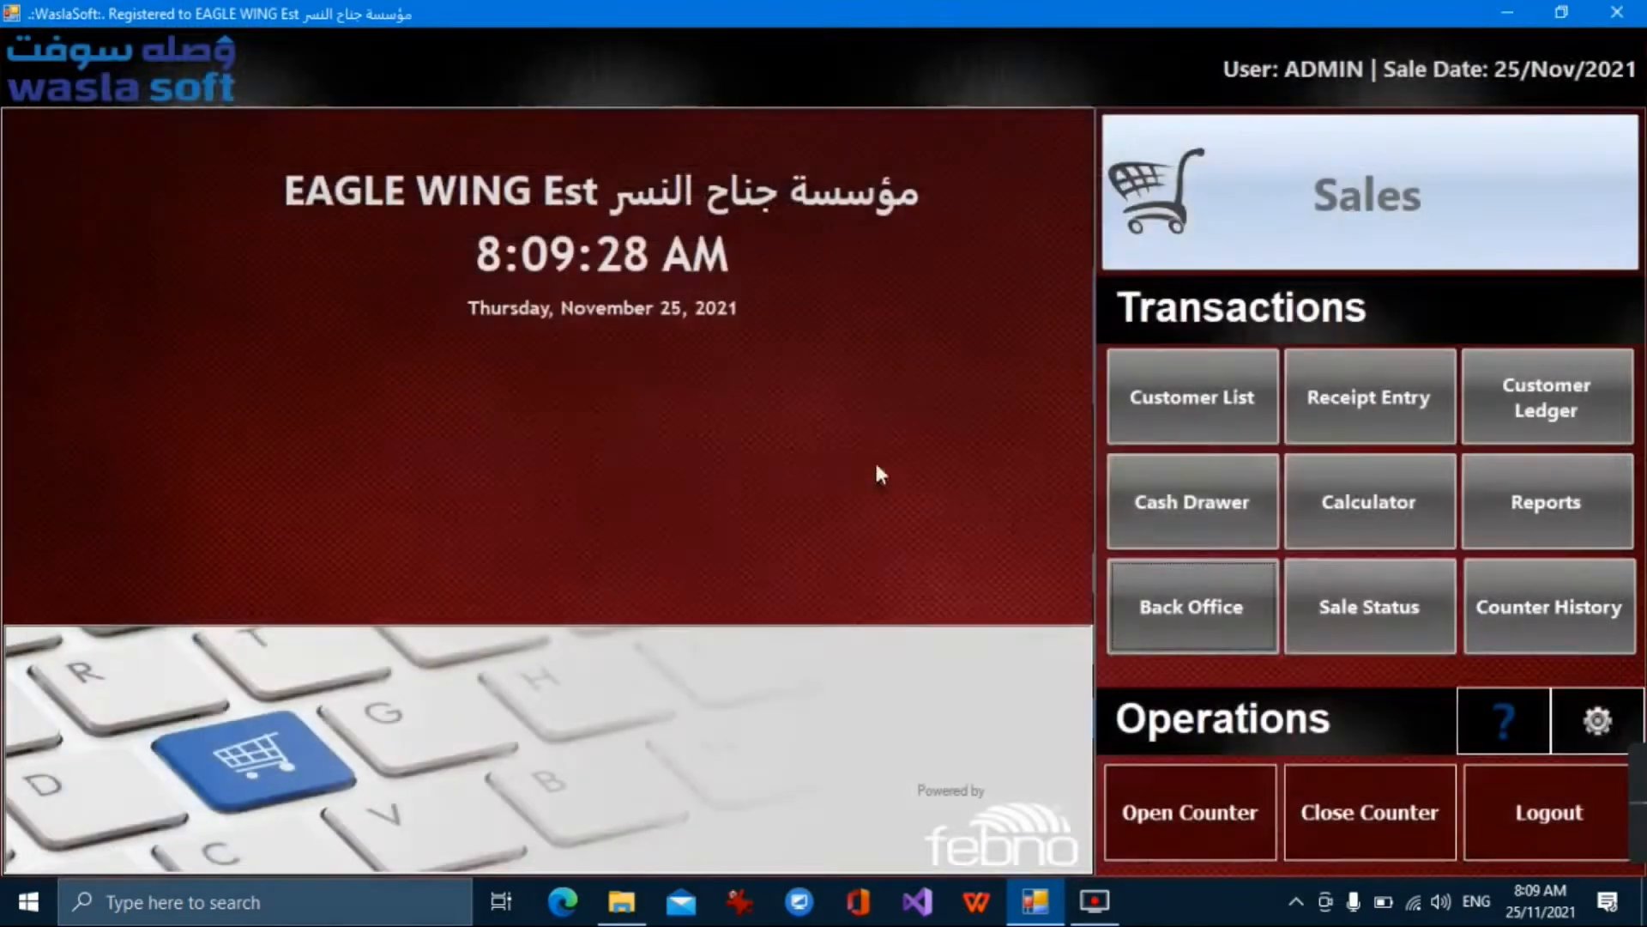
Start opening the counter and set its sale date to 26/11/2021.
left_click(1215, 829)
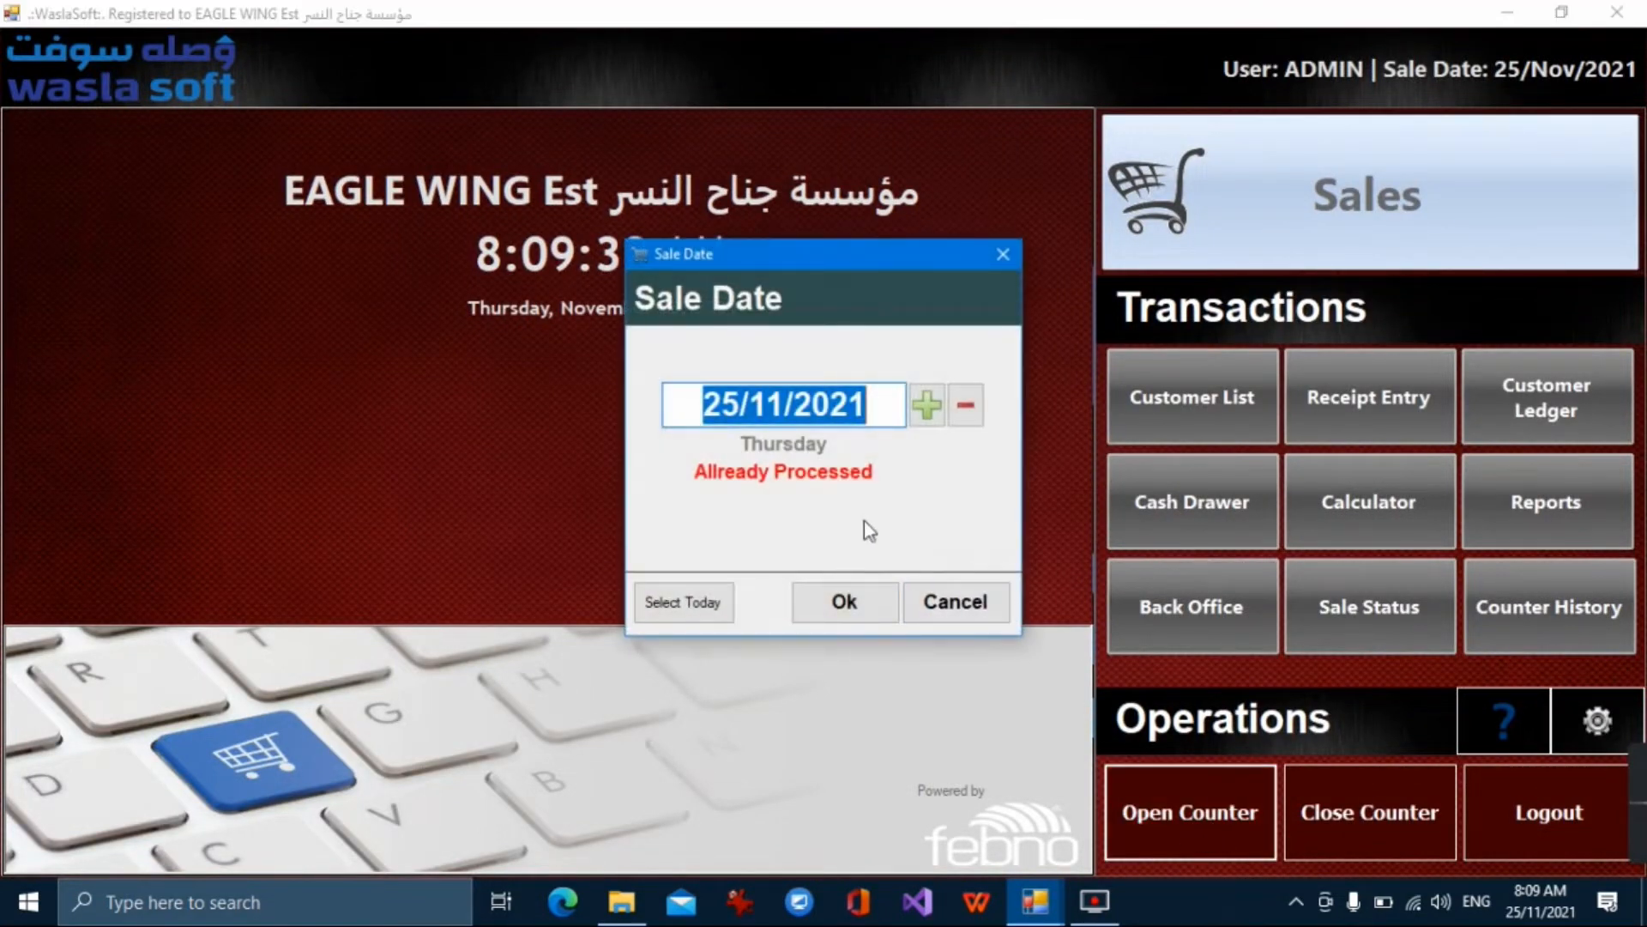
left_click(915, 422)
left_click(845, 601)
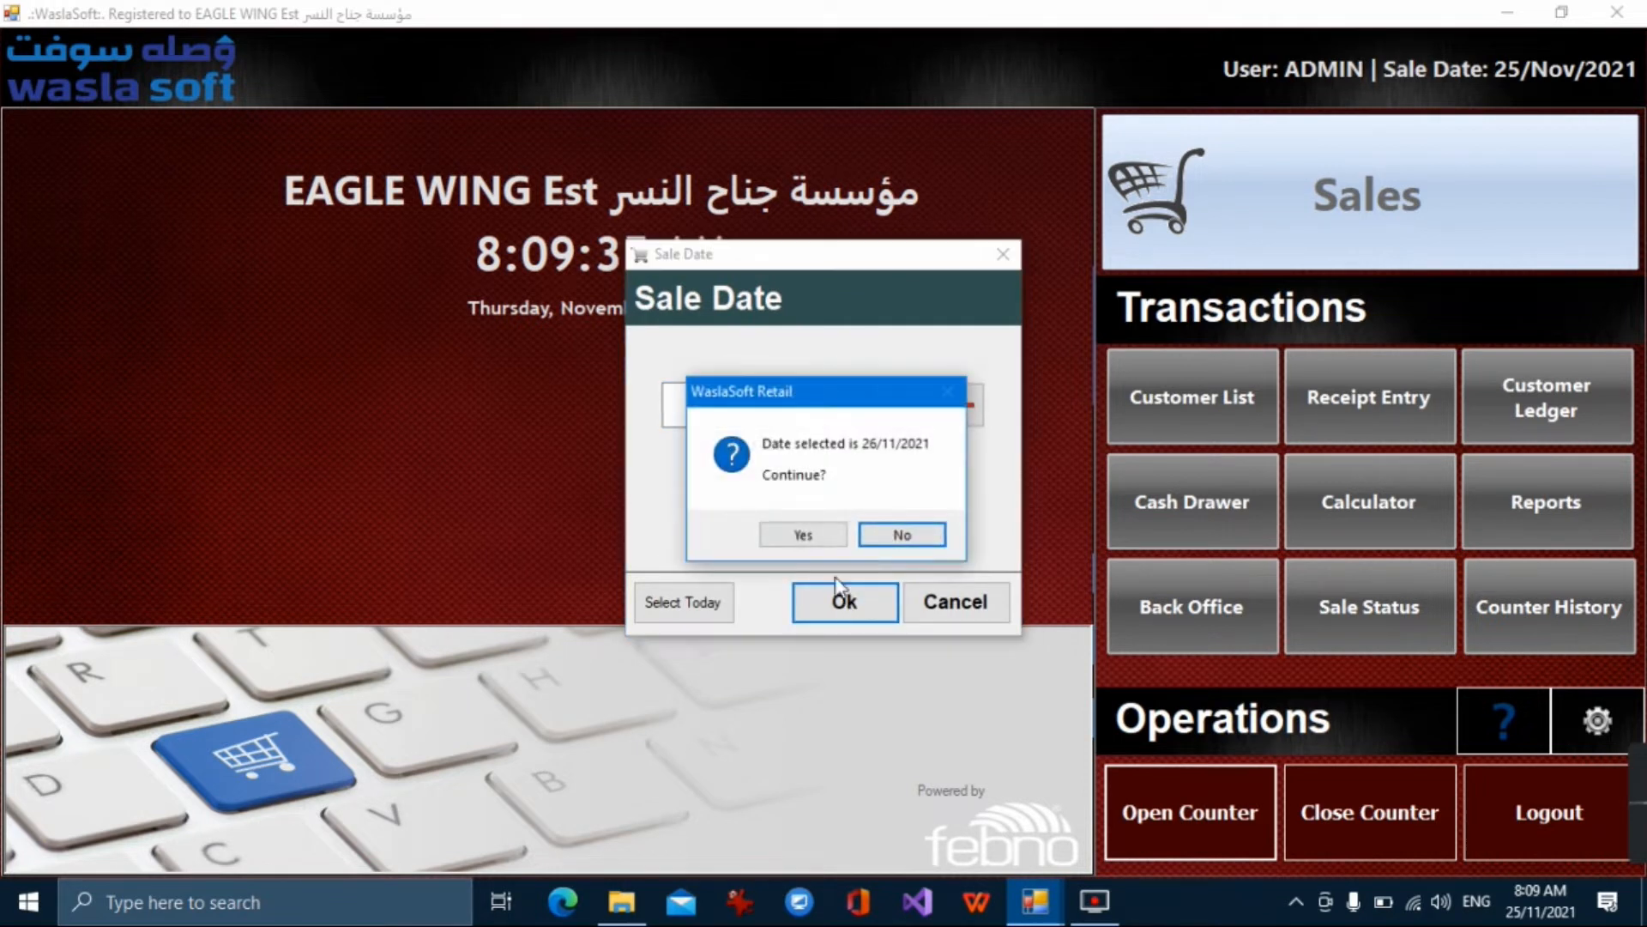
left_click(822, 538)
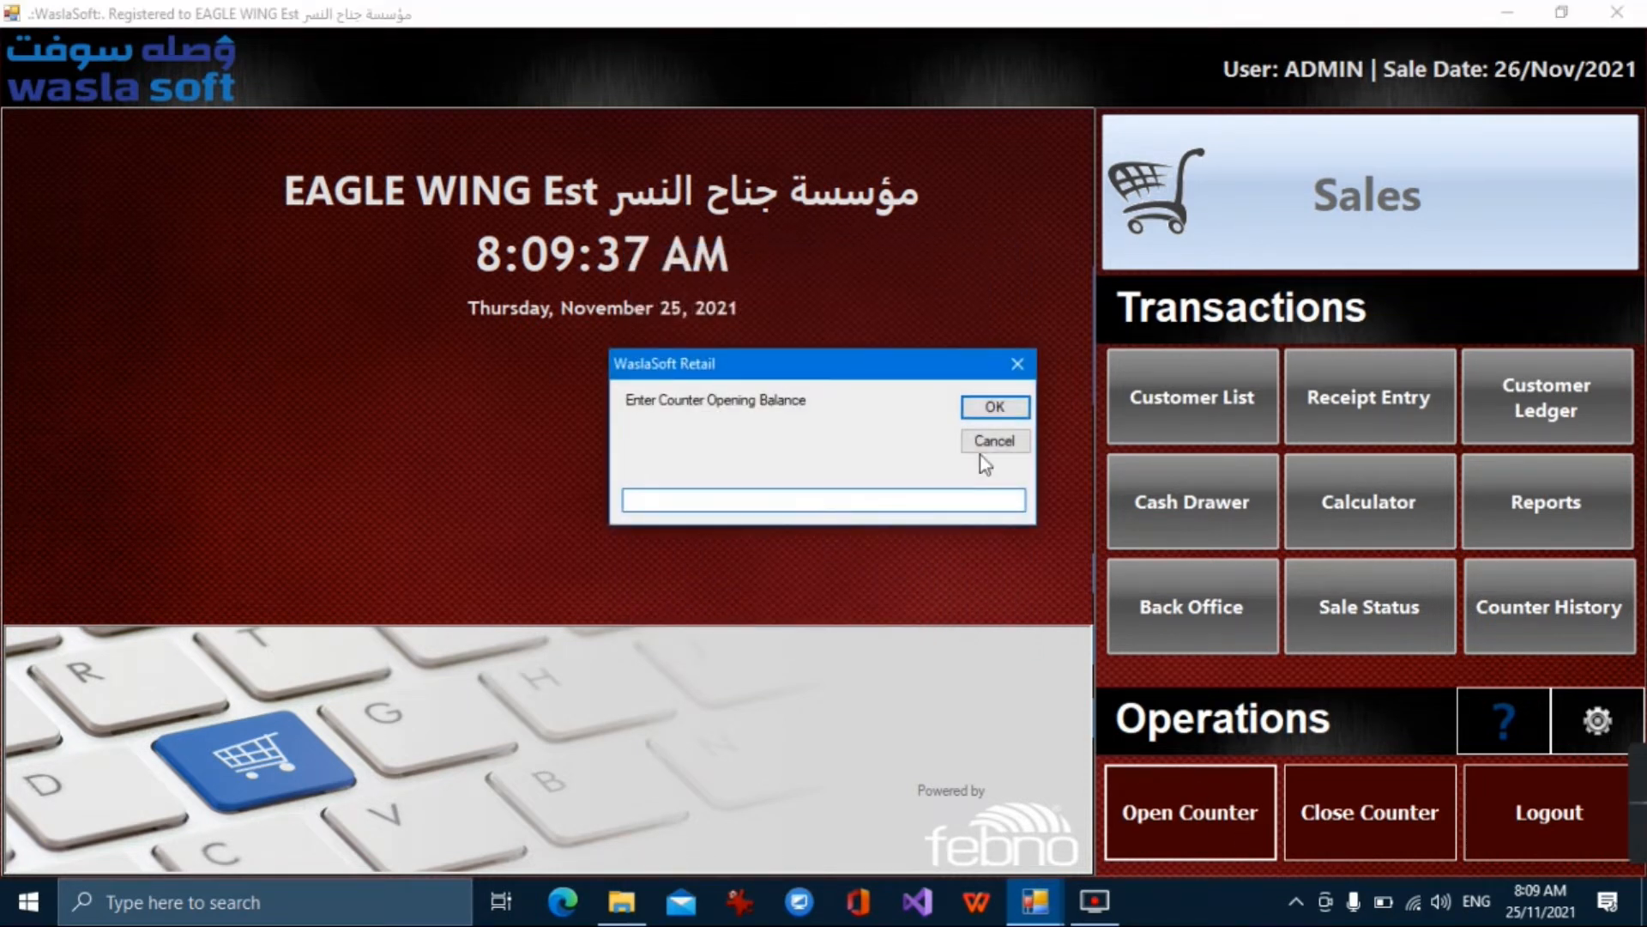
Finish opening the counter with an opening balance of 0.00 and review its sale status report.
left_click(993, 410)
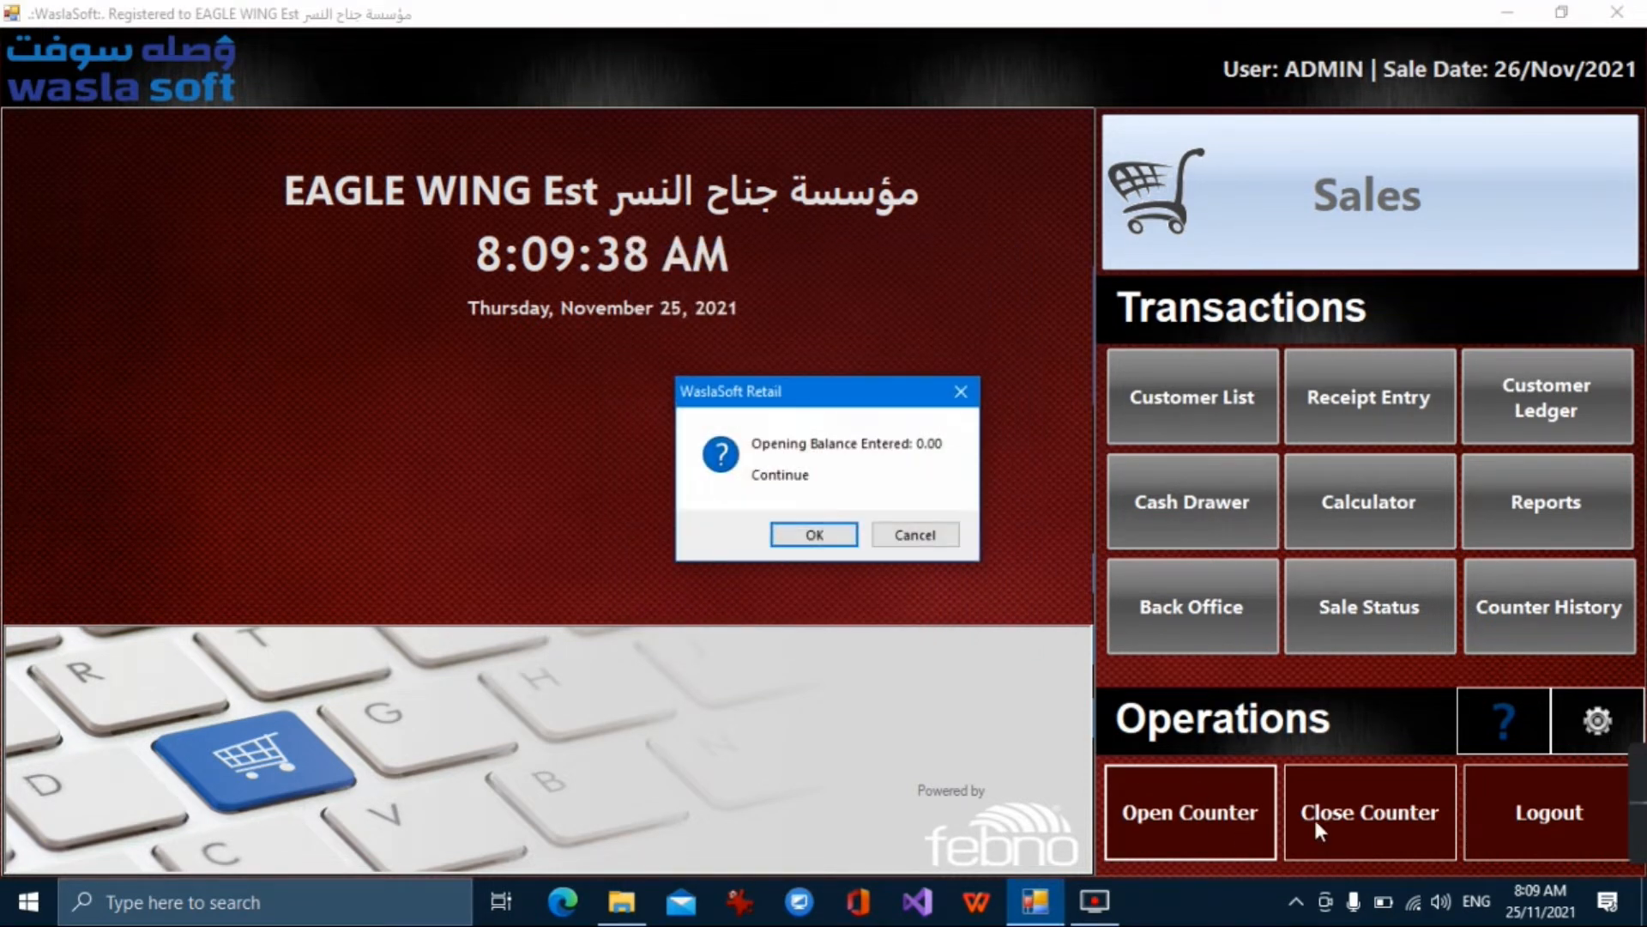
left_click(854, 532)
left_click(1380, 629)
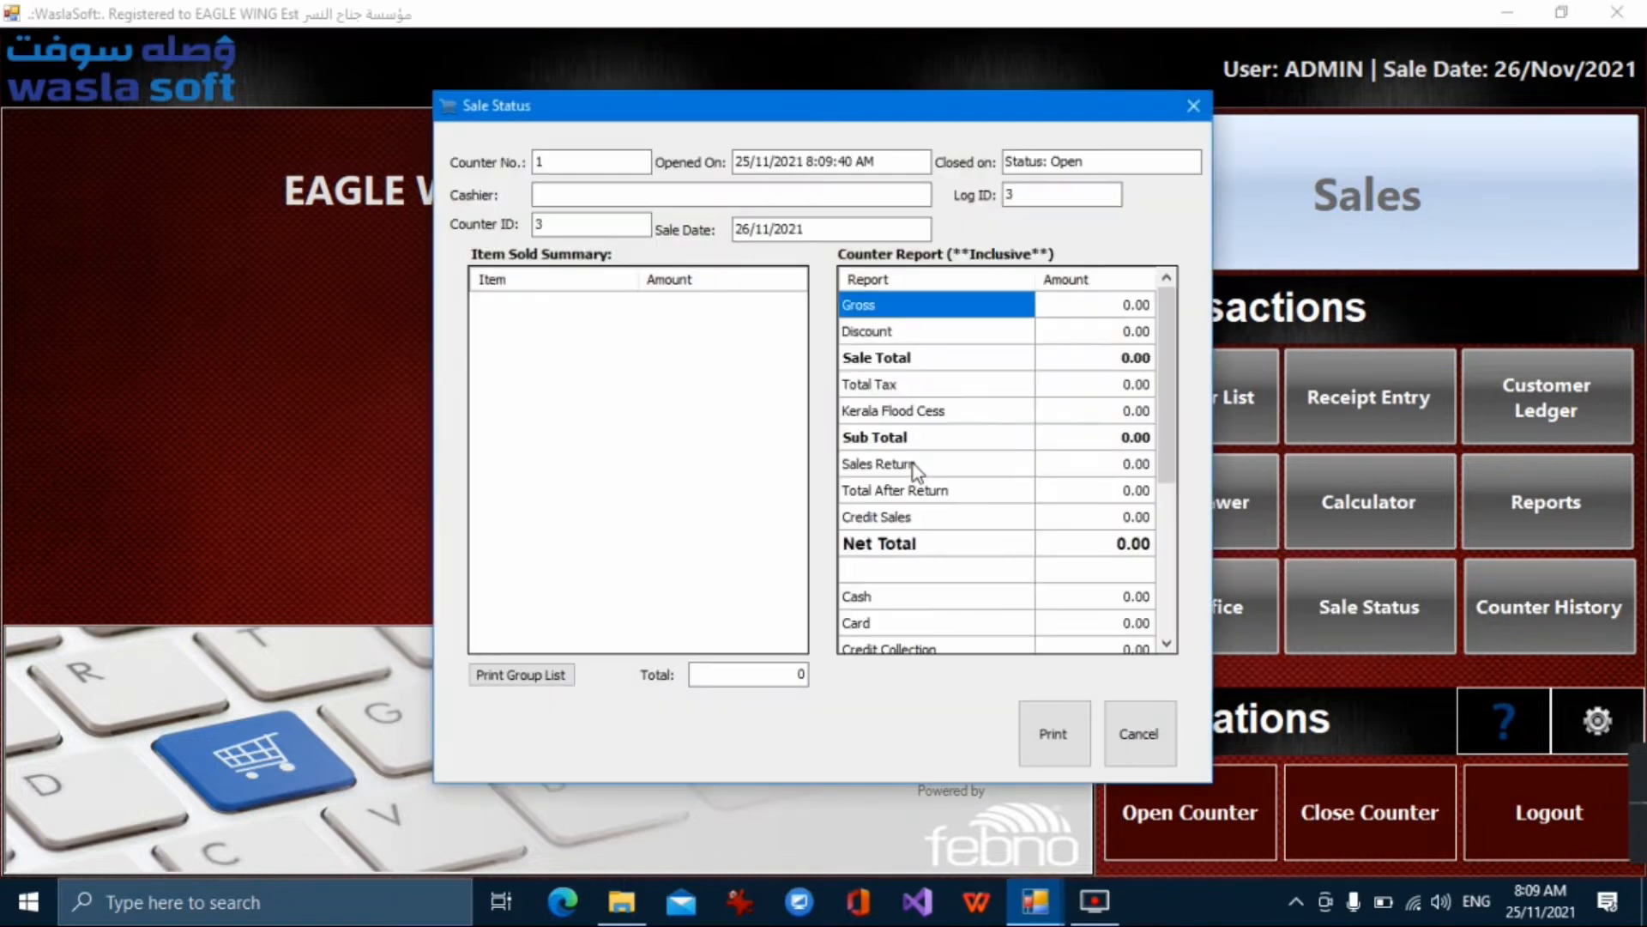
mouse_move(1165, 414)
left_mouse_down()
mouse_move(1172, 590)
mouse_move(1165, 394)
left_mouse_up()
left_click_drag(1172, 370, 1034, 367)
left_click(1152, 751)
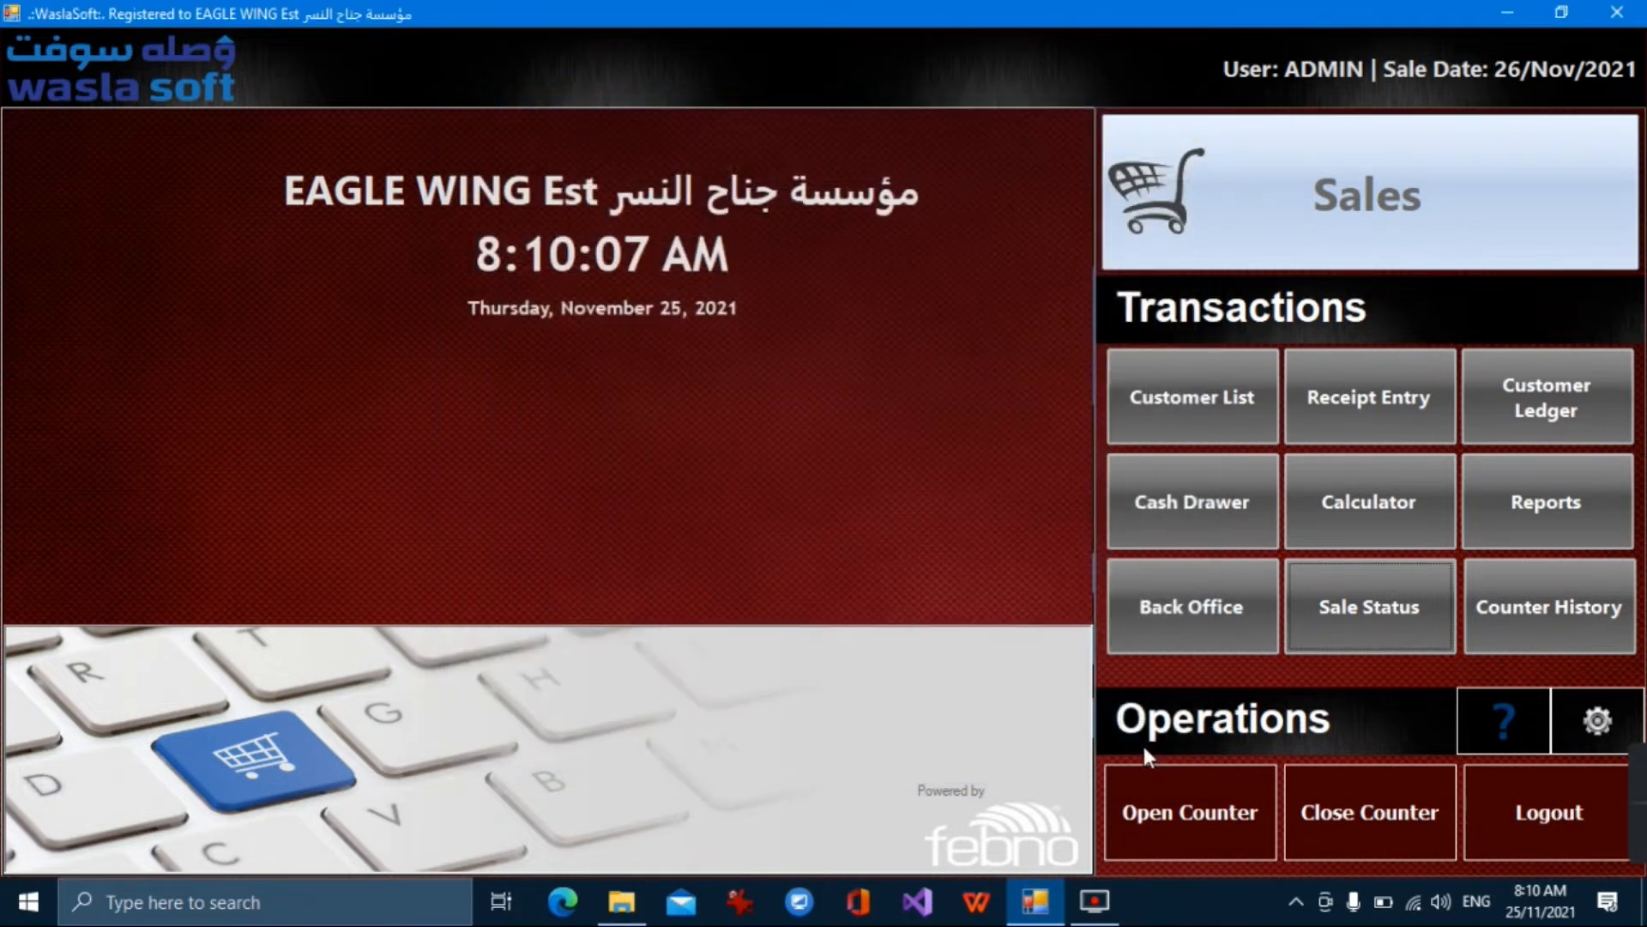
Try to open the counter again, and view the cash counter closing report without closing the counter.
left_click(1204, 828)
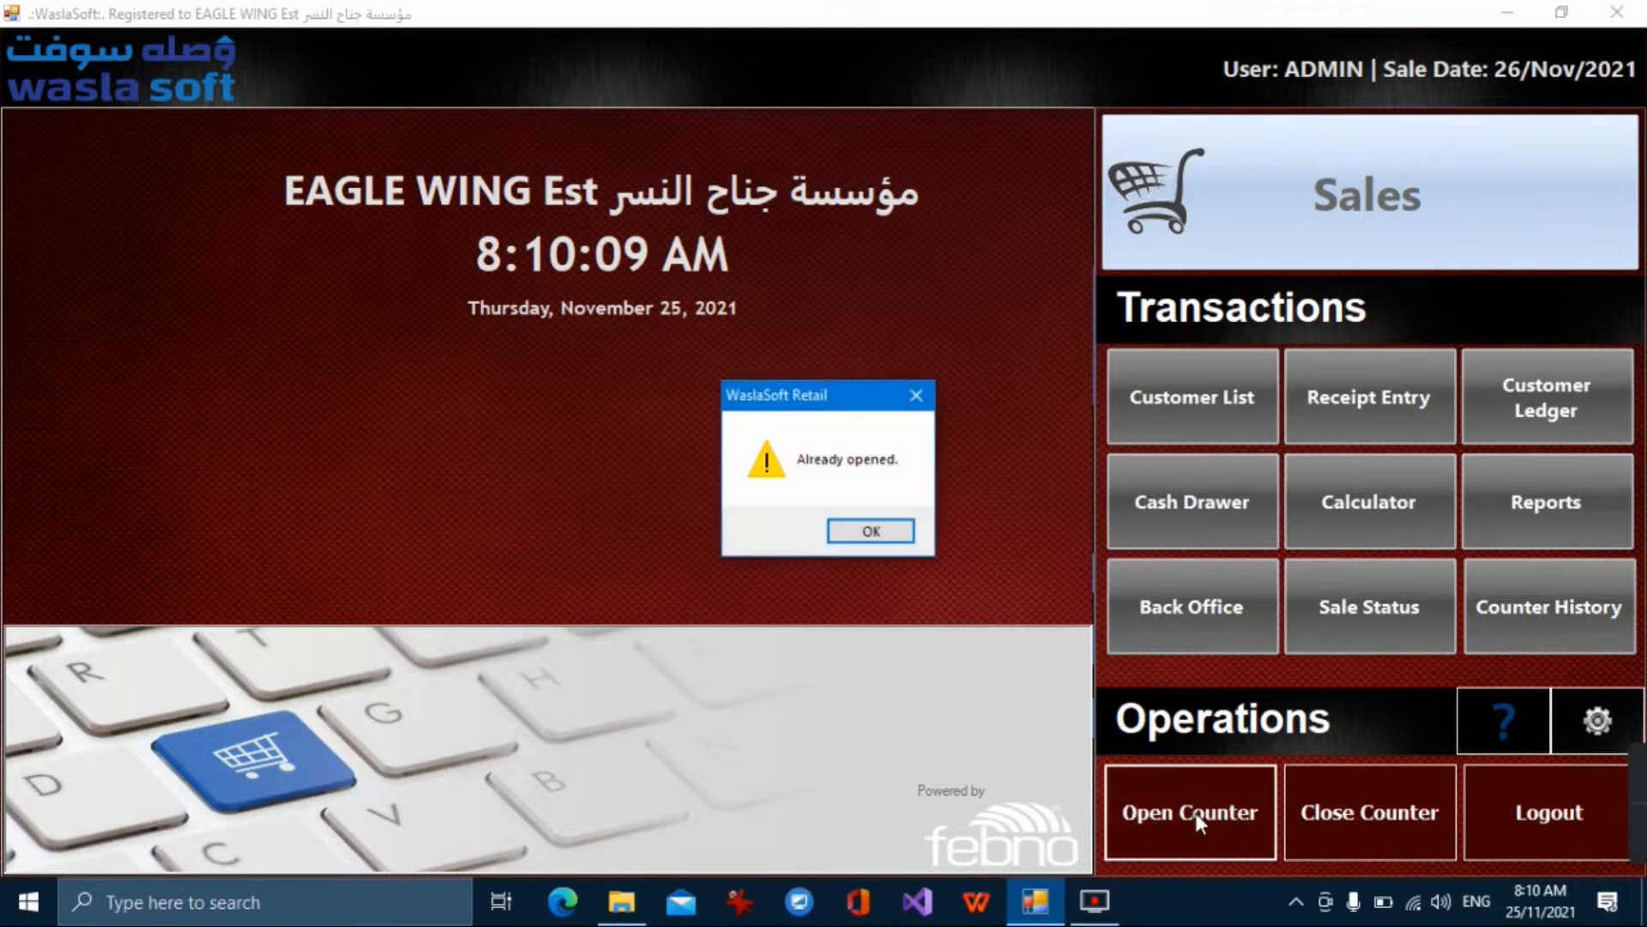
left_click(907, 538)
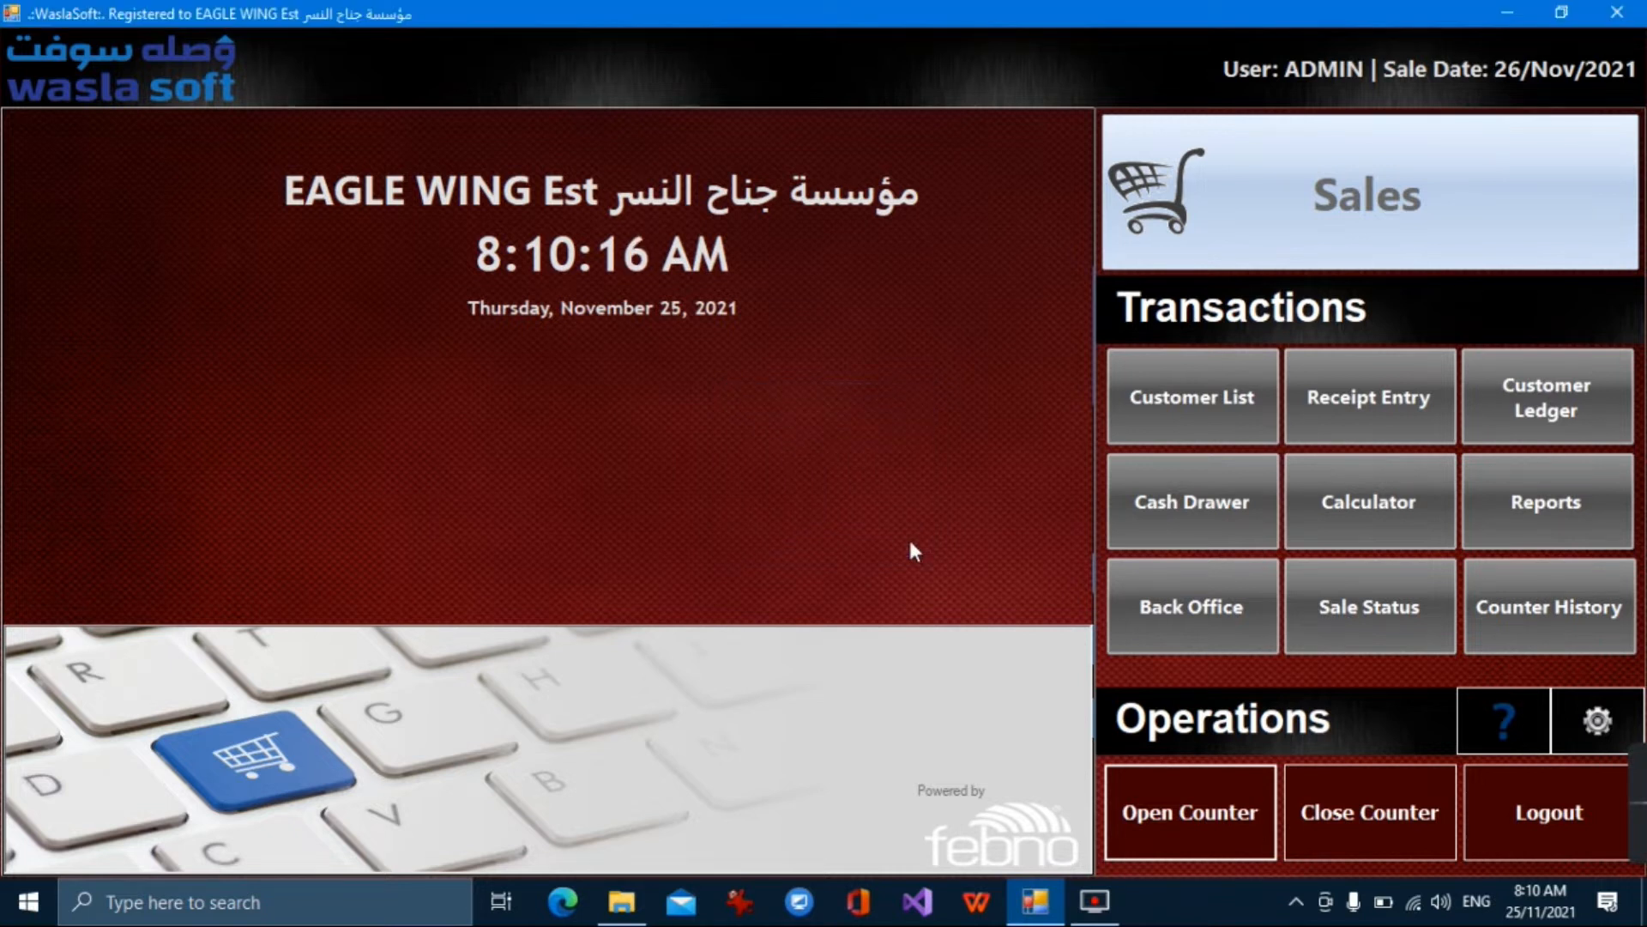
left_click(1381, 810)
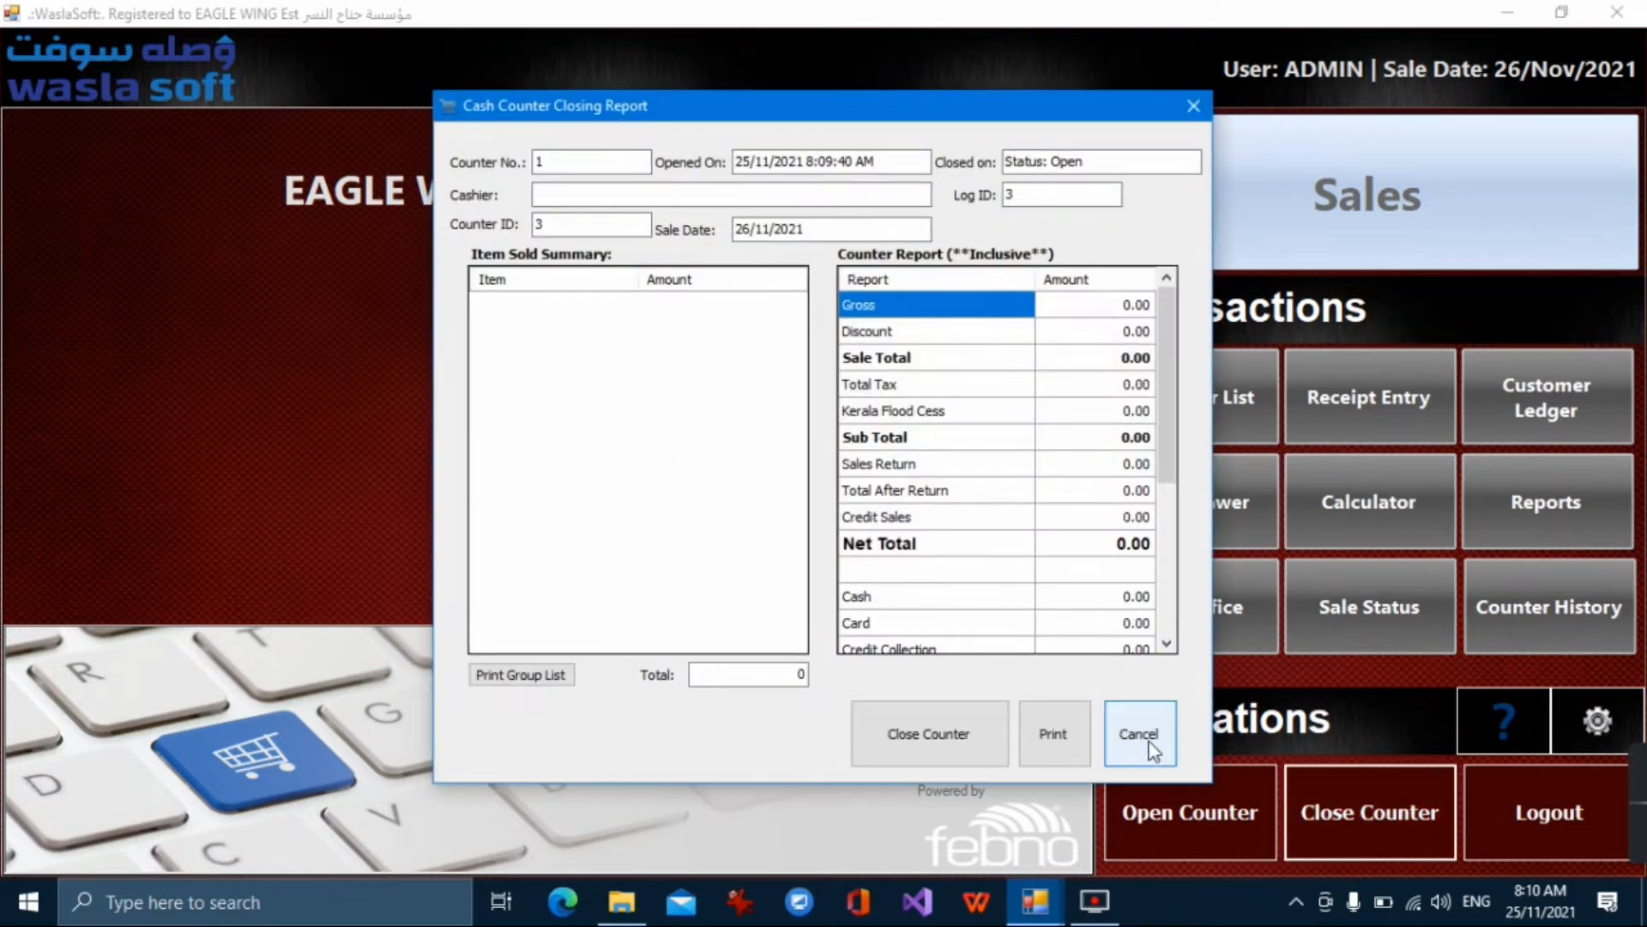
left_click(1151, 748)
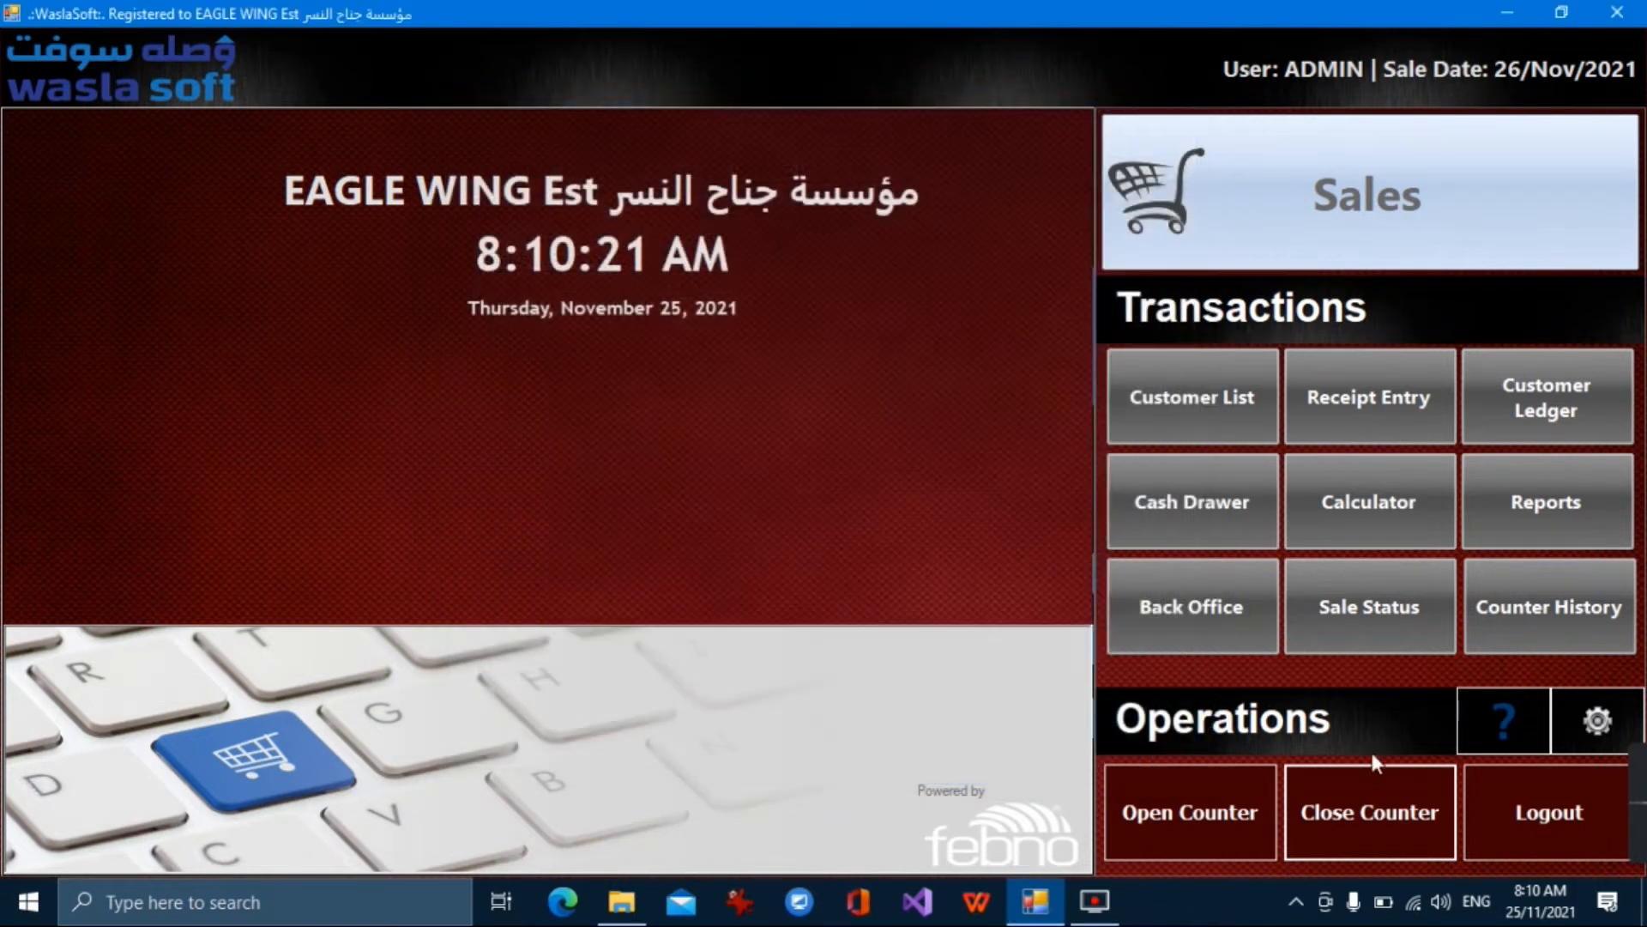
View the list of settings and user options on the sales home screen.
left_click(1595, 720)
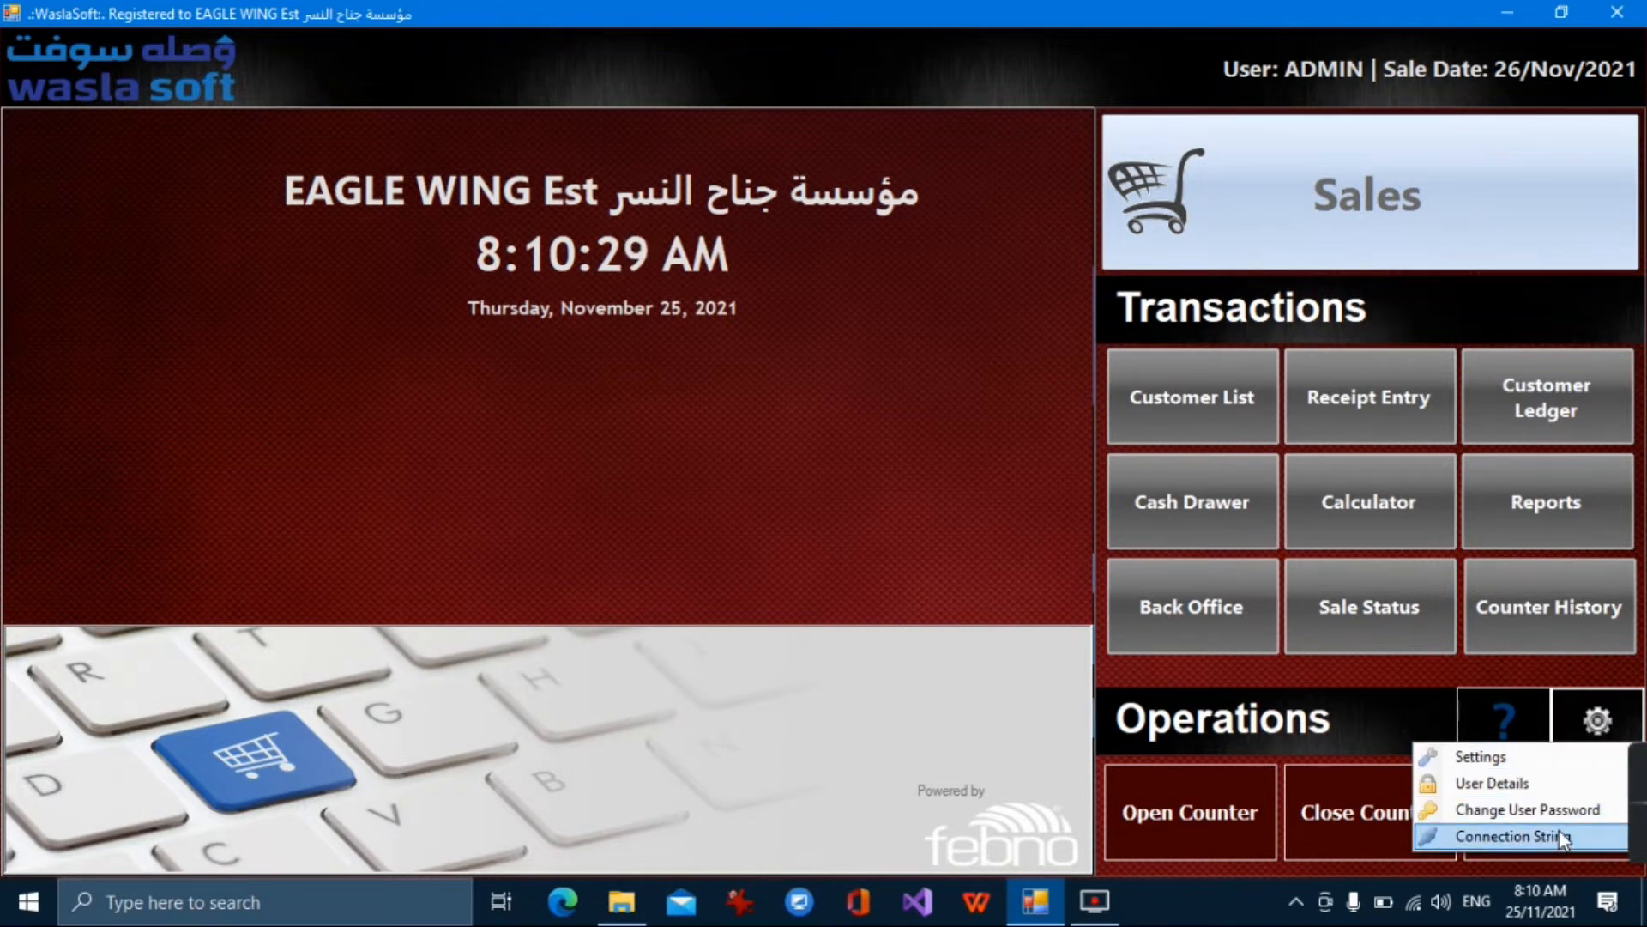
left_click(996, 558)
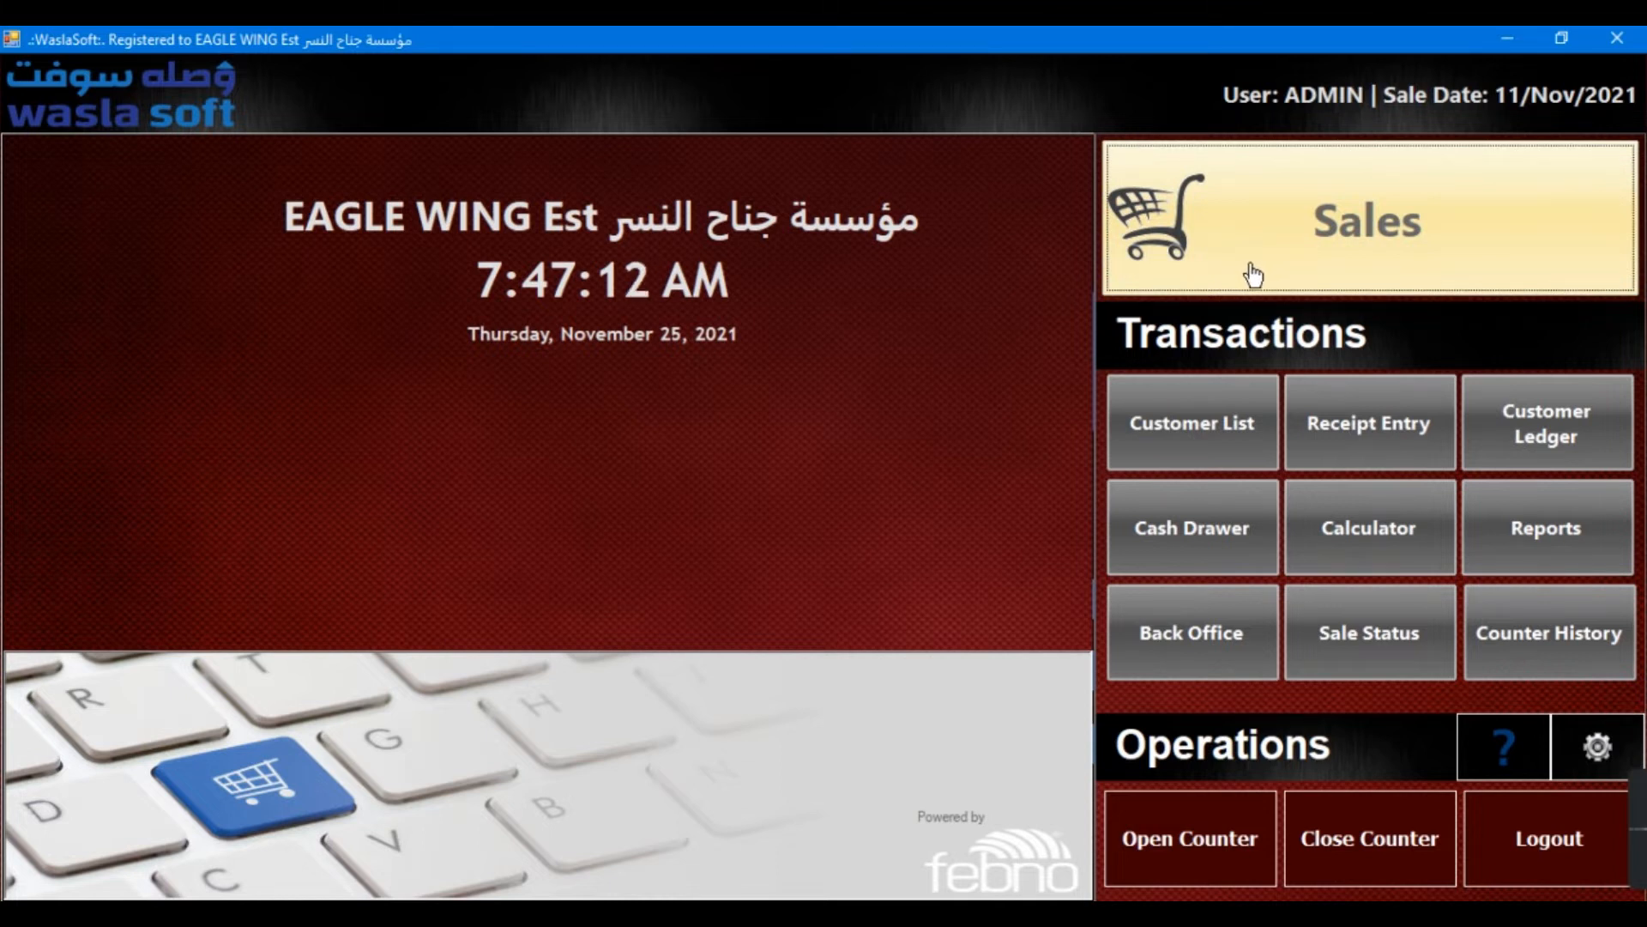
Try to open the sales screen before this computer is registered as a counter.
left_click(1299, 260)
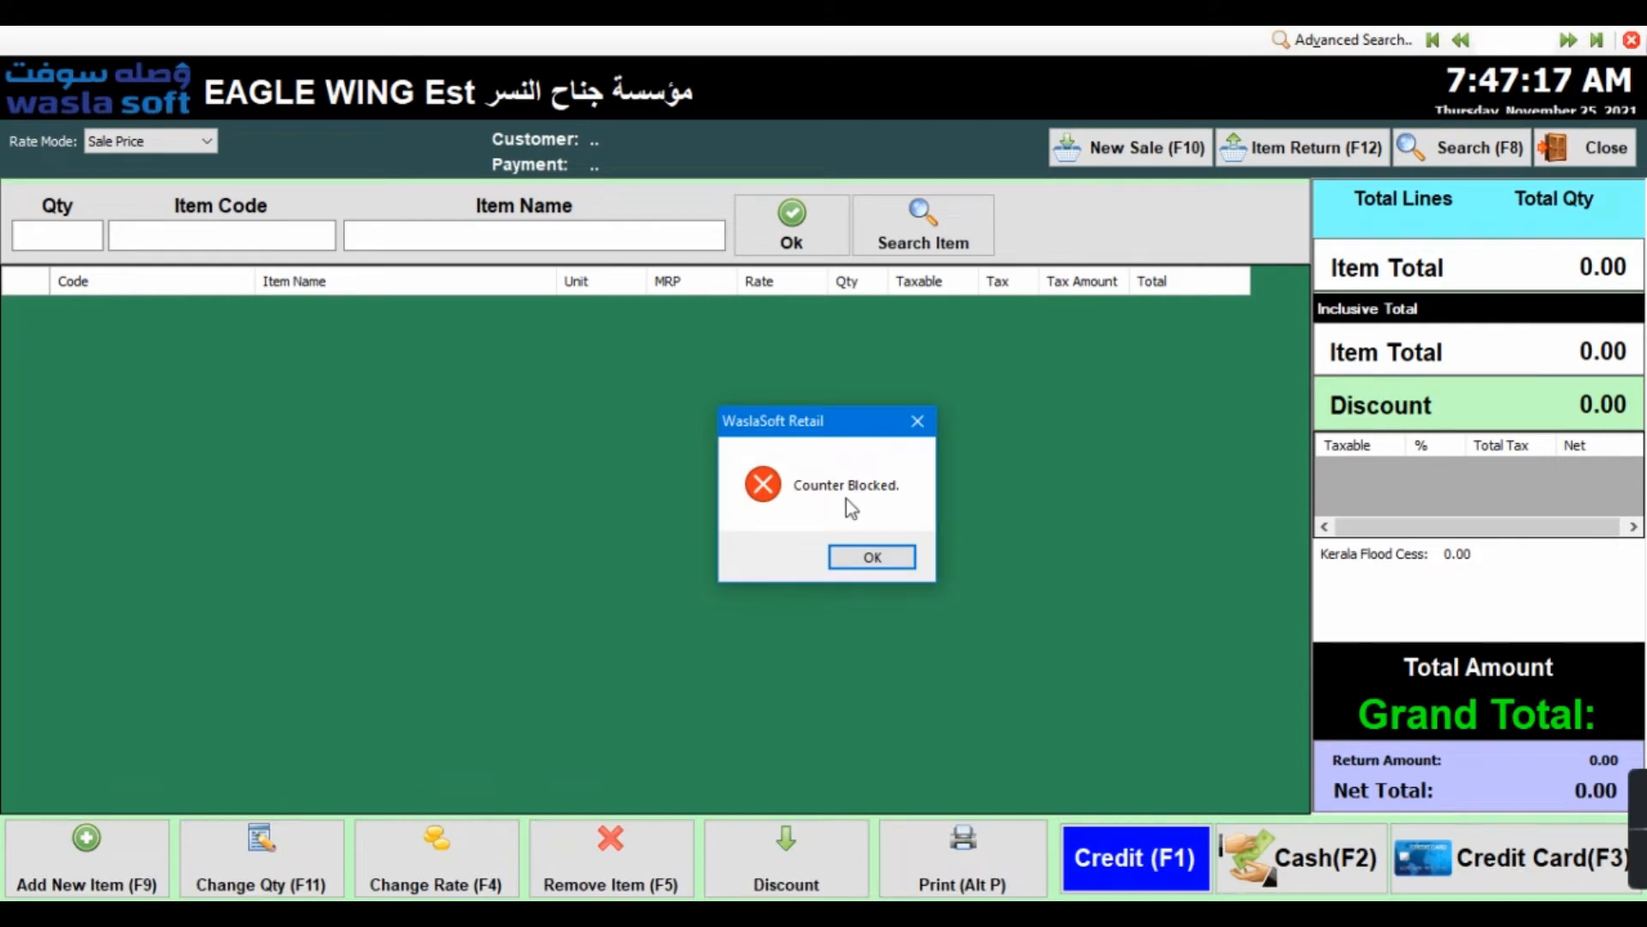
left_click(868, 559)
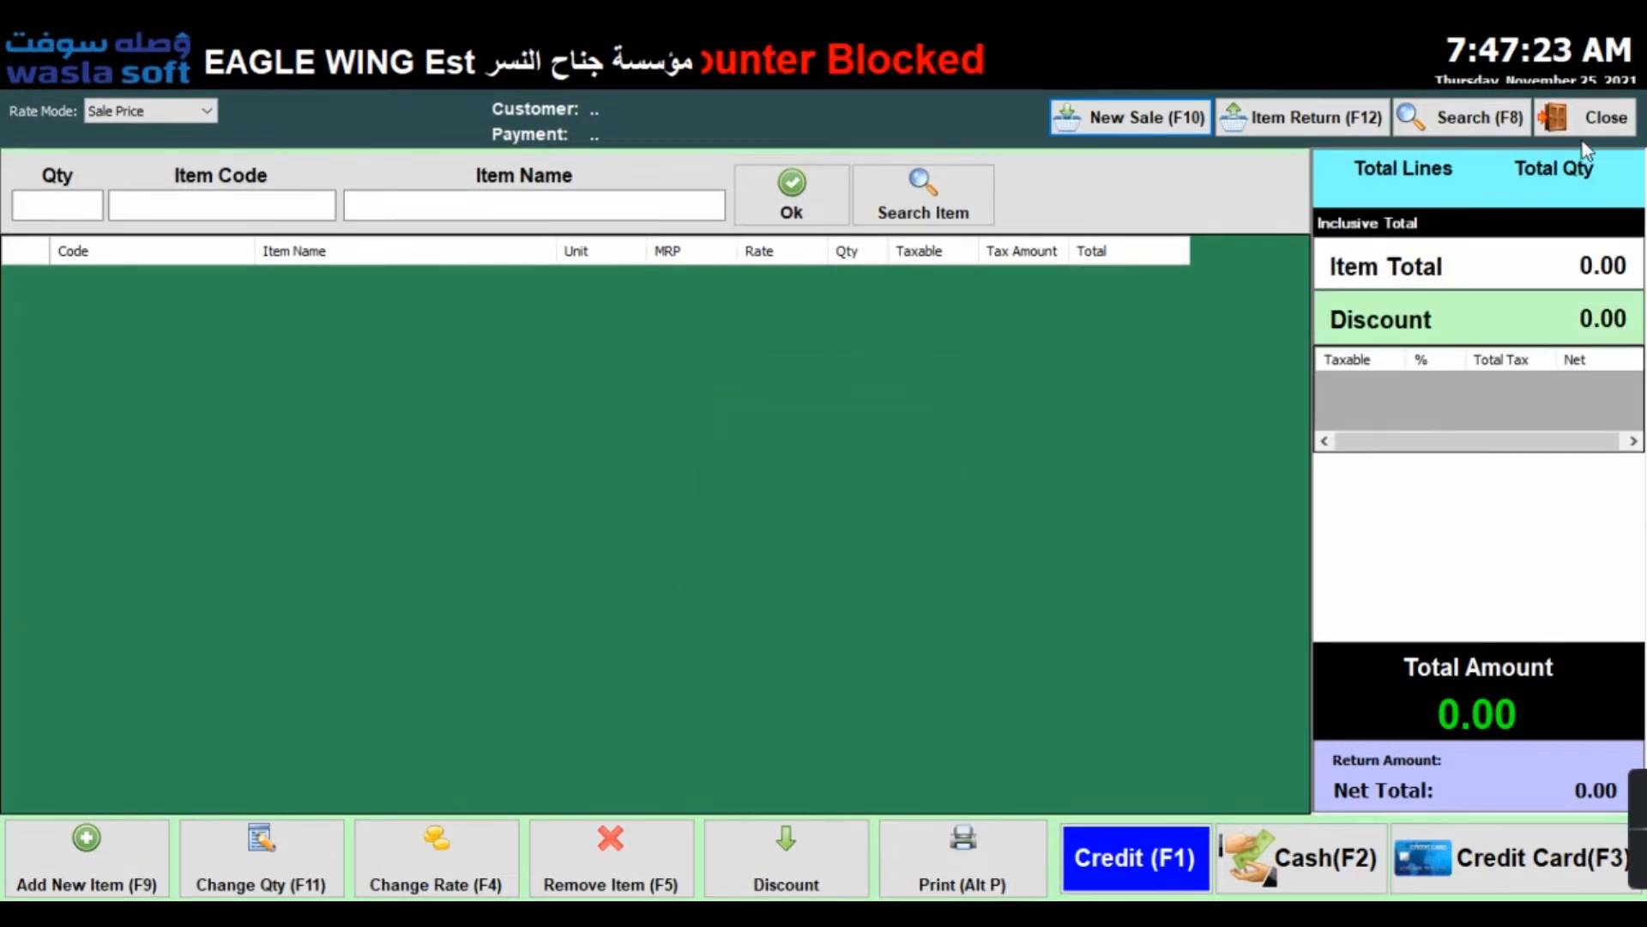
Start registering this counter through the Back Office's Cash Counter Tasks and add cash counter number 1.
left_click(1238, 642)
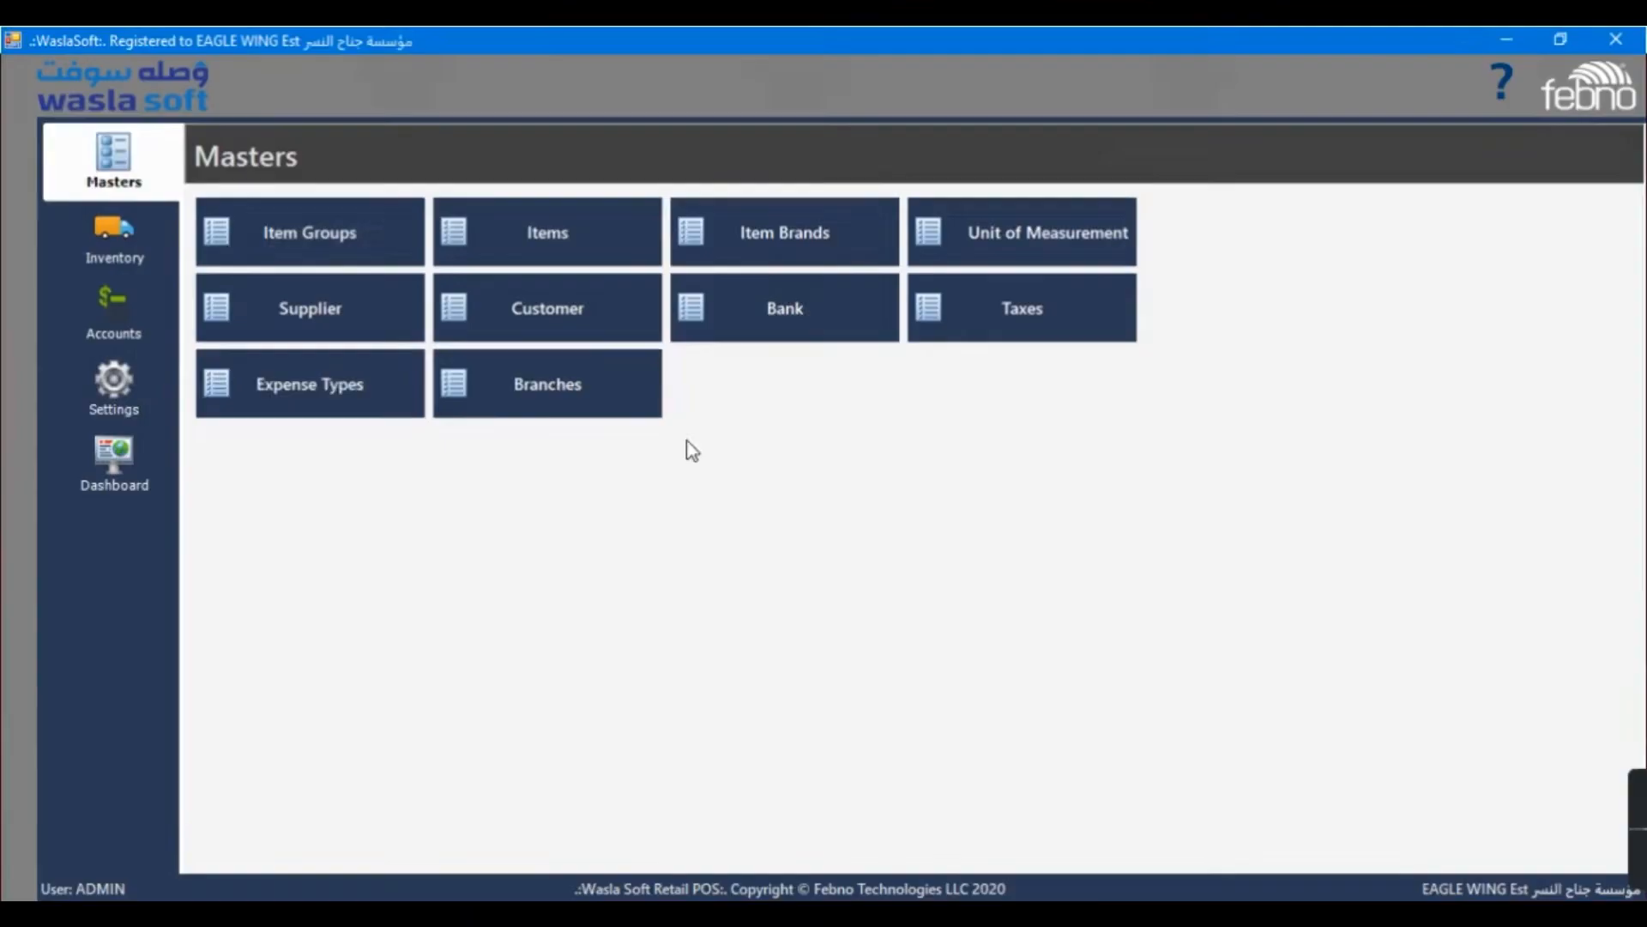
left_click(137, 410)
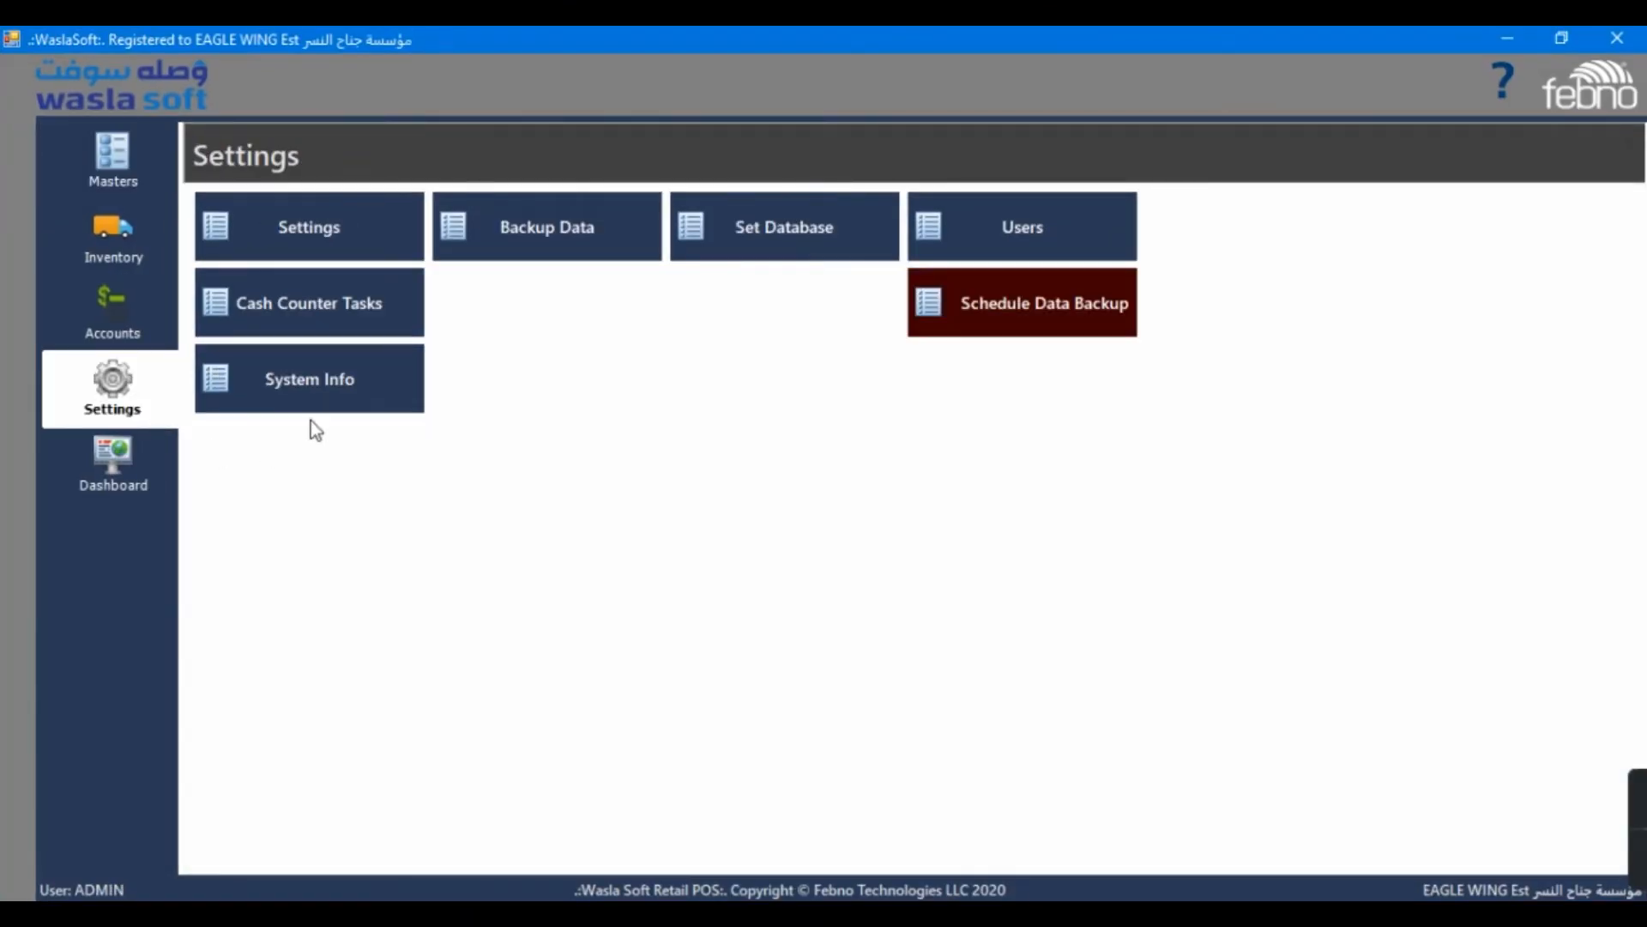
left_click(364, 331)
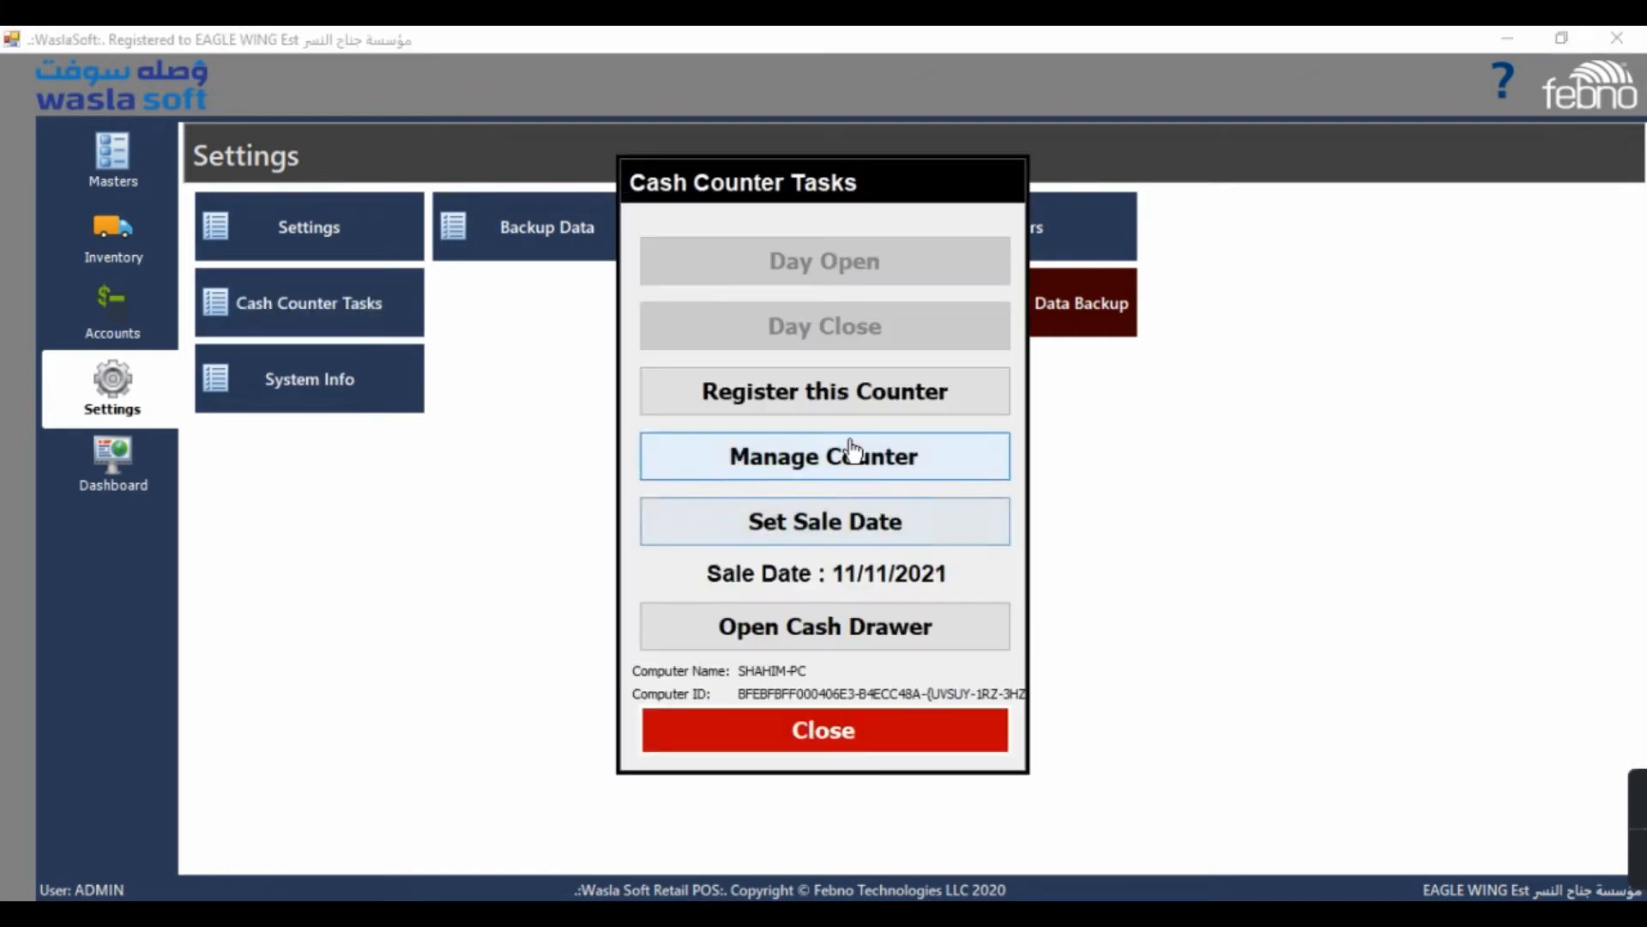
left_click(868, 401)
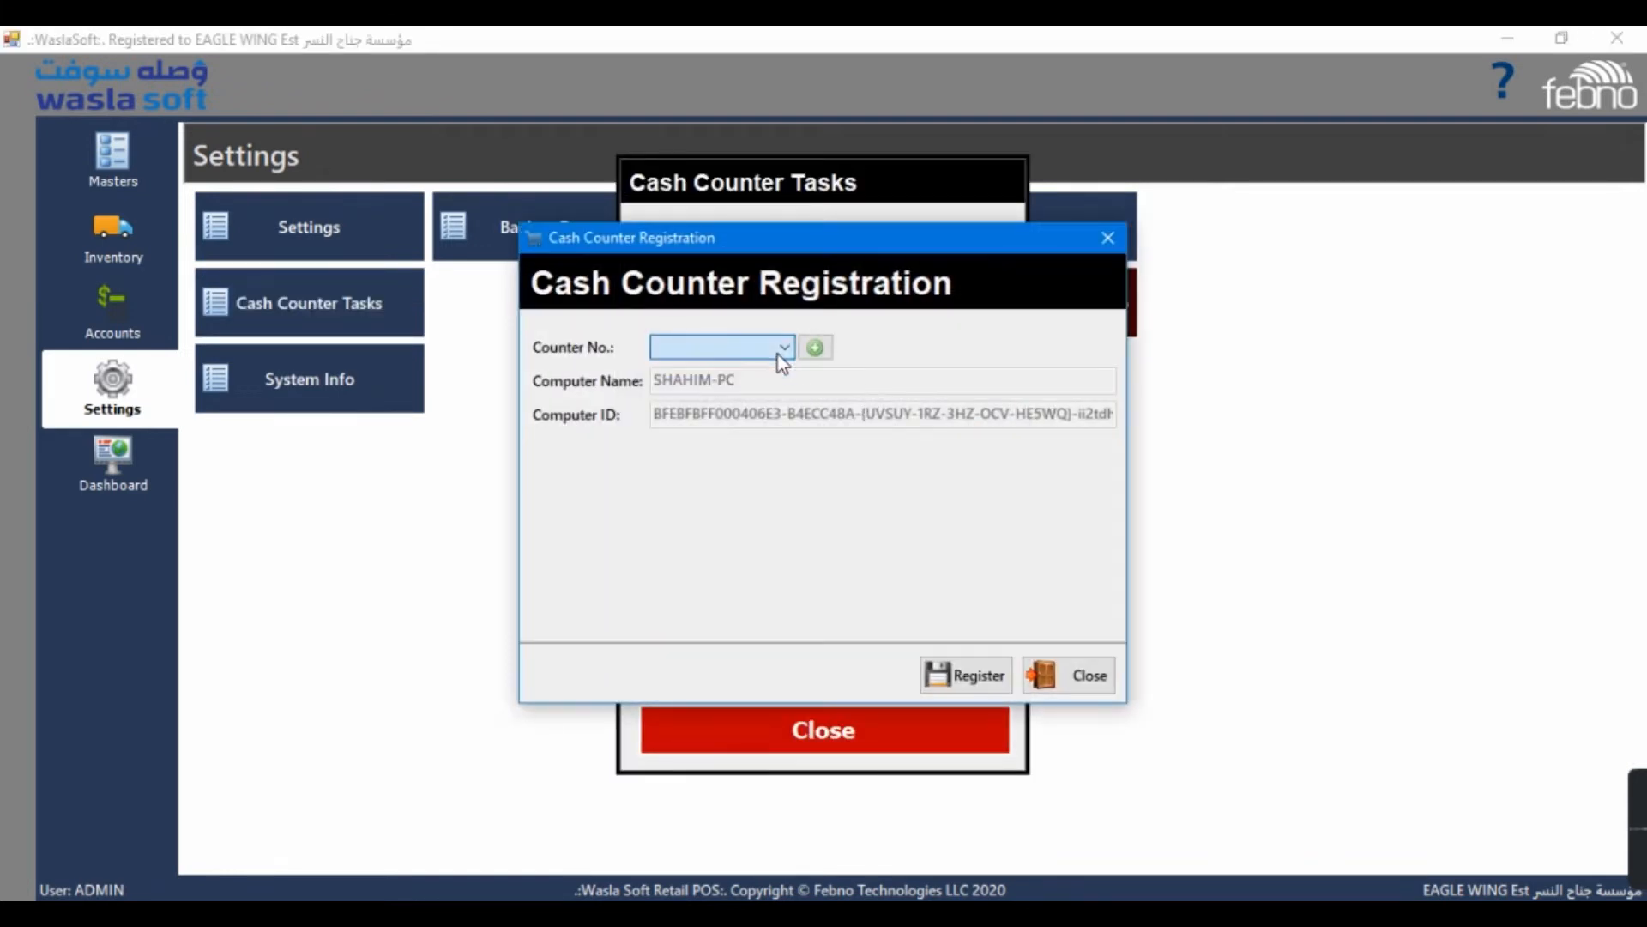
left_click(815, 347)
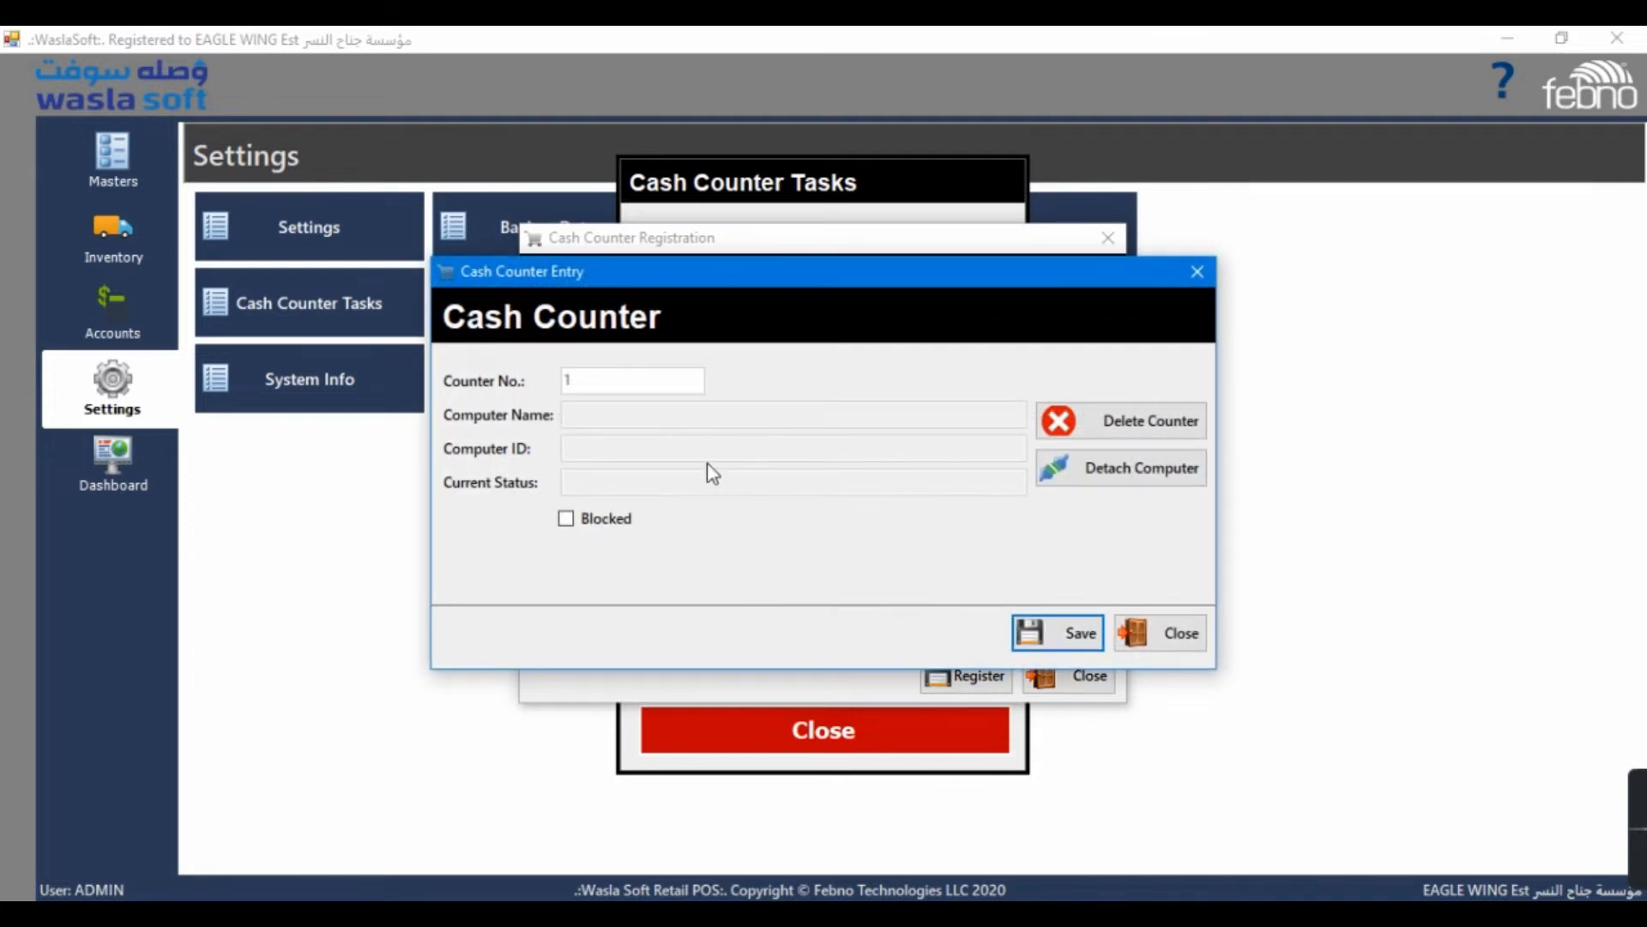
left_click(1044, 637)
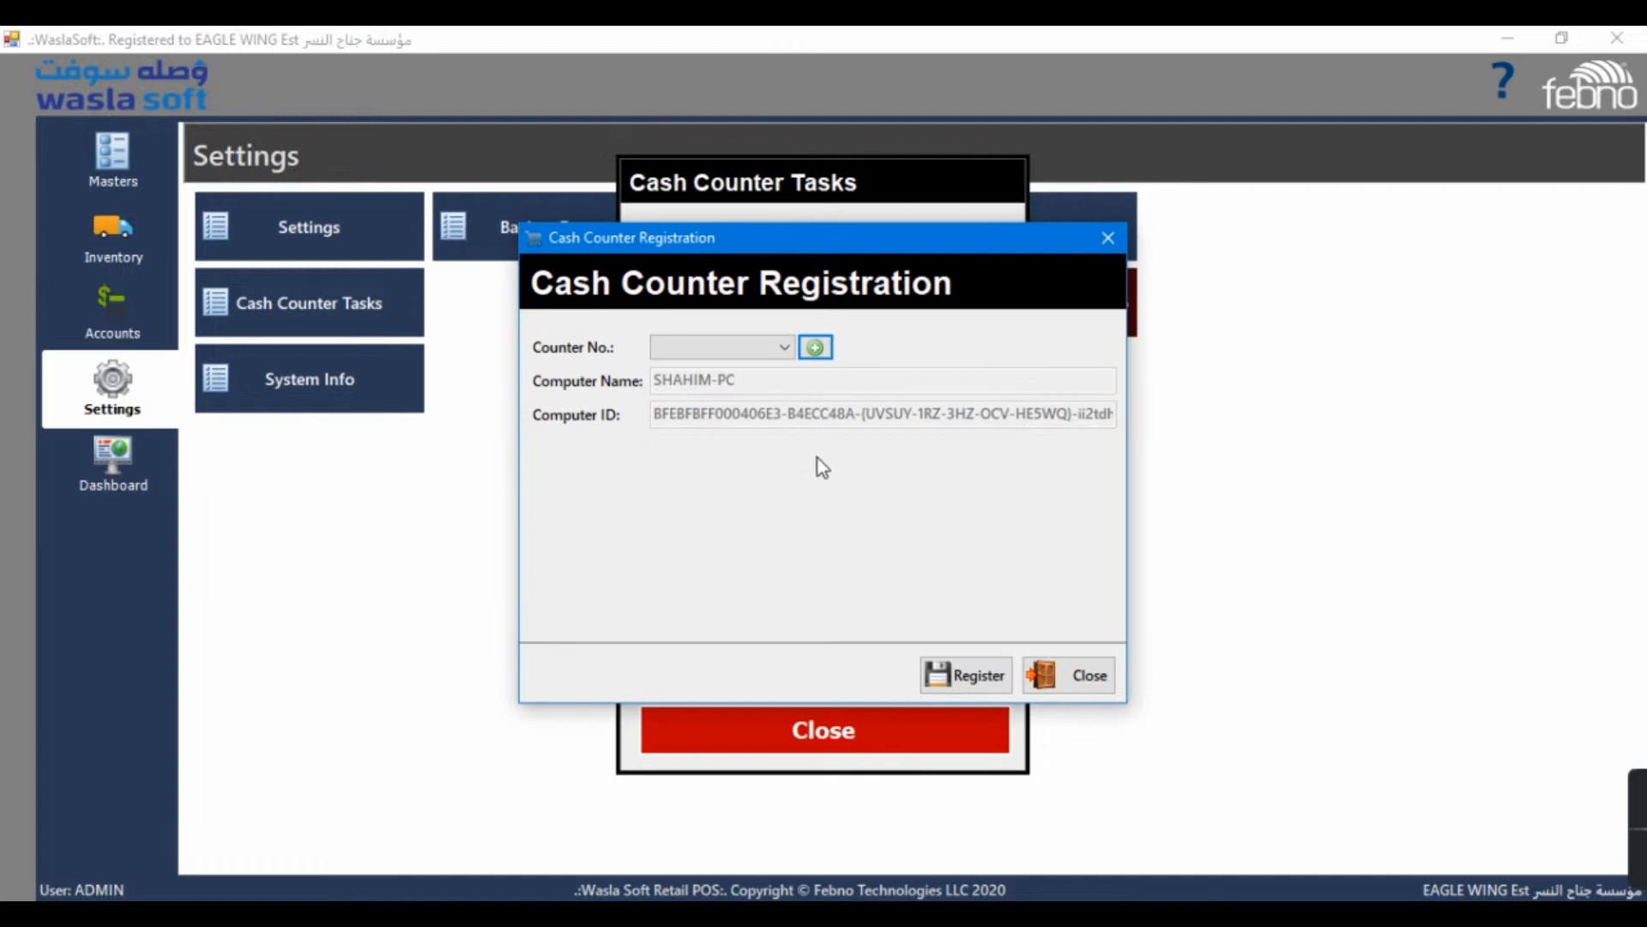
Register this computer to counter number 1 and return to the sales home screen.
left_click(768, 348)
left_click(725, 370)
left_click(951, 668)
left_click(868, 566)
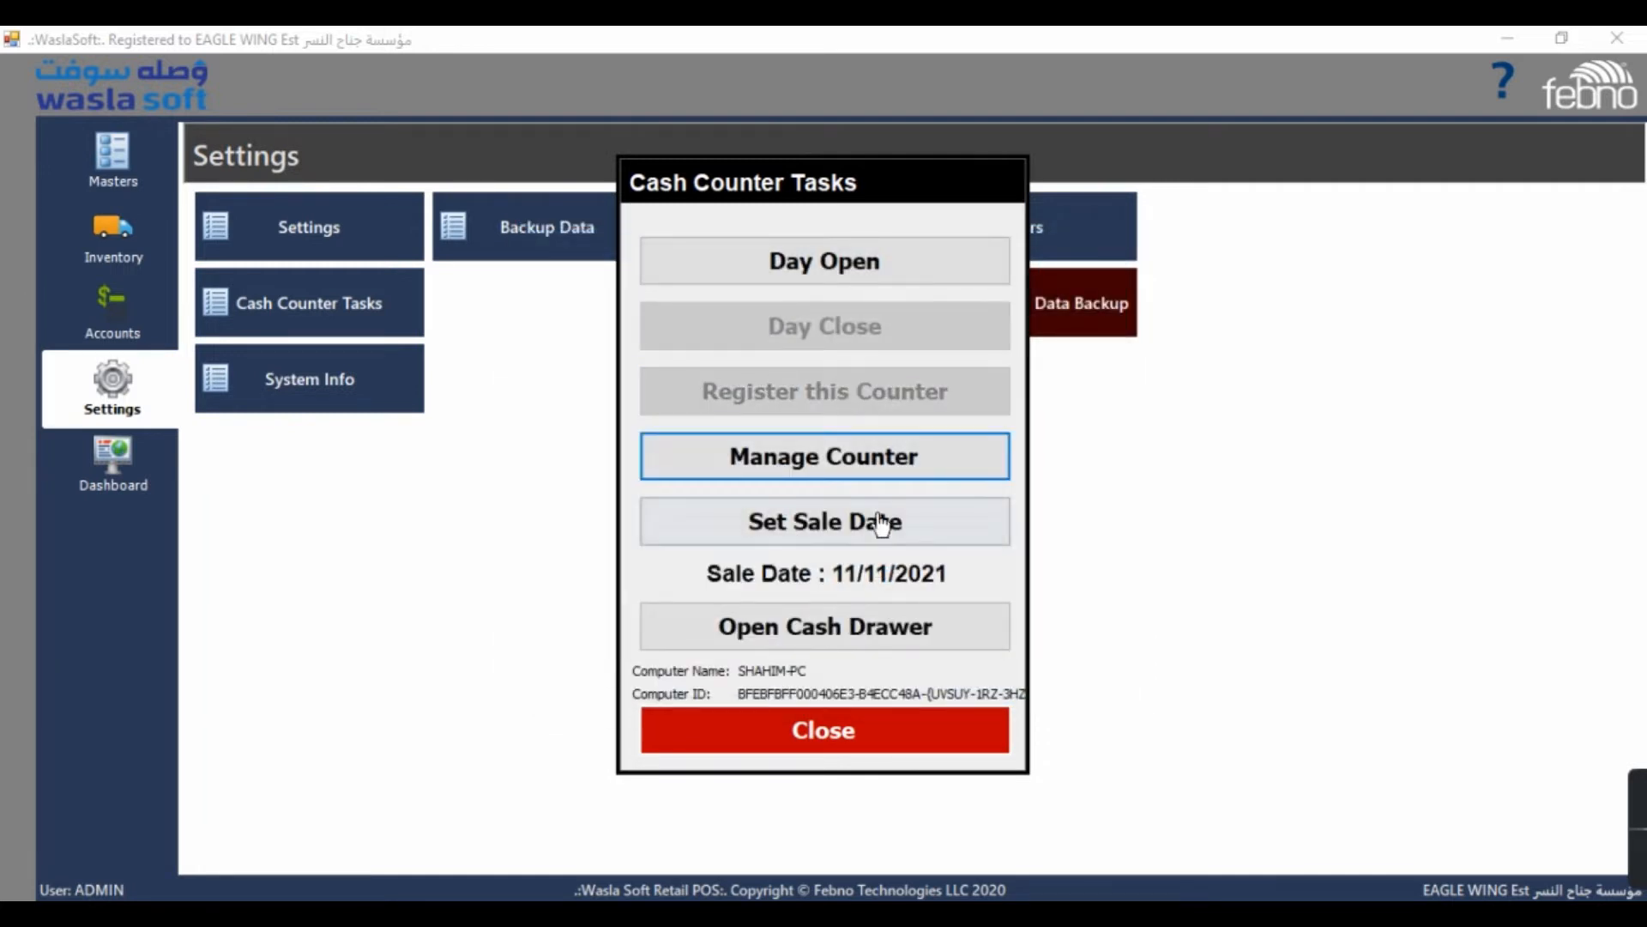
left_click(884, 733)
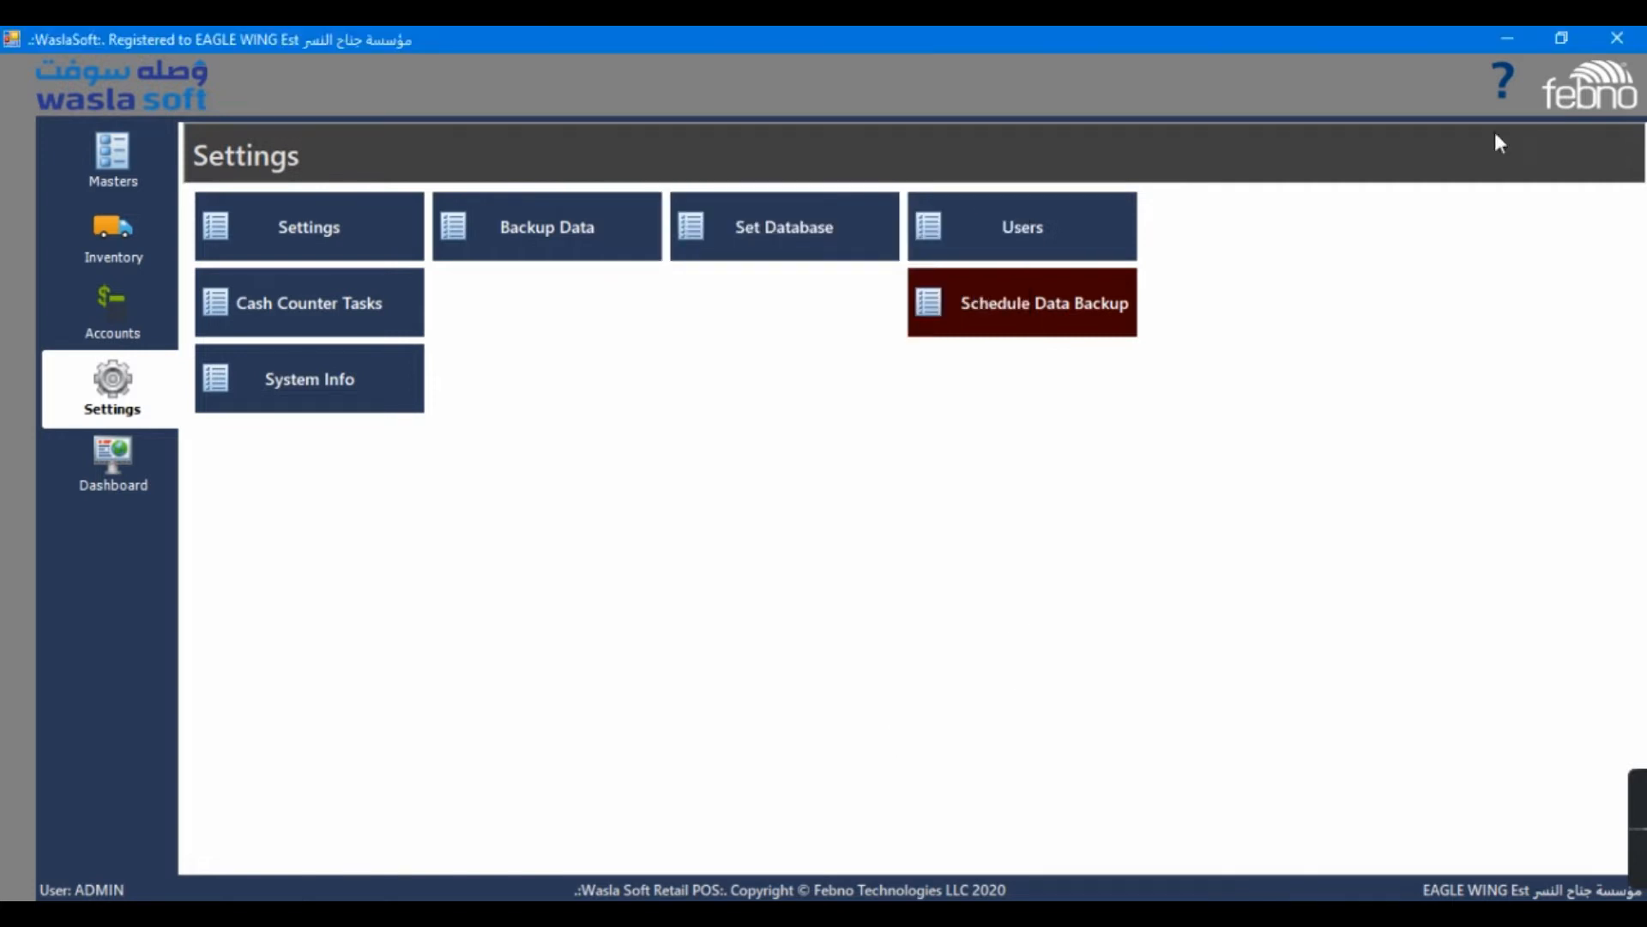
left_click(1617, 38)
left_click(829, 557)
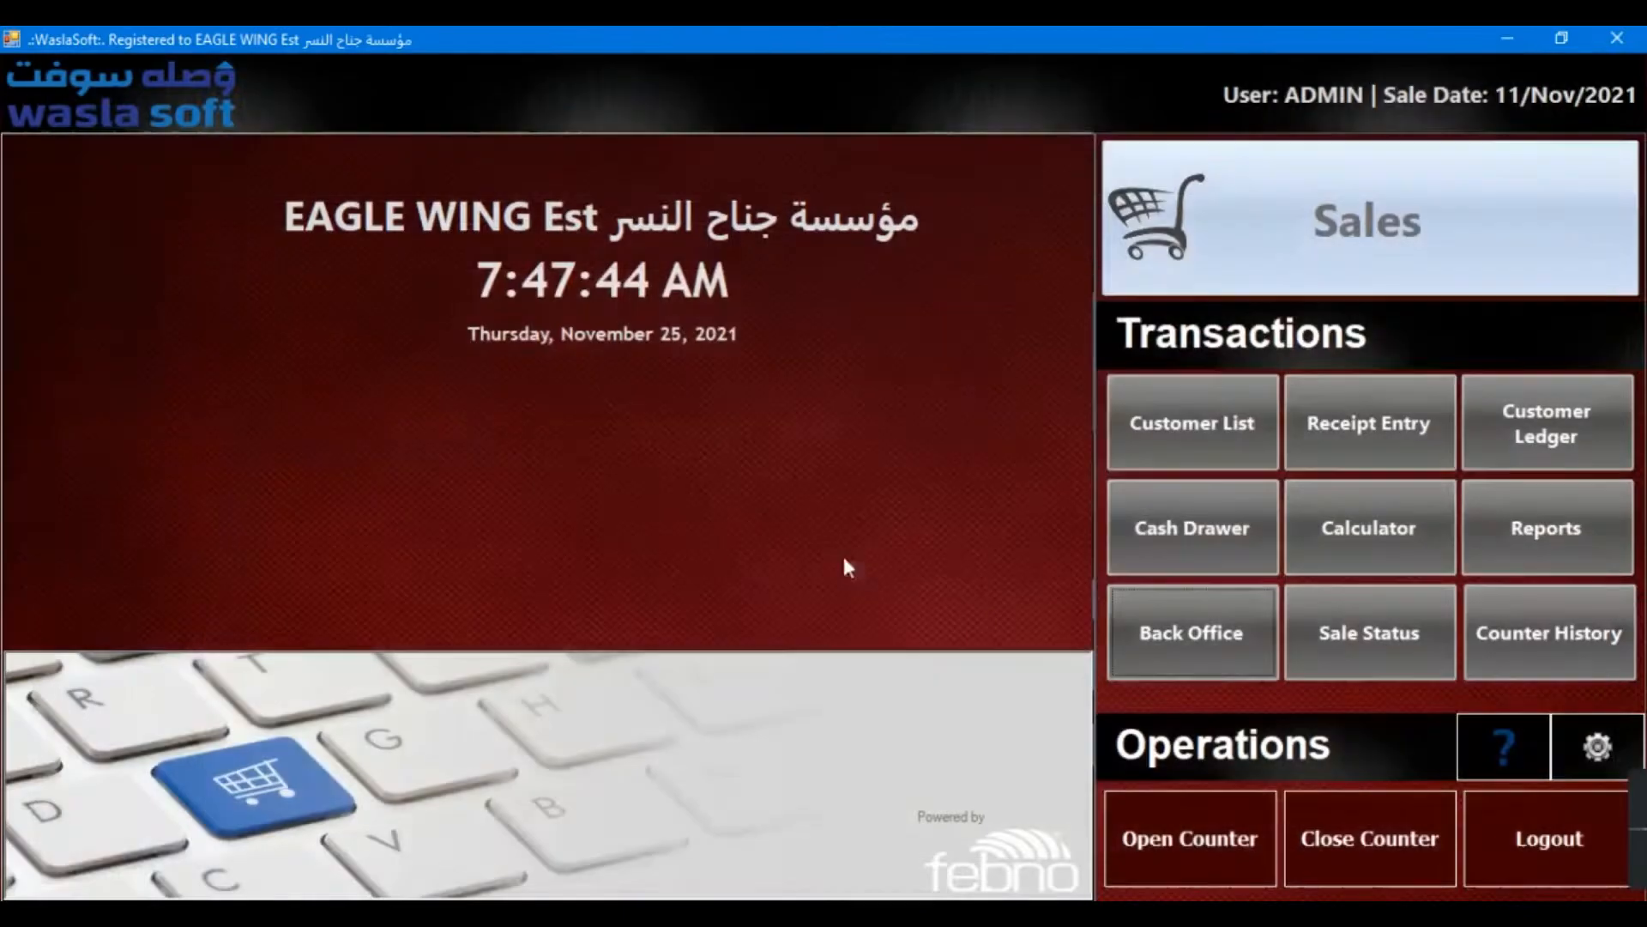
Try to enter the sales screen with the counter still unopened, and return to the sales home screen.
left_click(1283, 276)
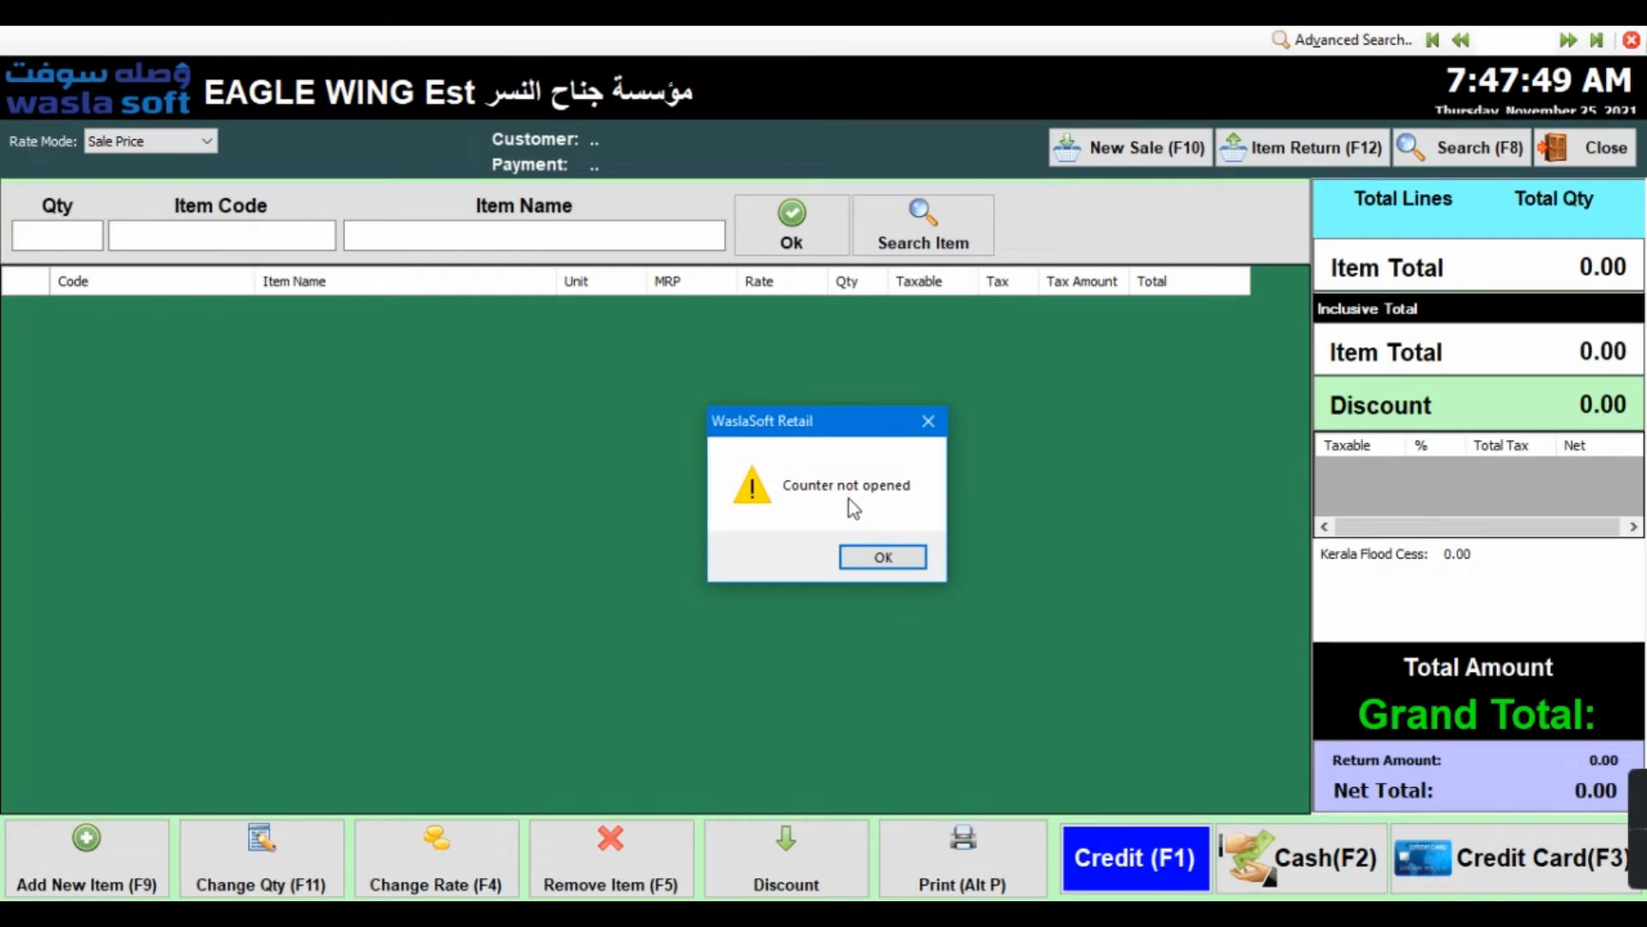
left_click(863, 558)
left_click(863, 556)
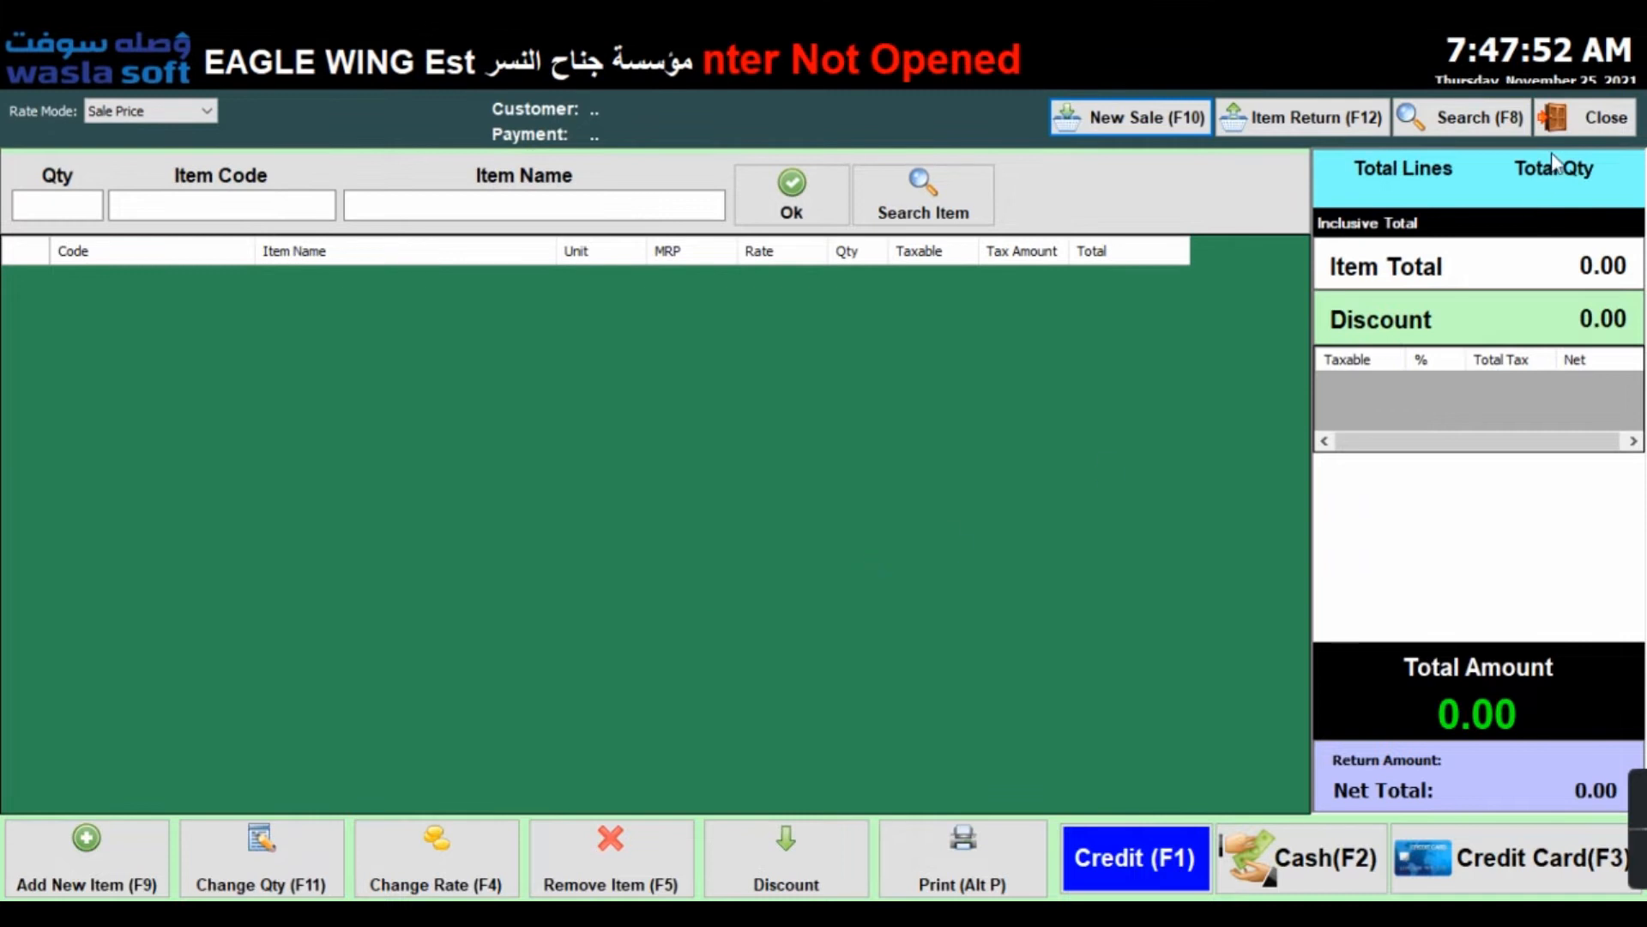
left_click(1563, 127)
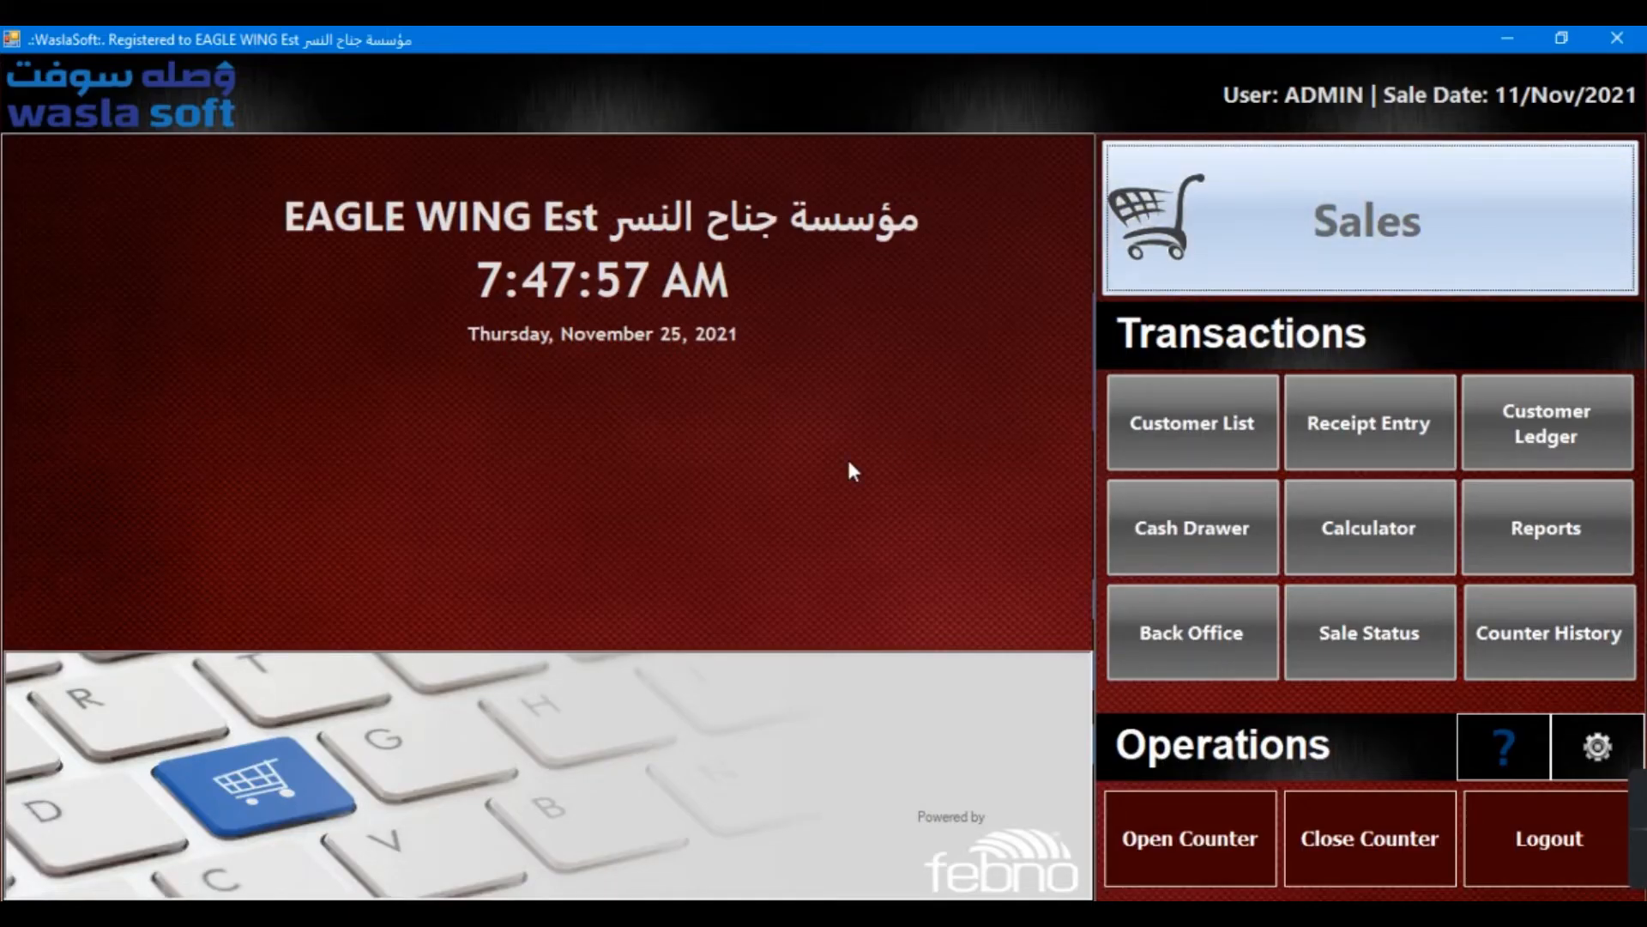
Start opening the counter with 25/11/2021 as its sale date.
left_click(1201, 849)
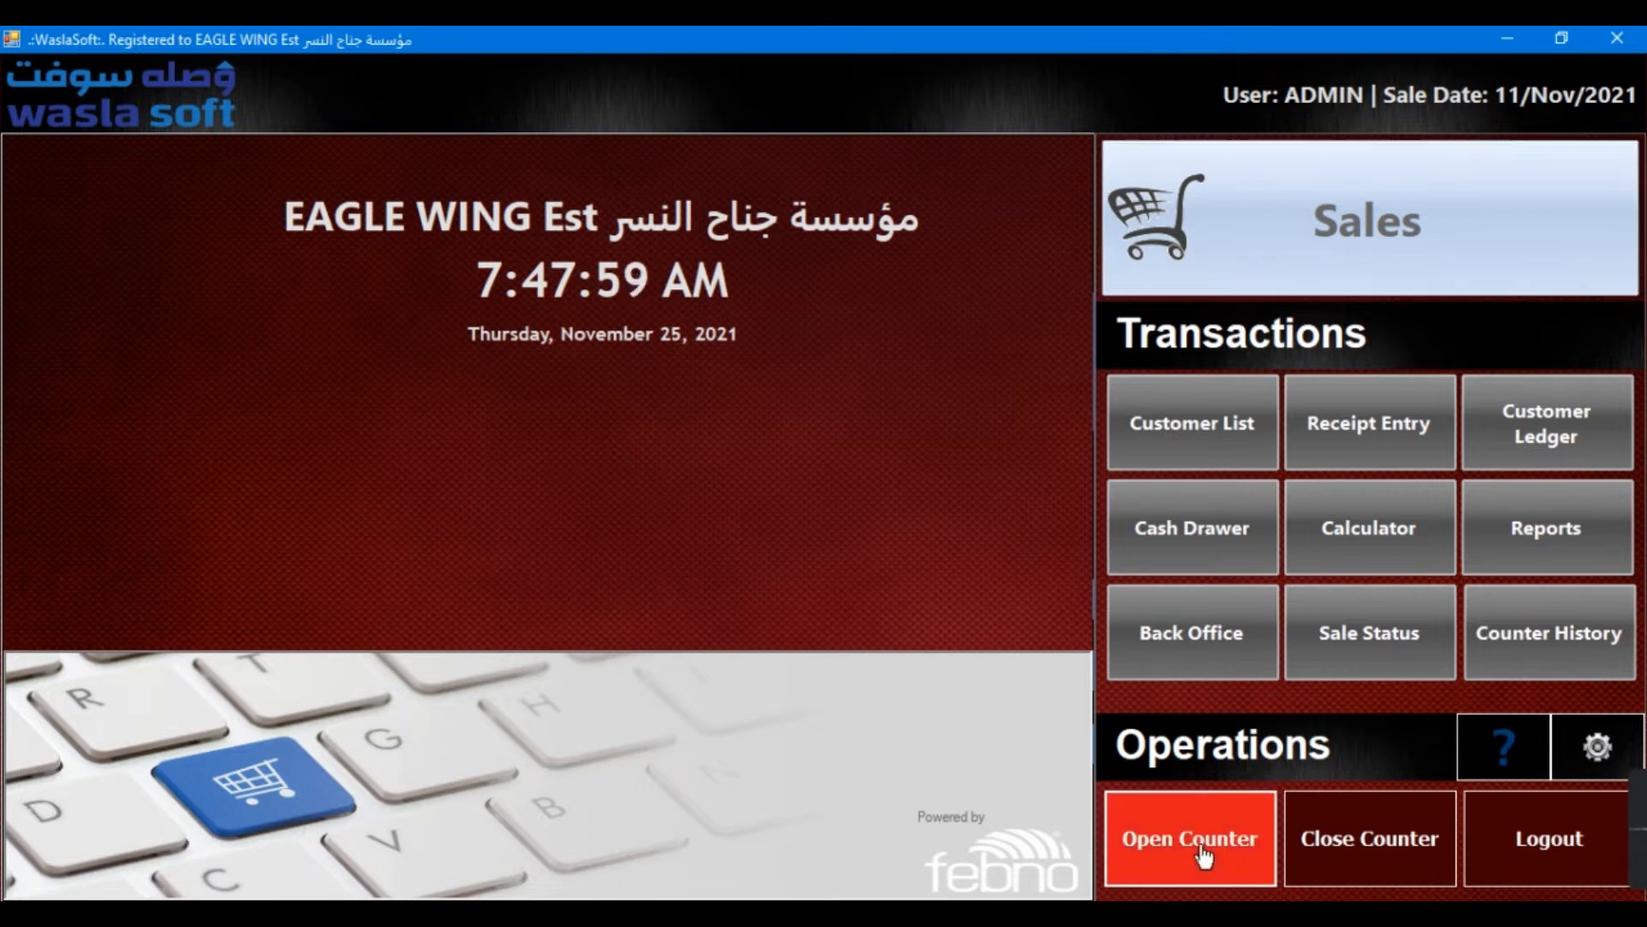
left_click(706, 632)
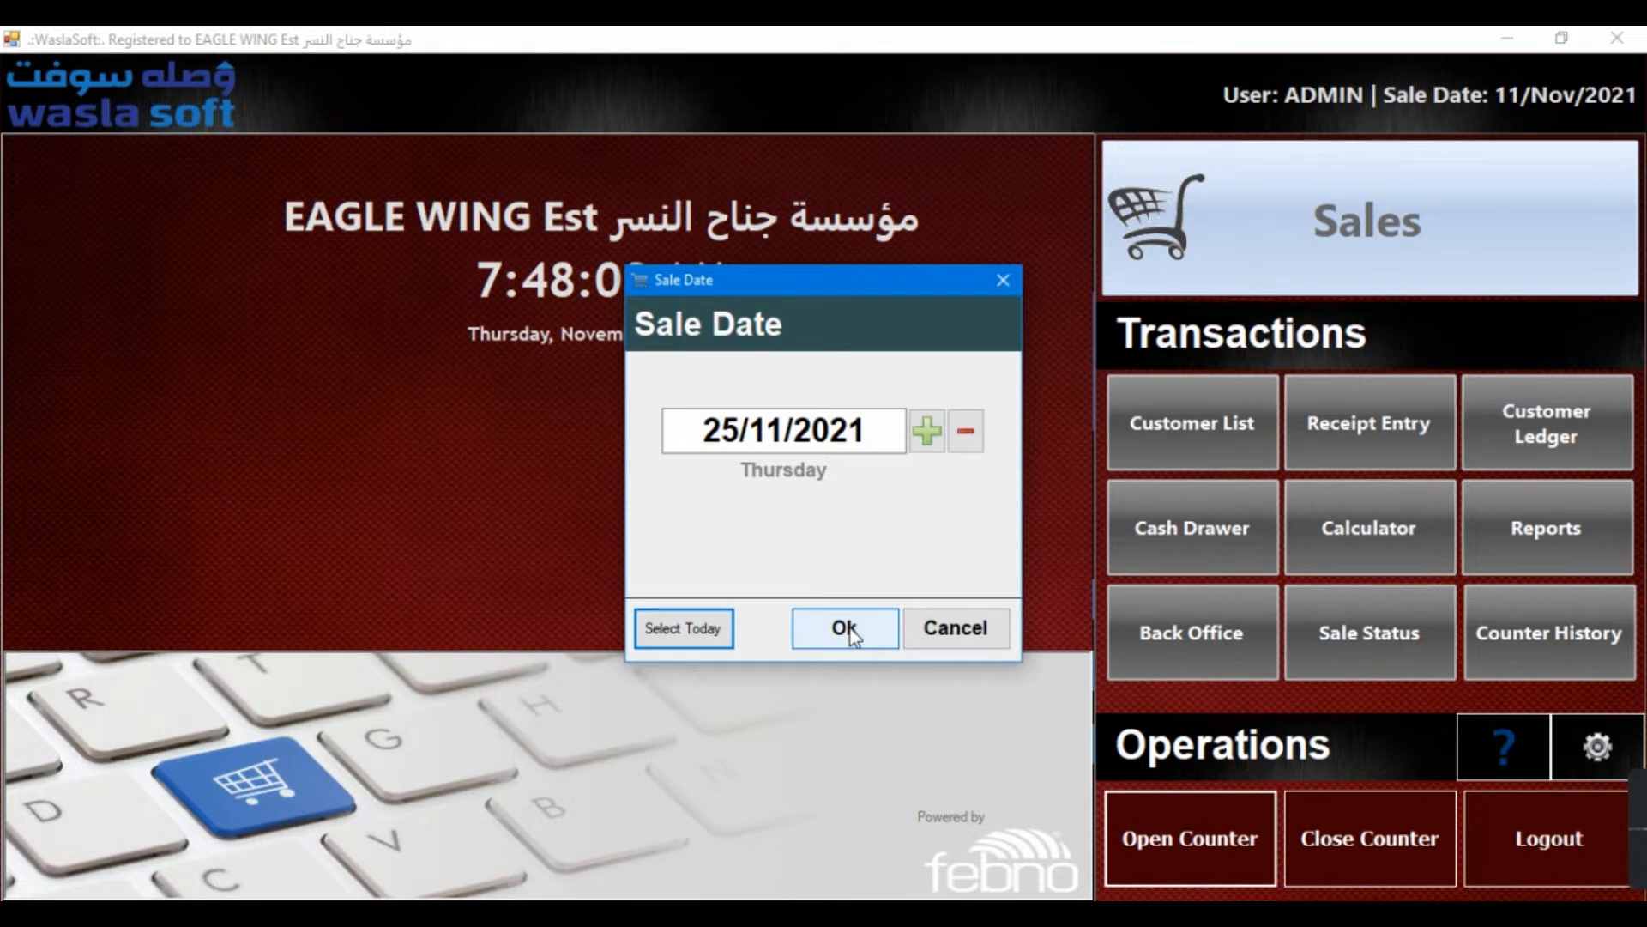
left_click(883, 433)
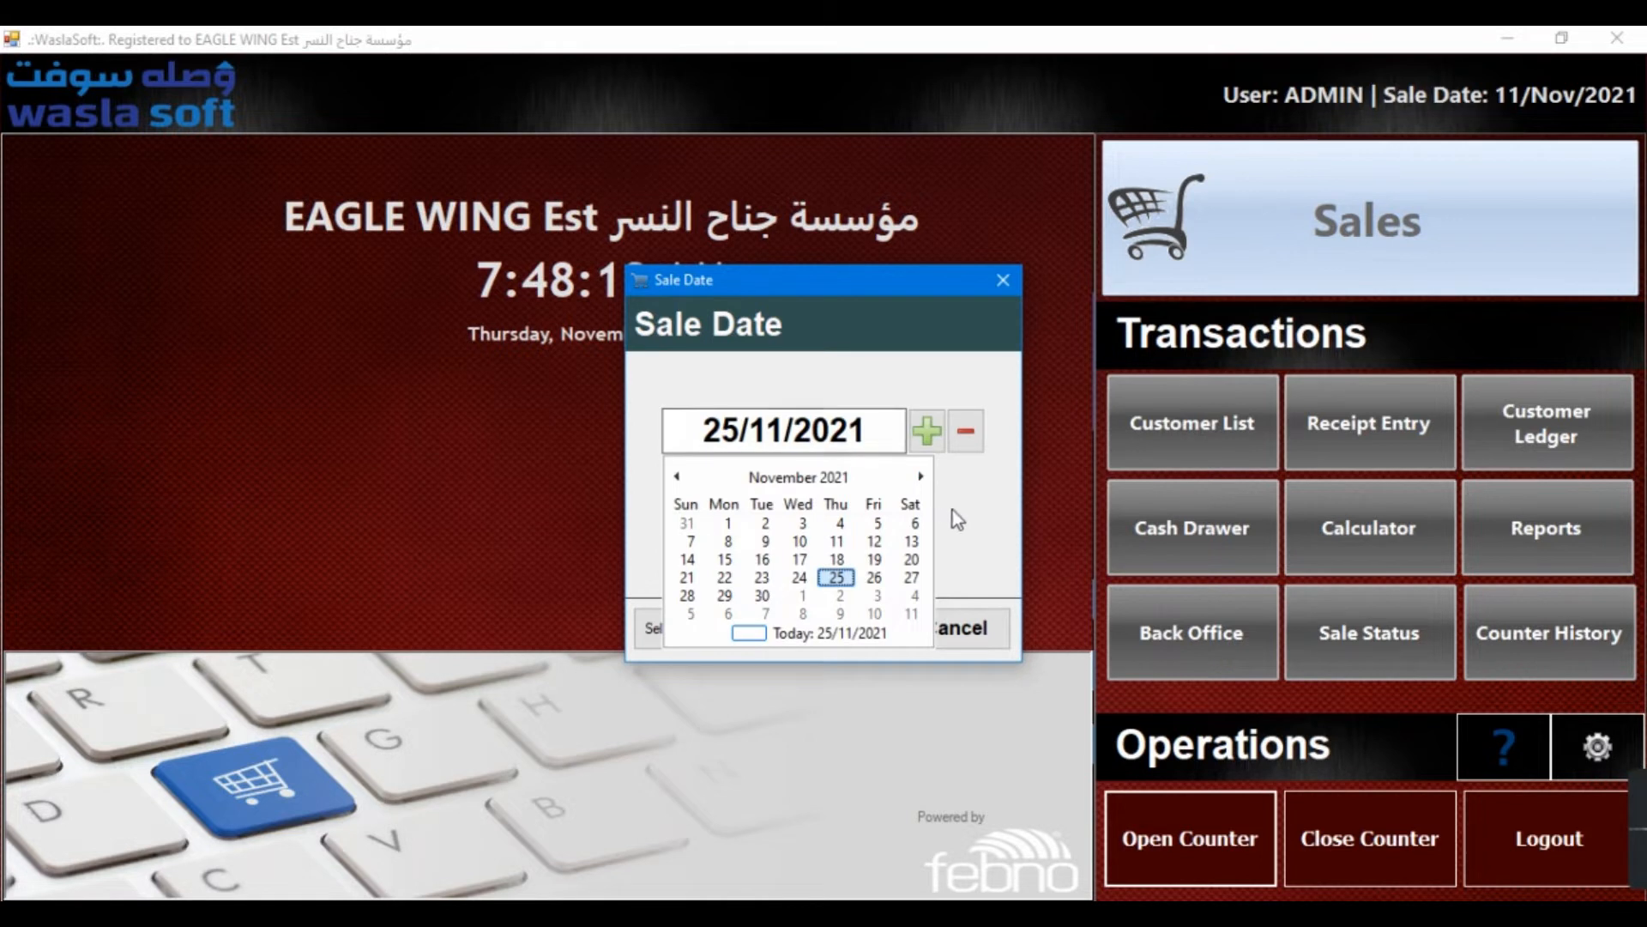
left_click(836, 577)
left_click(815, 626)
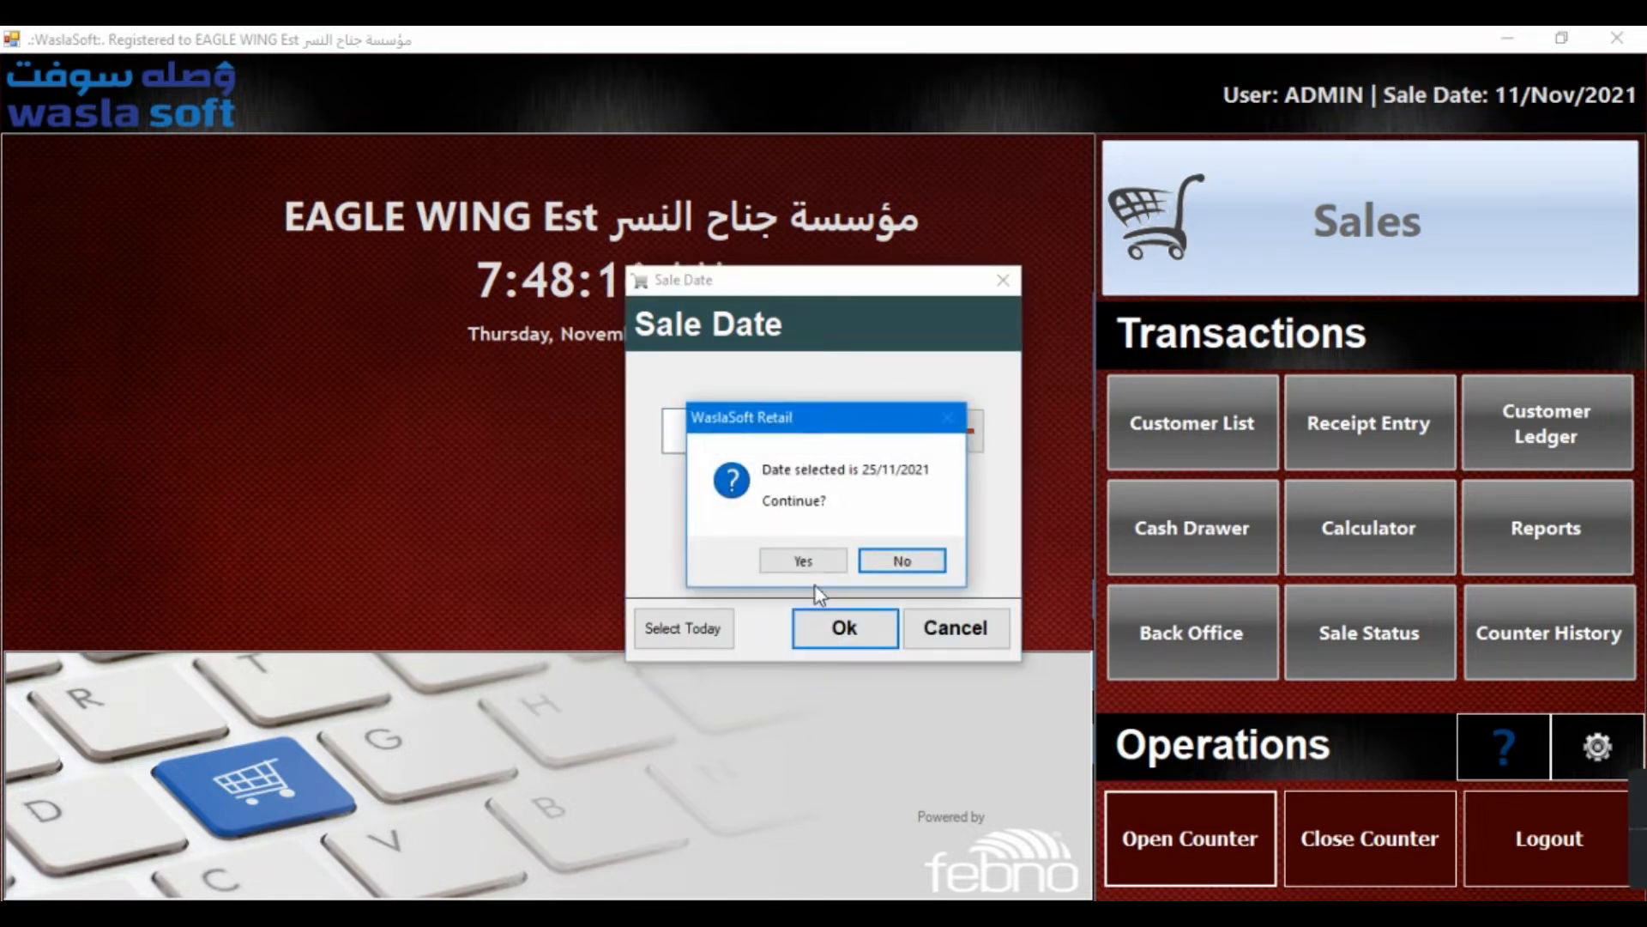
left_click(803, 561)
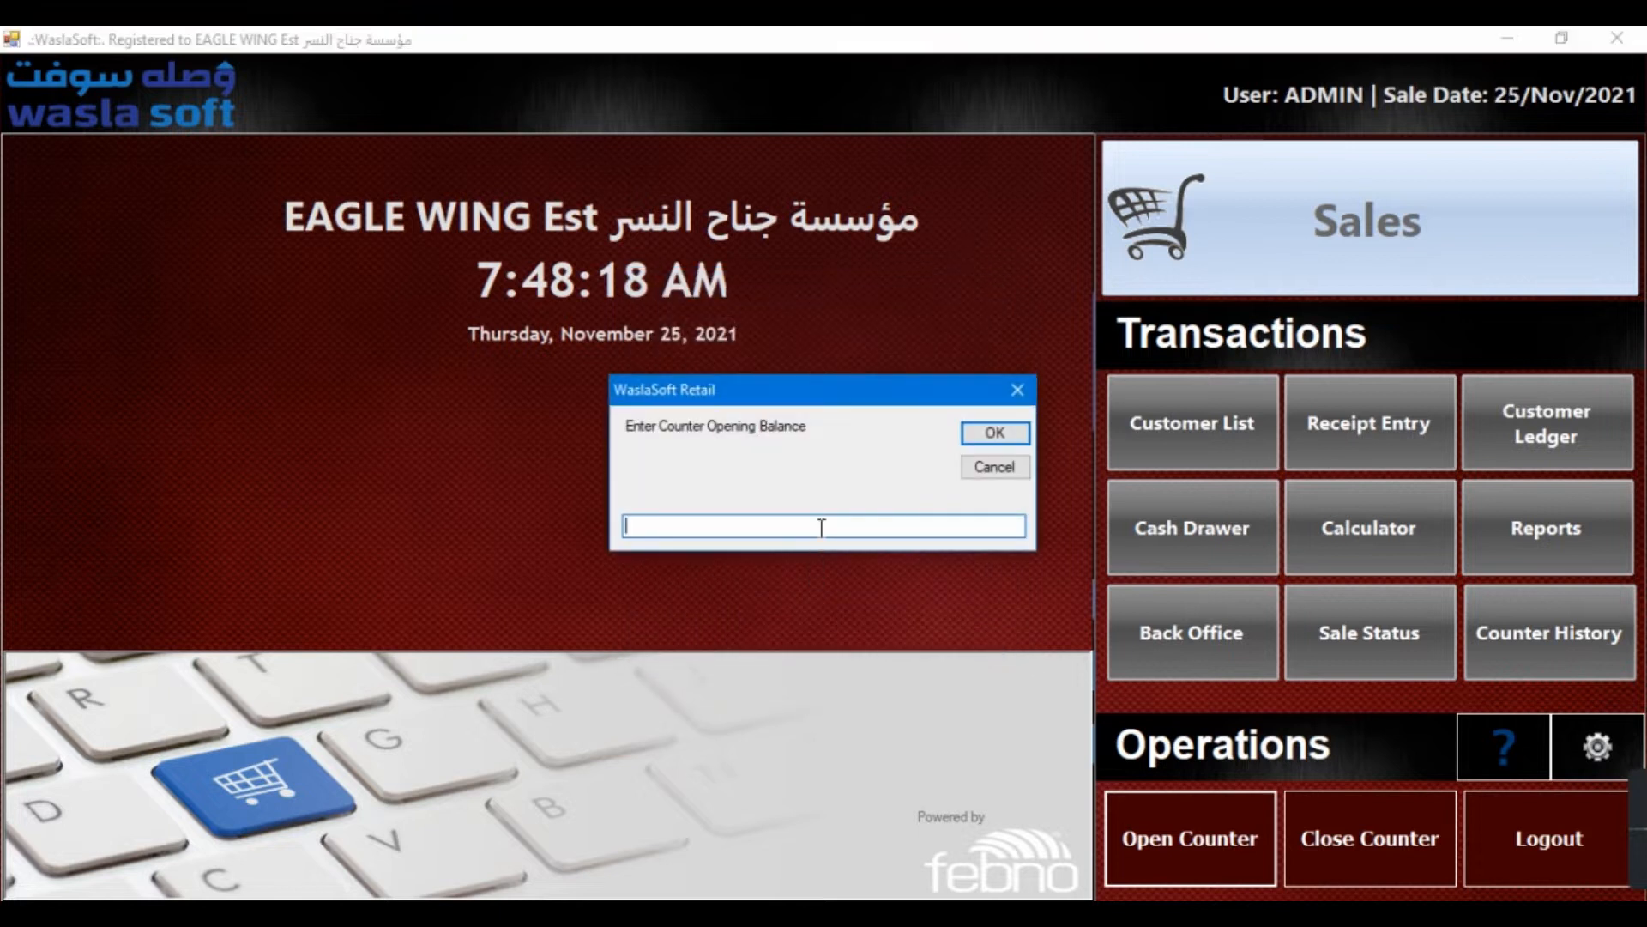
Set the counter's opening balance to 500 and finish opening it.
type("500")
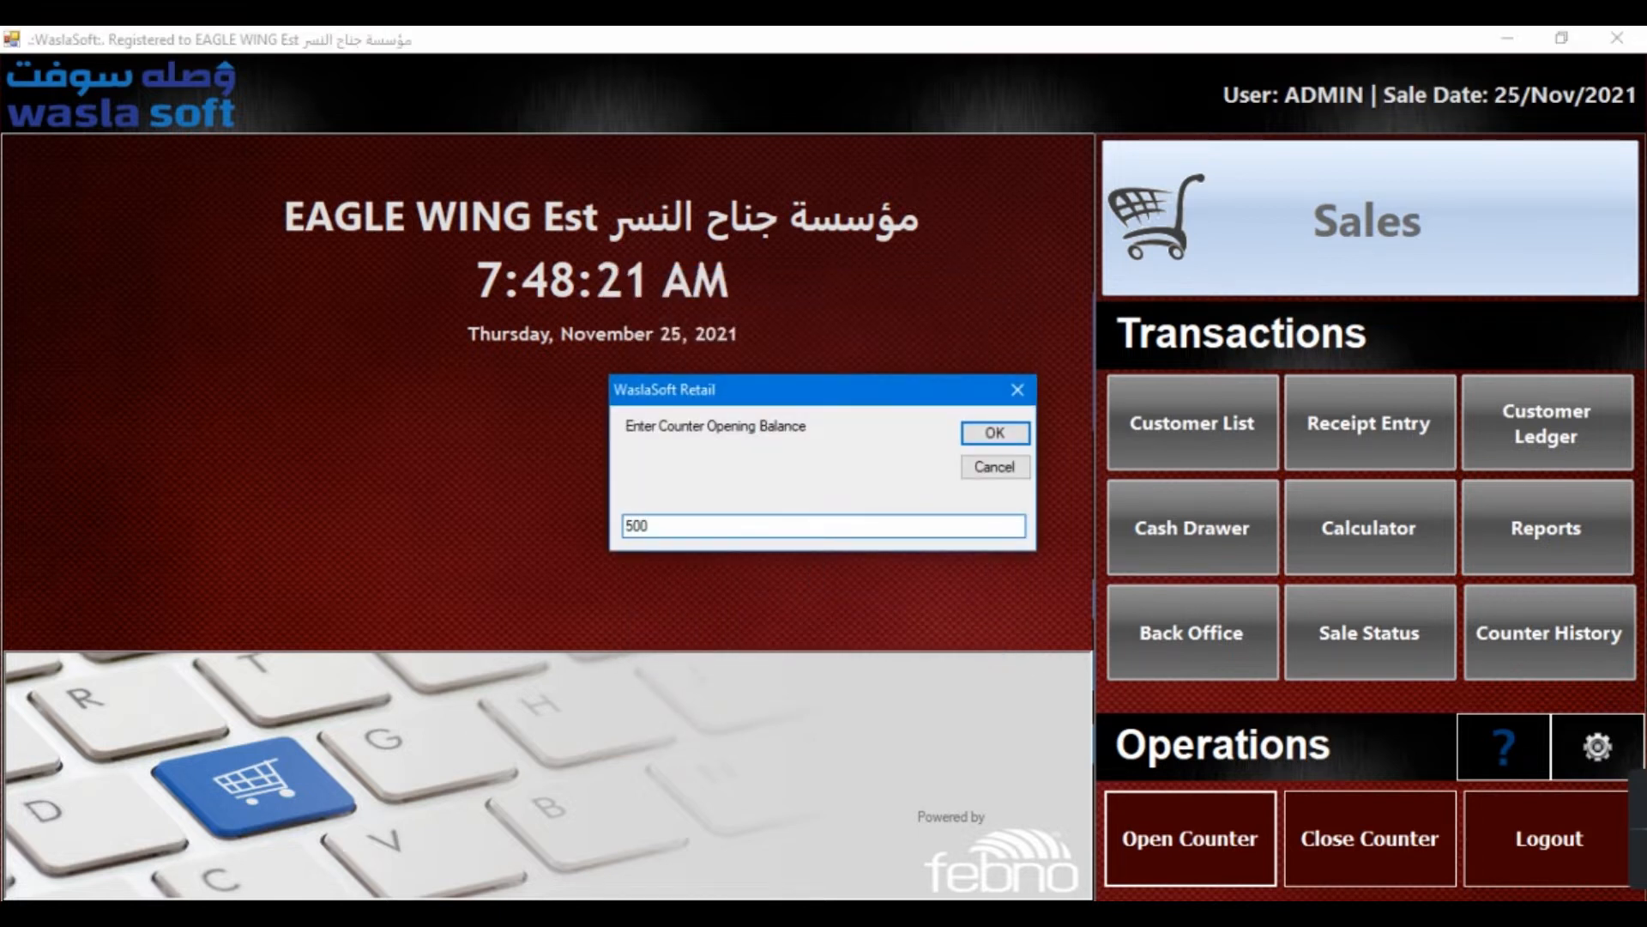
key("Return")
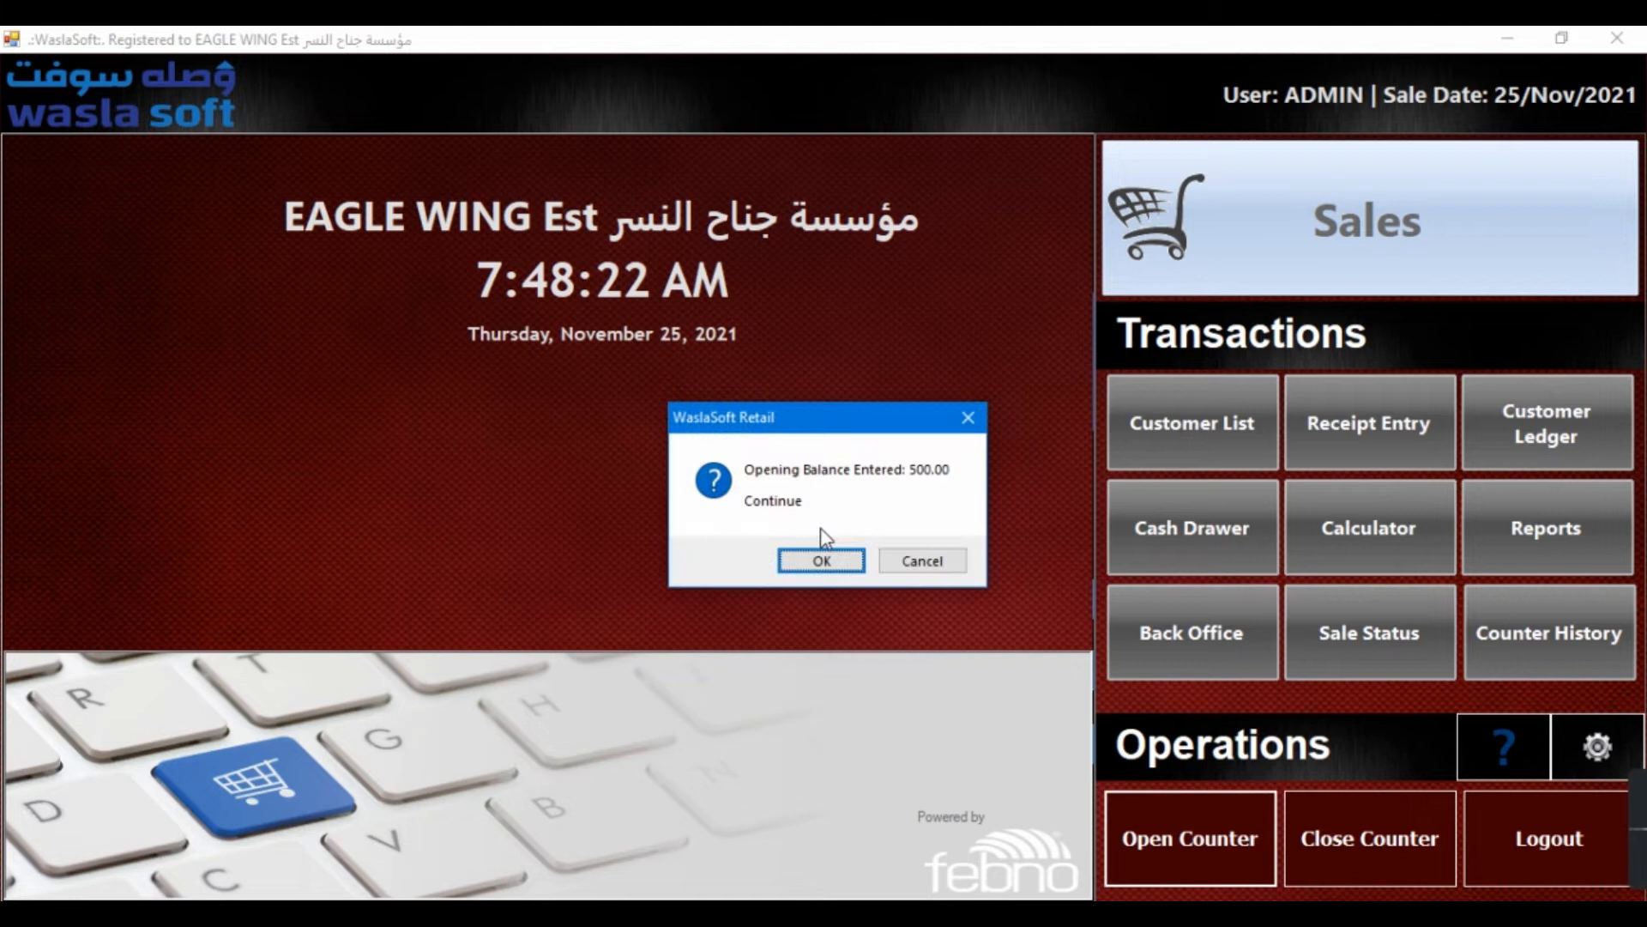
left_click(817, 562)
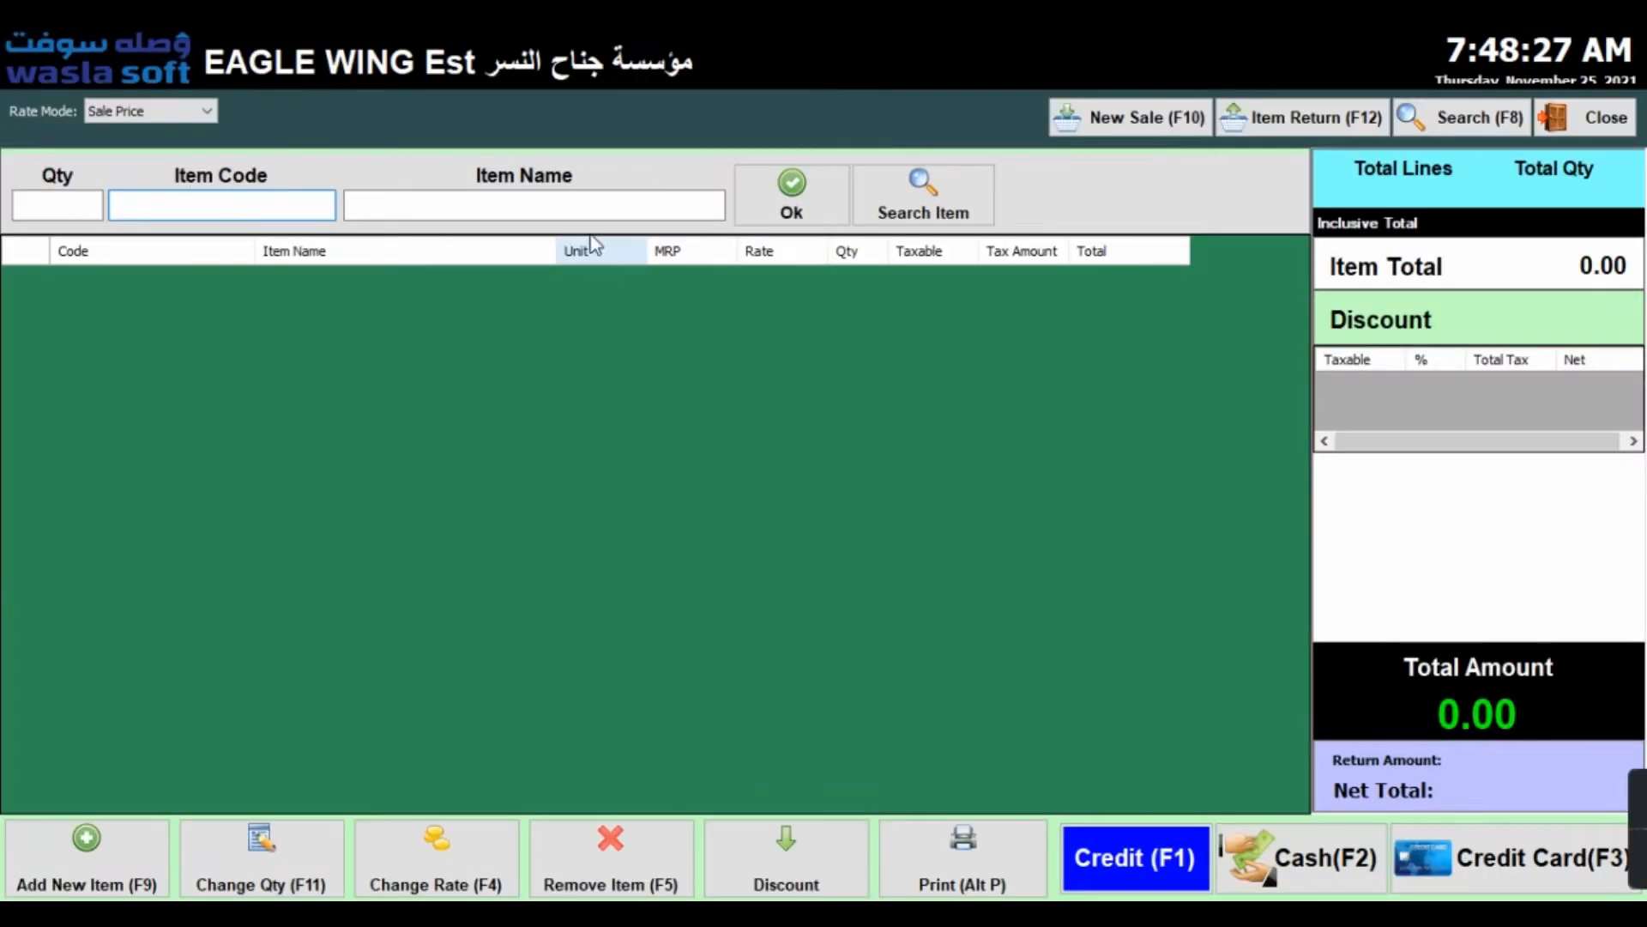
Switch the sales screen's rate mode between MRP, Whole Sale and Sale Price, and return to the sales home screen.
left_click(207, 111)
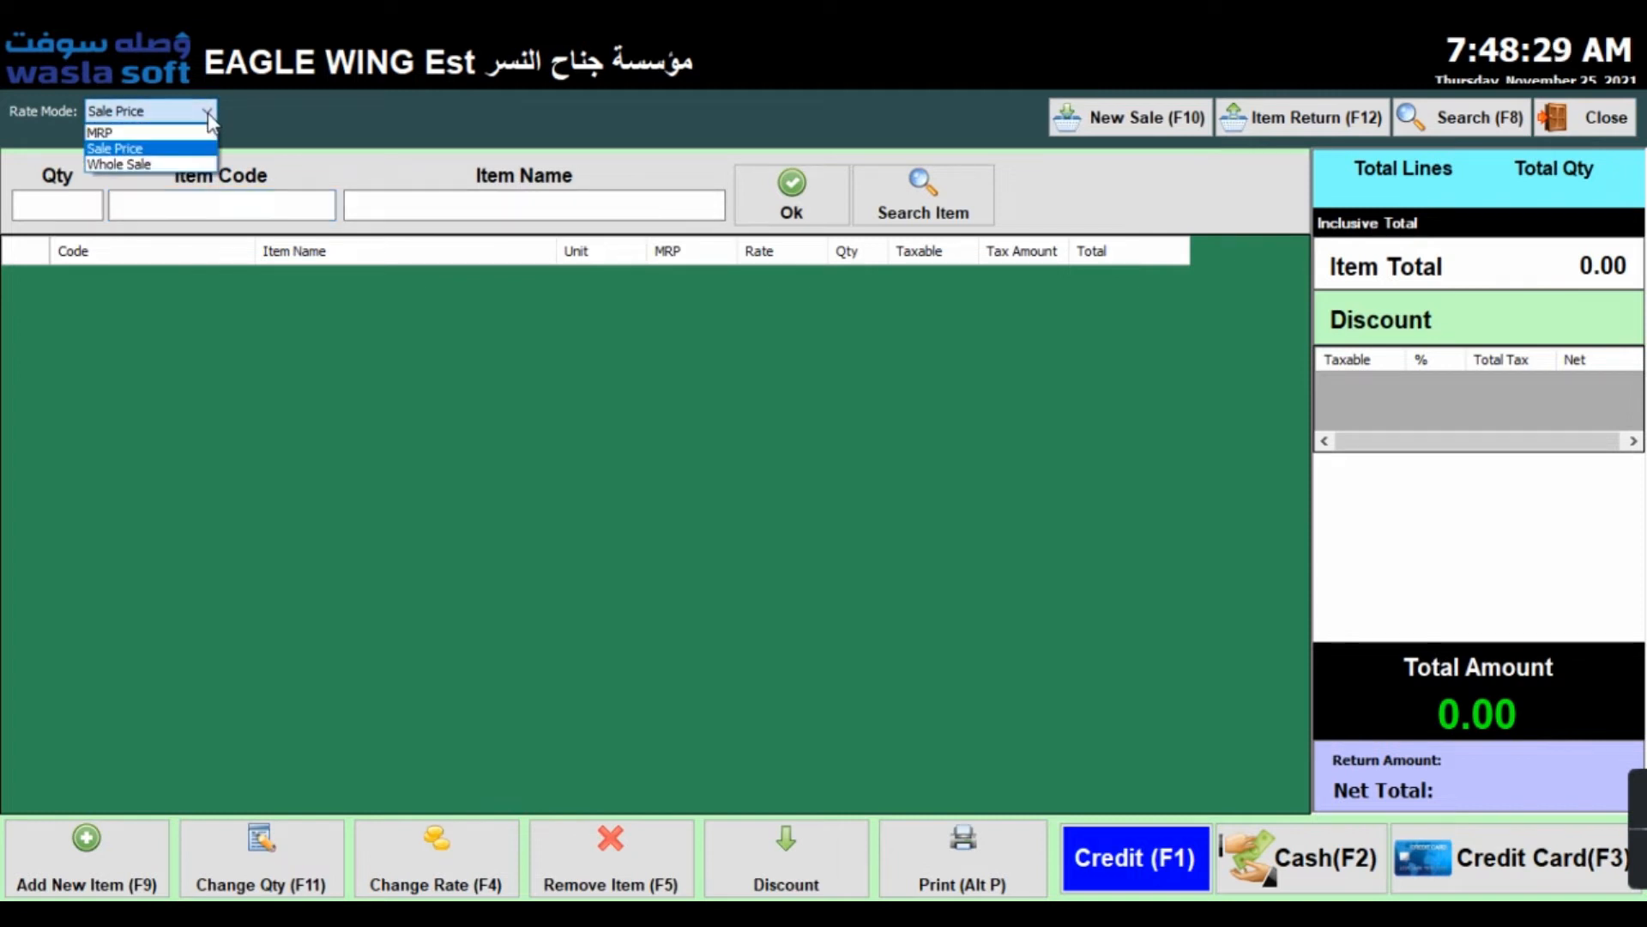
left_click(206, 139)
left_click(208, 109)
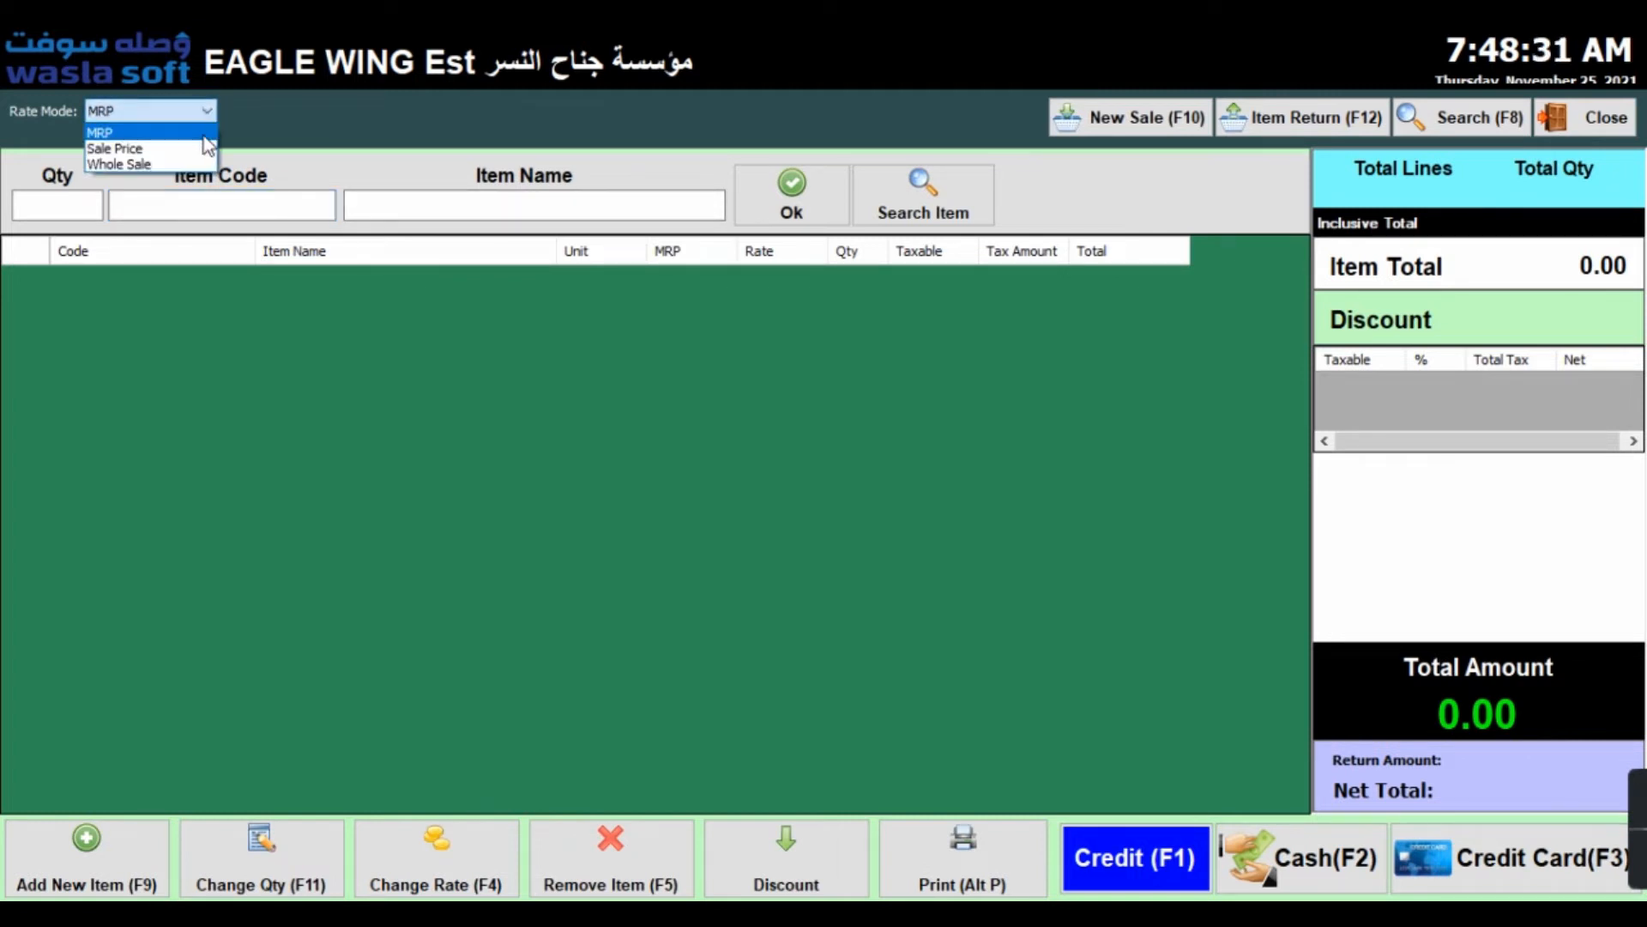
left_click(205, 159)
left_click(205, 116)
left_click(204, 148)
left_click(204, 116)
left_click(204, 132)
left_click(1585, 129)
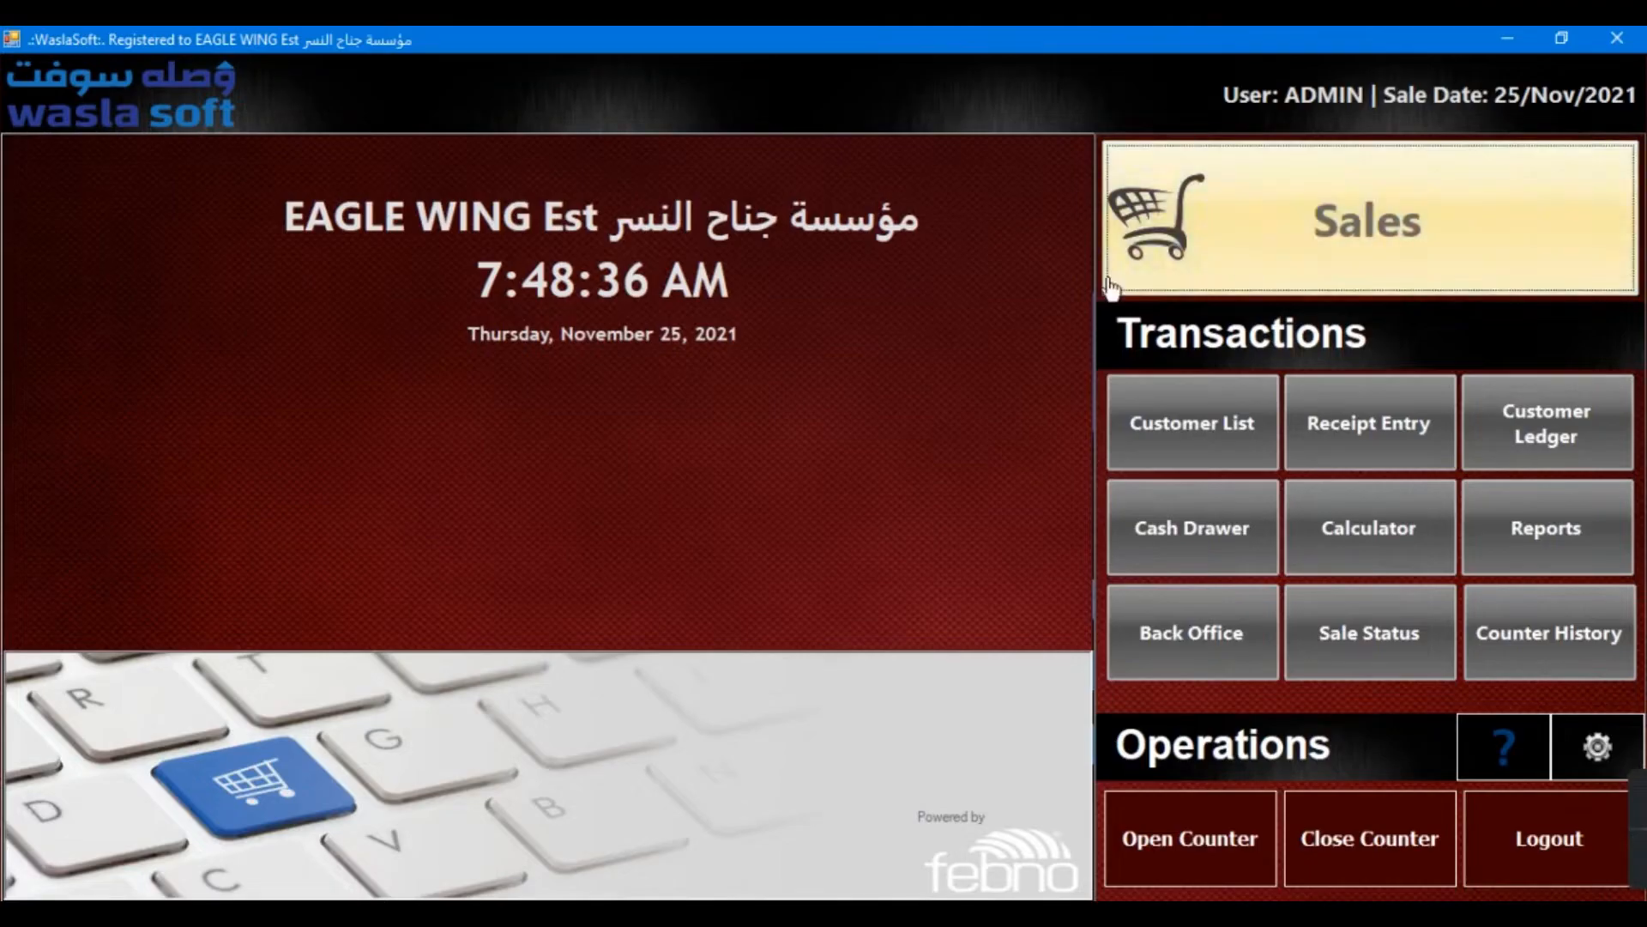
Open the item list in the Back Office masters and refresh it.
left_click(1197, 640)
left_click(553, 257)
left_click(557, 182)
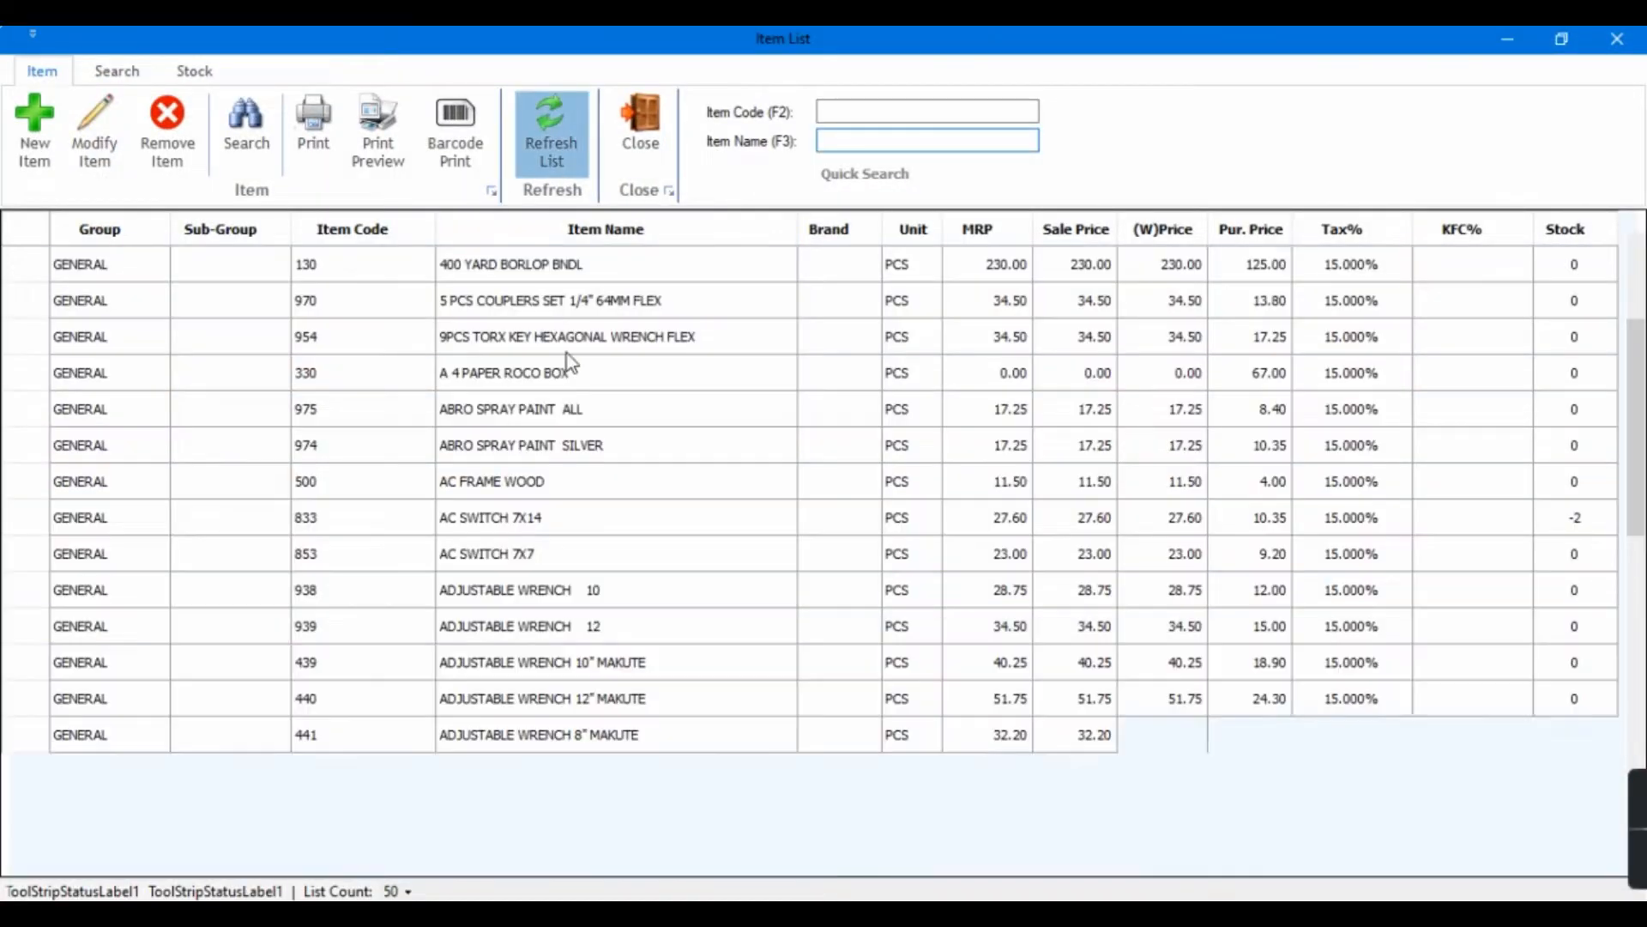
Open the details of the item ABRO SPRAY PAINT SILVER, review its purchase, MRP, sale and wholesale prices, and close them.
left_click(592, 448)
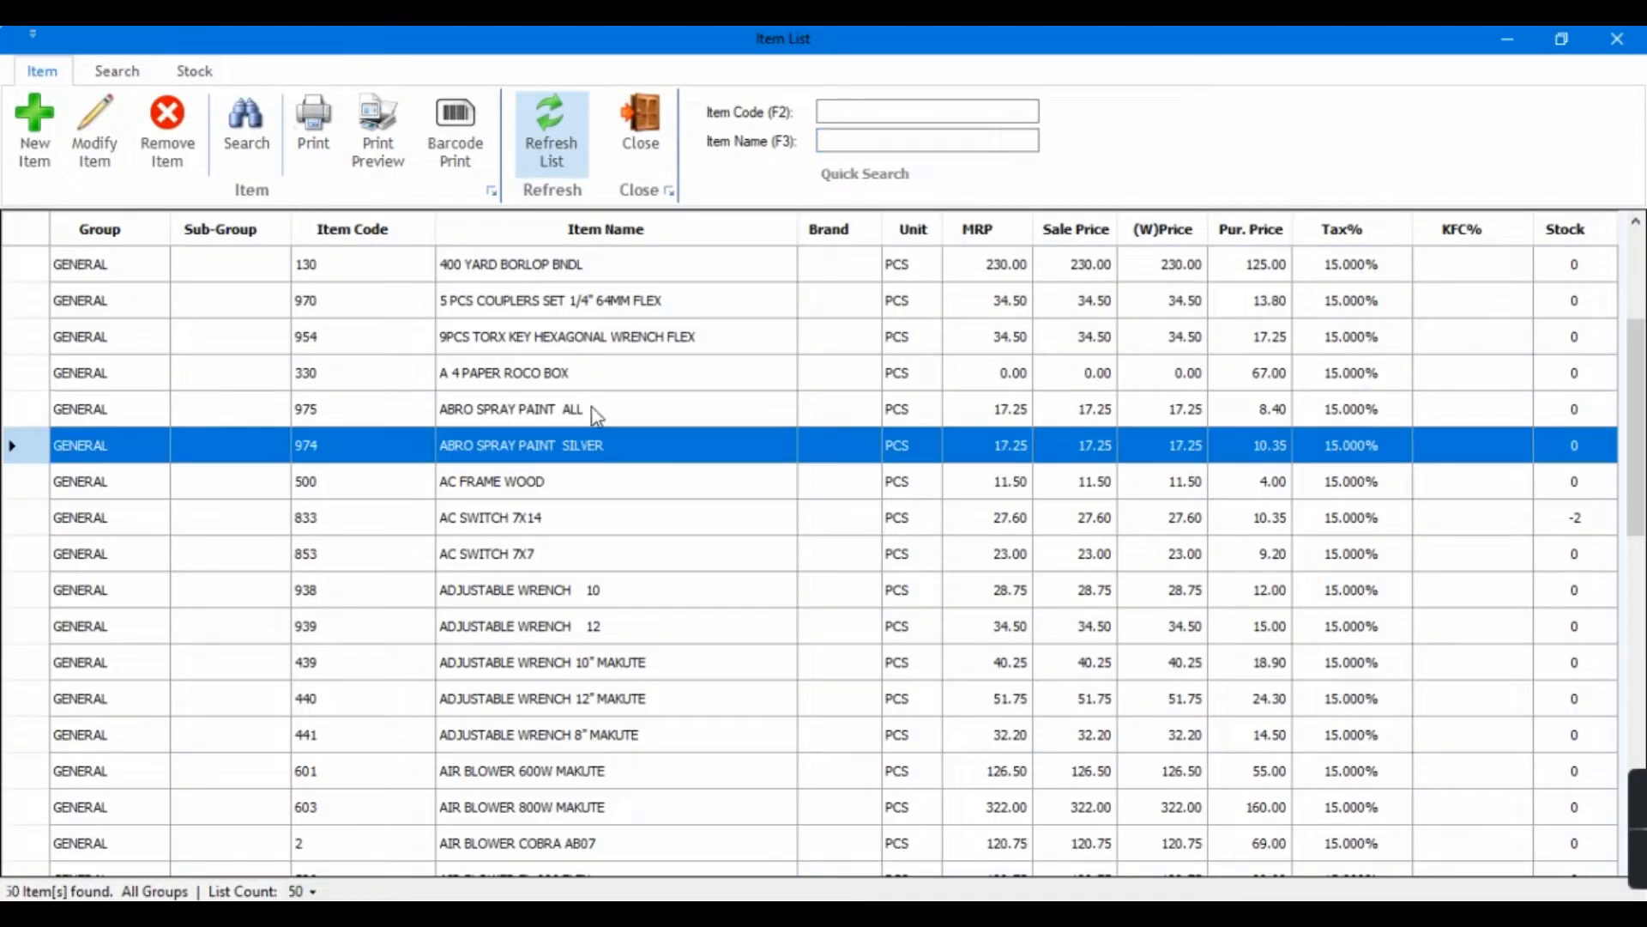
double_click(559, 460)
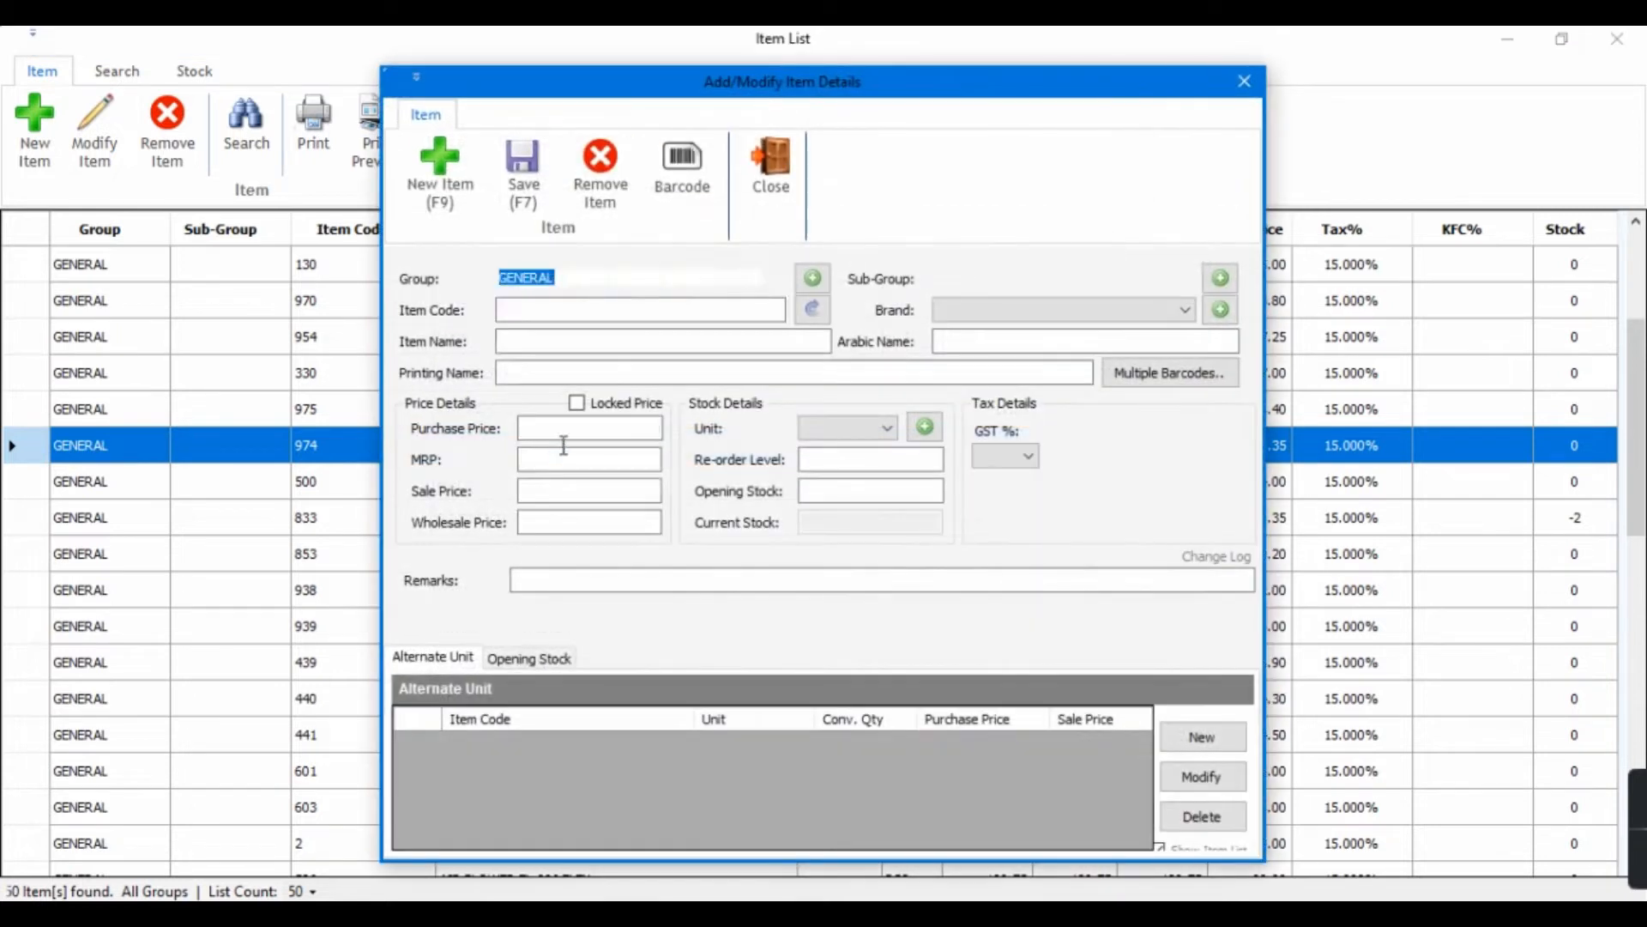
left_click_drag(594, 458, 672, 534)
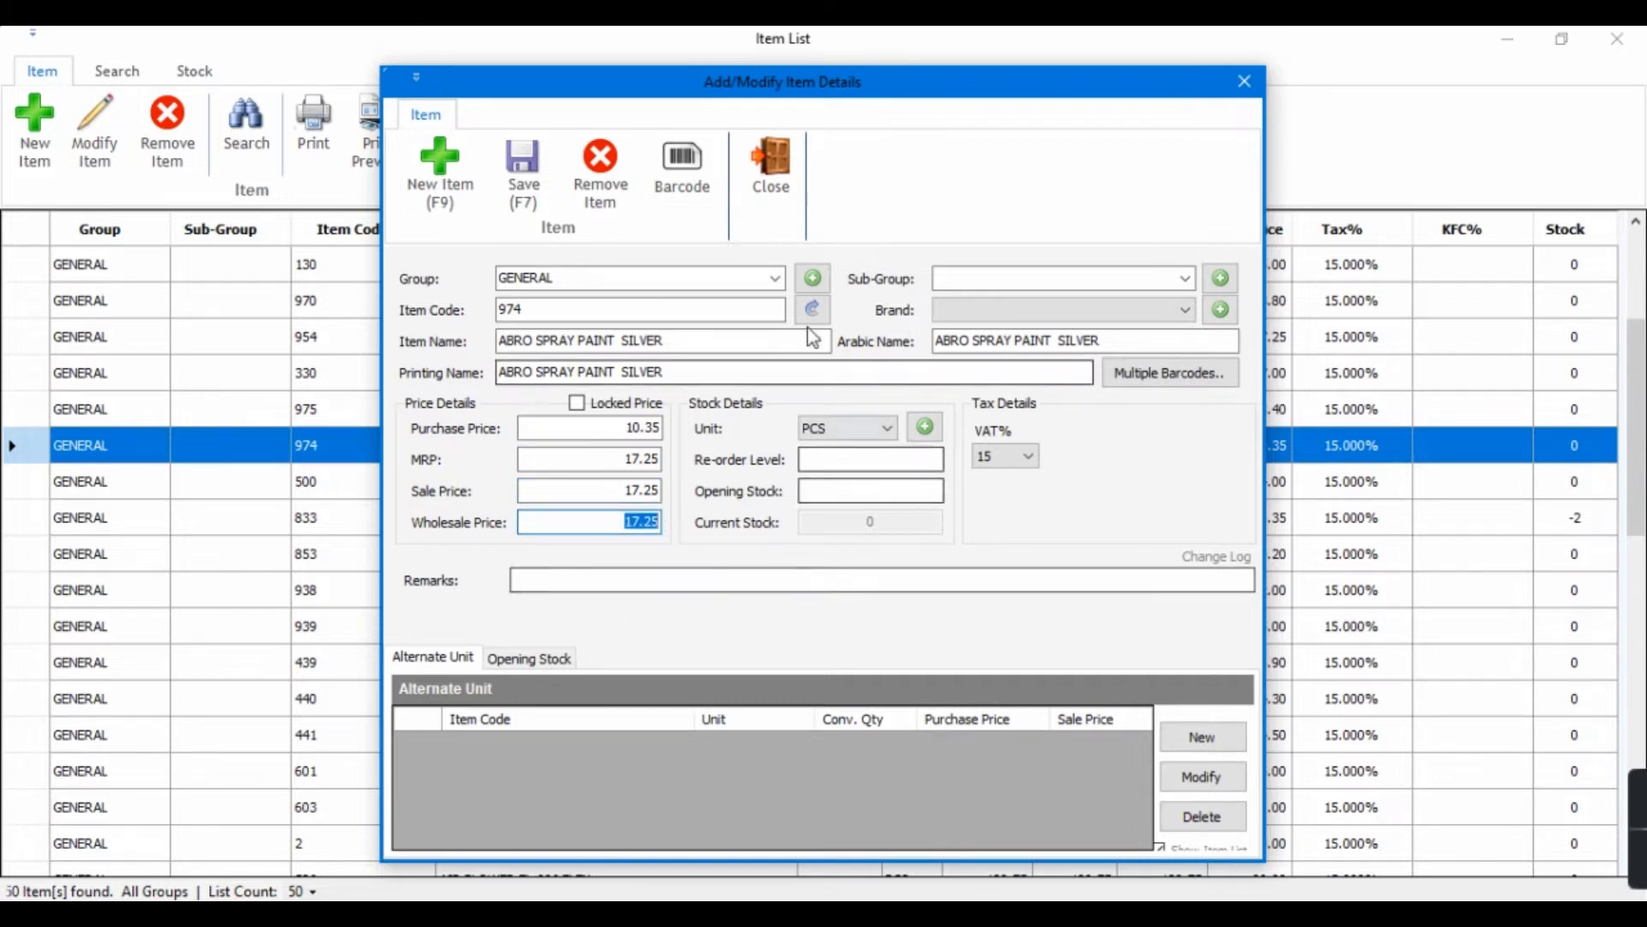
left_click(772, 206)
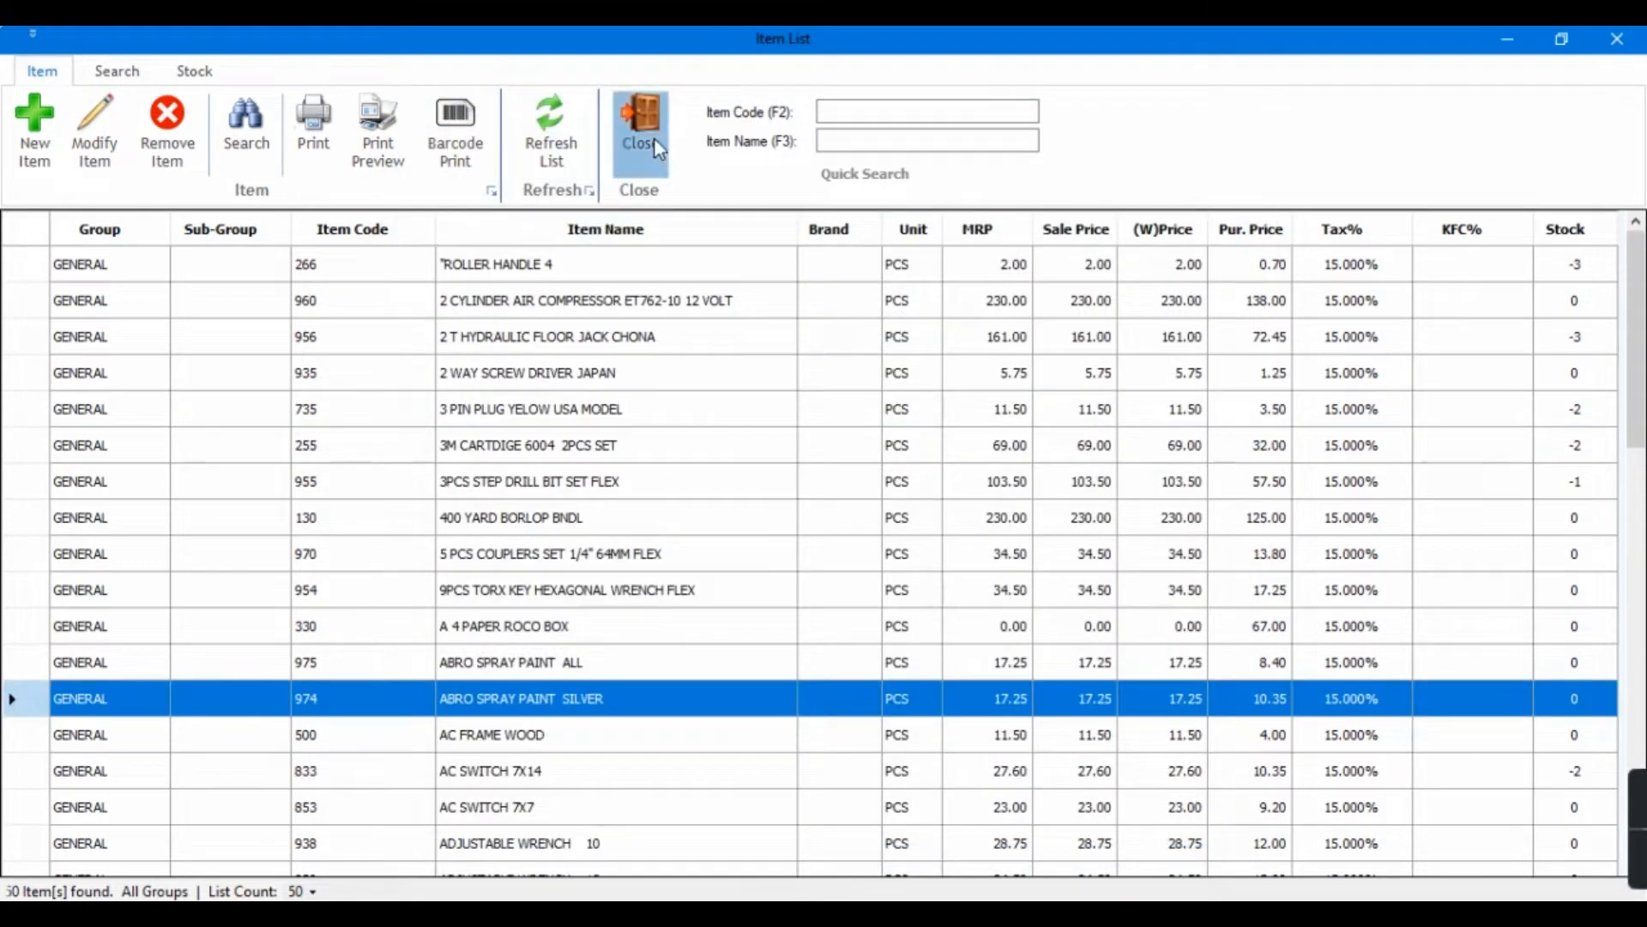
Close the item list, exit the Back Office with confirmation, and open the sales screen.
left_click(653, 138)
left_click(1618, 38)
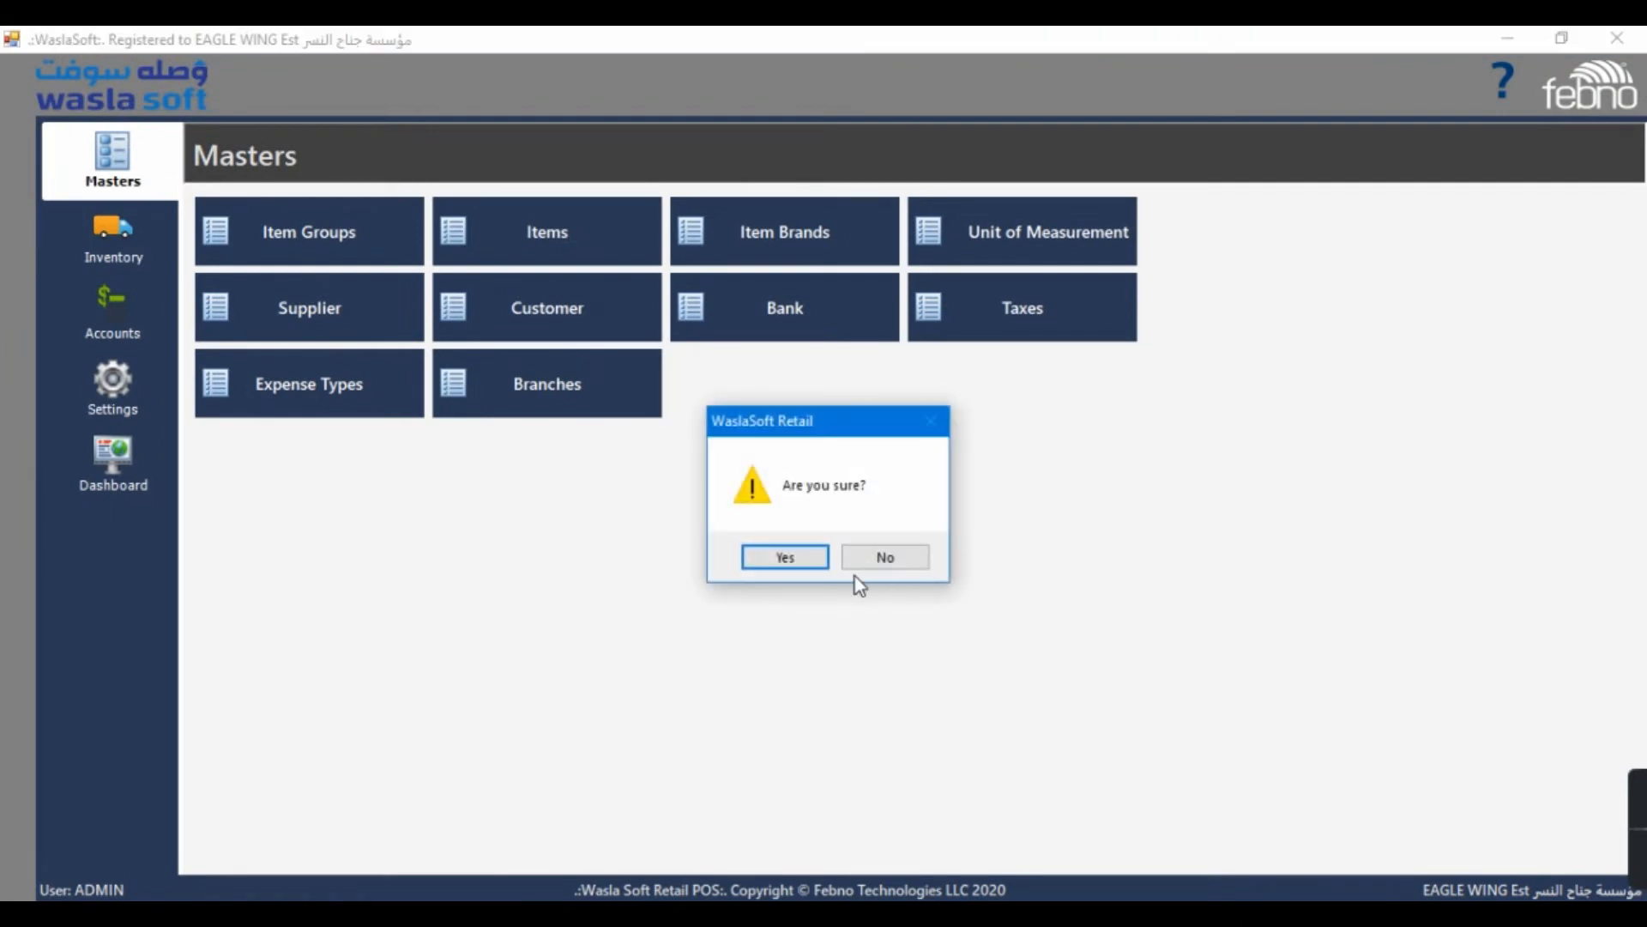
left_click(810, 559)
left_click(1294, 286)
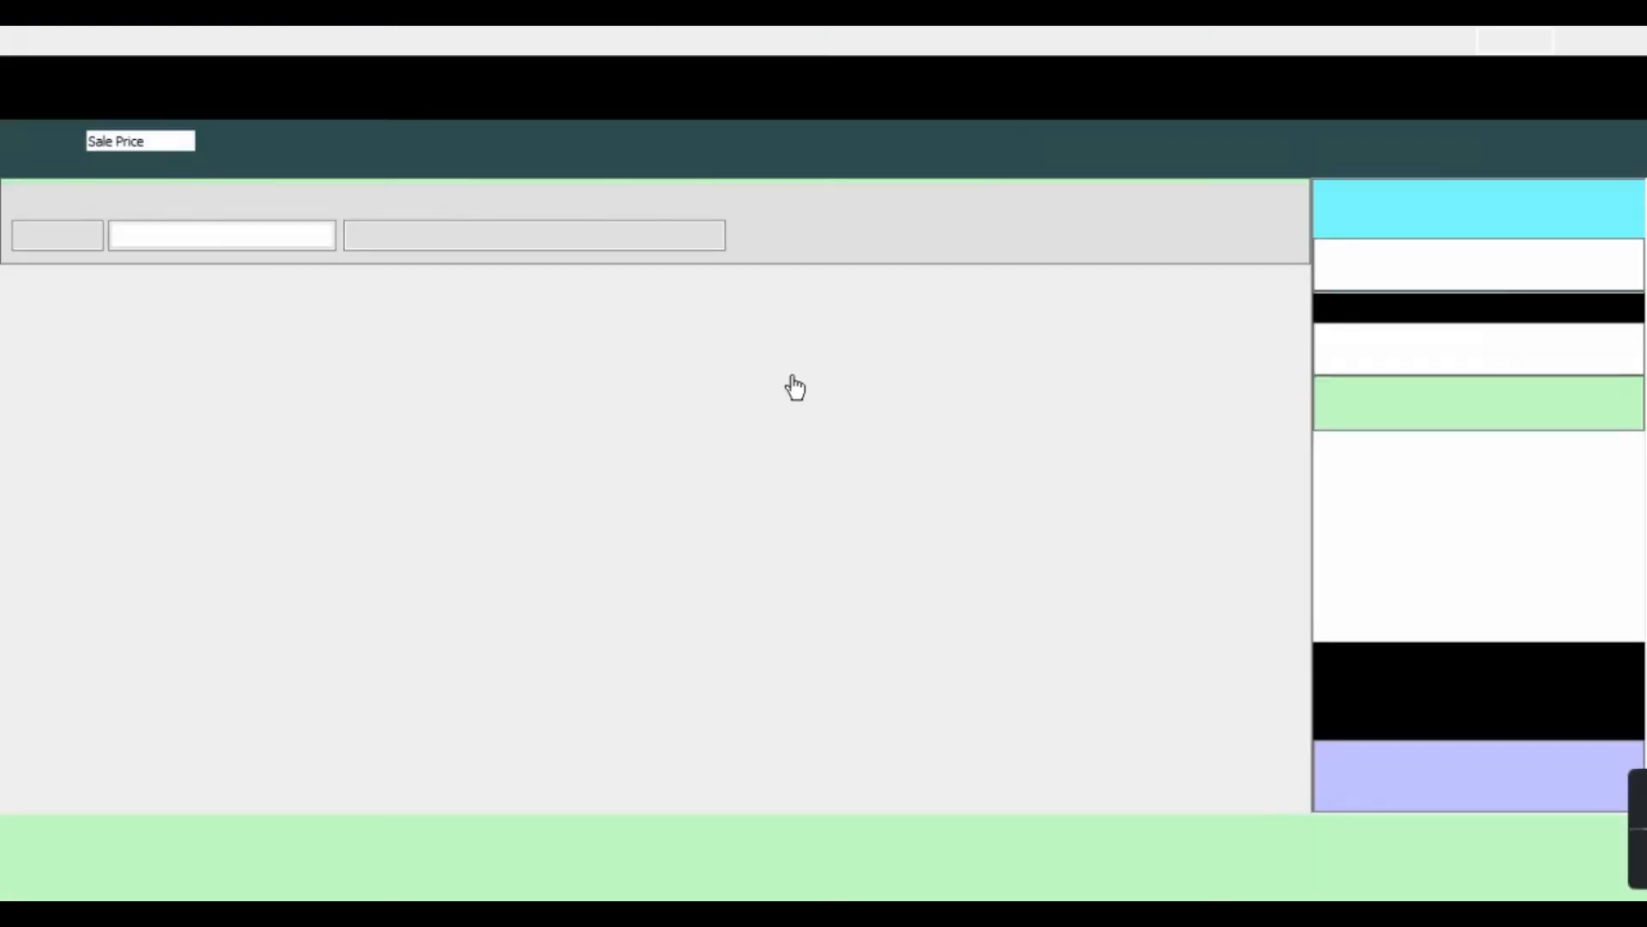
Bring up the item name list on the sales screen, and add the item with code 935 to the sale.
left_click(536, 209)
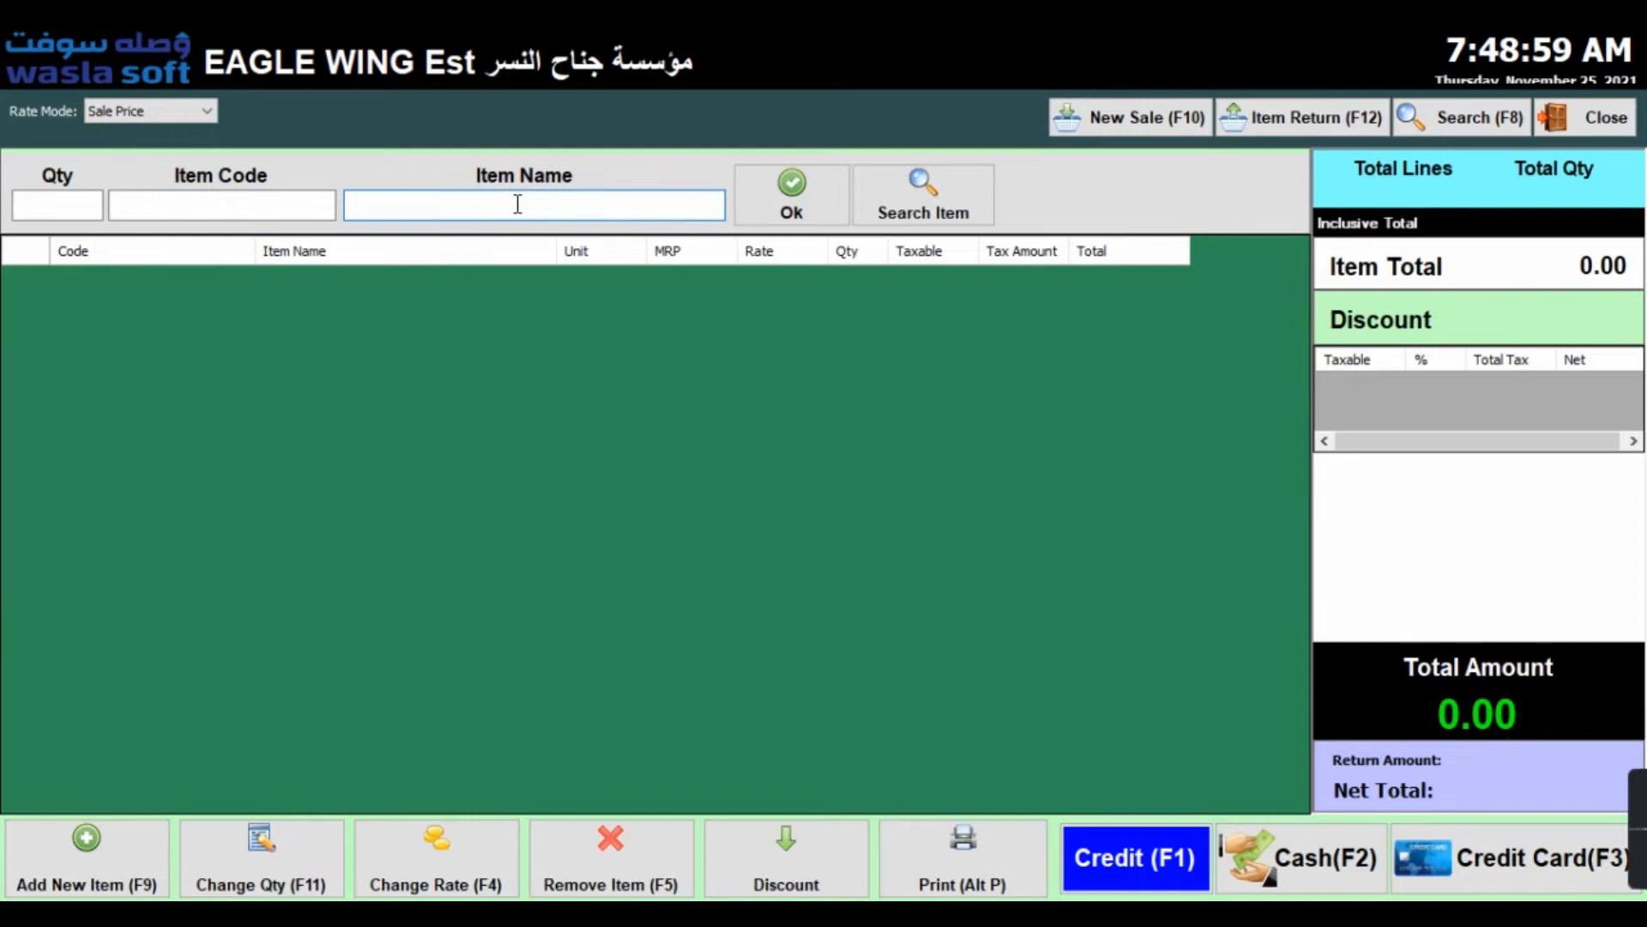
key("Return")
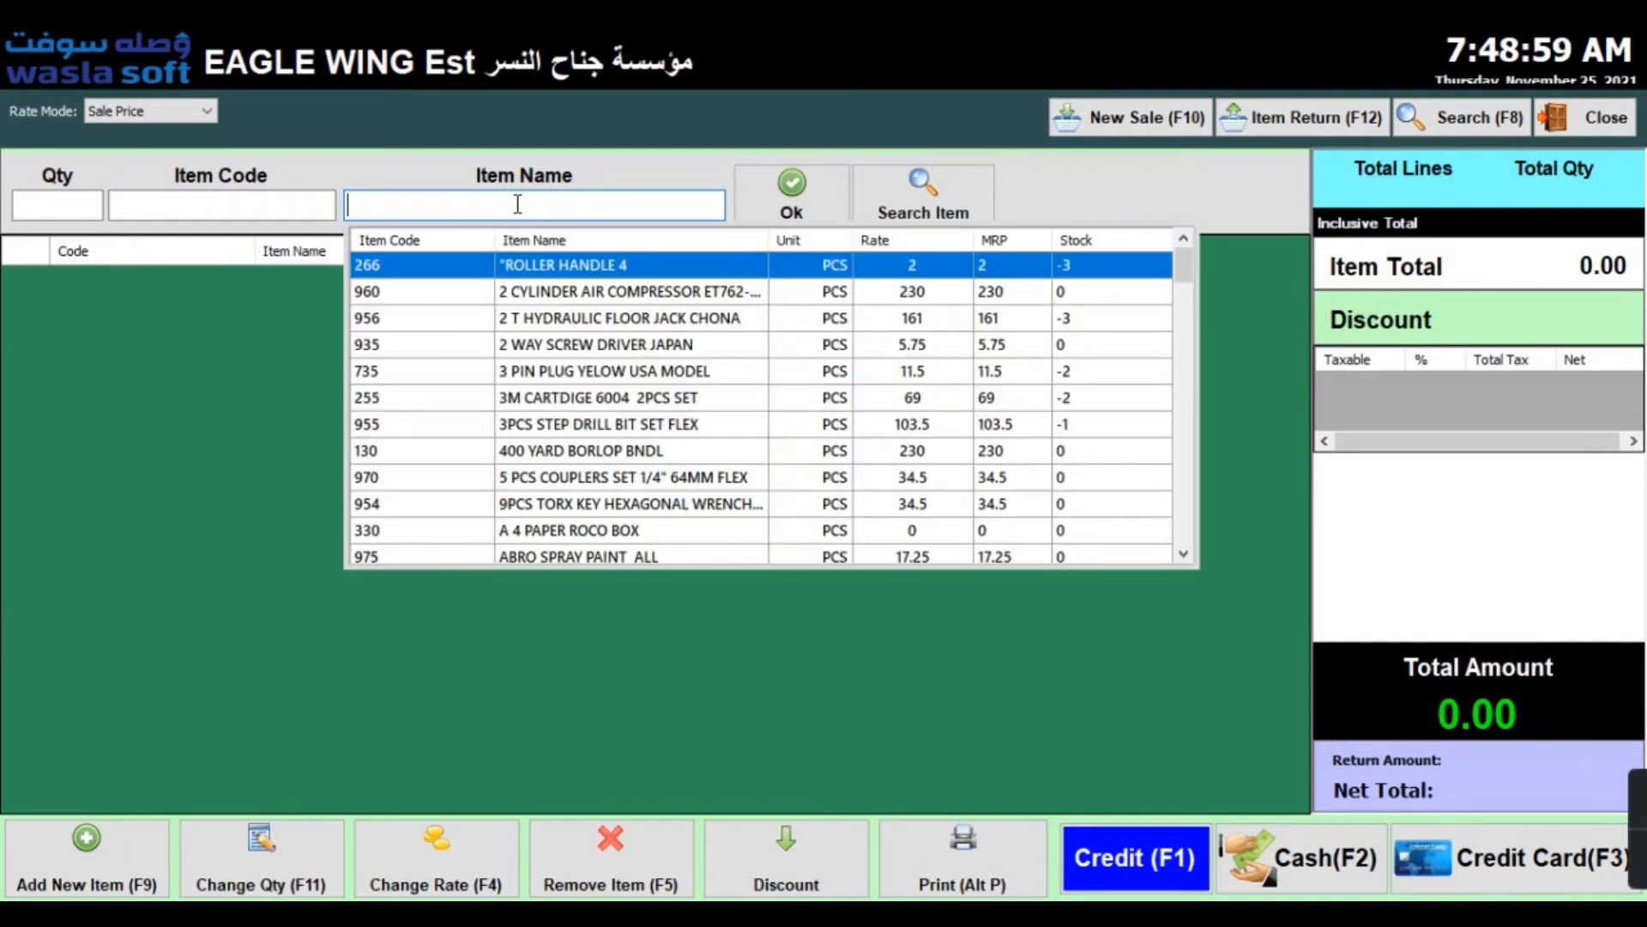
left_click(297, 214)
type("935")
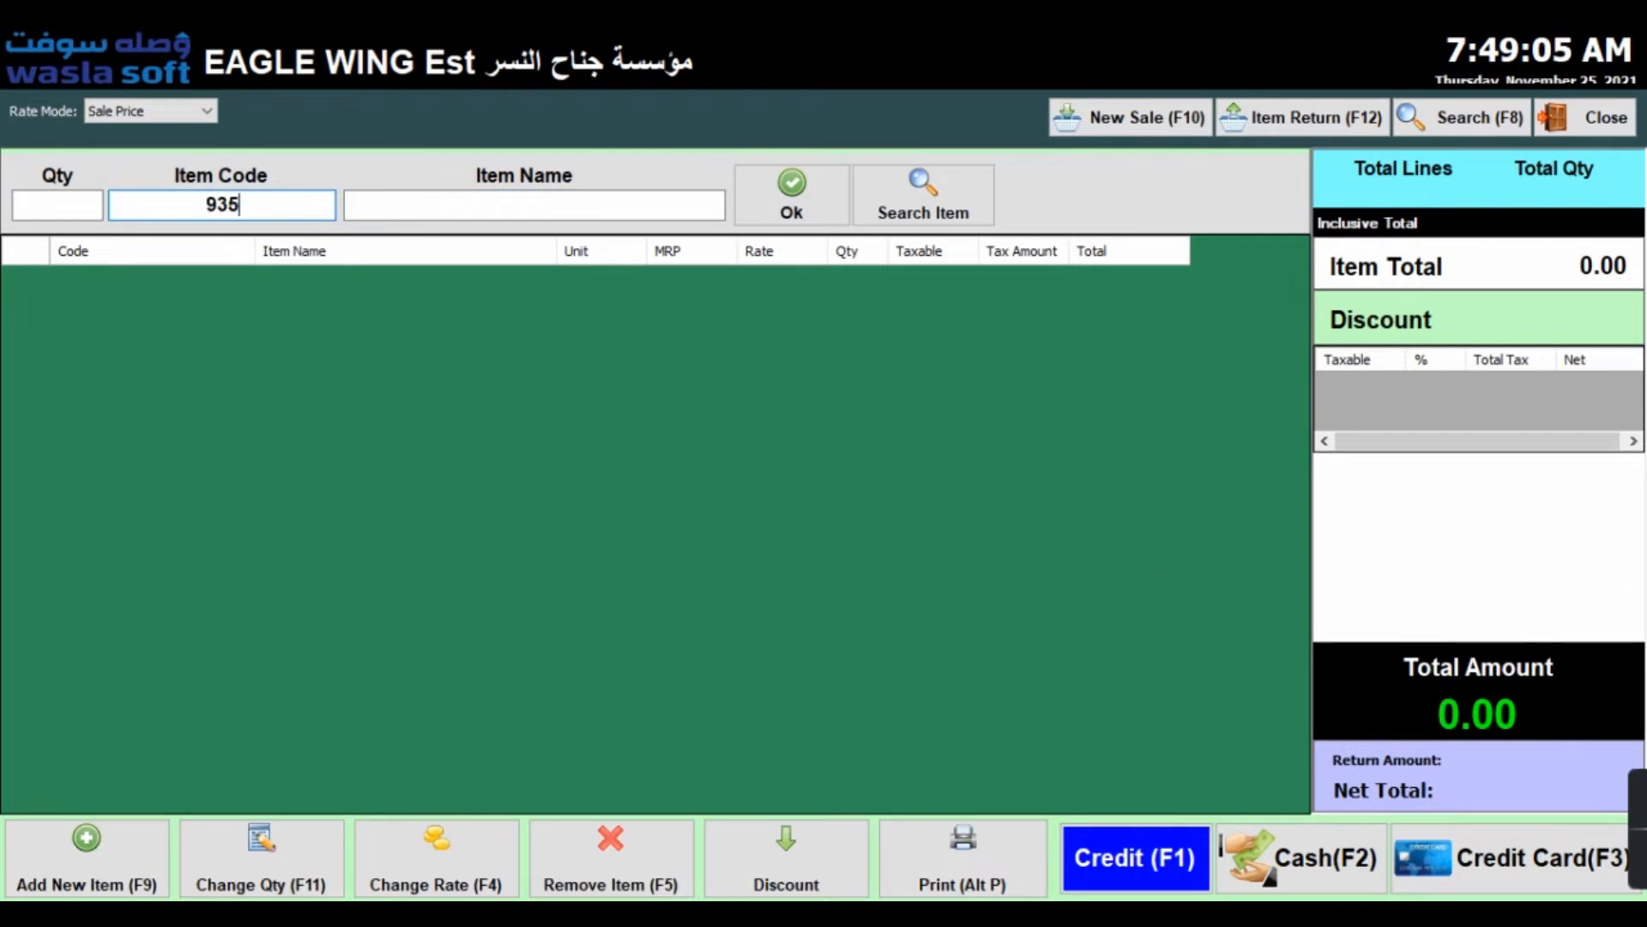
key("Return")
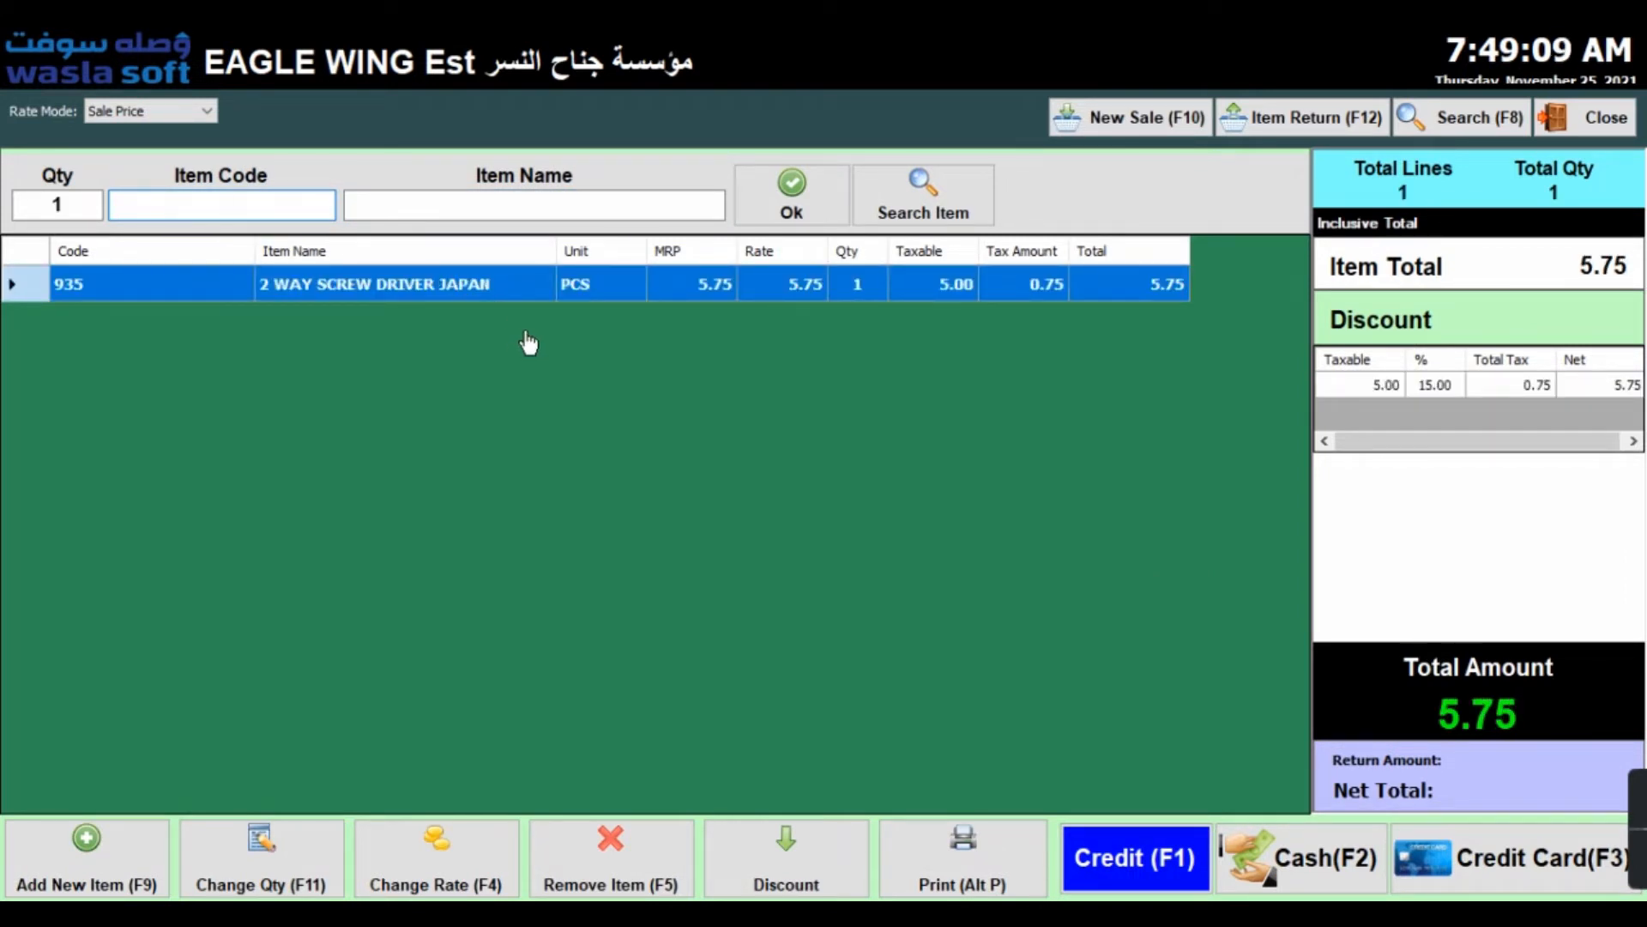
Add the item 3M CARTDIGE 6004 2PCS SET to the sale by choosing it from the item name list.
left_click(514, 210)
key("Down")
key("Down")
key("Down")
key("Down")
key("Down")
key("Down")
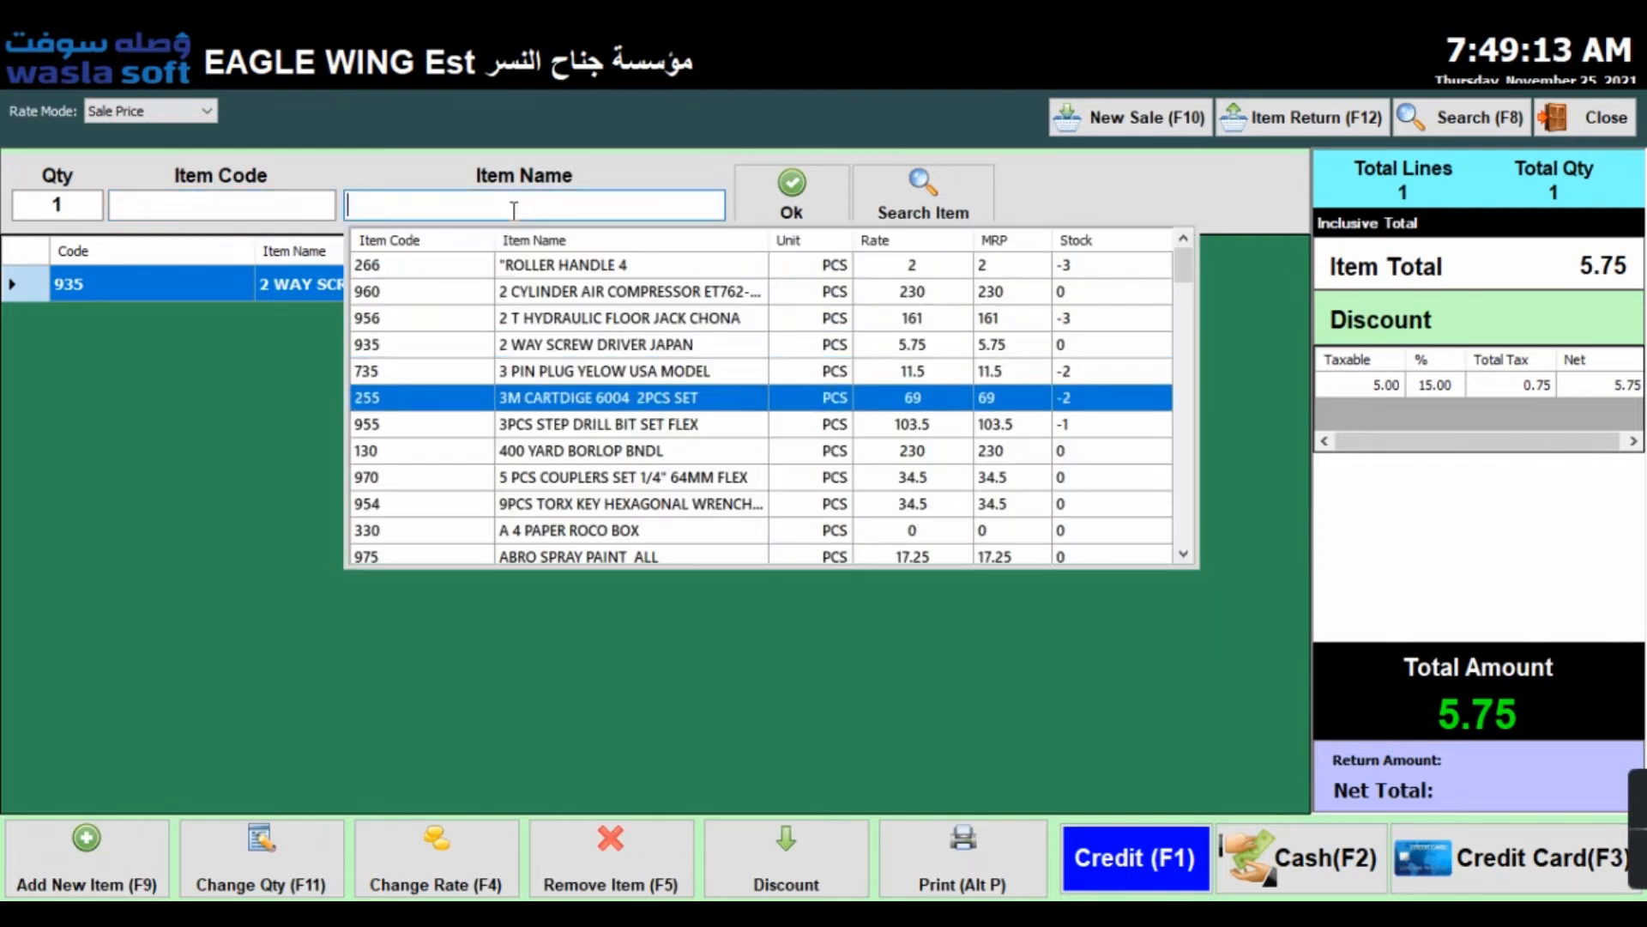
key("Return")
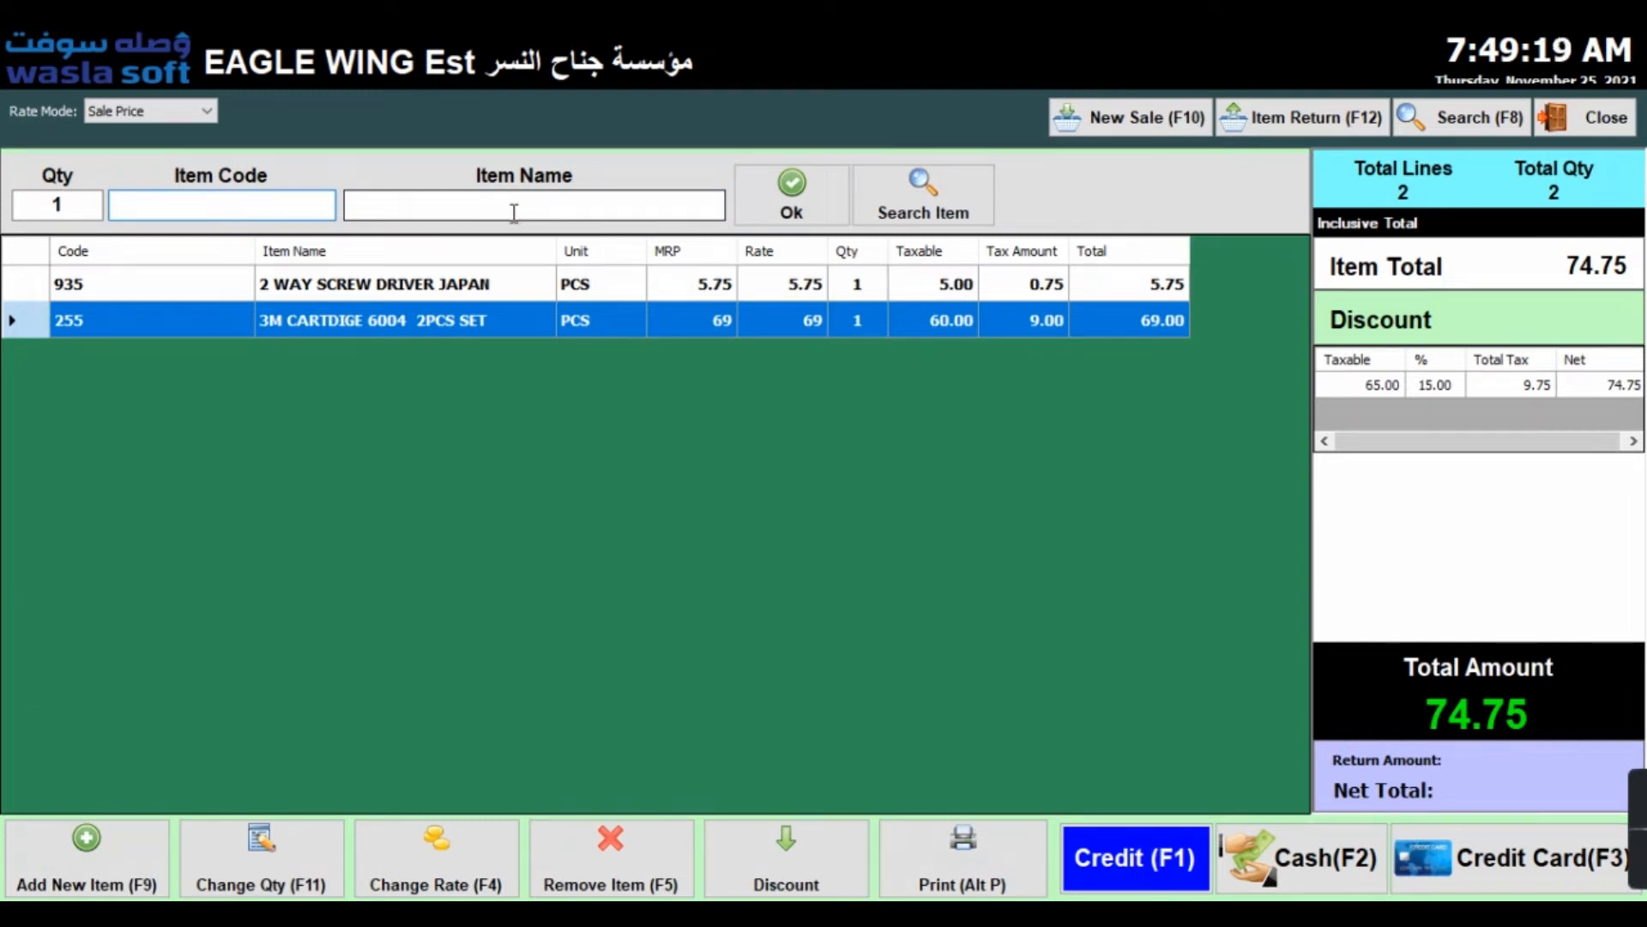
Set the quantity of the 3M CARTDIGE 6004 2PCS SET line to 5 and its rate to 5.
key("F11")
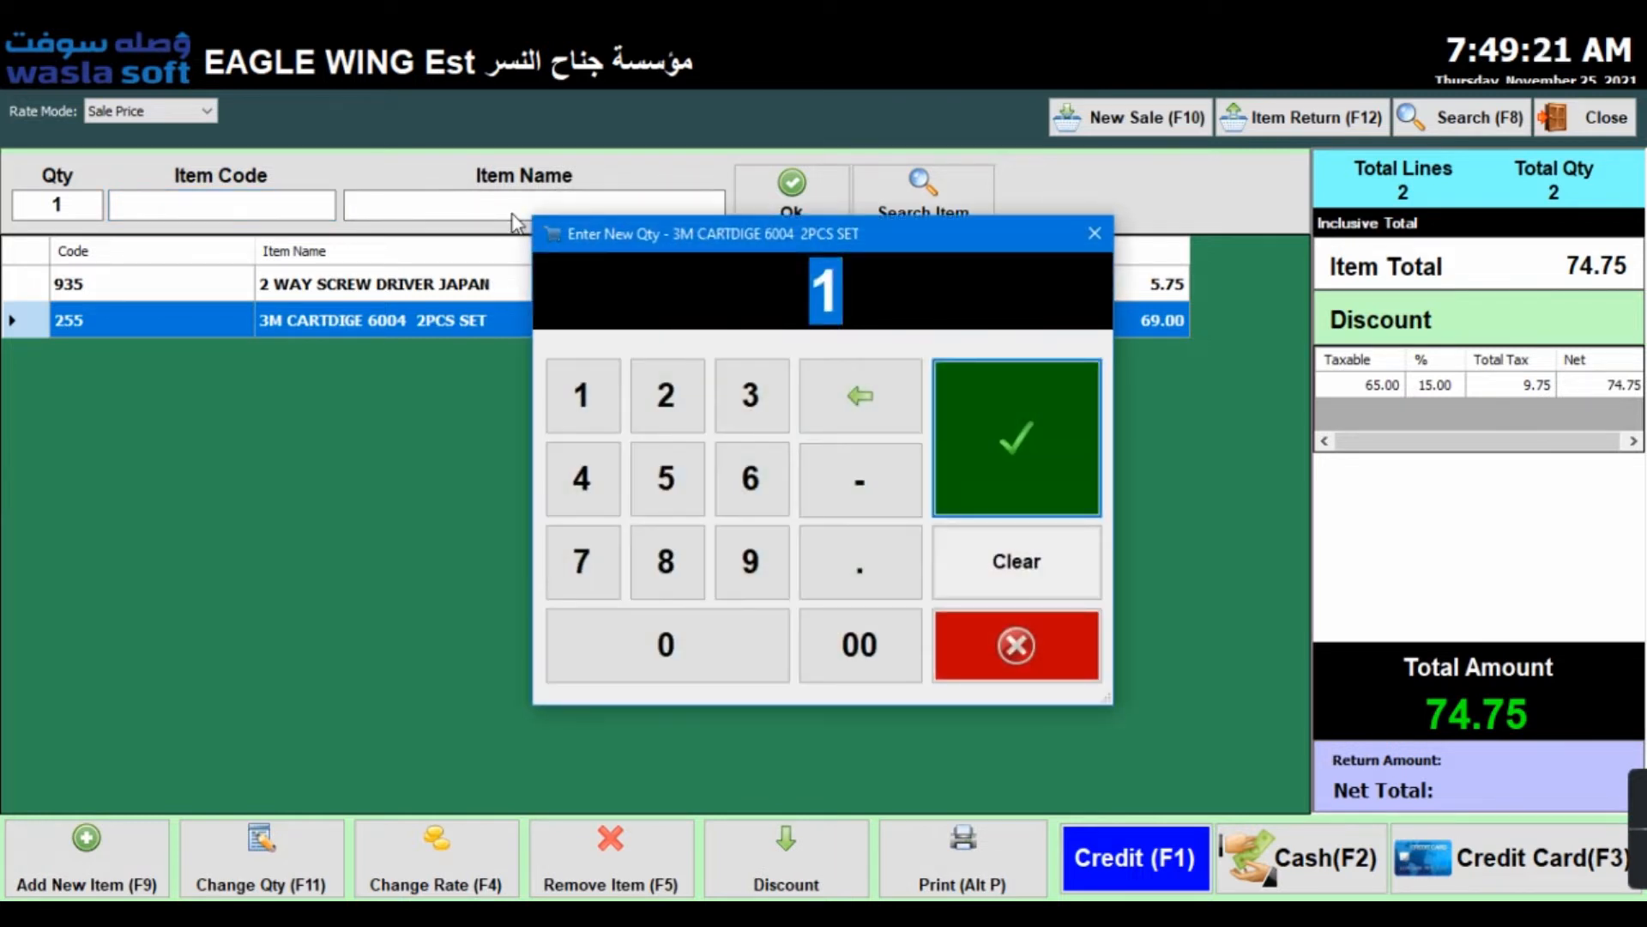
left_click(667, 485)
left_click(979, 446)
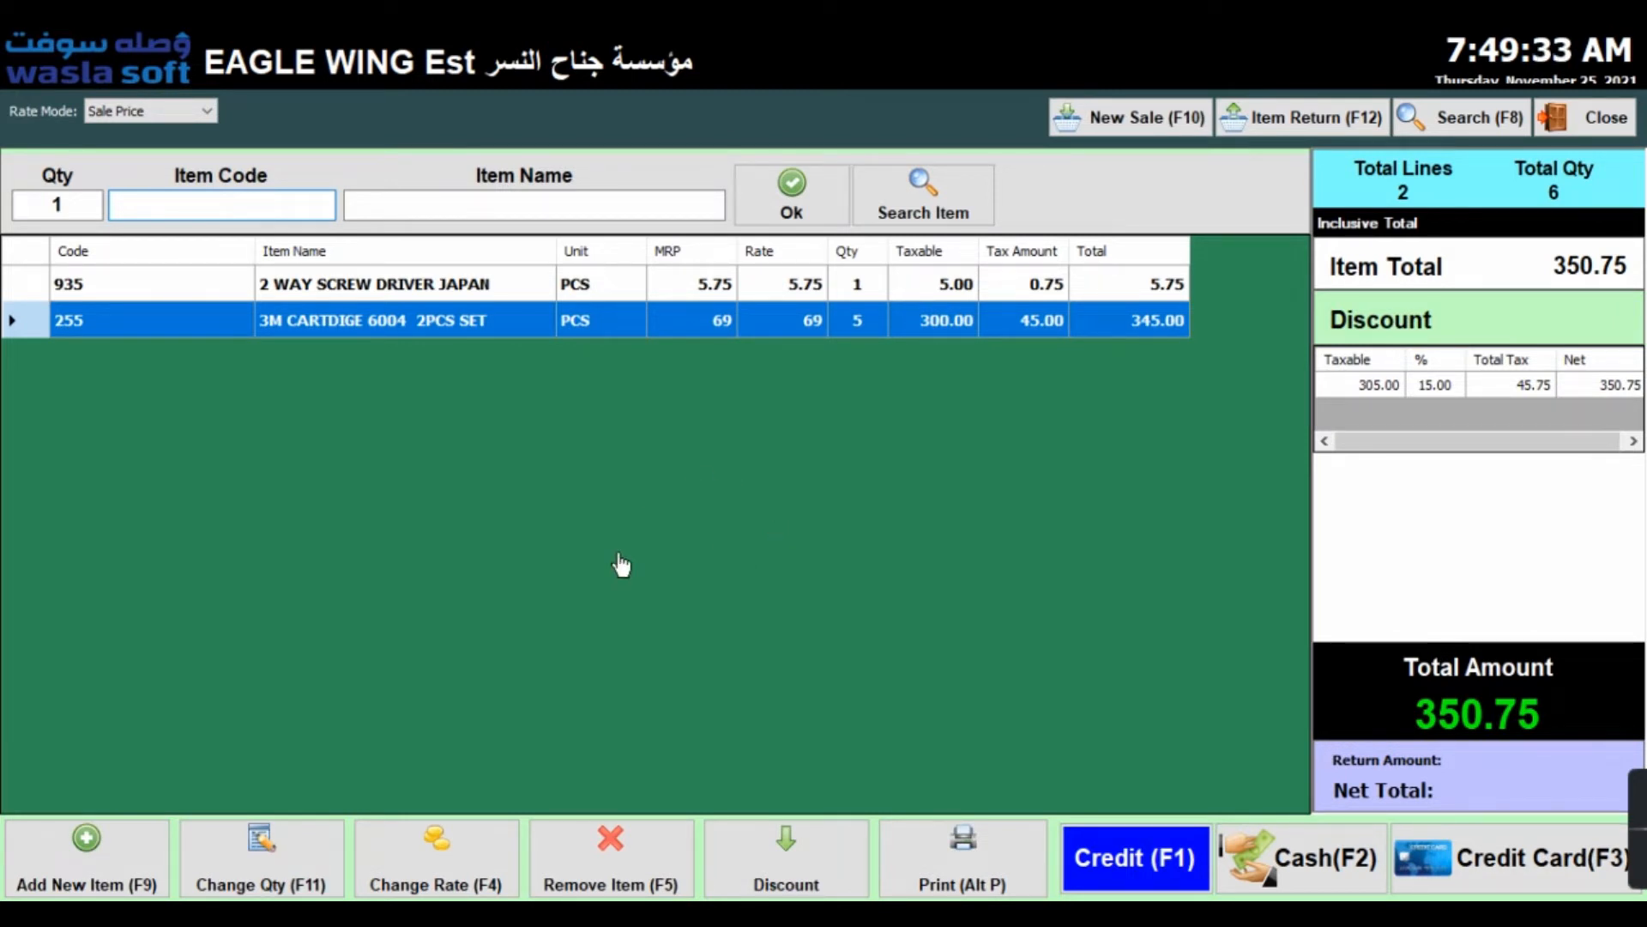
left_click(462, 880)
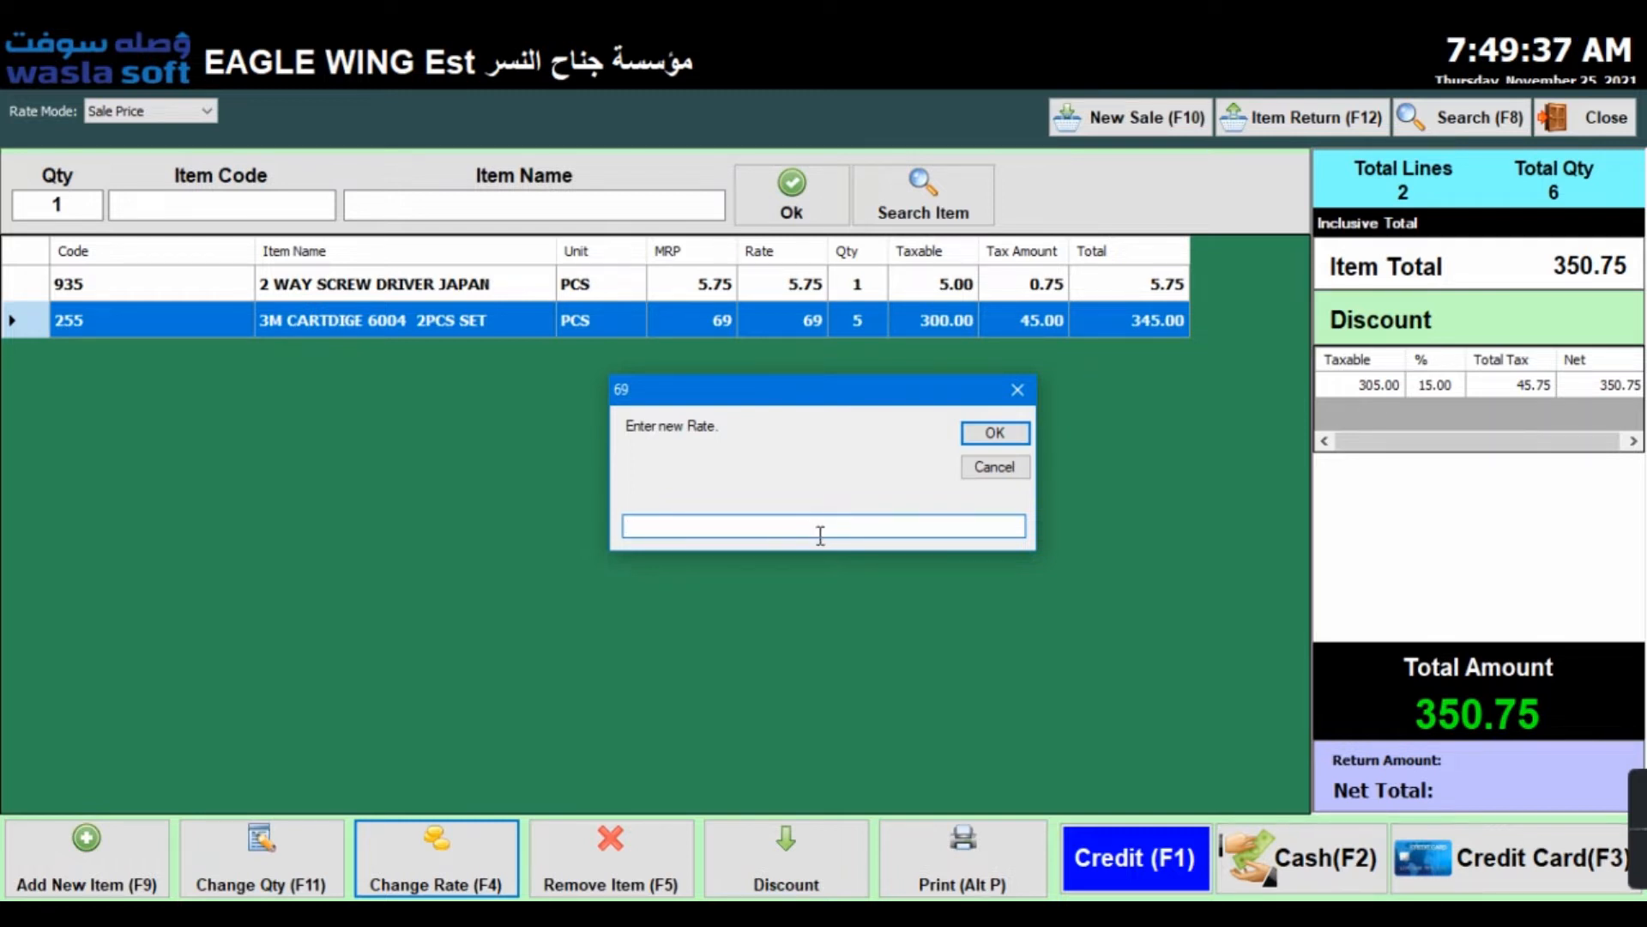
type("5")
key("Return")
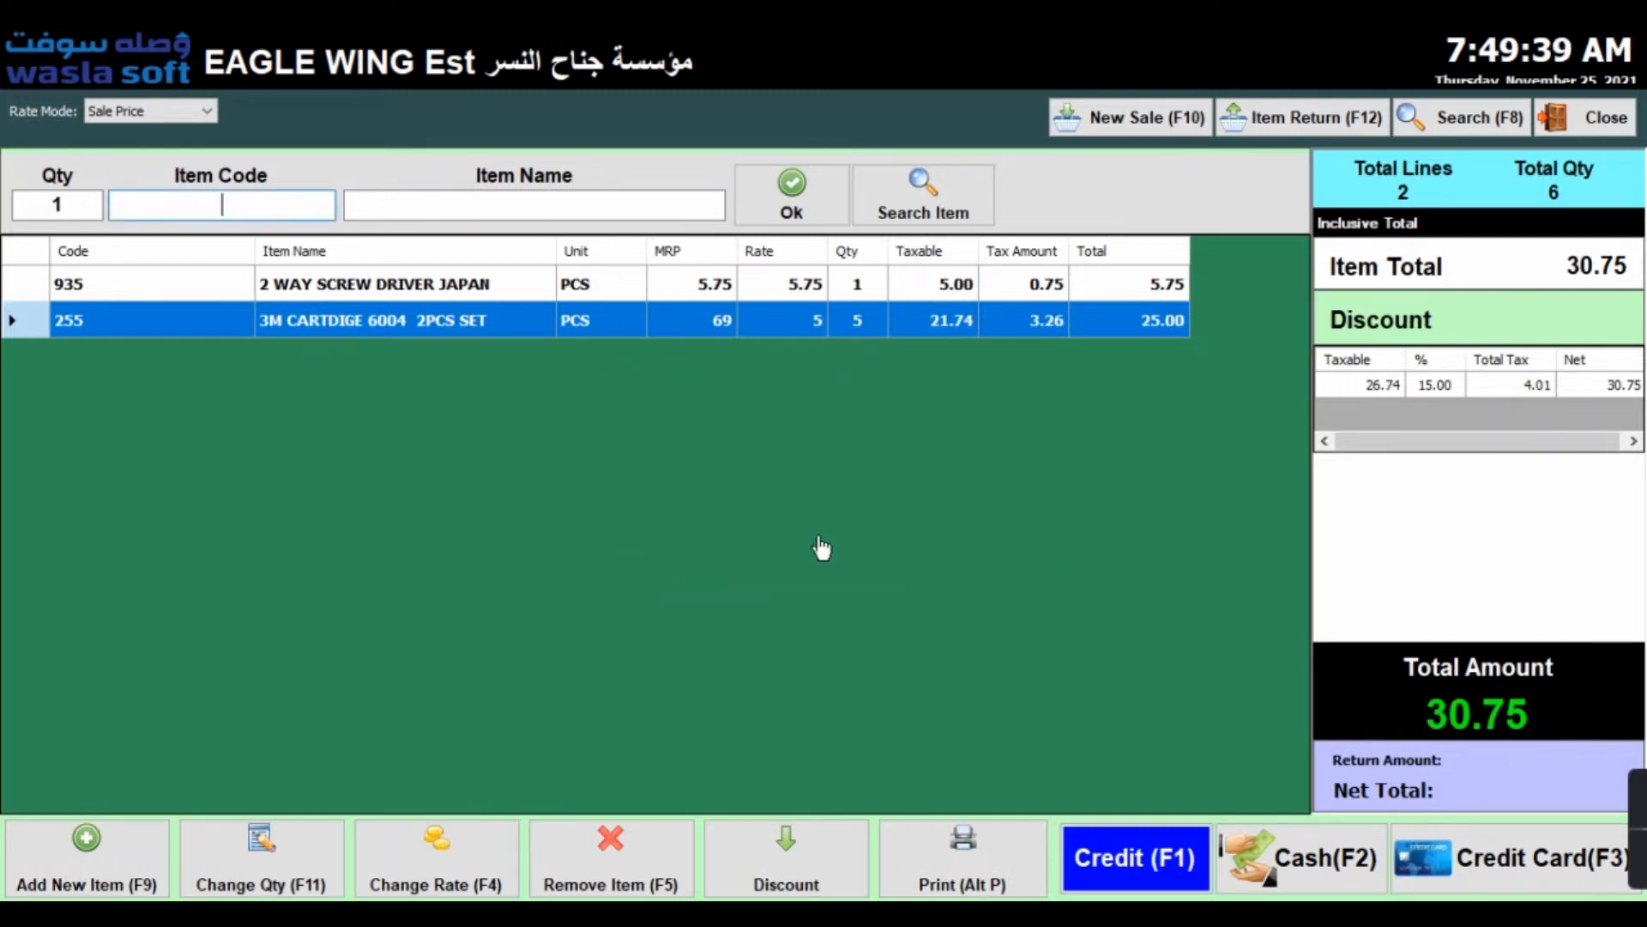
Apply a discount amount of 5.75 to the whole bill.
left_click(798, 868)
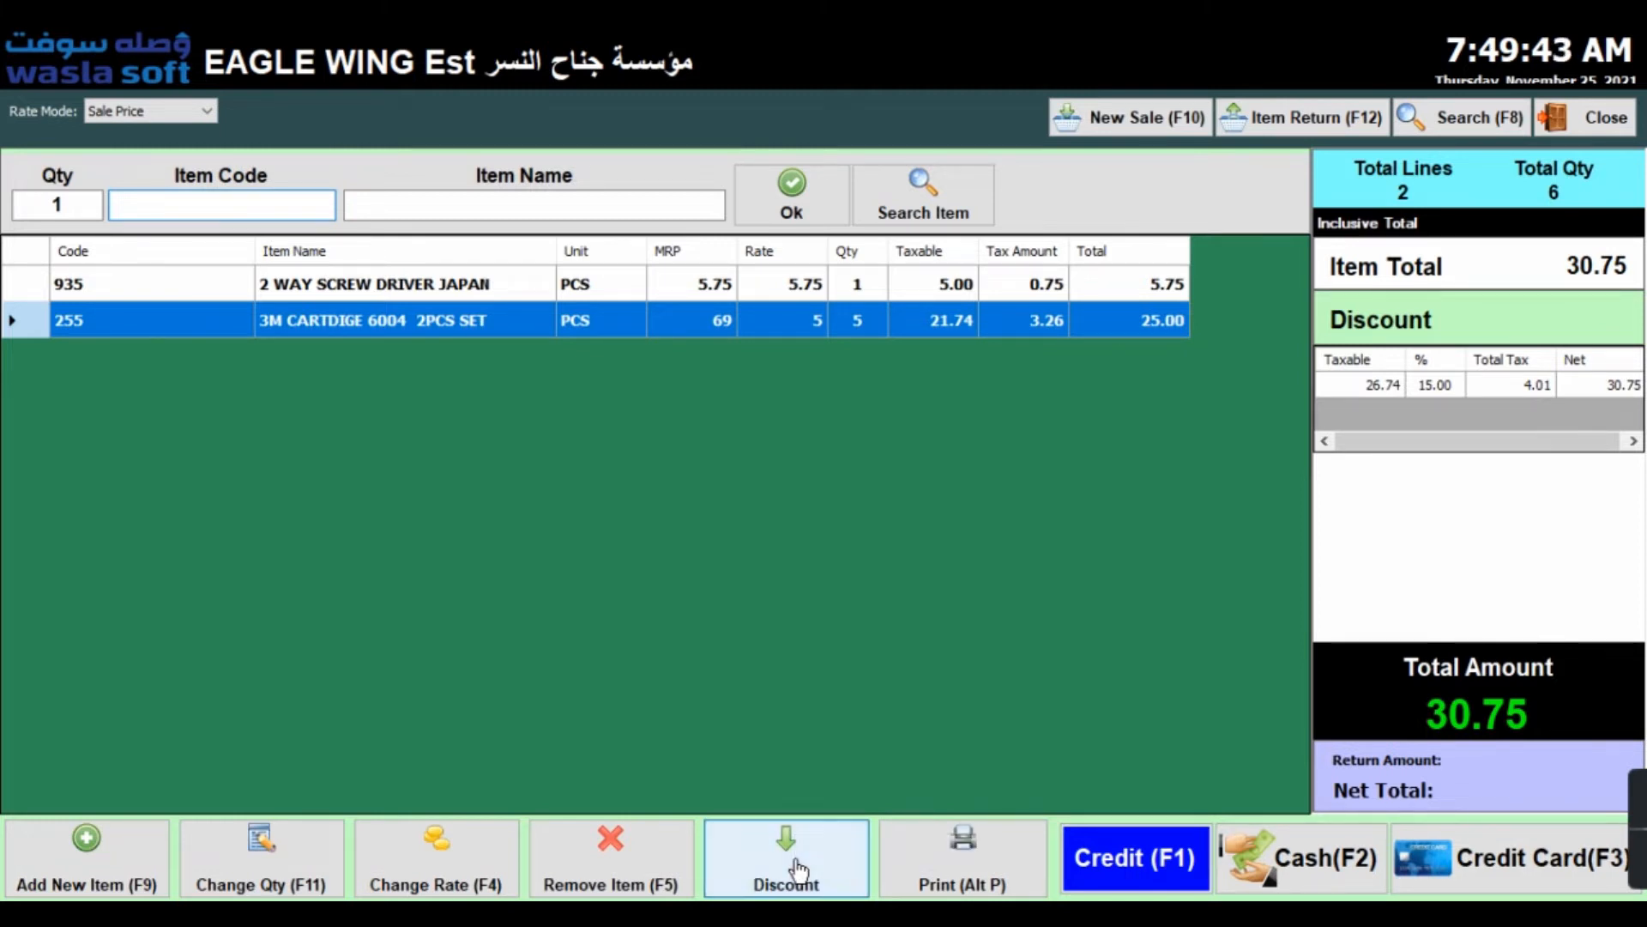
left_click(826, 477)
type("5")
key("BackSpace")
left_click(960, 474)
type("5.75")
key("Return")
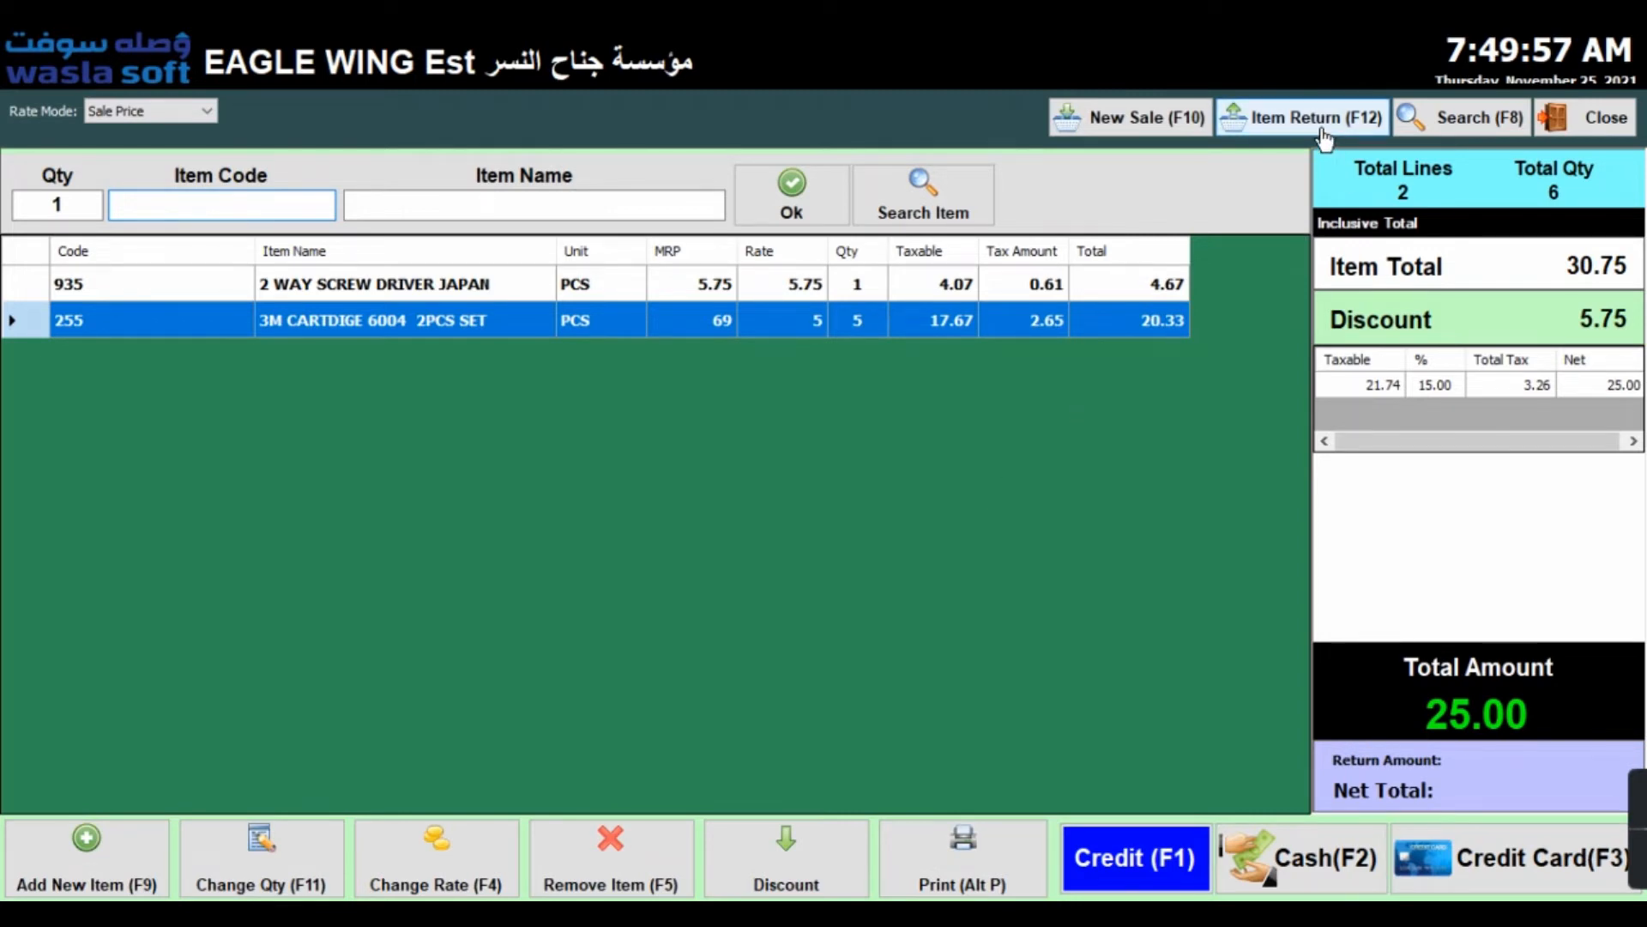
Open the sales return form for returned items, and close it without saving.
key("F12")
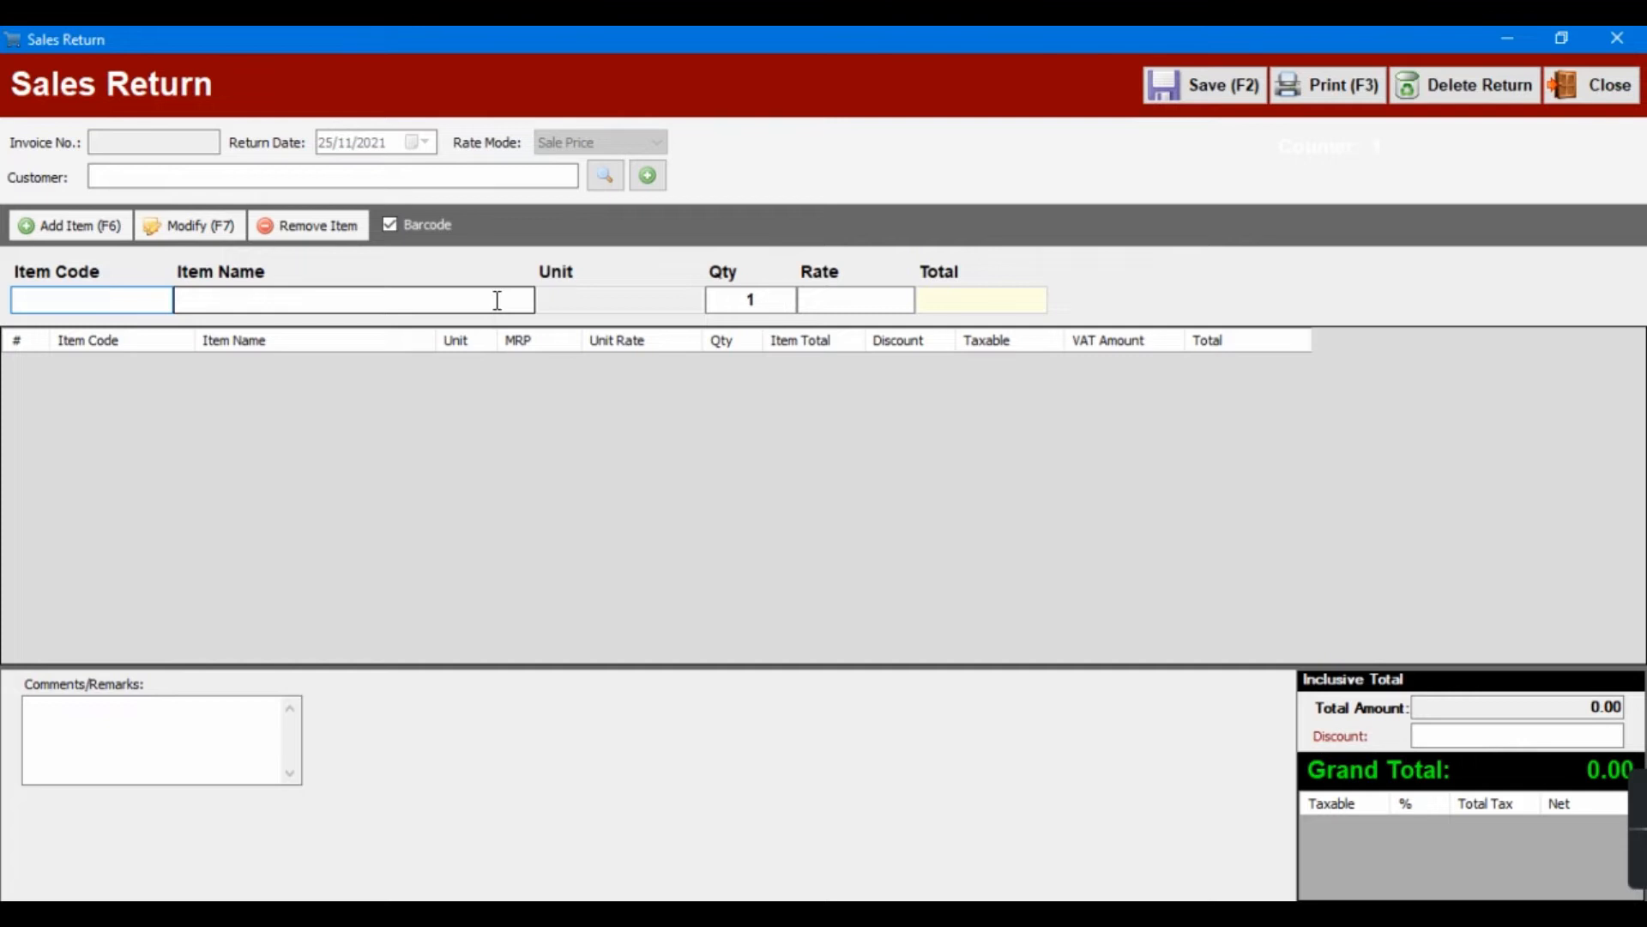
left_click(1617, 38)
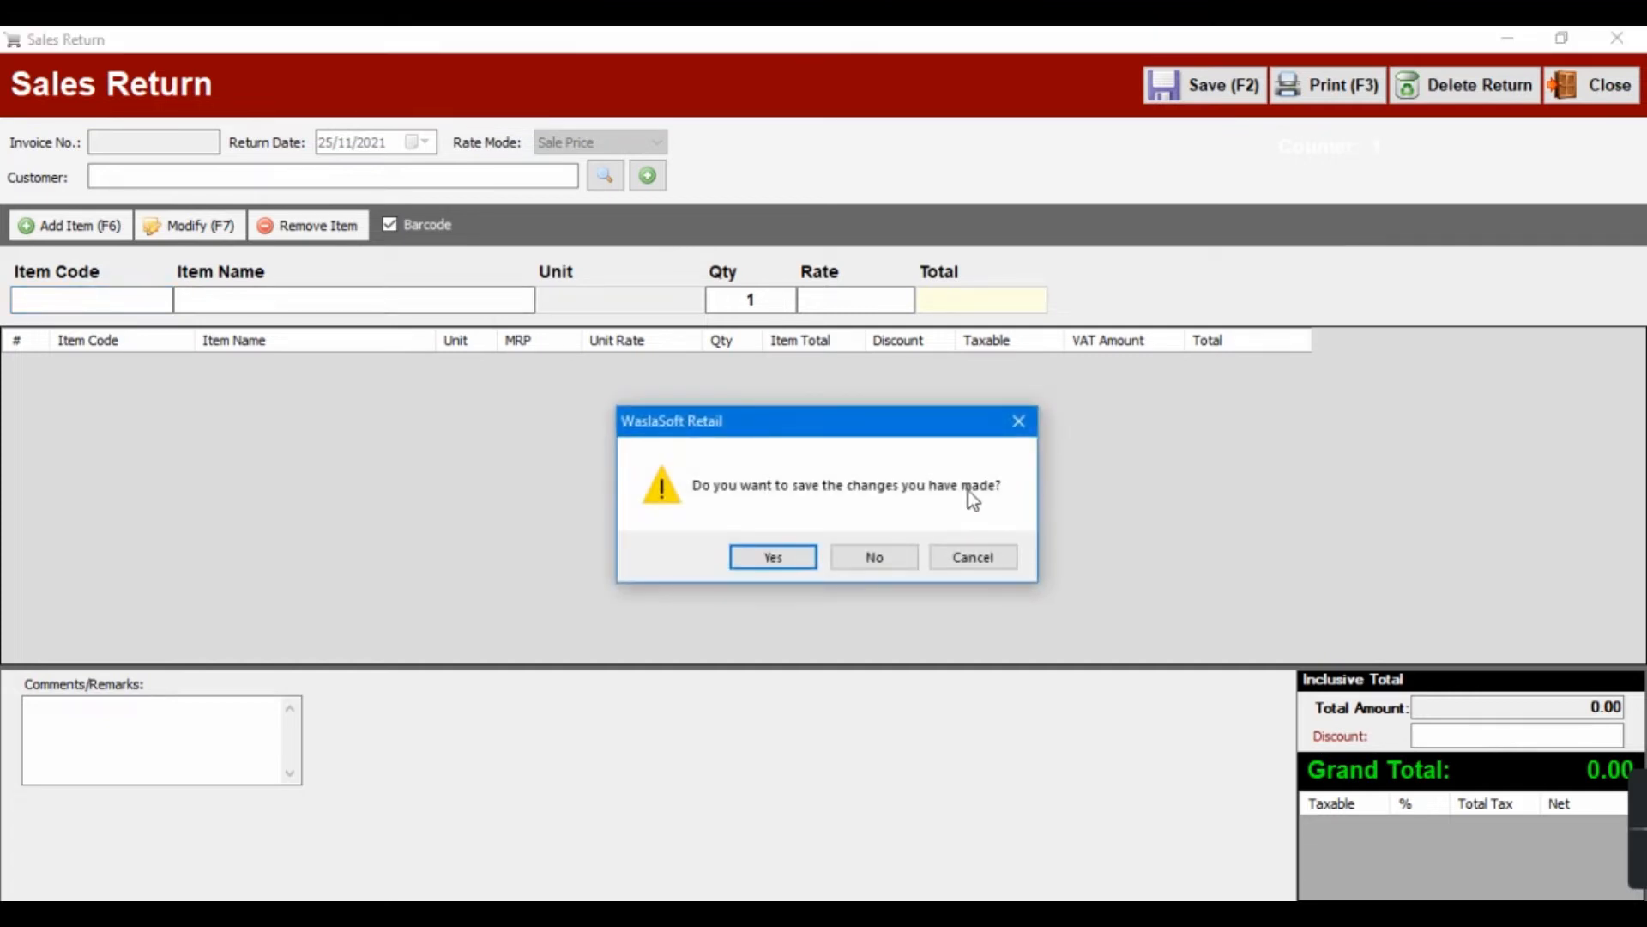
left_click(873, 557)
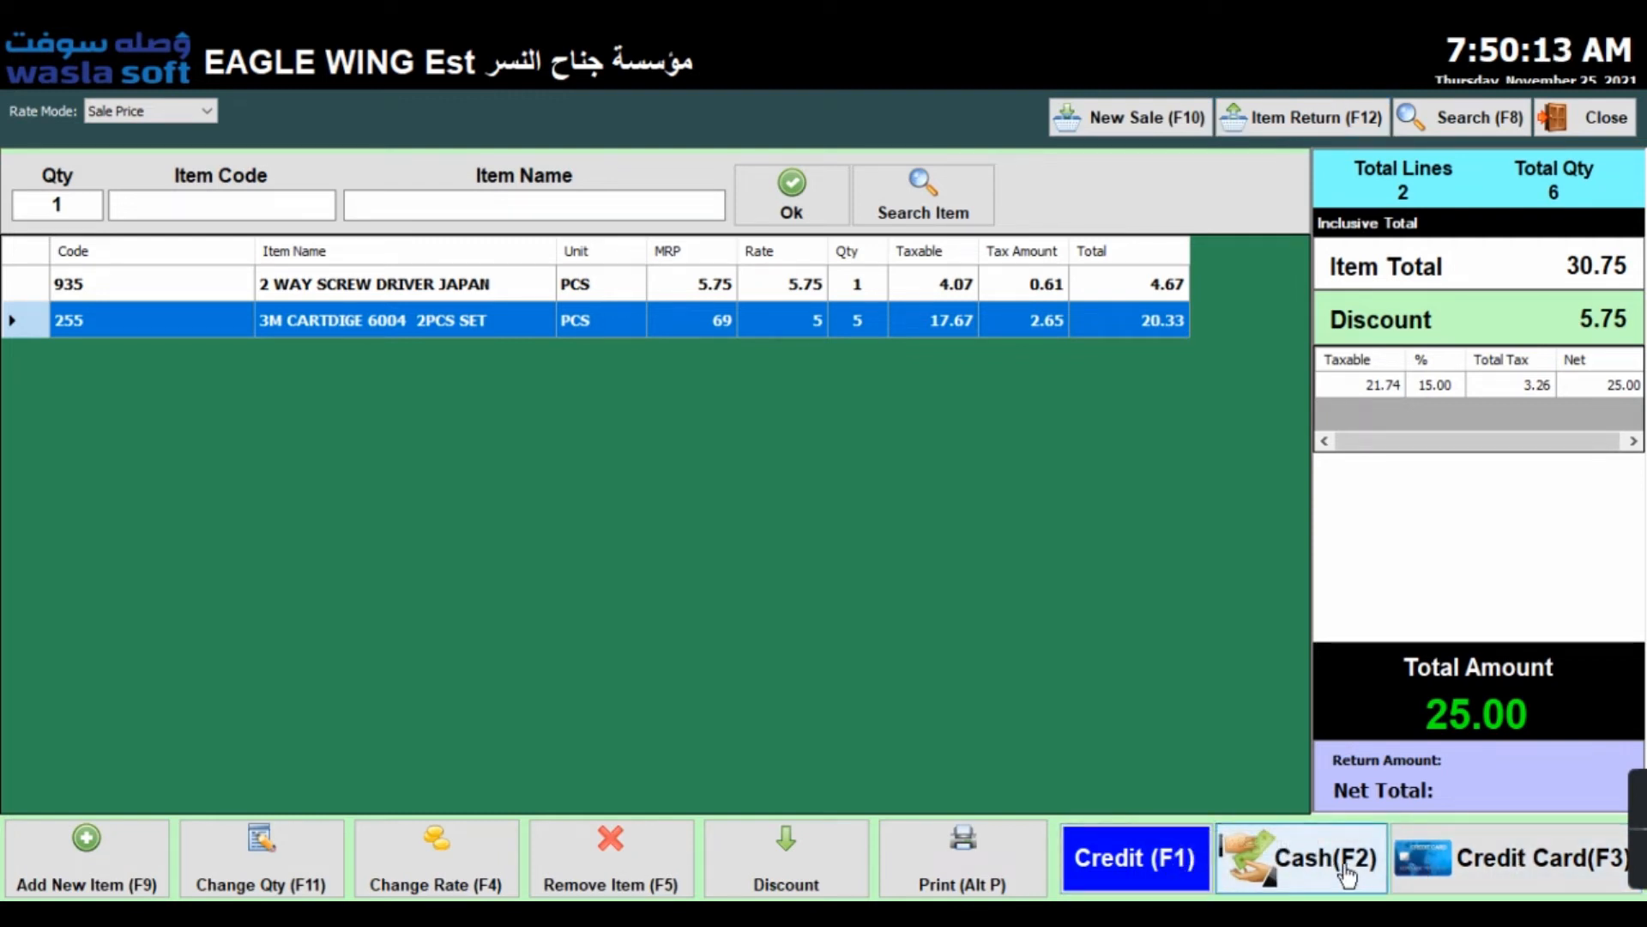
Open the cash payment for the bill, review its cash and credit card amount fields, and cancel it.
left_click(1339, 866)
left_click(950, 374)
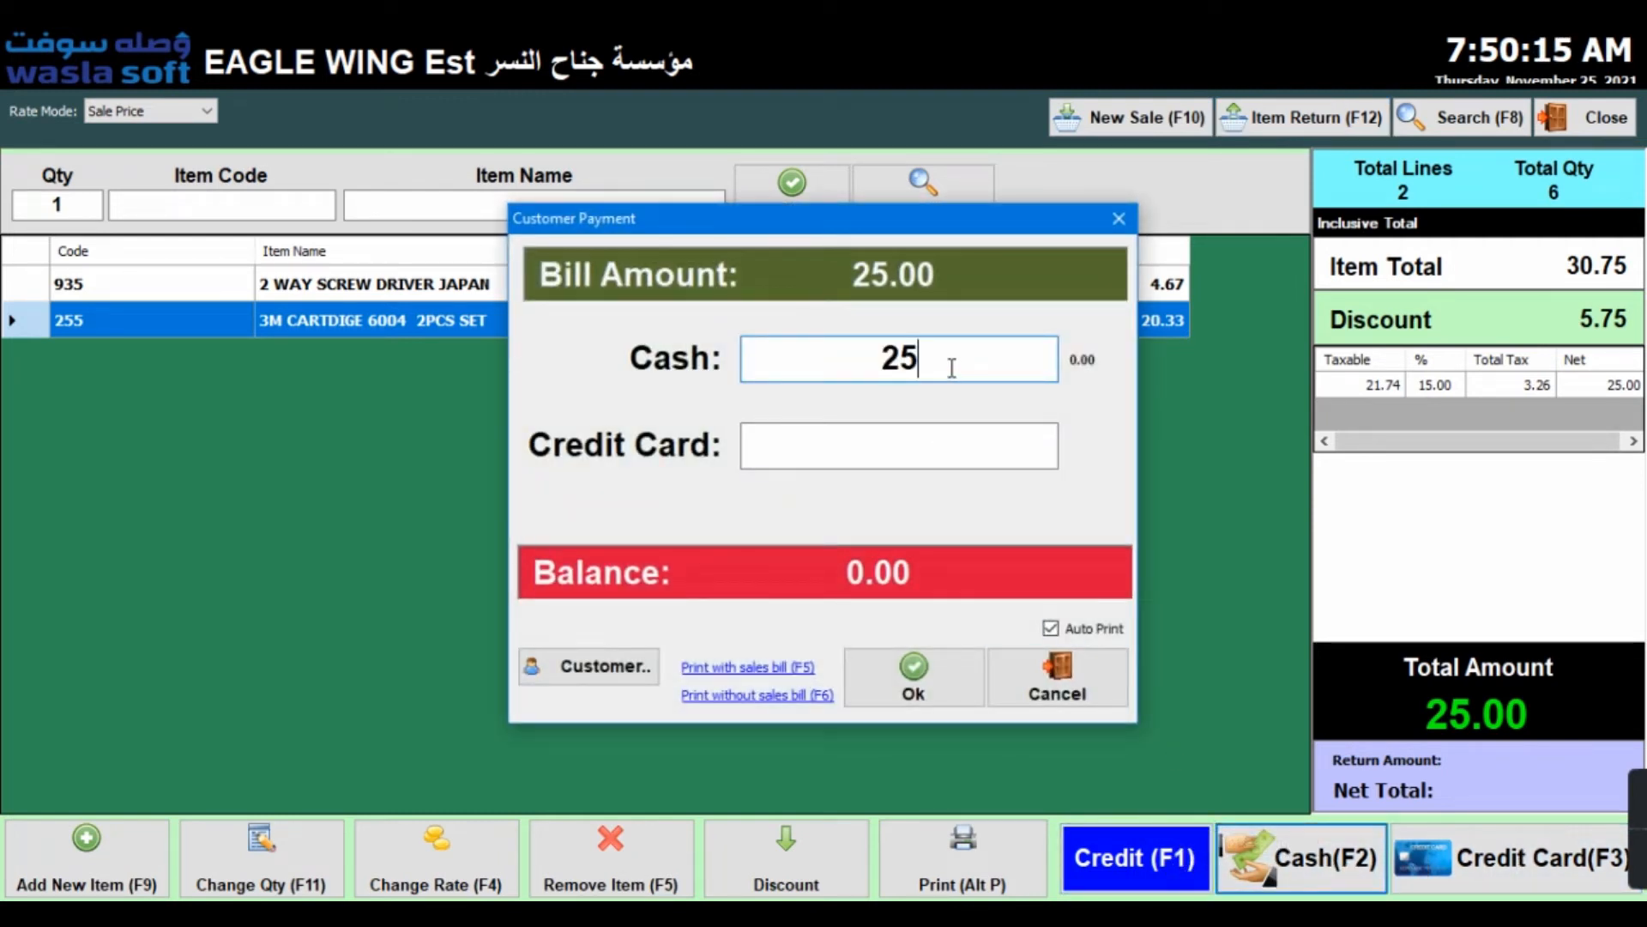
left_click_drag(945, 357, 886, 360)
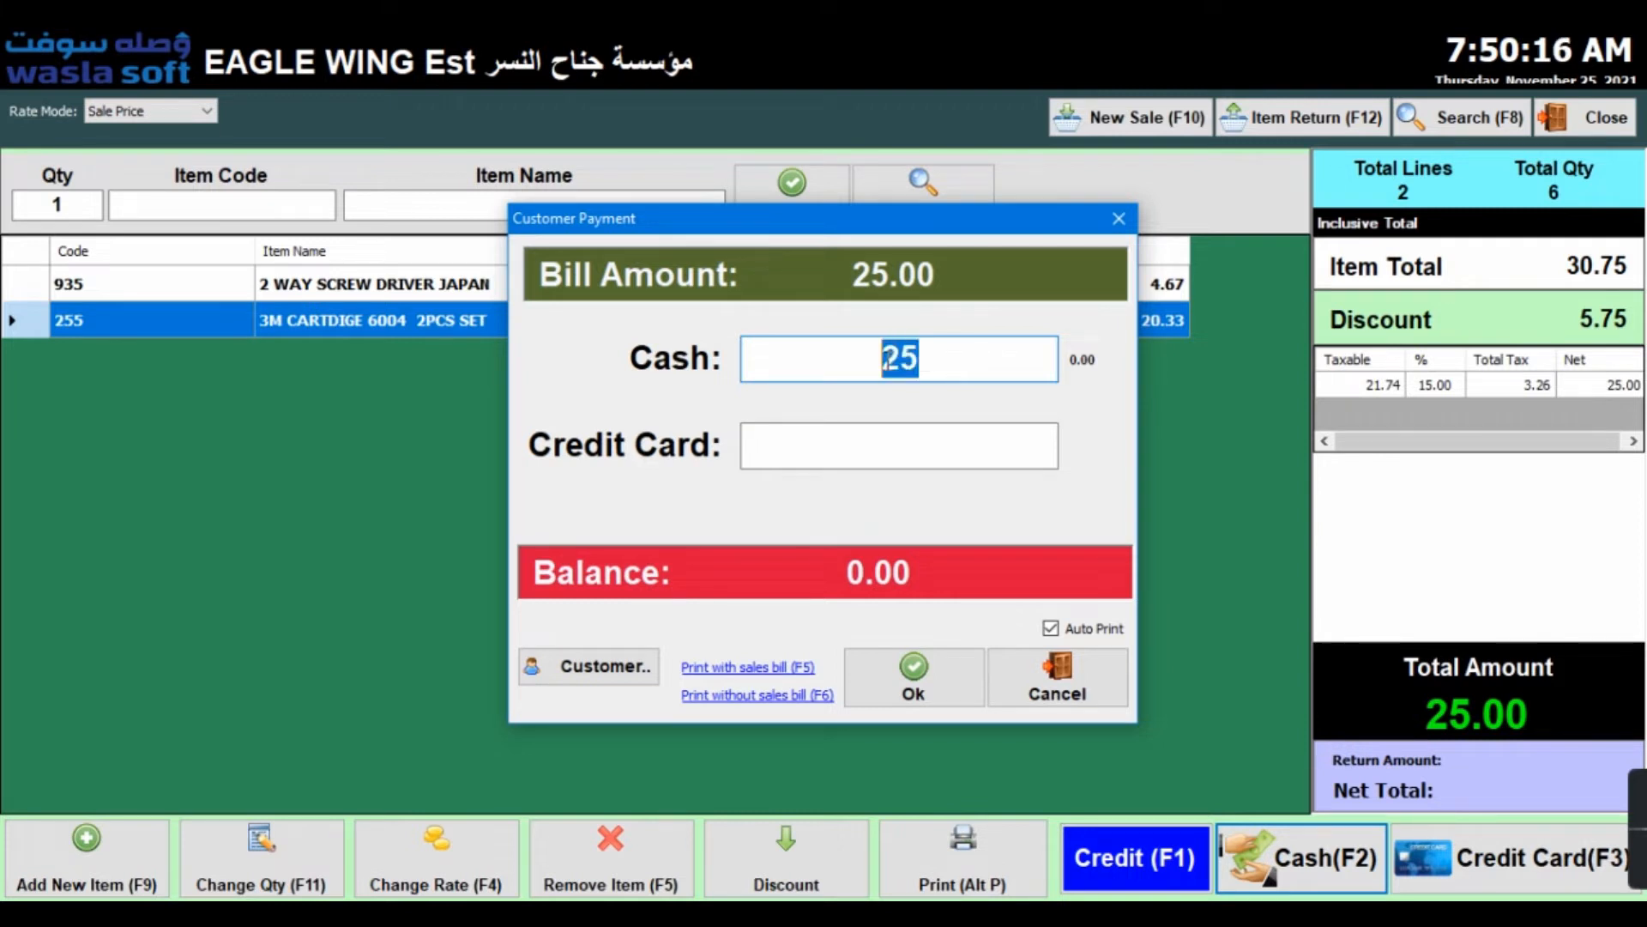
left_click(906, 439)
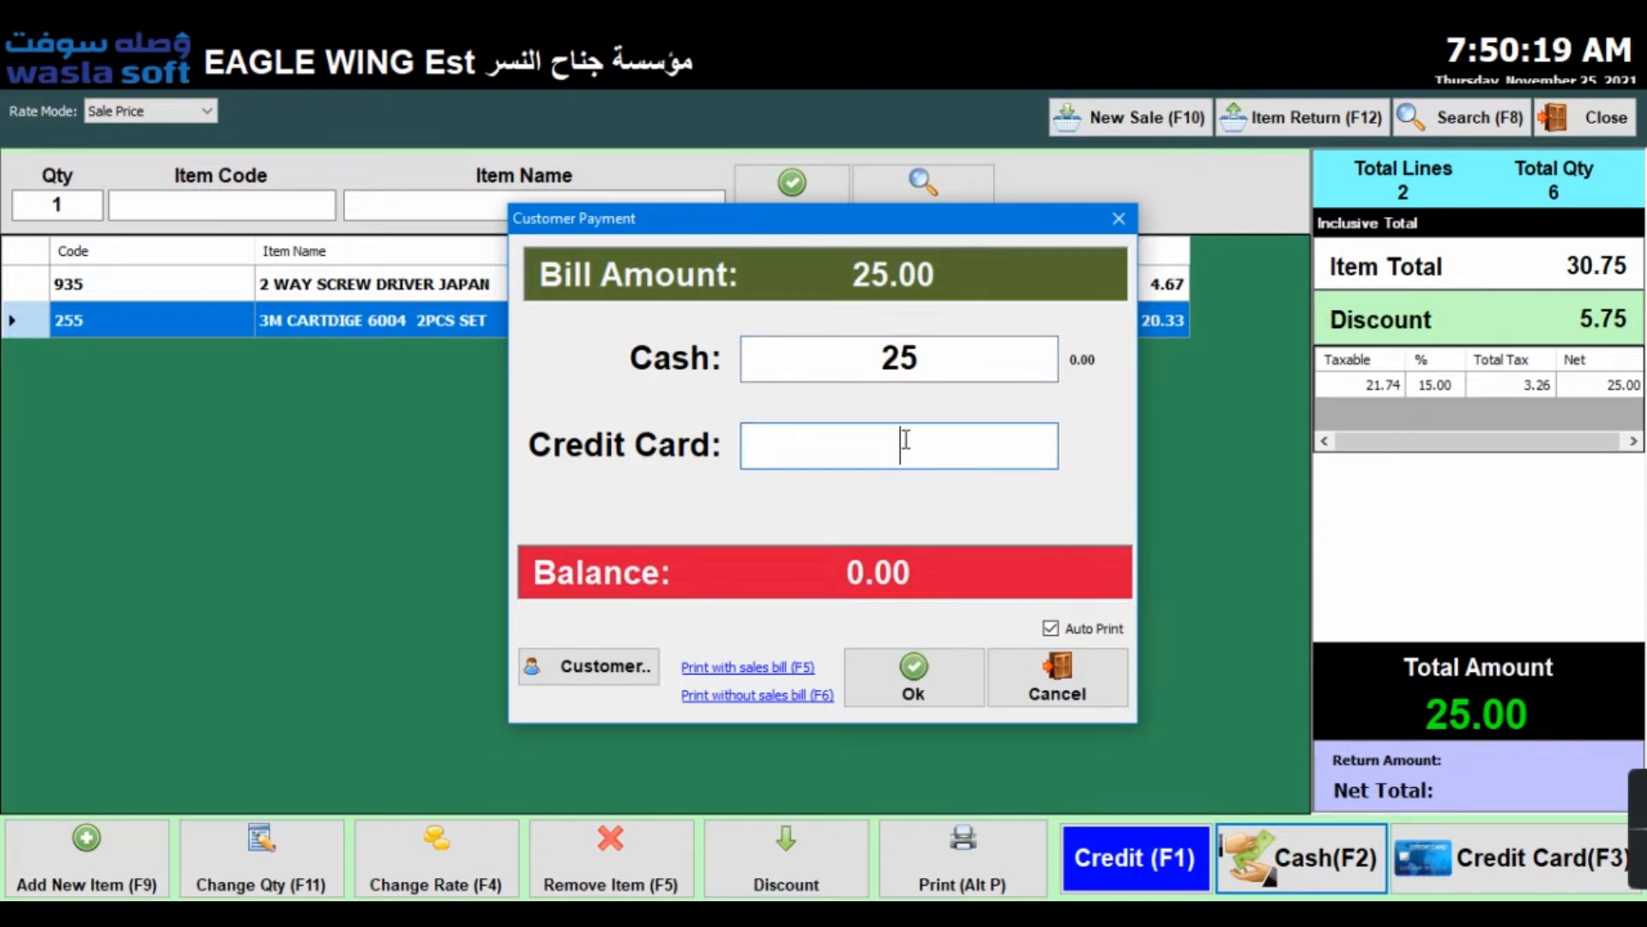
left_click(1048, 700)
Open the credit sale's customer chooser, view the customer search, and cancel without selecting a customer.
left_click(1134, 873)
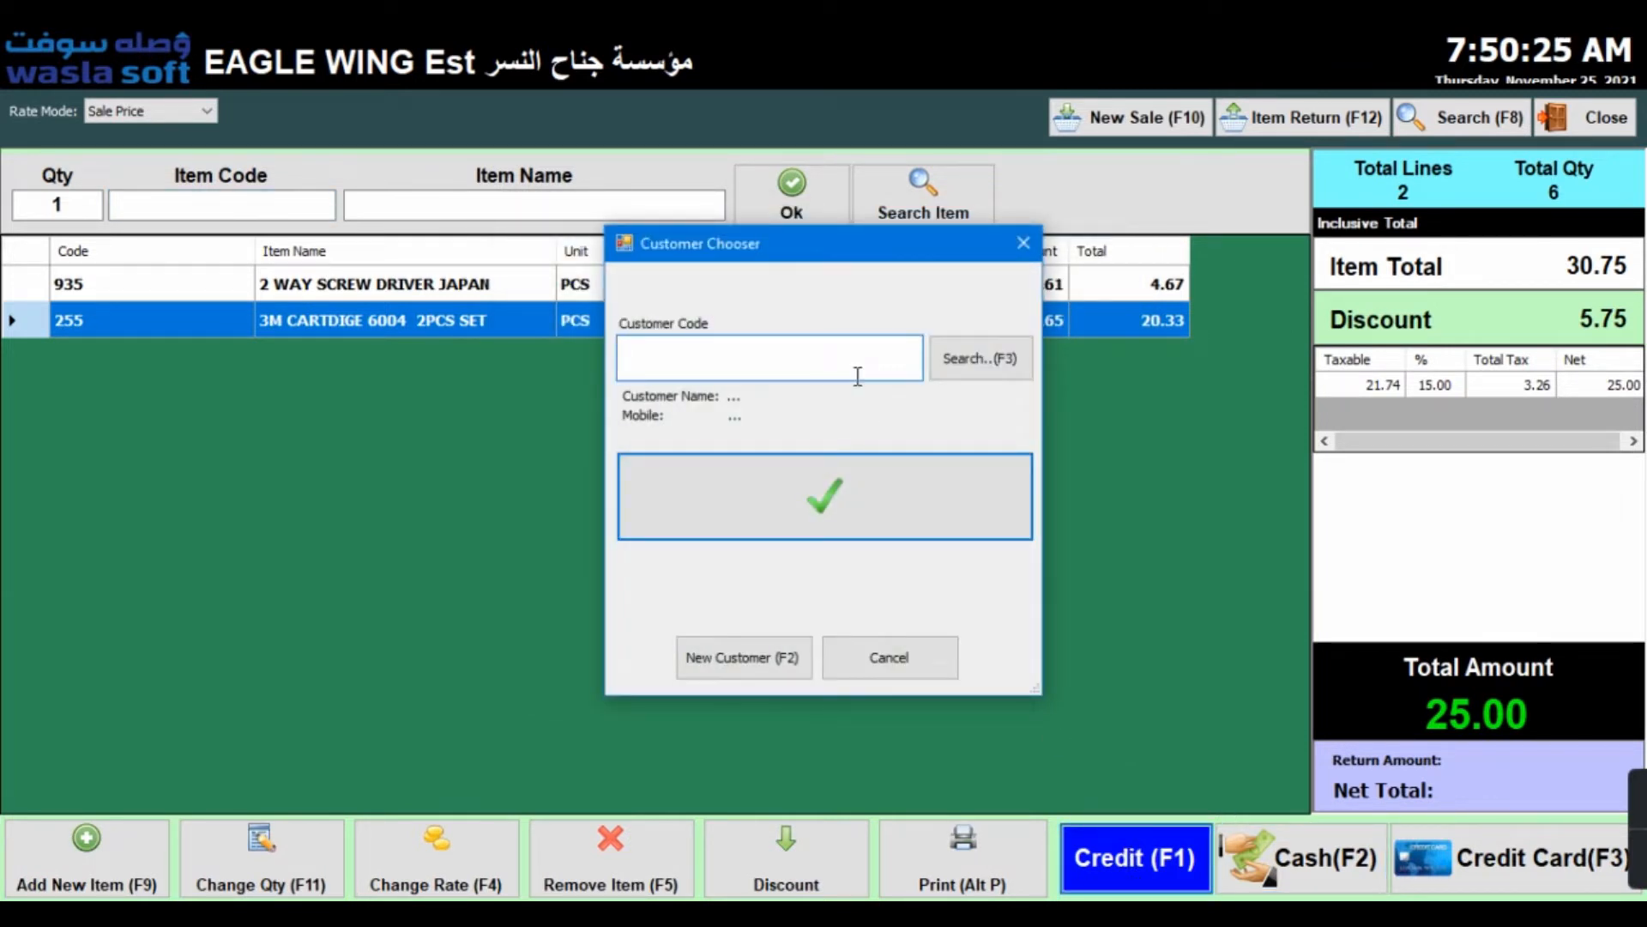
left_click(964, 367)
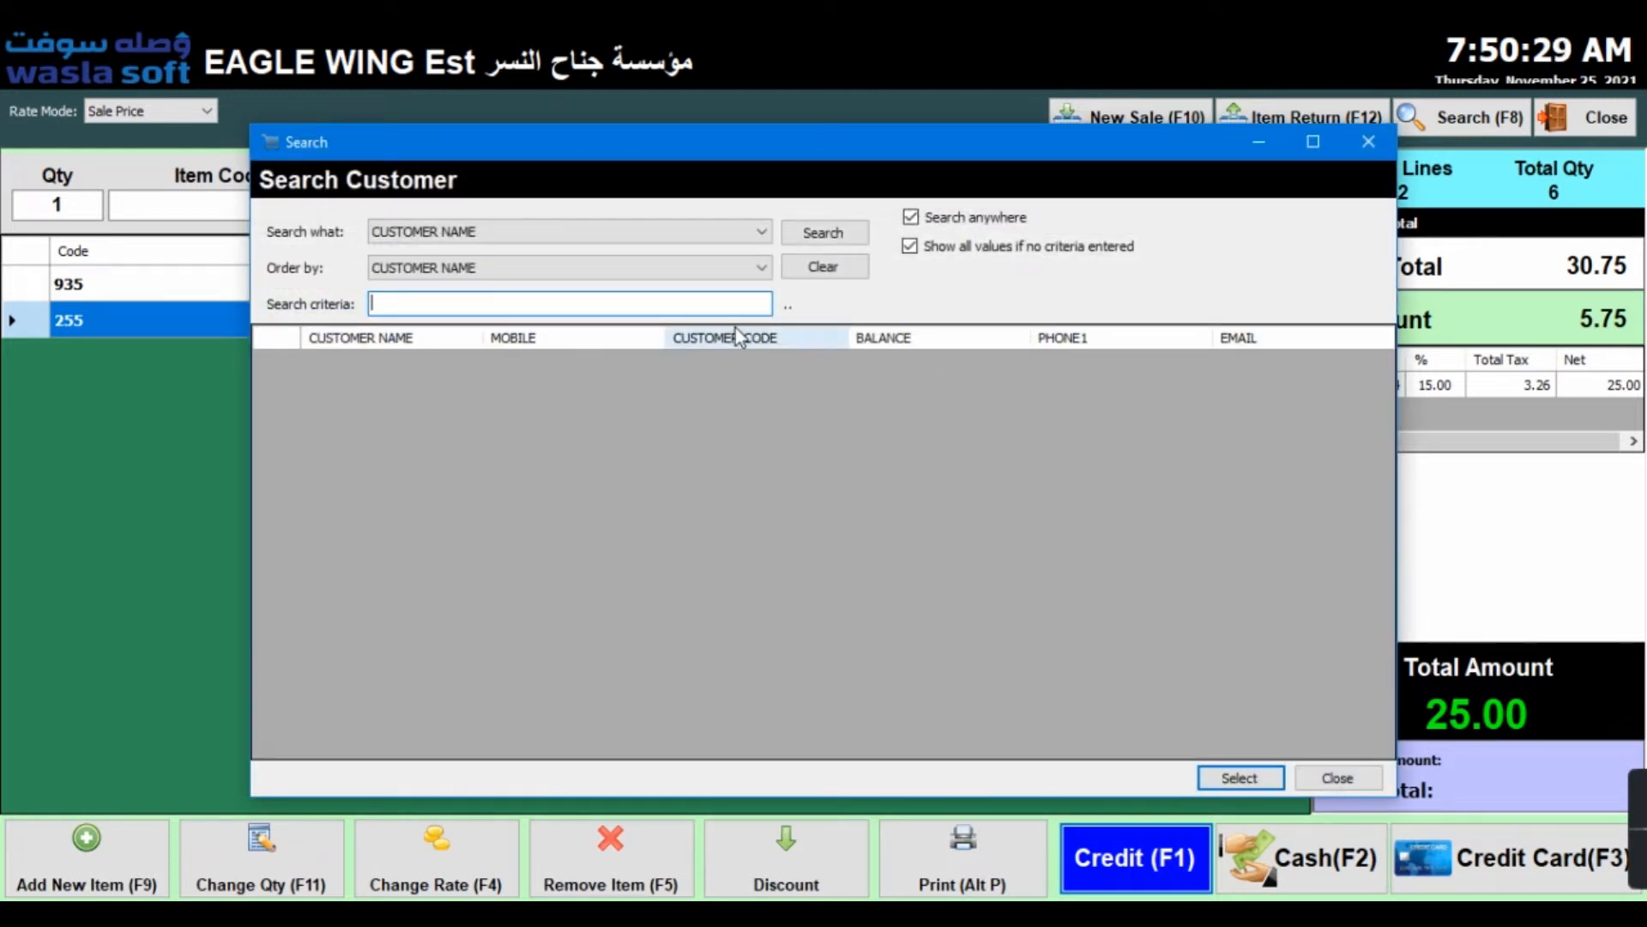
left_click(1327, 780)
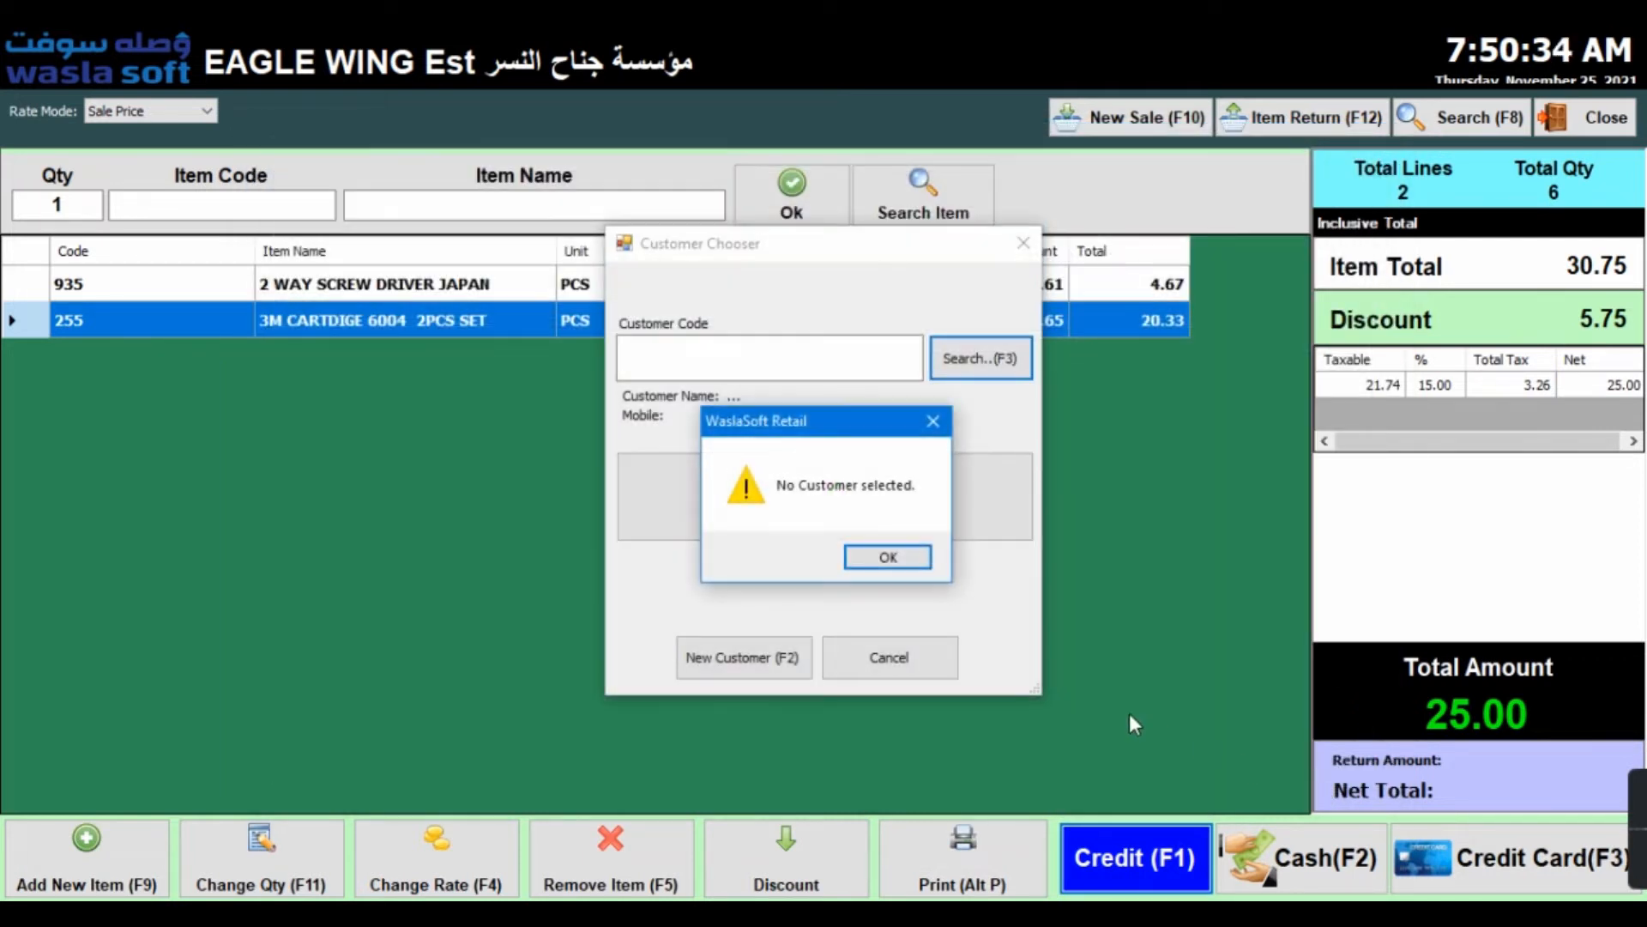
left_click(907, 558)
left_click(889, 657)
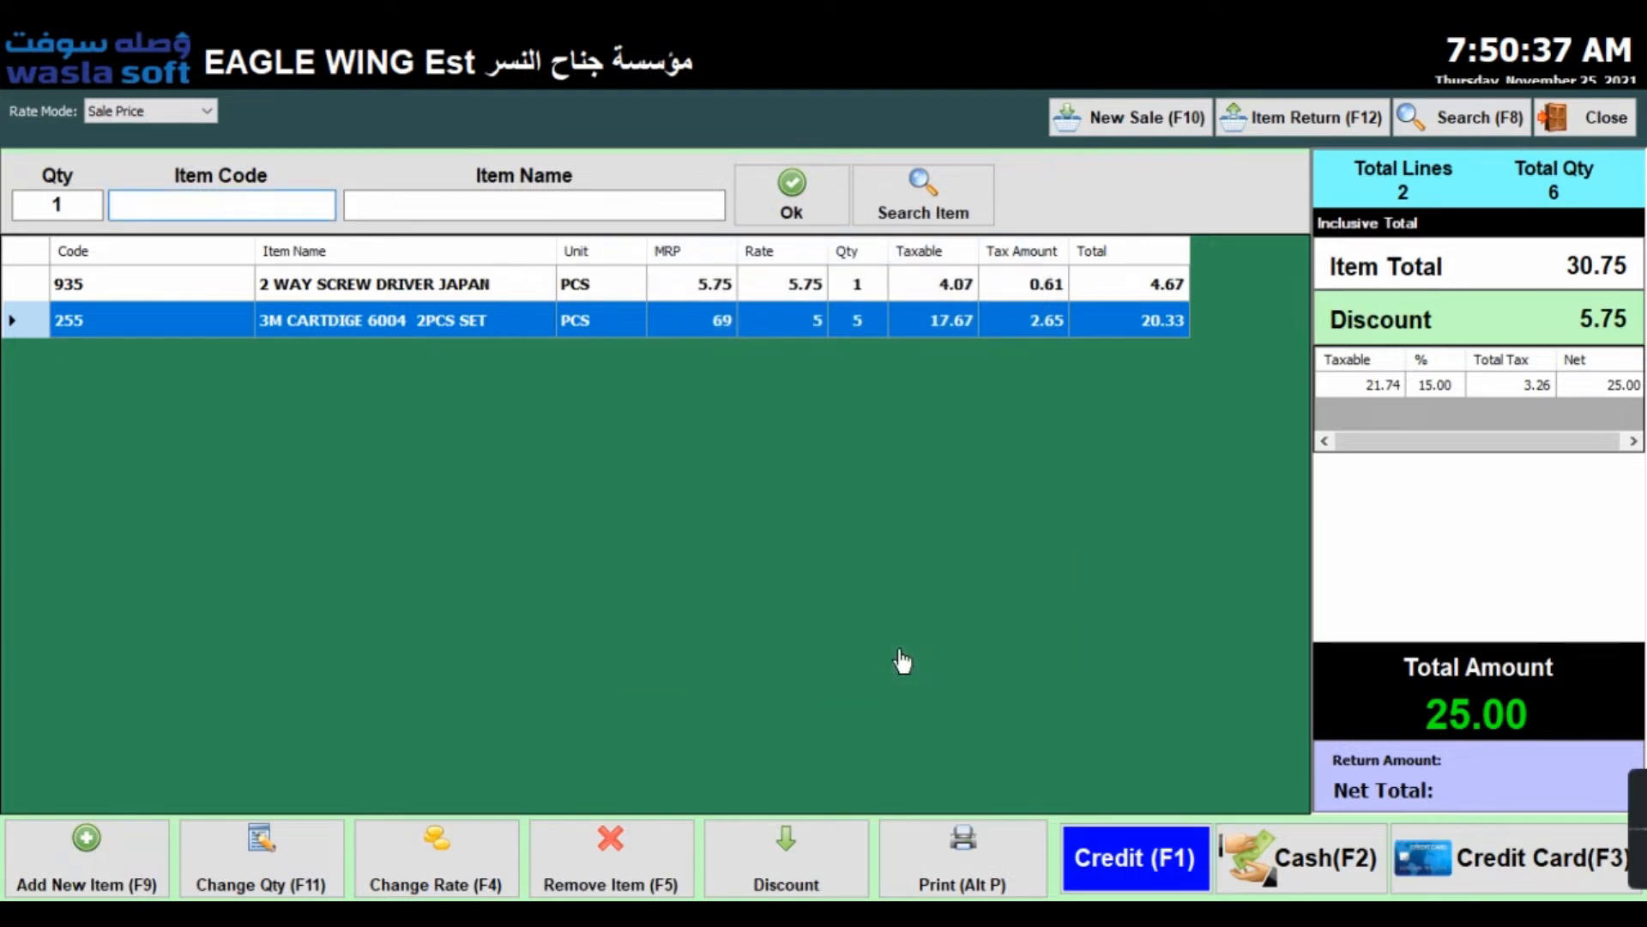
Print the bill with 25 paid in cash, and close the invoice's print preview.
left_click(964, 862)
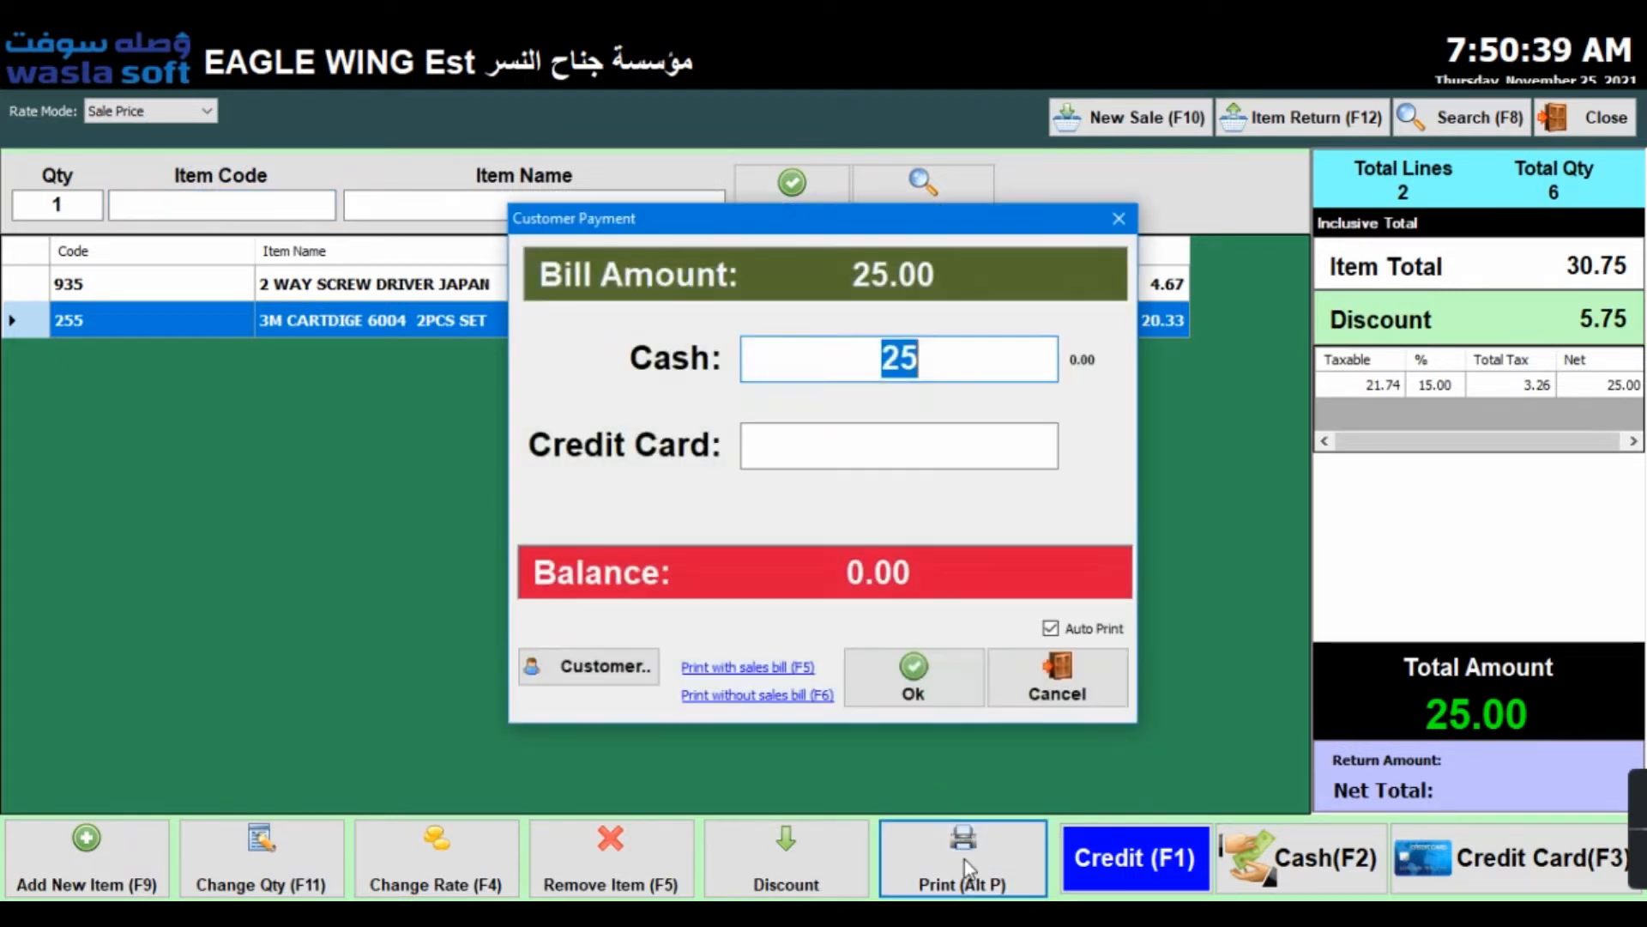
left_click(938, 690)
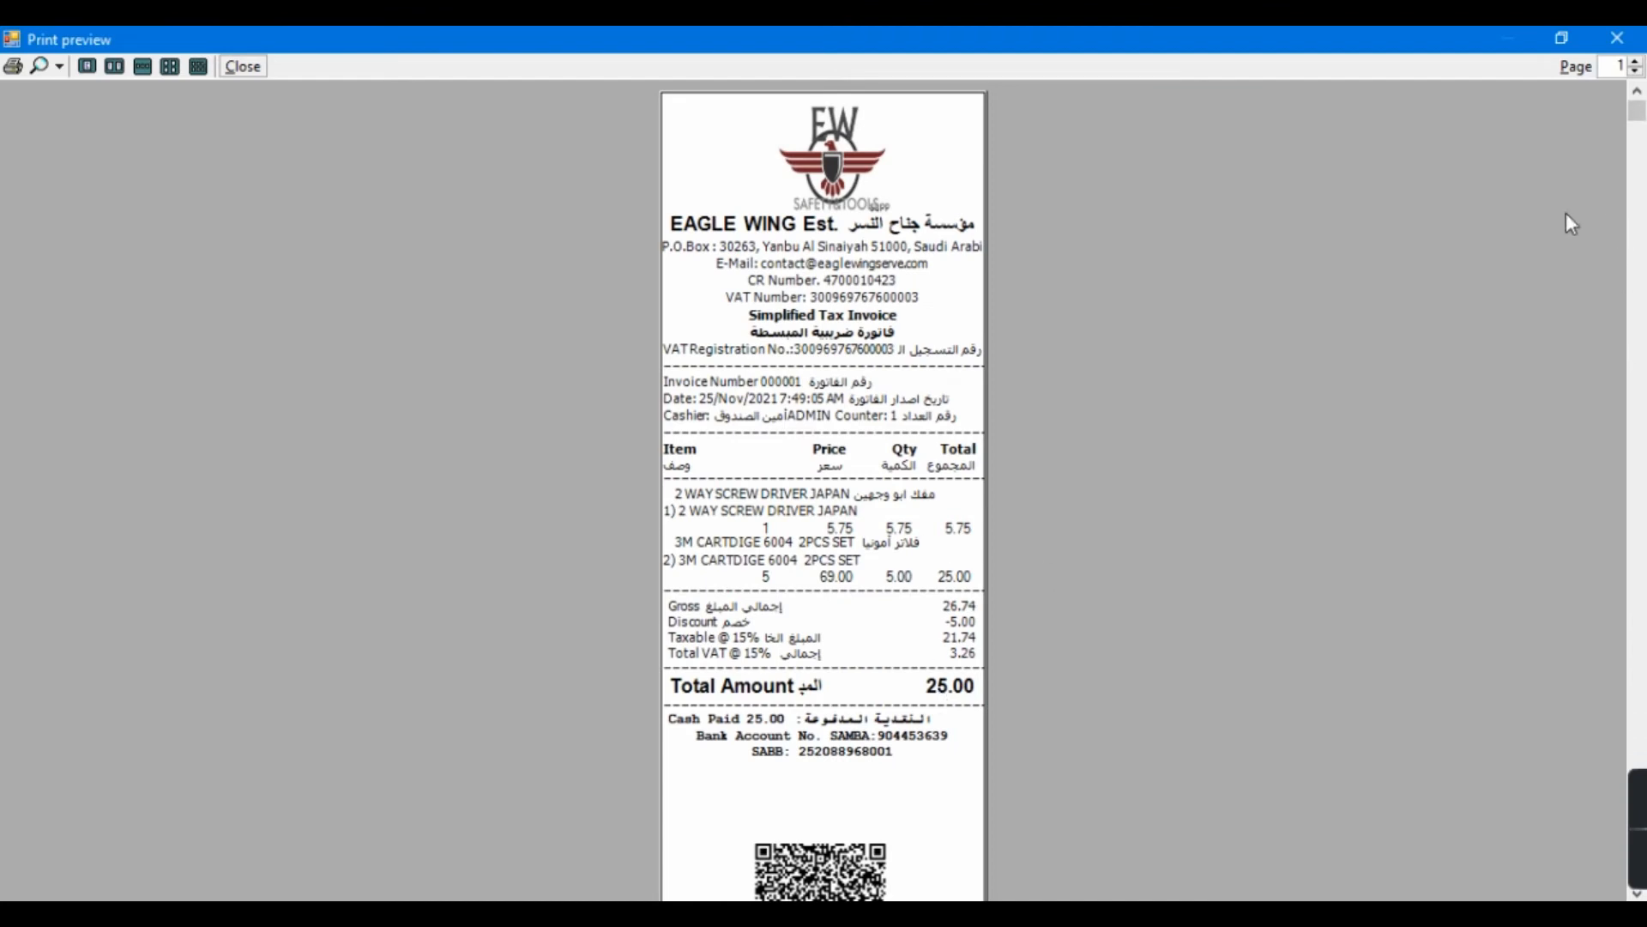
left_click(1617, 37)
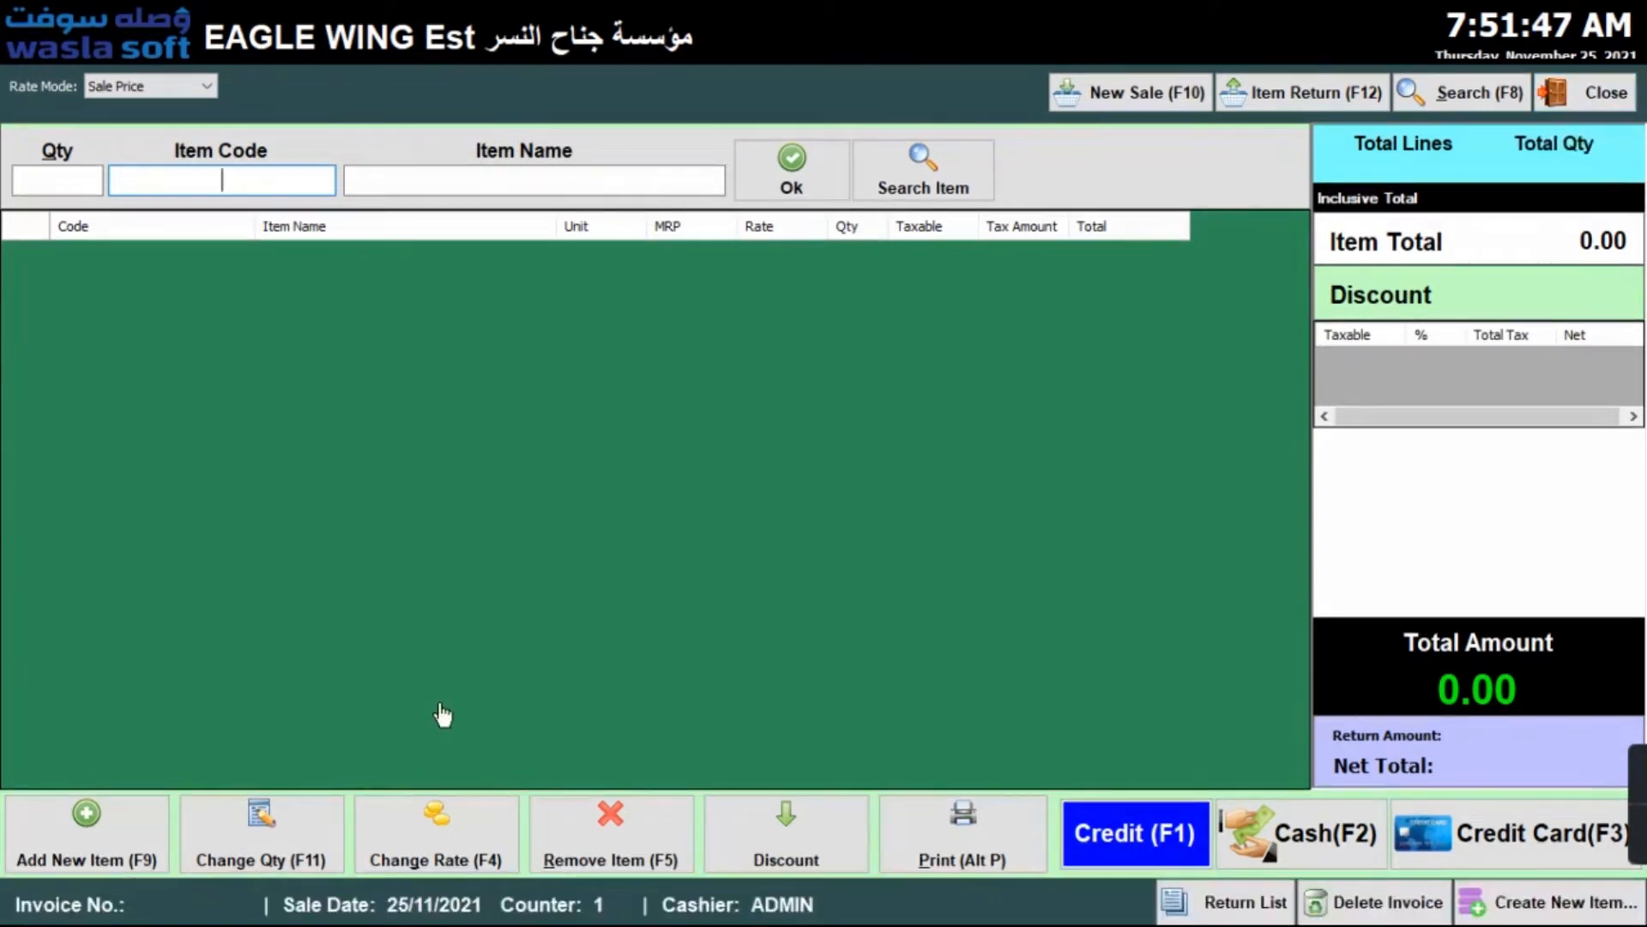
Open the sales return list, set its date range to November 2021, and cancel the search.
left_click(1191, 909)
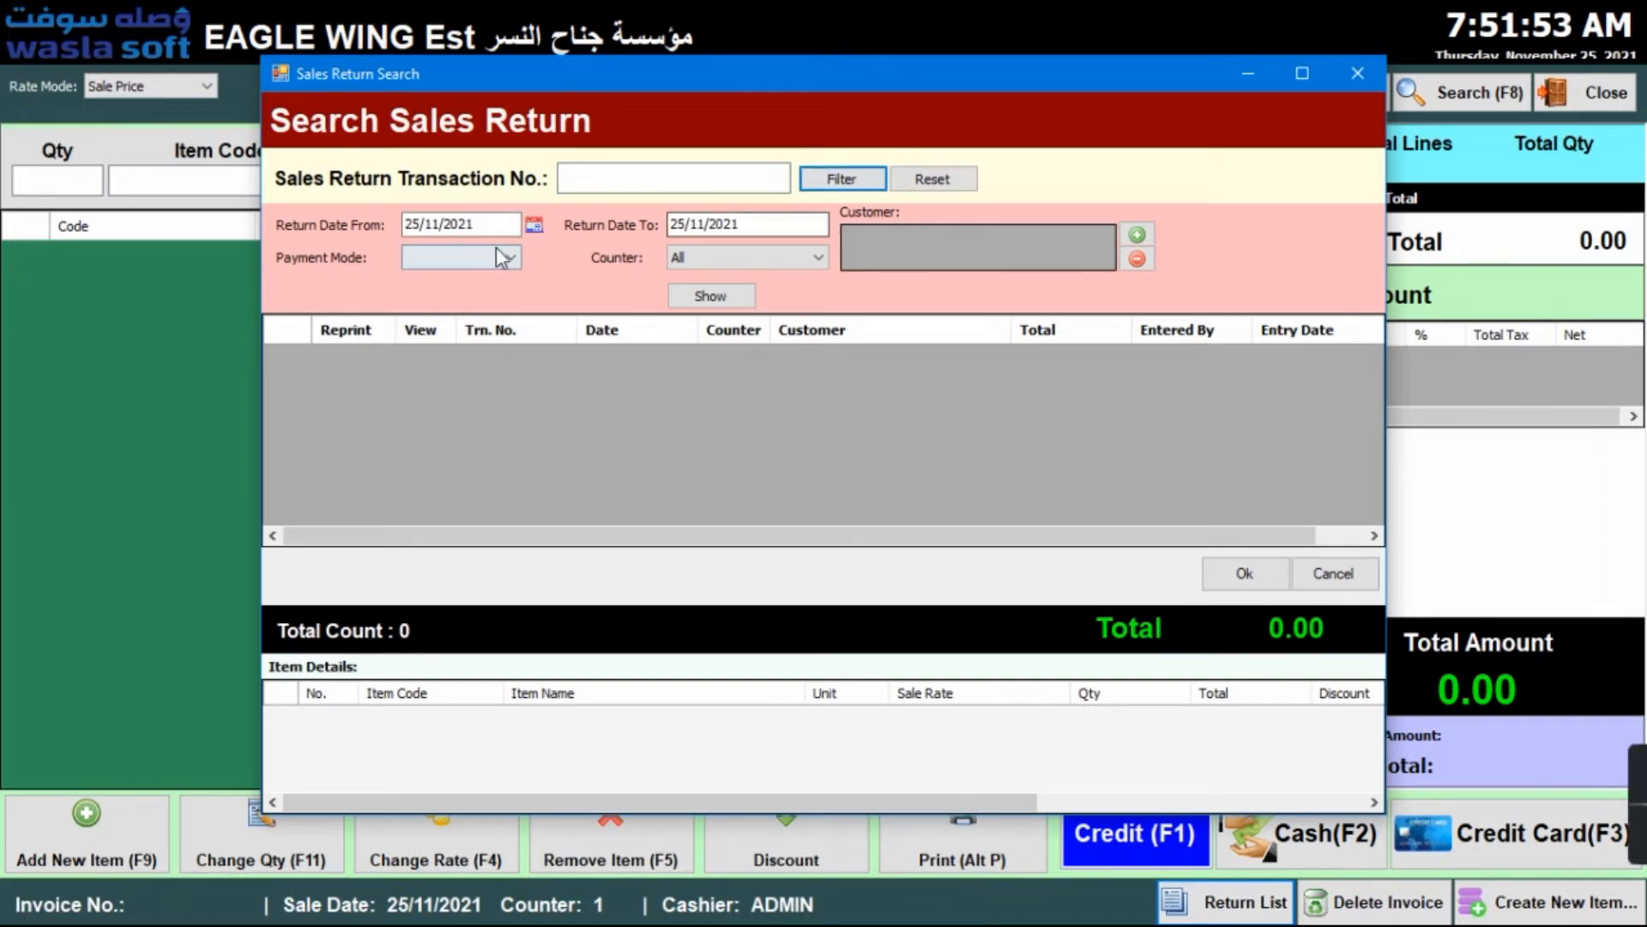
left_click(534, 224)
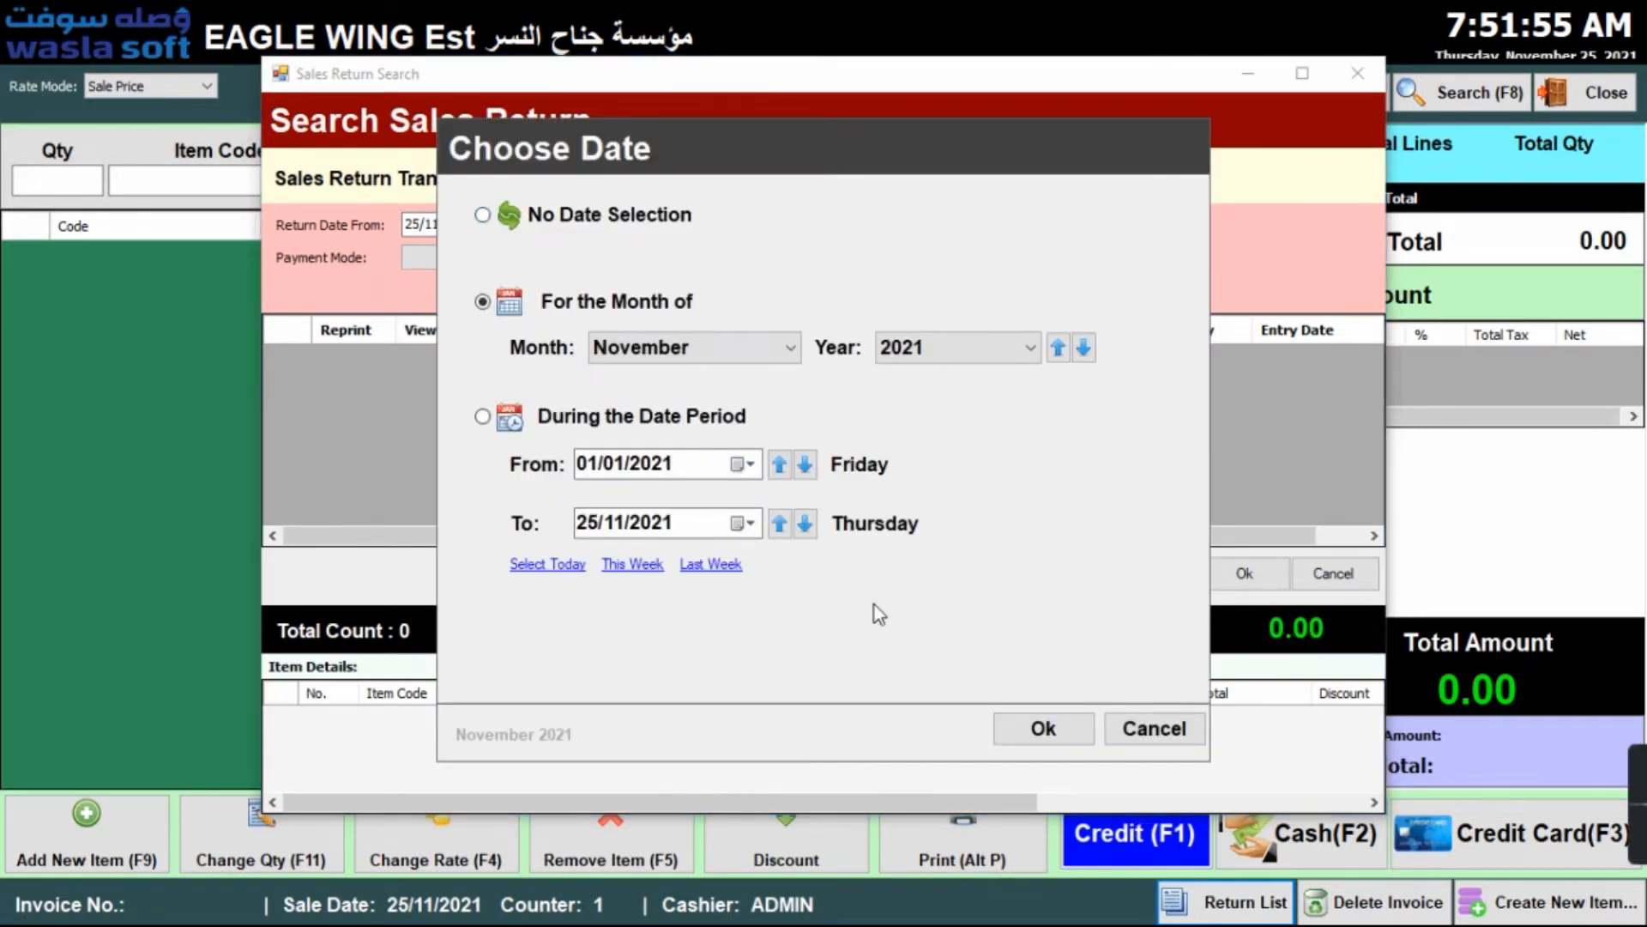
left_click(1041, 729)
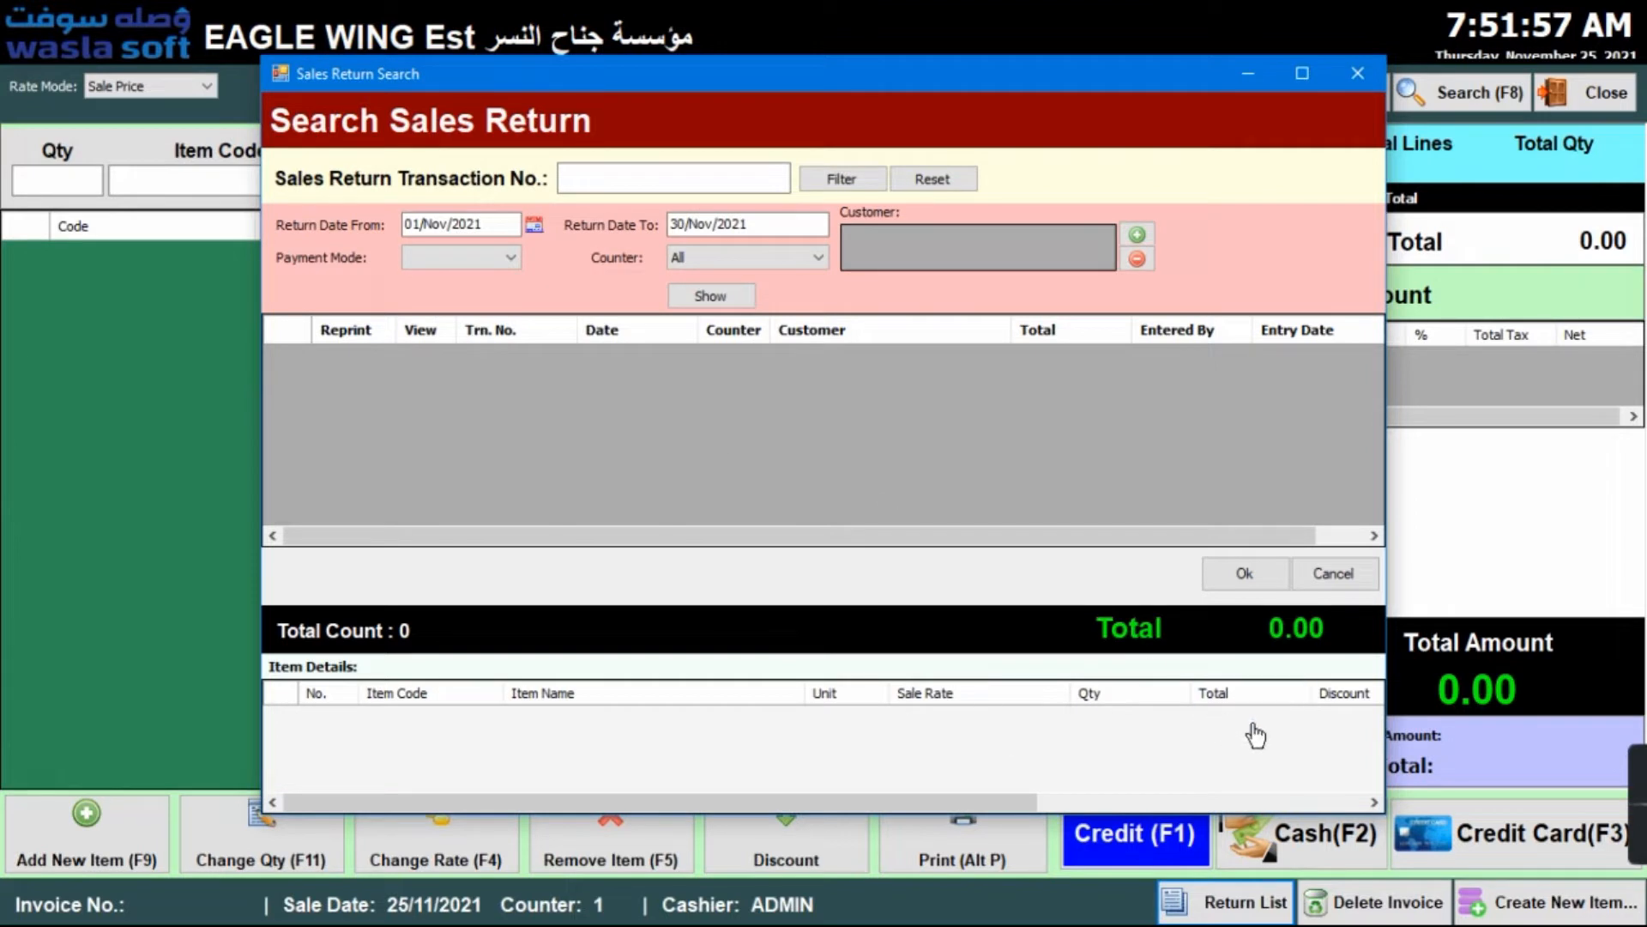
left_click(1334, 574)
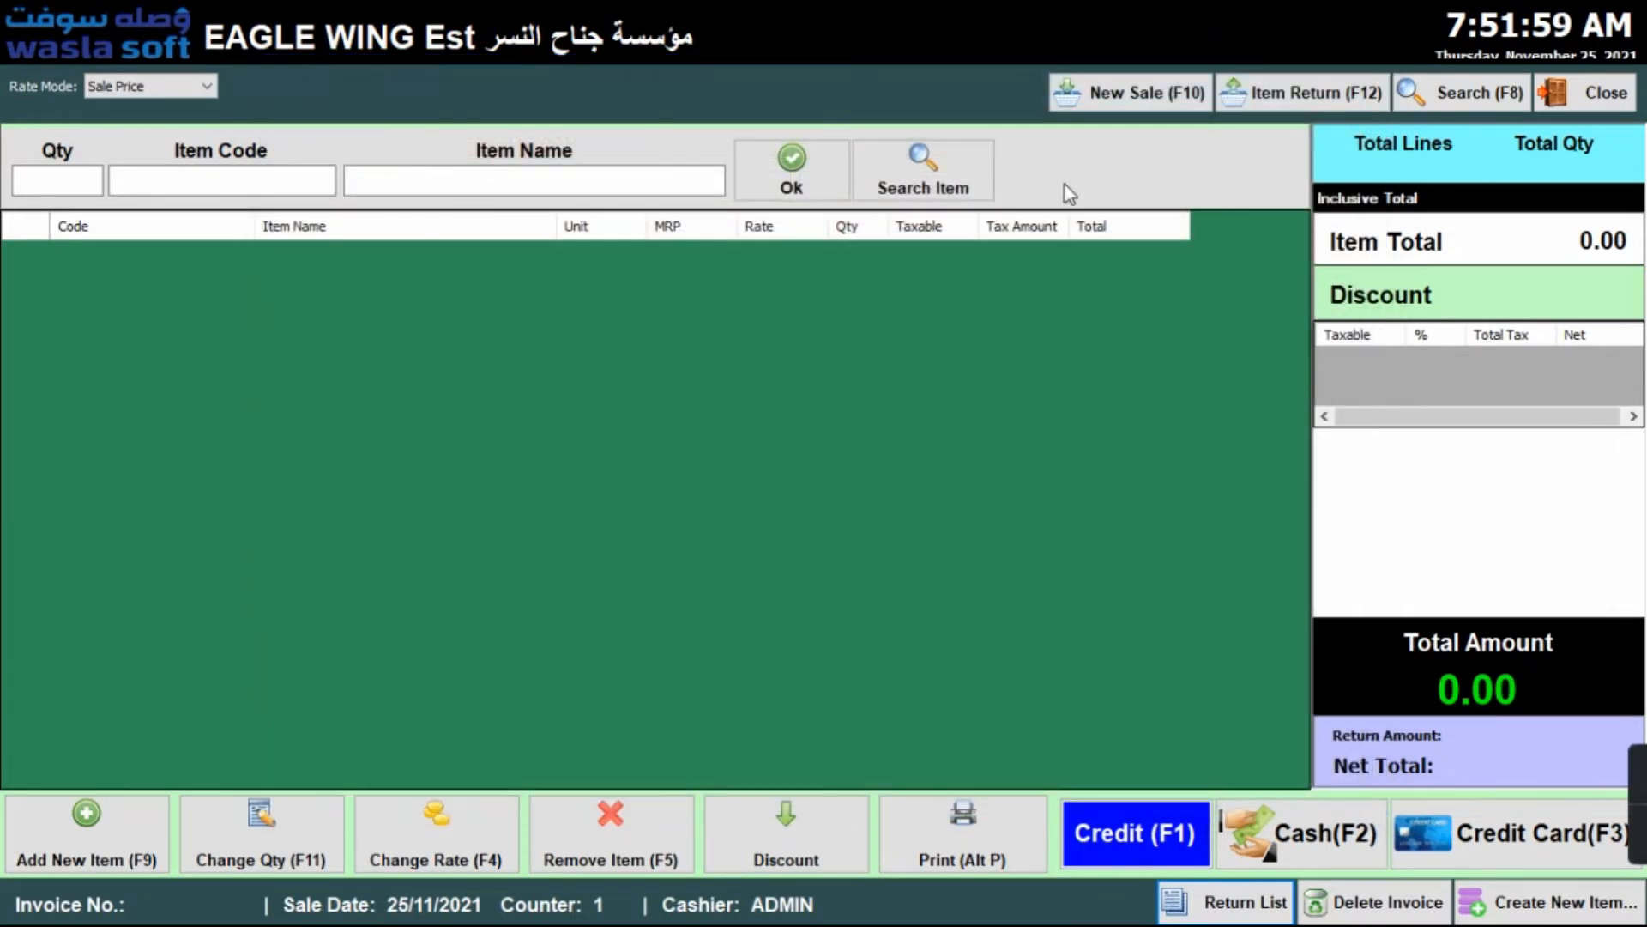
Create a sales return for one 3 PIN PLUG YELOW USA MODEL without a customer, and save it.
left_click(1298, 93)
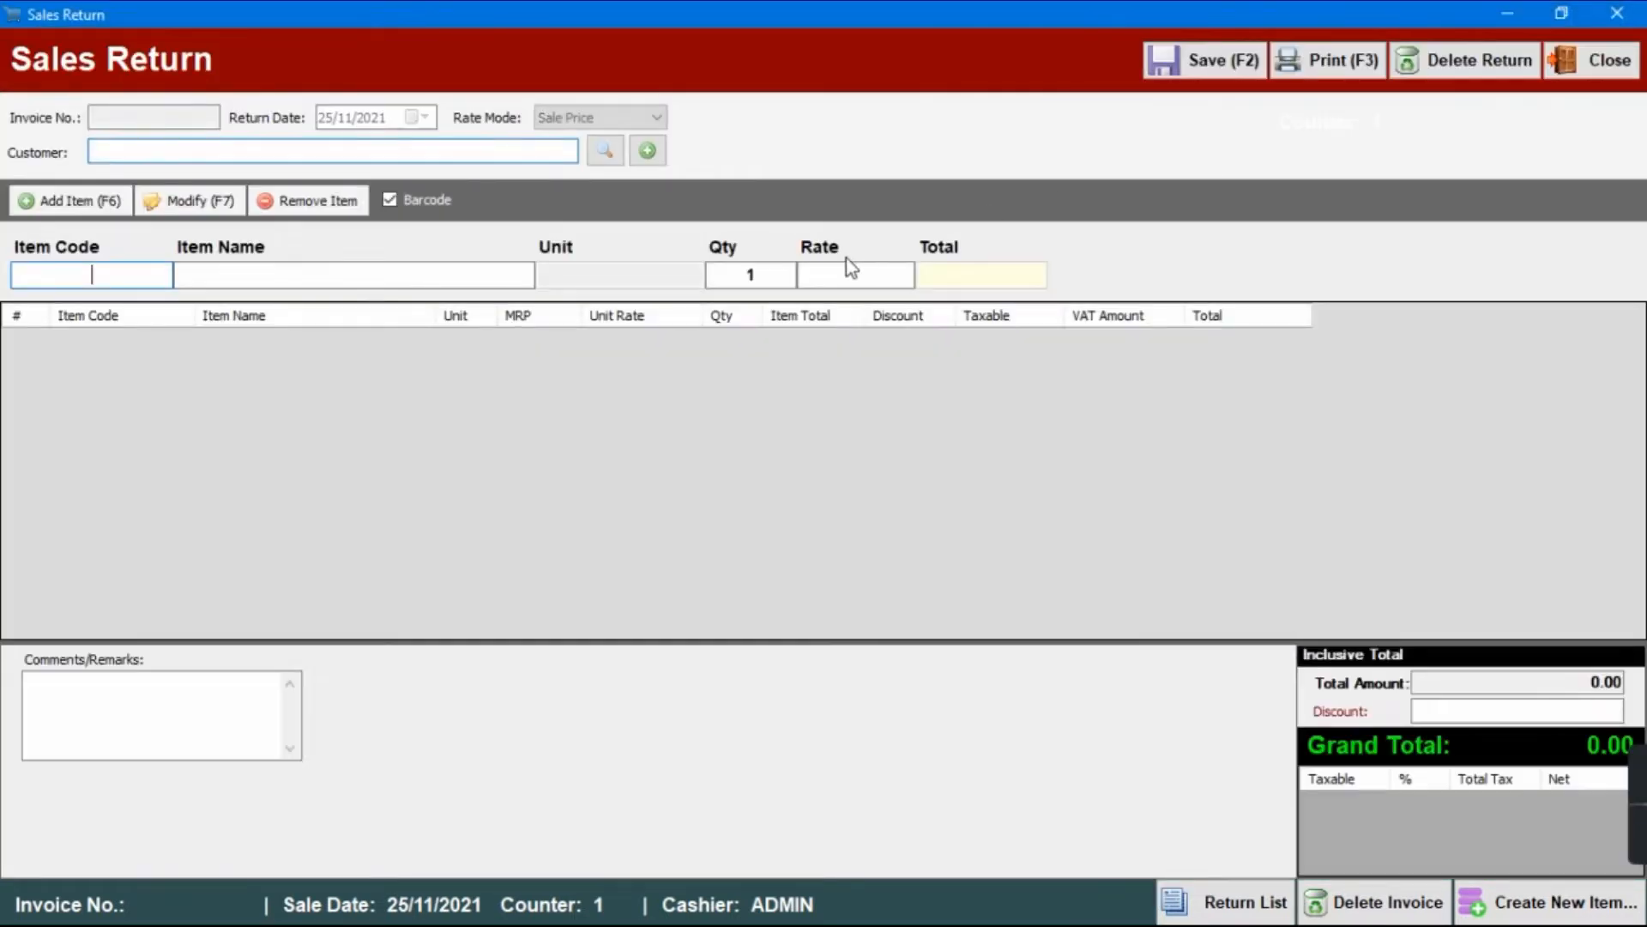
left_click(393, 268)
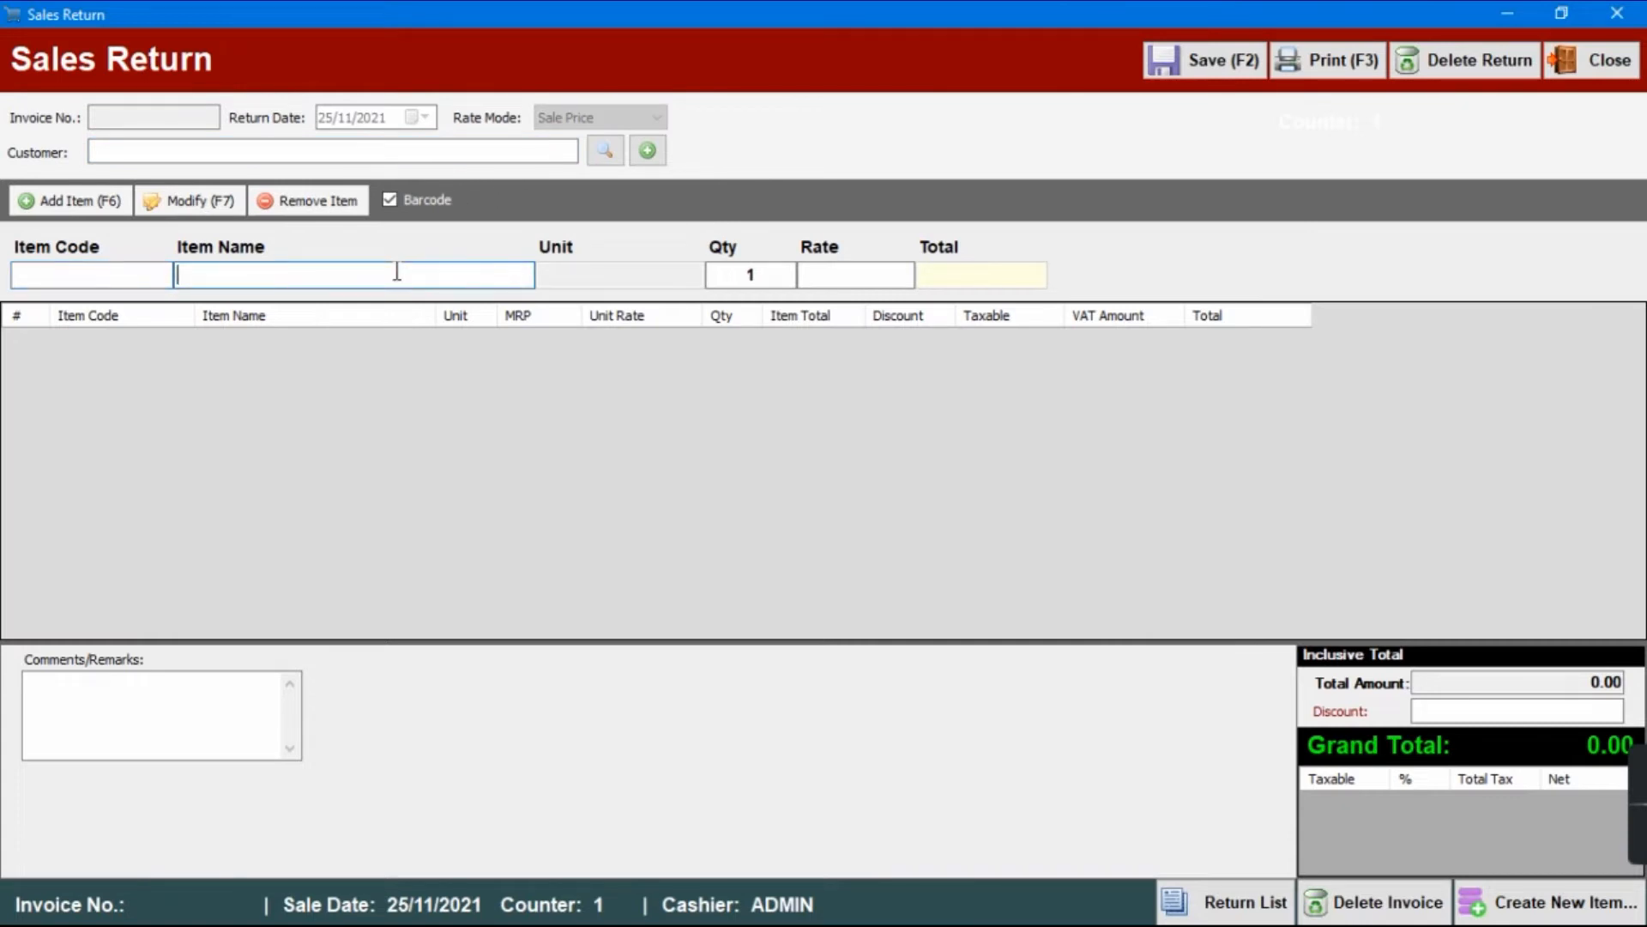
key("Down")
key("Down")
key("Down")
key("Down")
key("Down")
key("Down")
key("Return")
key("Return")
key("Return")
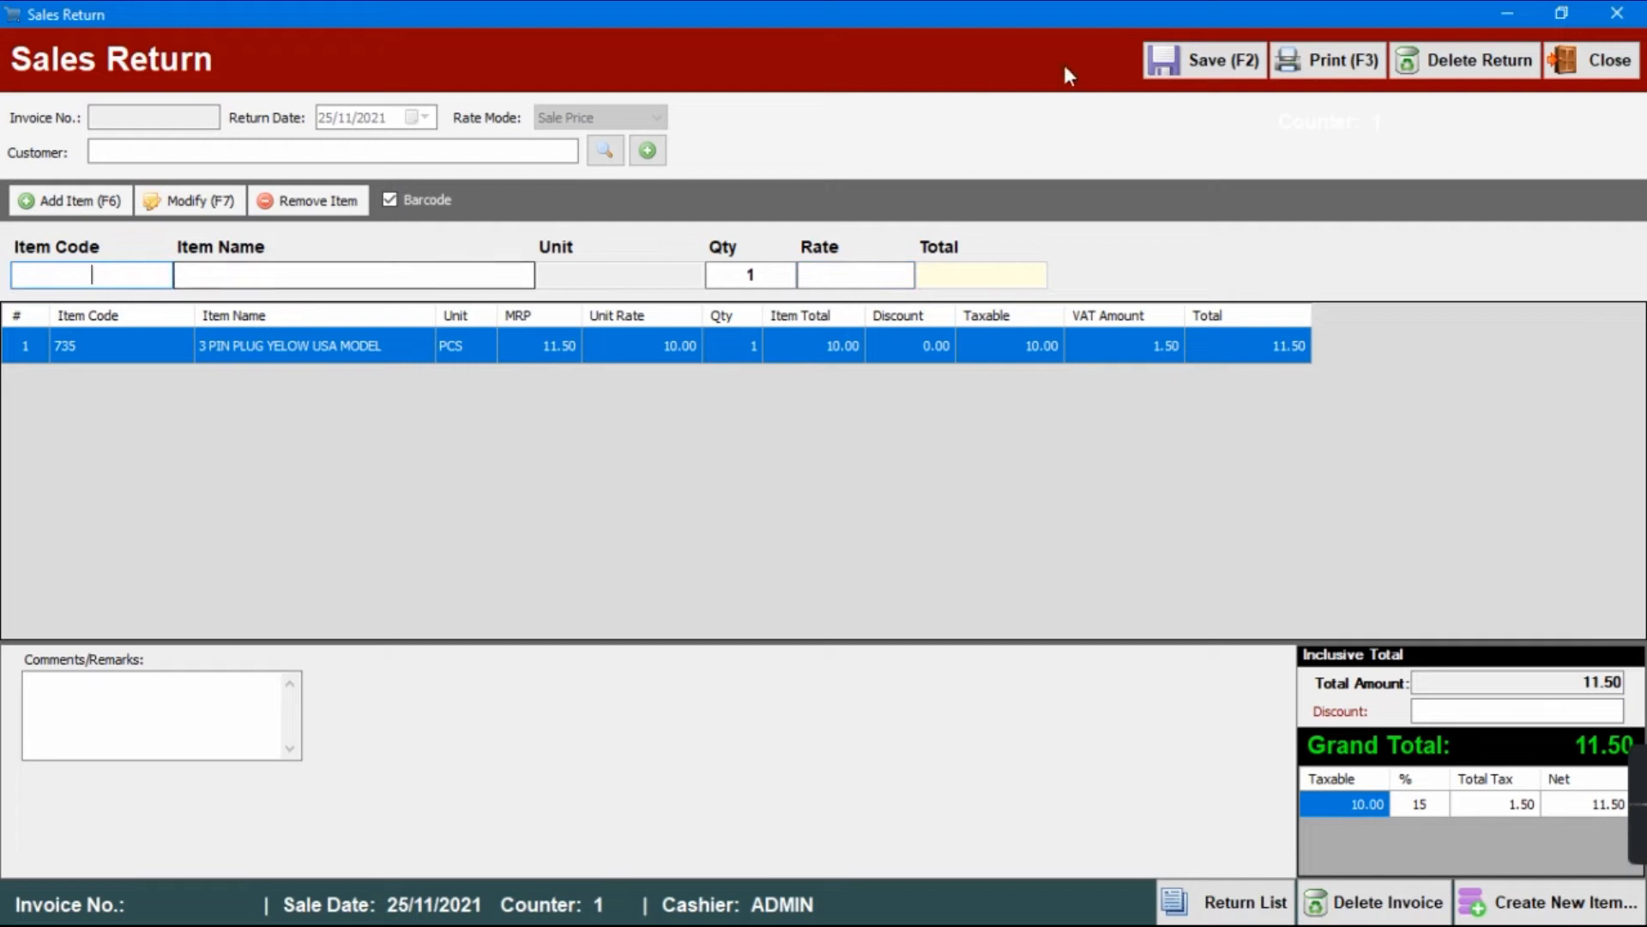
left_click(1240, 73)
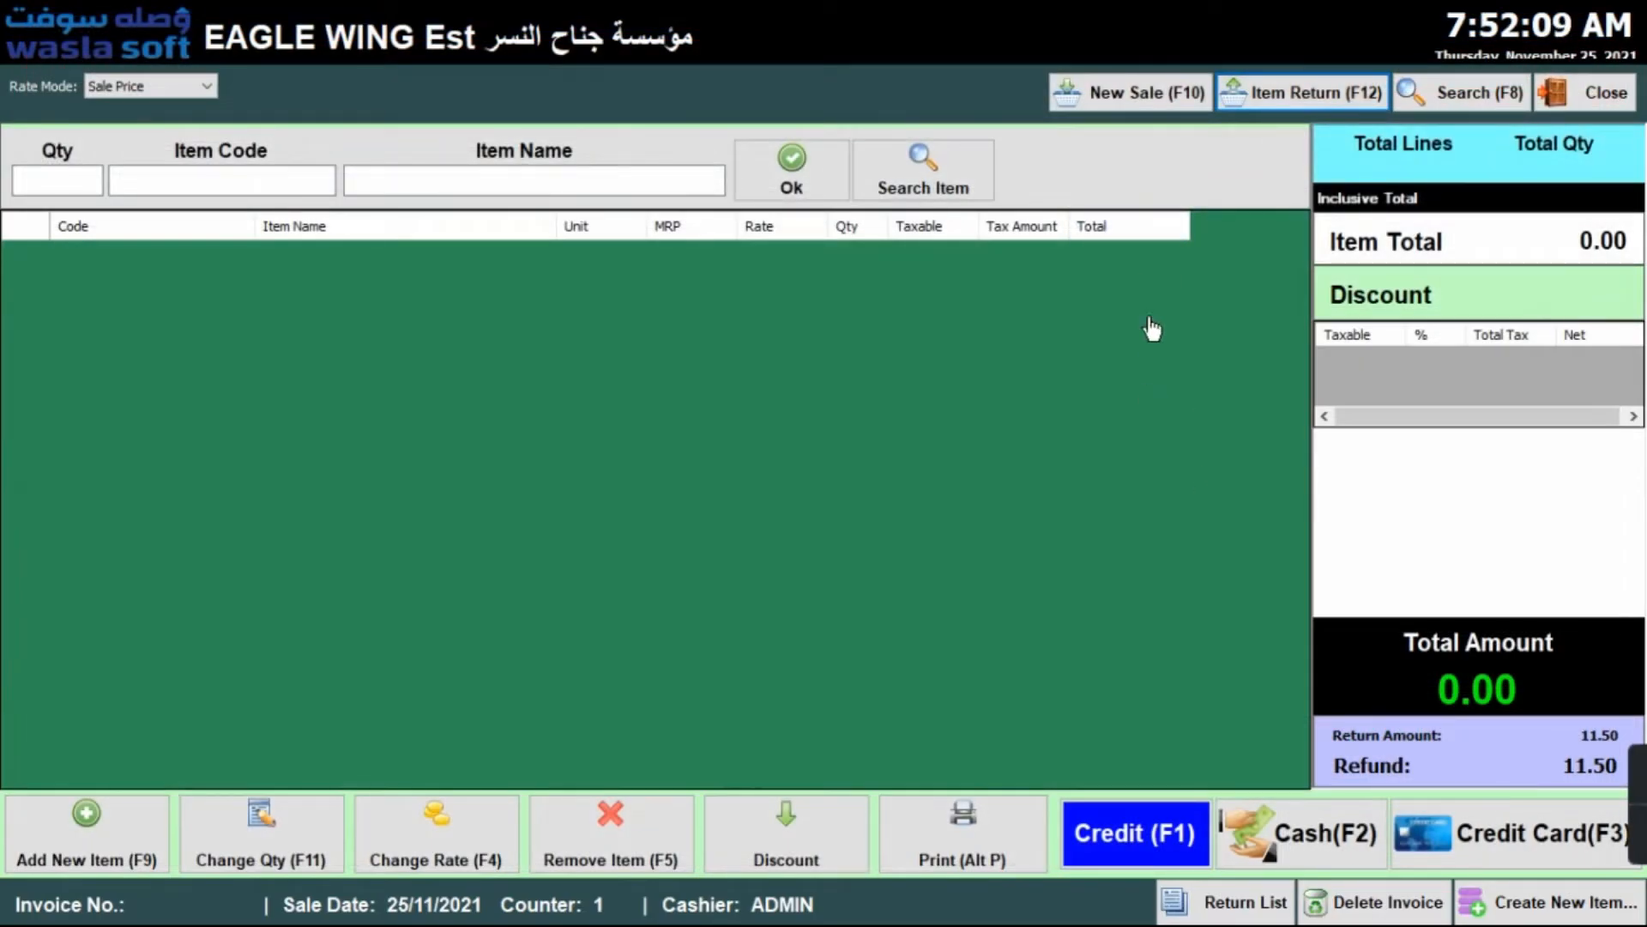
Filter the sales return list for 25/11/2021, view the saved return's details, and close the return and the list.
left_click(1260, 902)
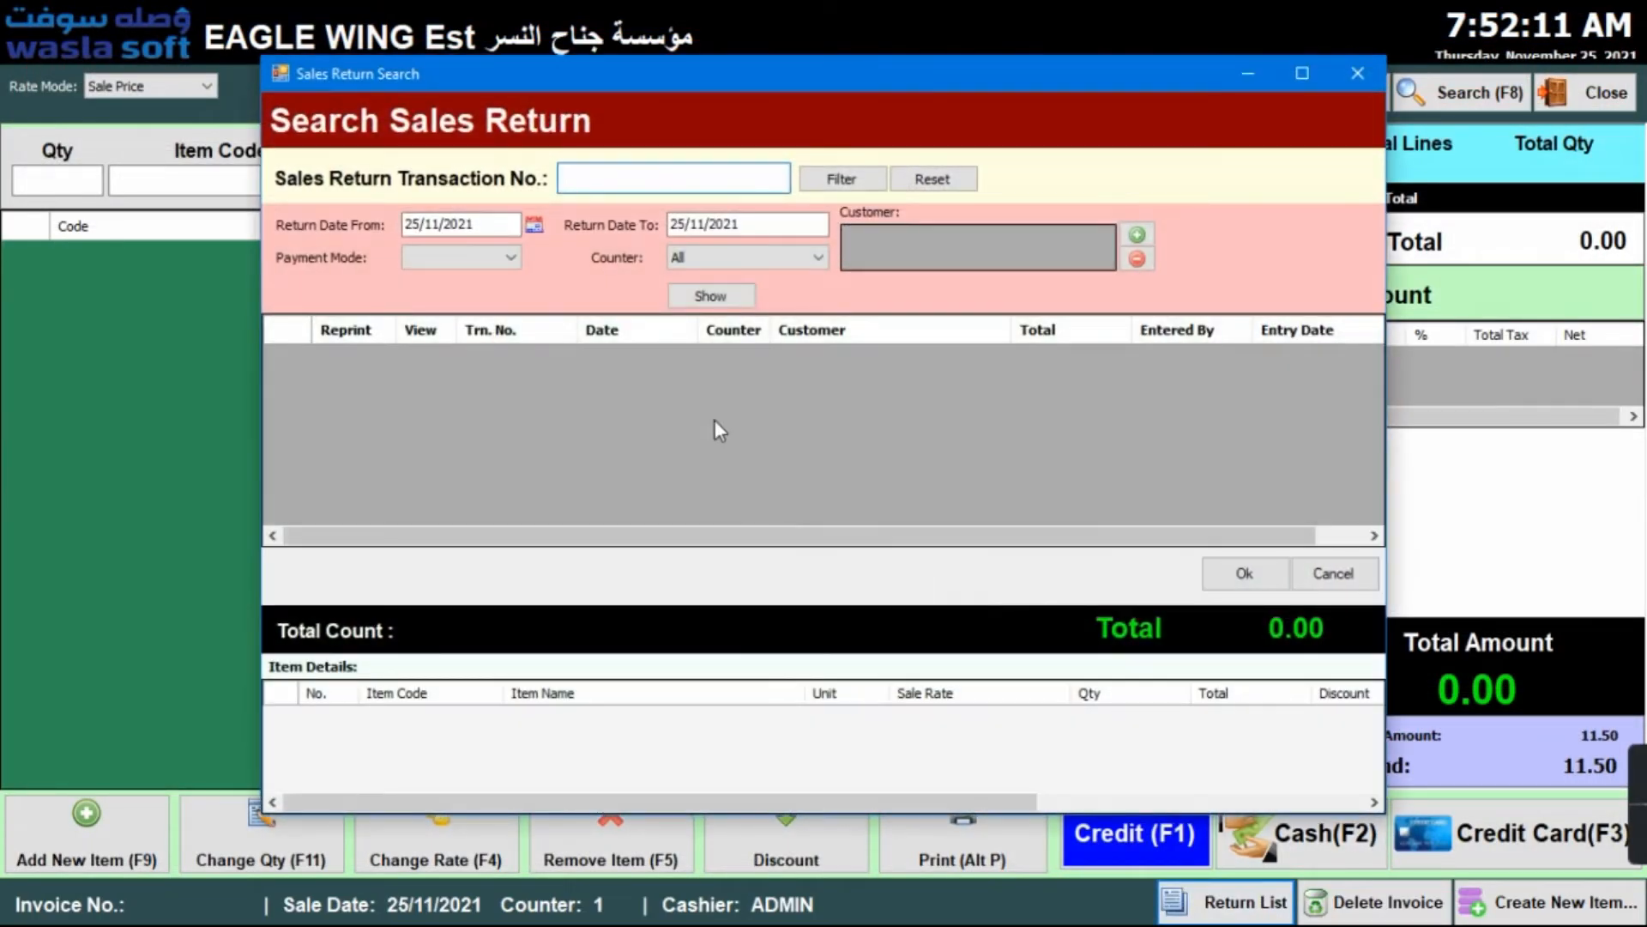
left_click(839, 182)
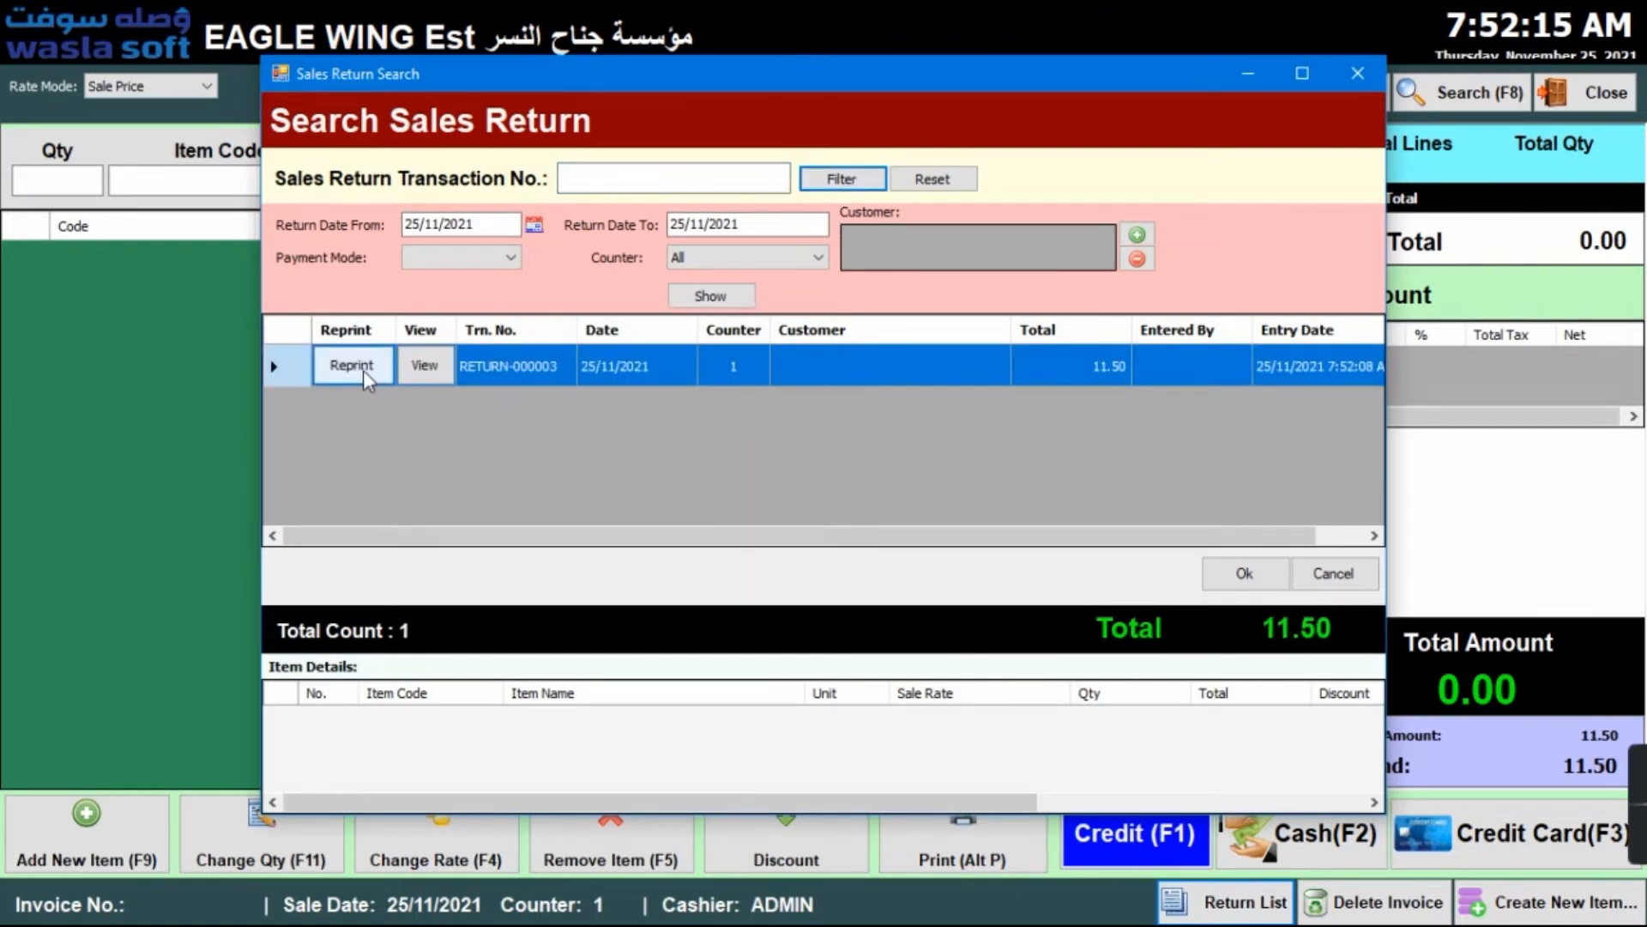
left_click(424, 366)
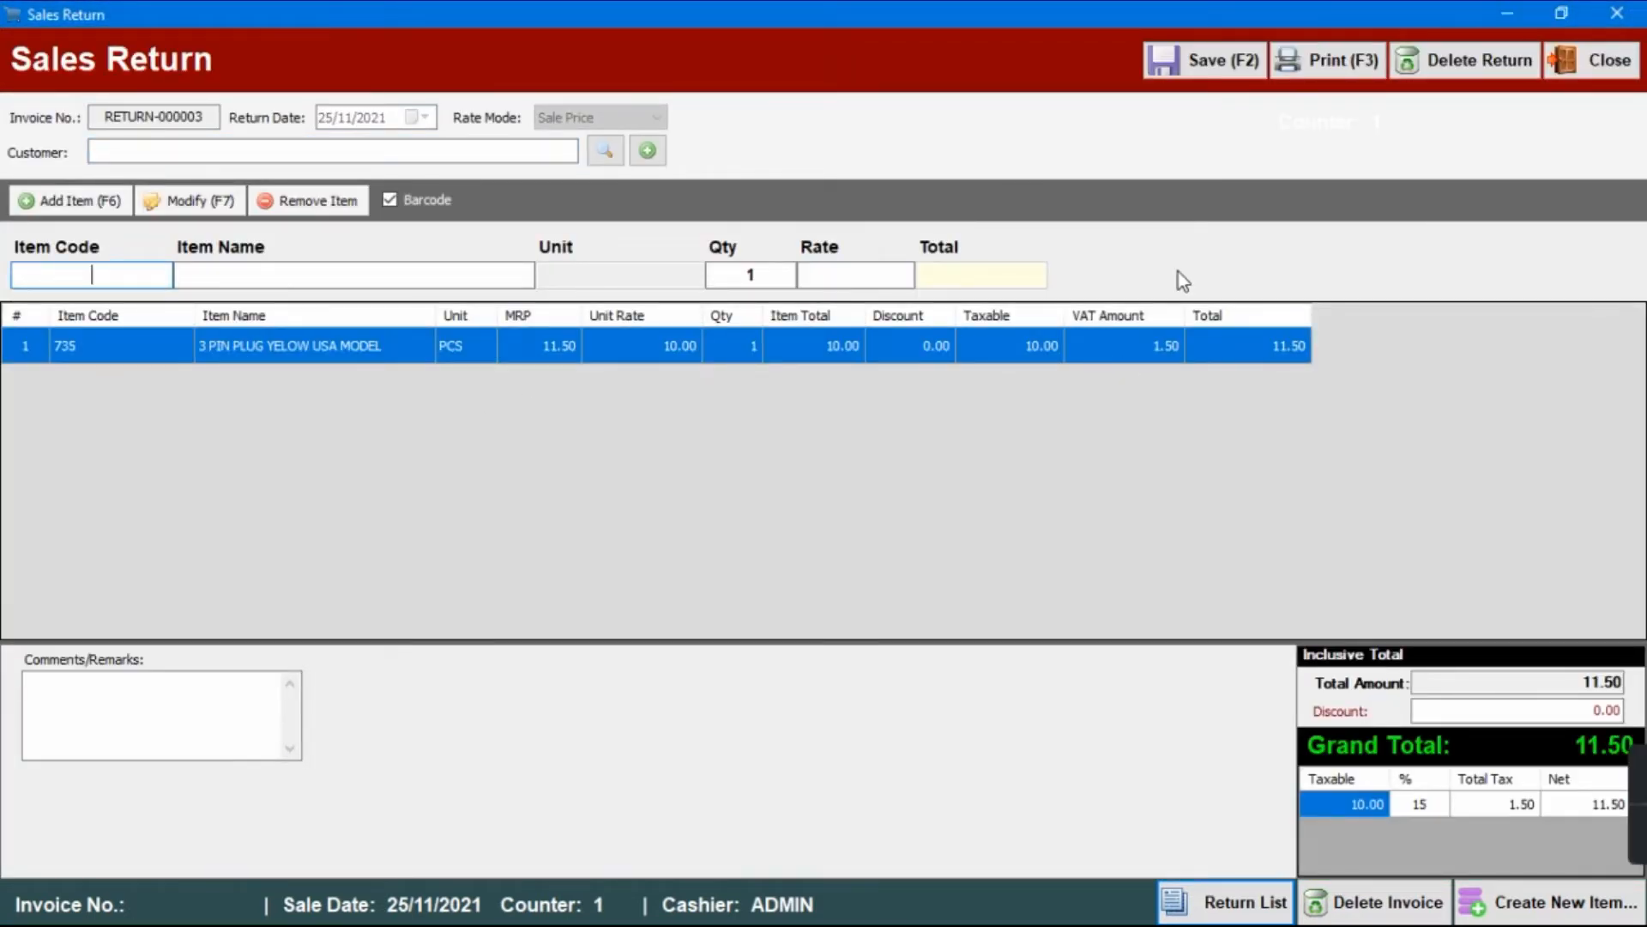
left_click(1620, 76)
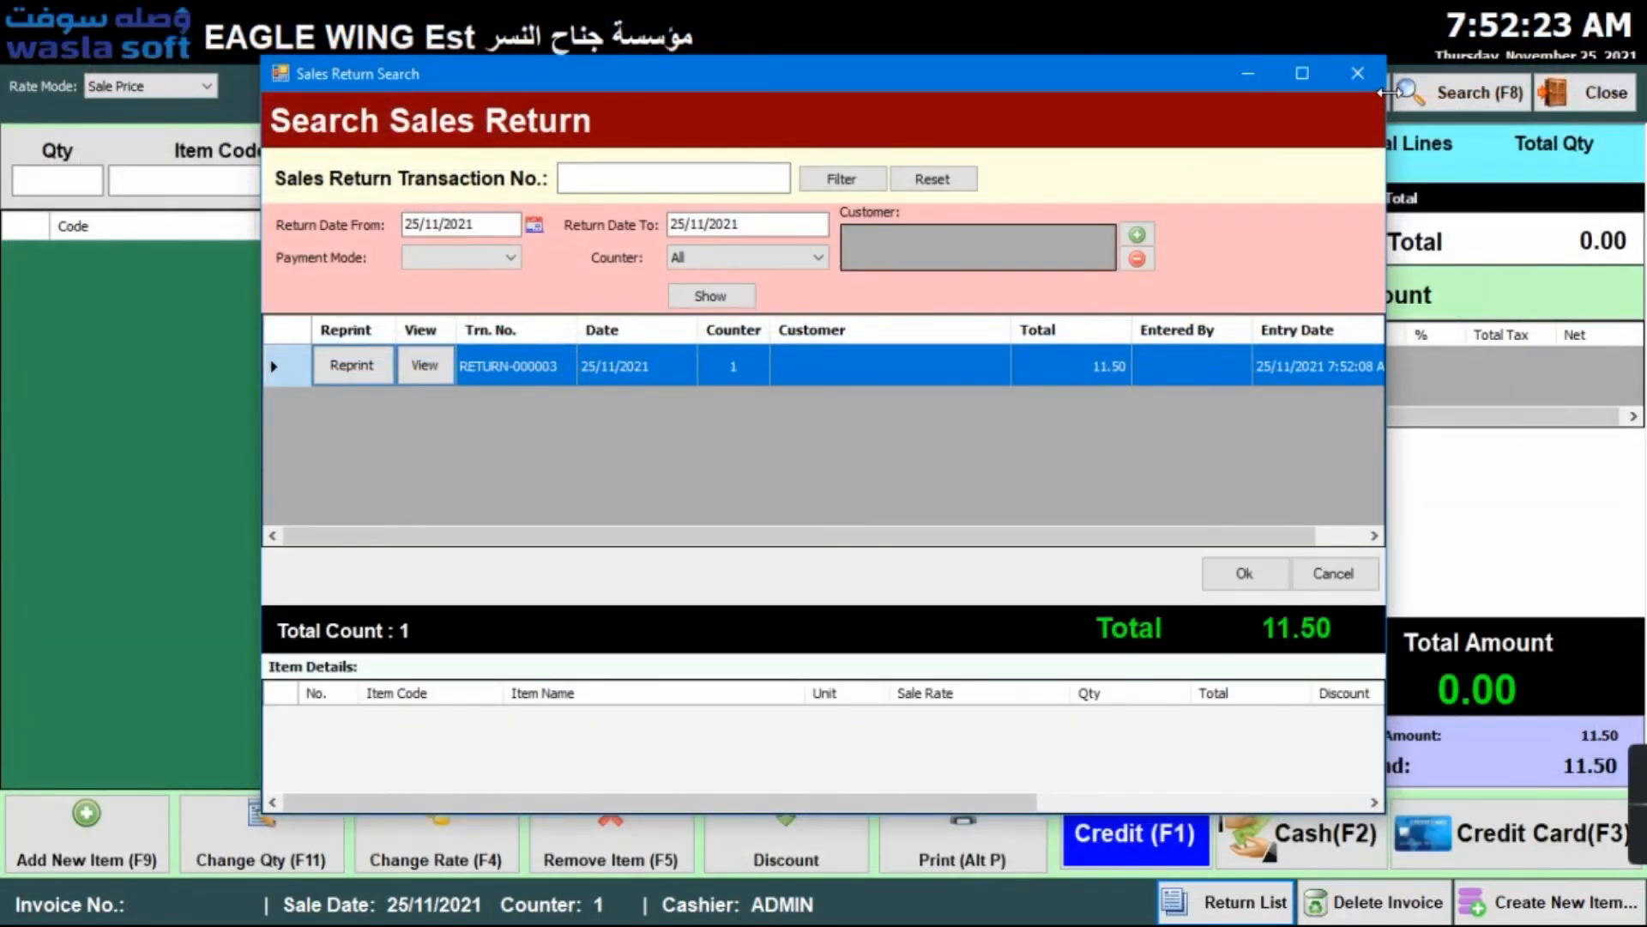
left_click(1372, 82)
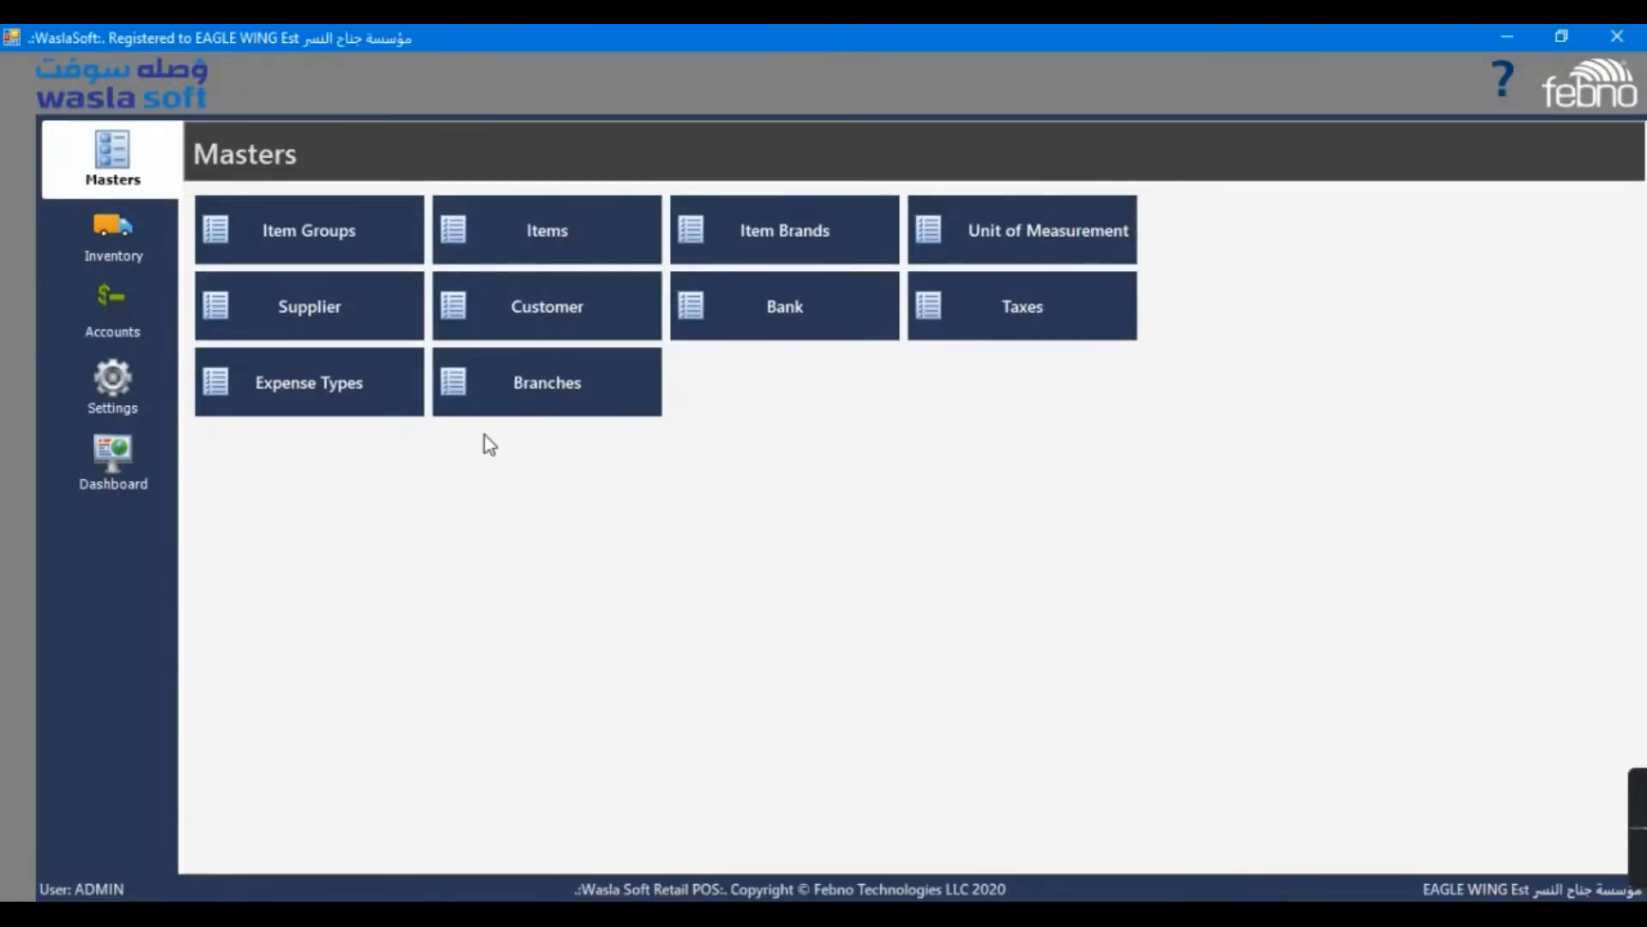
Open the master item list, load all items, and search for item names containing "set".
left_click(580, 248)
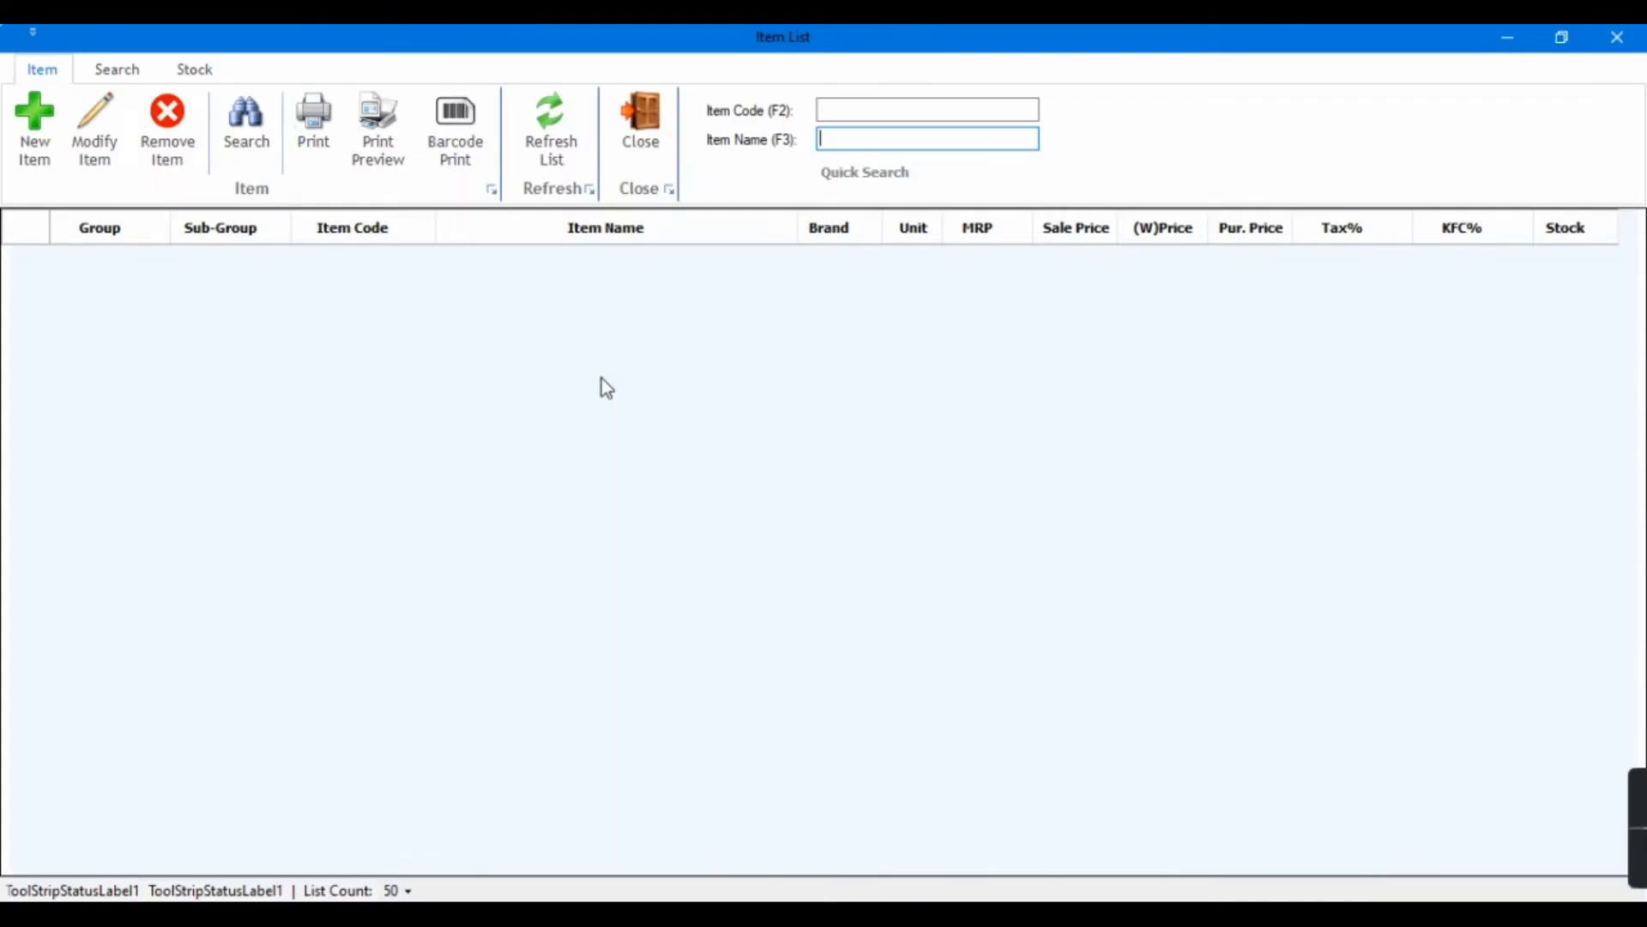
left_click(552, 137)
left_click(542, 408)
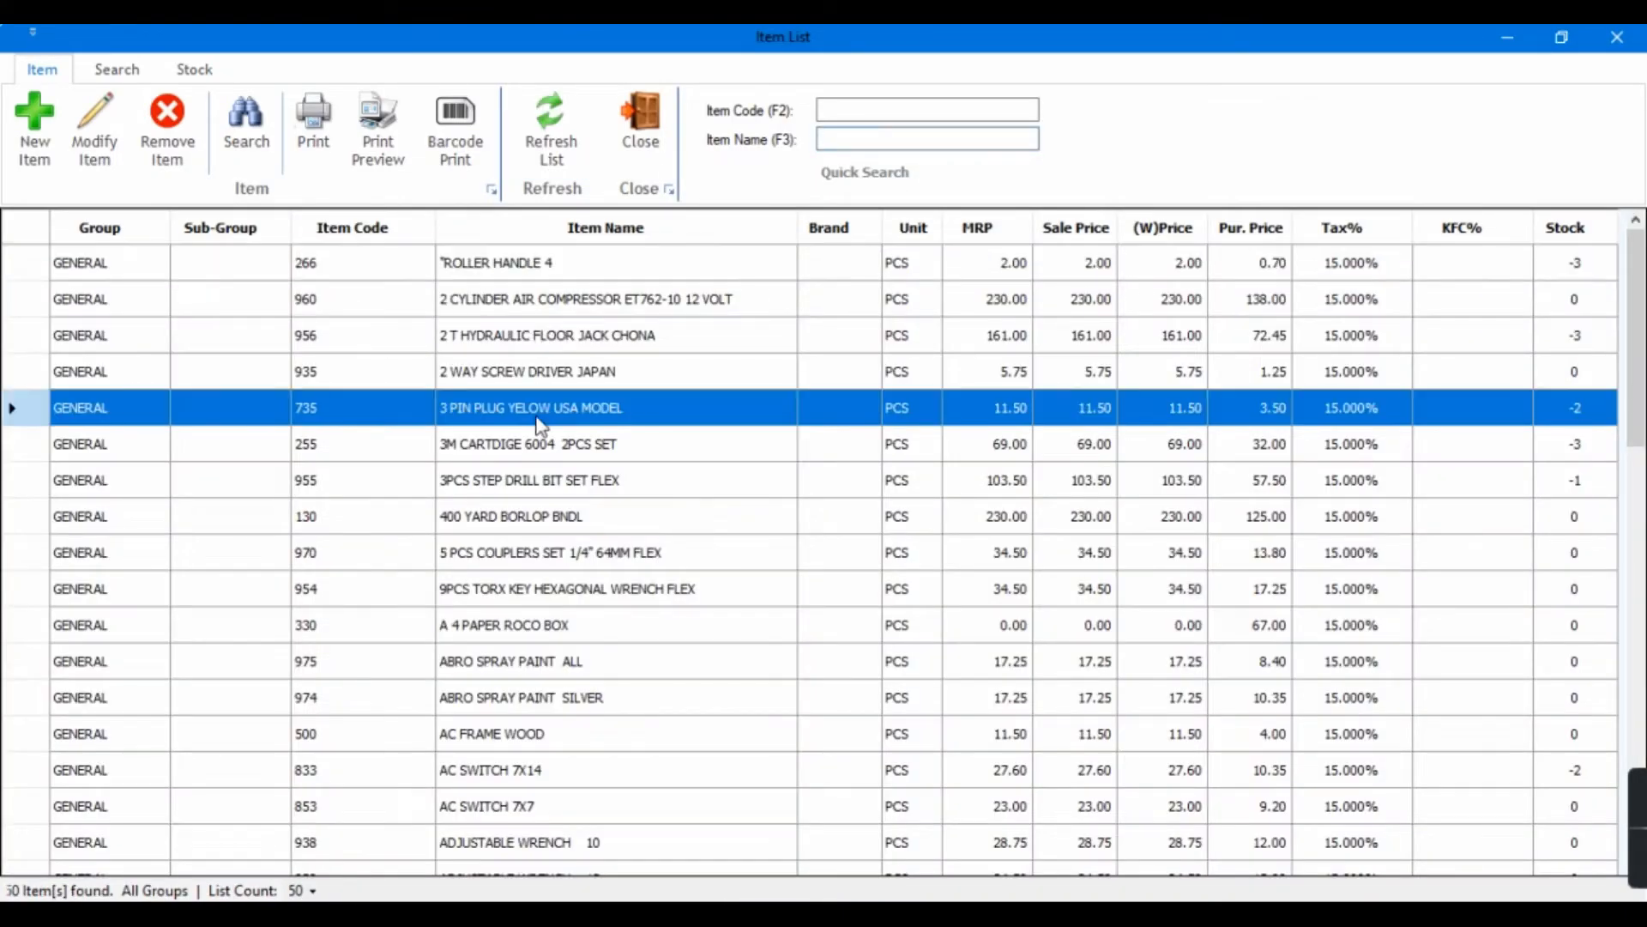
left_click(552, 137)
left_click(862, 109)
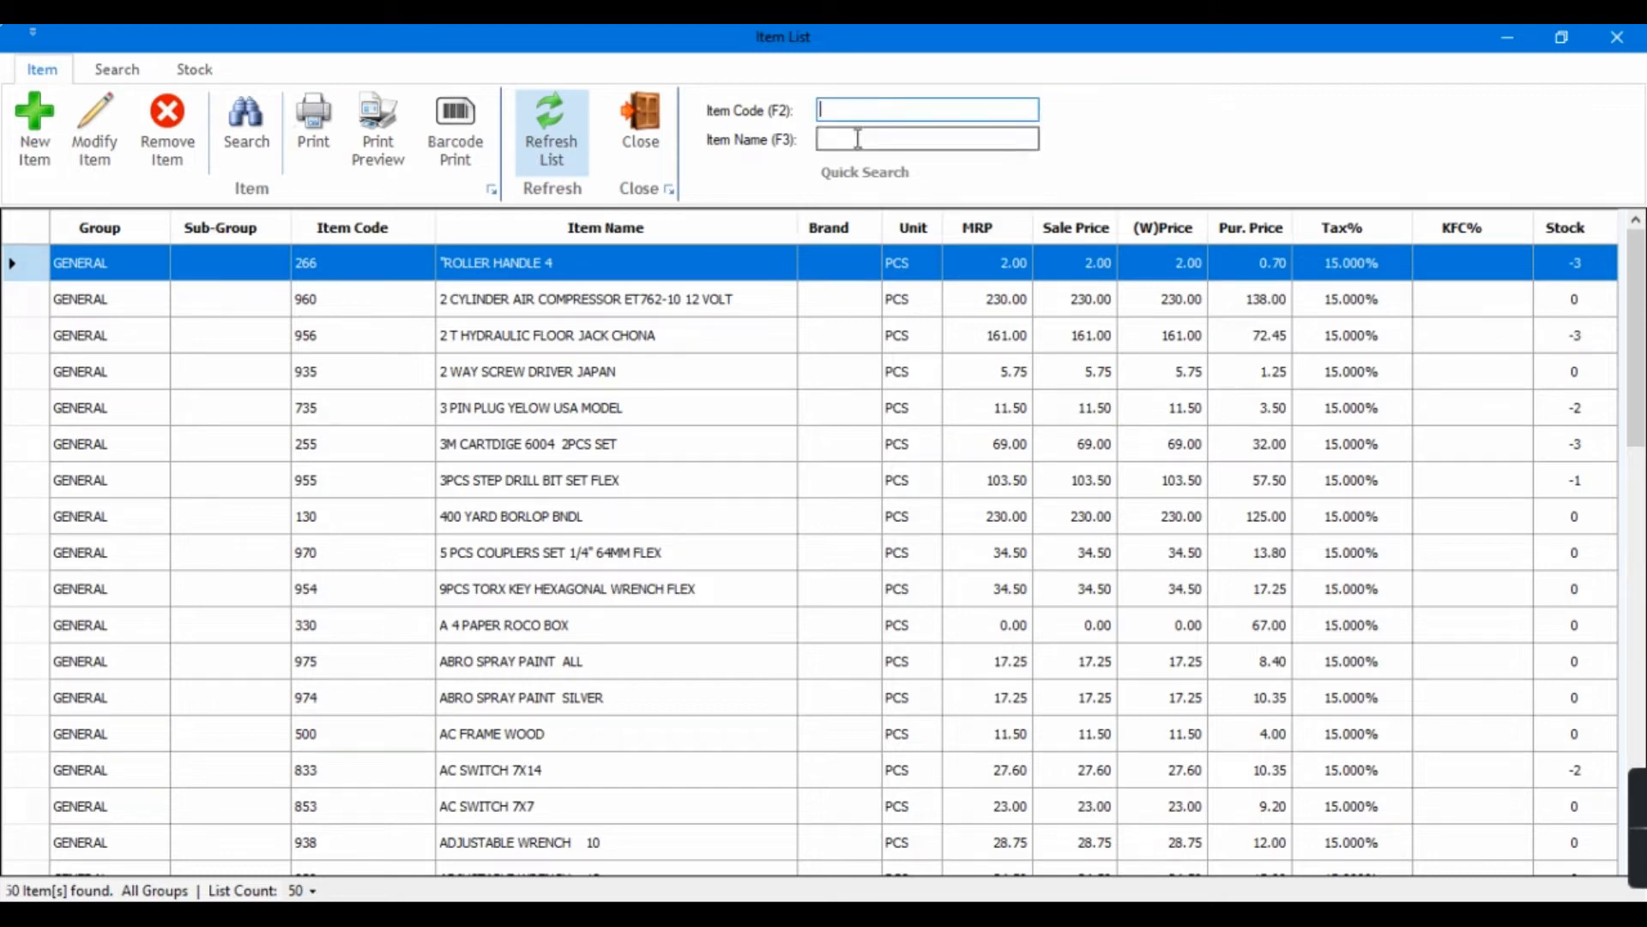
left_click(858, 137)
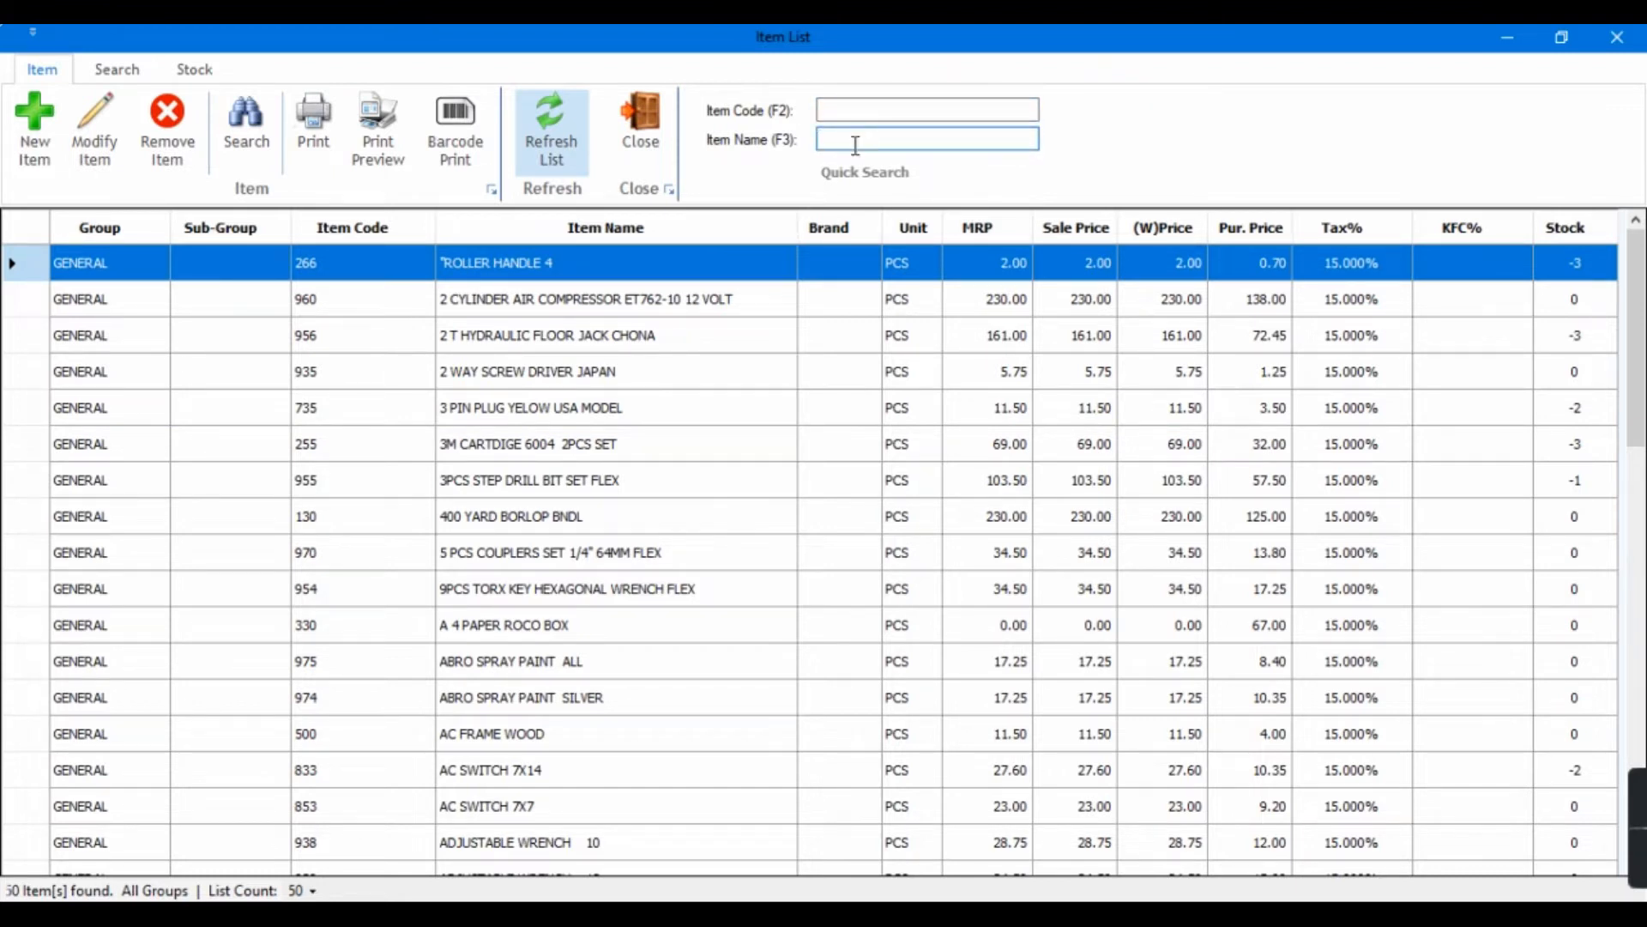
type("set")
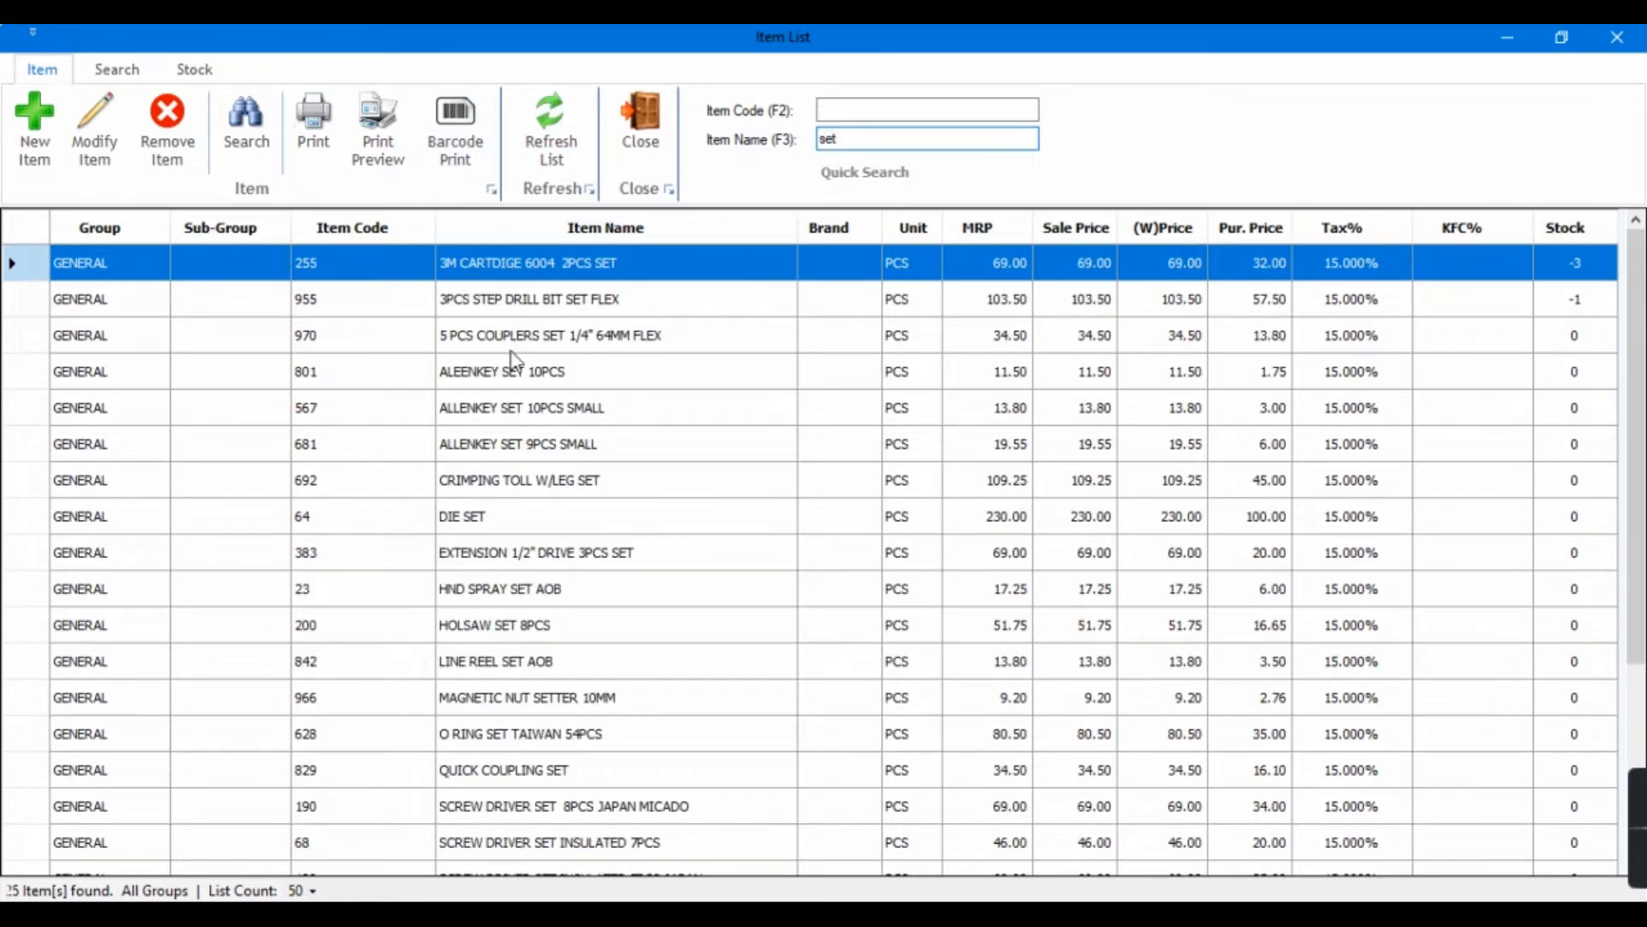
Start a new item in the GENERAL group and check its sub-group choices.
left_click(39, 168)
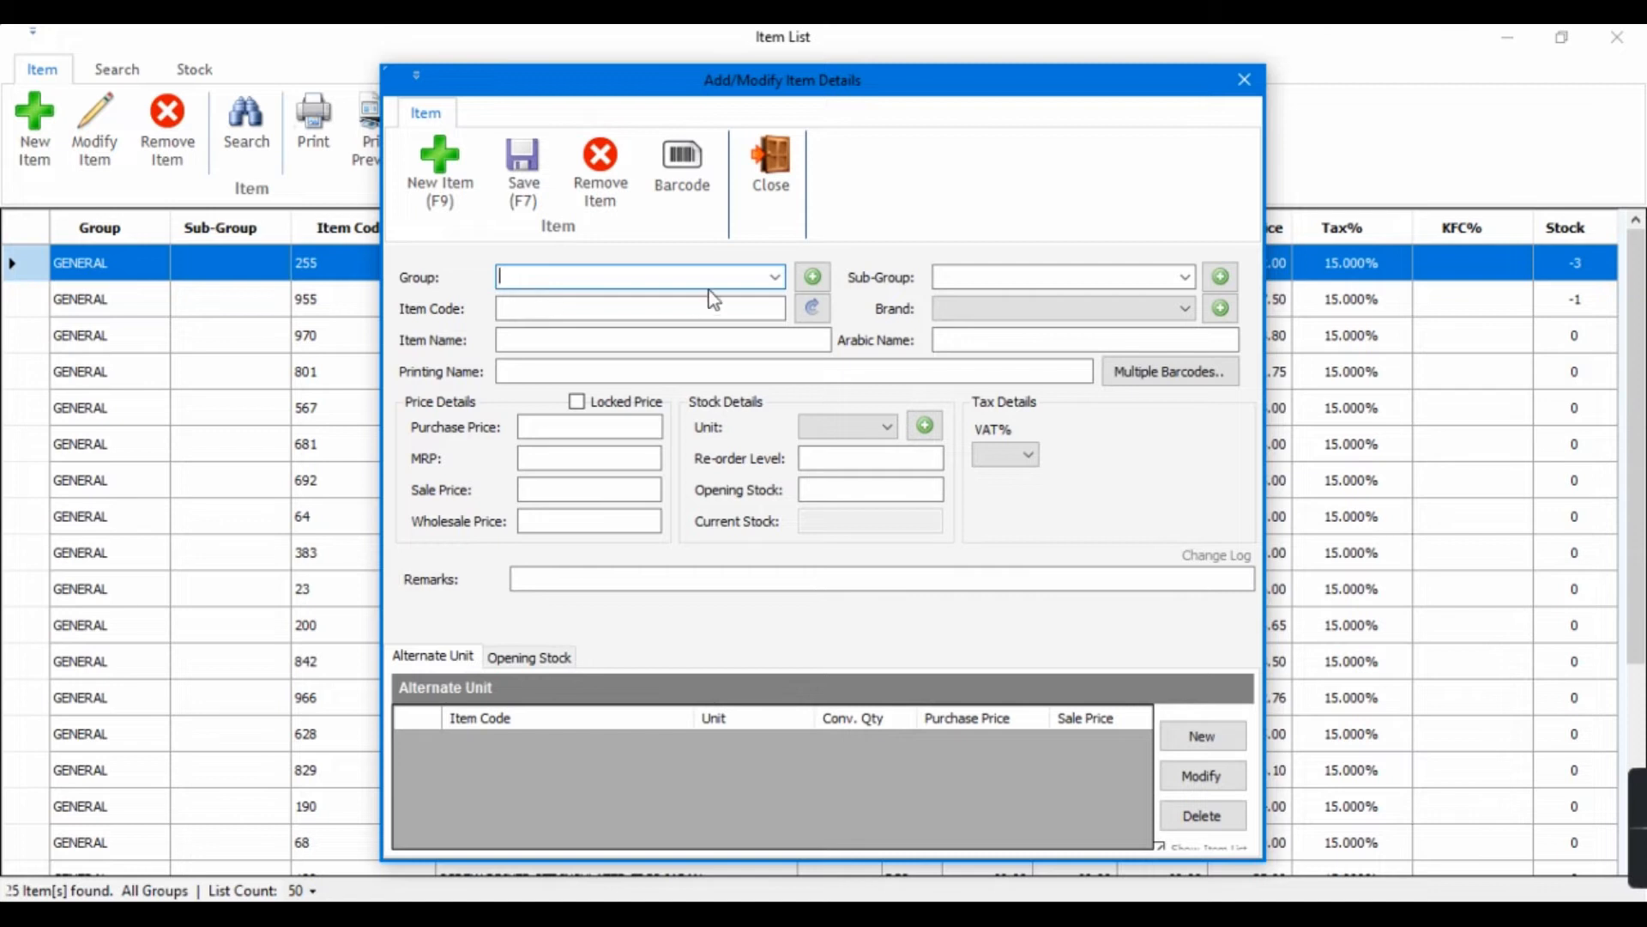
left_click(776, 278)
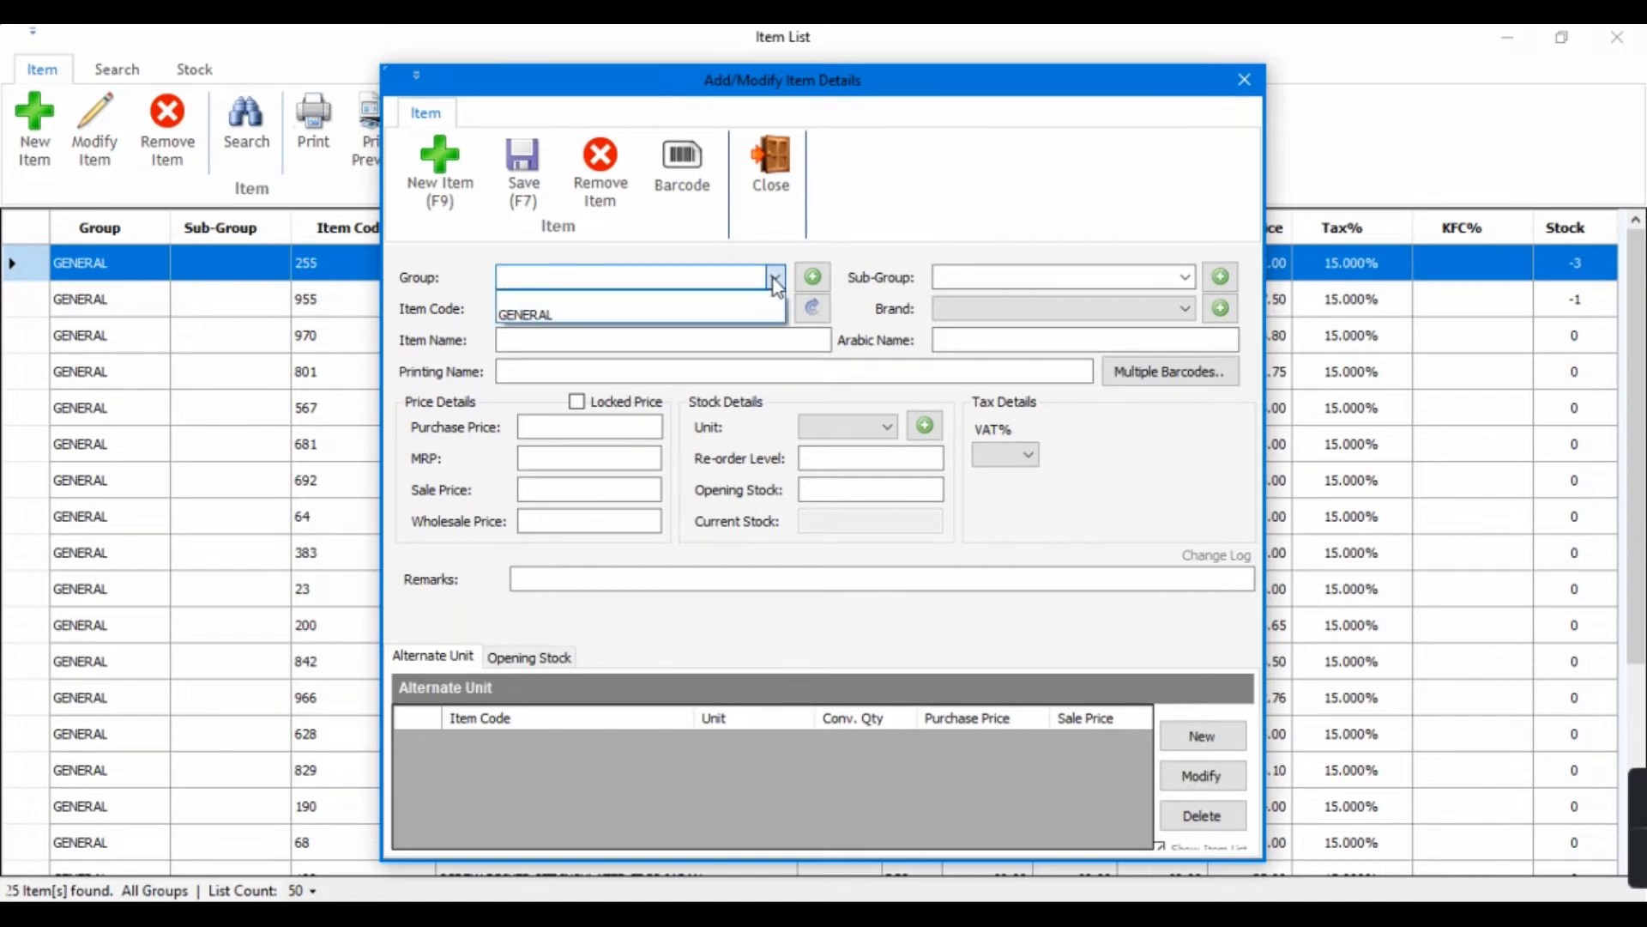
left_click(562, 314)
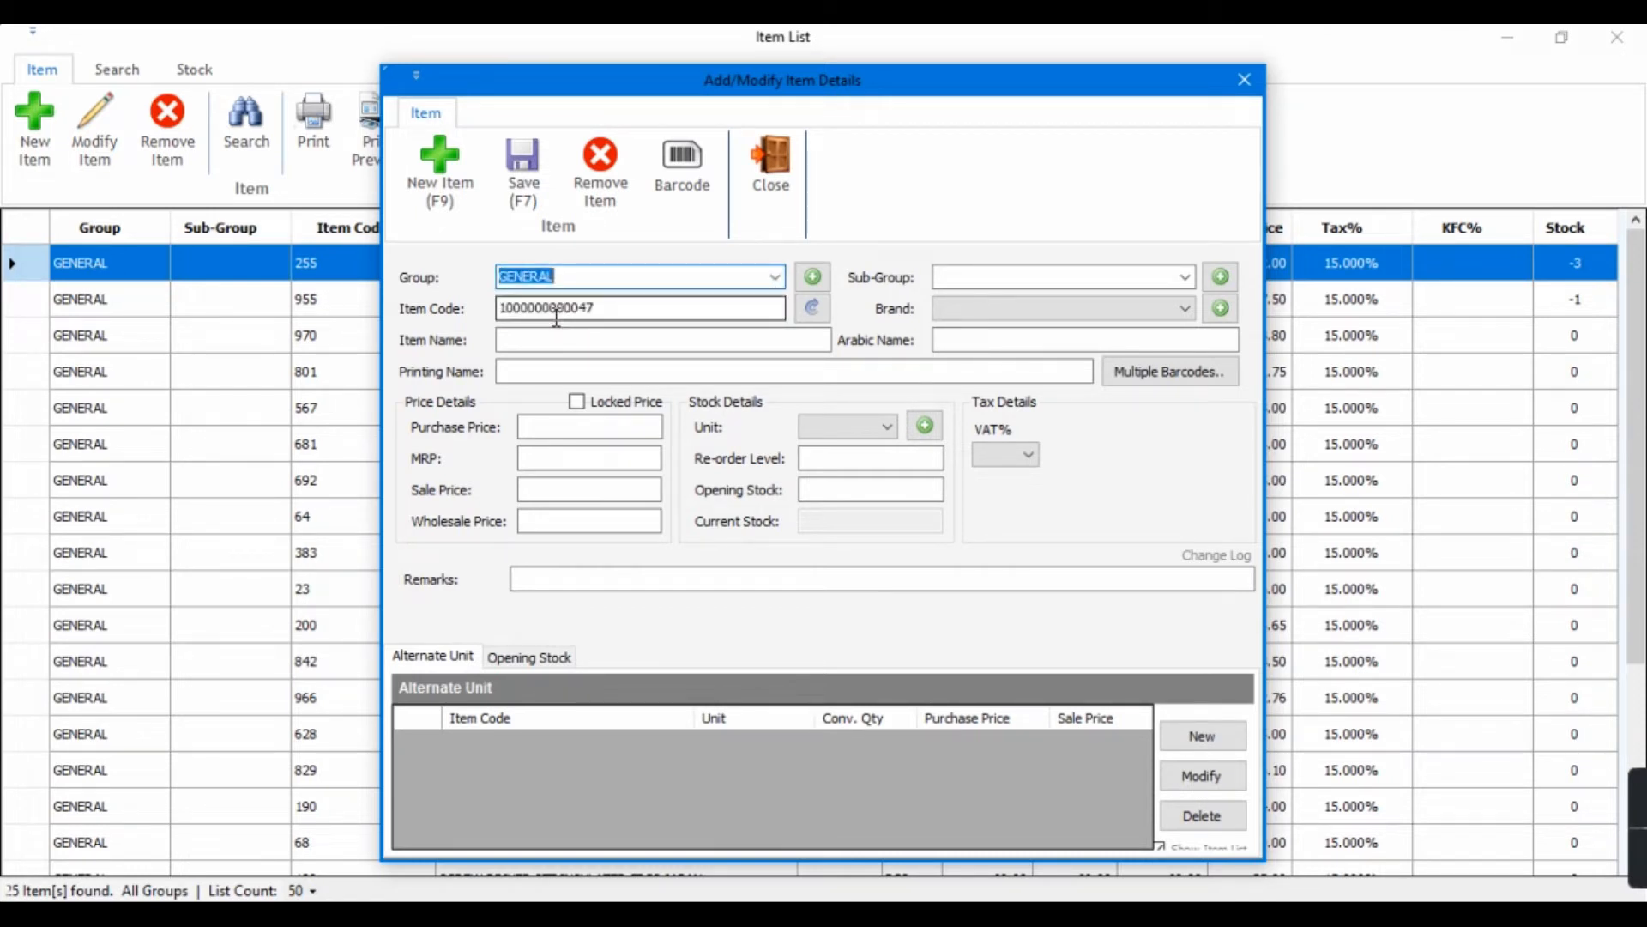
left_click(1184, 276)
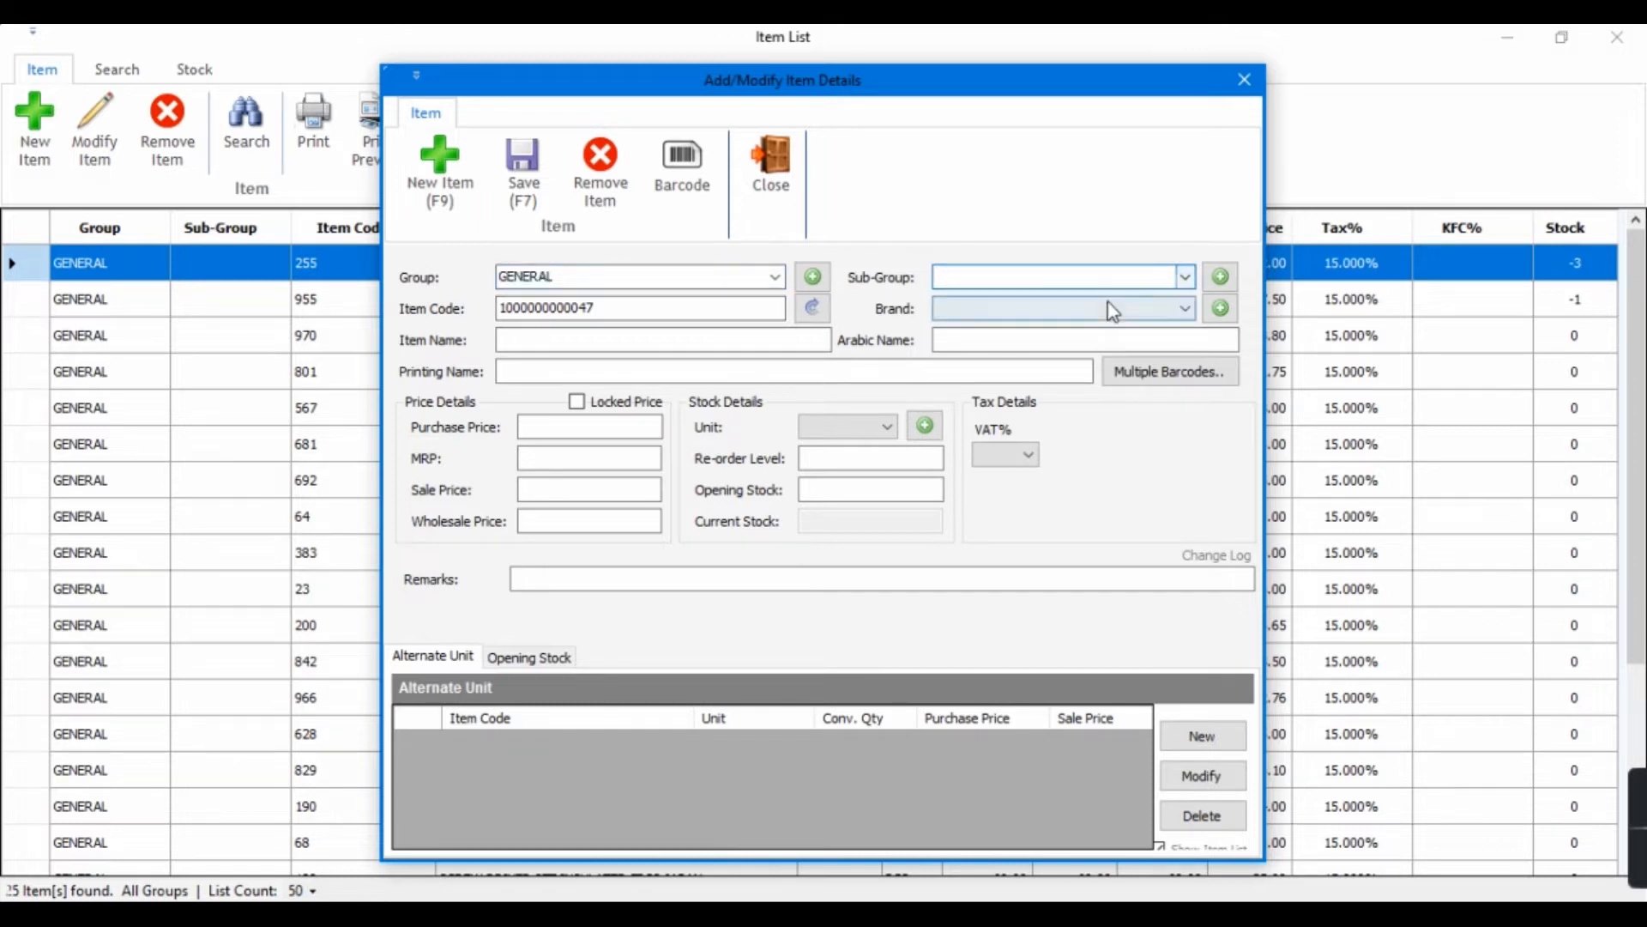
Review the existing item groups, open the form for adding a group, and close it without saving.
left_click(674, 276)
left_click(775, 276)
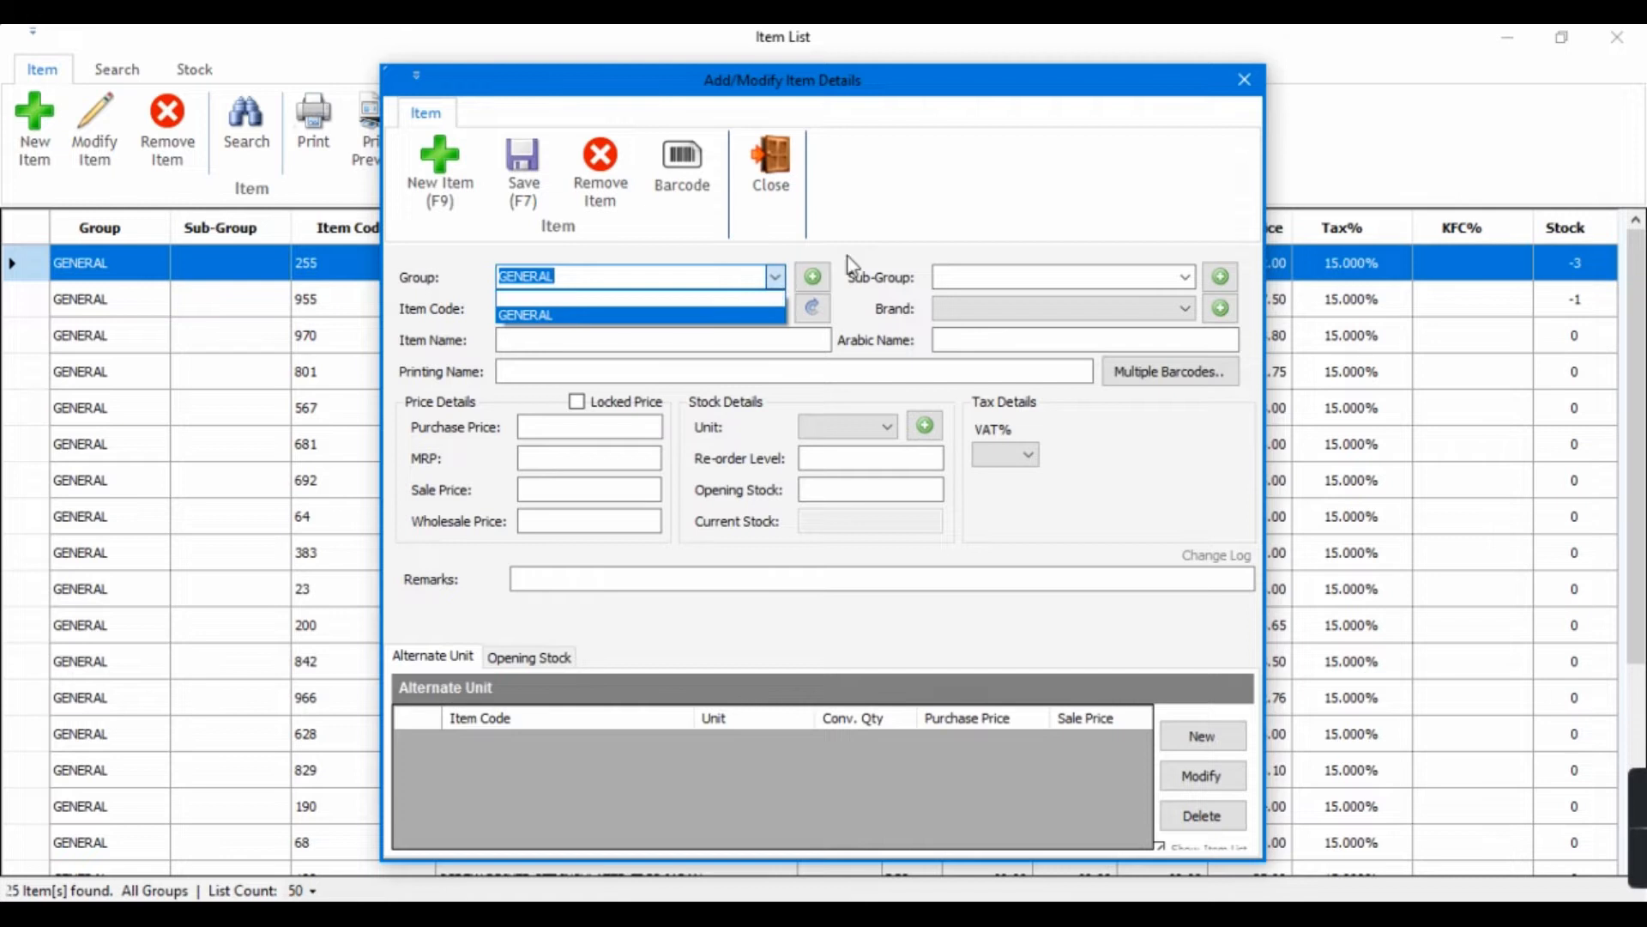
left_click(851, 250)
left_click(813, 281)
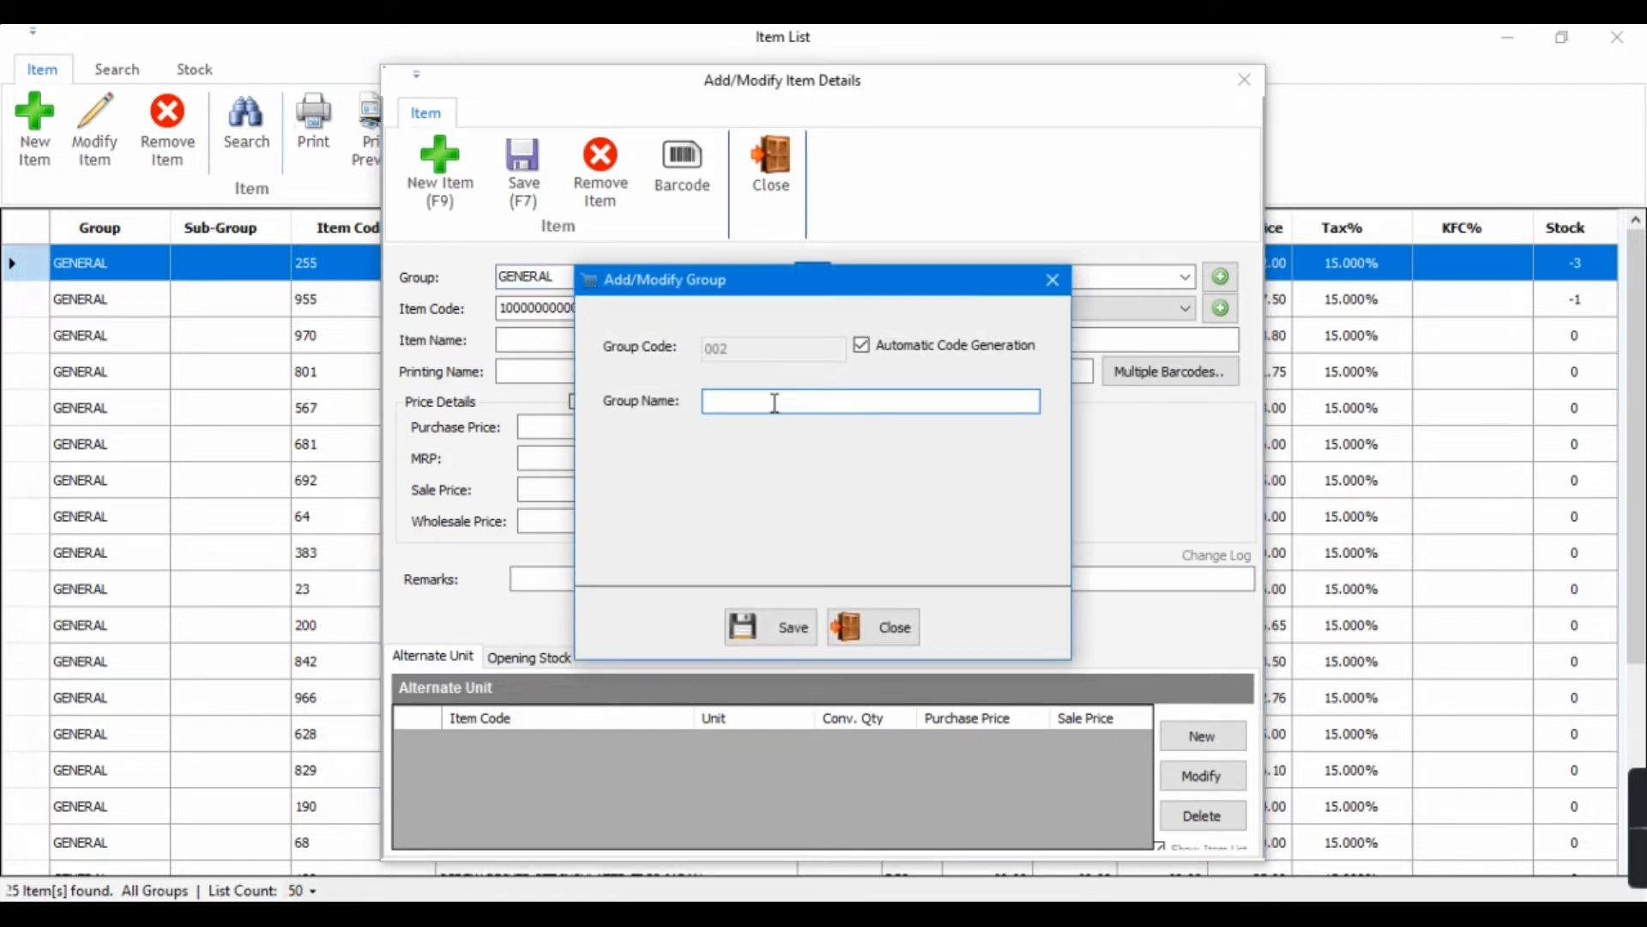
left_click(868, 628)
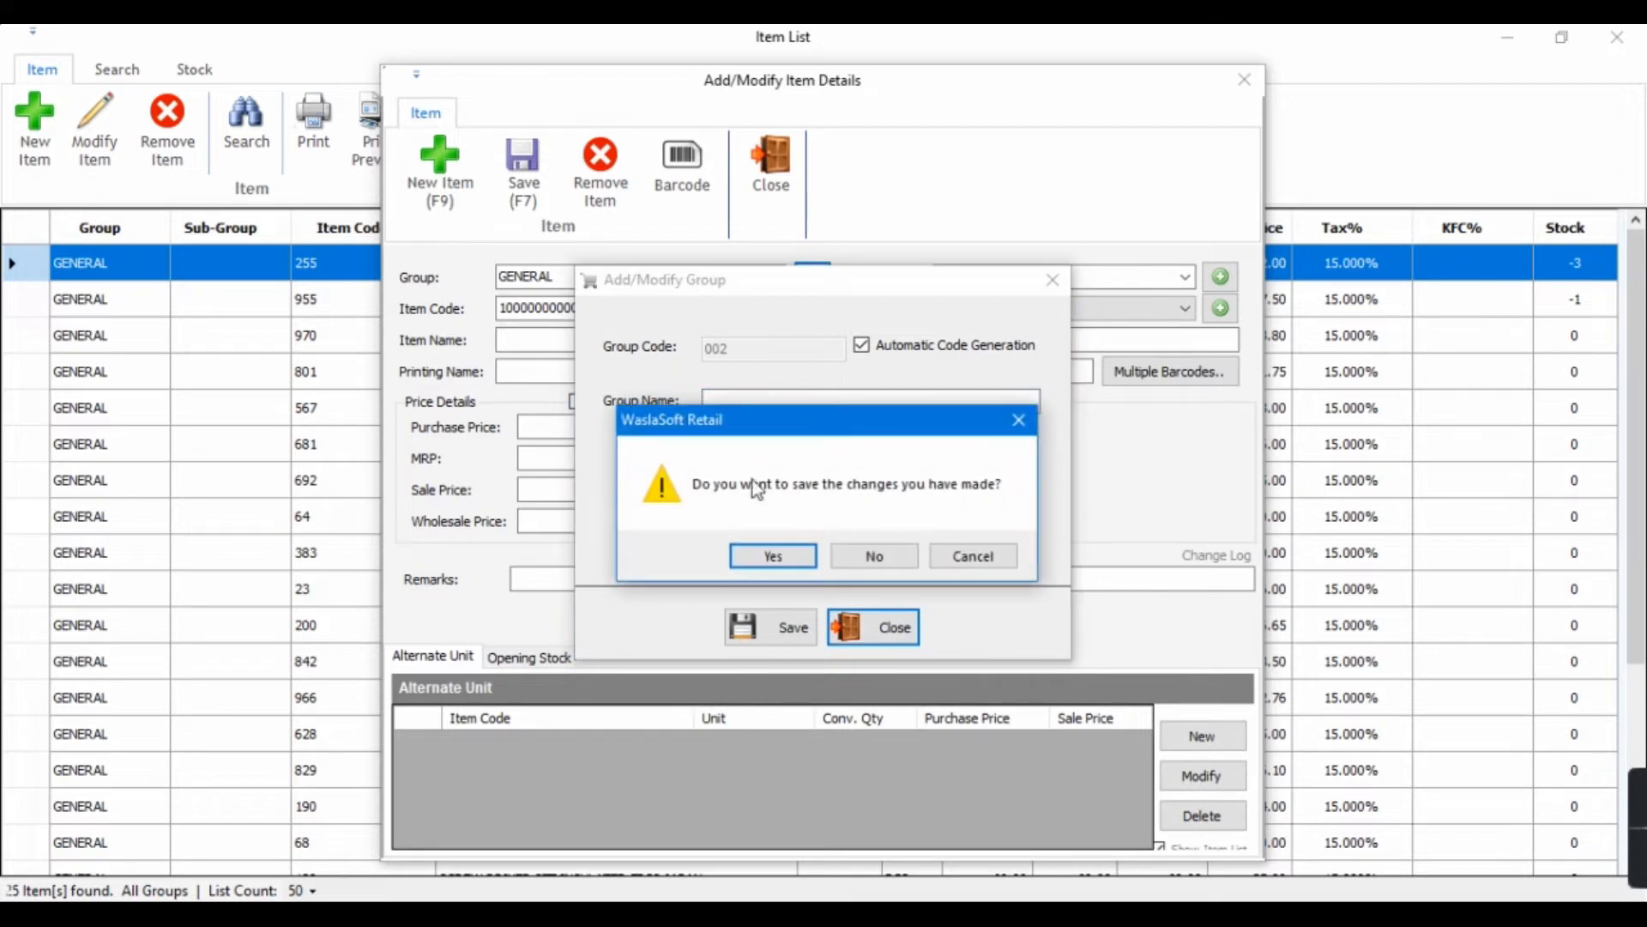
left_click(869, 554)
Reselect GENERAL as the new item's group and have its item code generated automatically.
left_click(776, 279)
left_click(637, 313)
left_click(594, 311)
left_click_drag(593, 312, 491, 311)
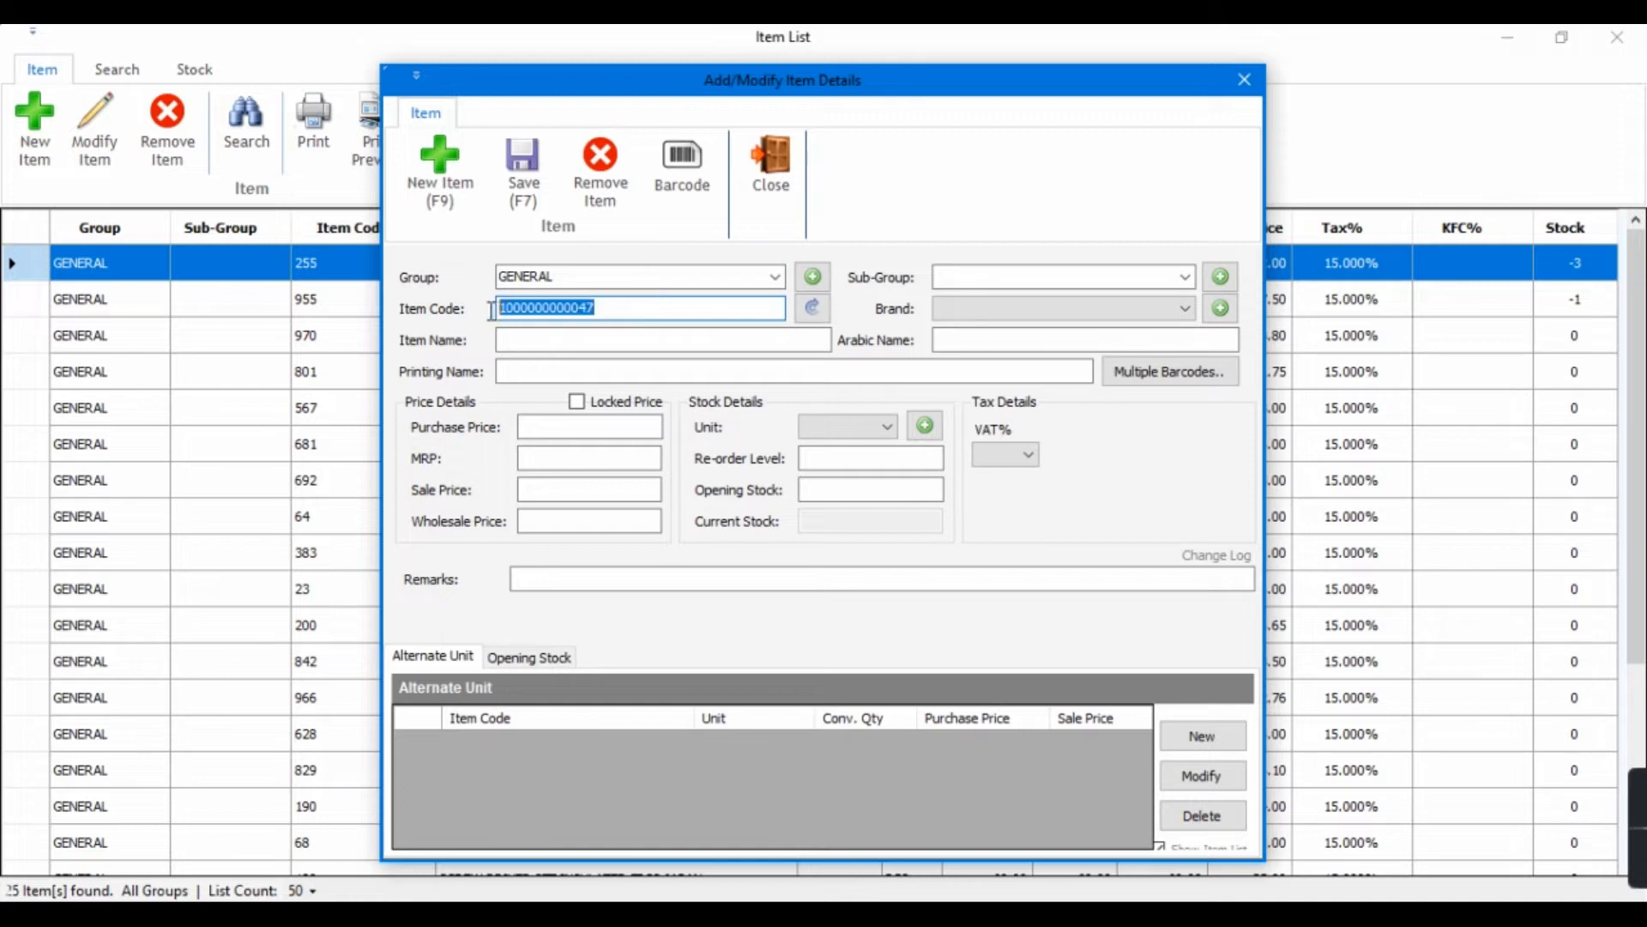
left_click(629, 310)
left_click(811, 309)
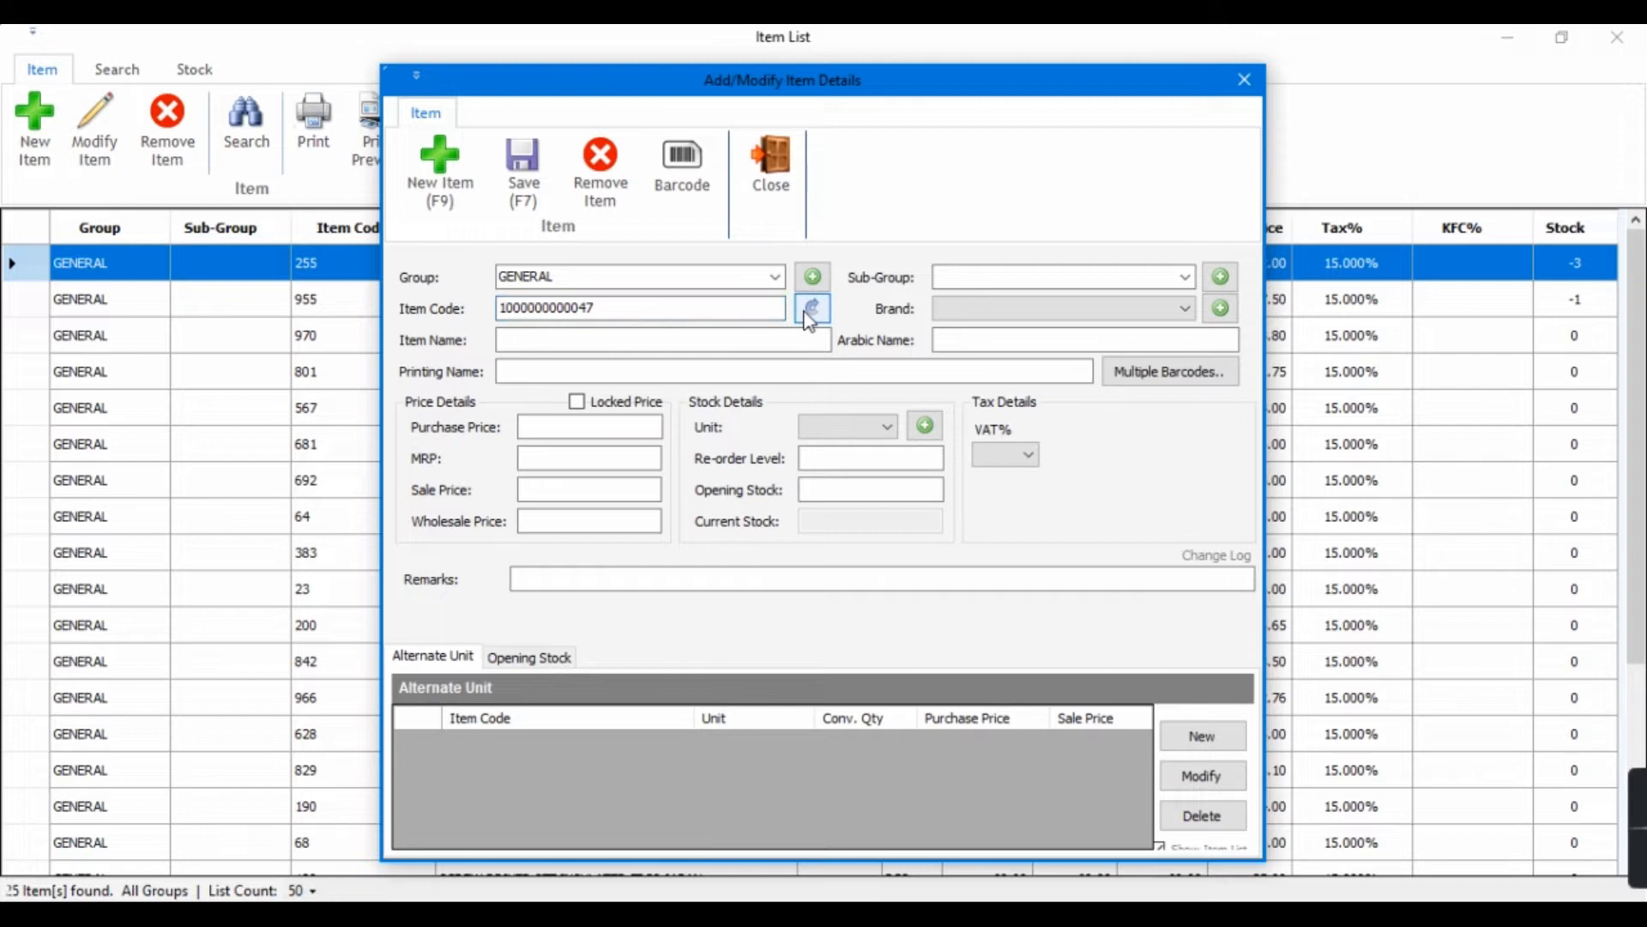
Name the new item "Item Name 1" and set its printing name to "Item Name".
left_click(623, 339)
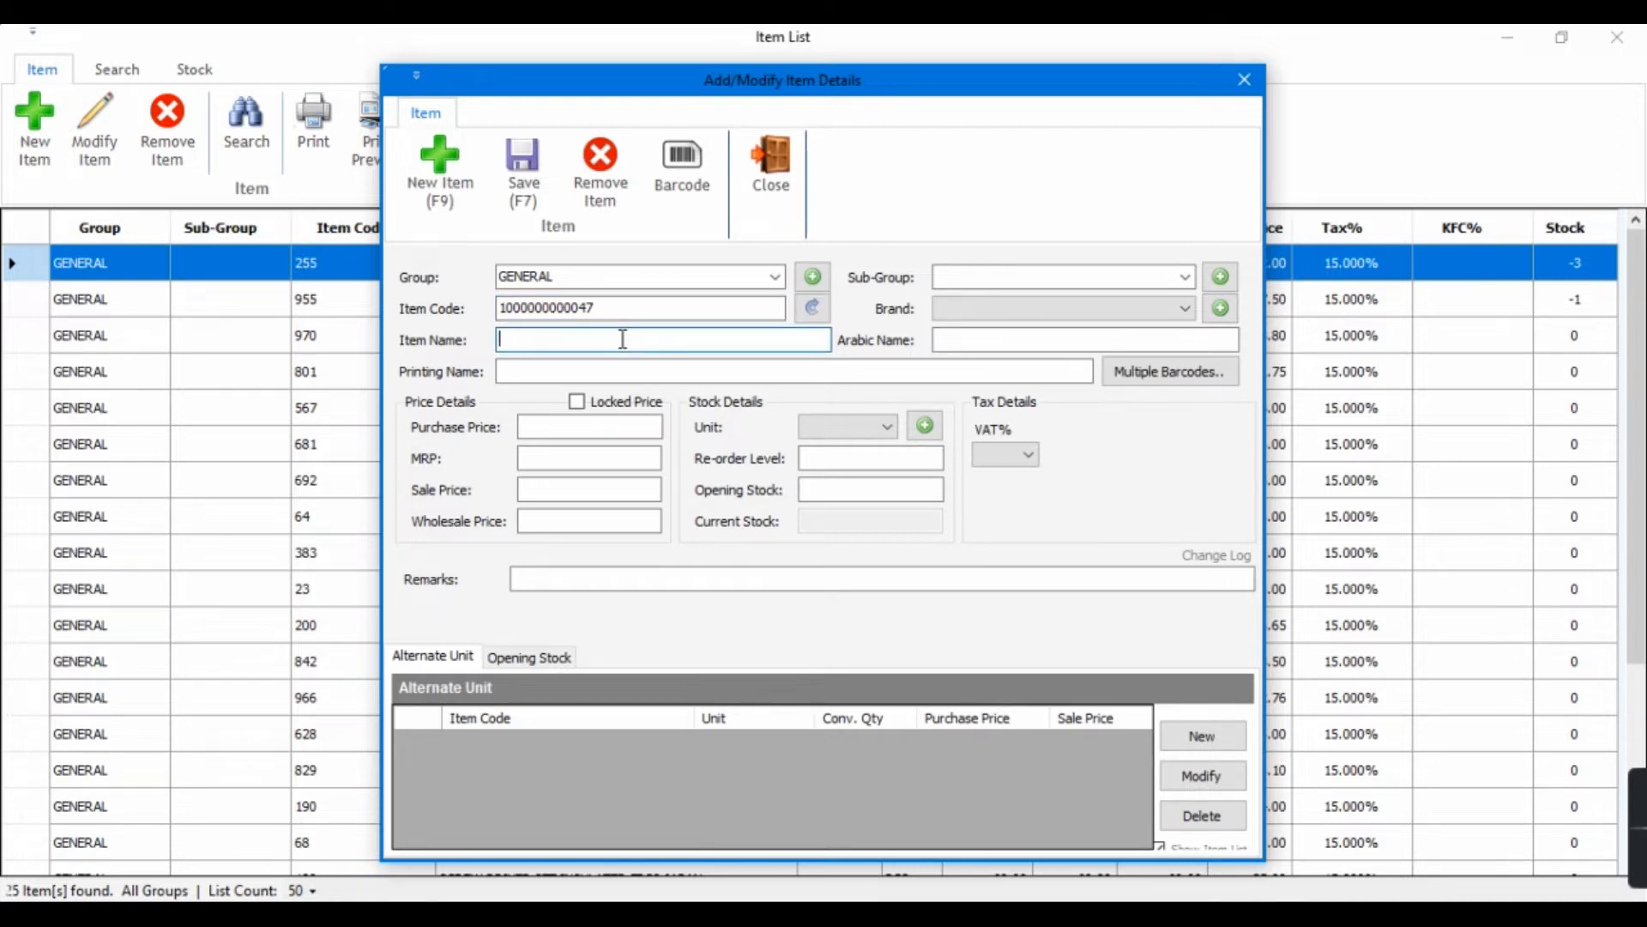
type("It")
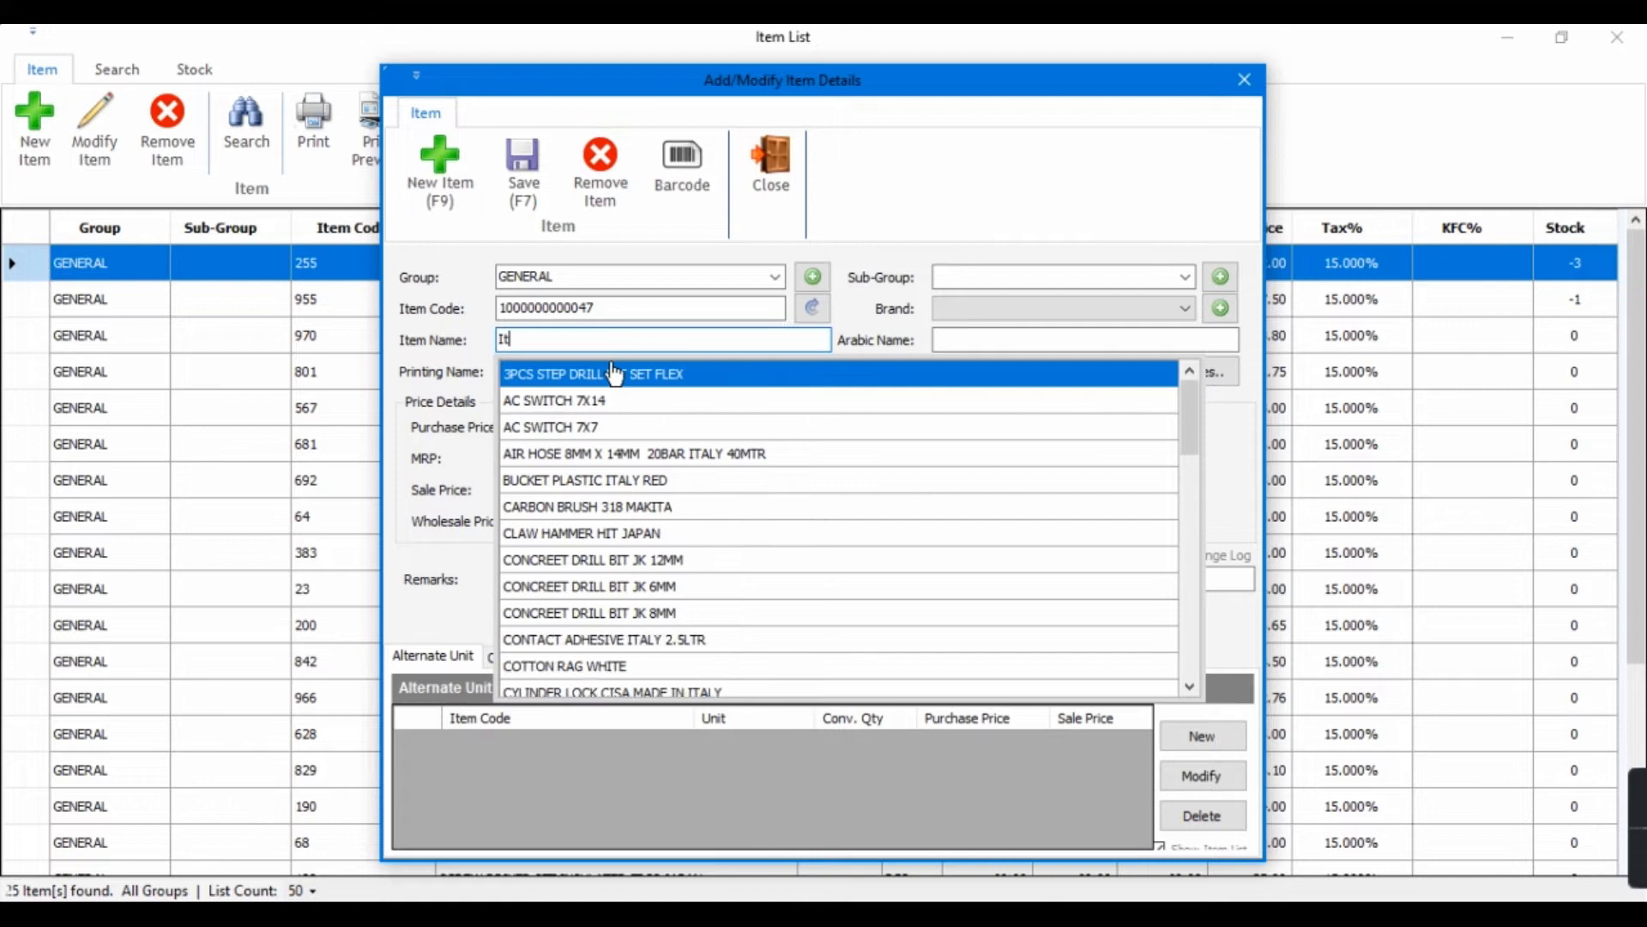
type("em Nm")
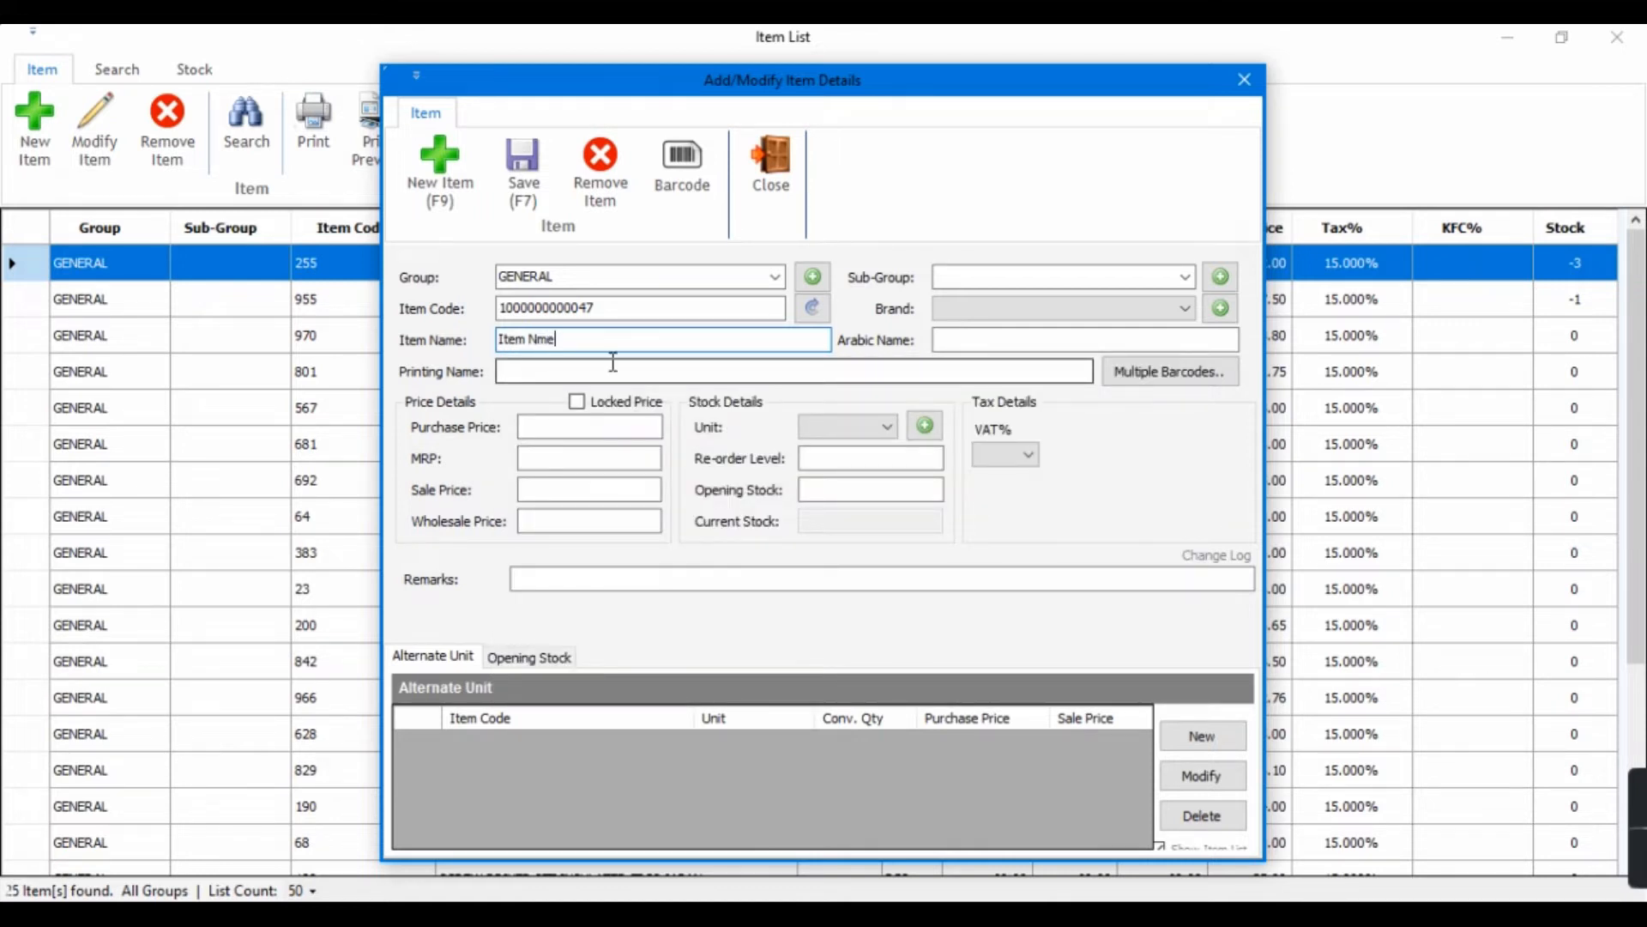
type("ame 1")
left_click(615, 369)
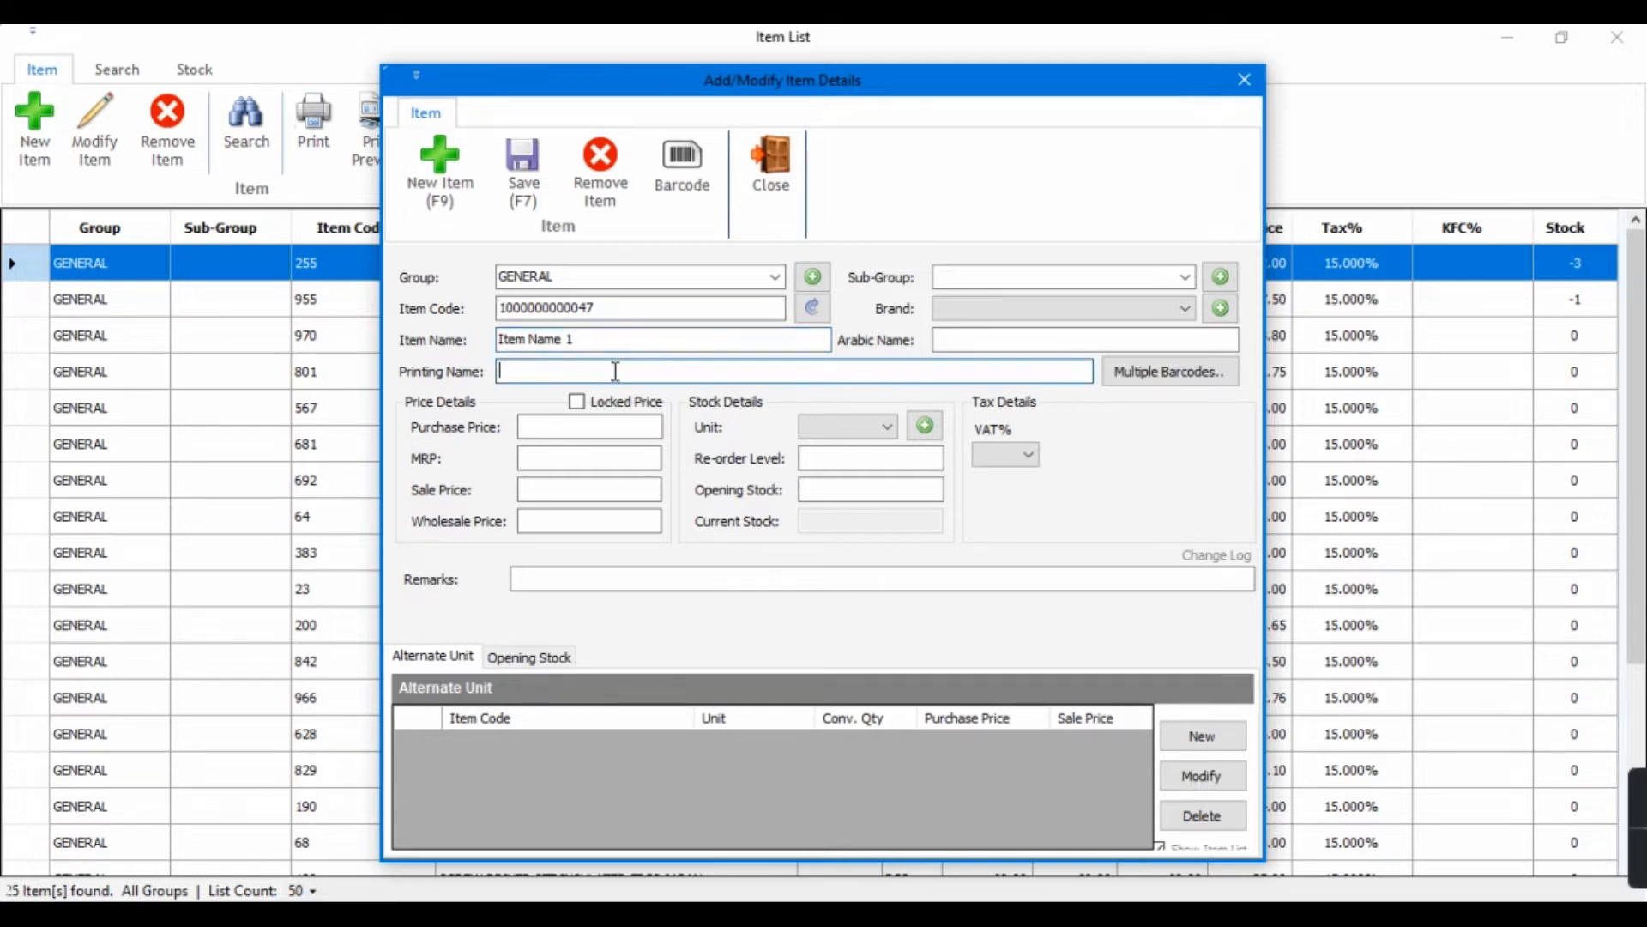
type("Printing")
double_click(615, 371)
type("Item")
Set the new item's brand to STANLEY and enter an Arabic name in Arabic script.
left_click(1059, 317)
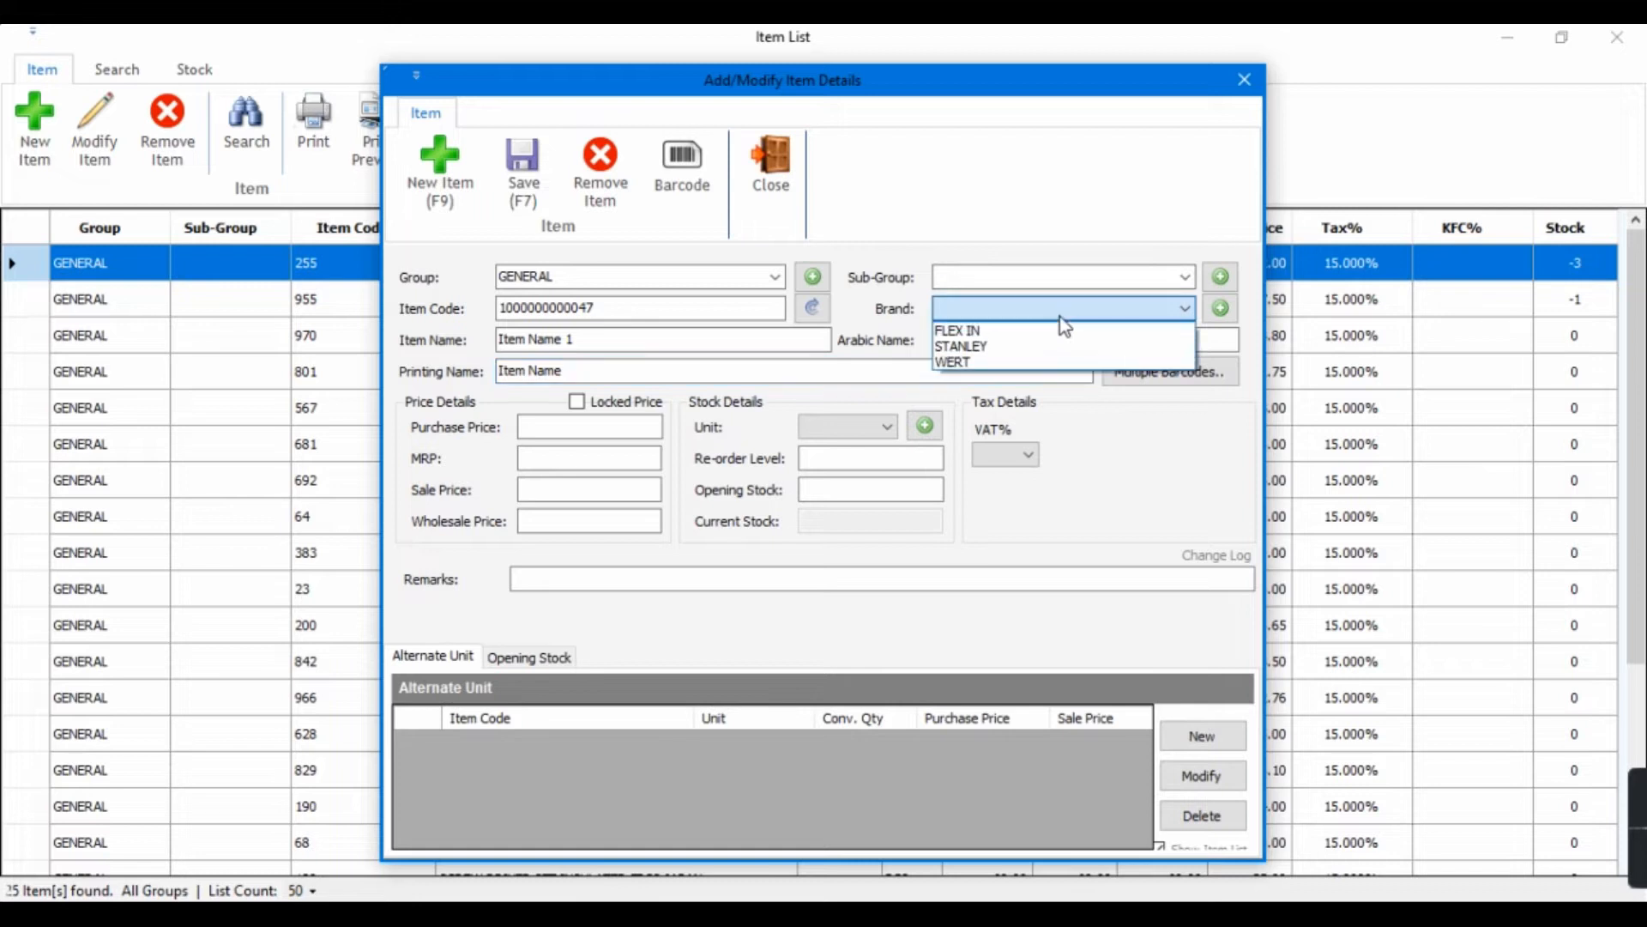
left_click(989, 346)
left_click(991, 341)
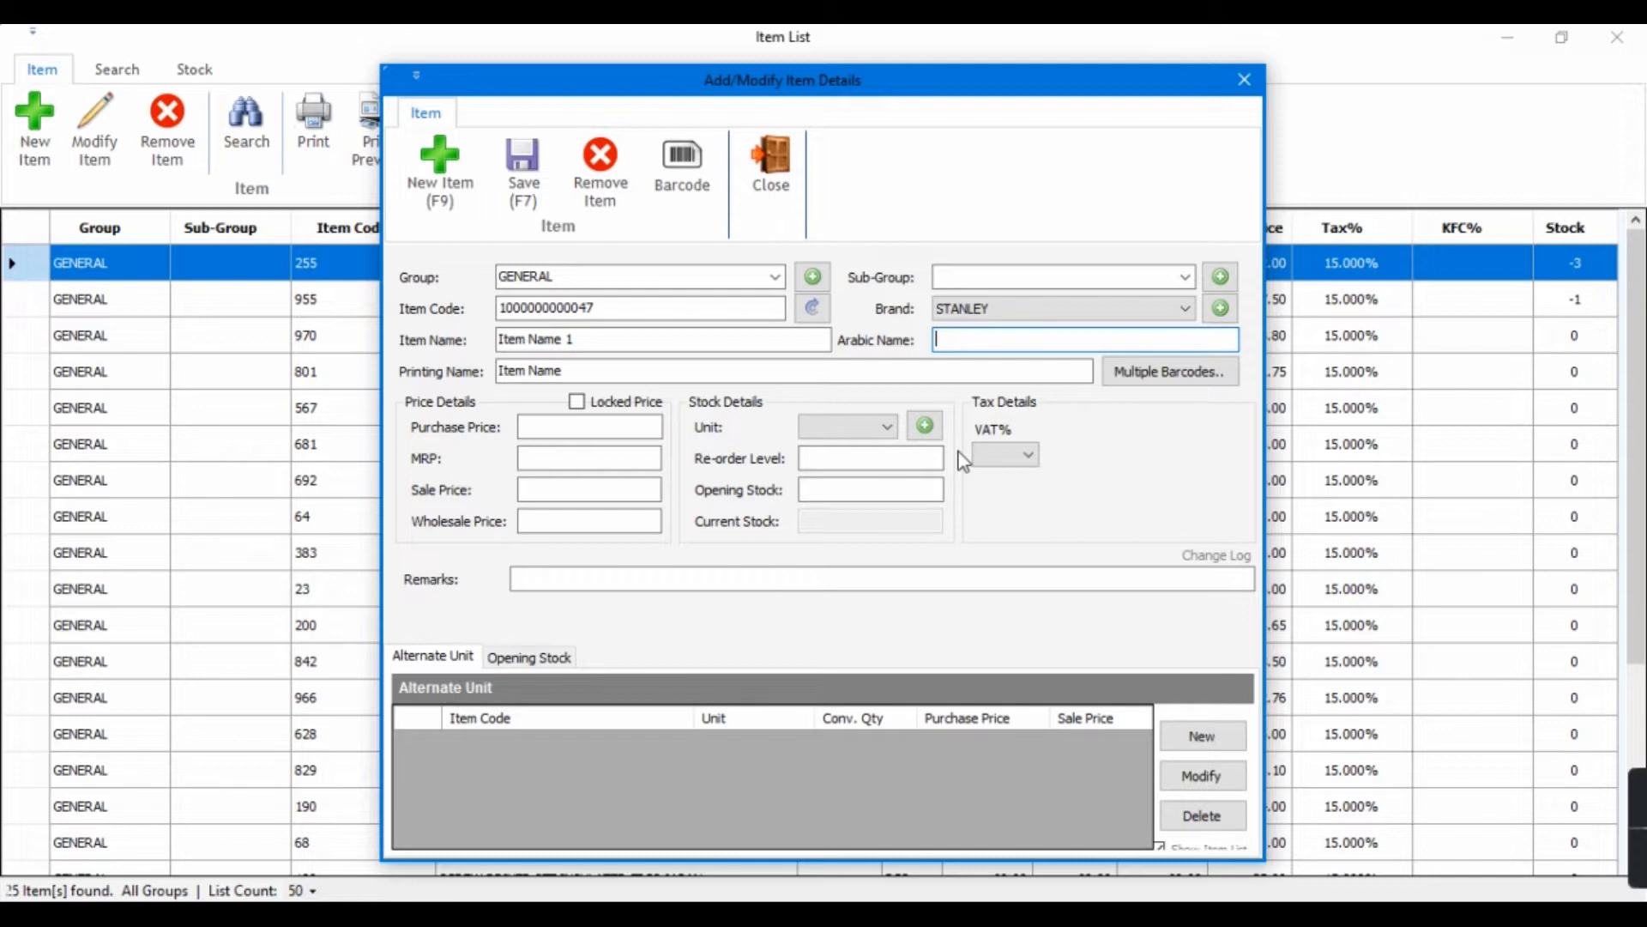
key("super+space")
type("اثاتمصم")
Set the item's purchase price to 25, MRP to 35, sale price to 30 and wholesale price to 26.
left_click(566, 427)
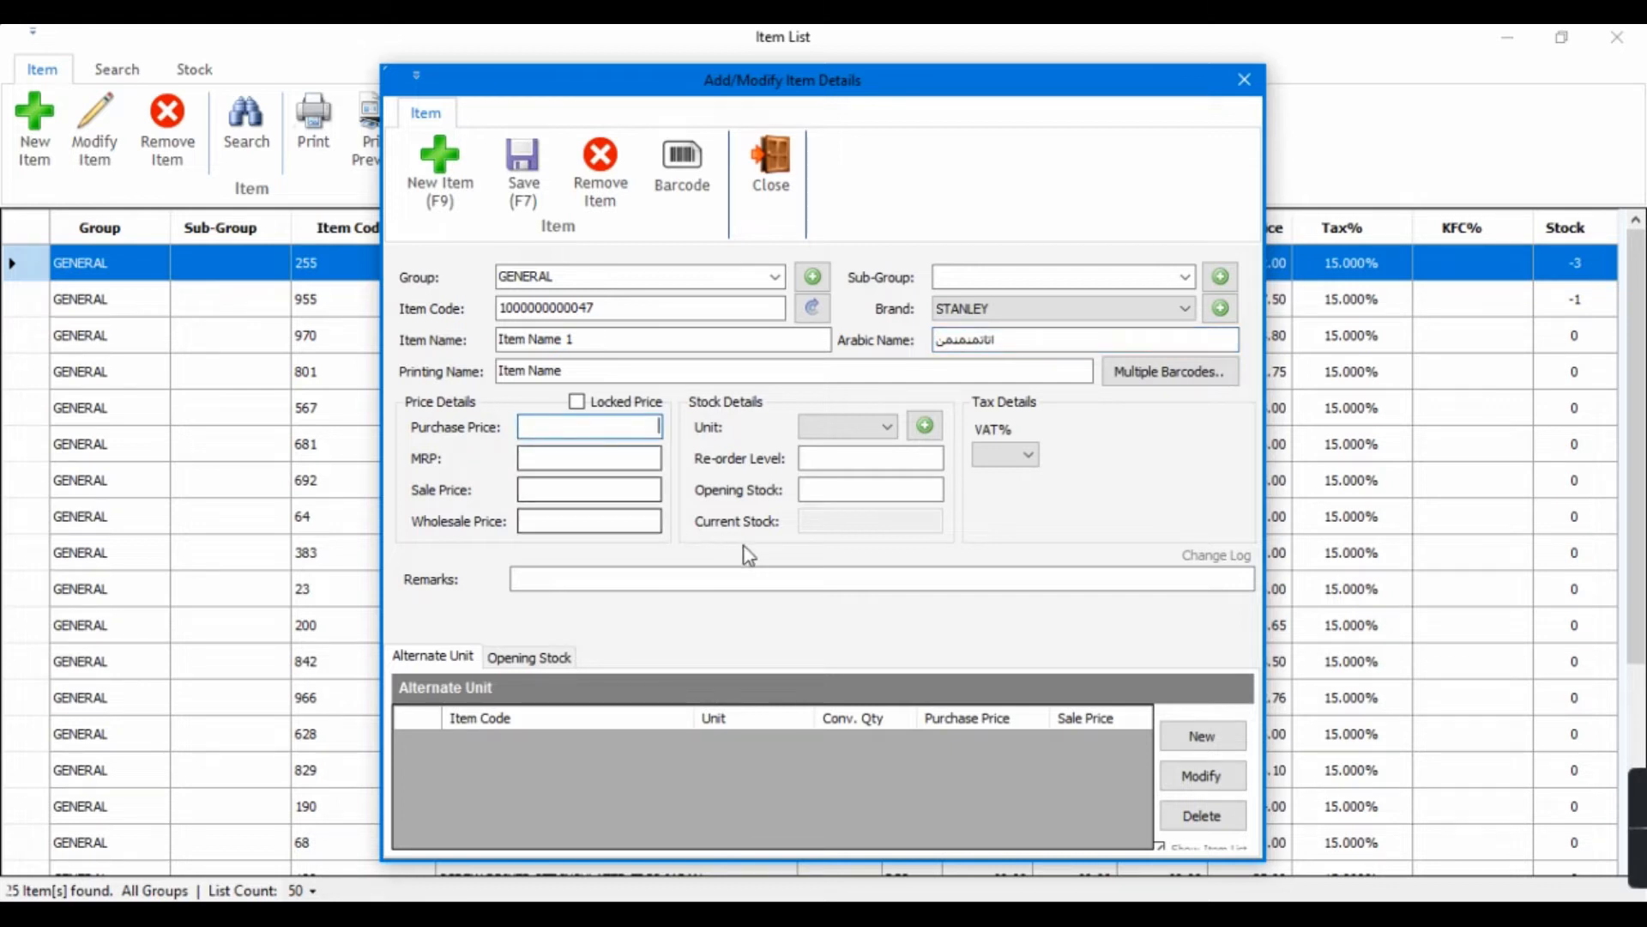
type("25")
left_click(656, 460)
left_click(655, 460)
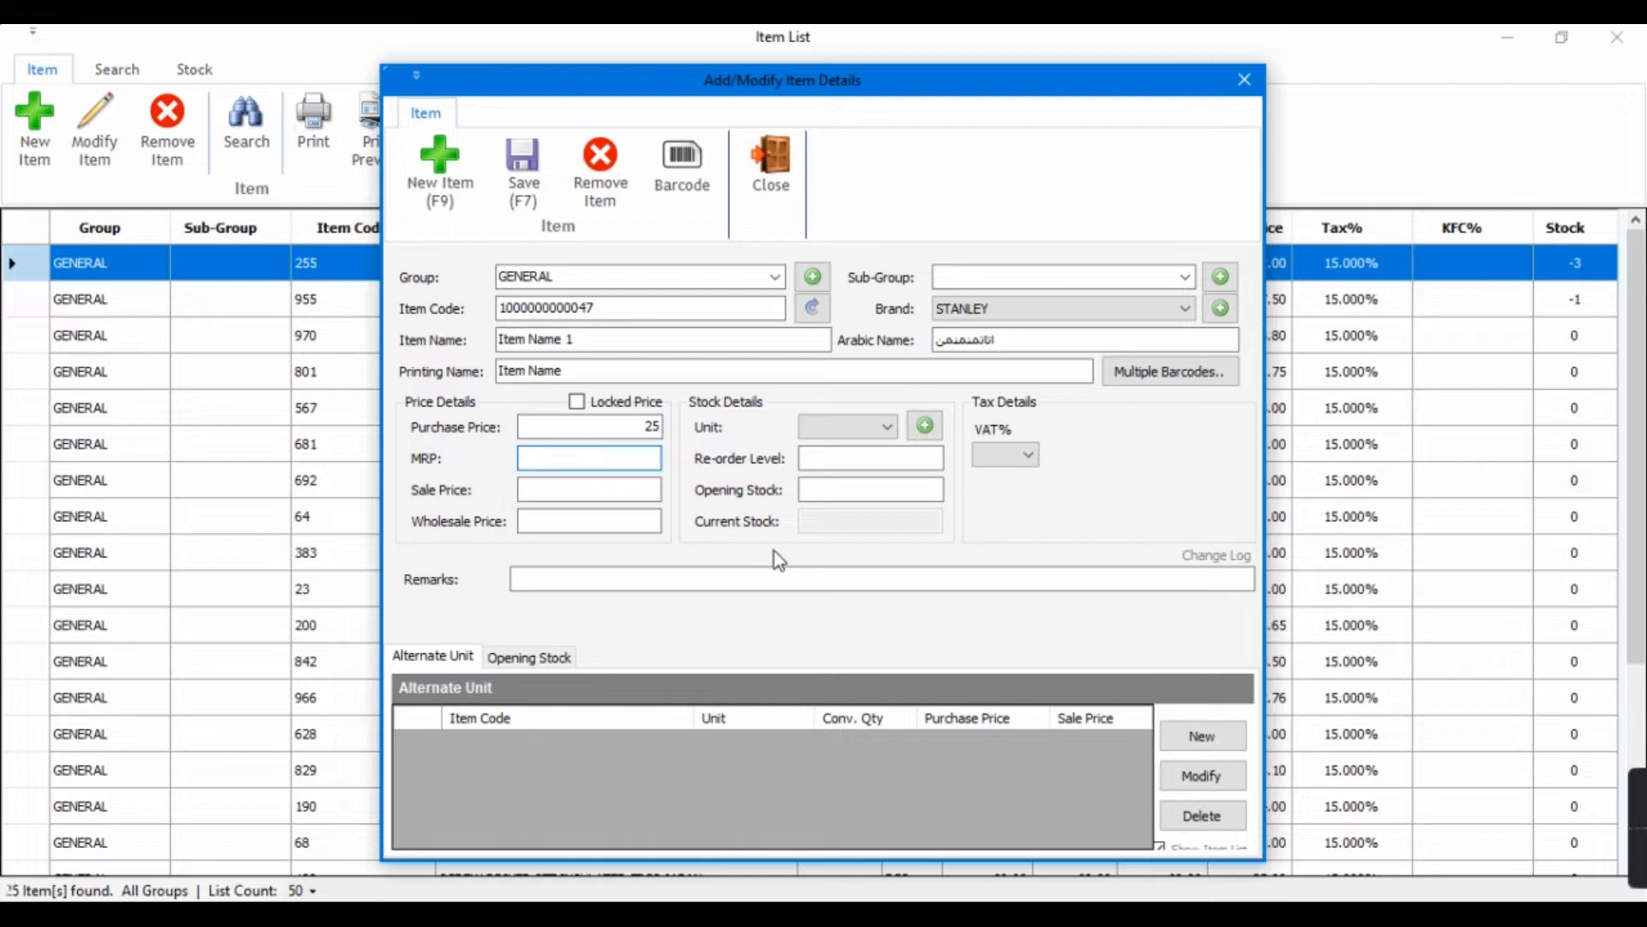
type("35")
key("Tab")
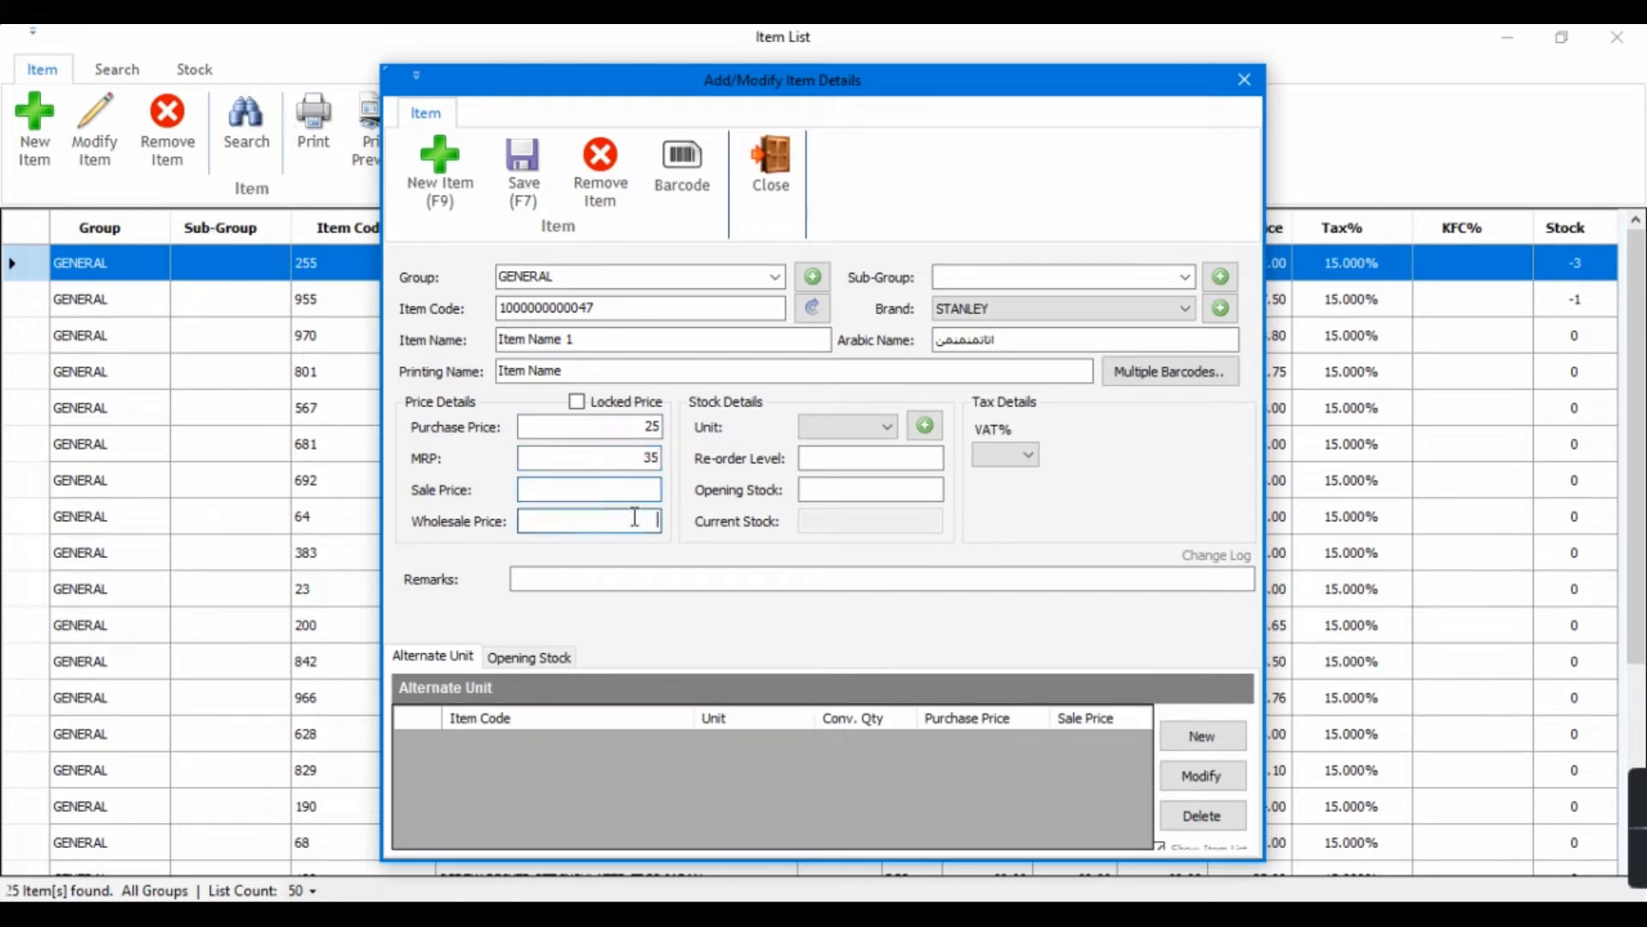
type("30")
key("Tab")
type("26")
Create a new unit of measurement named Piece and assign it as the new item's unit.
left_click(836, 427)
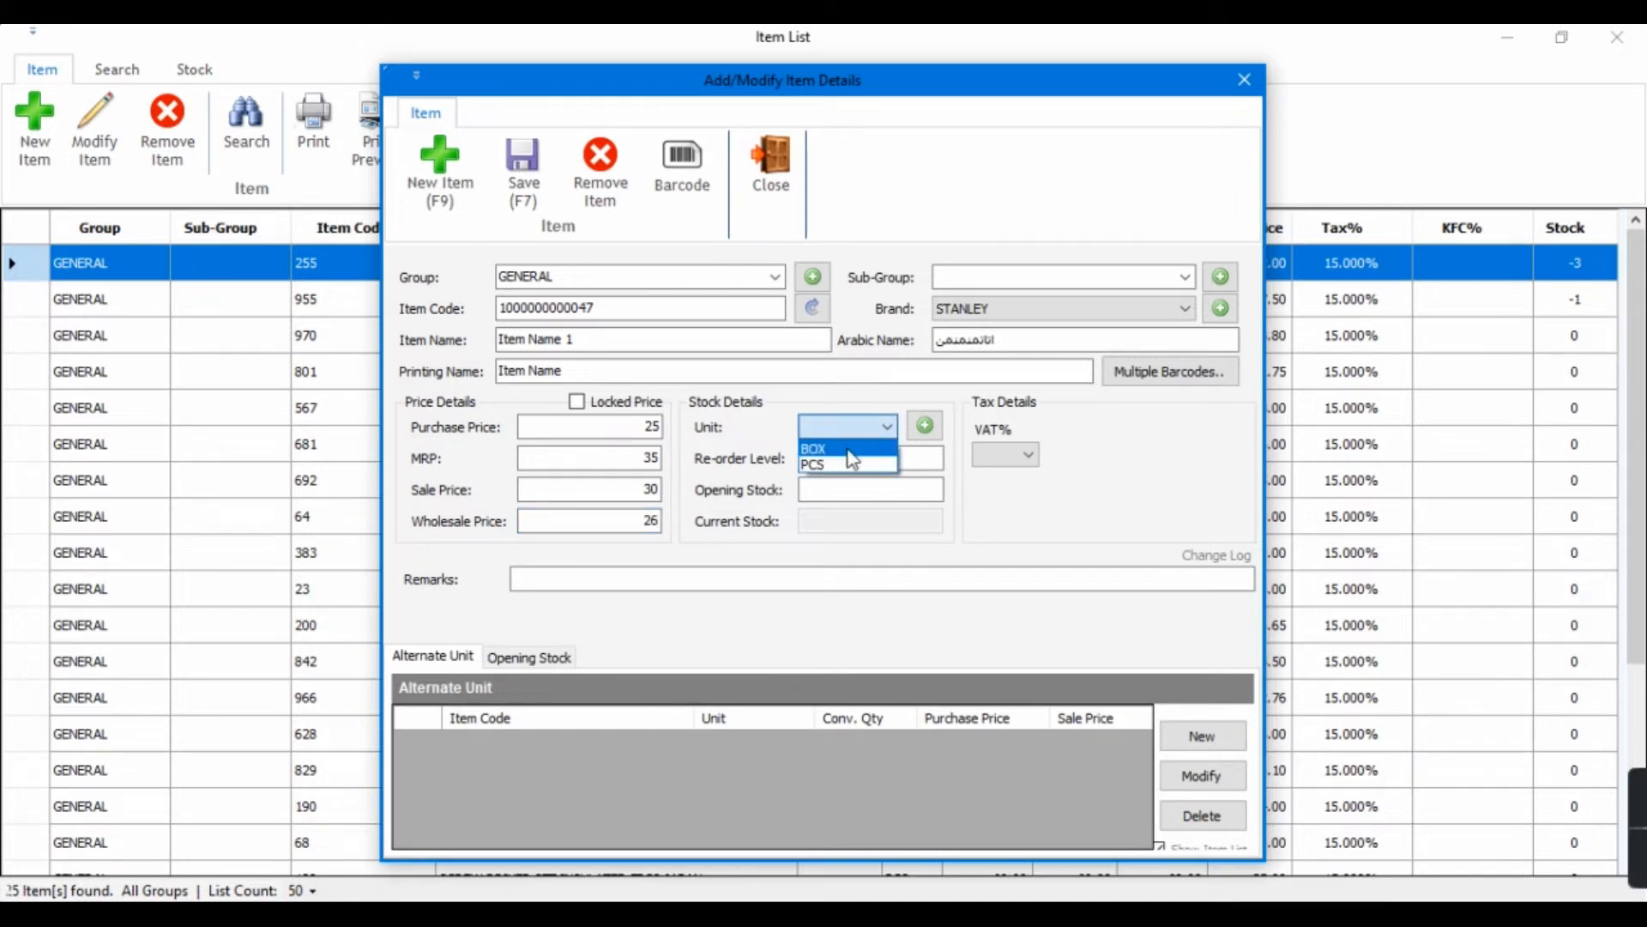
left_click(847, 443)
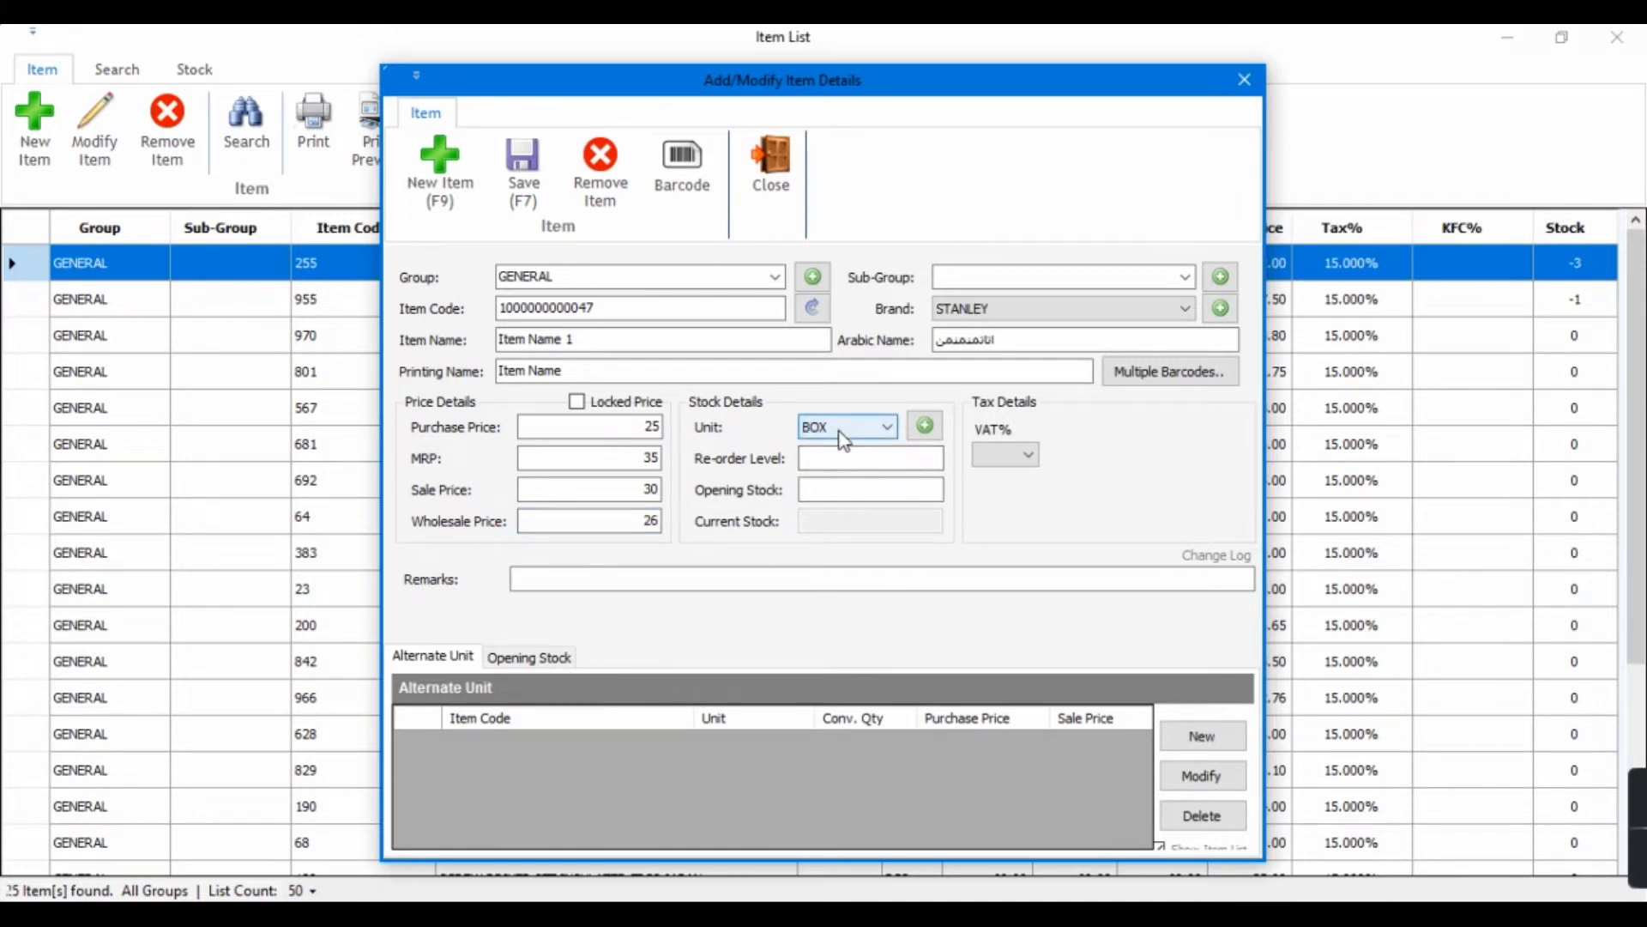
left_click(923, 426)
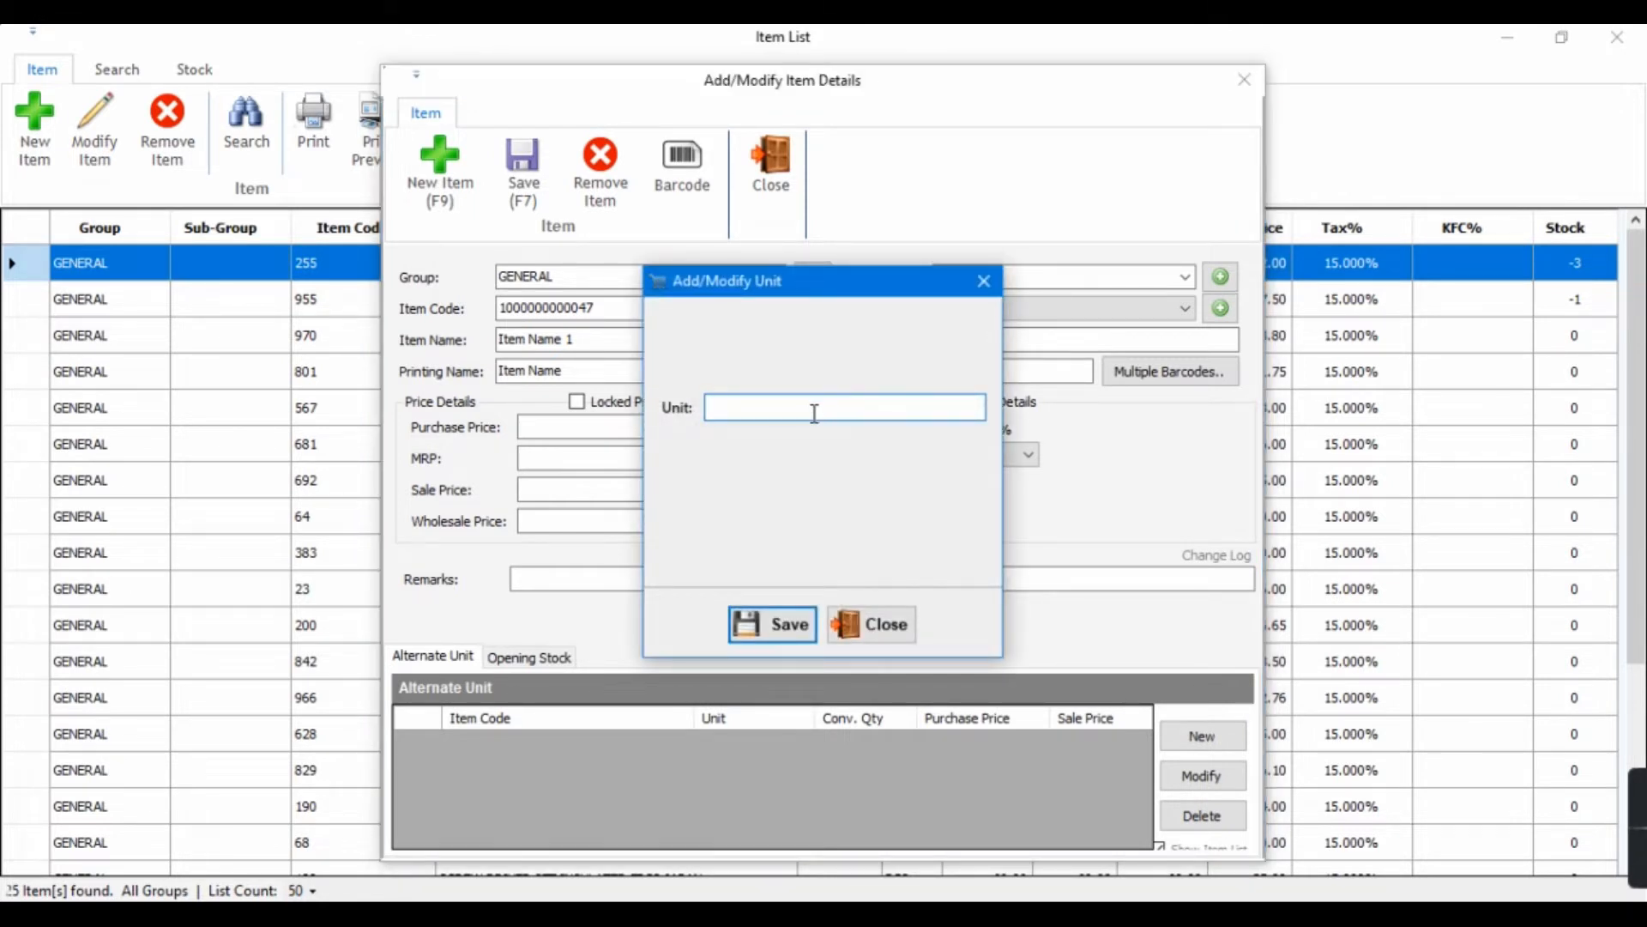
type("Piece")
key("Return")
left_click(825, 427)
left_click(837, 432)
Set the item's re-order level to 5, its opening stock to 10 and its VAT to 15%.
left_click(840, 456)
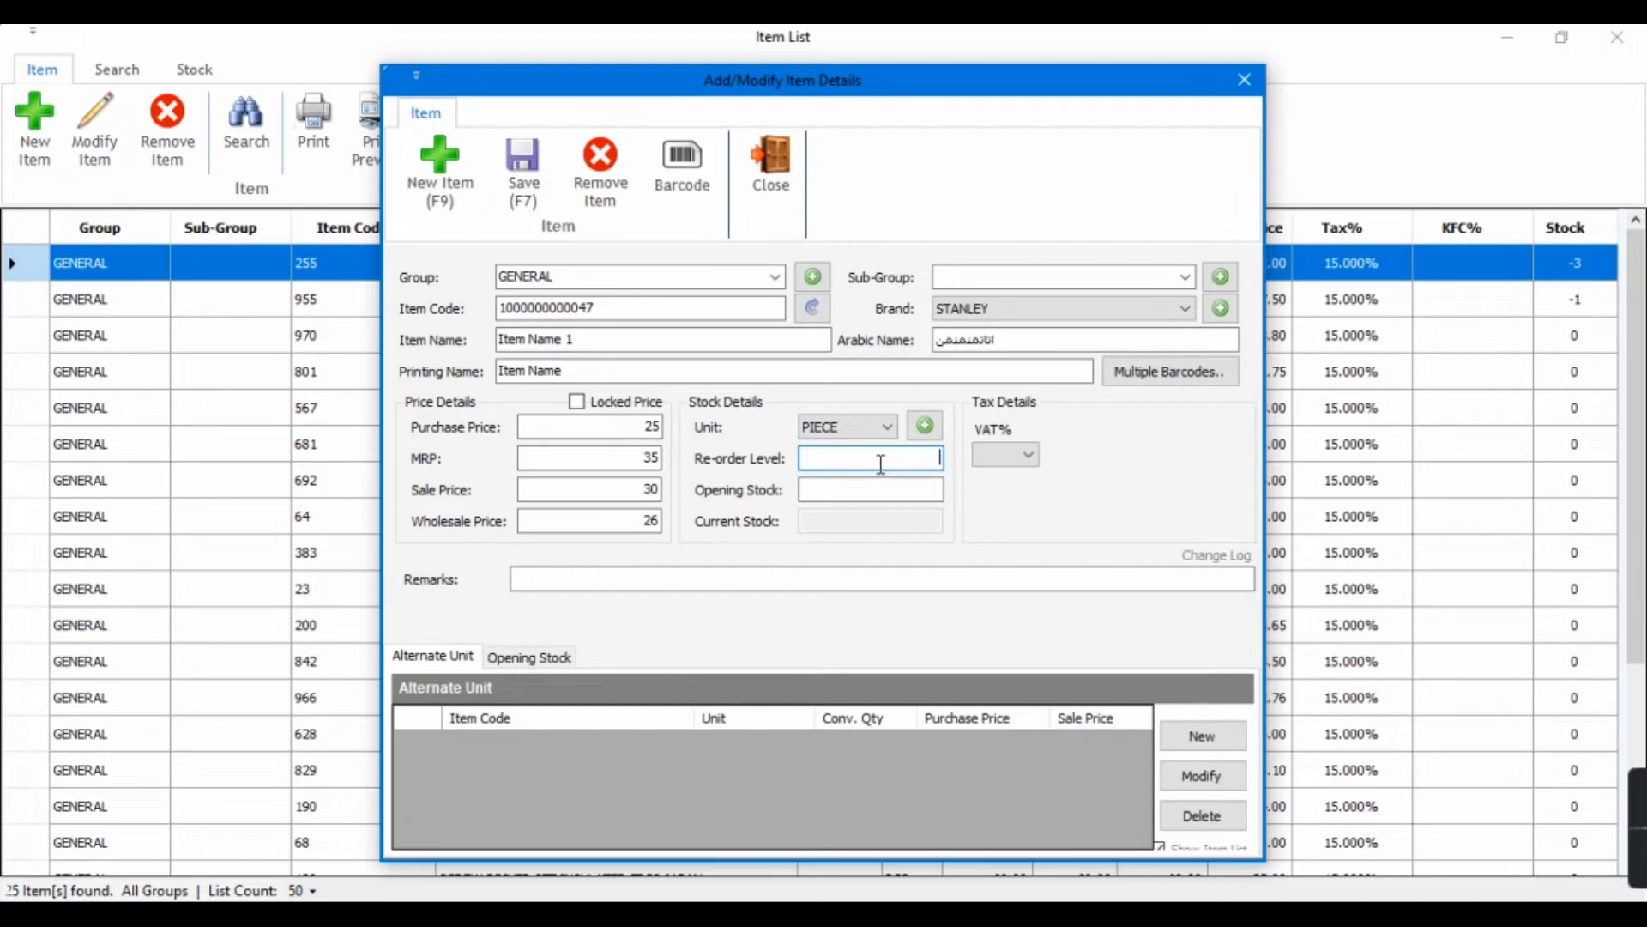
type("5")
left_click(933, 491)
type("10")
left_click(1020, 454)
left_click(1019, 495)
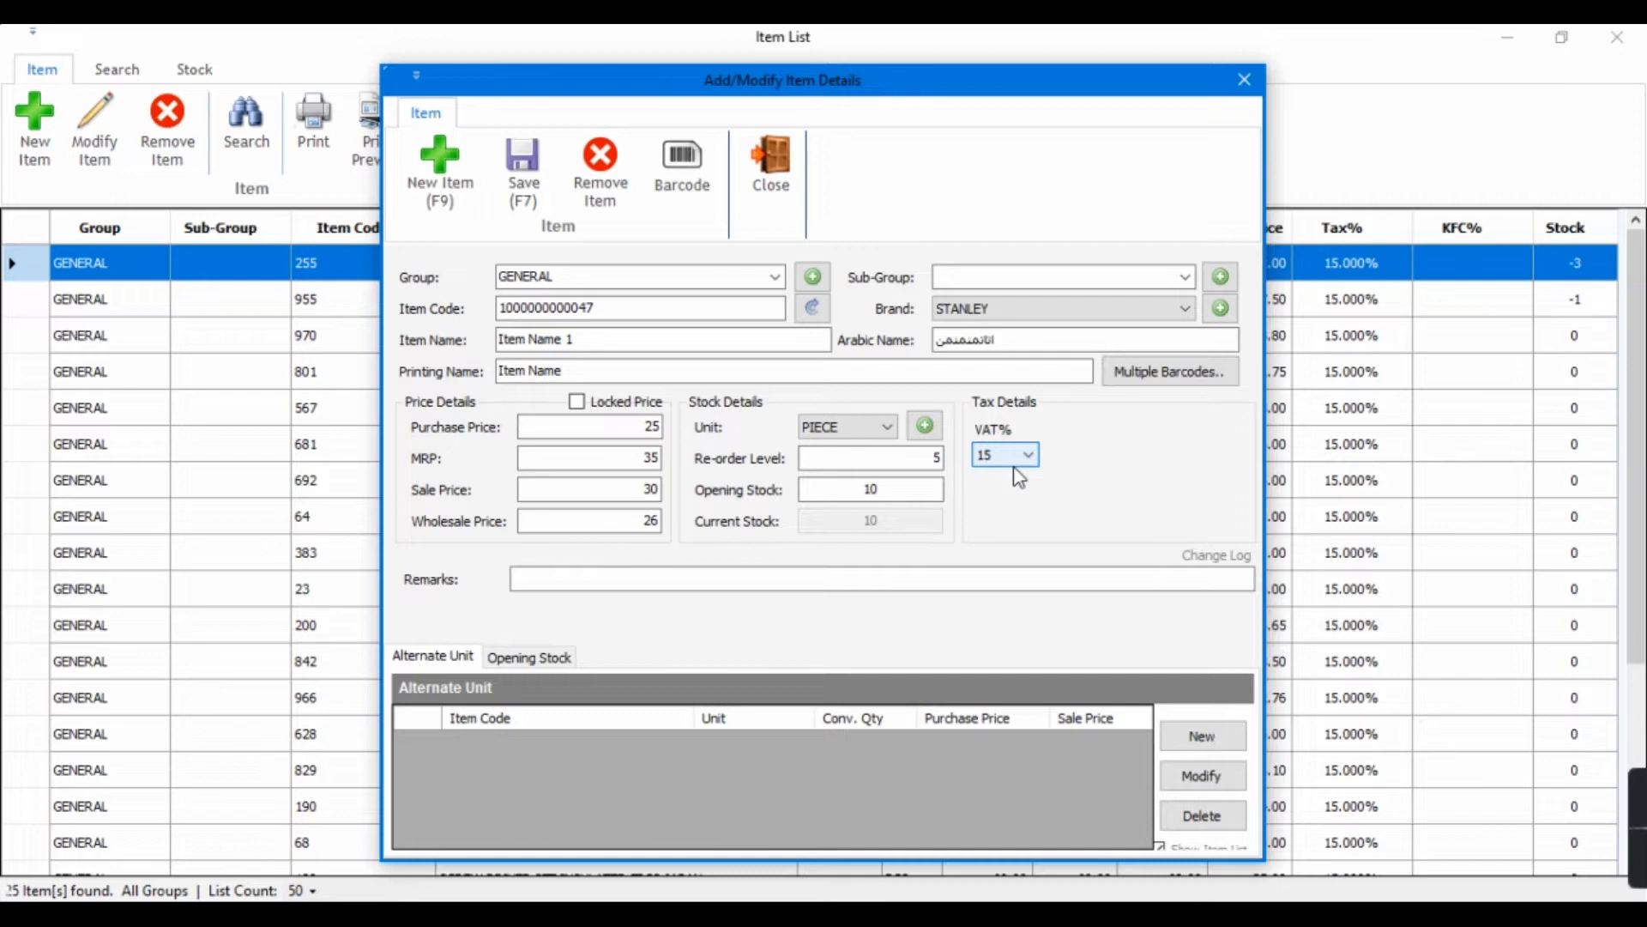
left_click(1013, 460)
left_click(1016, 495)
left_click(926, 457)
left_click(862, 428)
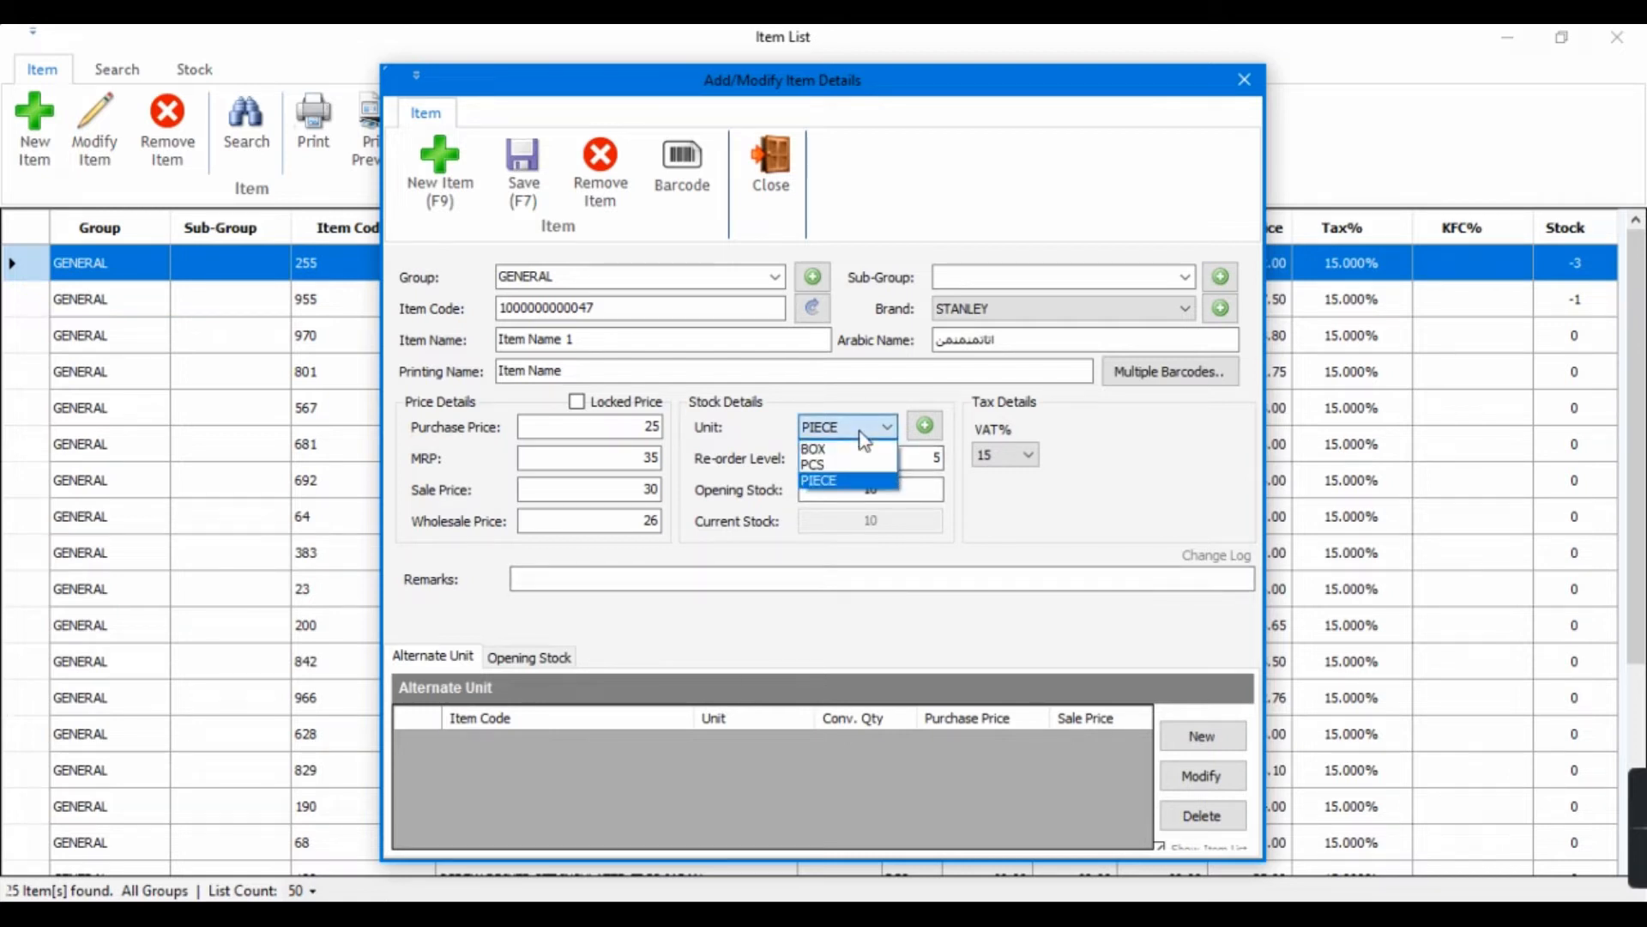
left_click(844, 485)
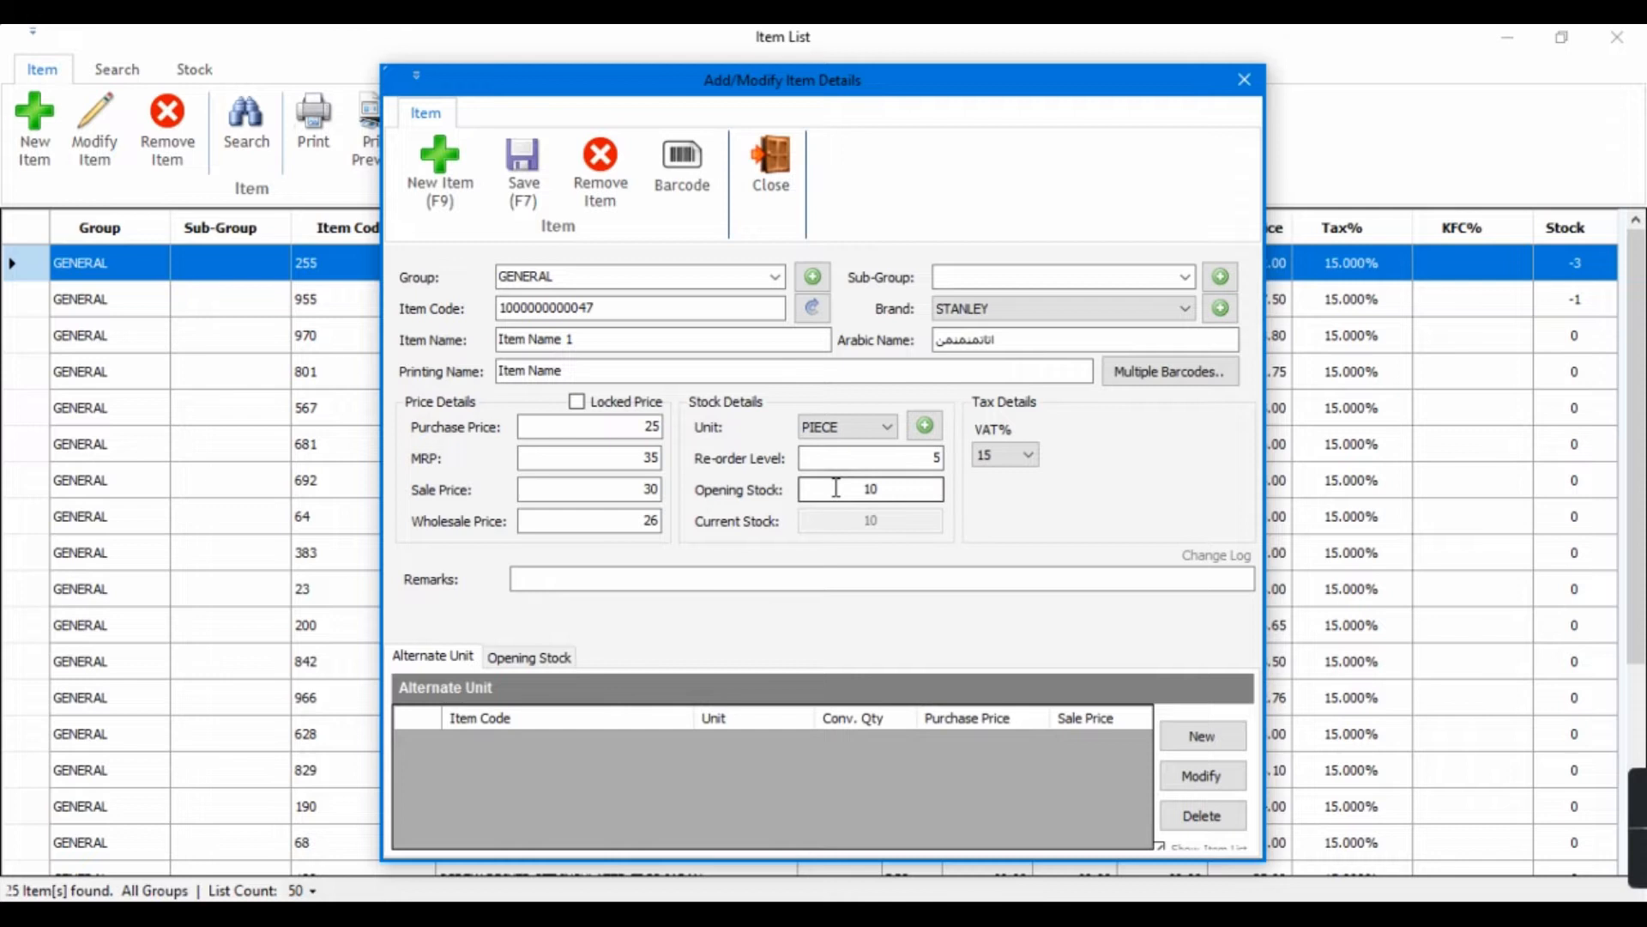
left_click_drag(584, 340, 486, 341)
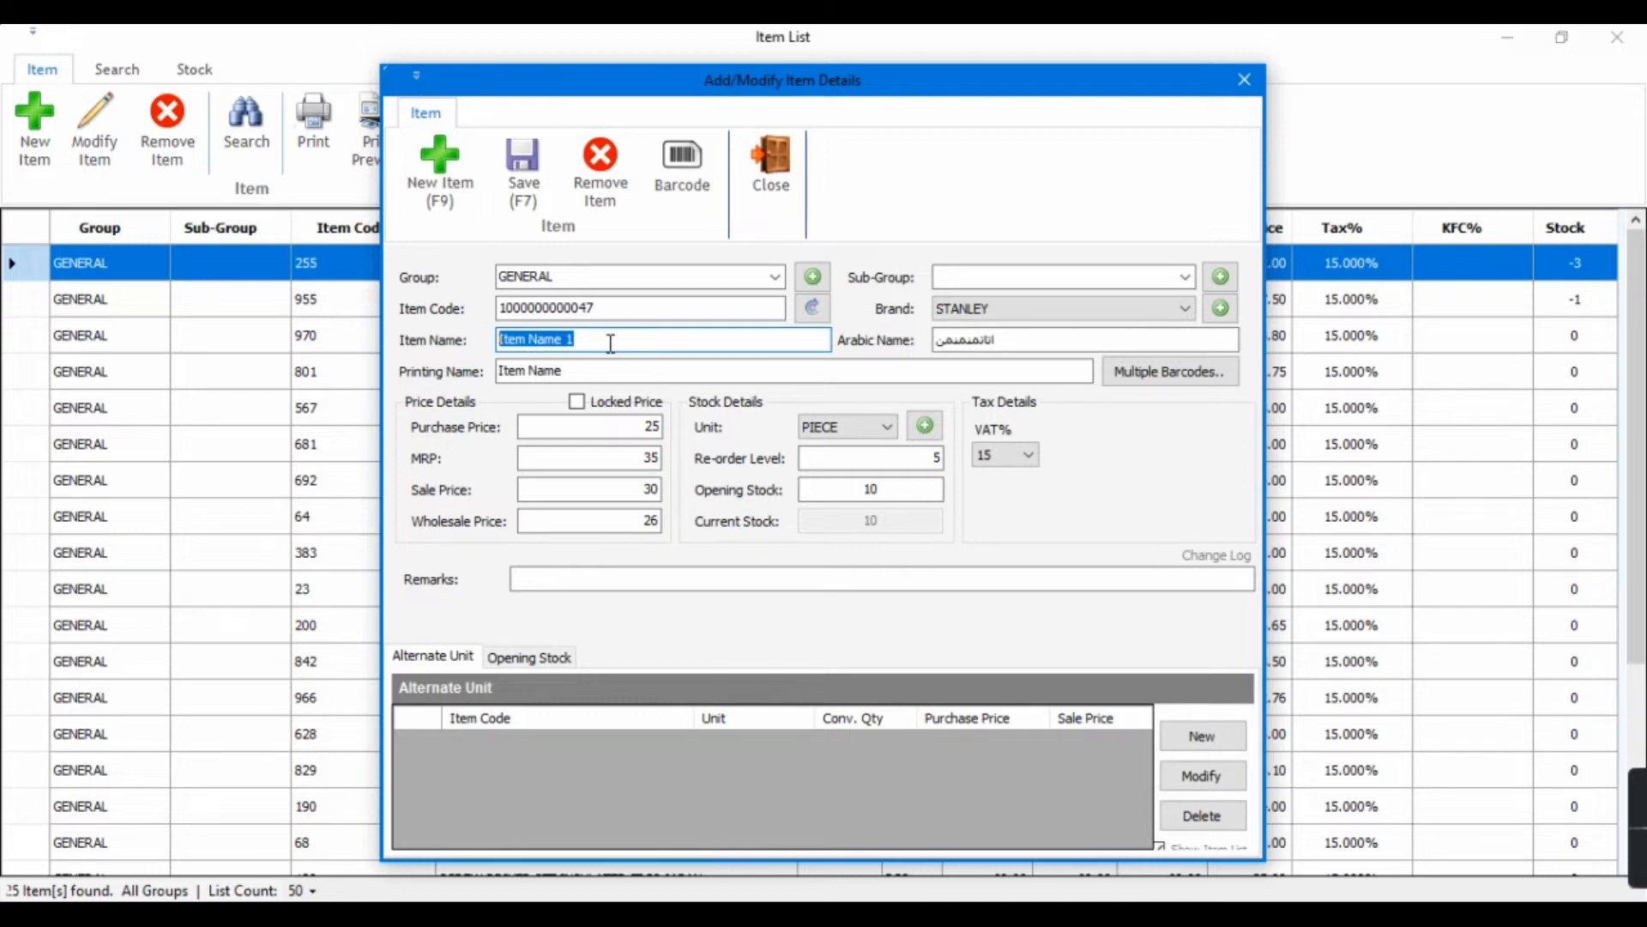
Try to add an alternate unit to the unsaved item, and save the new item.
left_click(1171, 736)
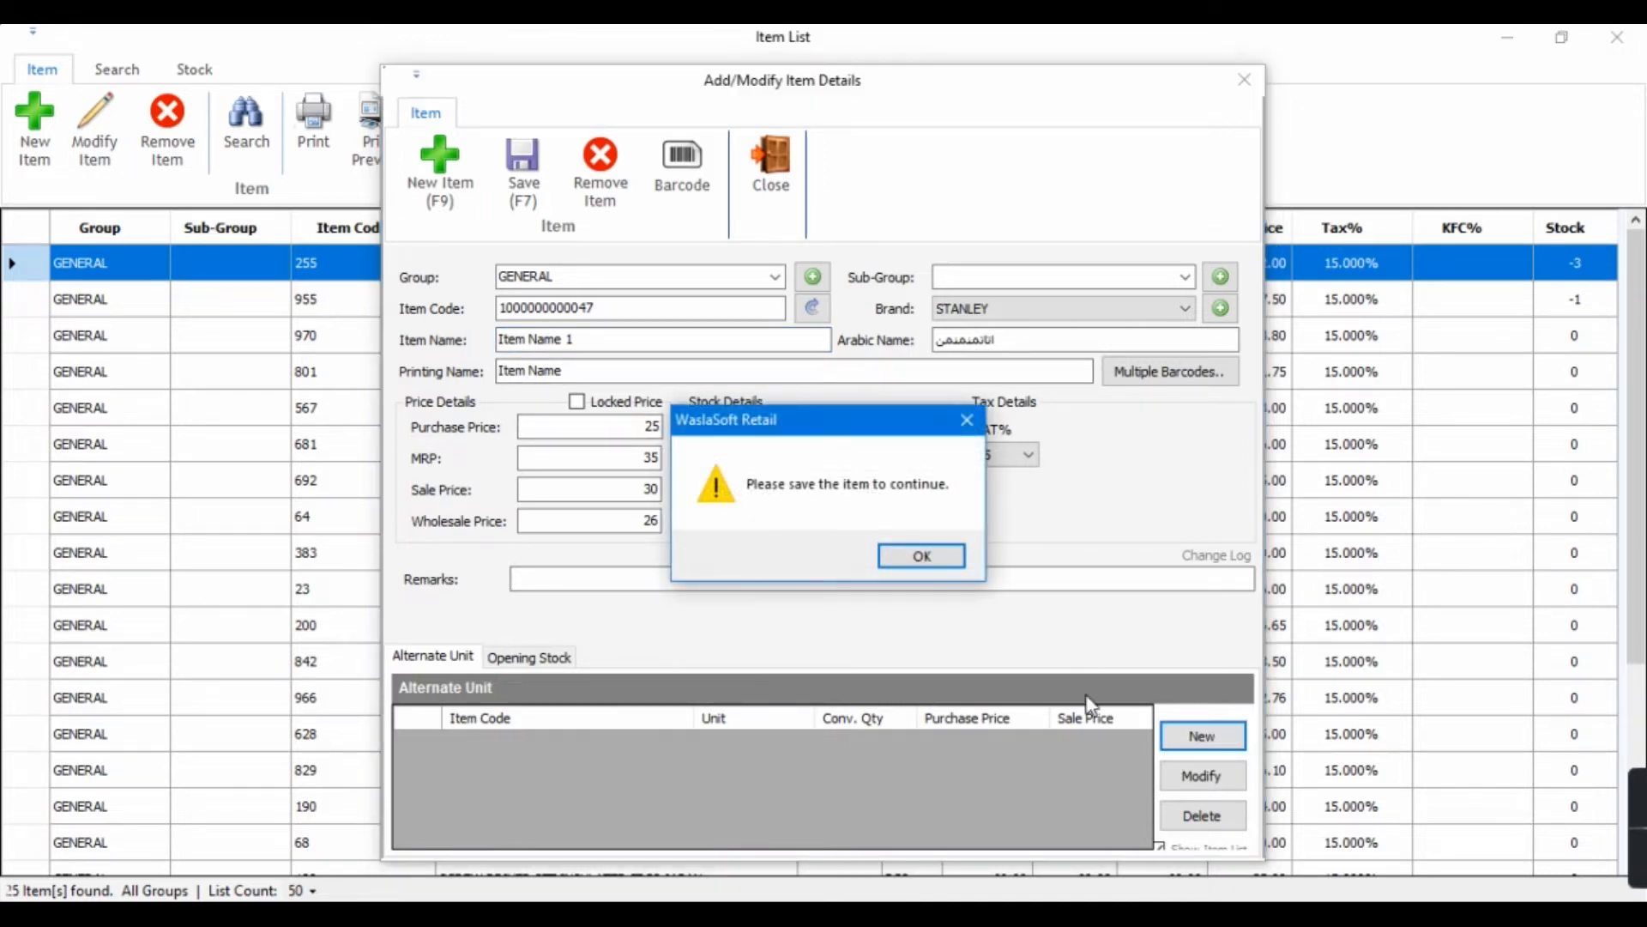
left_click(916, 571)
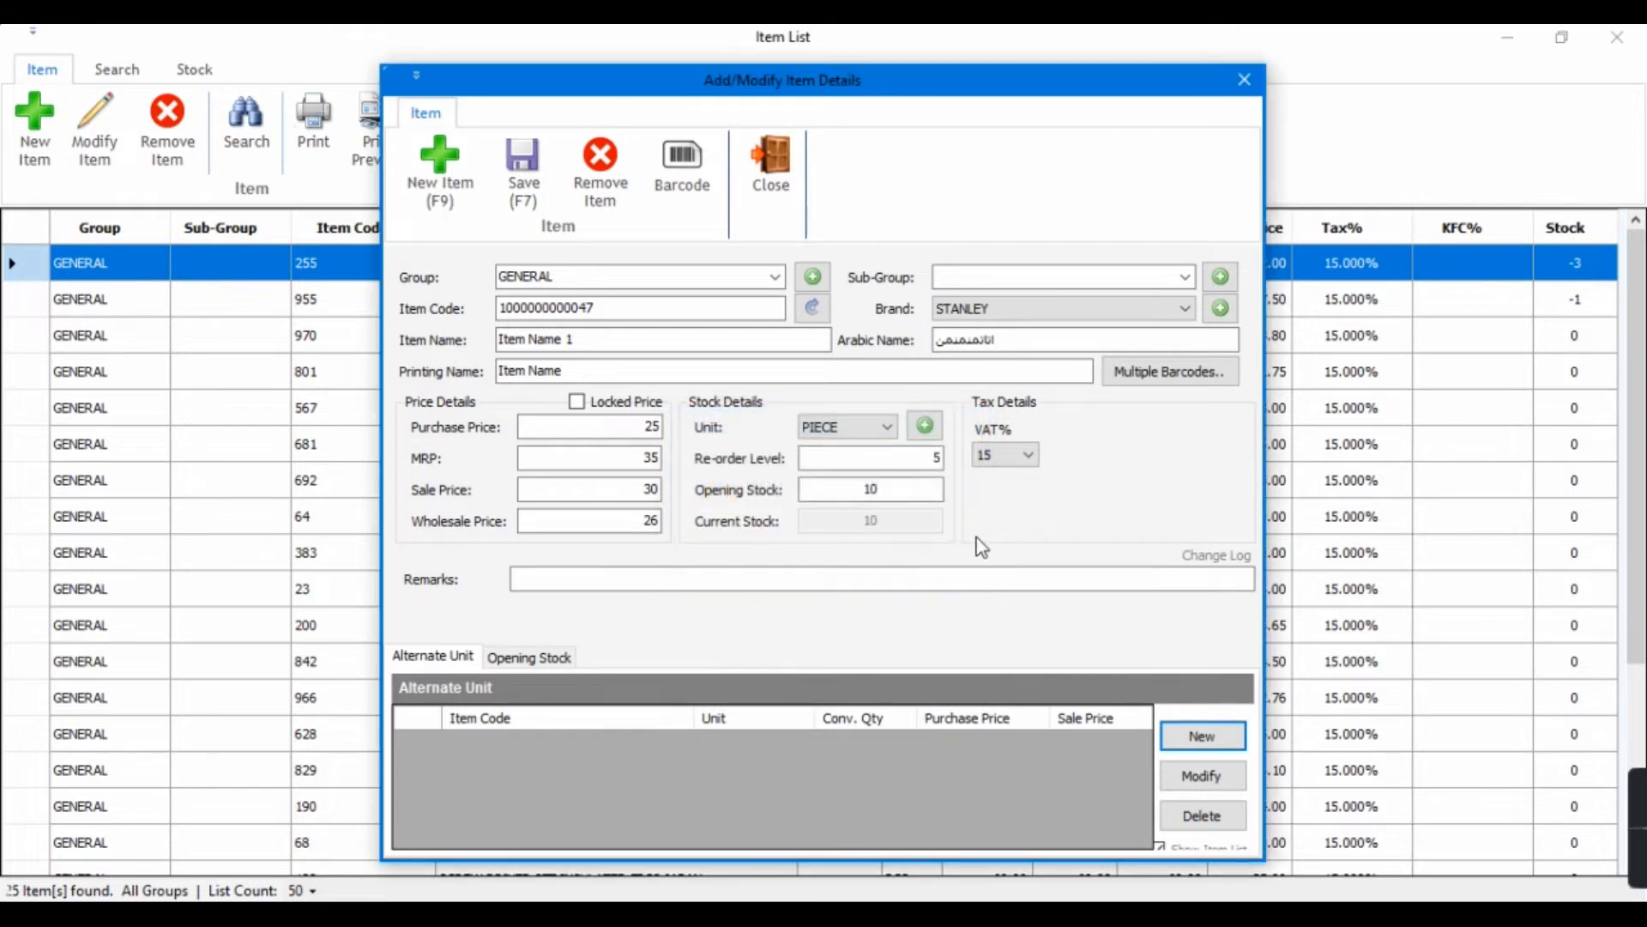
left_click(509, 192)
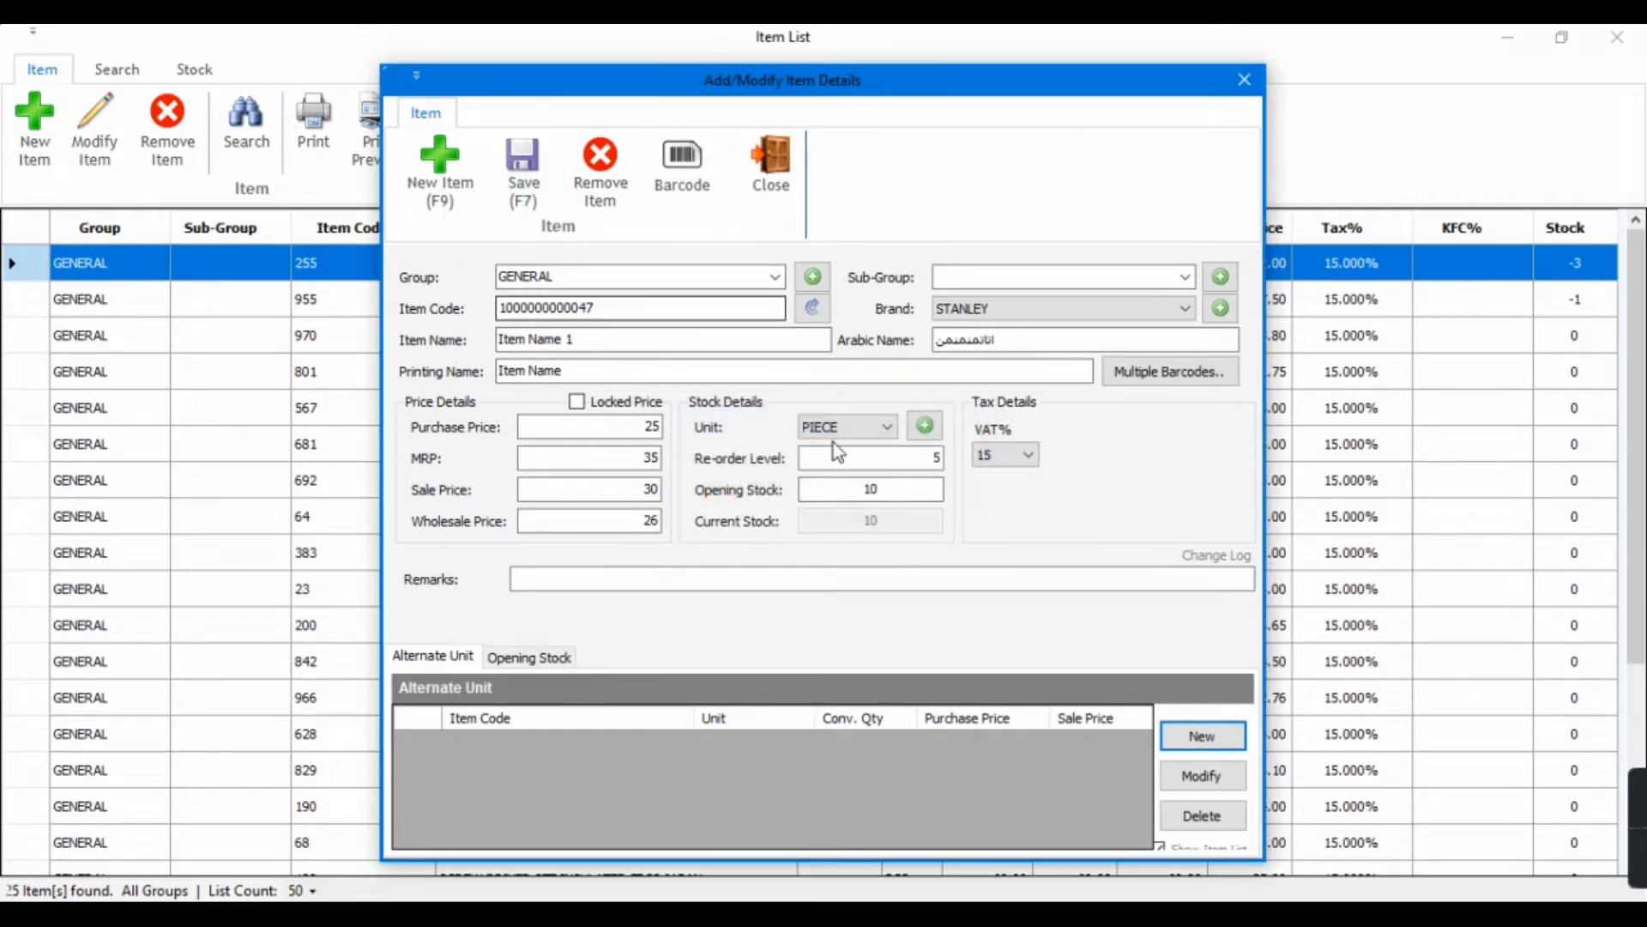
Start an alternate unit entry for the item with BOX as the unit and a conversion quantity of 12.
left_click(1225, 748)
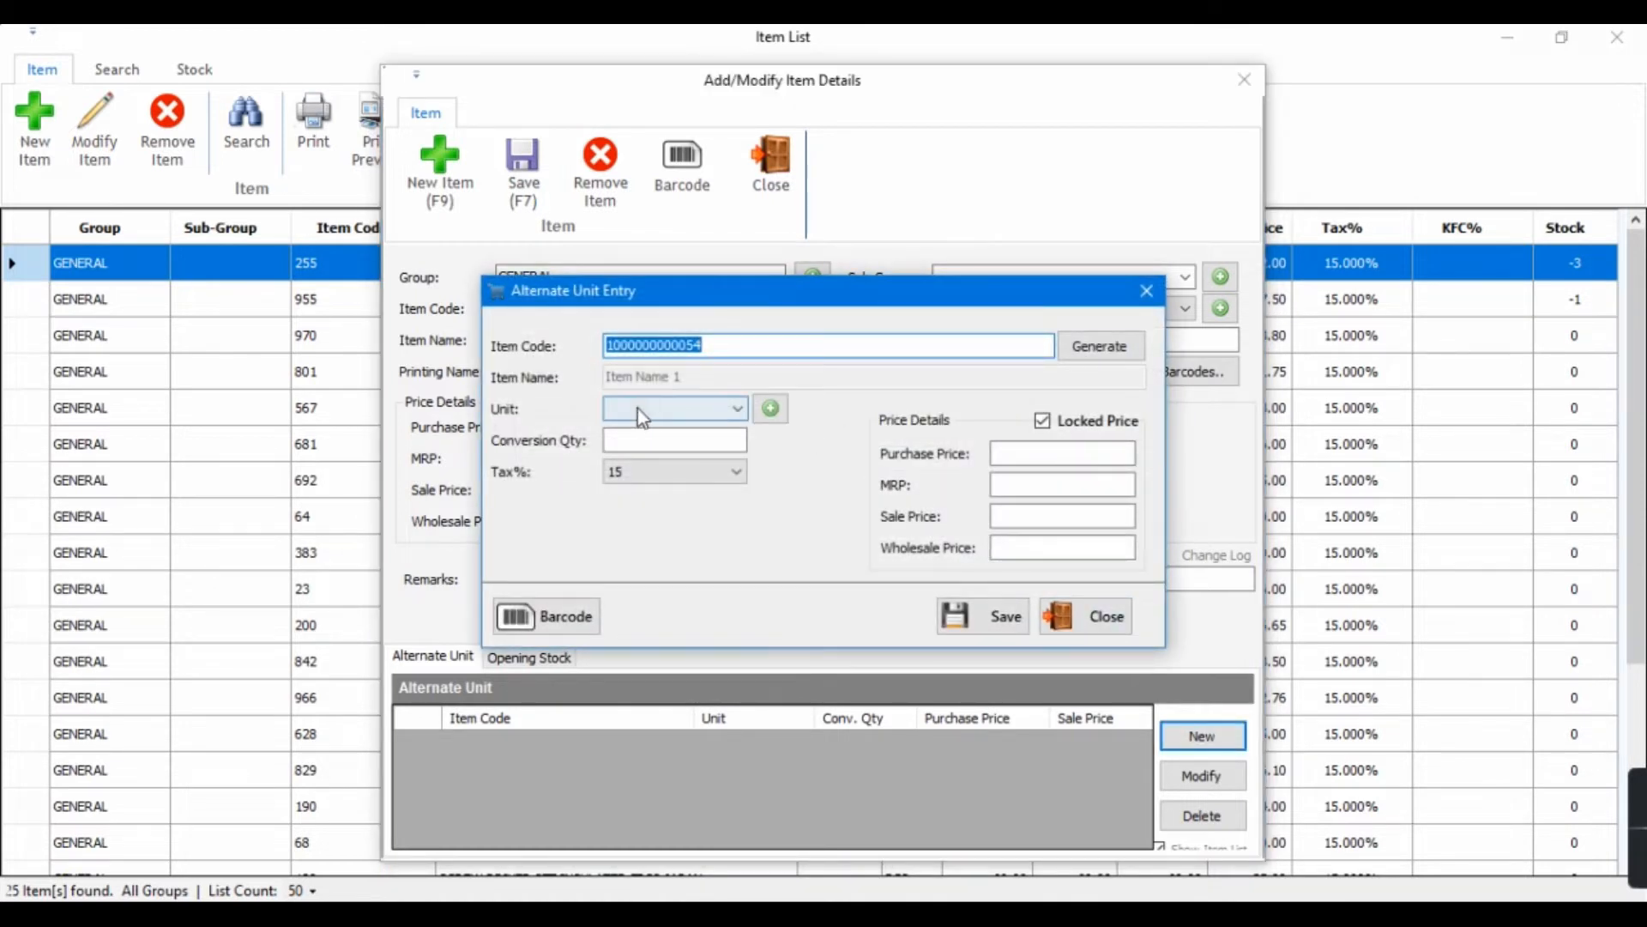
left_click(670, 409)
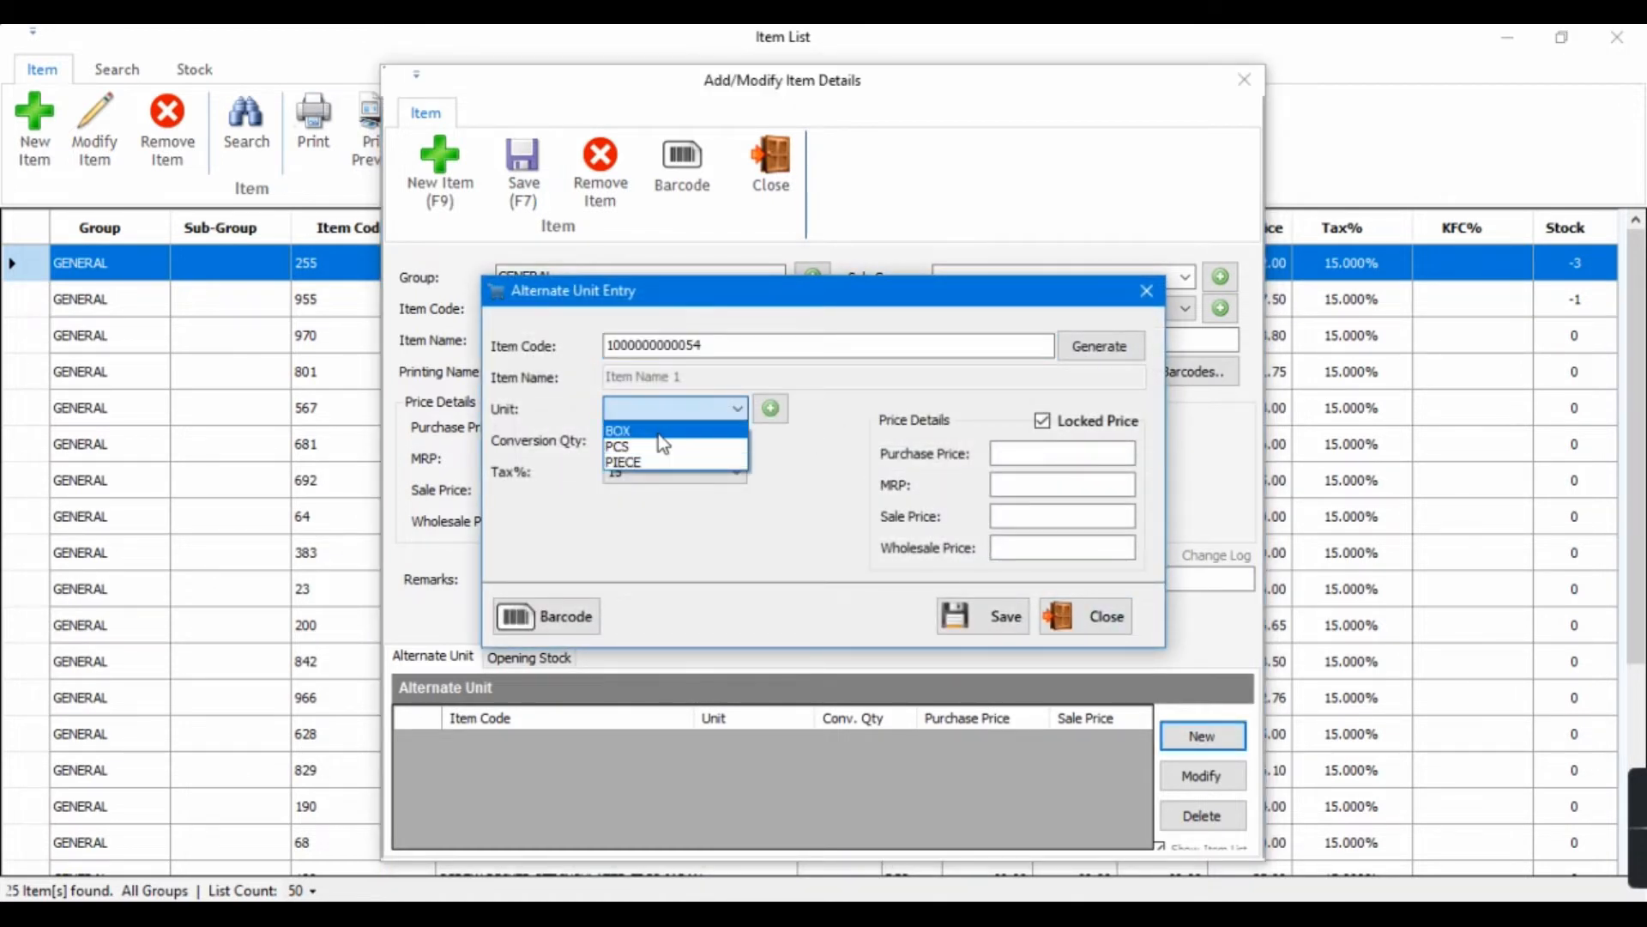
left_click(662, 426)
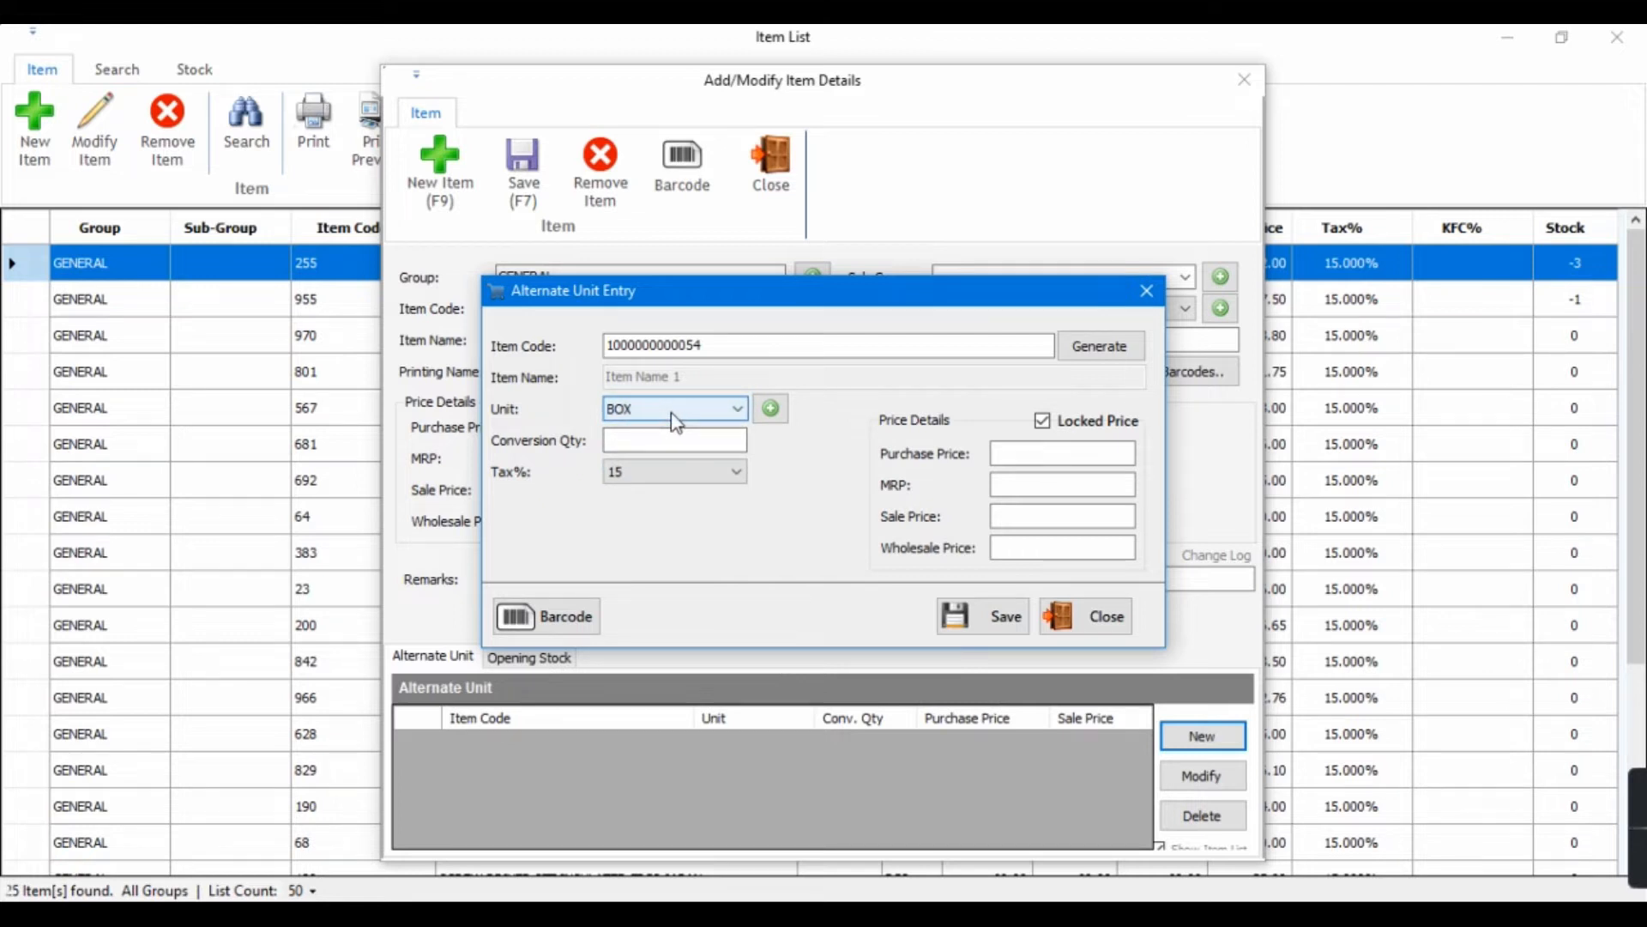
left_click(676, 441)
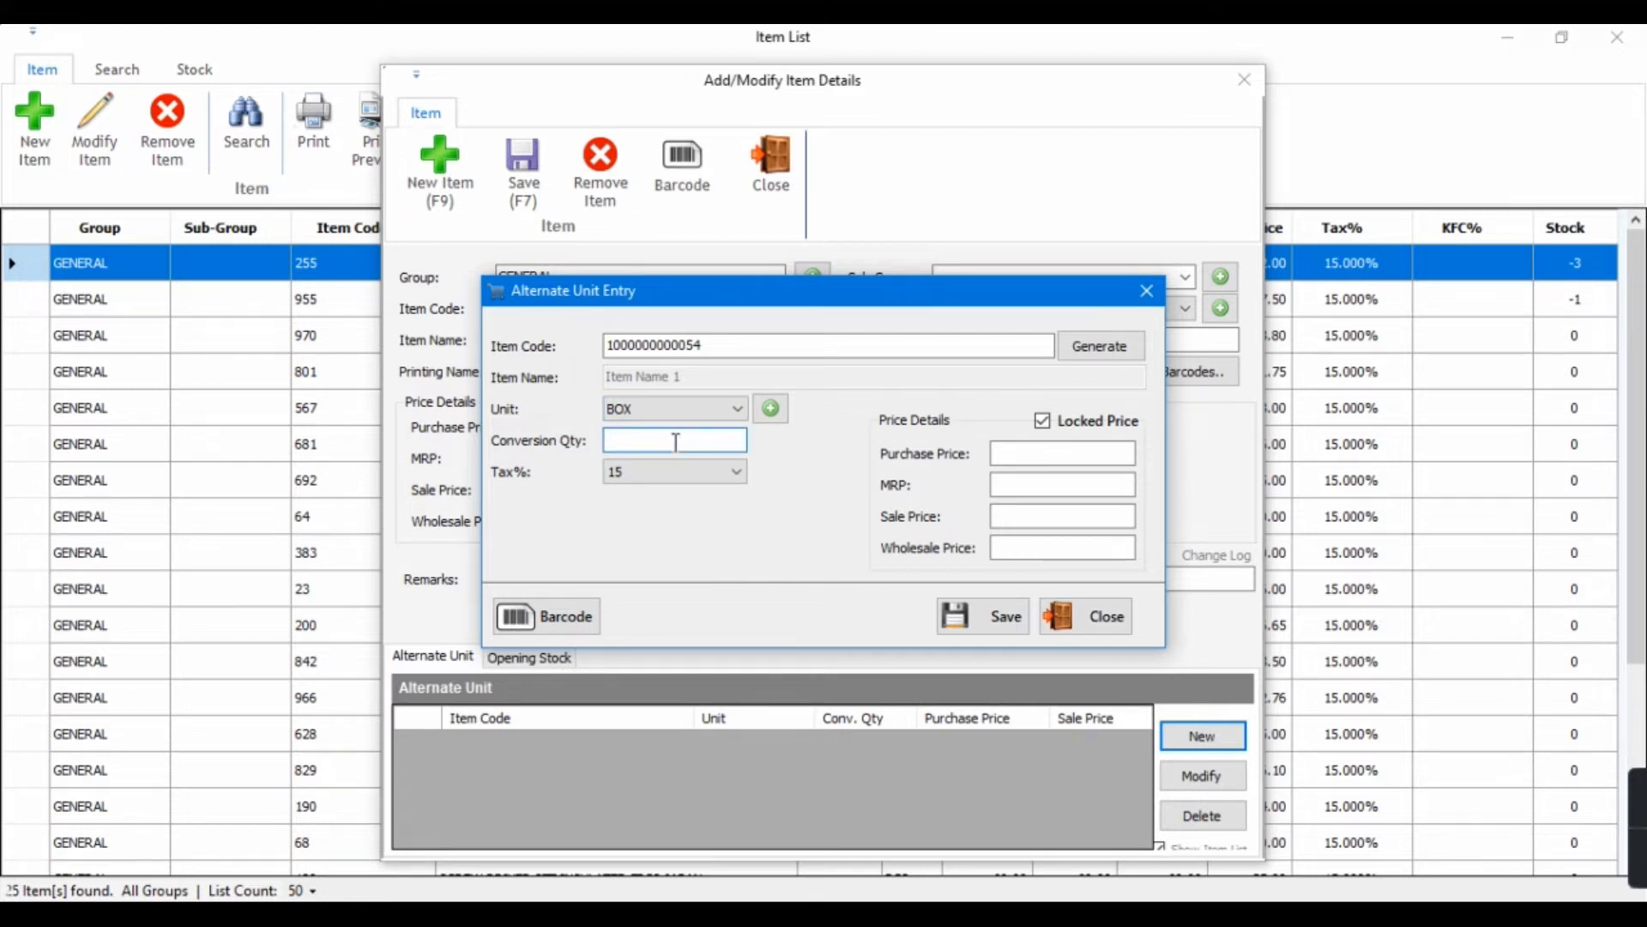
type("12")
Set the box's purchase price to 100, MRP to 150, sale price to 120 and wholesale price to 110, and save the alternate unit.
left_click(1035, 459)
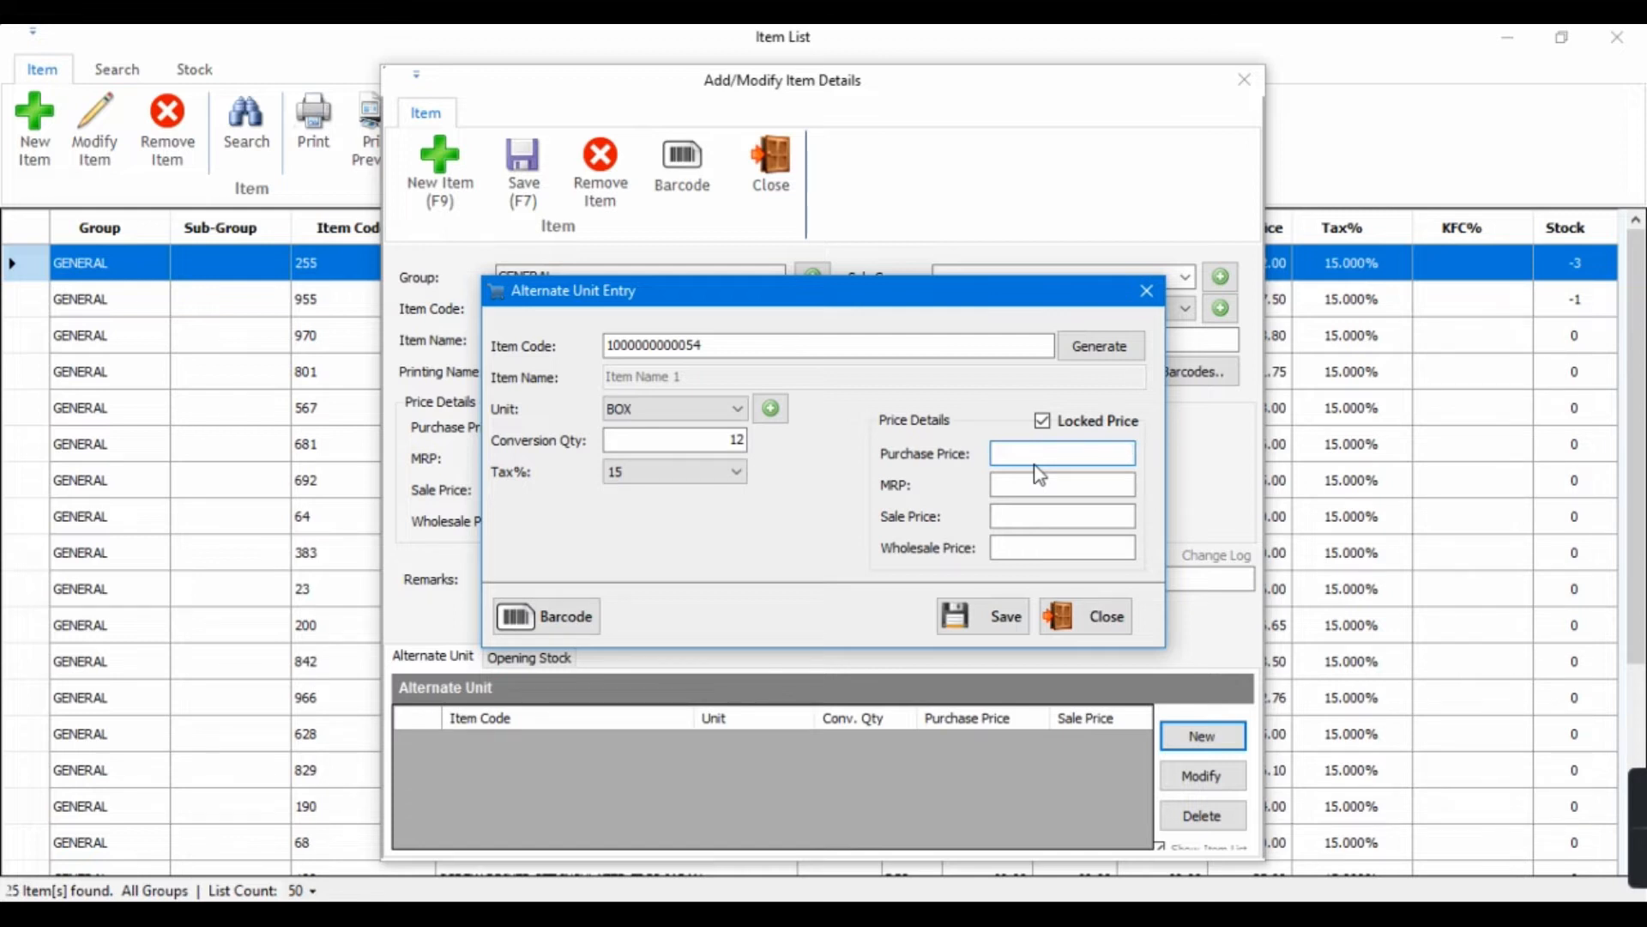
type("100")
left_click(1042, 484)
type("150")
left_click(1047, 515)
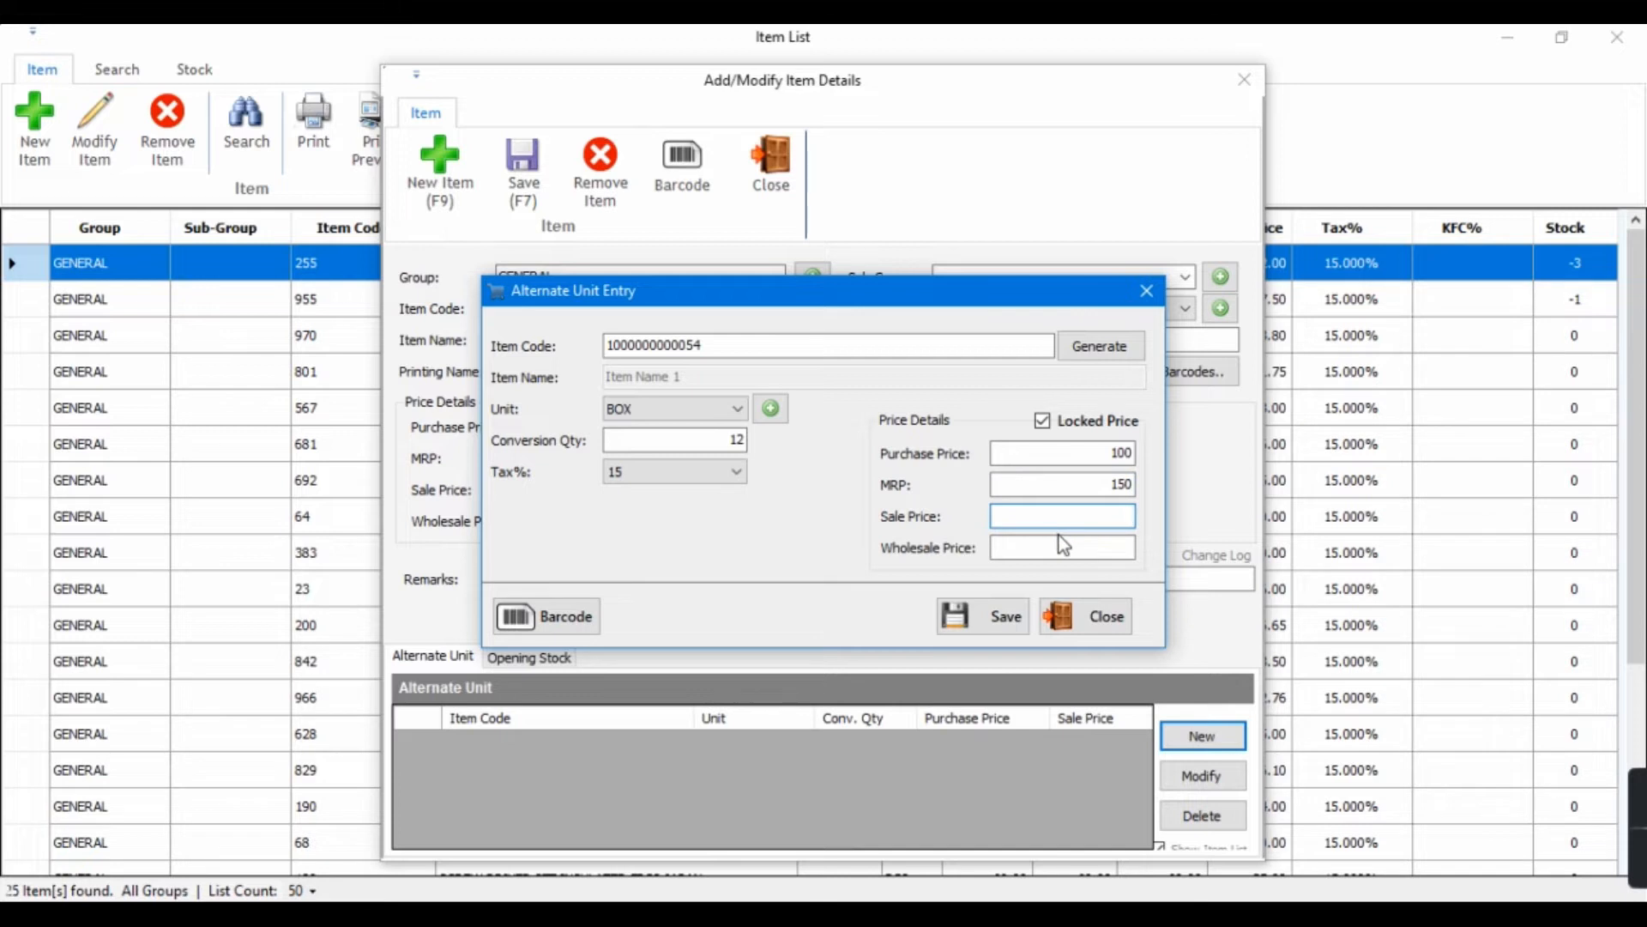
type("120")
left_click(1062, 541)
type("110")
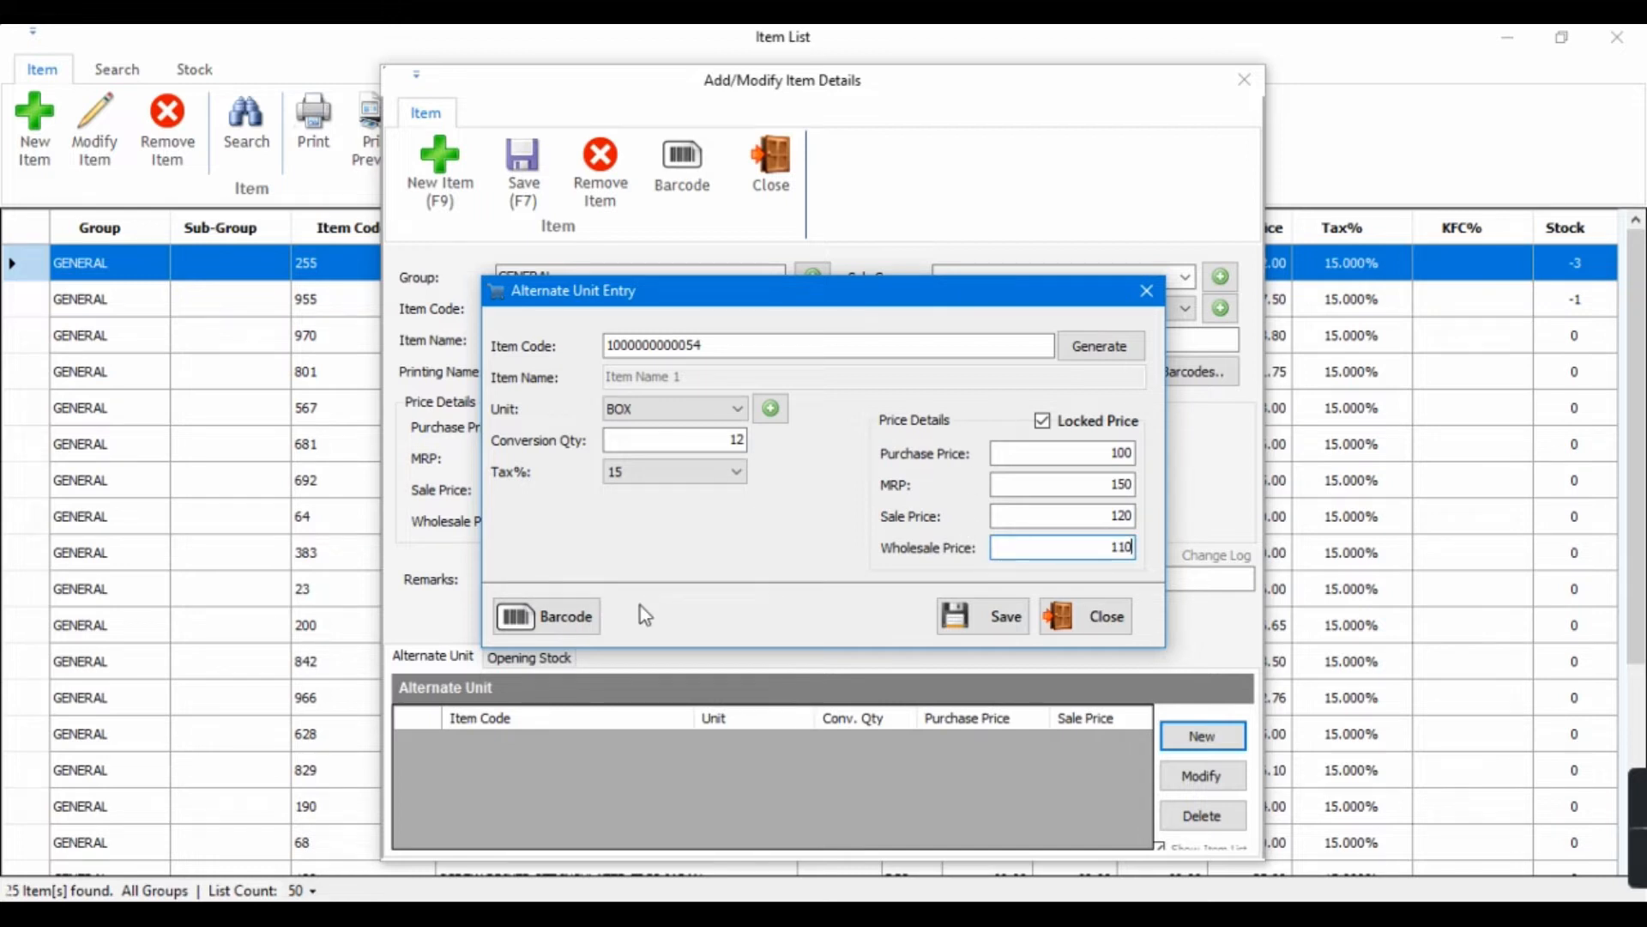
left_click(982, 621)
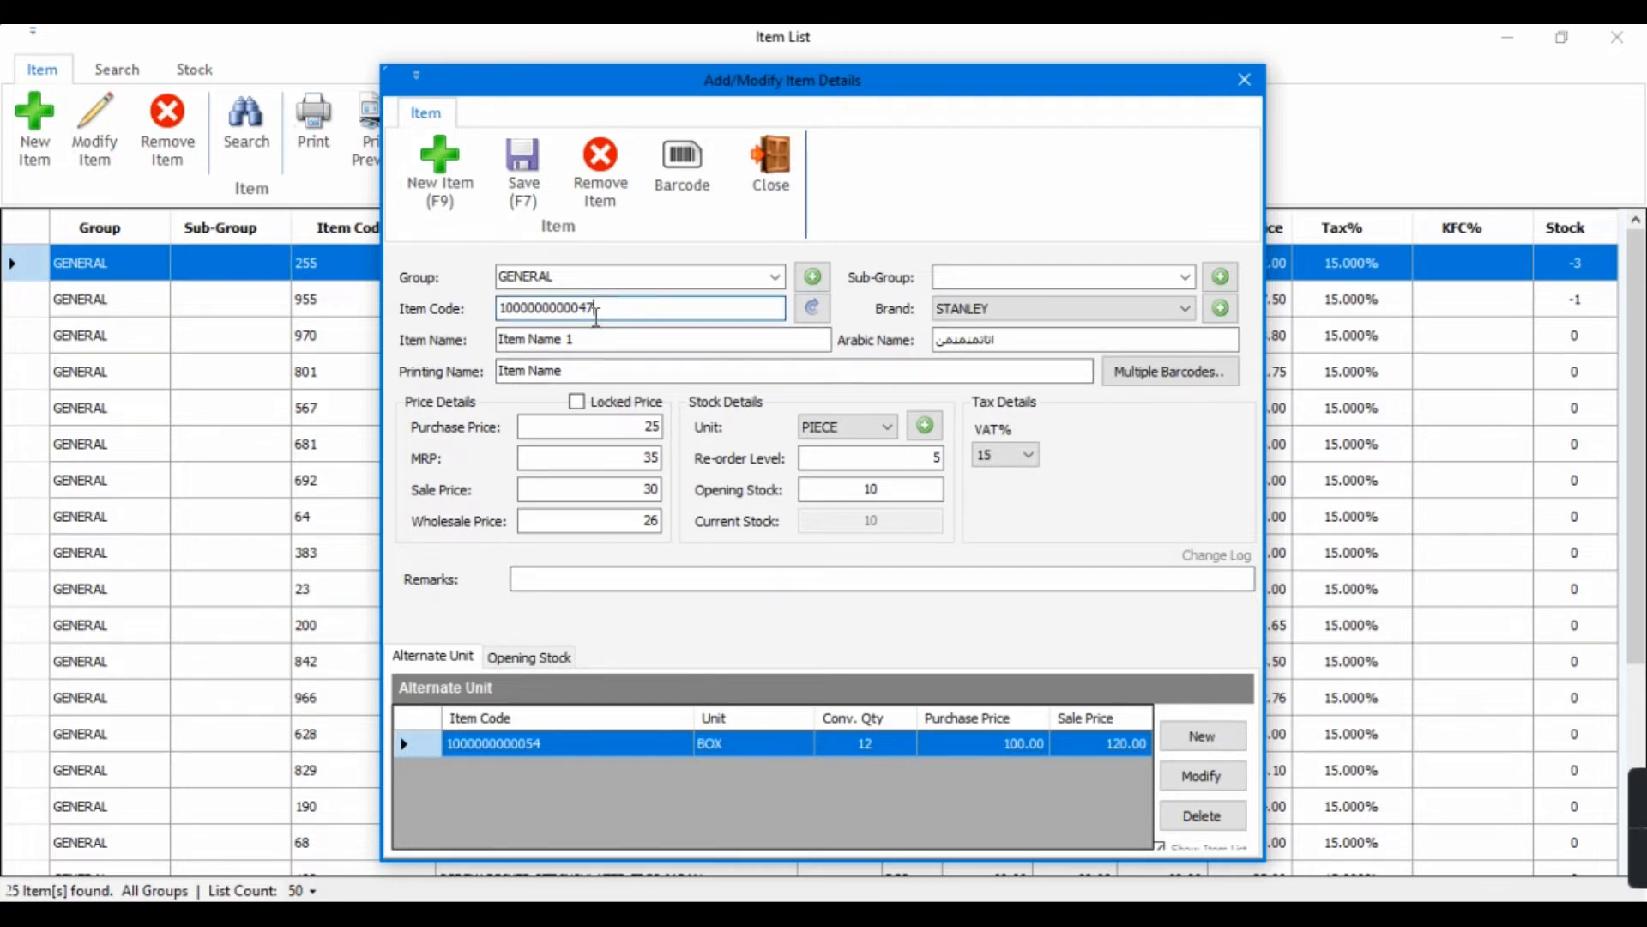
Review the item's code, its unit options and its list of multiple barcodes.
left_click_drag(627, 312, 499, 311)
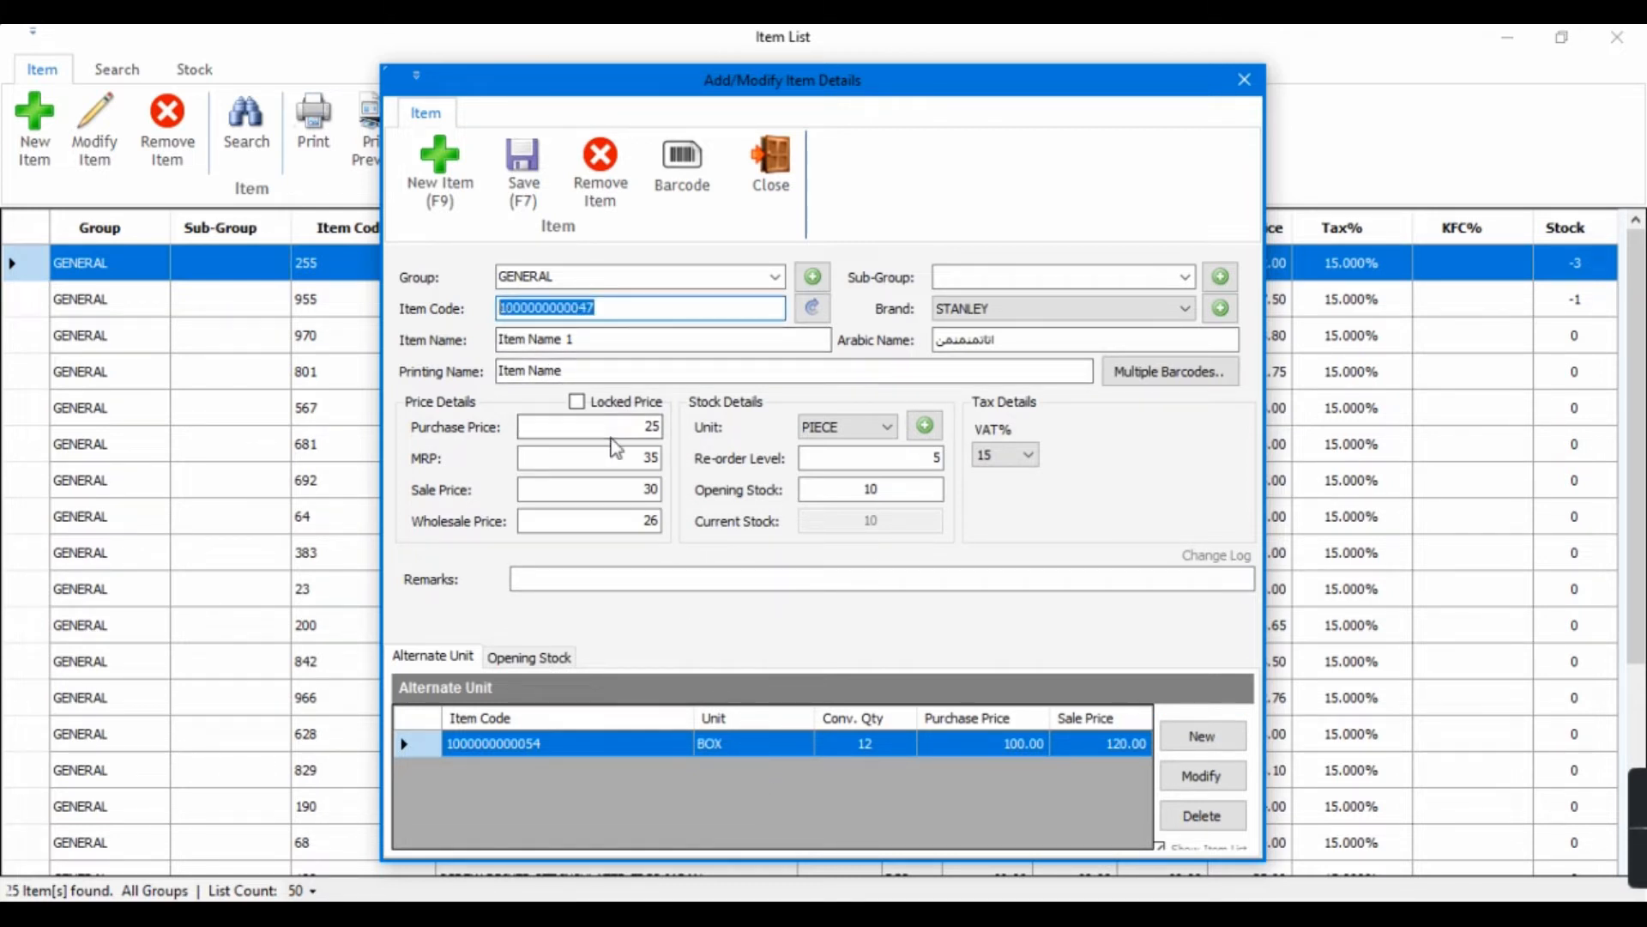
left_click(825, 431)
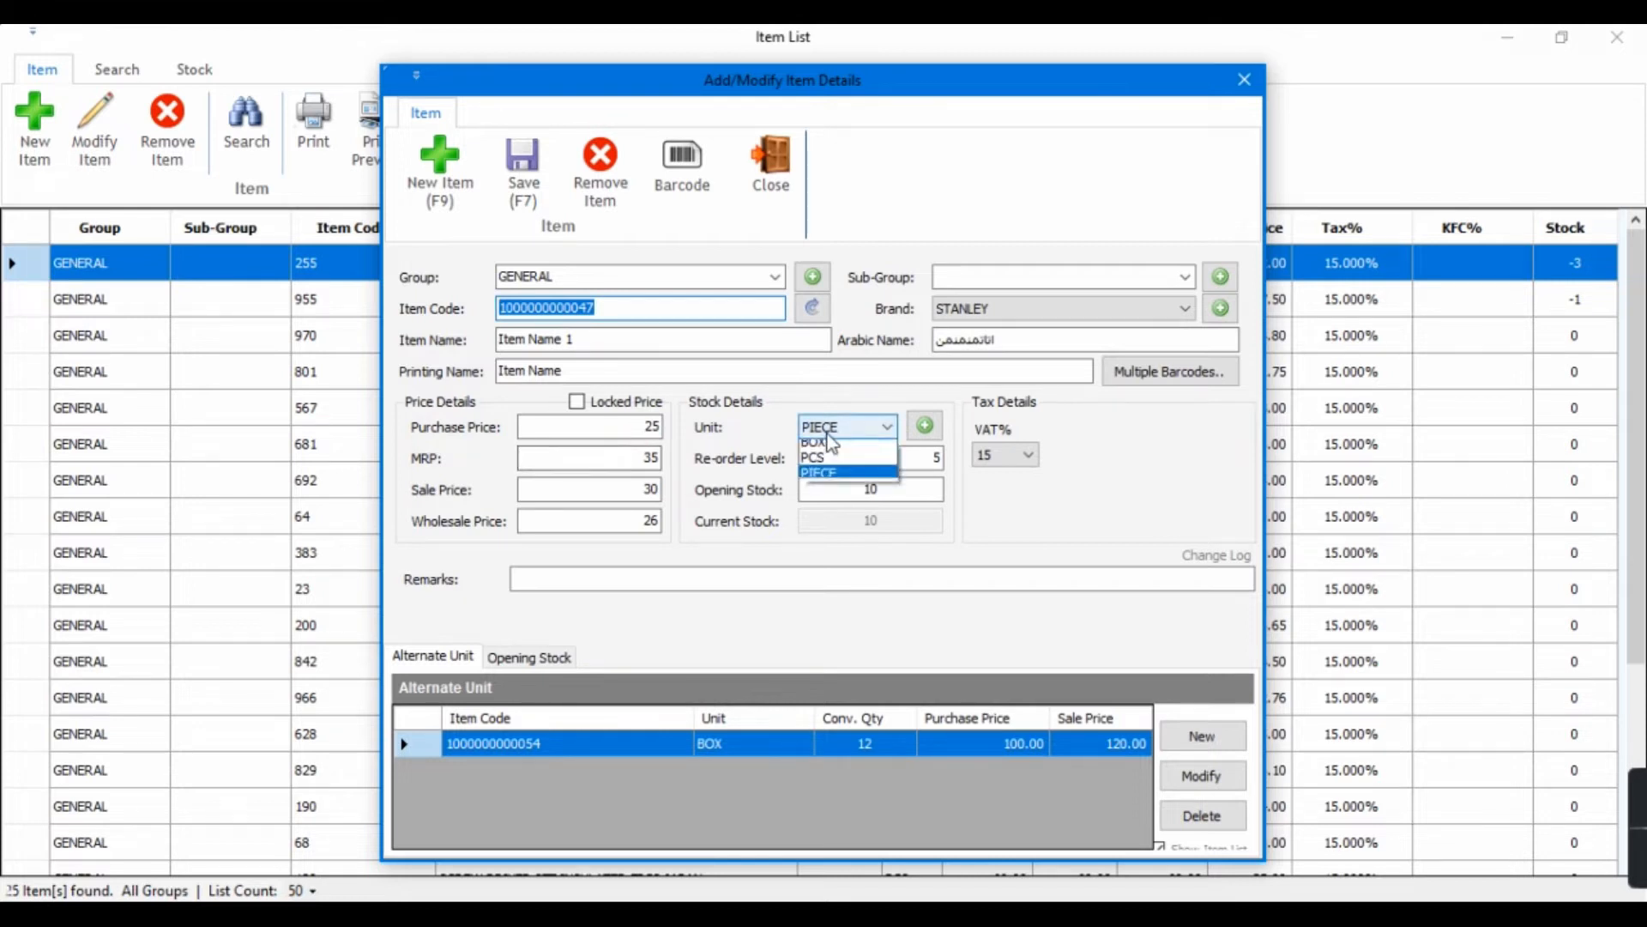
left_click(828, 478)
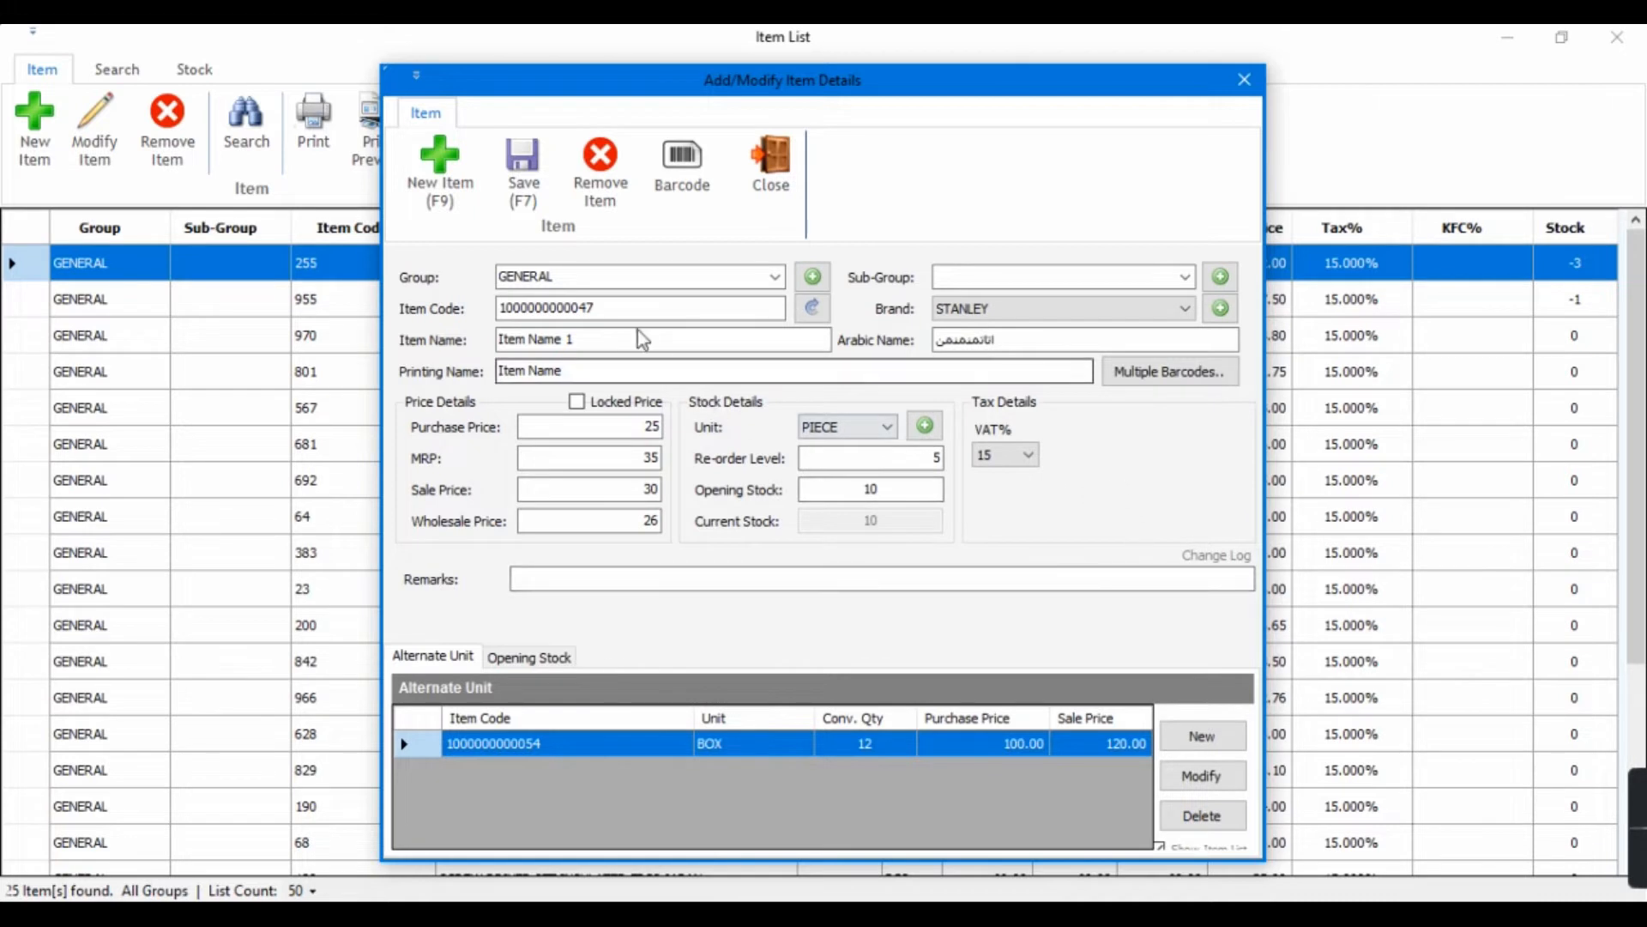
left_click_drag(616, 311, 495, 309)
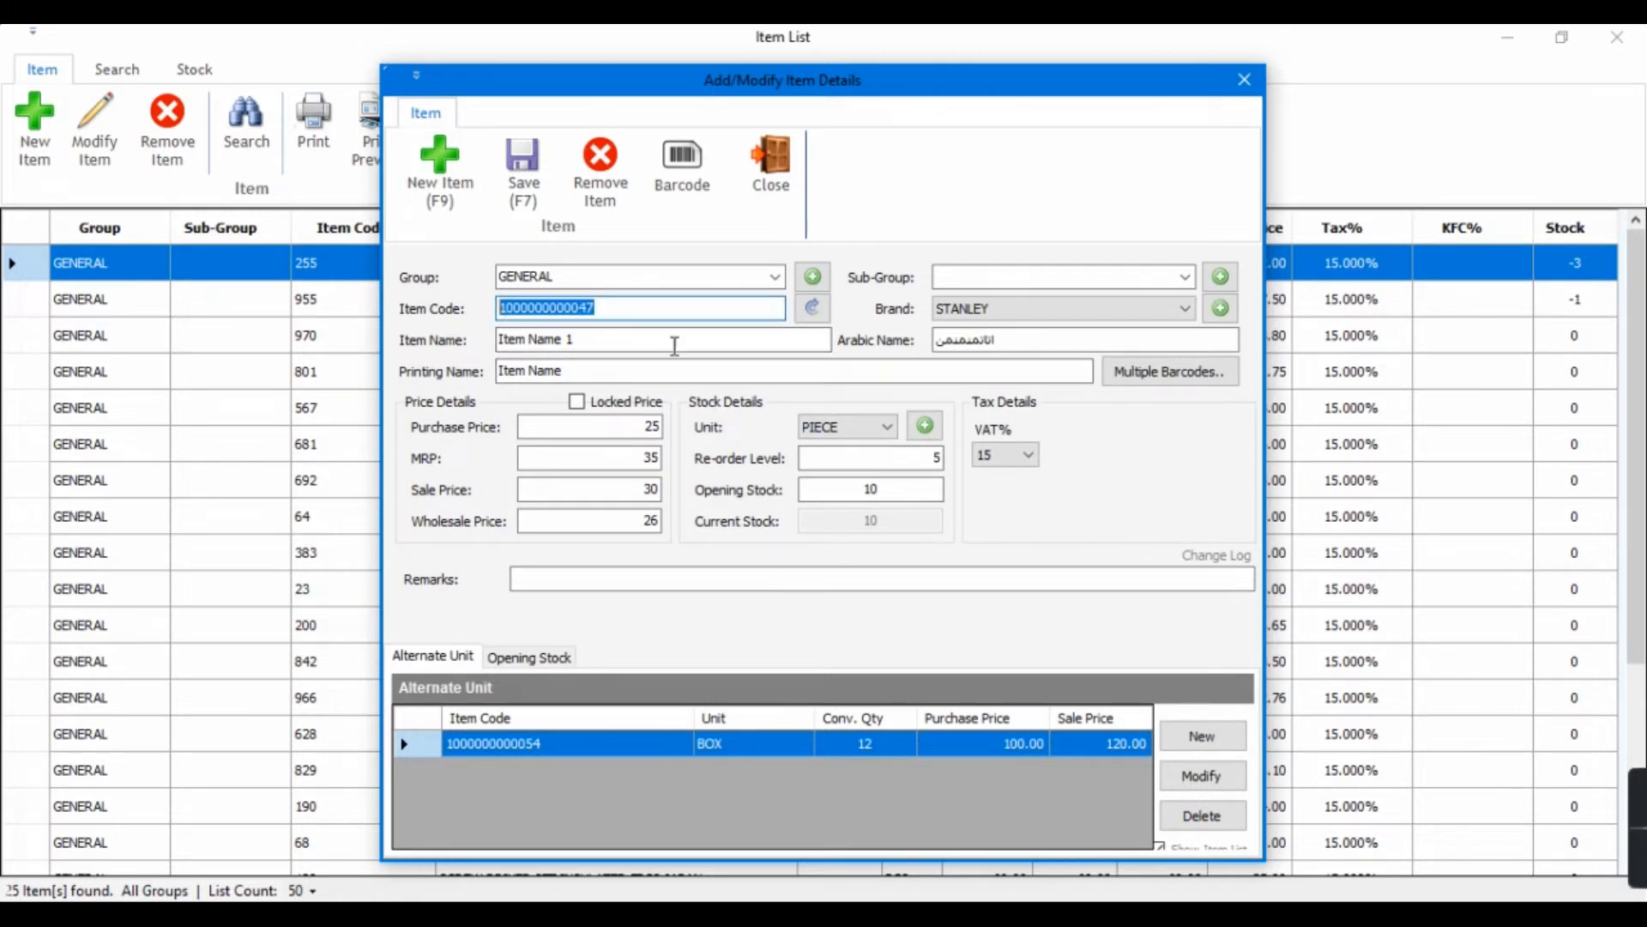
left_click(1128, 374)
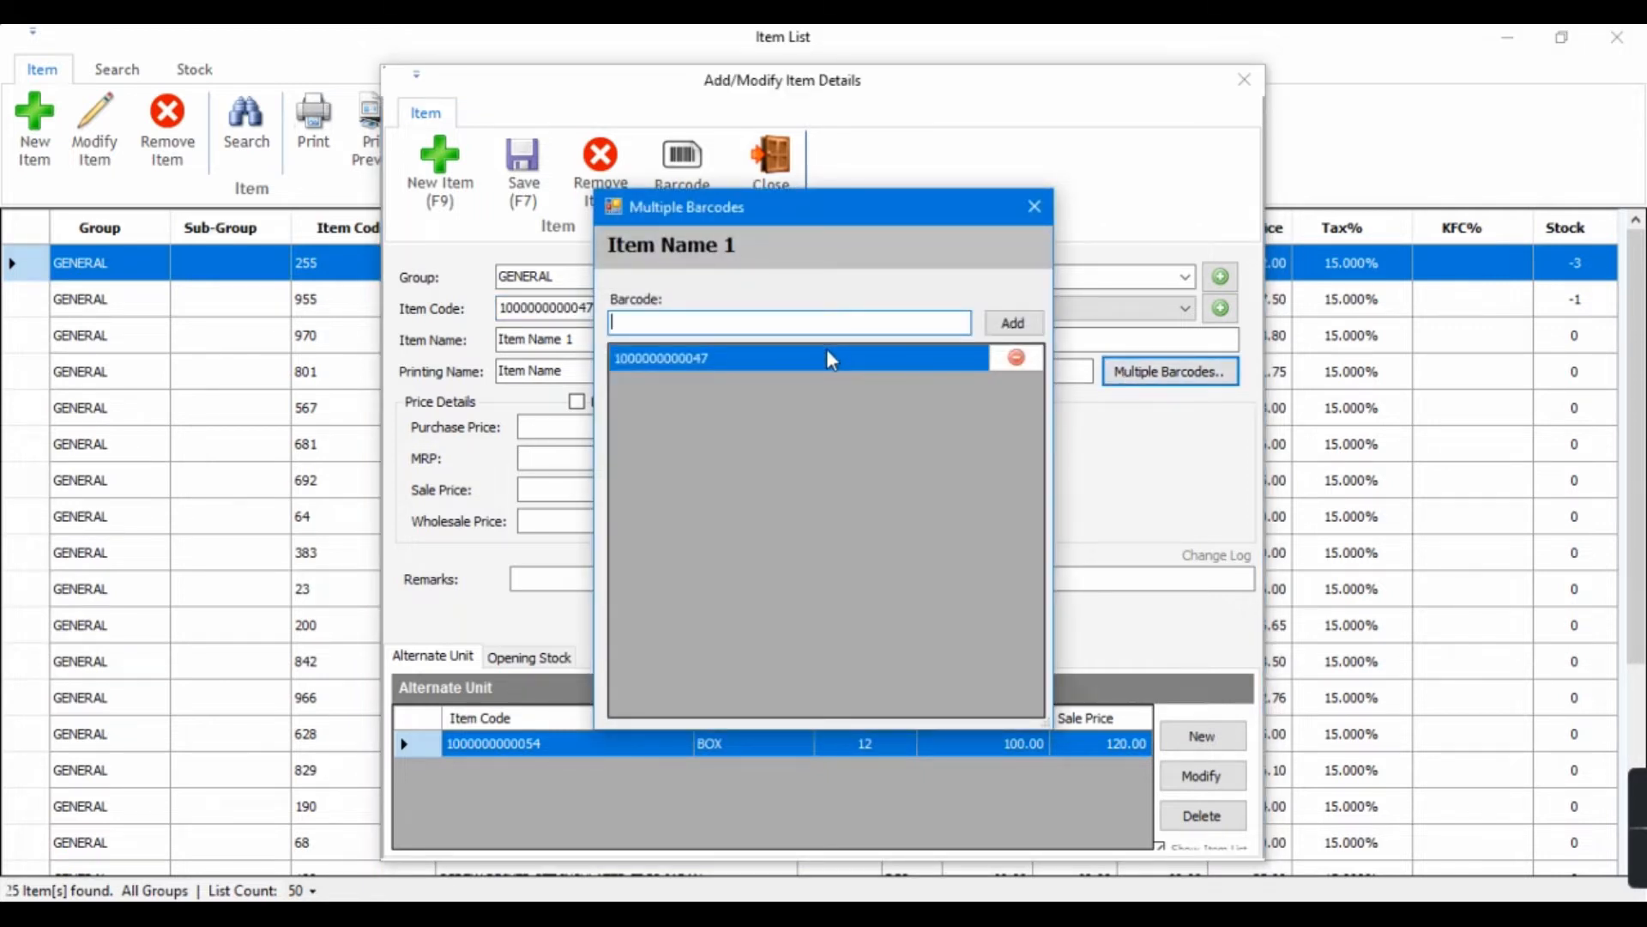
left_click(1034, 206)
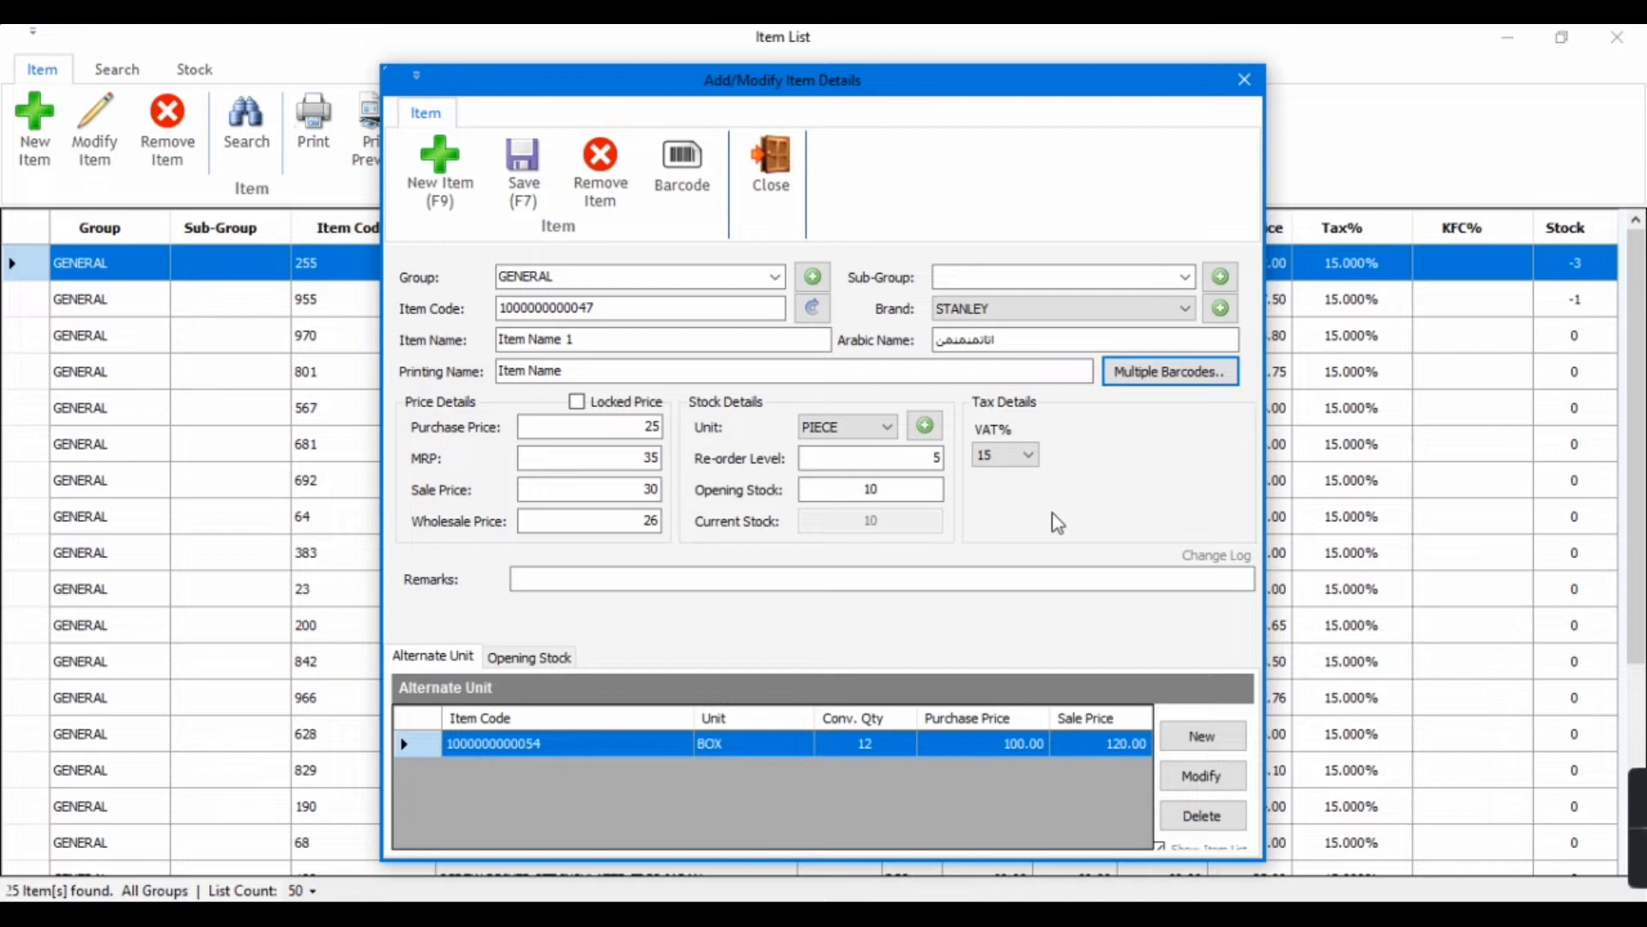
Open barcode printing for the item's main barcode and add one label to the print list.
left_click(706, 209)
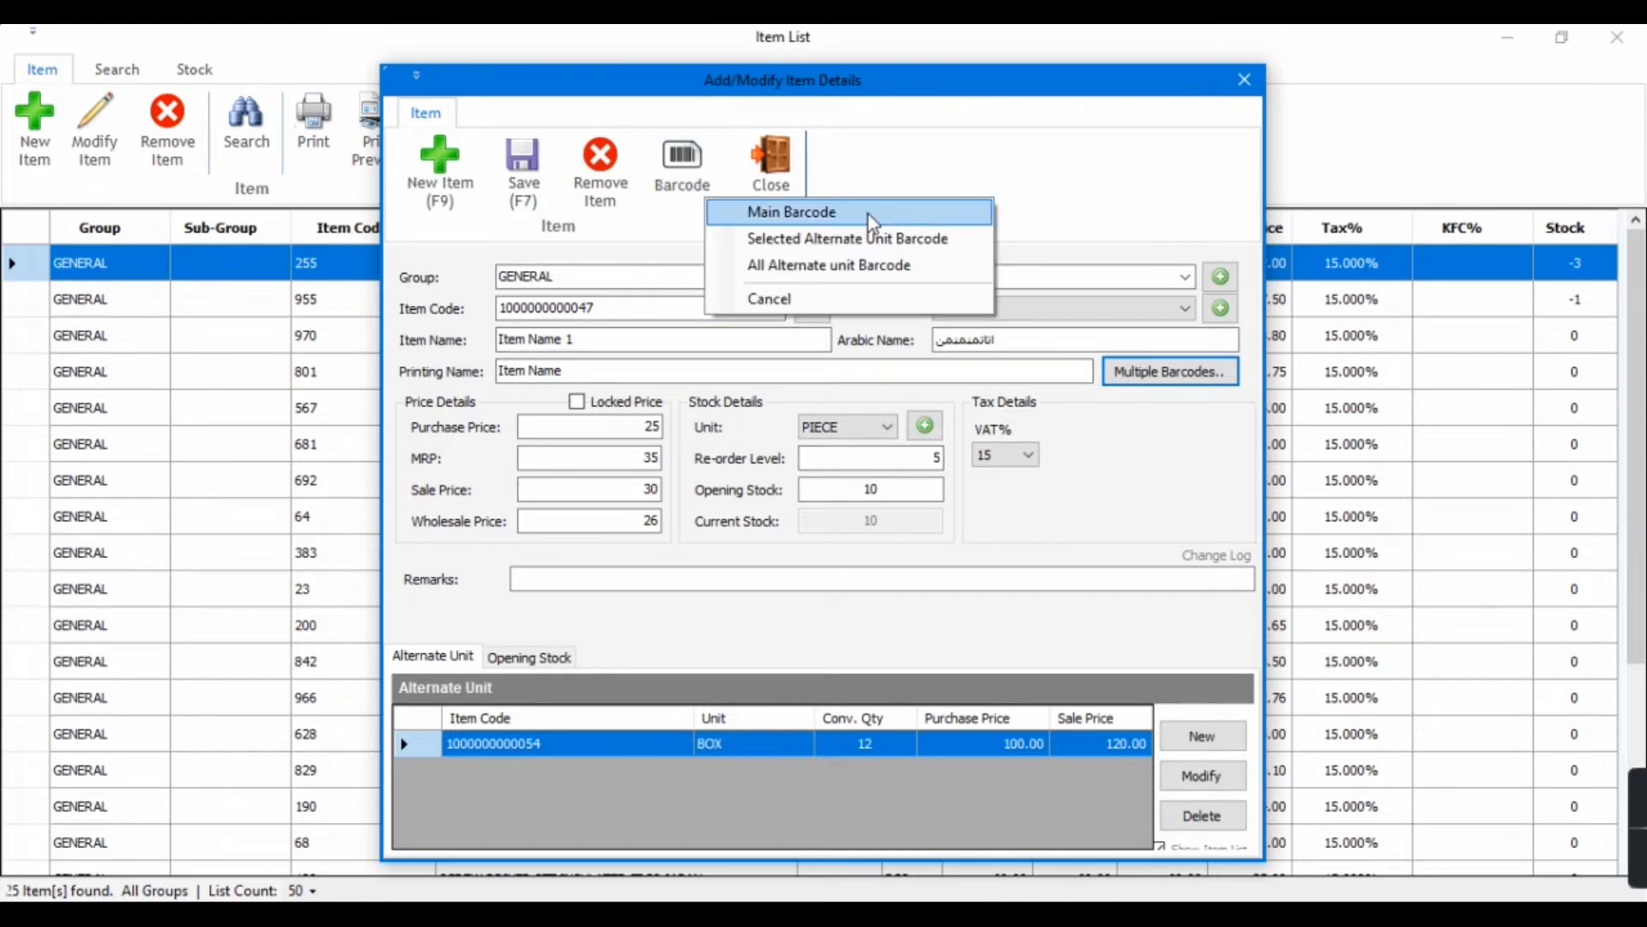
left_click(926, 222)
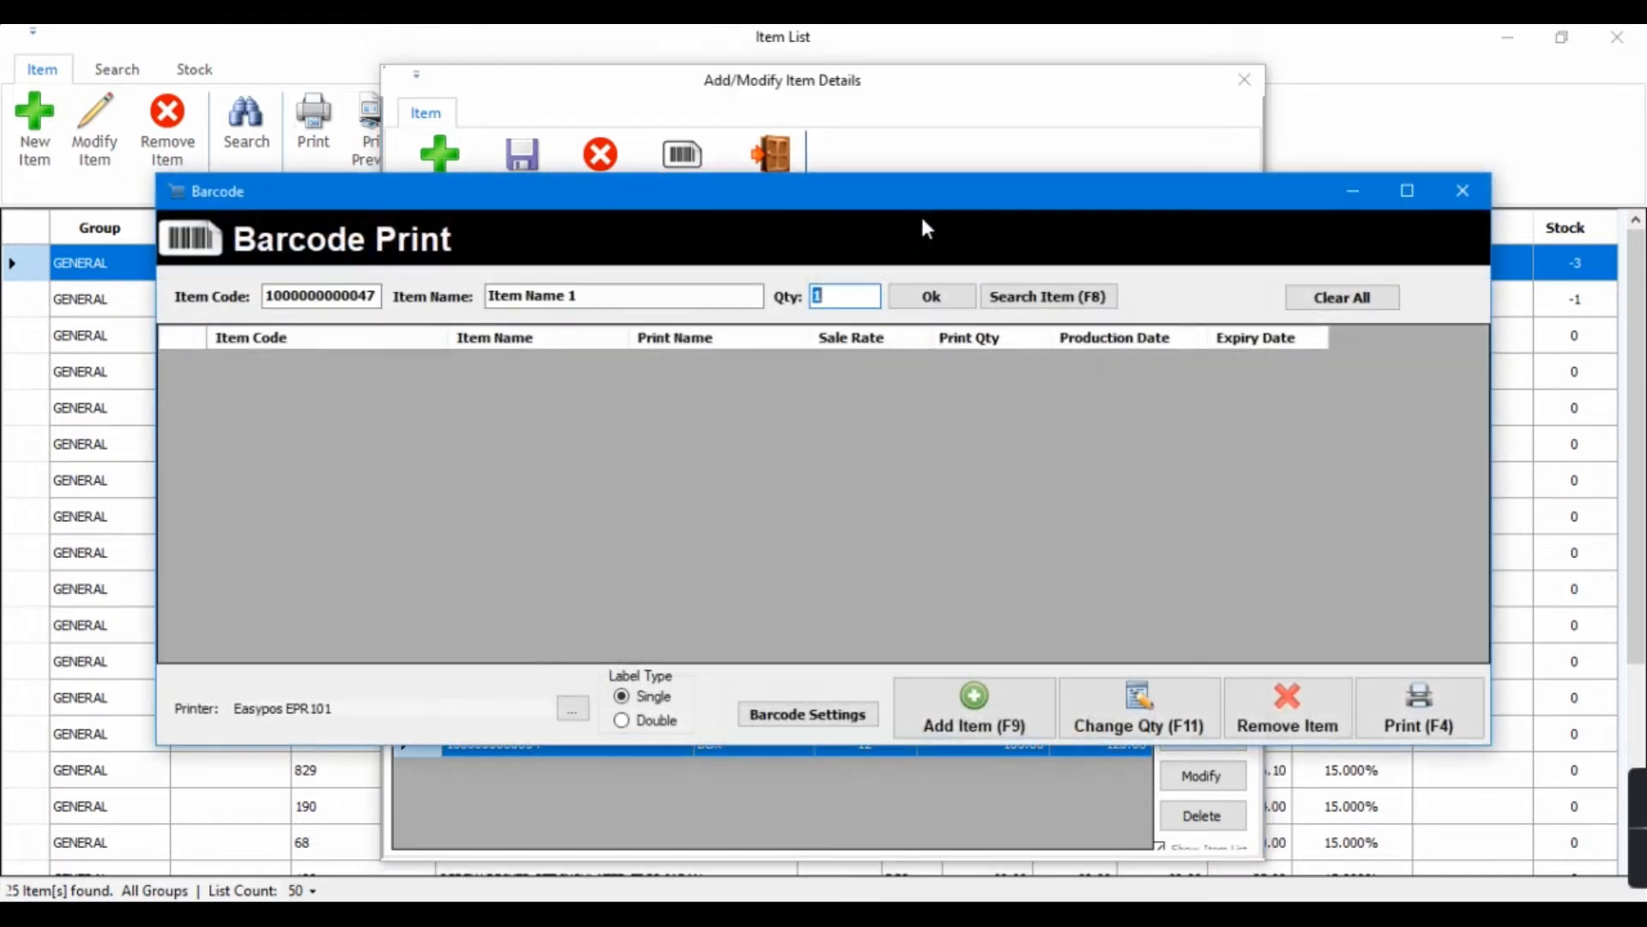
left_click(932, 296)
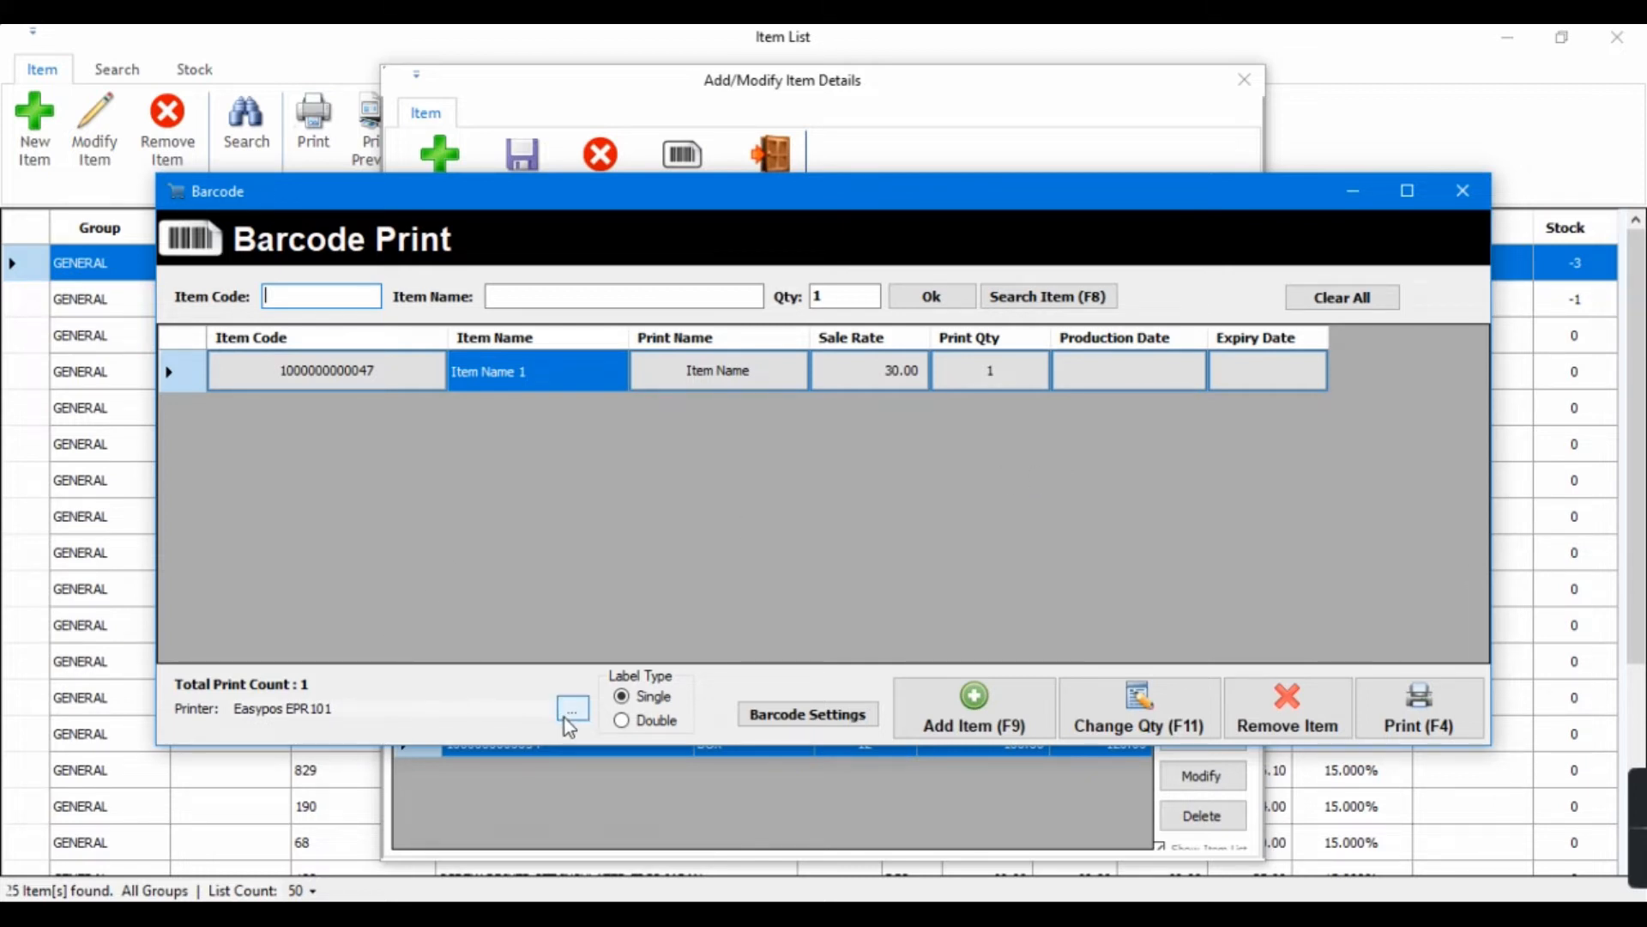
Use the Single label type, choose the Easypos EPR101 printer and print the item's barcode label.
left_click(620, 725)
left_click(622, 698)
left_click(575, 712)
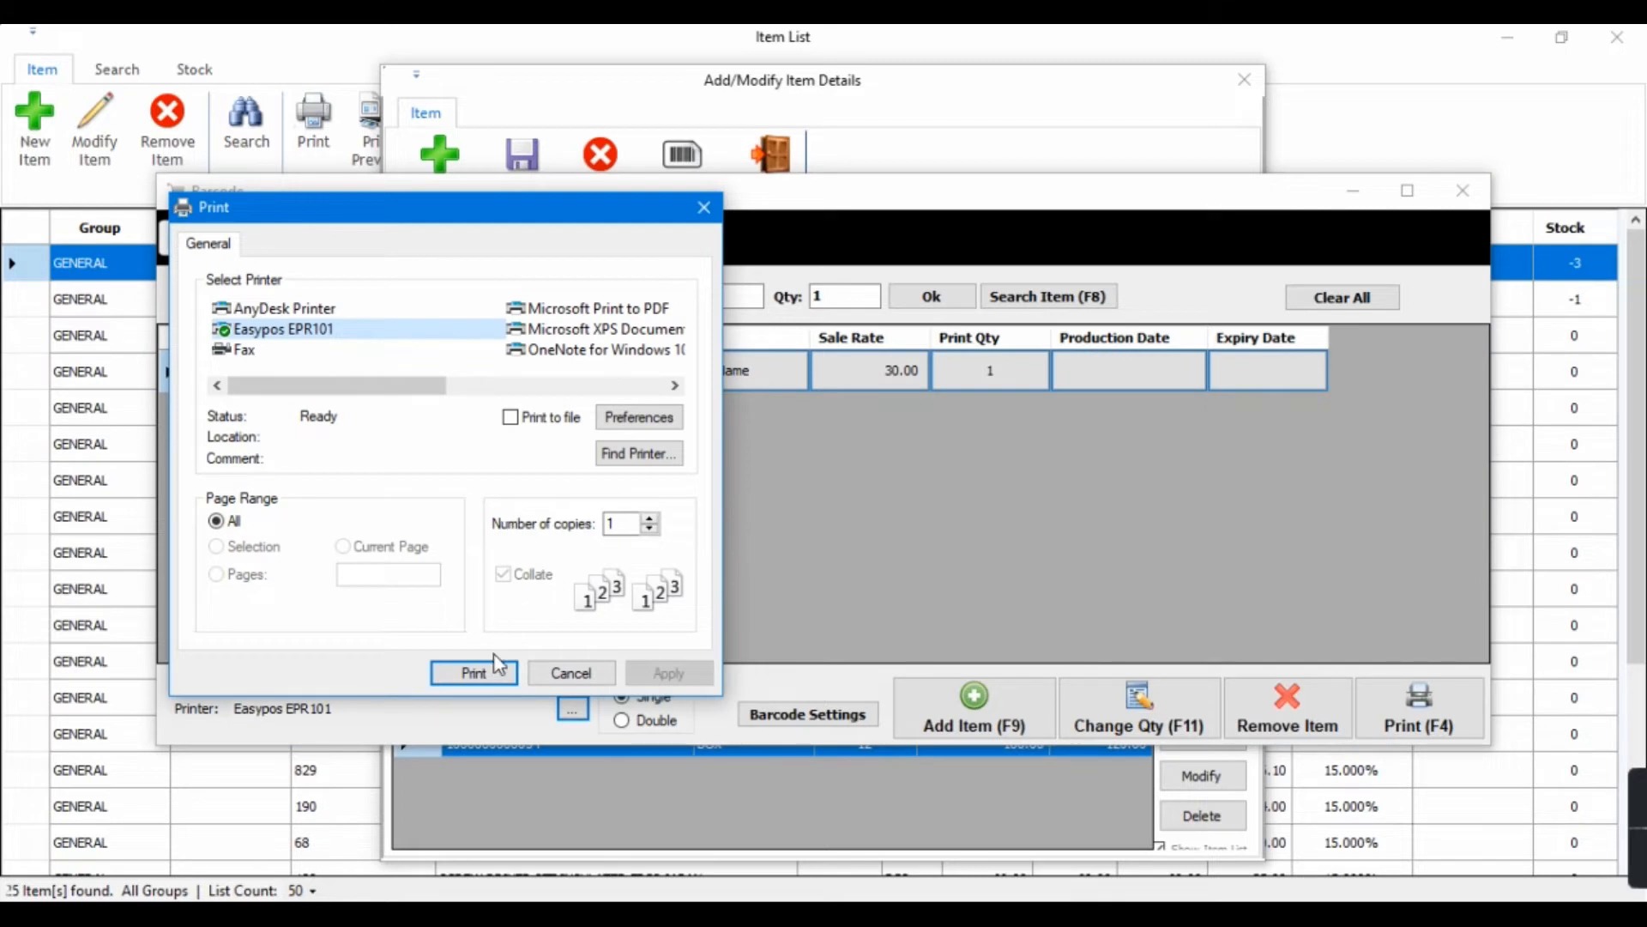
left_click(496, 669)
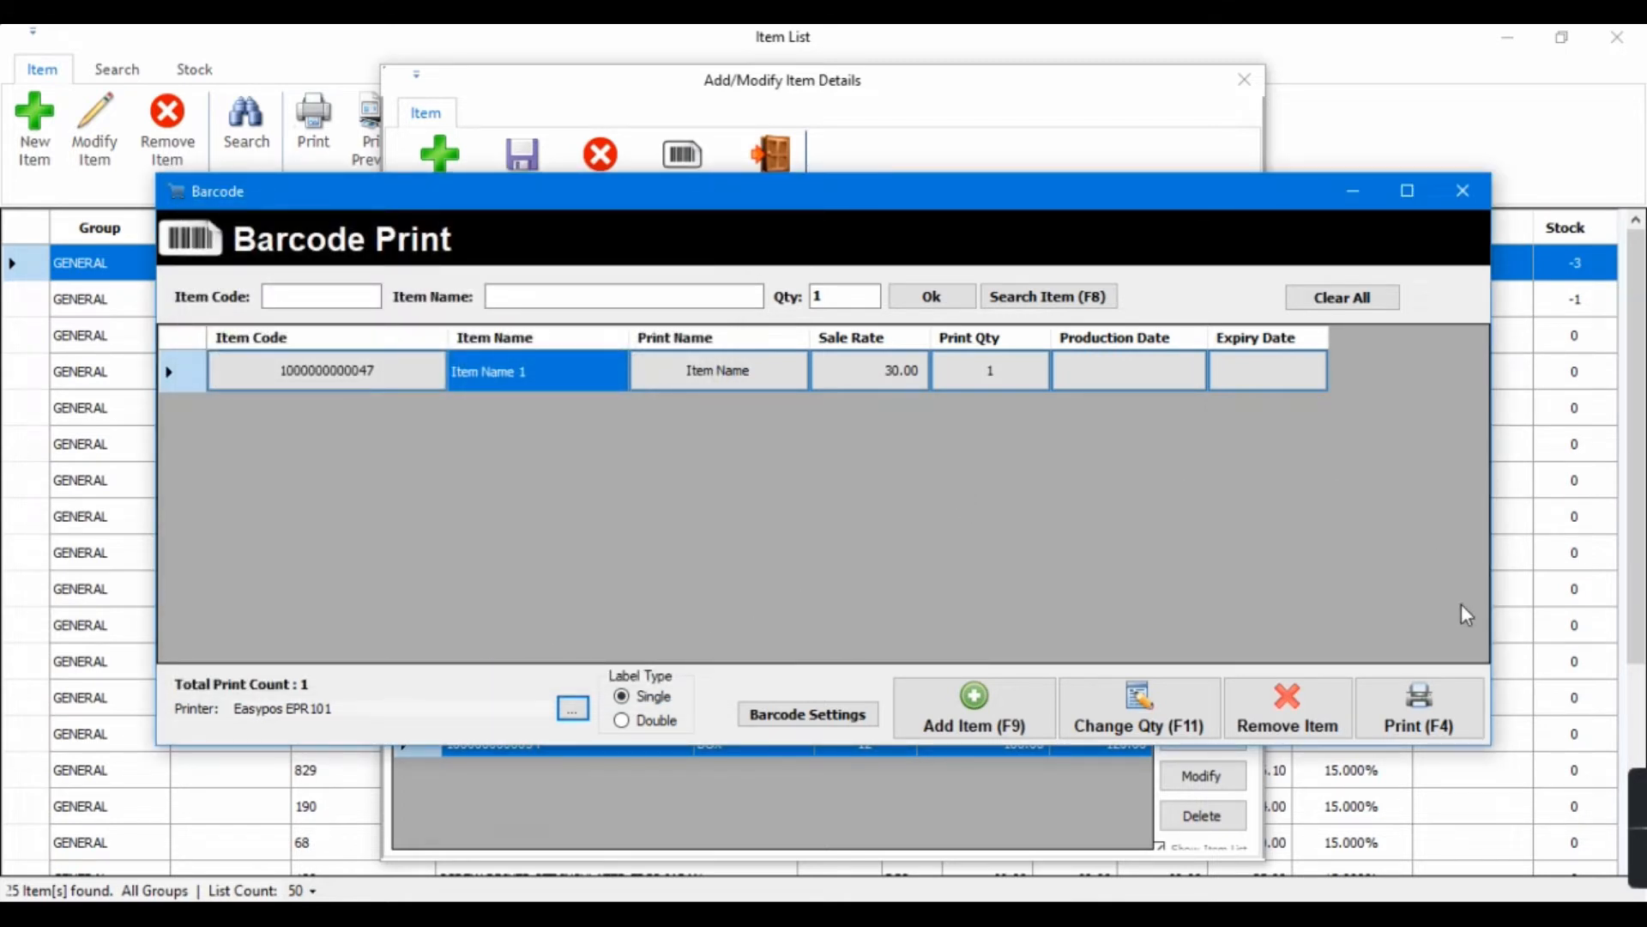
left_click(1448, 731)
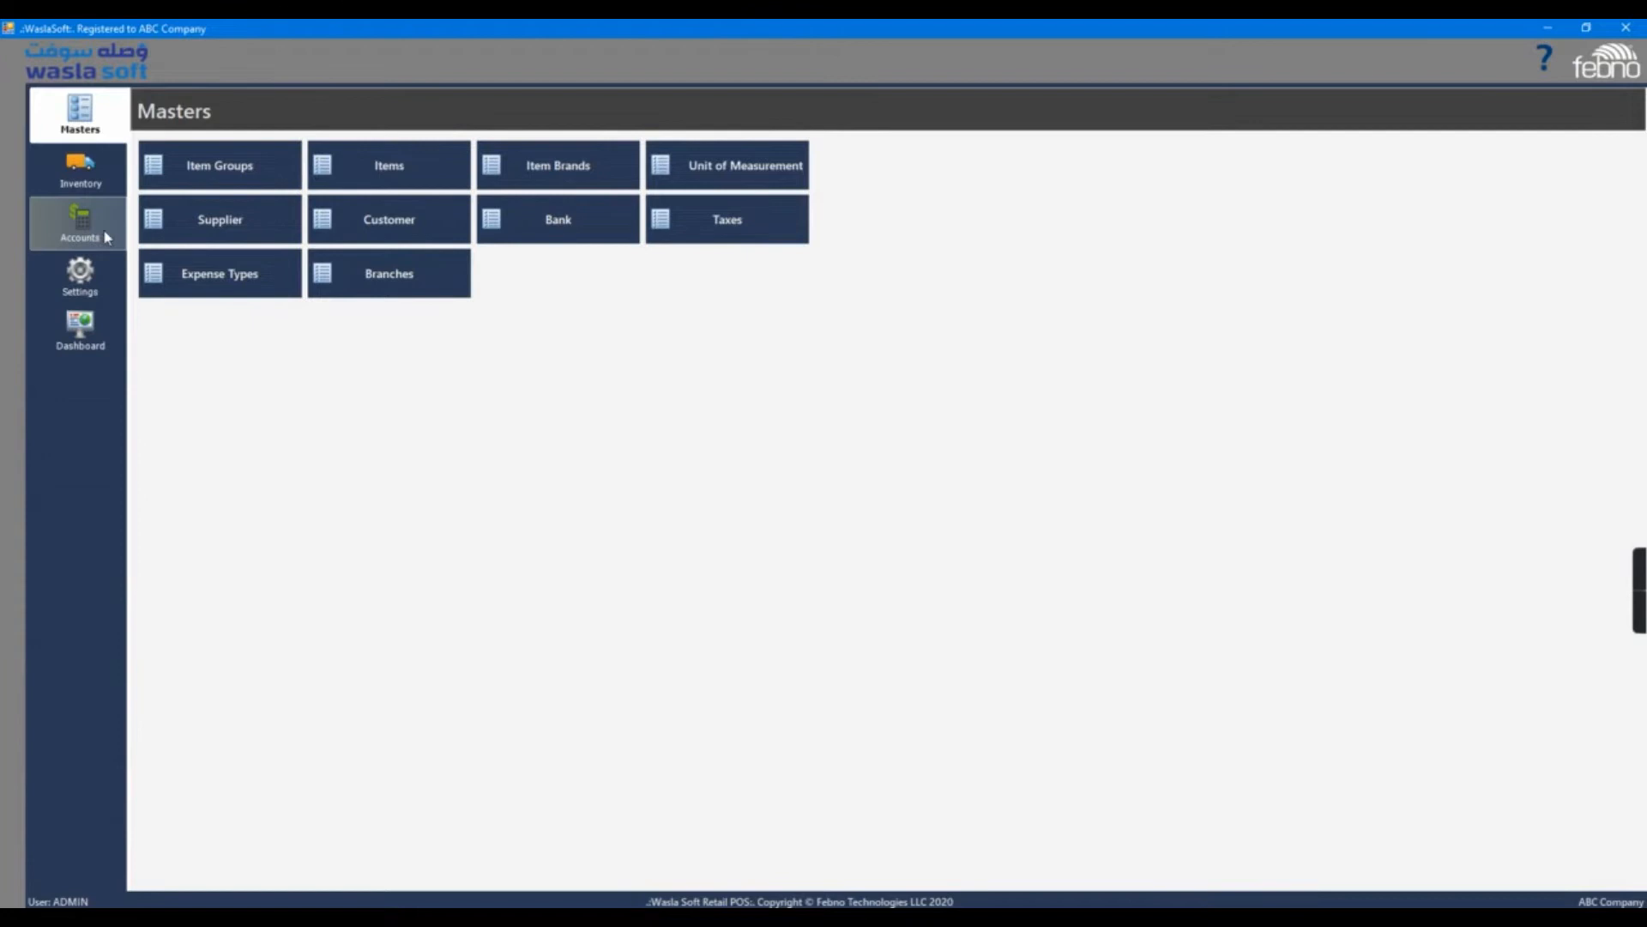
Open the purchase entry screen from the inventory section and set the payment mode to Credit.
left_click(79, 168)
left_click(236, 317)
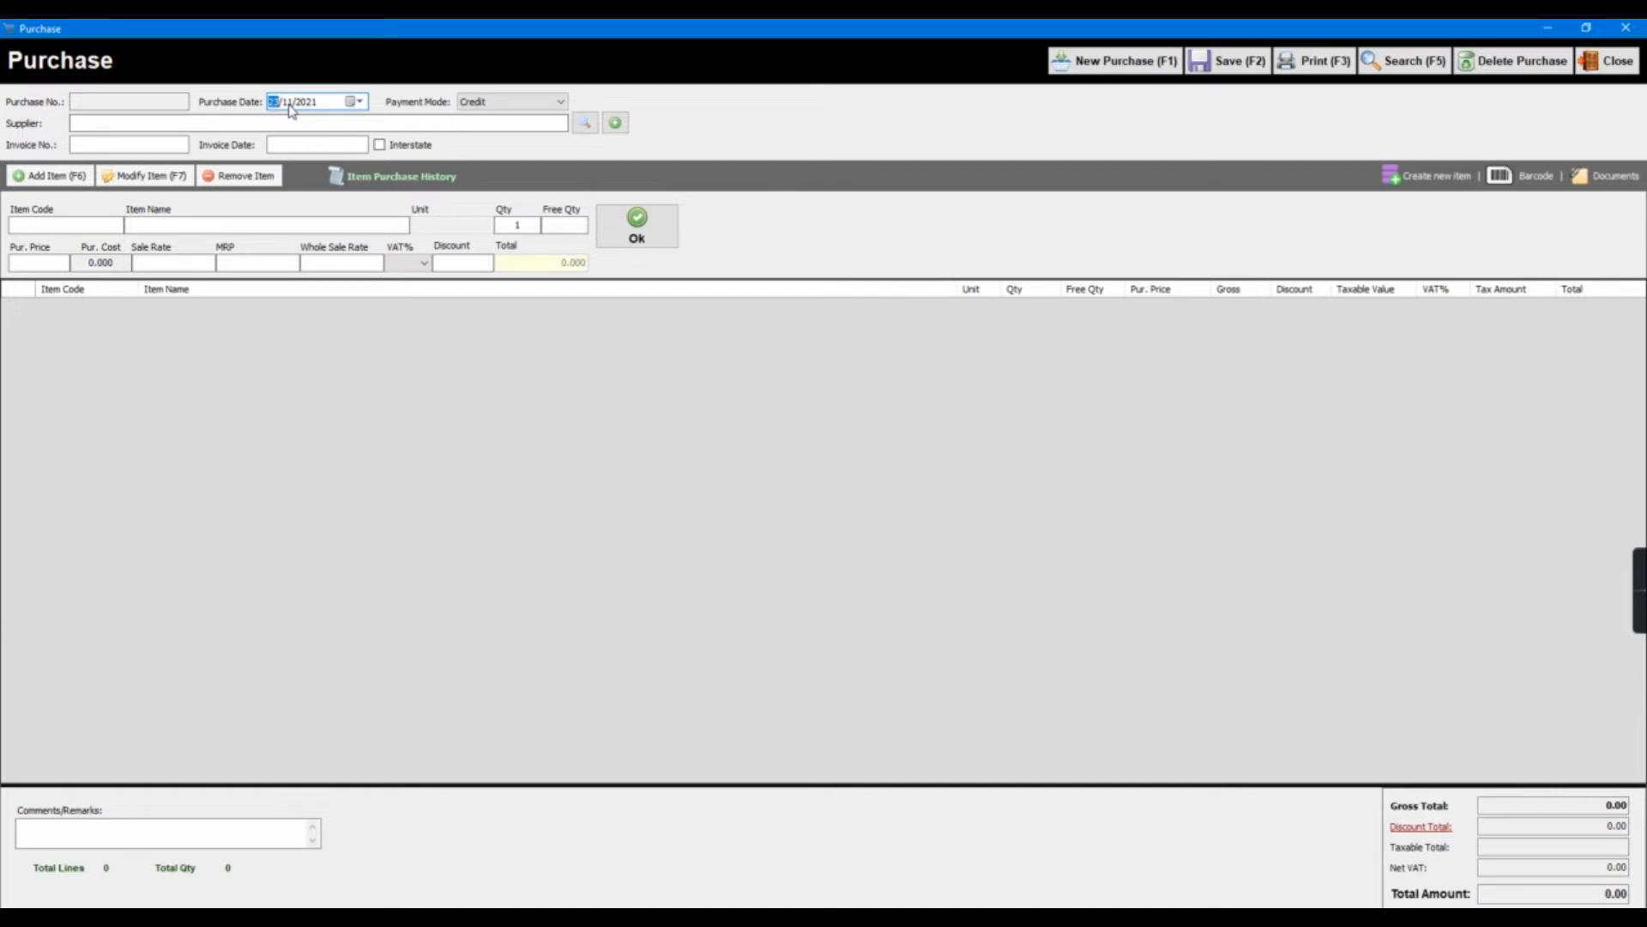
left_click(506, 101)
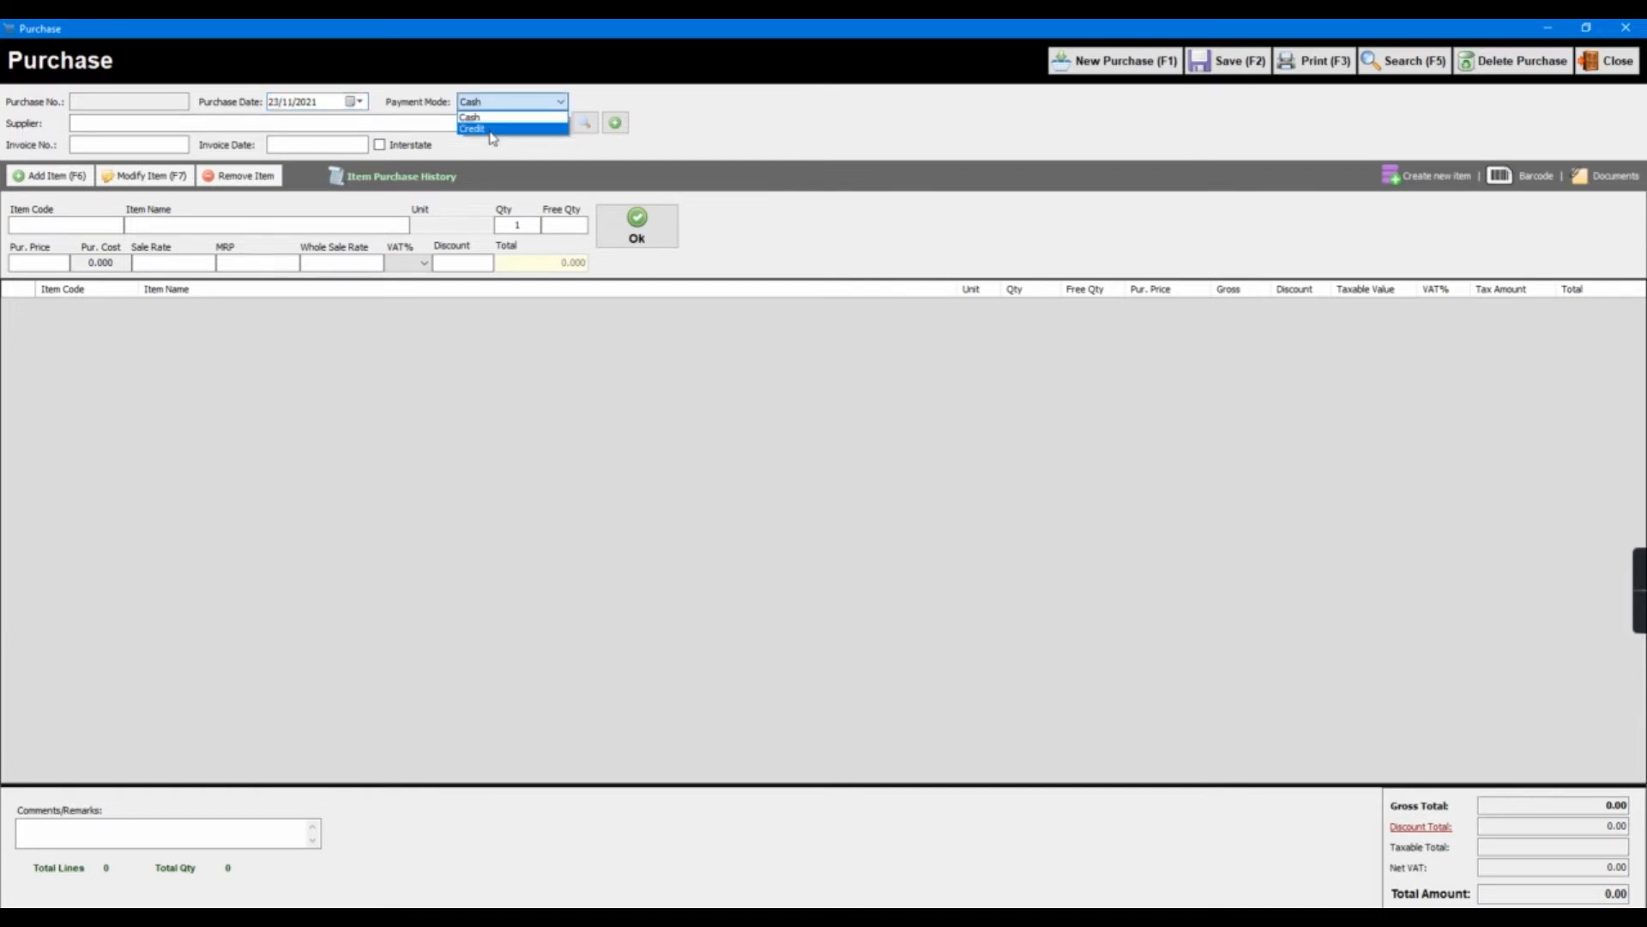
left_click(477, 129)
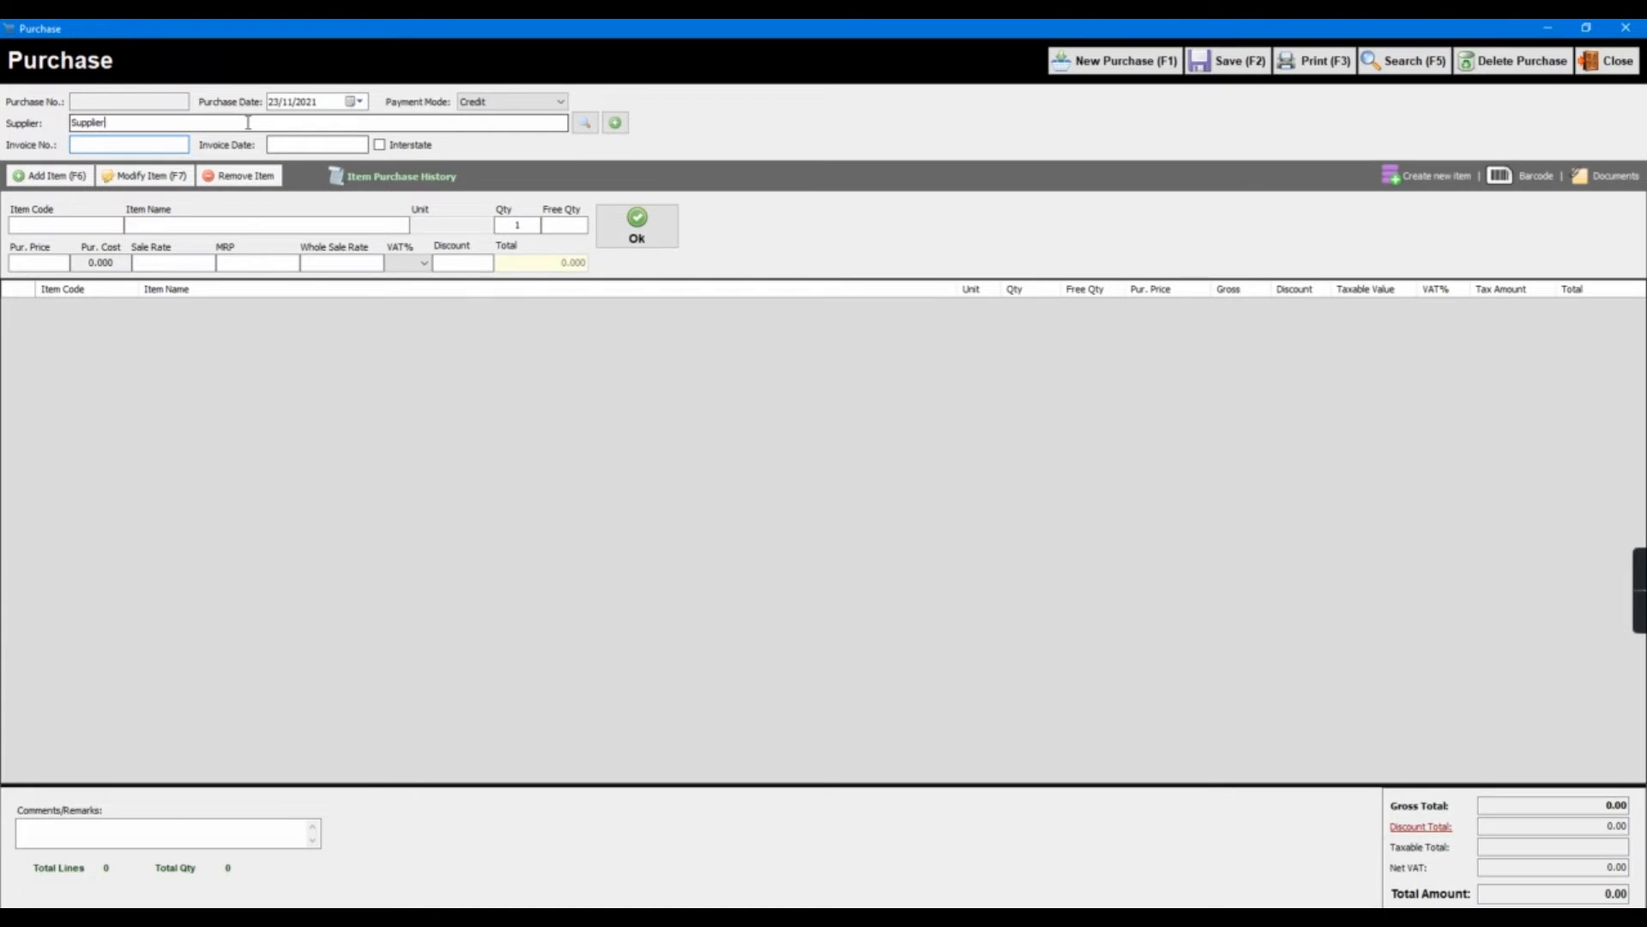
Create and save a new supplier named Supplier 2 for this purchase.
left_click(615, 122)
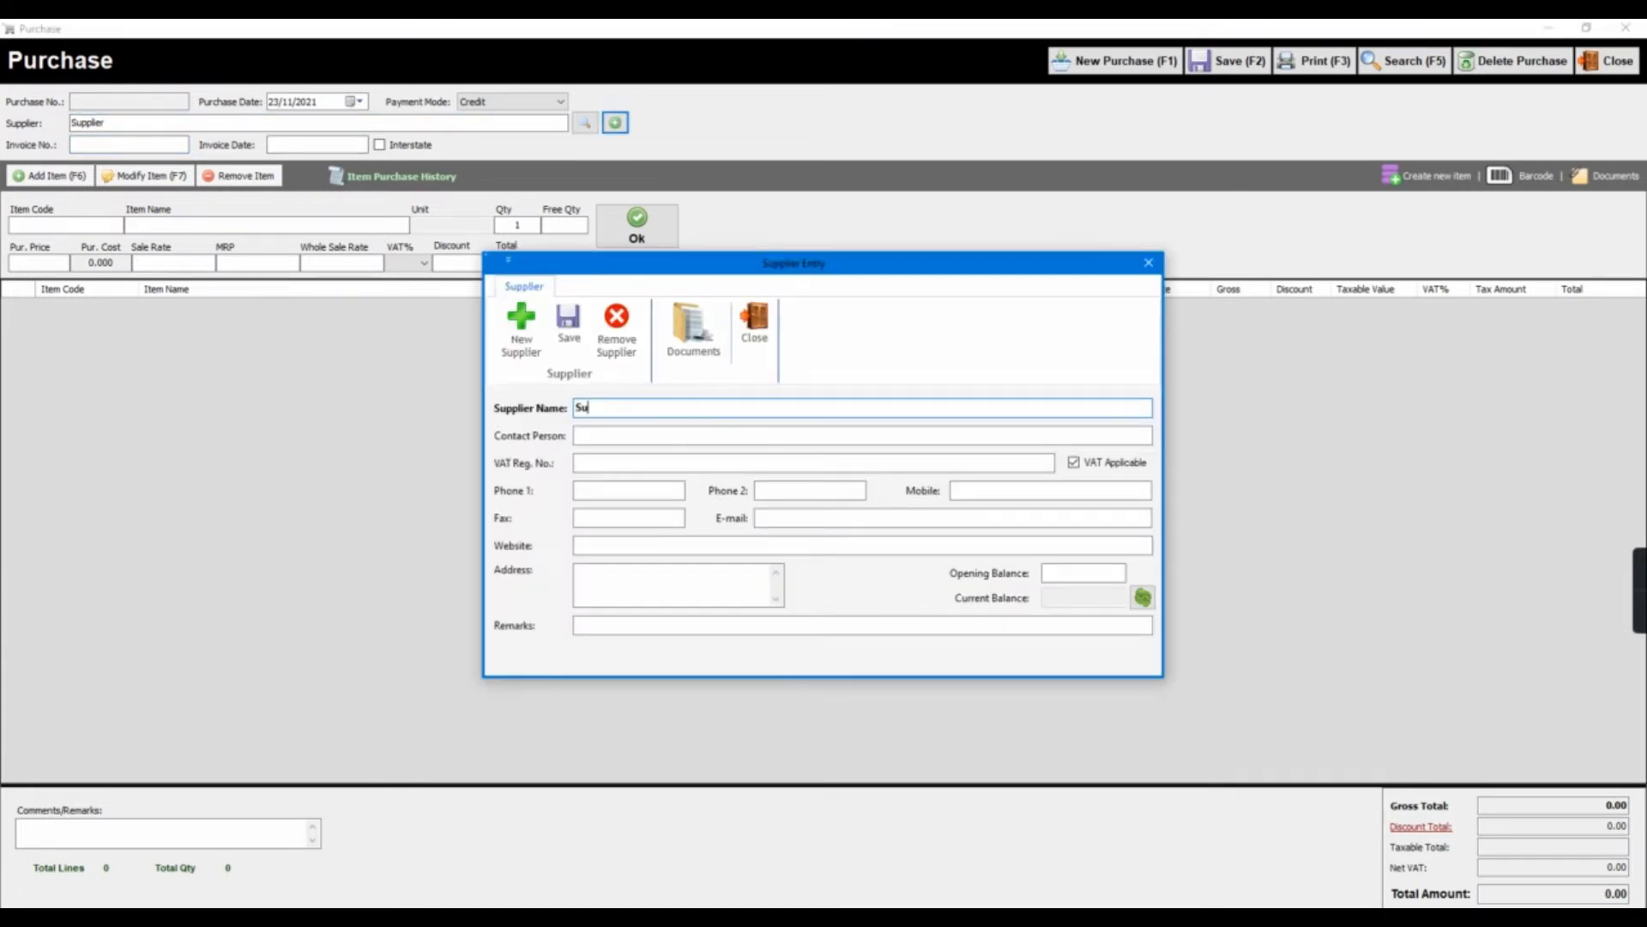
type("Supplier 2")
left_click(569, 324)
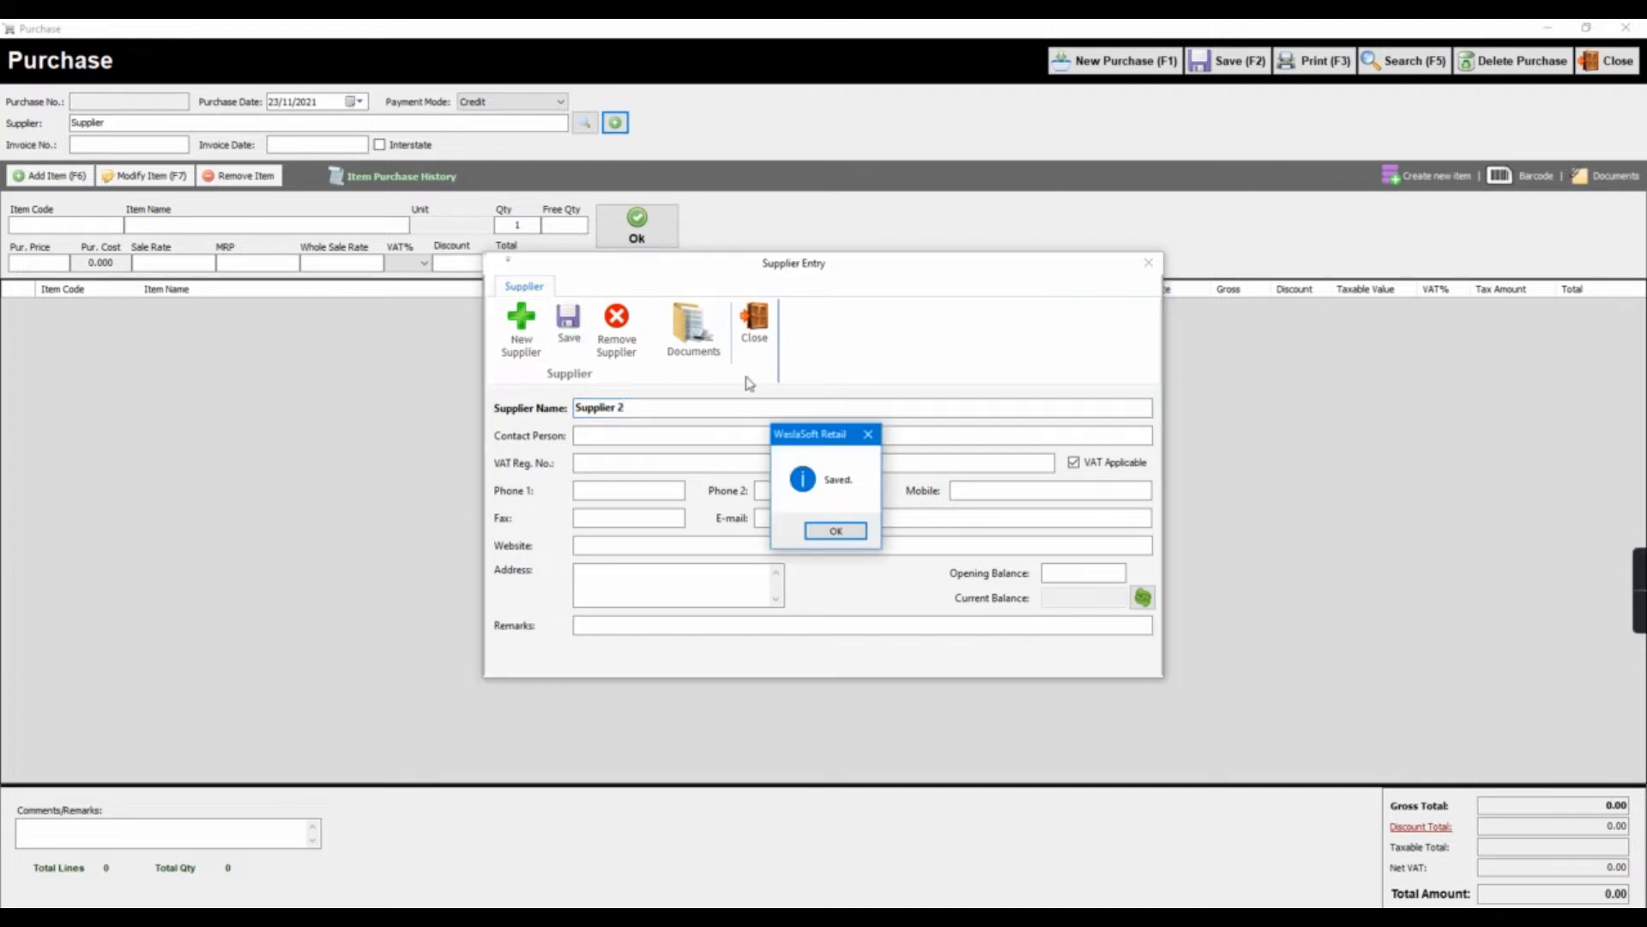
left_click(836, 532)
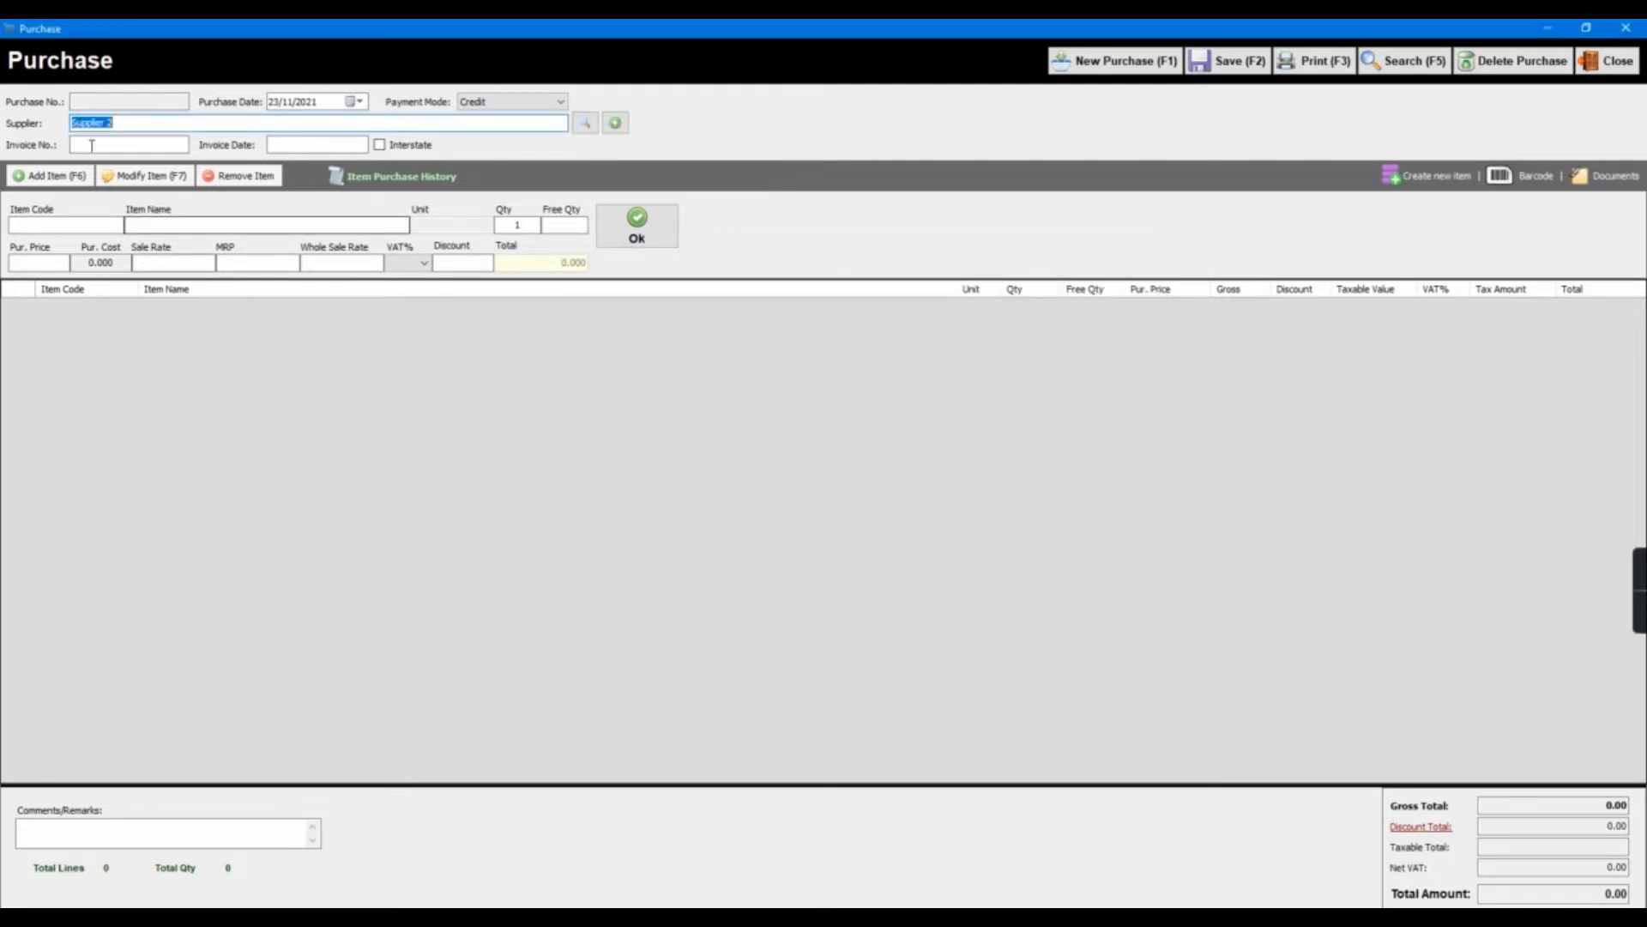
Select the item 2020 SUPER PROTECTANT for the purchase line with quantity 25 and free quantity 5.
left_click(141, 229)
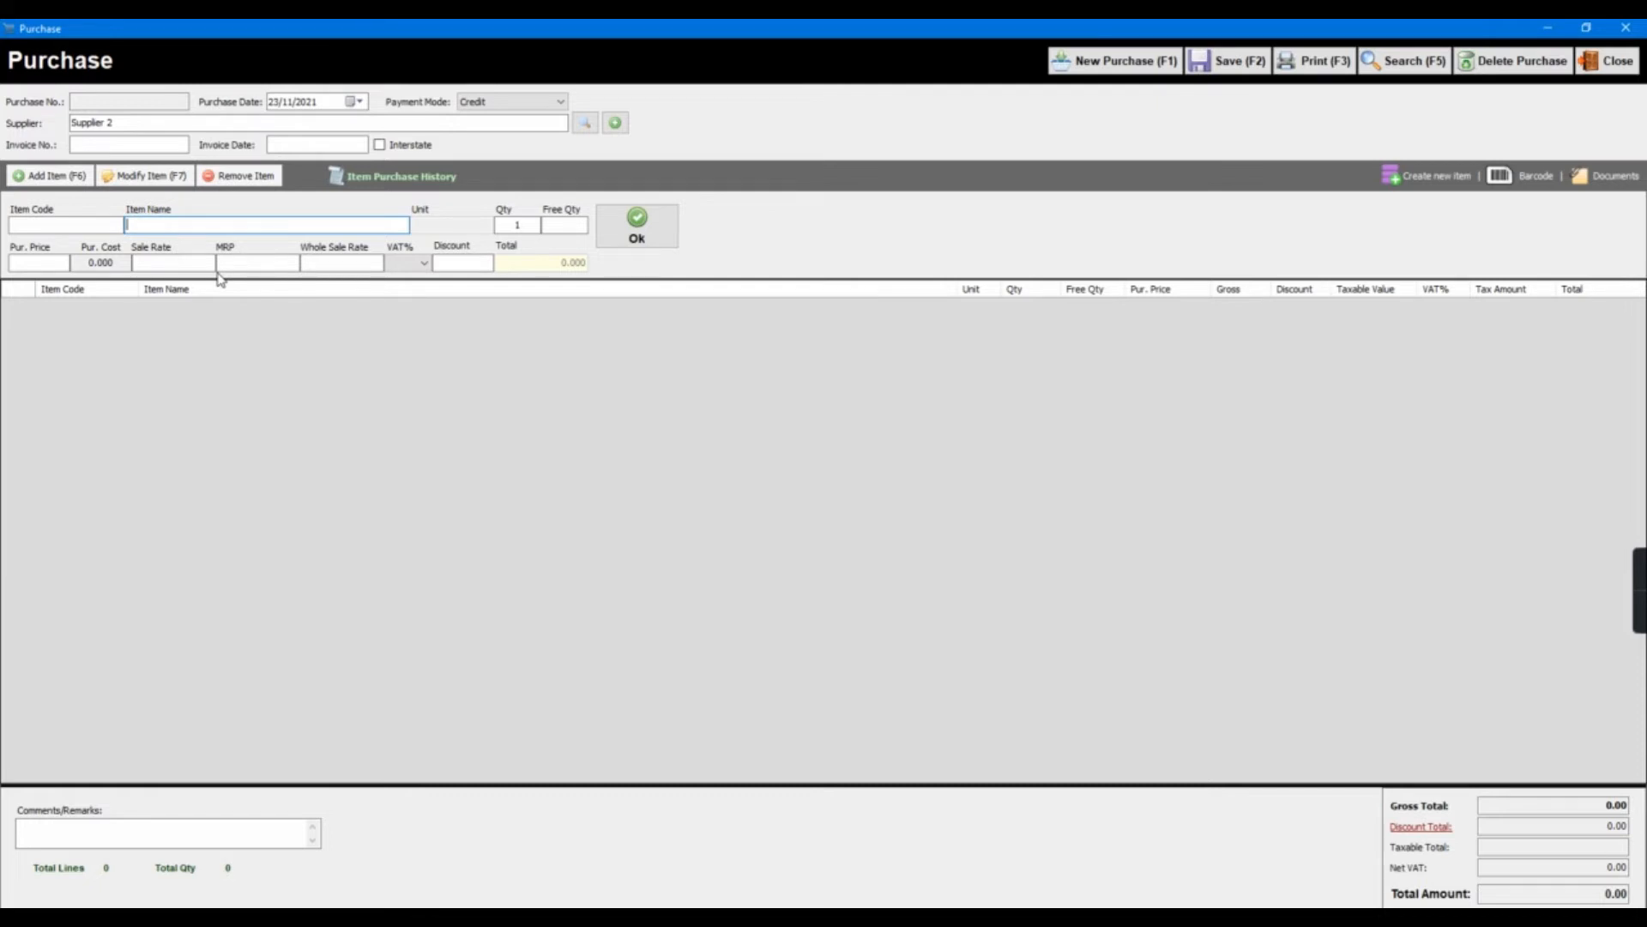
key("Down")
key("Down")
key("Down")
key("Down")
key("Down")
key("Down")
key("Down")
key("Down")
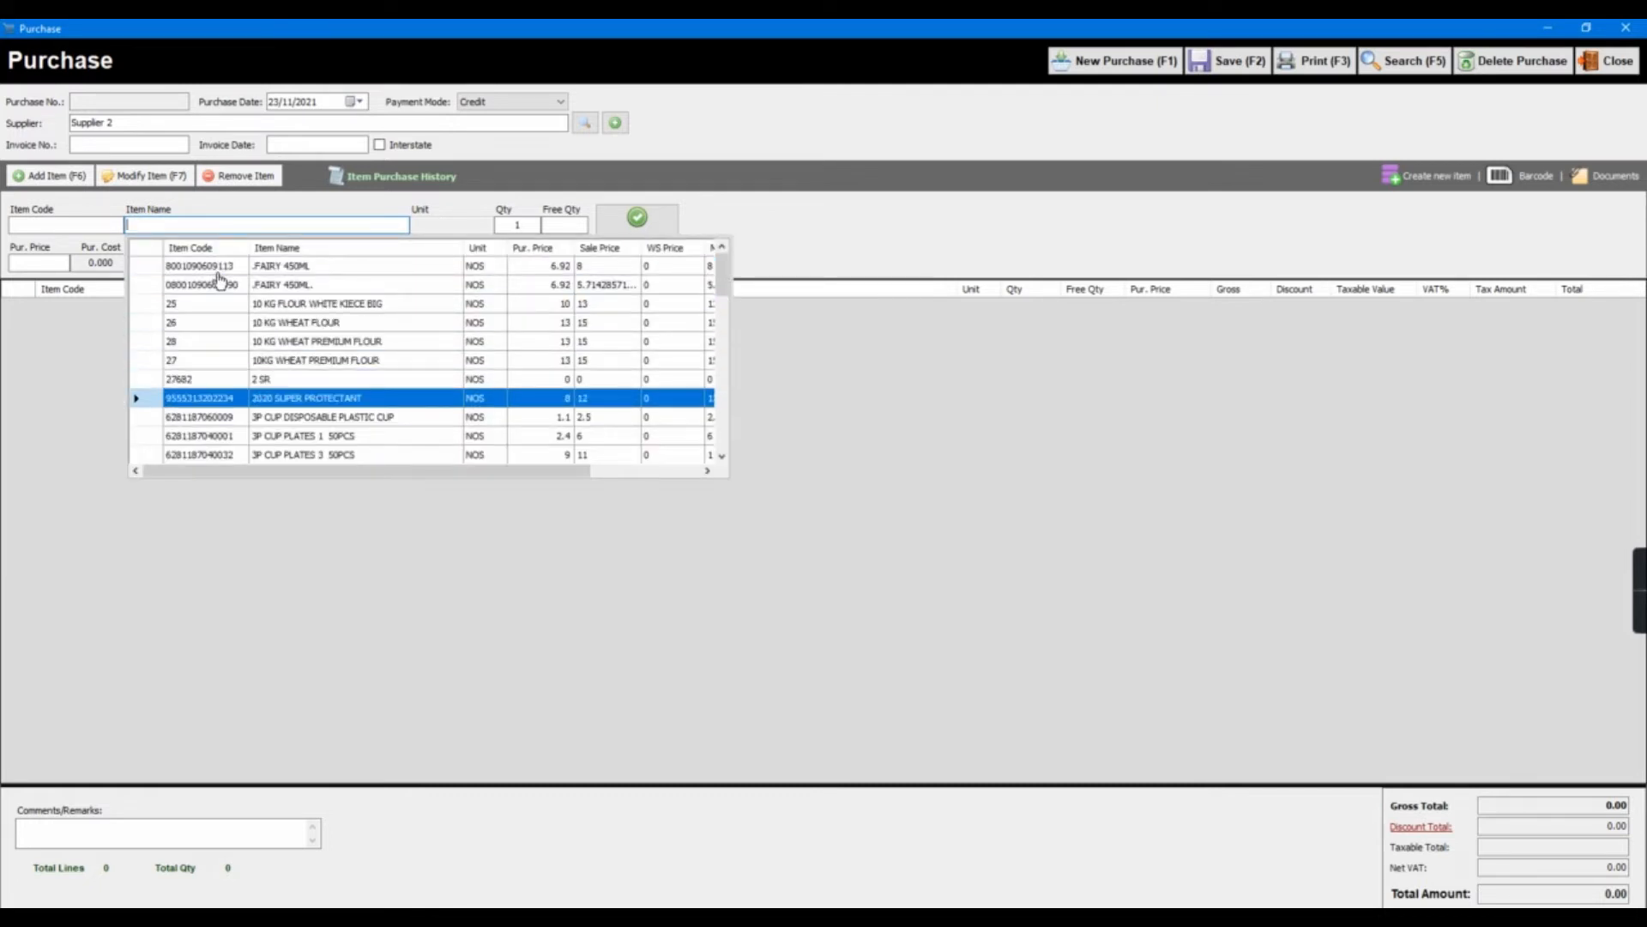
key("Return")
type("25")
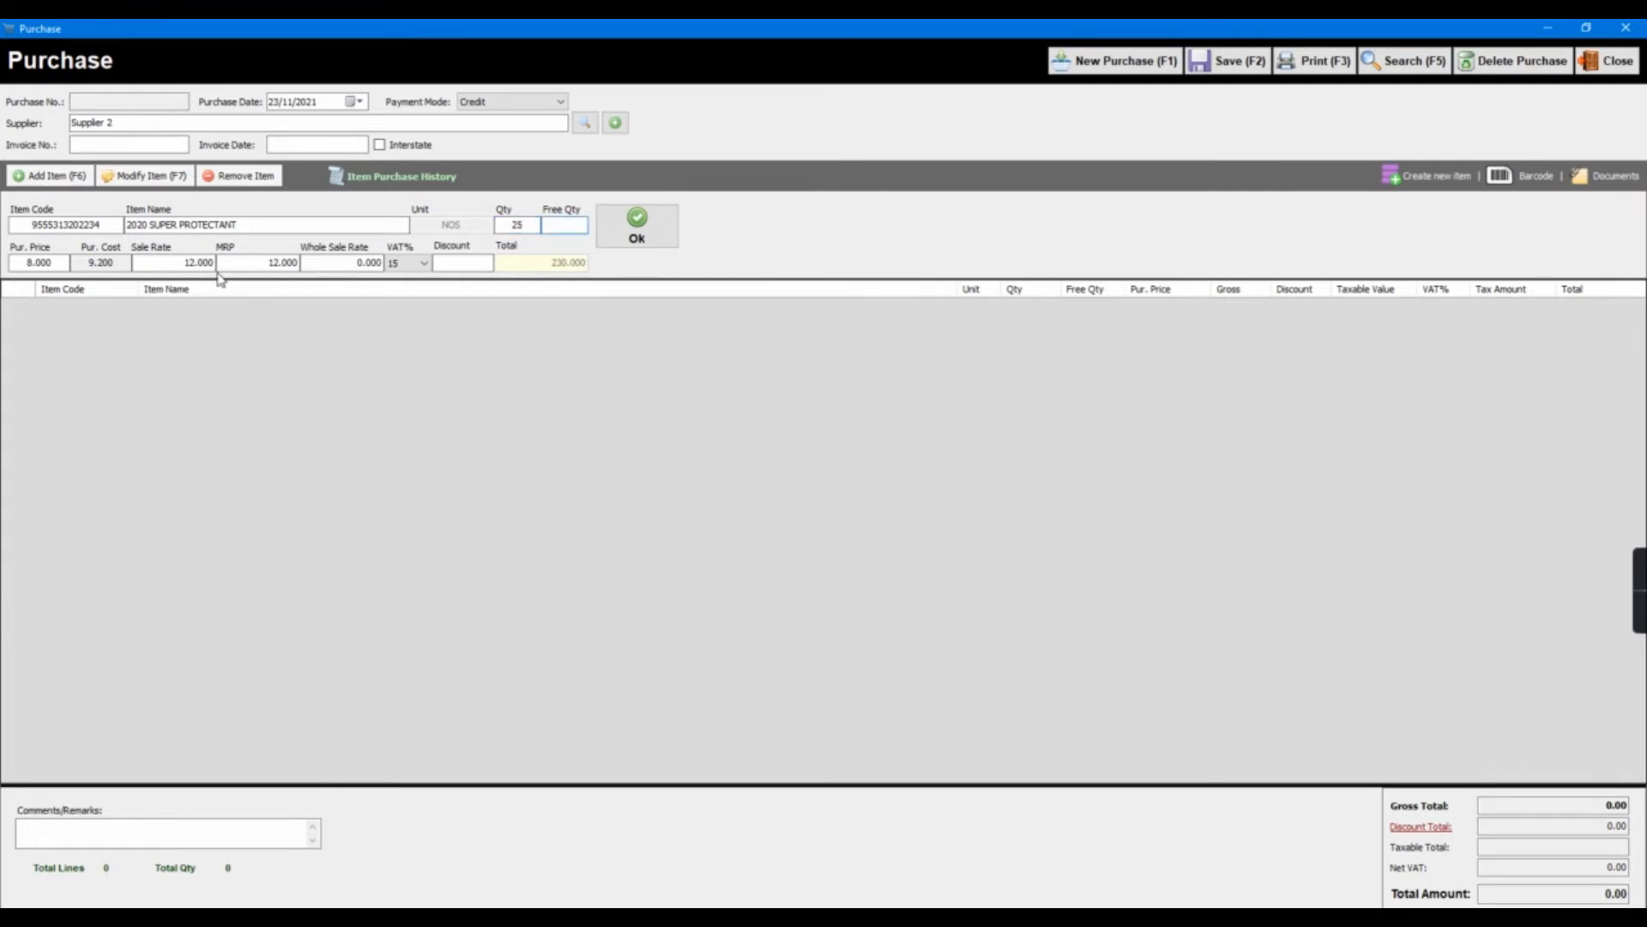
type("5")
key("Return")
Examine the line's quantity, free quantity, purchase price, sale rate, MRP and VAT fields.
left_click(556, 225)
double_click(517, 225)
double_click(558, 225)
double_click(525, 224)
left_click(57, 263)
left_click_drag(56, 263, 24, 262)
left_click(145, 267)
mouse_move(186, 263)
left_mouse_down()
mouse_move(231, 268)
mouse_move(209, 267)
left_mouse_up()
left_click(236, 268)
left_click(264, 263)
left_click_drag(184, 264, 210, 268)
left_click(182, 263)
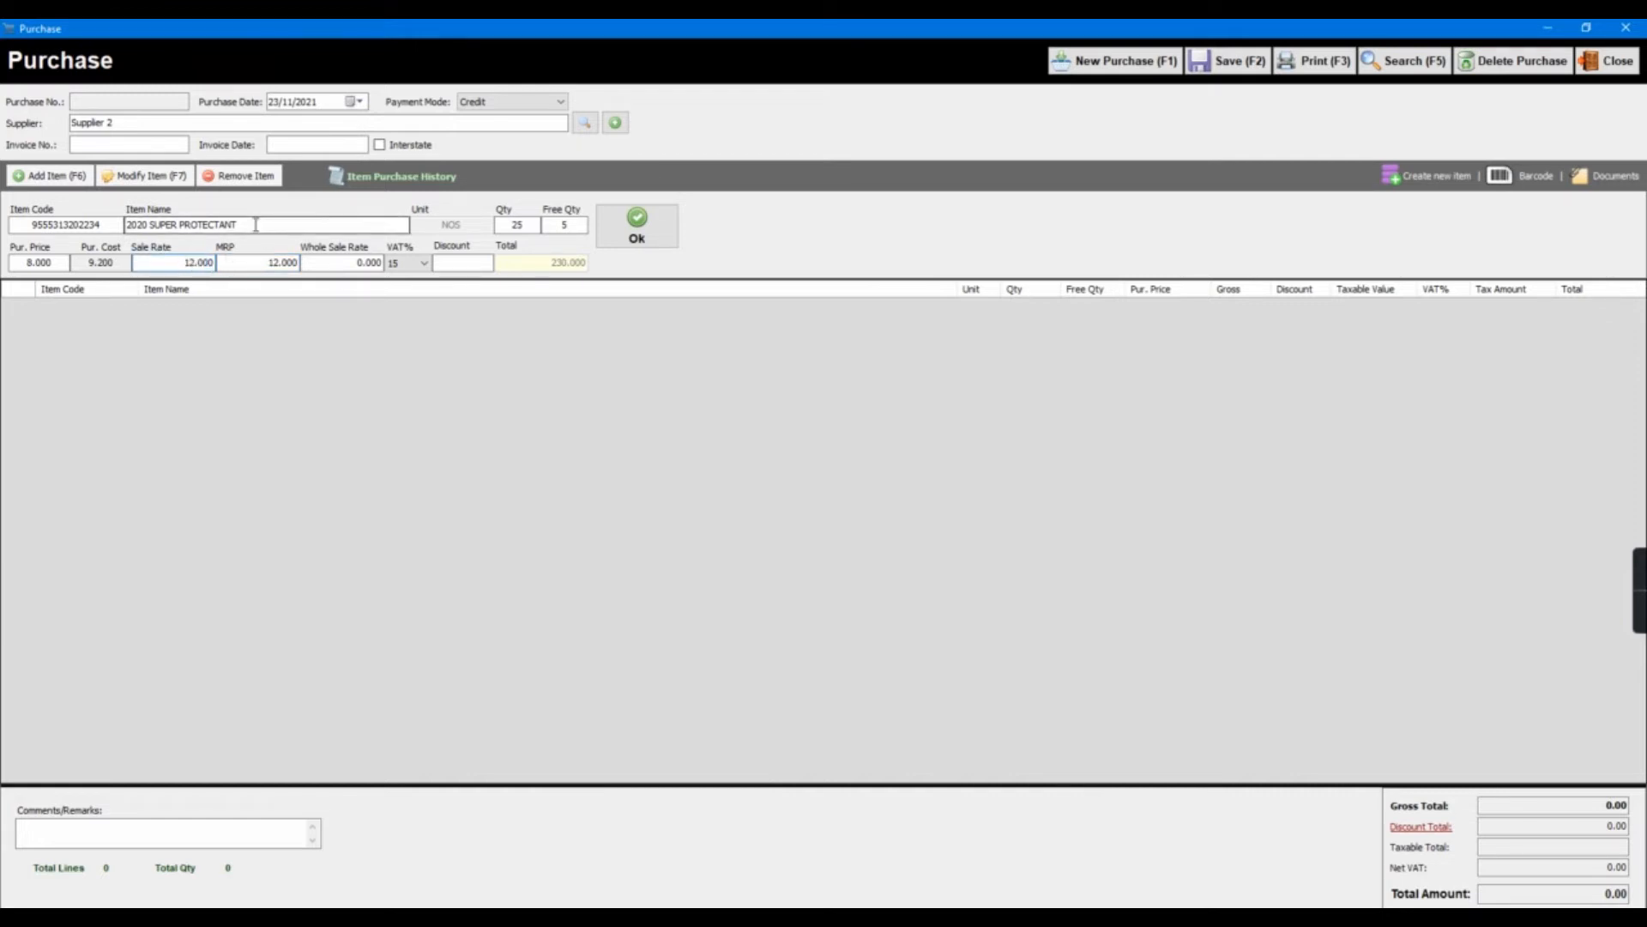
left_click_drag(255, 225, 124, 226)
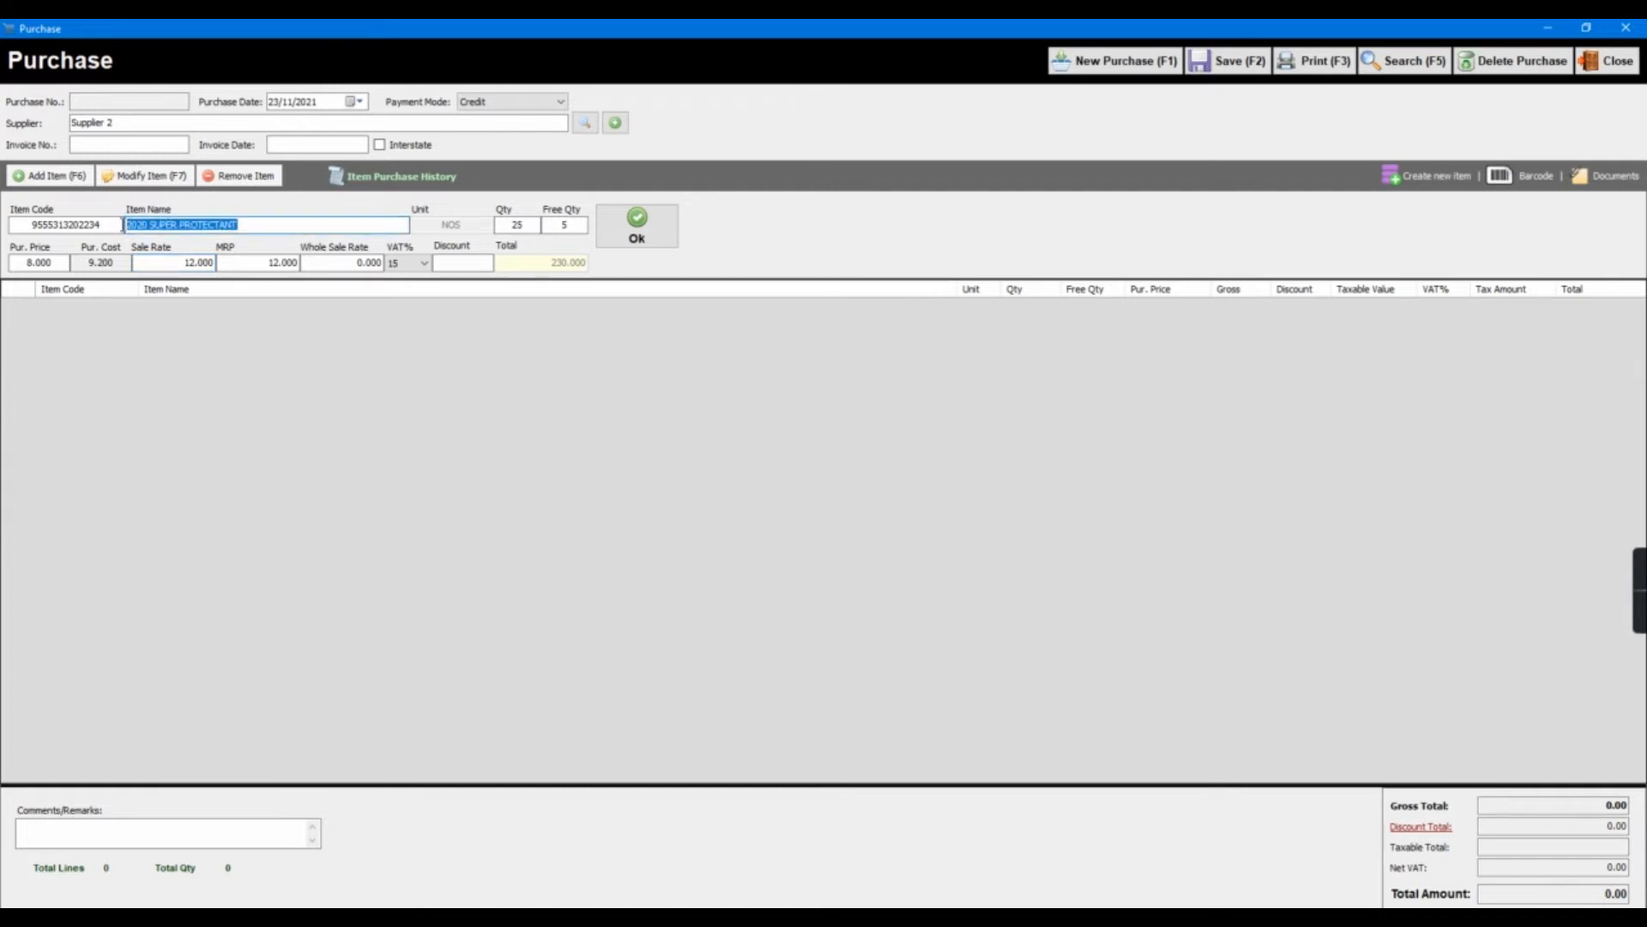
left_click(173, 265)
left_click_drag(244, 266, 284, 264)
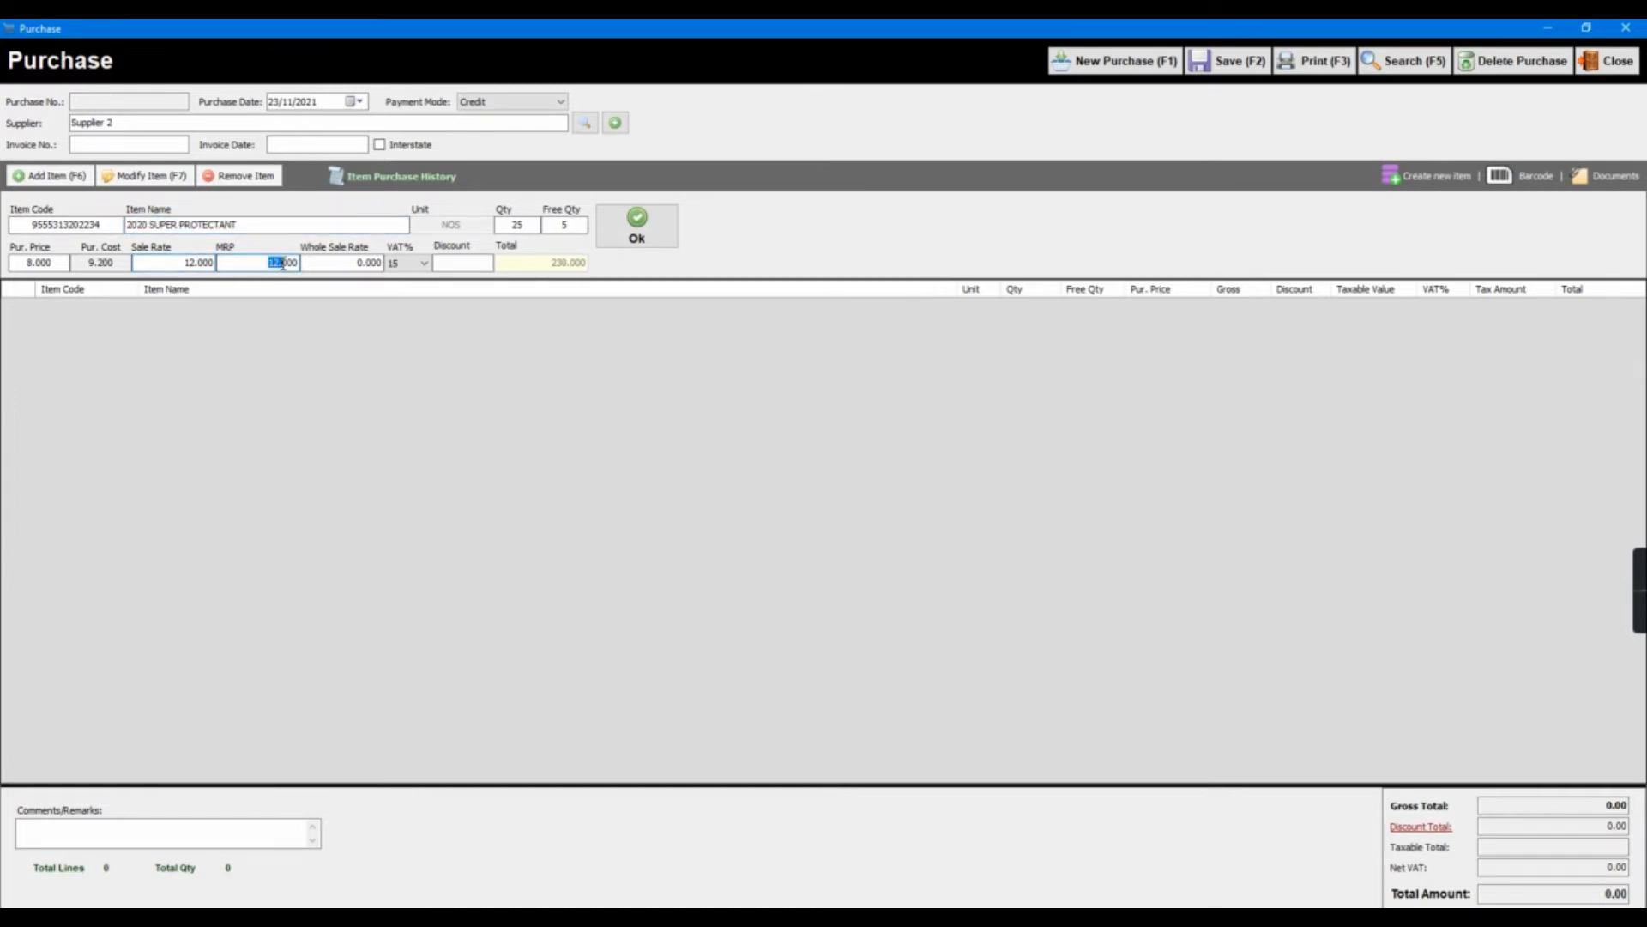
left_click_drag(150, 265, 215, 266)
left_click(419, 266)
Add the 2020 SUPER PROTECTANT line without a discount and save the purchase.
left_click(461, 263)
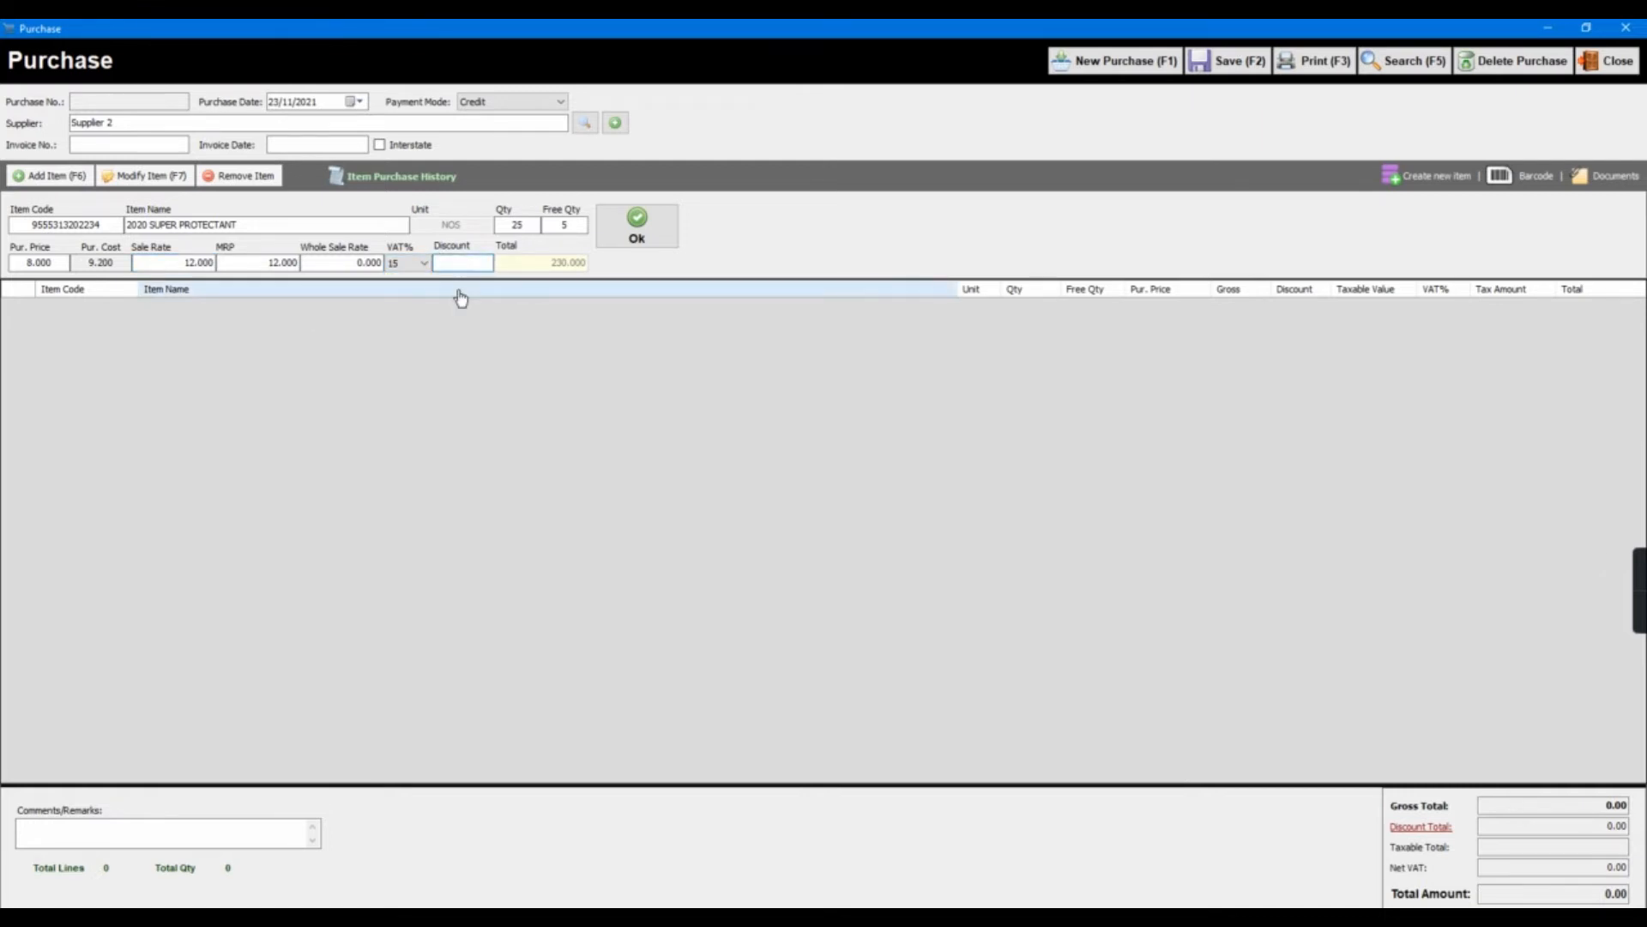
key("Return")
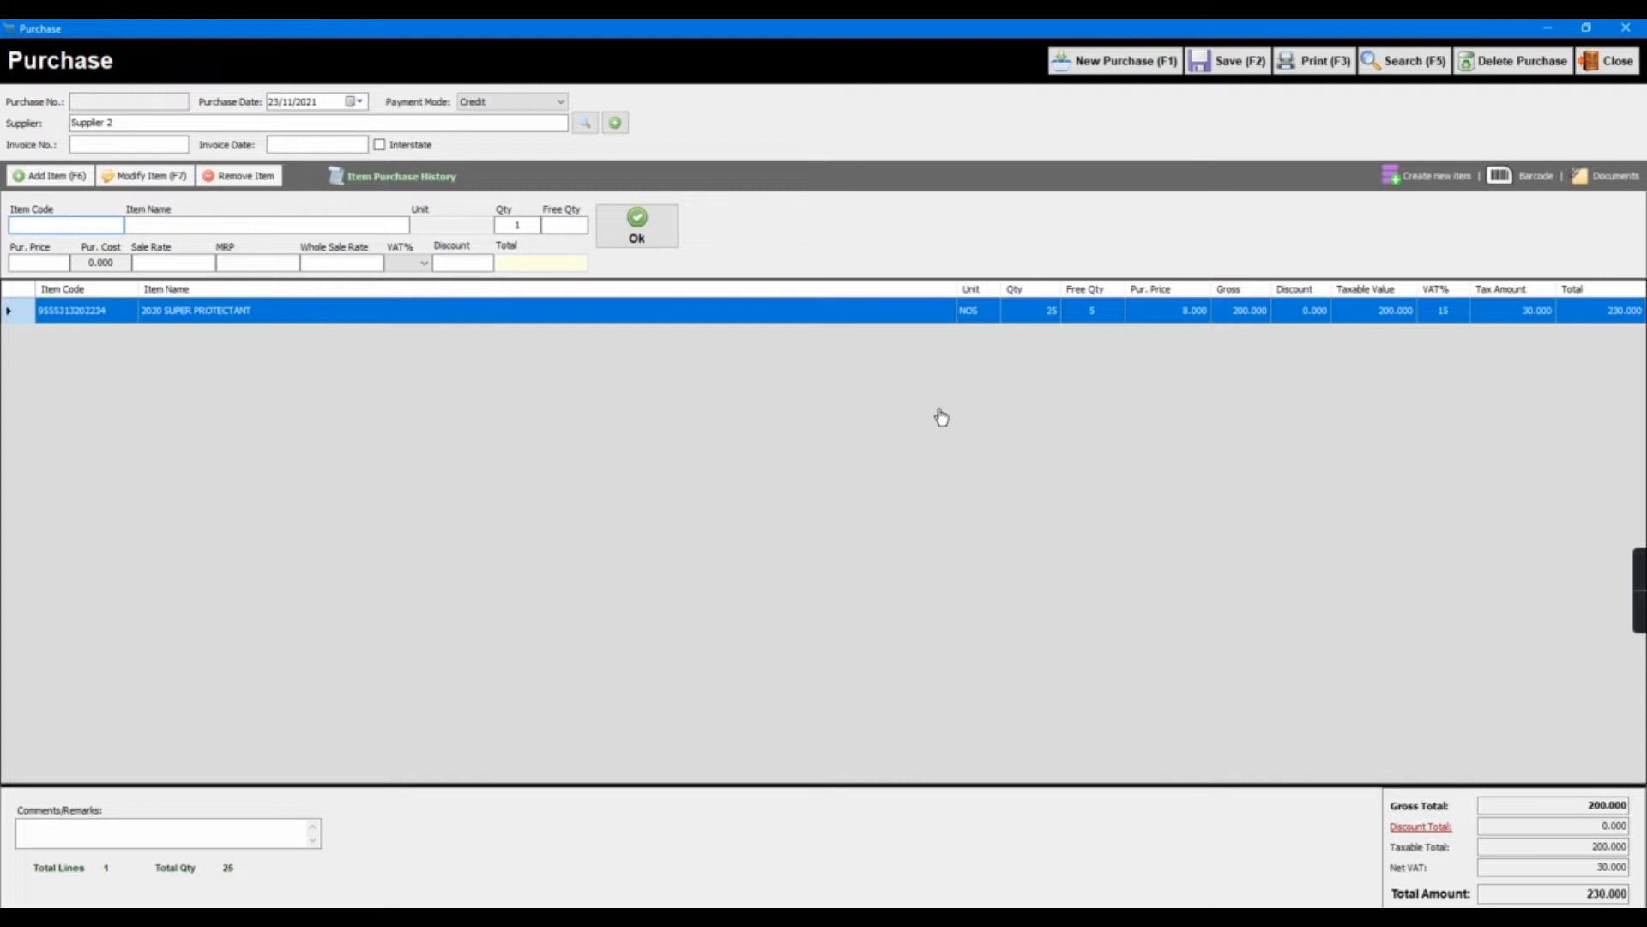
left_click(1240, 75)
Add 3P CUP DISPOSABLE PLASTIC CUP with quantity 1 to the purchase, viewing the new-item form before adding the line.
left_click(394, 226)
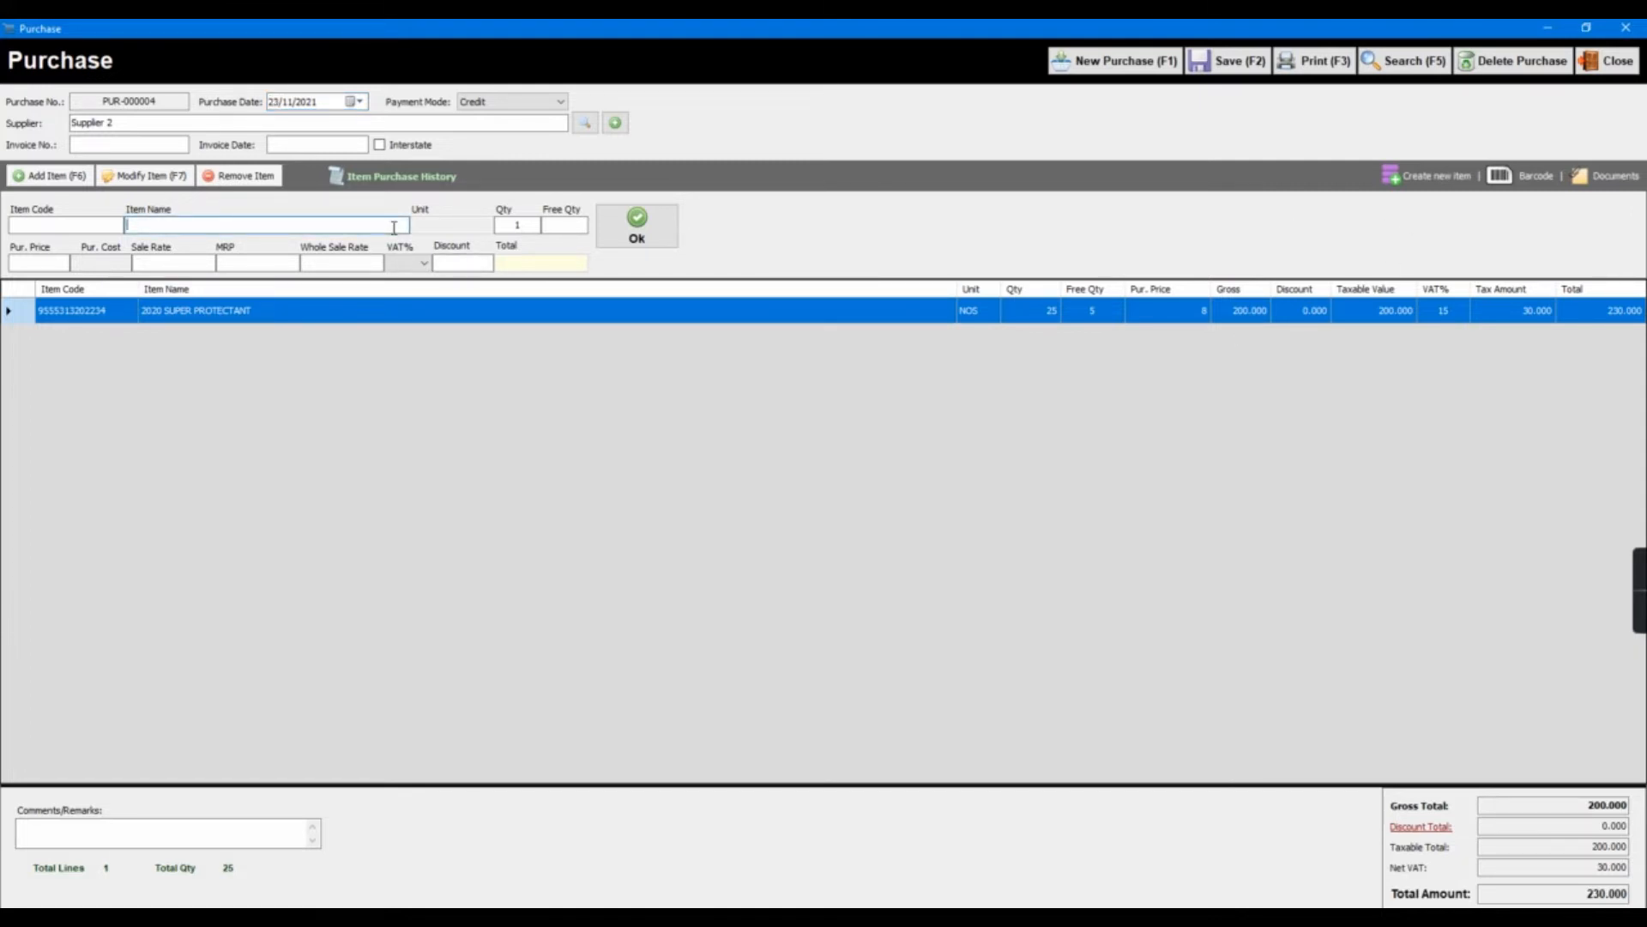
double_click(381, 412)
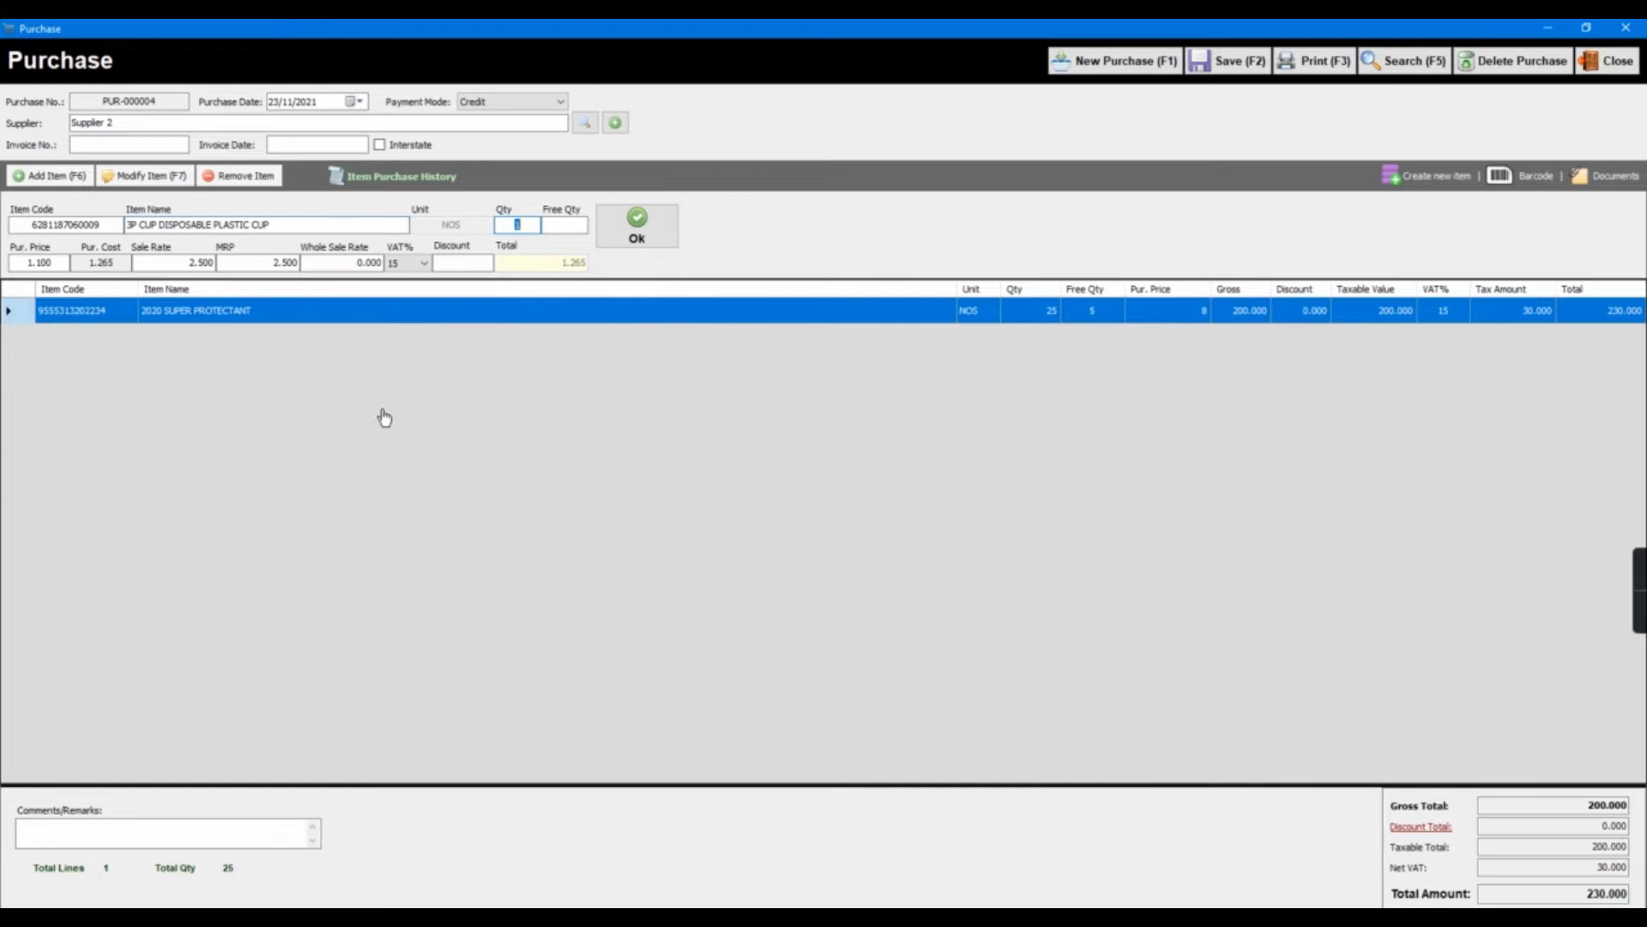
left_click(1430, 177)
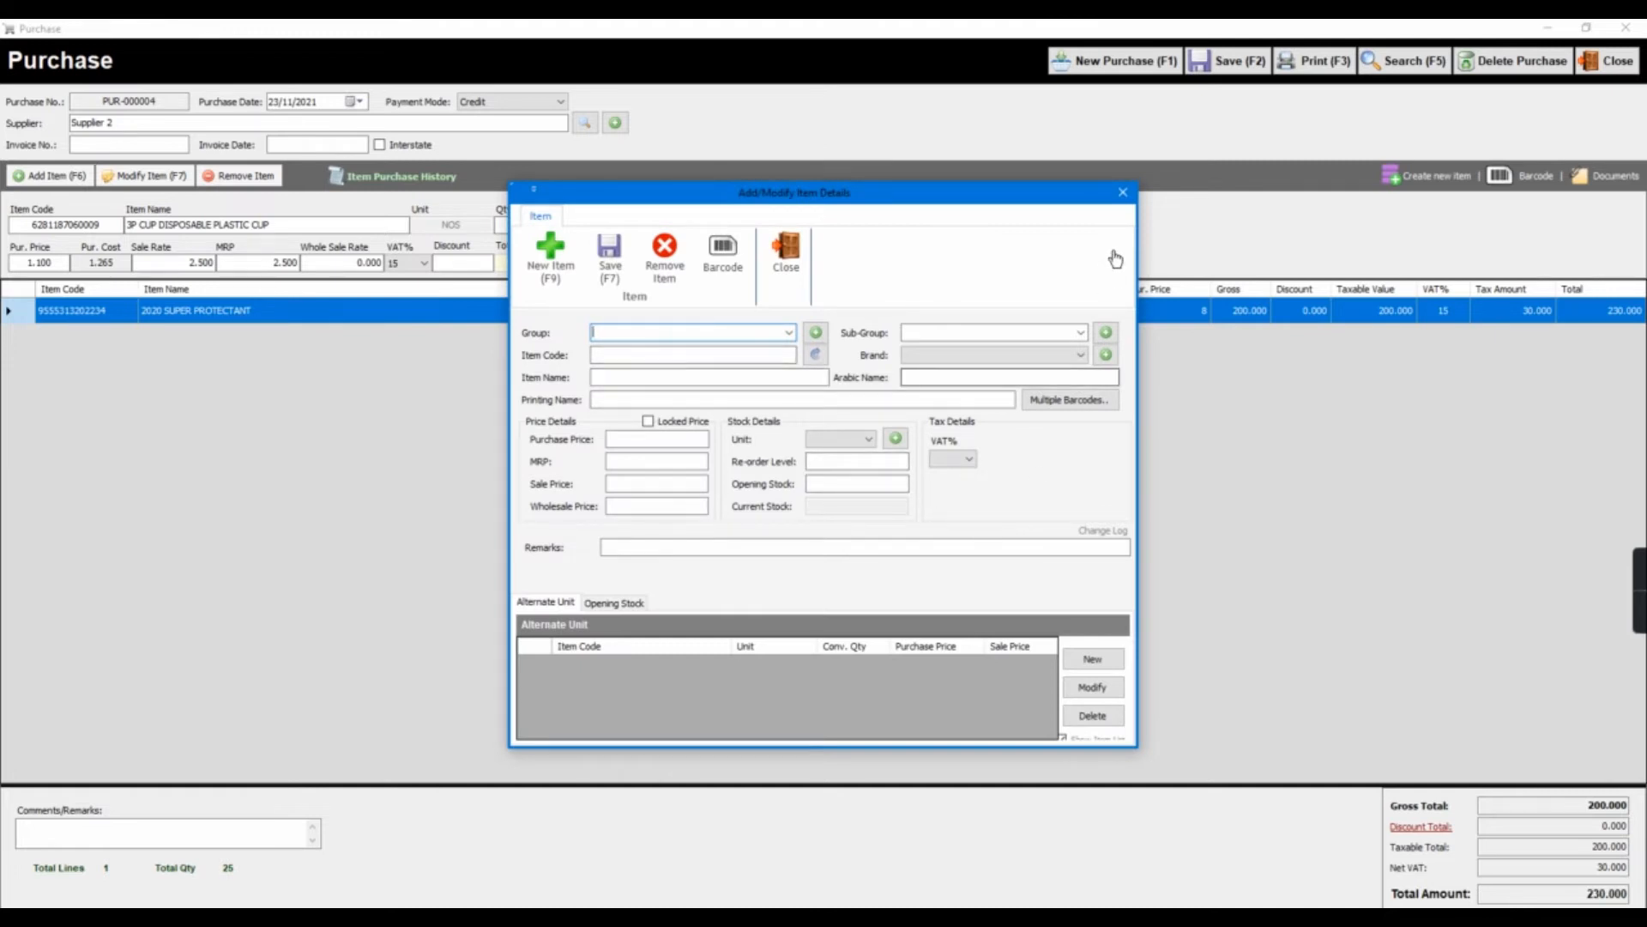
left_click(1122, 192)
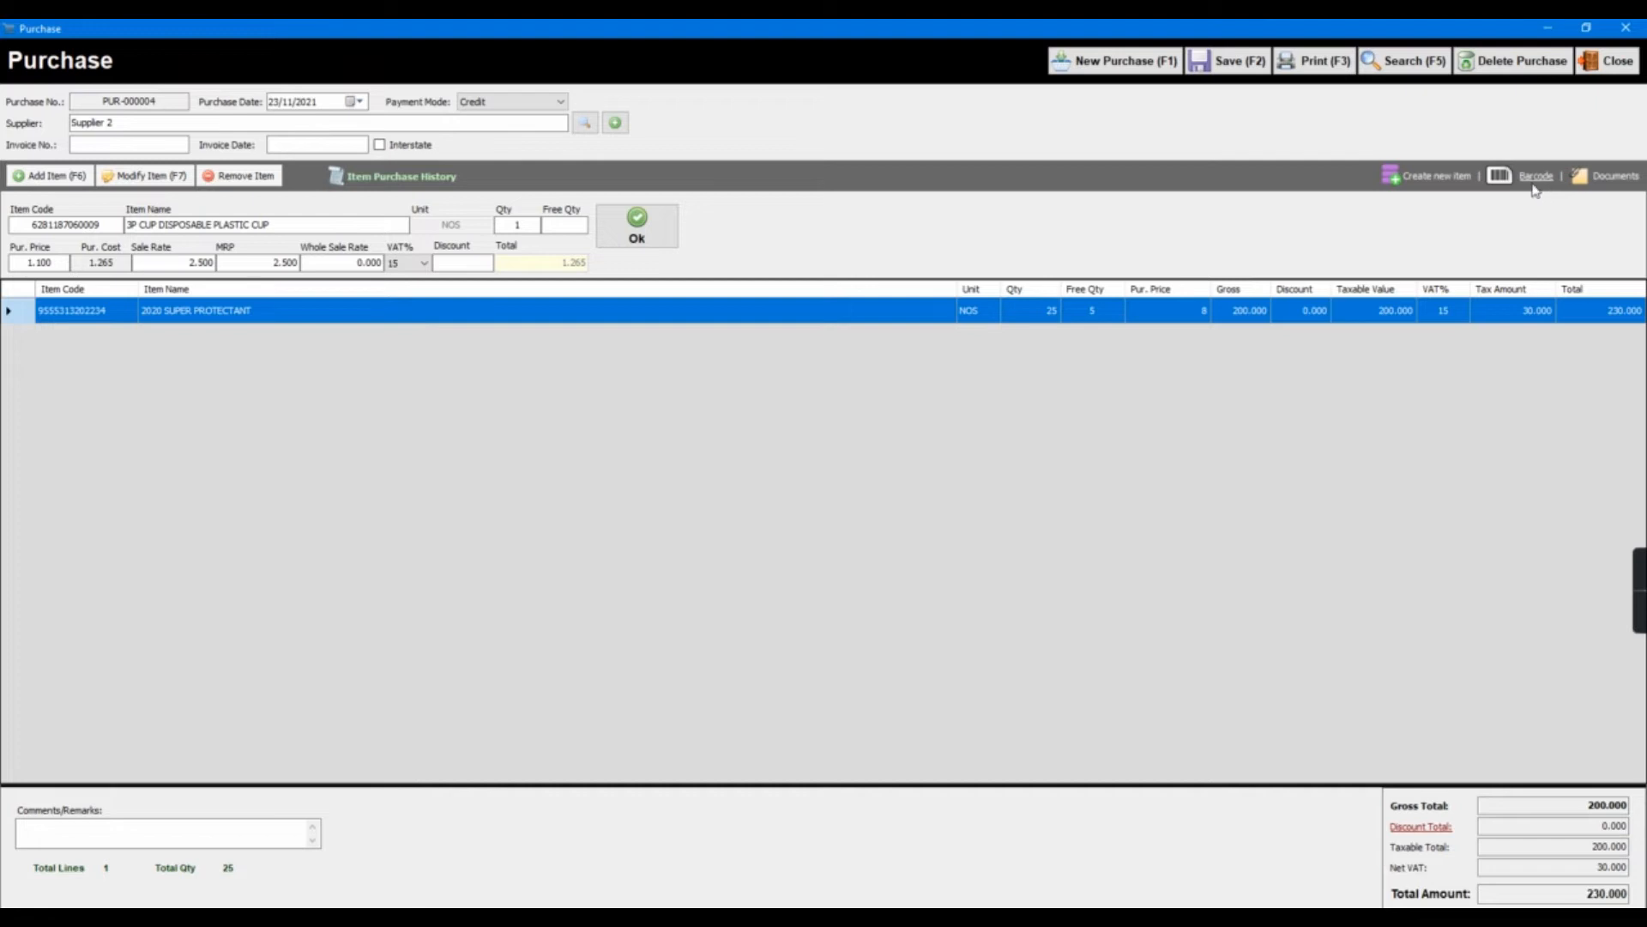
left_click(621, 241)
Add a second purchase line for 3P CUP DISPOSABLE PLASTIC CUP with quantity 1.
left_click(313, 225)
key("Down")
key("Down")
key("Down")
key("Down")
key("Down")
key("Down")
key("Down")
key("Down")
key("Down")
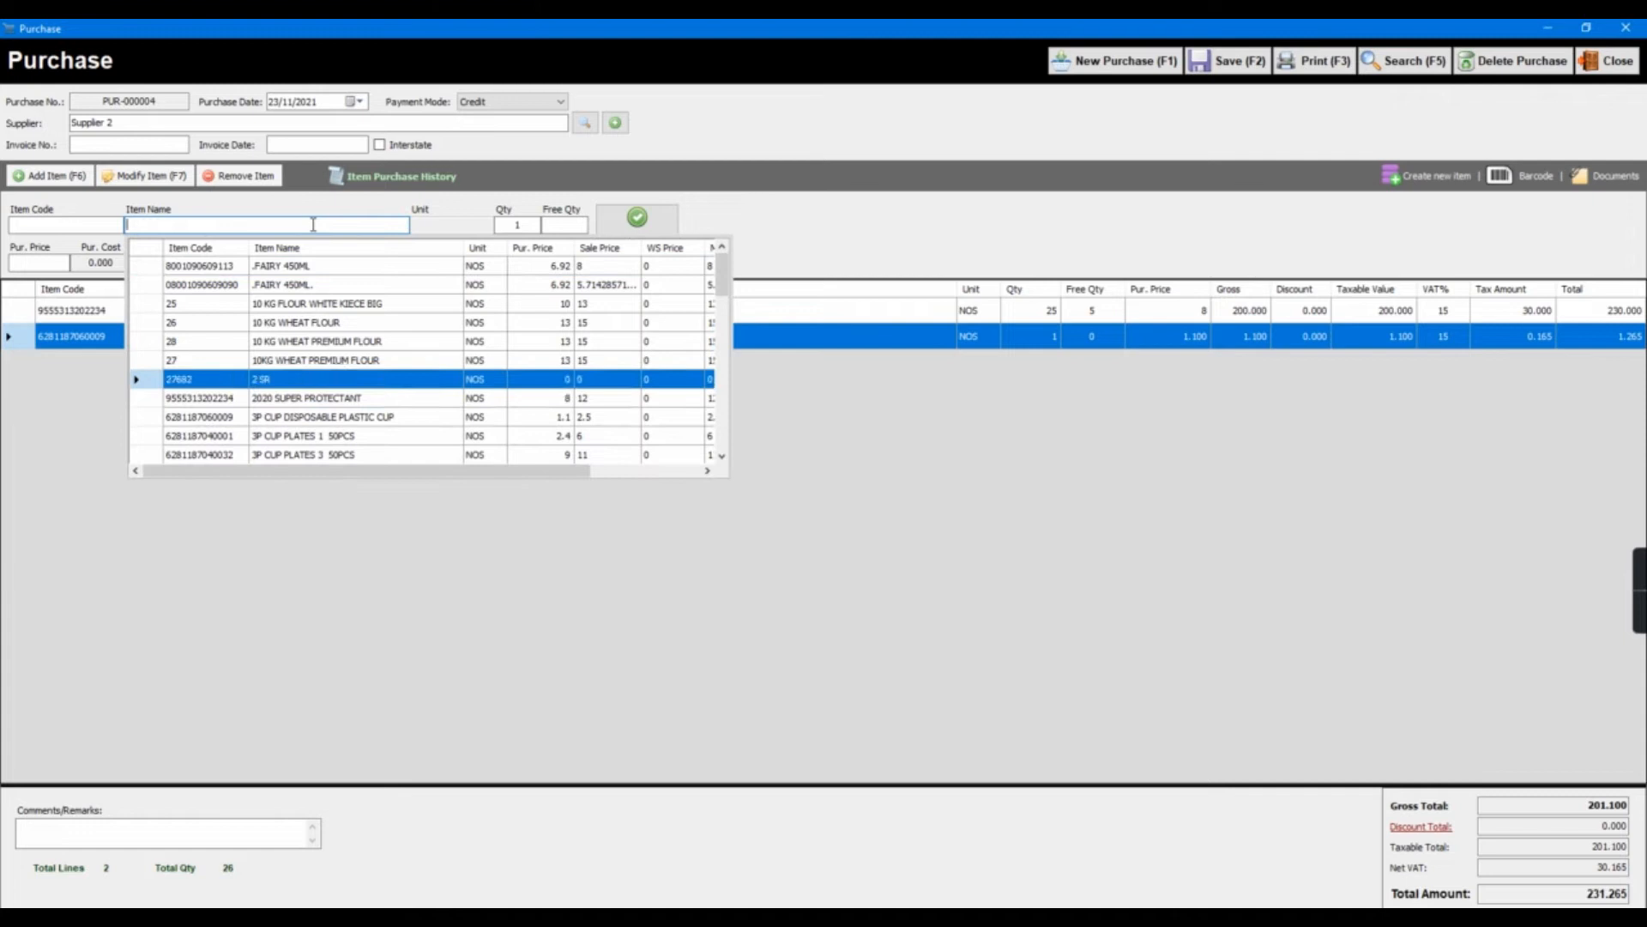
key("Return")
key("Return")
key("Return")
key("Return")
key("Return")
key("Return")
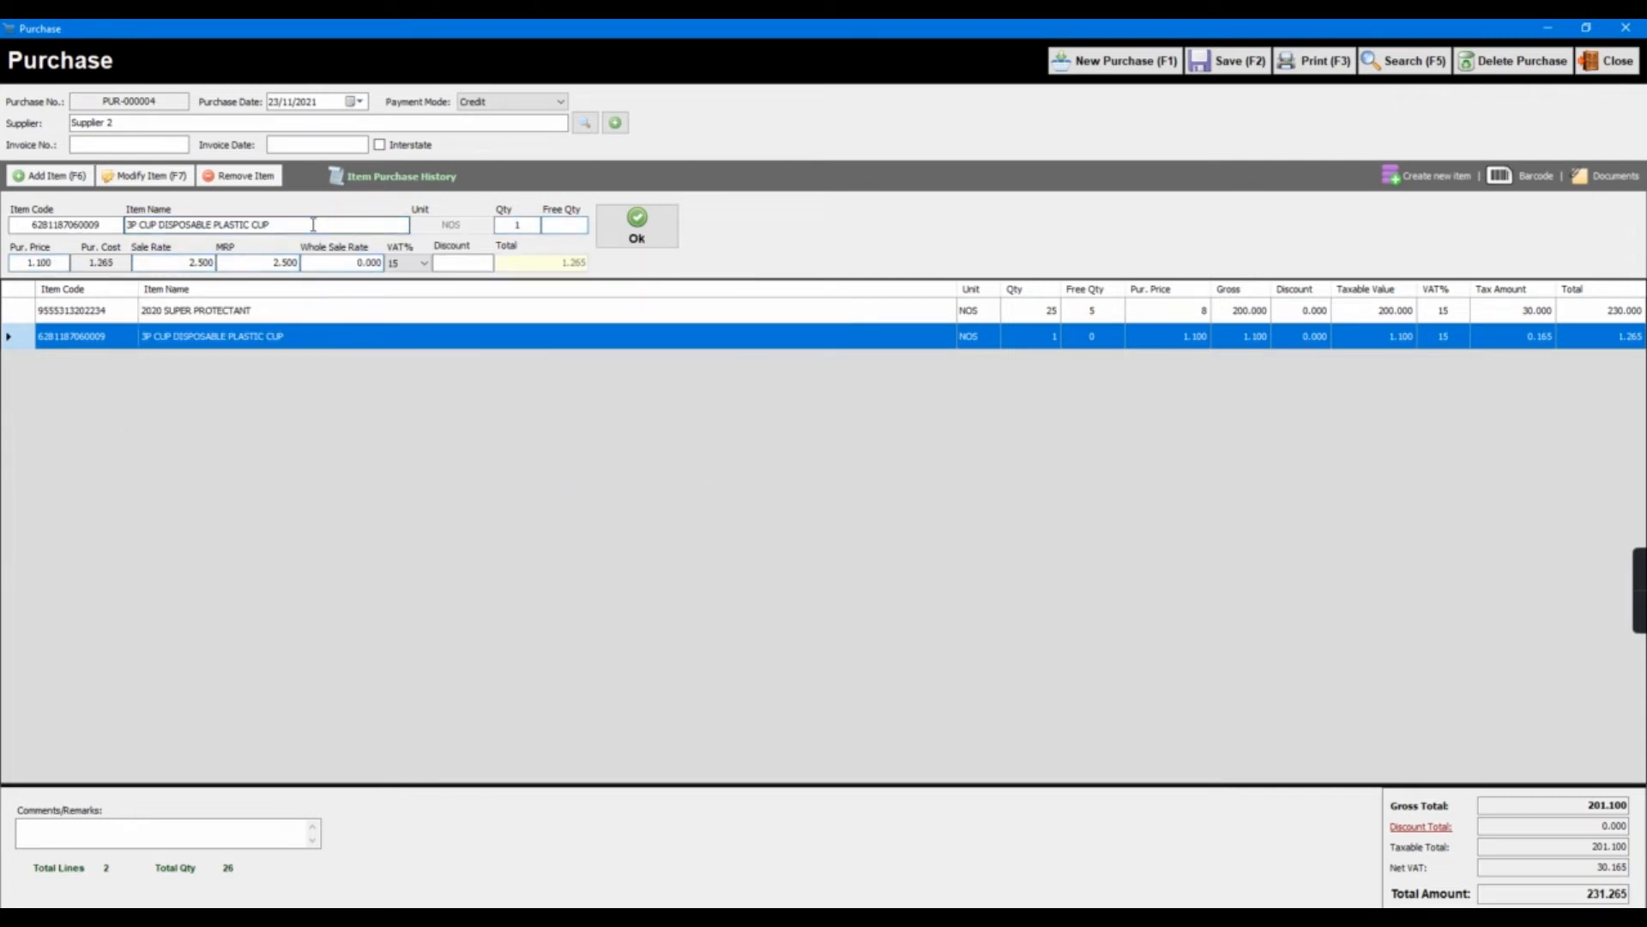
key("Return")
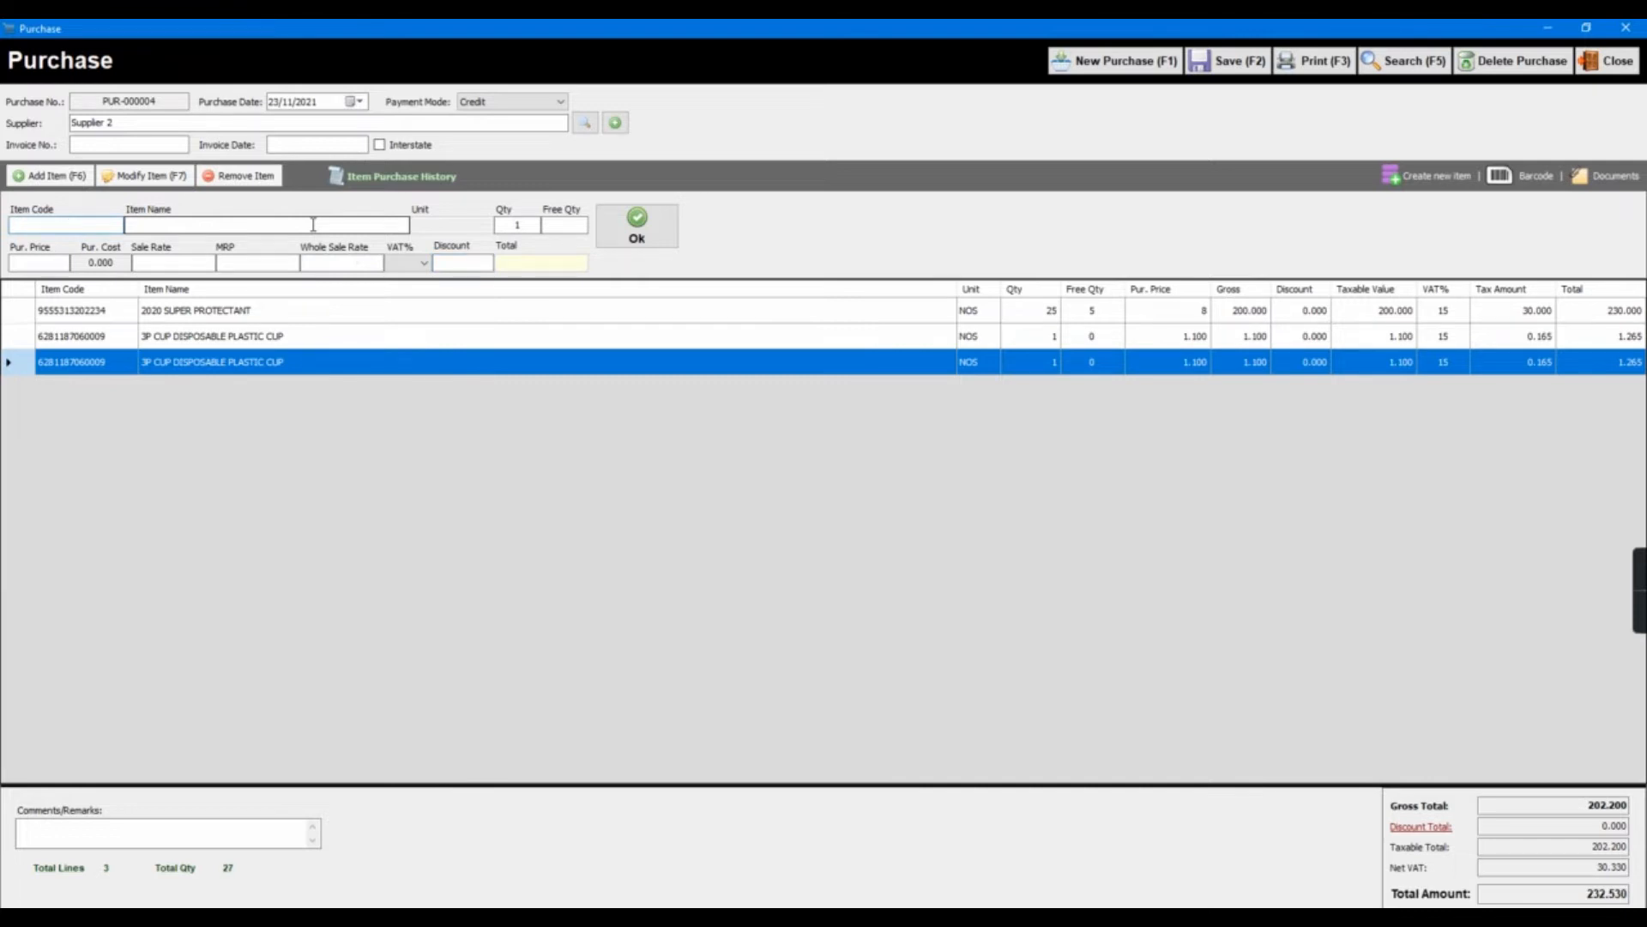
Review the sale rates and print quantities of the purchased items in barcode printing without printing labels.
left_click(1537, 177)
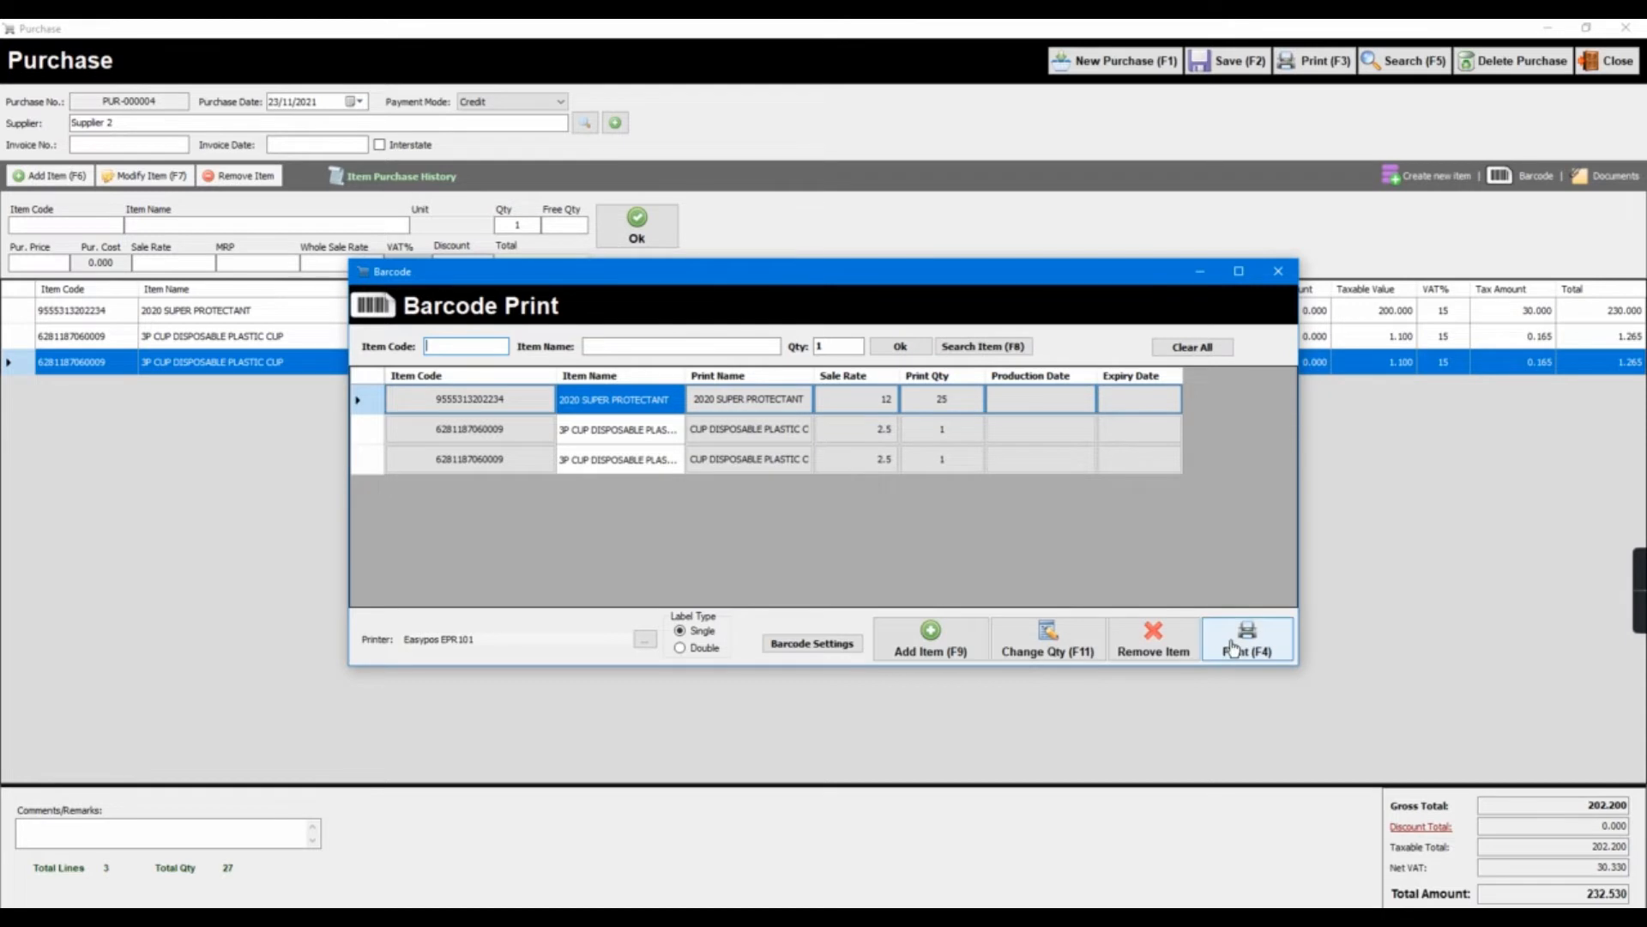
double_click(944, 430)
left_click(940, 469)
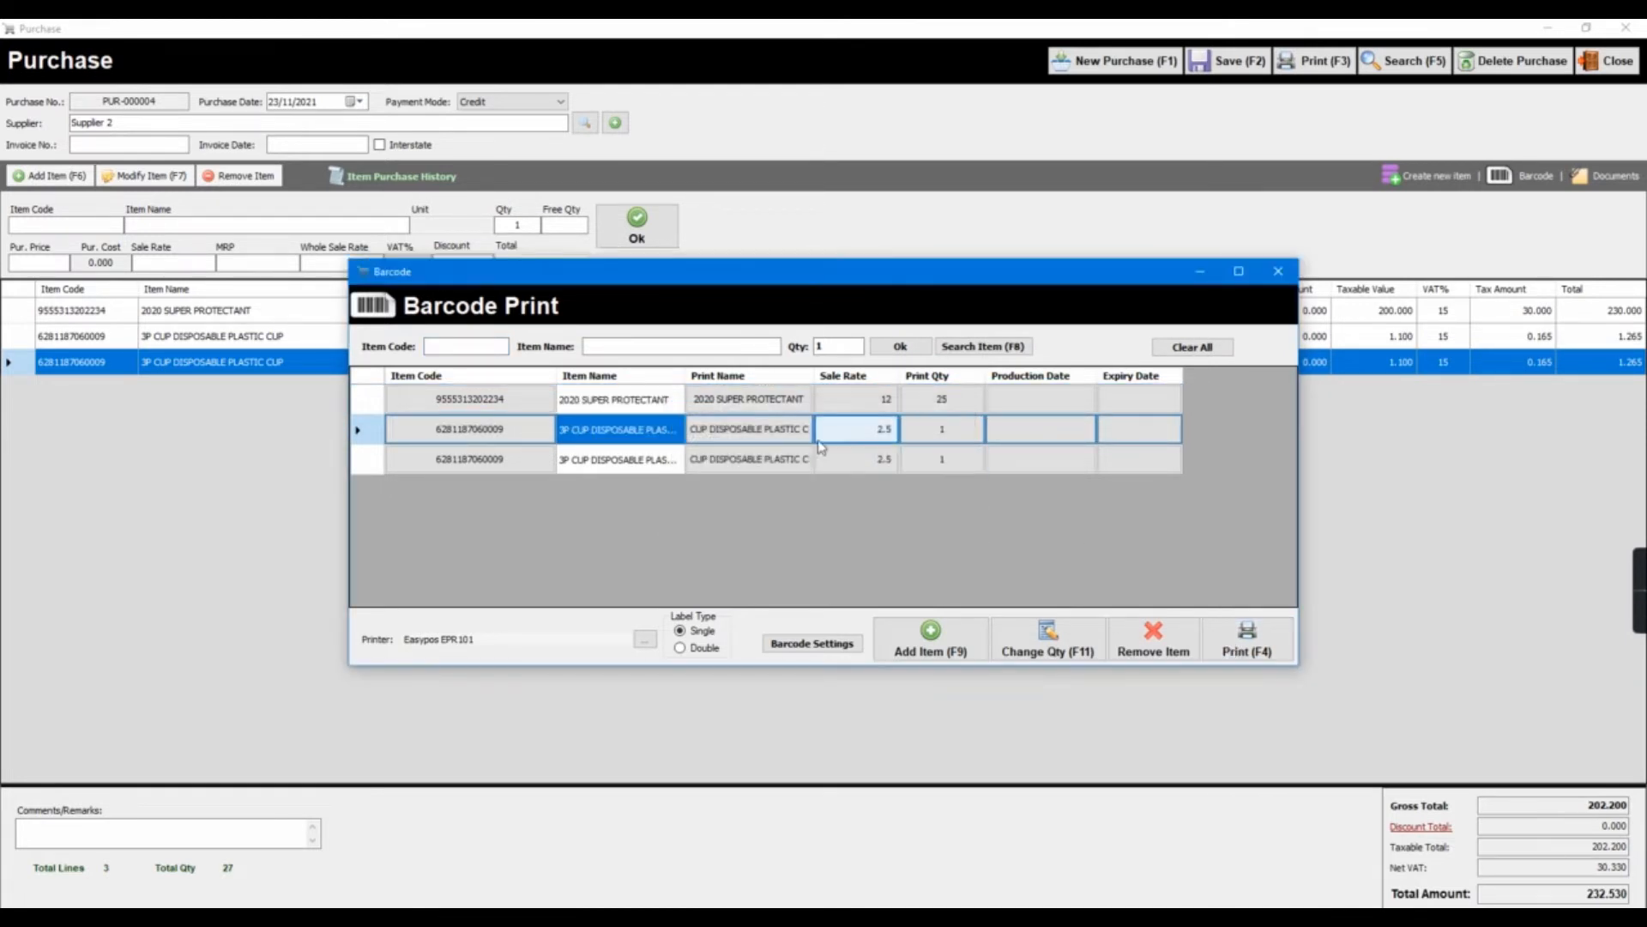
double_click(841, 406)
left_click(942, 467)
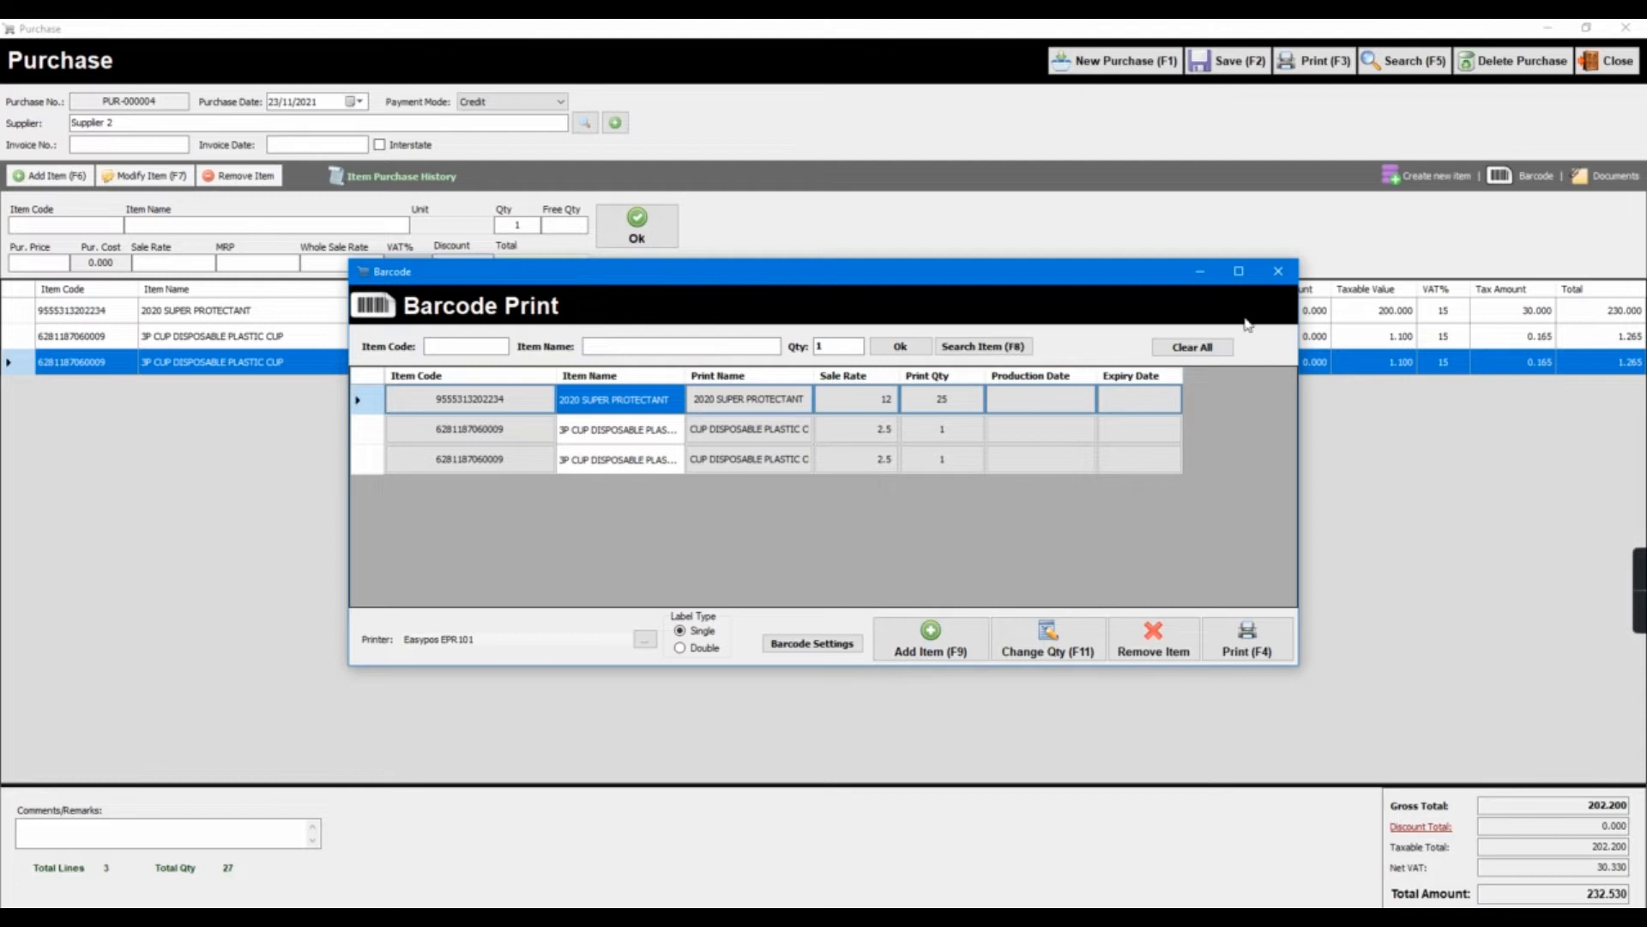
left_click(1287, 273)
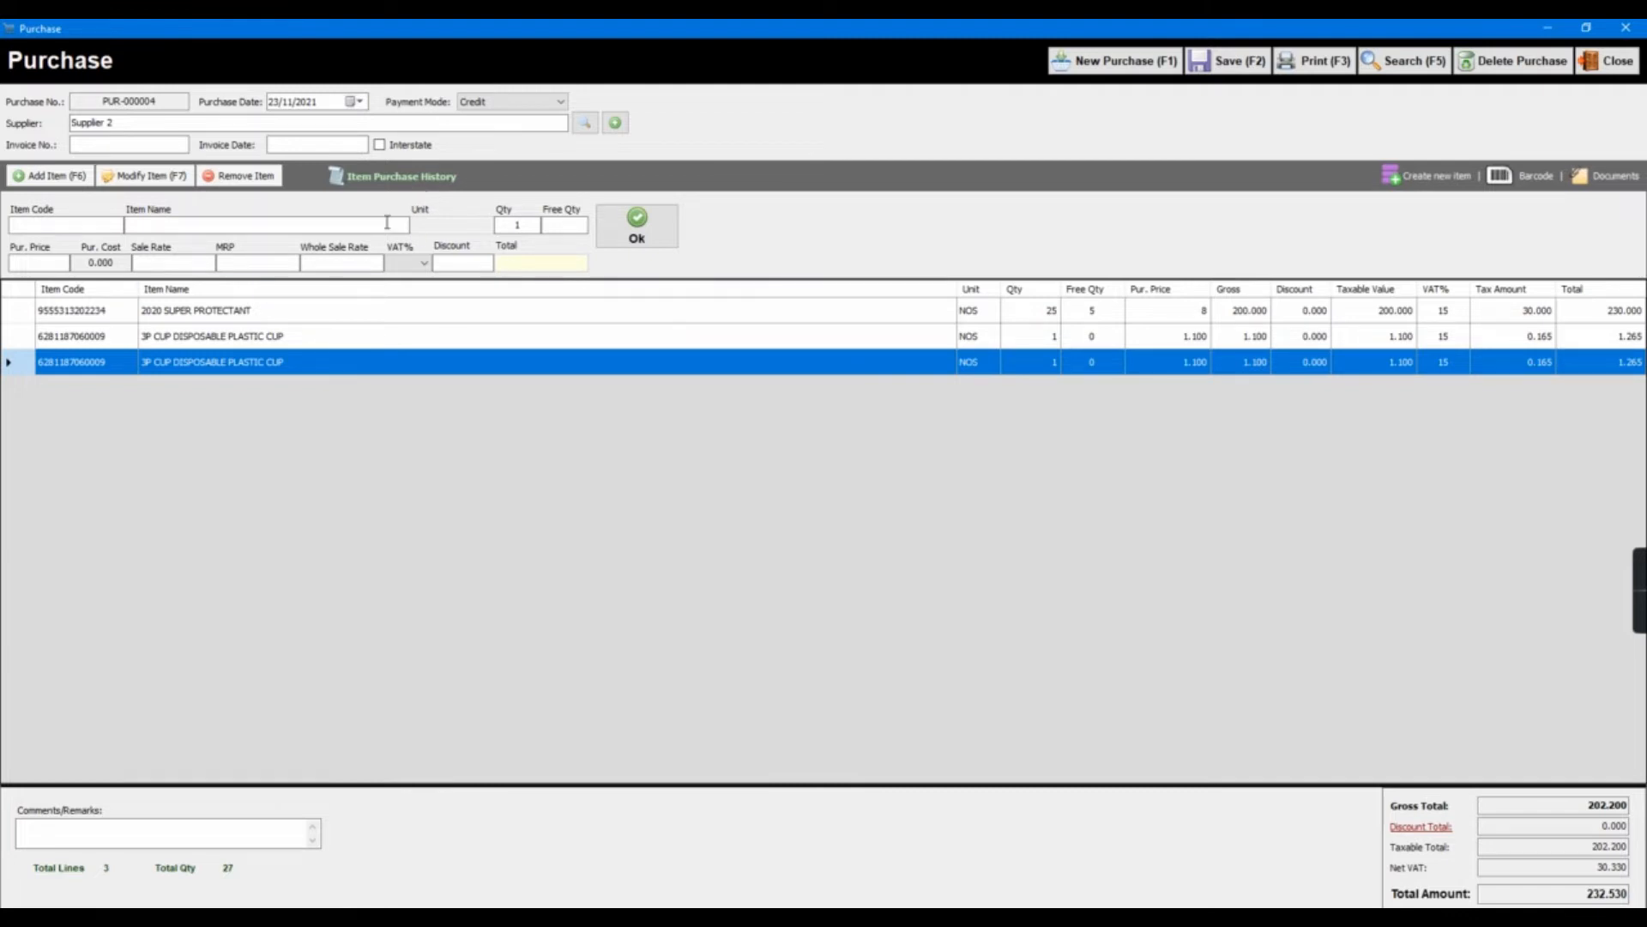
Select the item 3P CUP PLATES 1 50PCS and check its purchase history.
key("Down")
key("Down")
key("Down")
key("Down")
key("Down")
key("Down")
key("Down")
key("Down")
key("Down")
key("Down")
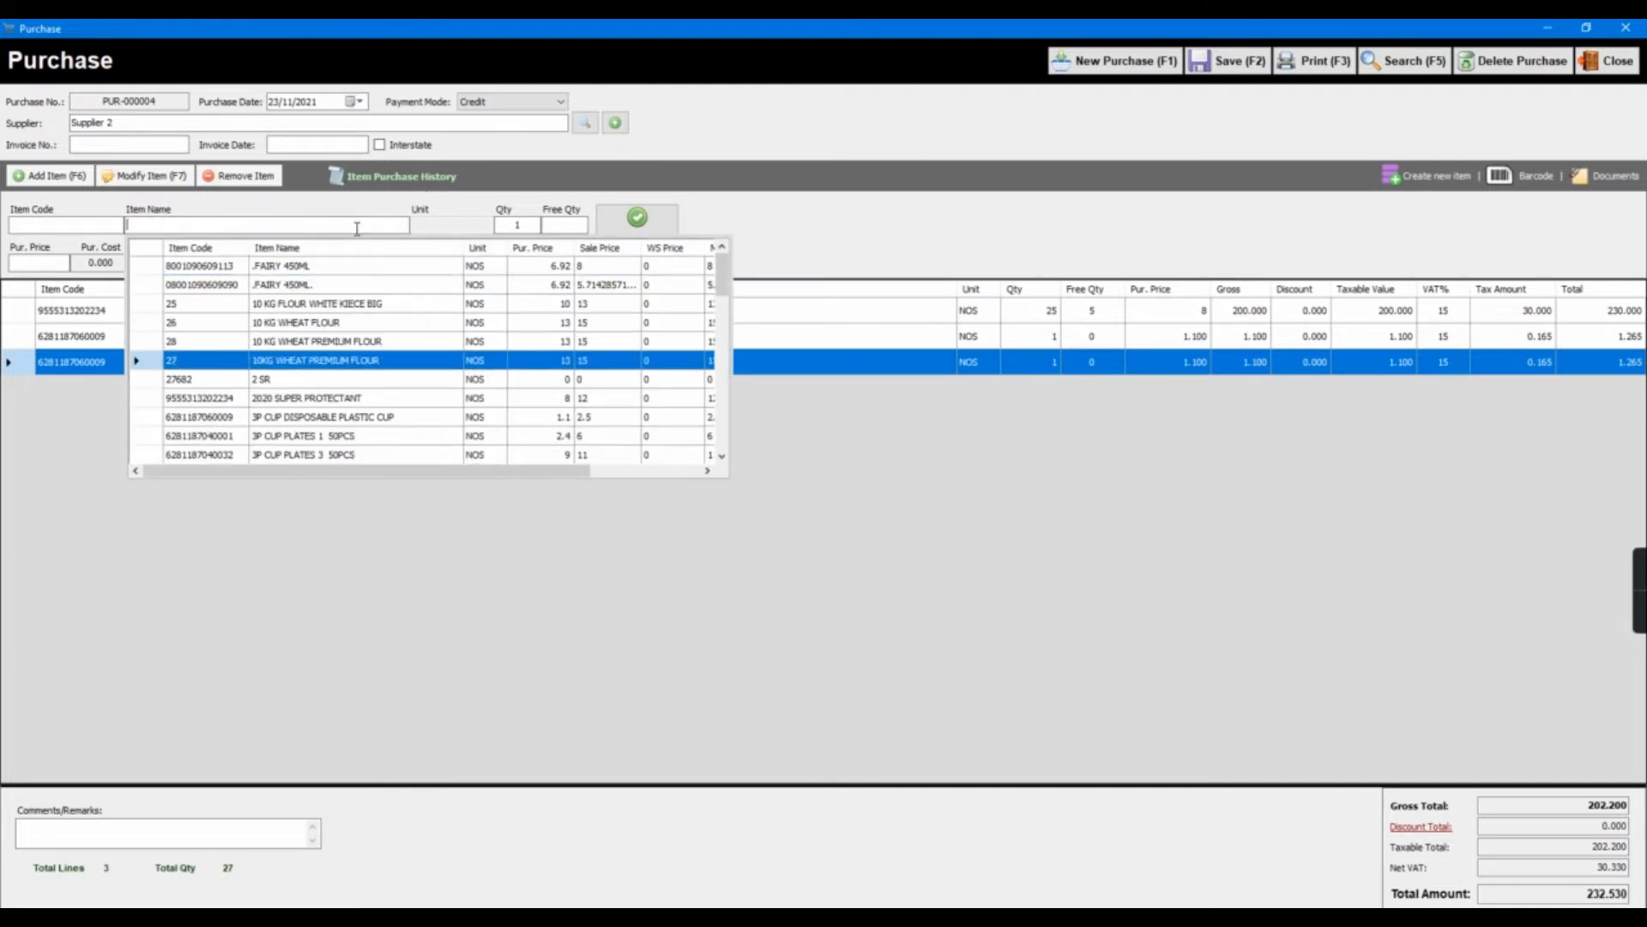
key("Return")
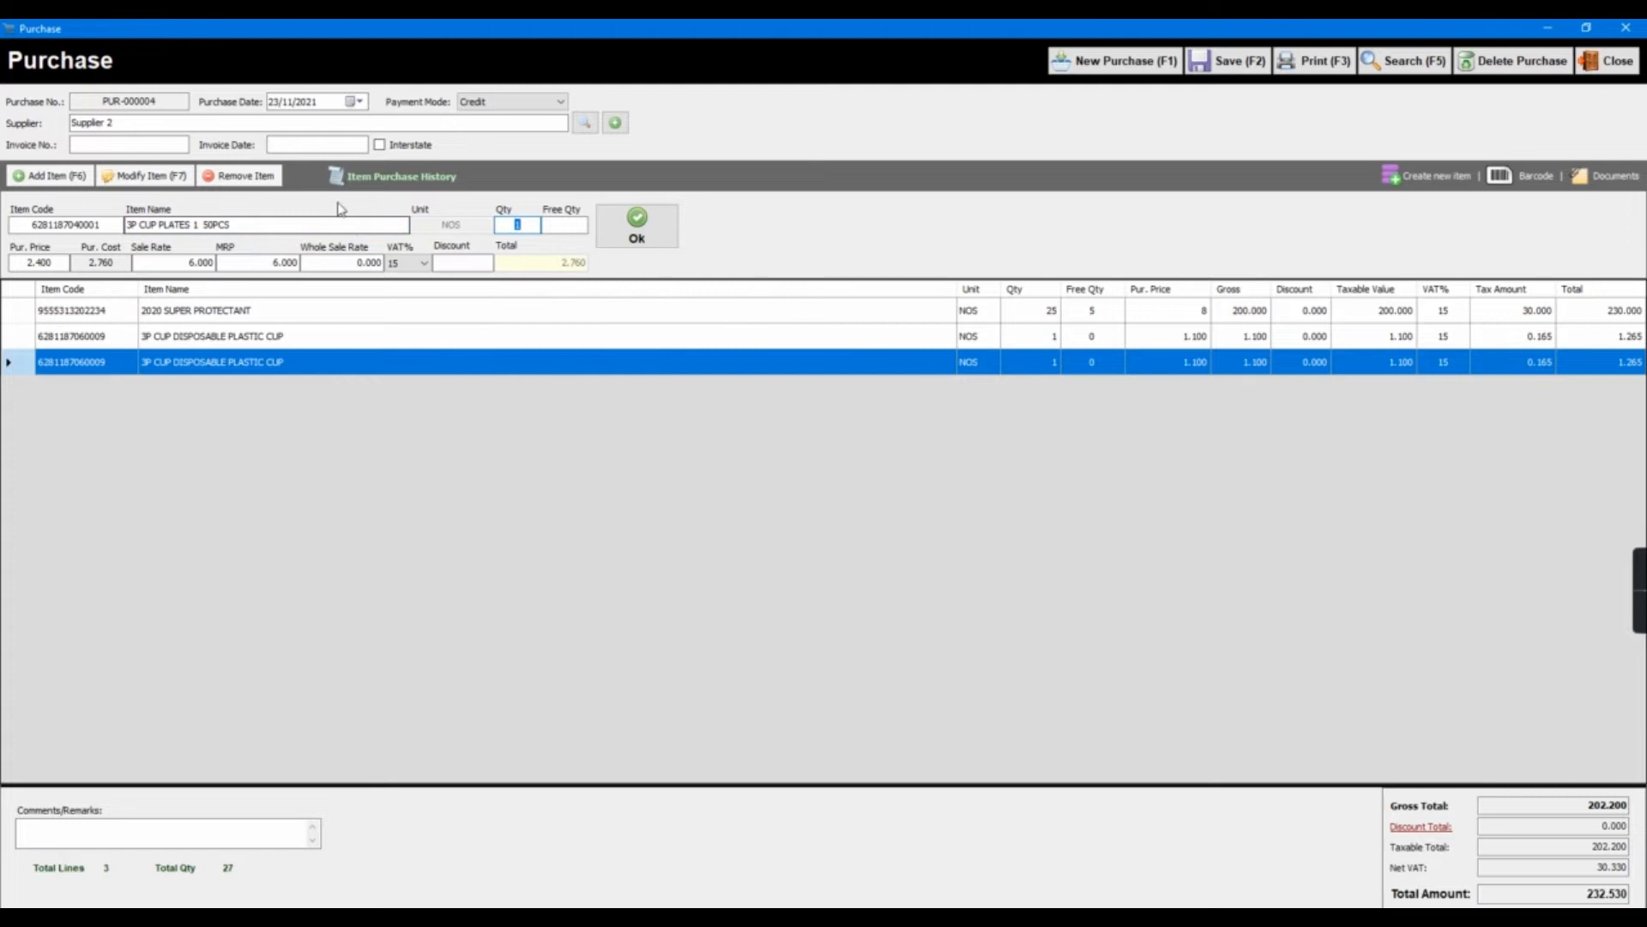
left_click(391, 178)
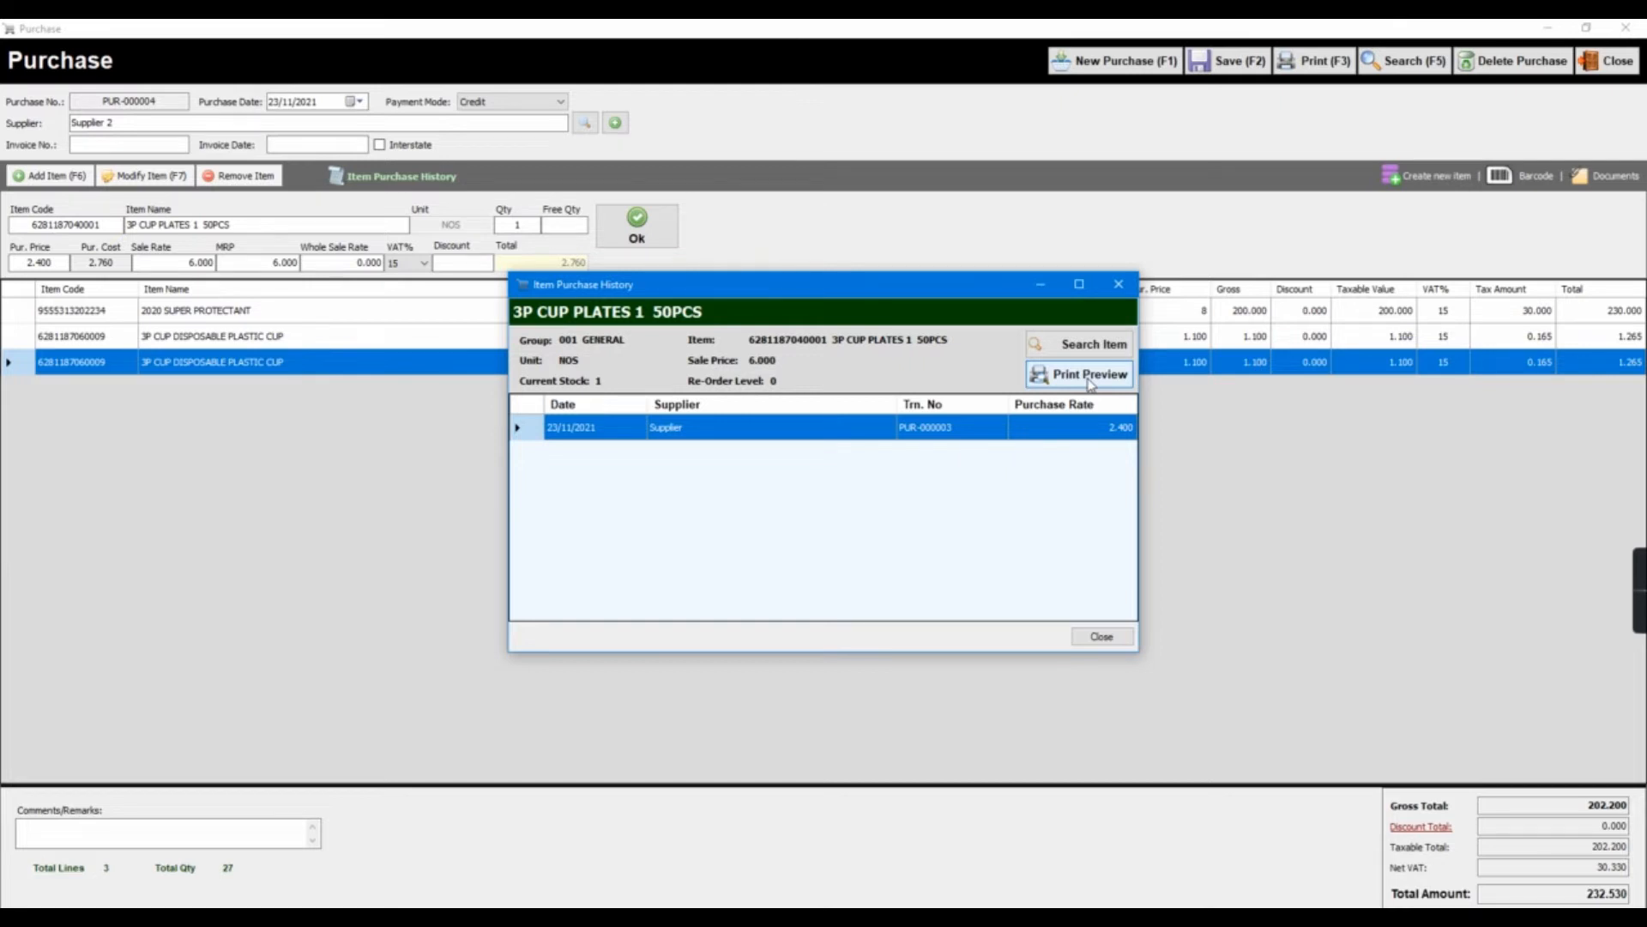
left_click(1118, 284)
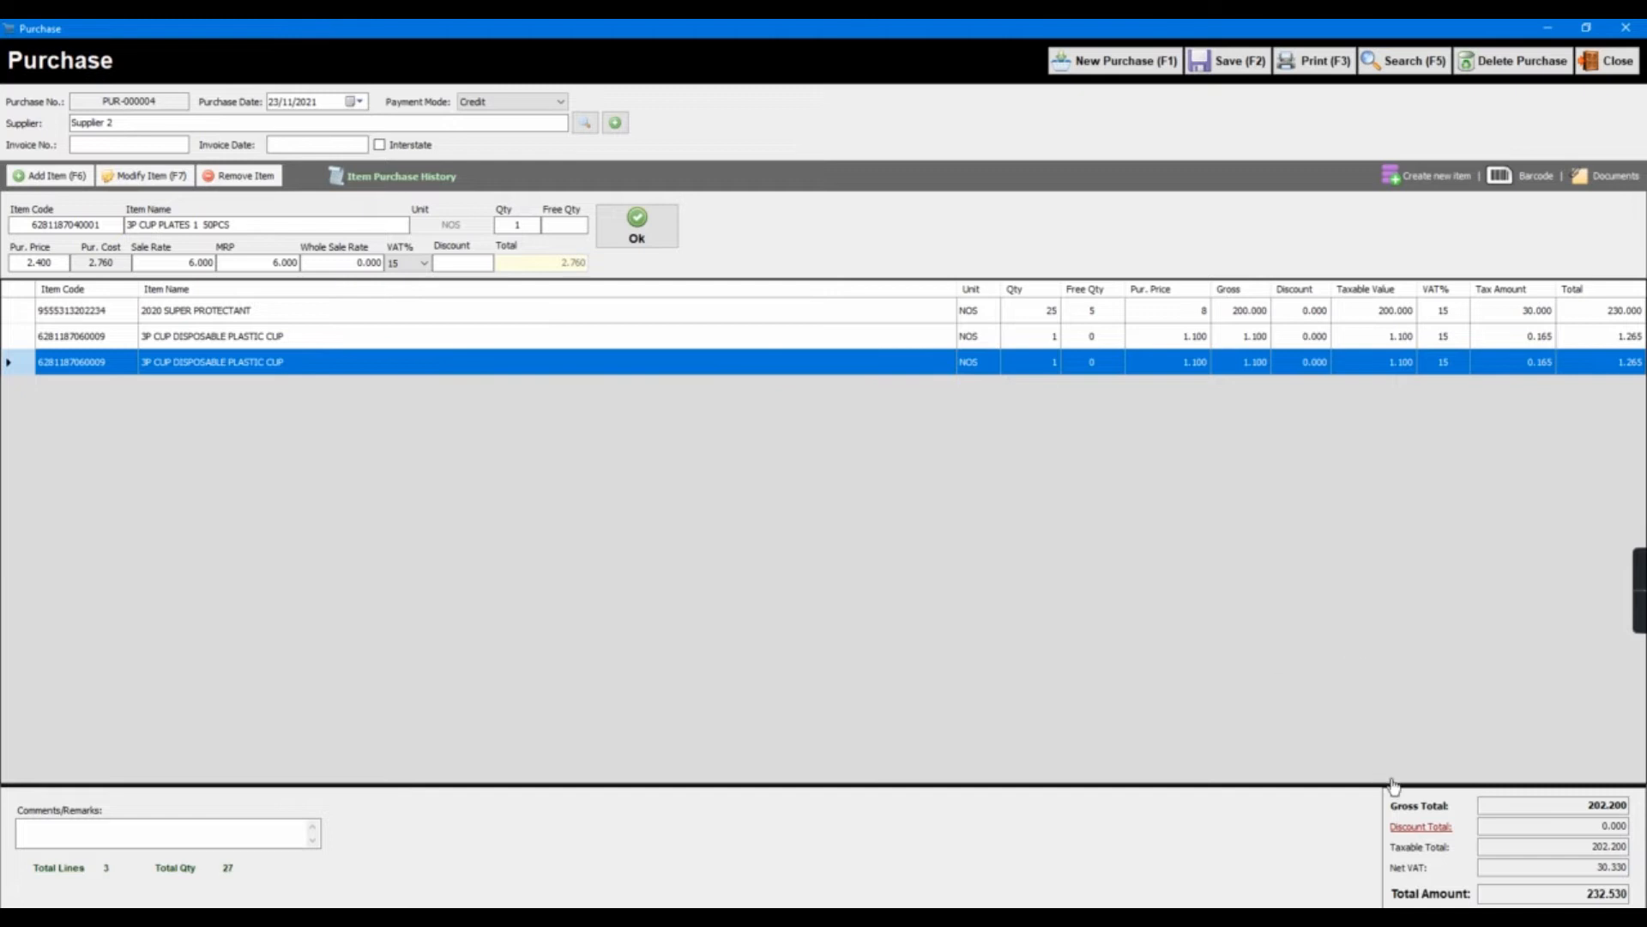
Distribute a total discount of 100 across the purchase lines and save the purchase.
left_click(1420, 827)
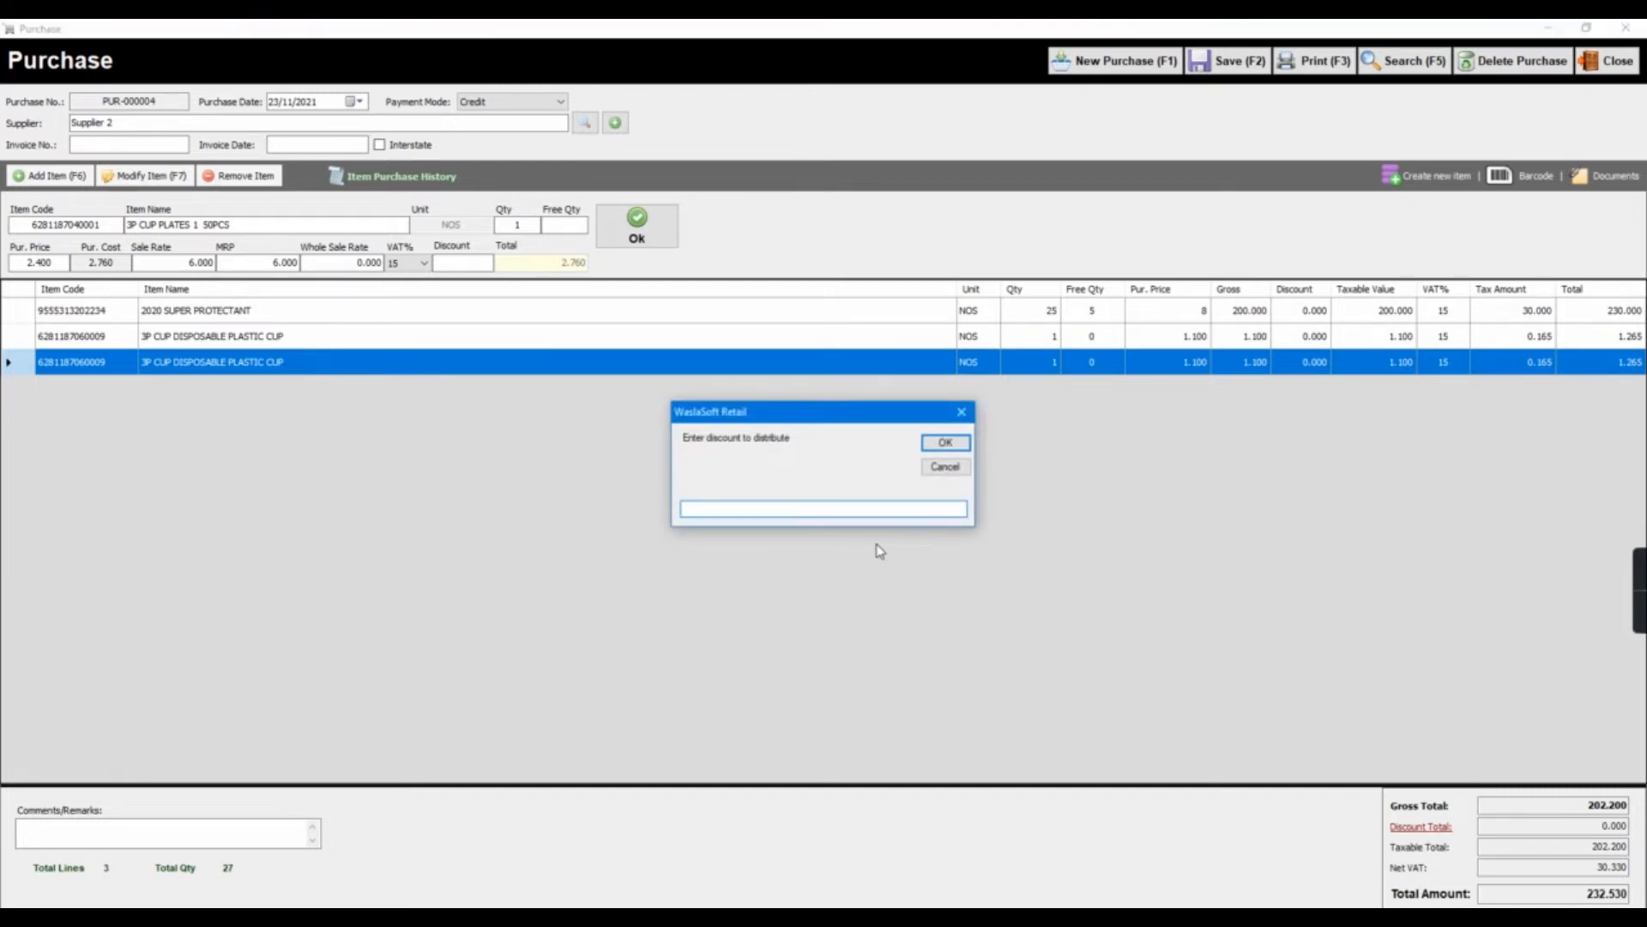
type("100")
key("Return")
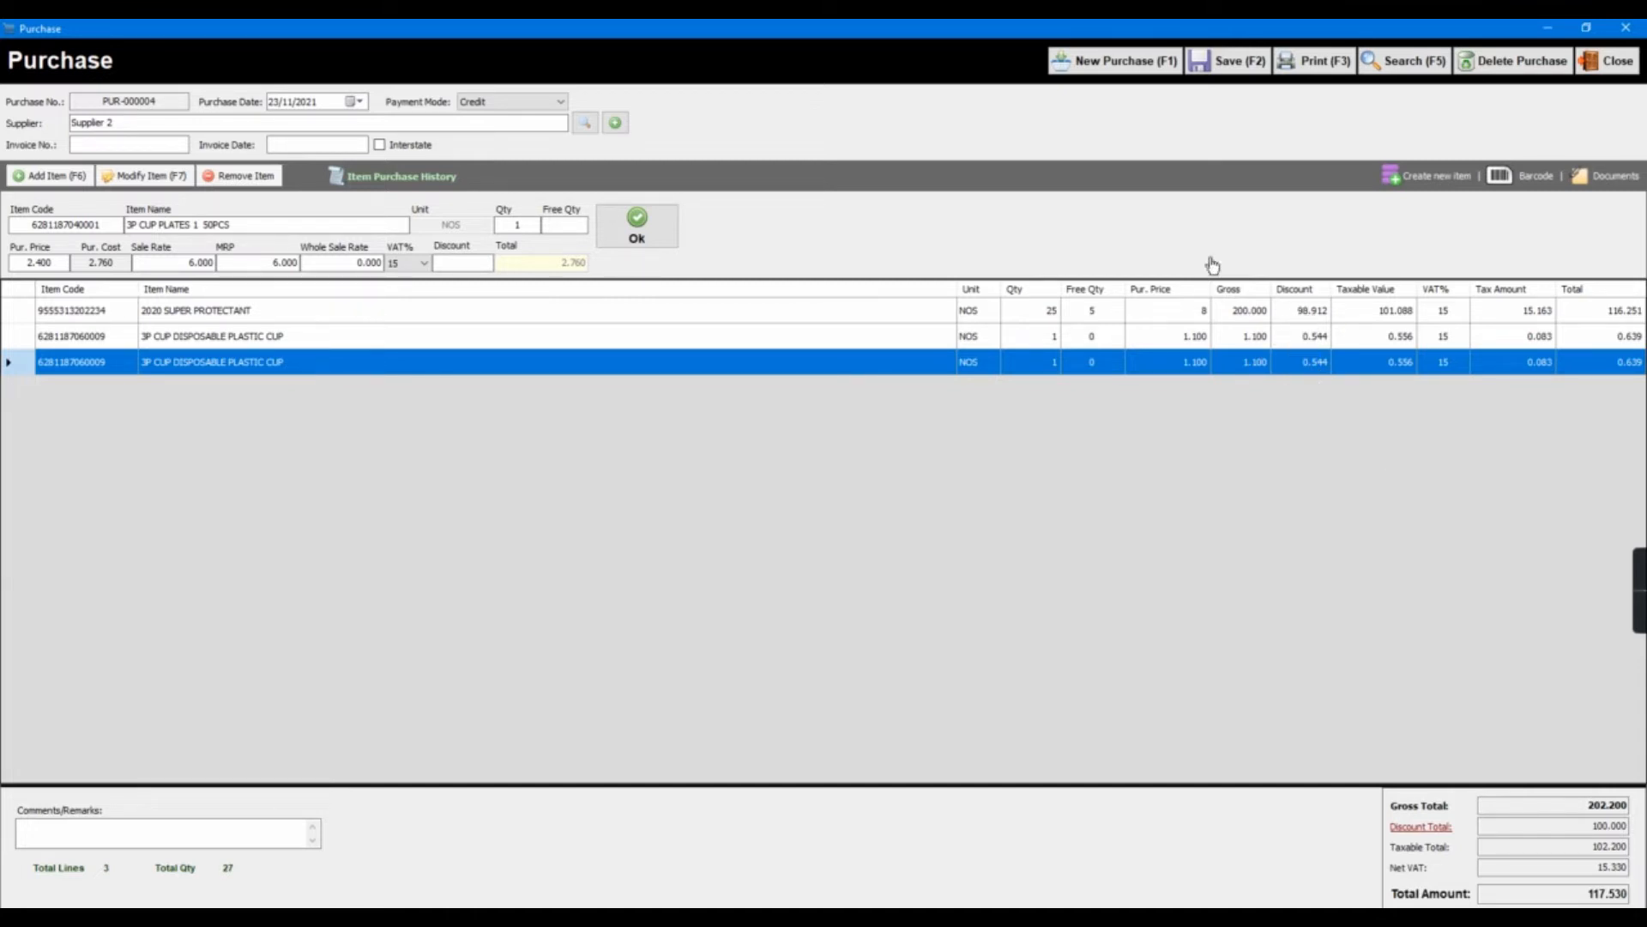
left_click(1232, 67)
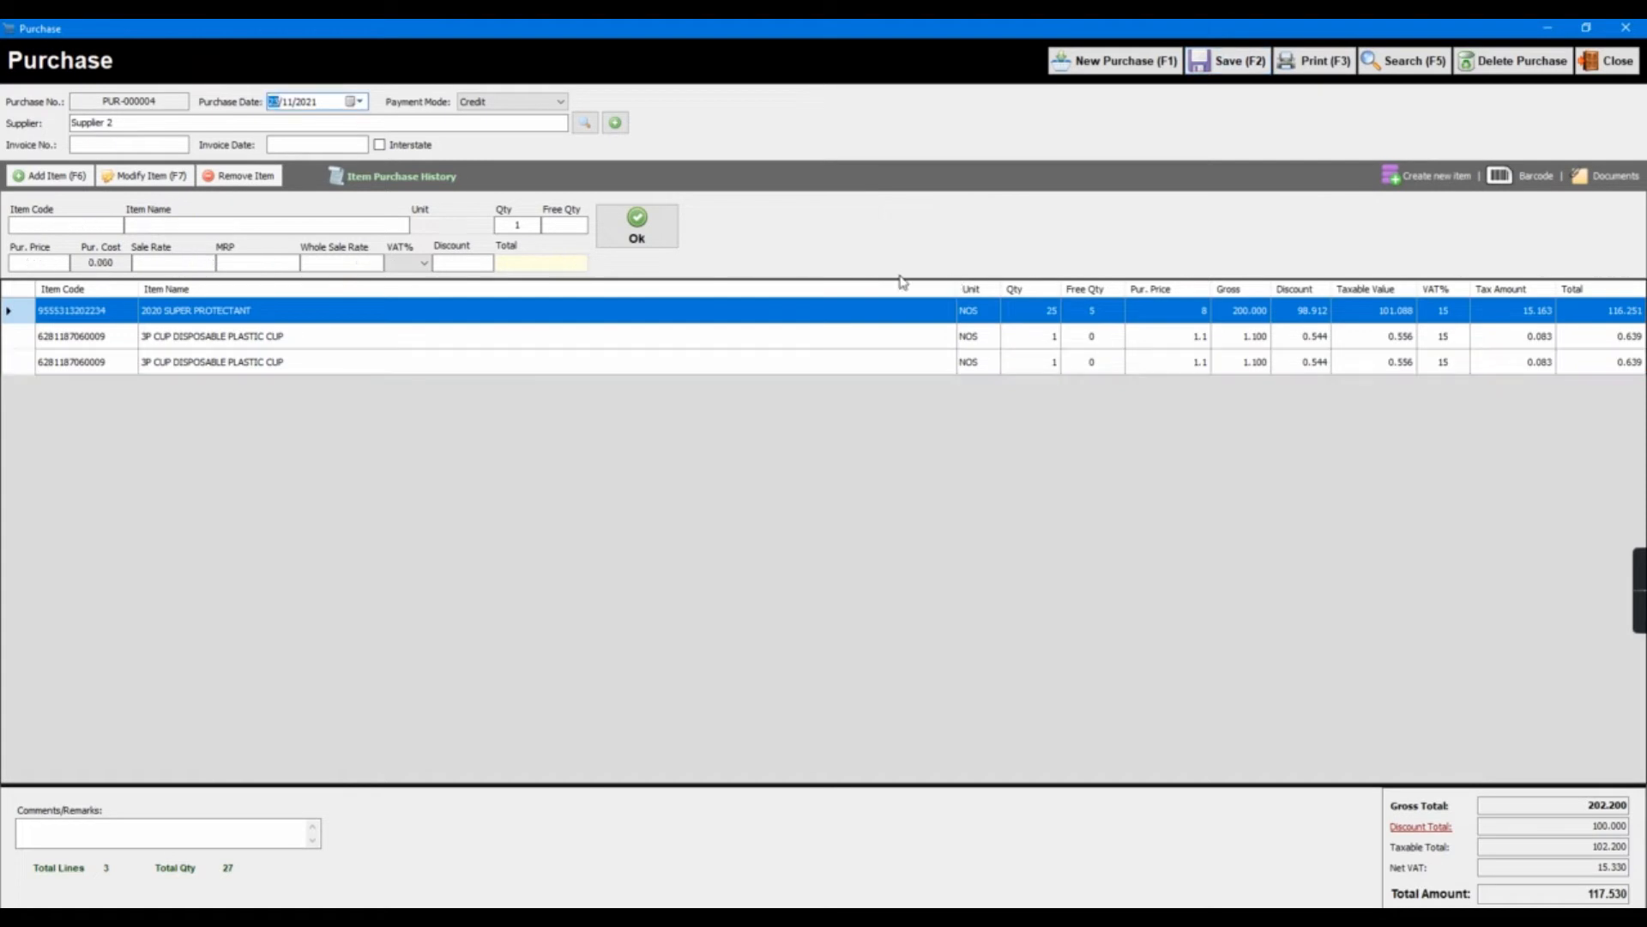
Enter purchase search mode and browse the previous and following saved purchases.
left_click(1414, 67)
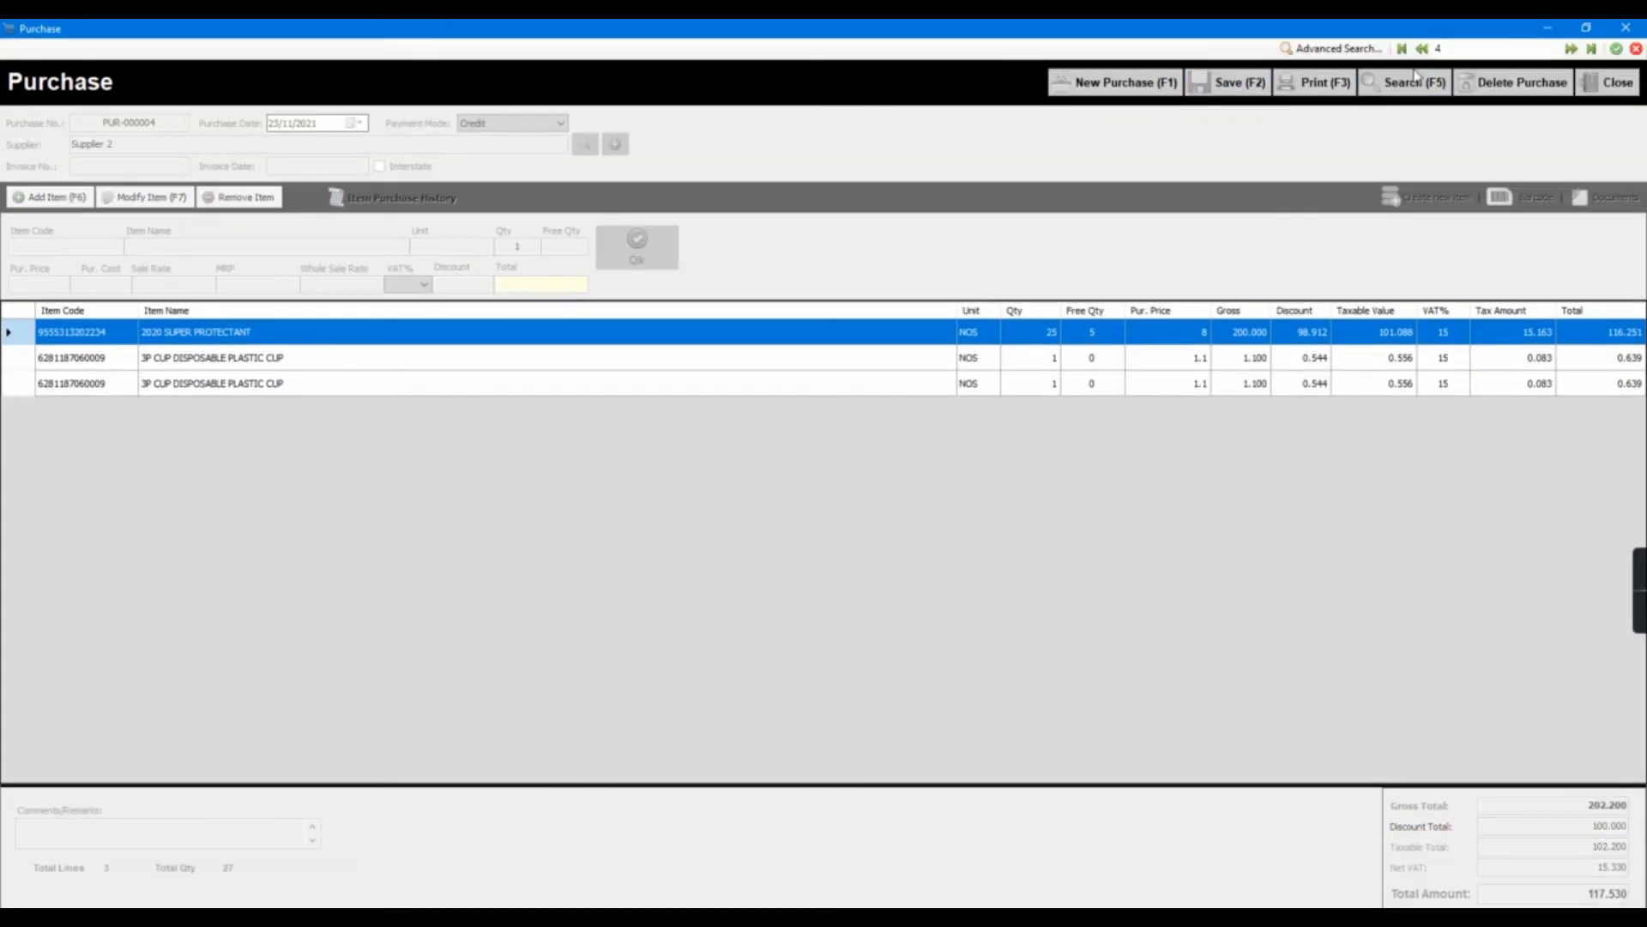
left_click(1422, 49)
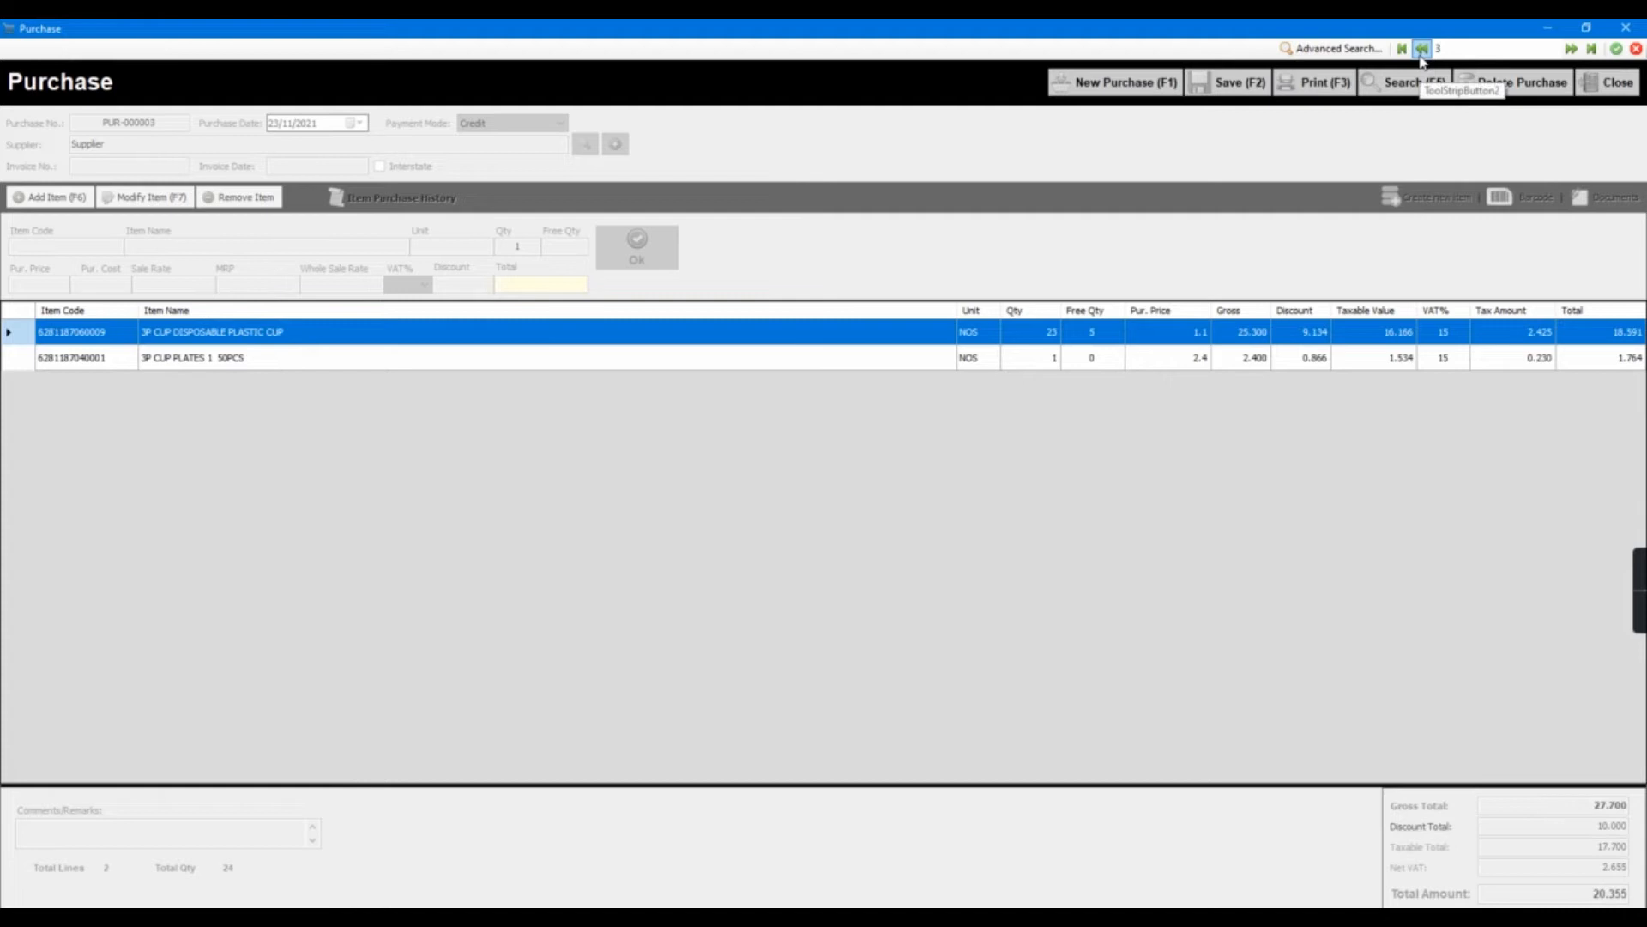
left_click(1421, 50)
left_click(1571, 50)
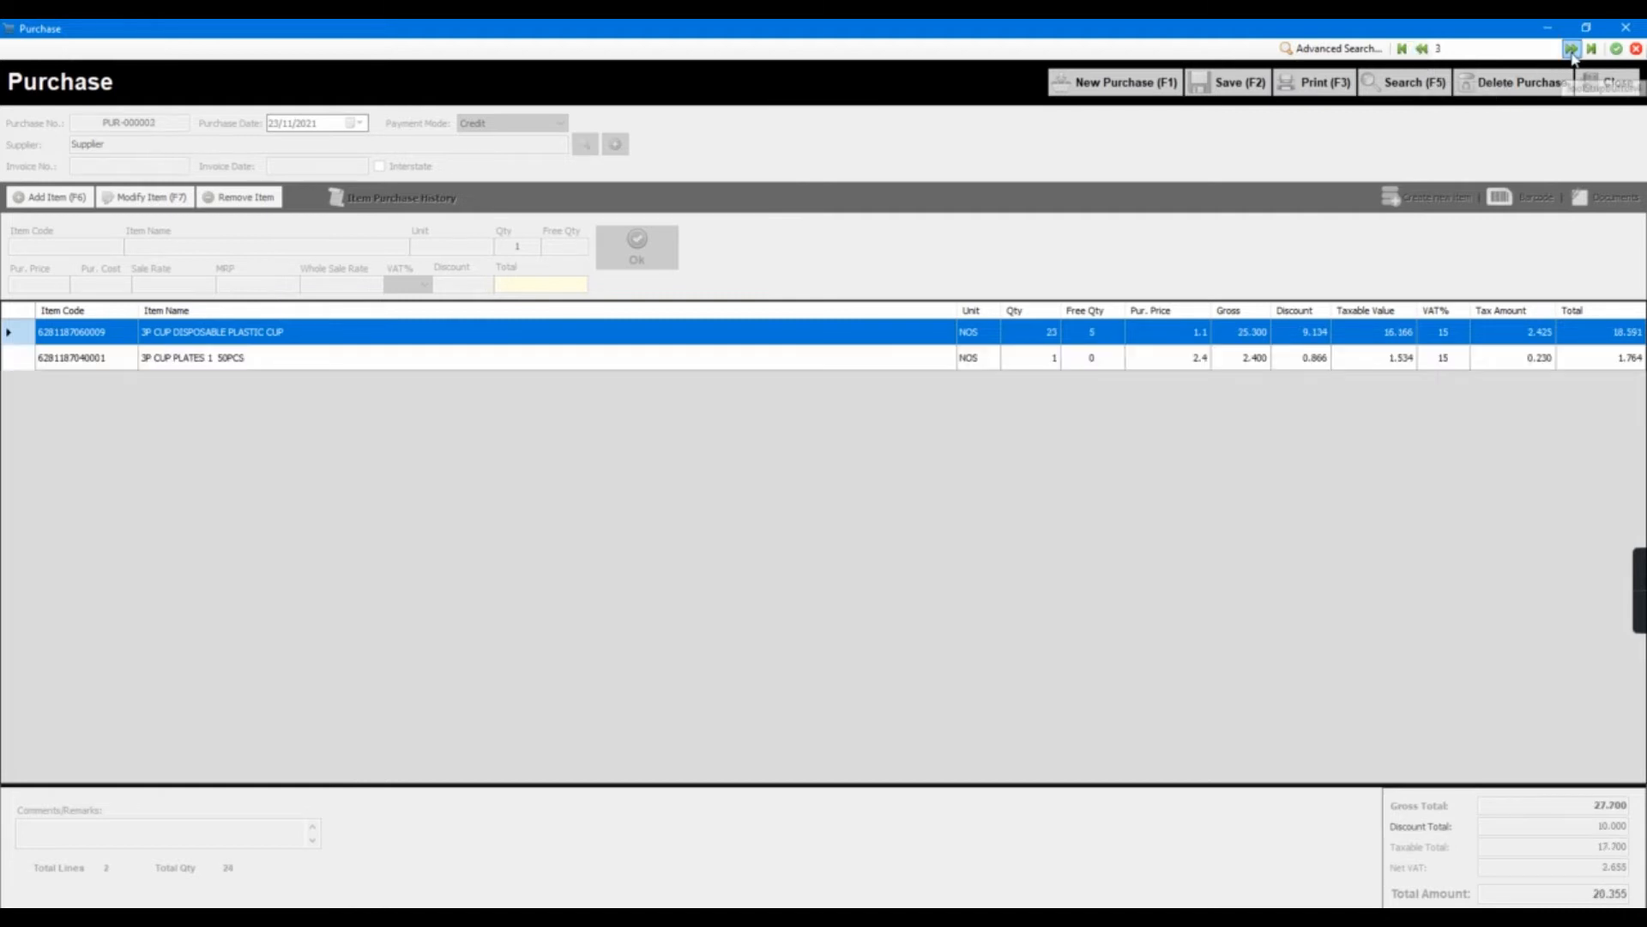
left_click(1570, 49)
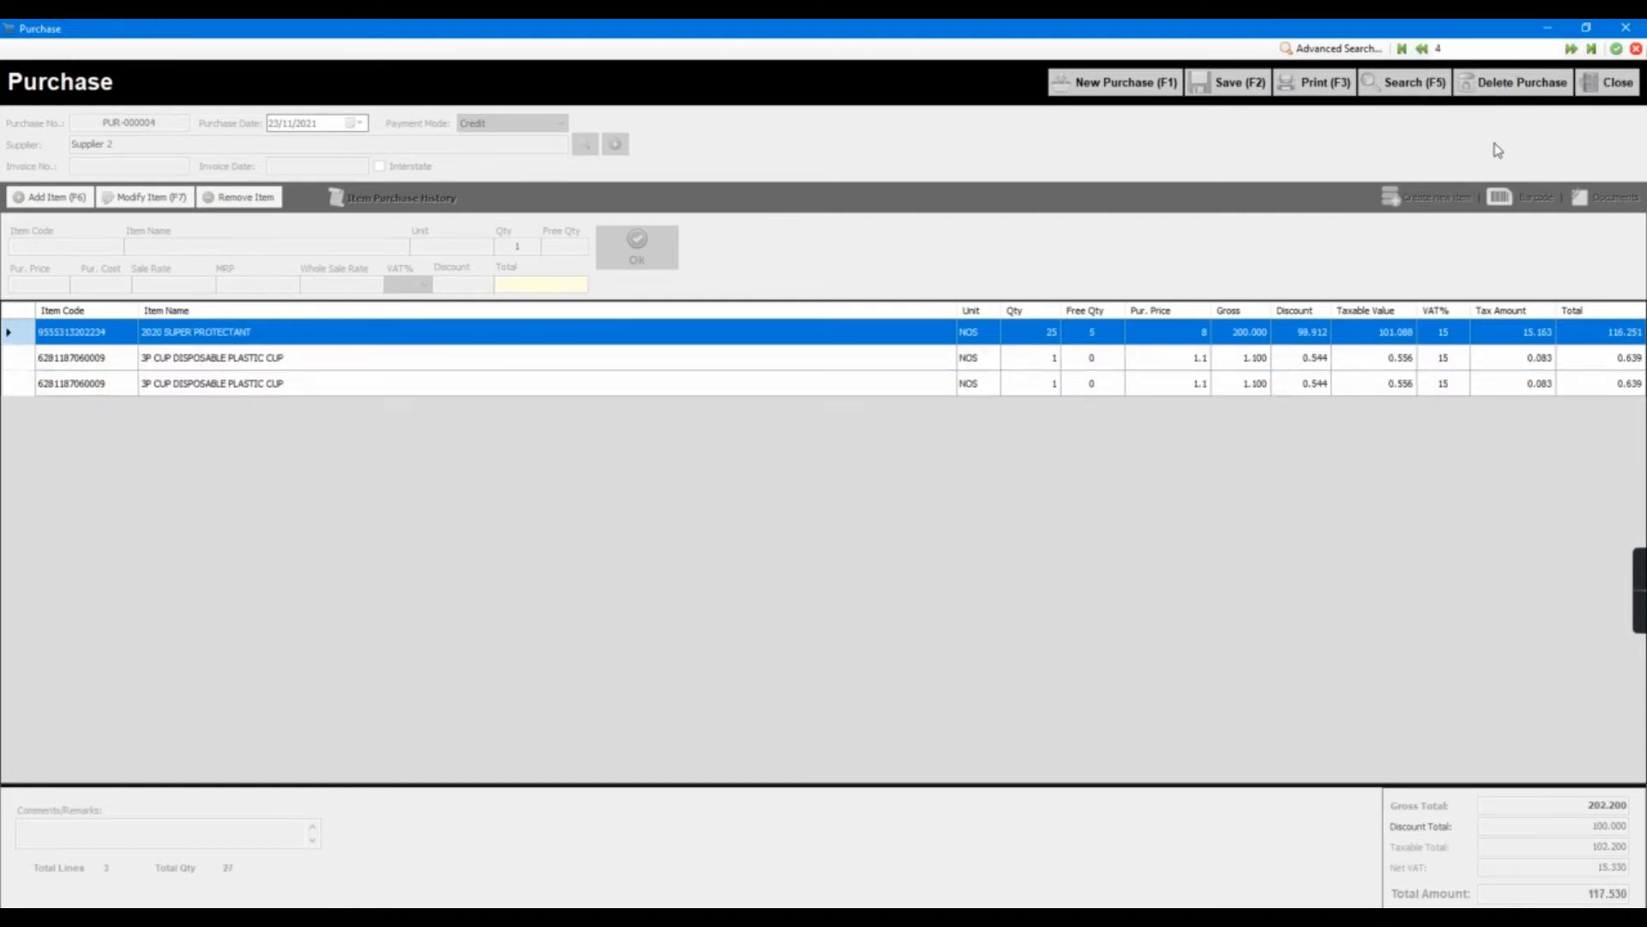
Open the advanced purchase search and examine the listed transactions with their item details.
left_click(1340, 49)
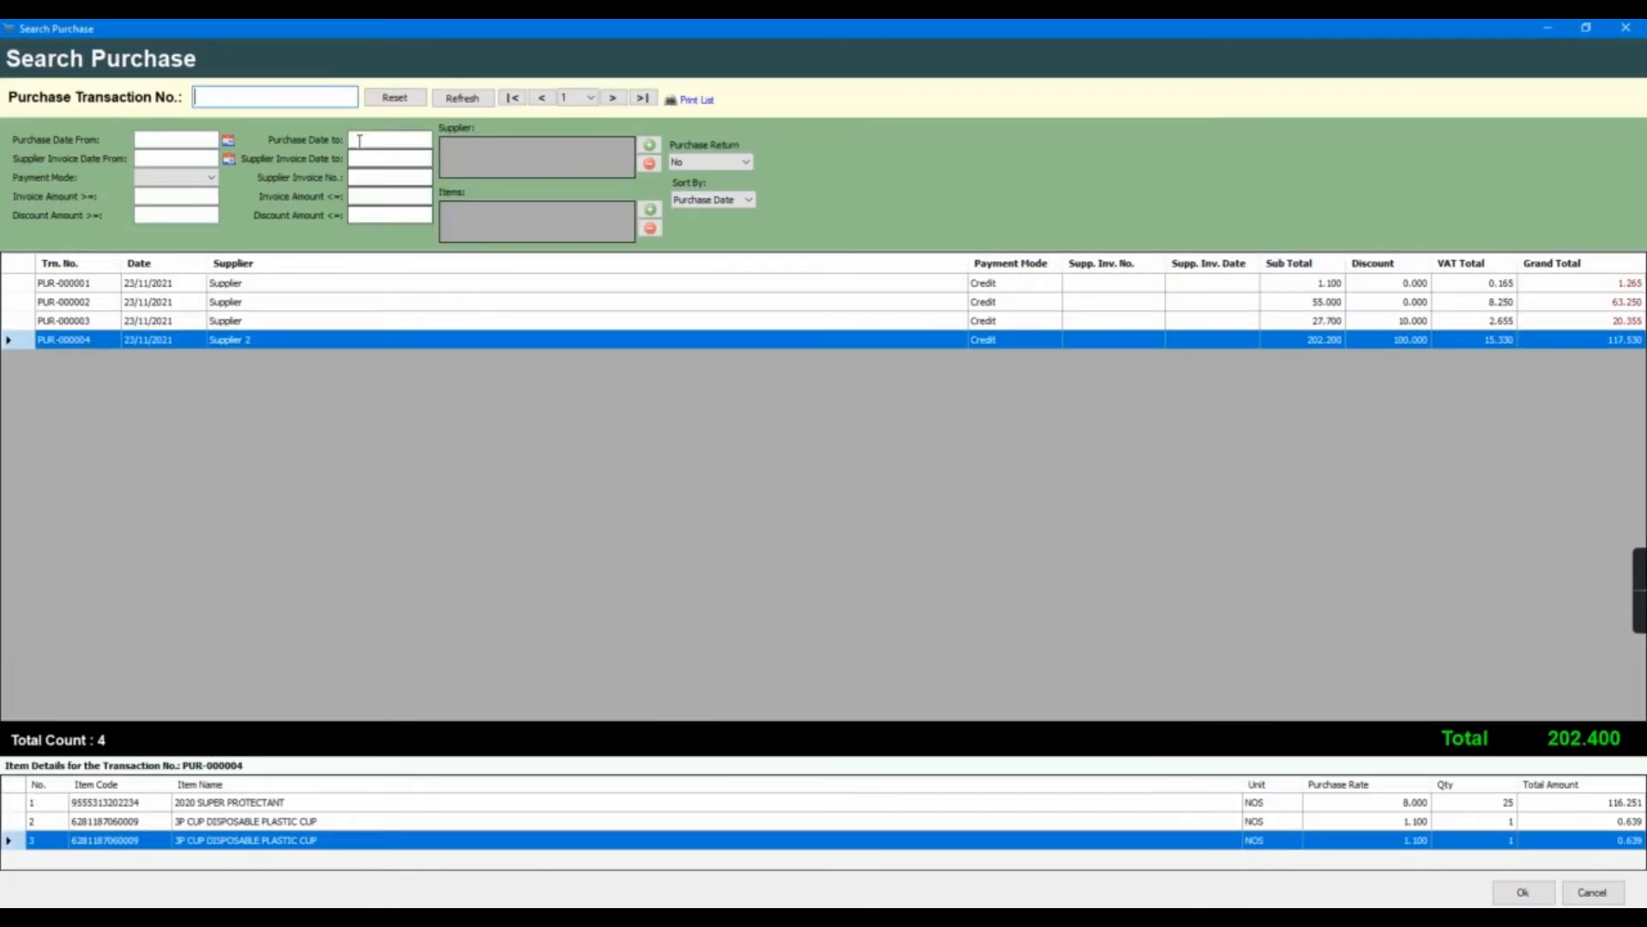
left_click(197, 188)
key("Up")
key("Up")
key("Up")
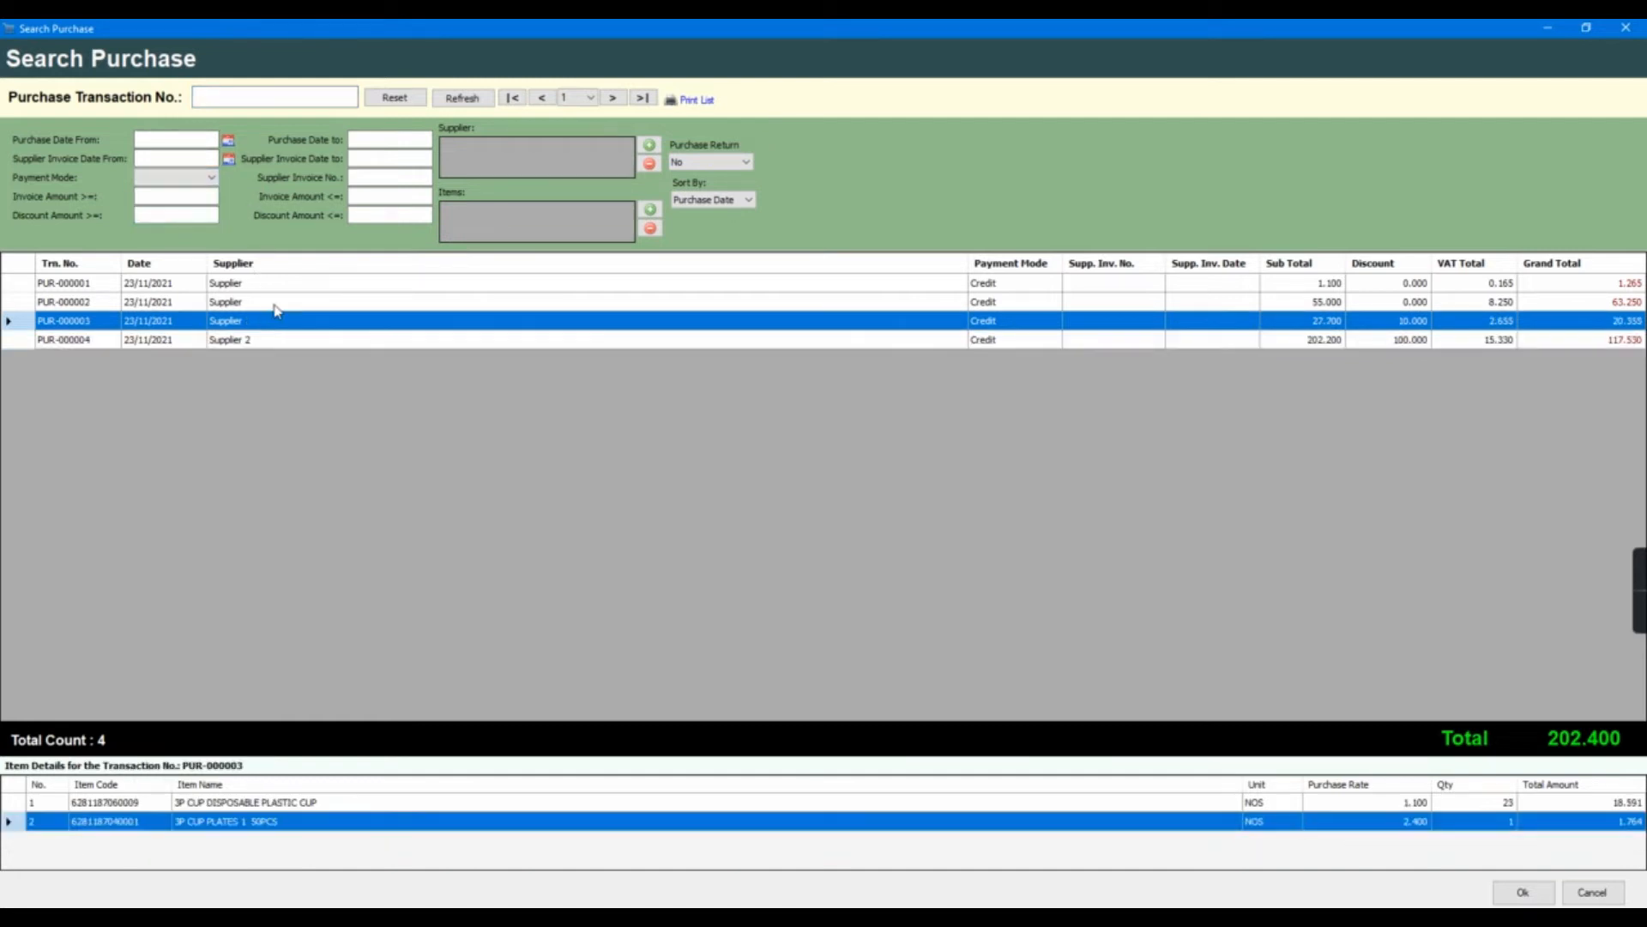
Leave the purchase search, open a new purchase return and choose the supplier named Supplier.
double_click(417, 342)
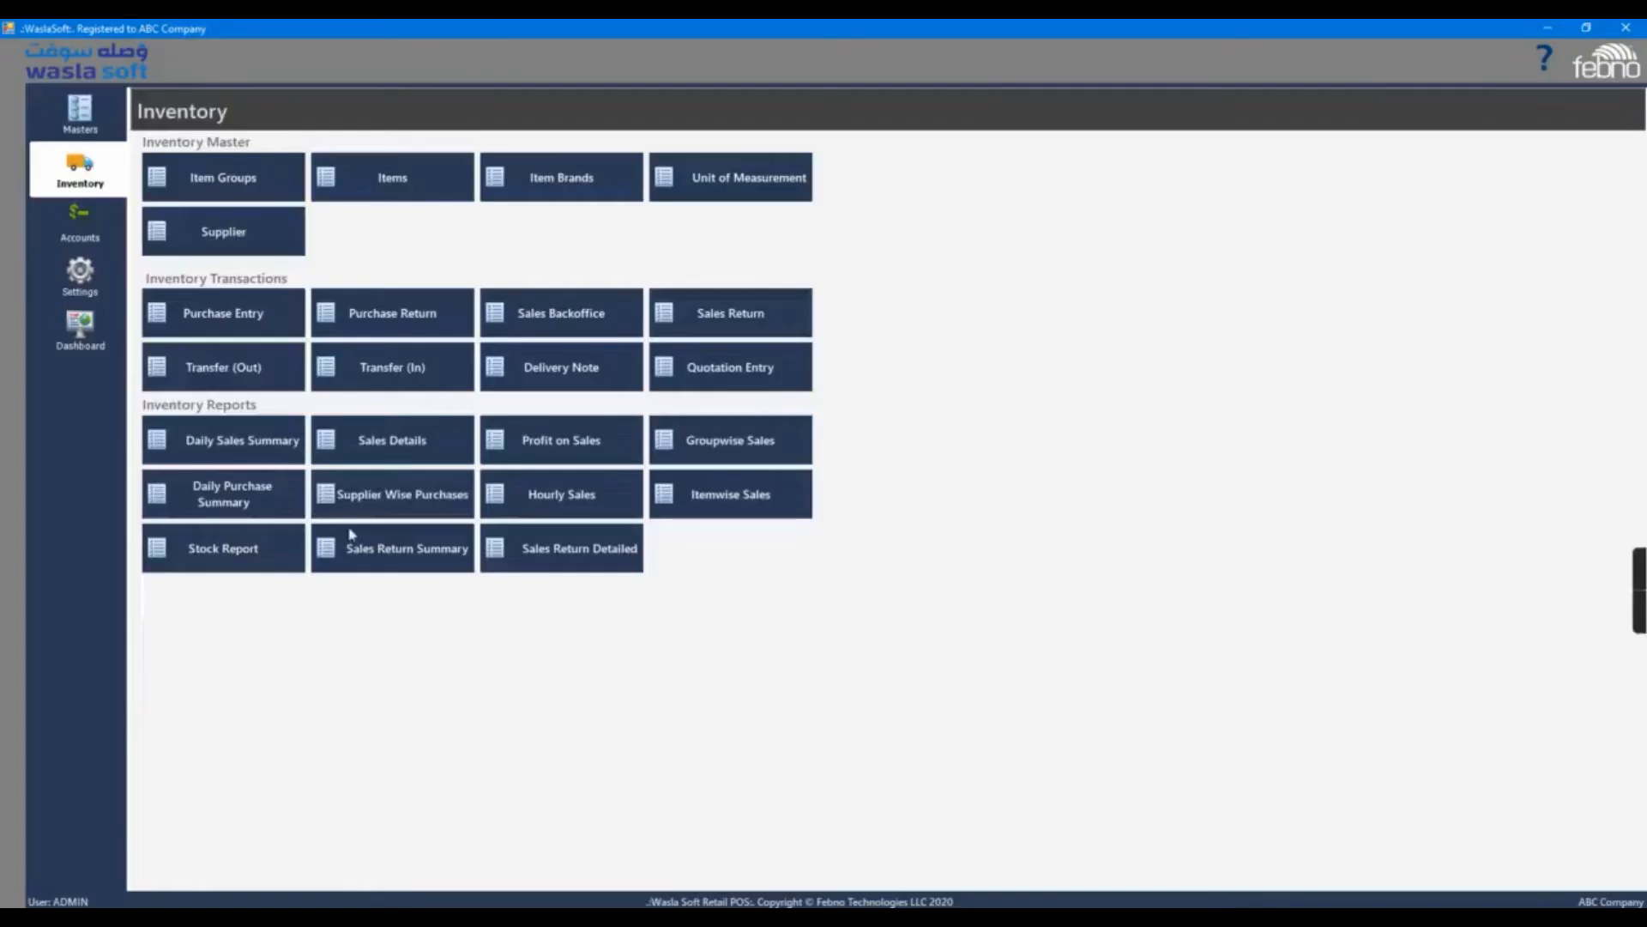
left_click(397, 316)
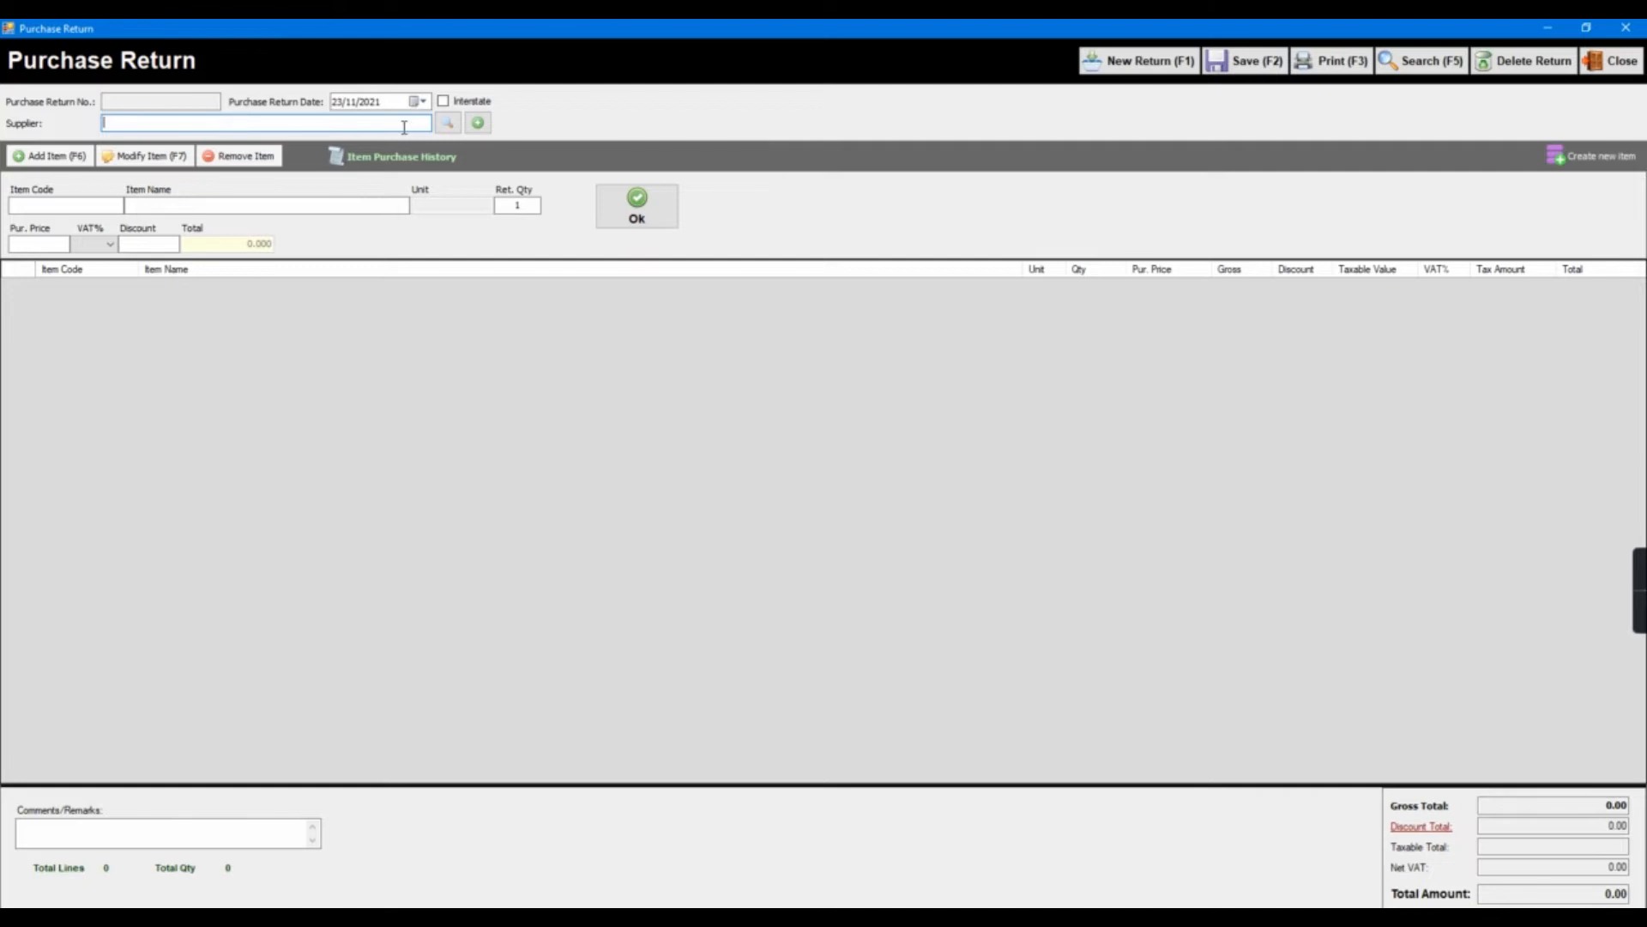
left_click(404, 127)
left_click(399, 163)
Add the item 55SAUDIA WHOLE MILK 1 LTR to the purchase return with a return quantity of 25.
left_click(367, 206)
type("k")
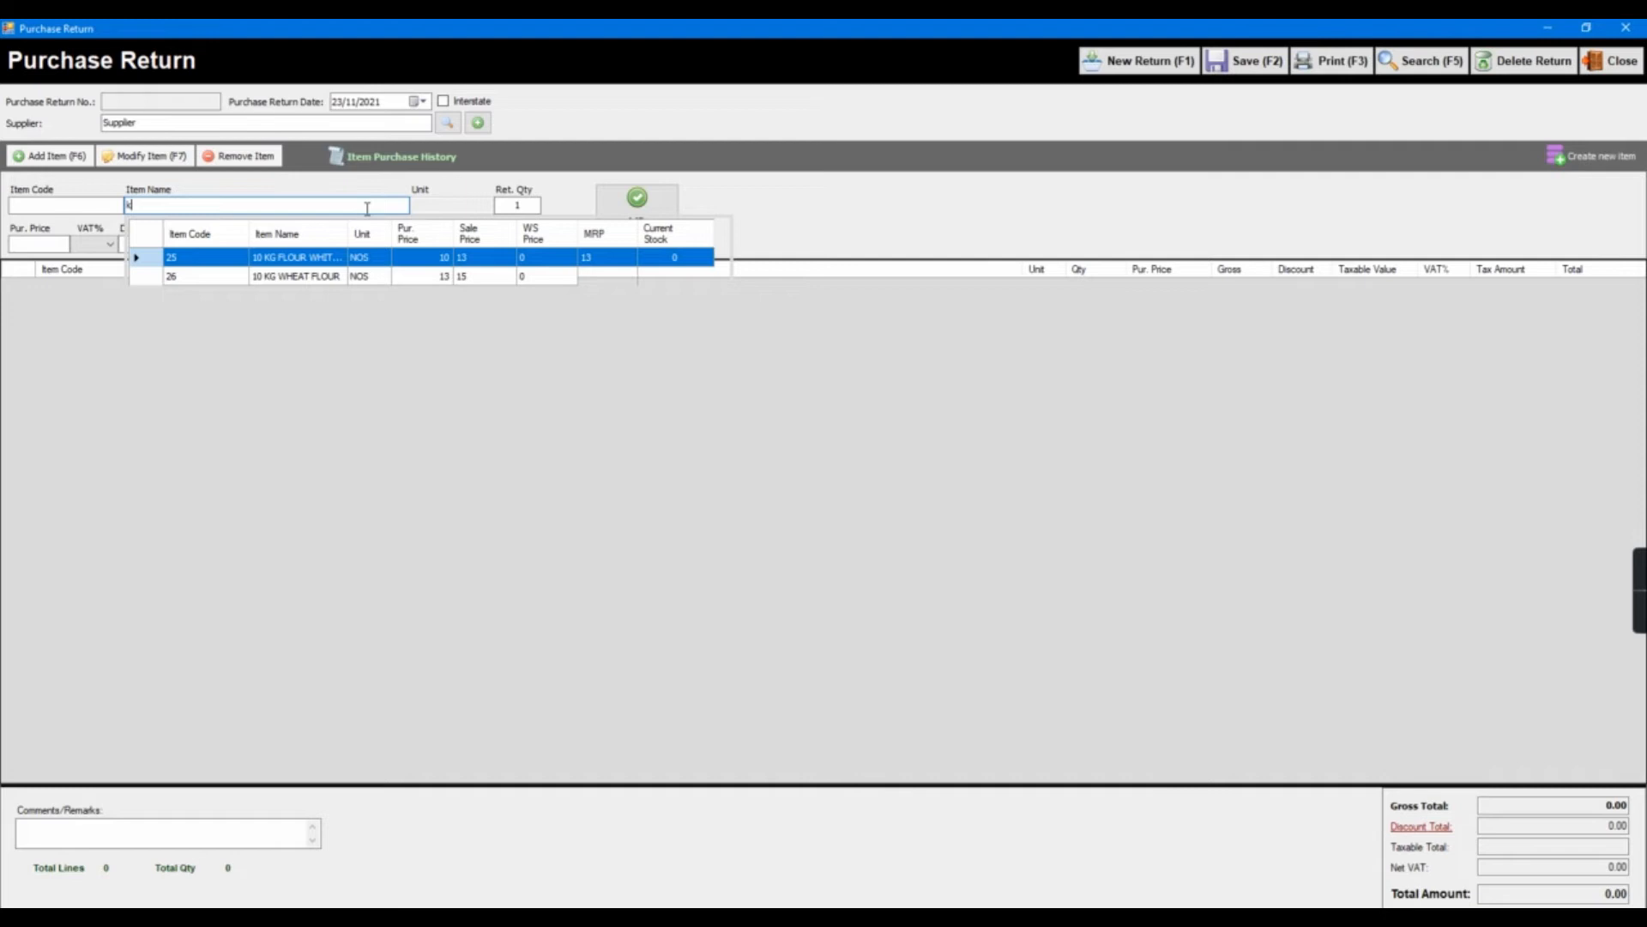
key("Down")
key("Down")
key("Down")
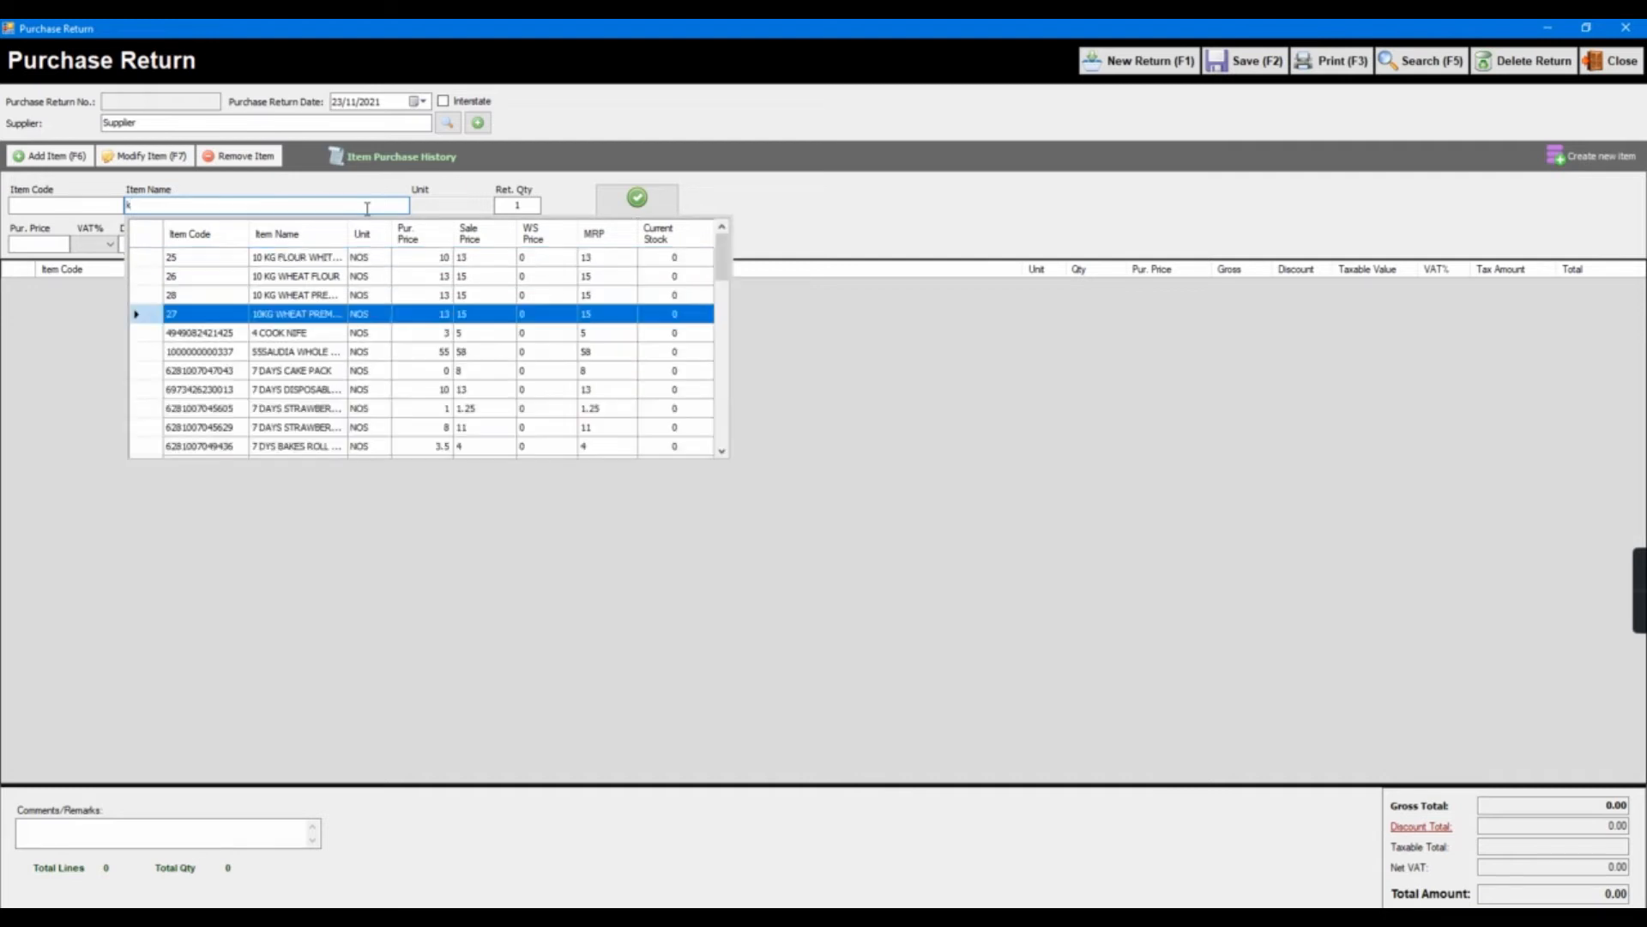
key("Down")
key("Down")
key("Return")
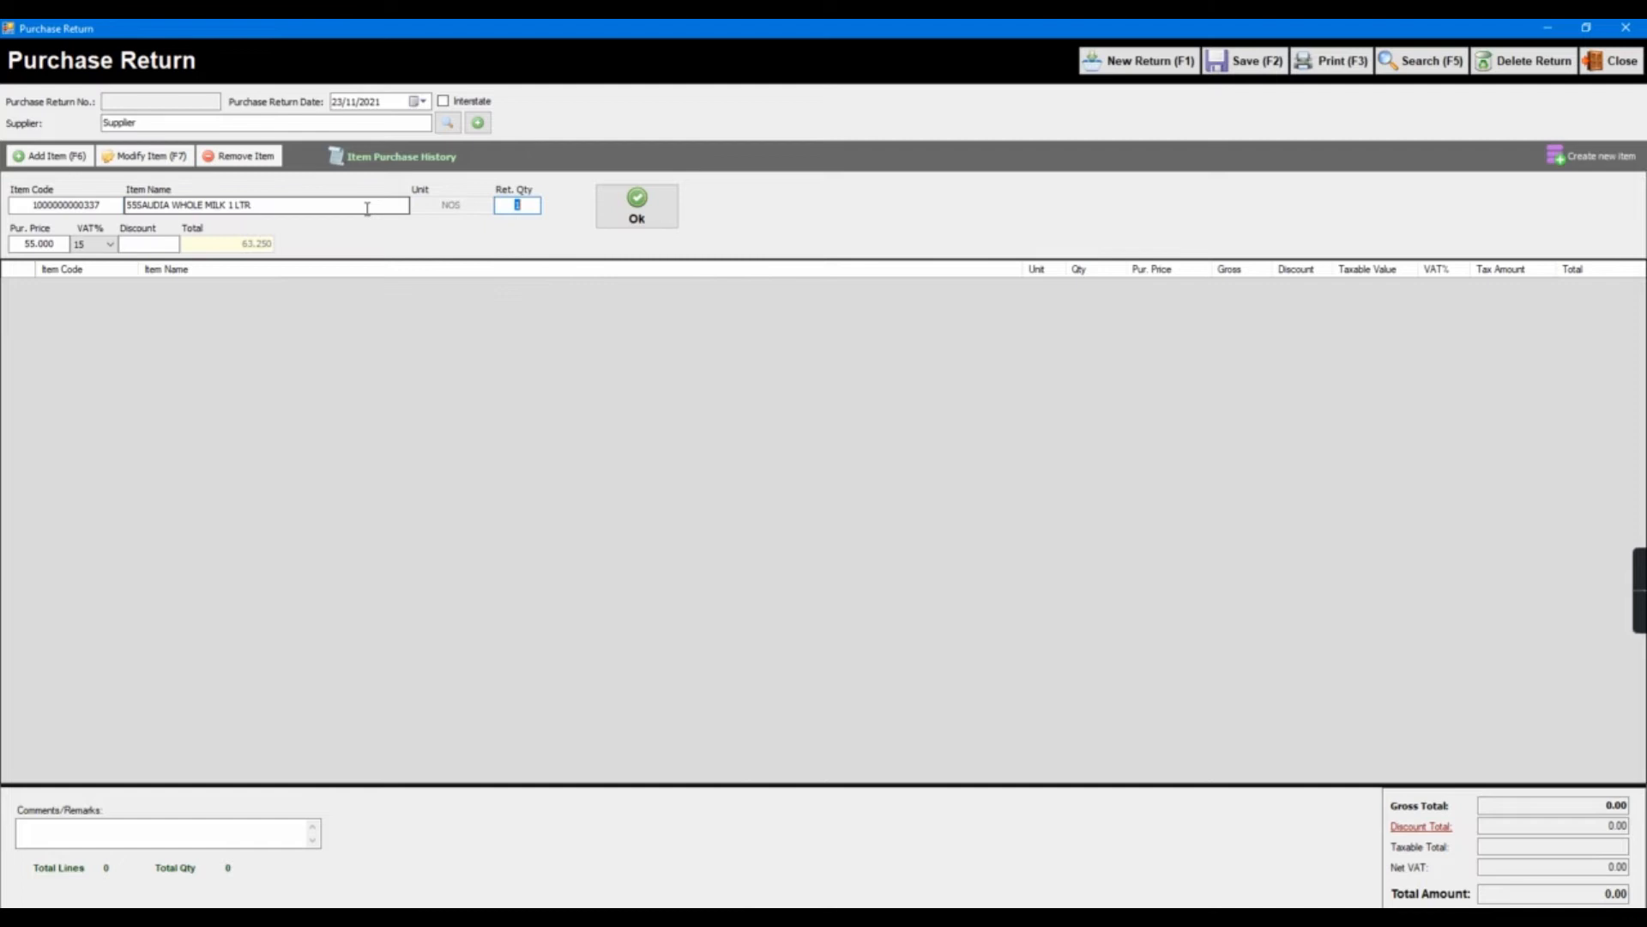
type("25")
key("Return")
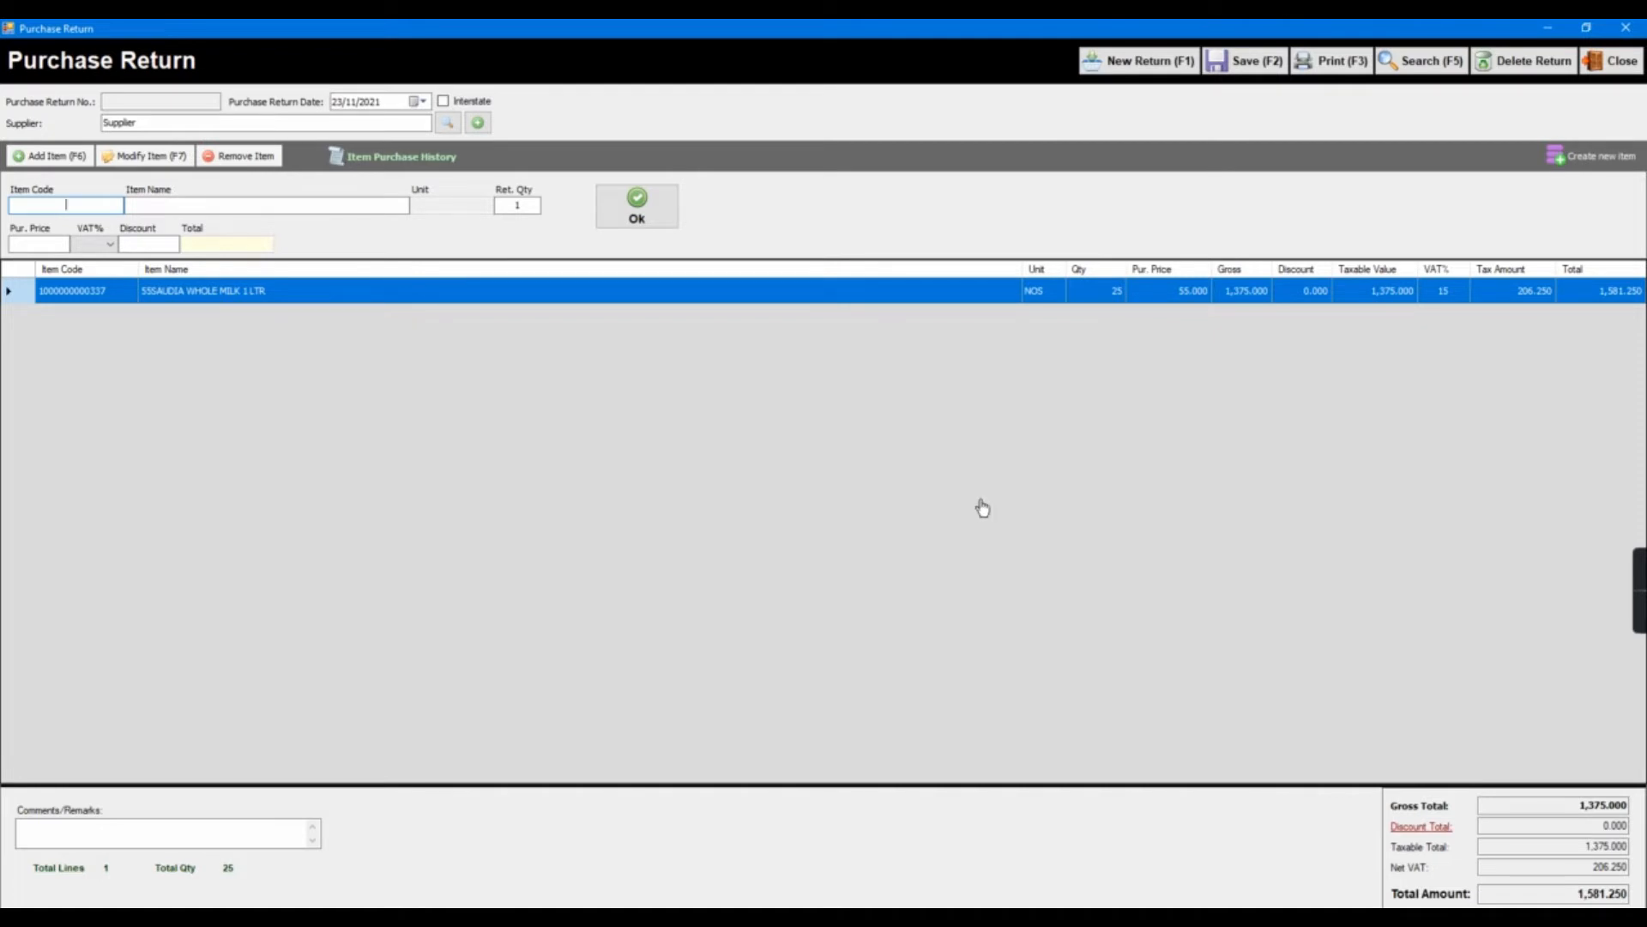
Apply a total discount of 300 to the purchase return and save it.
left_click(1446, 830)
type("300")
key("Return")
left_click(1249, 79)
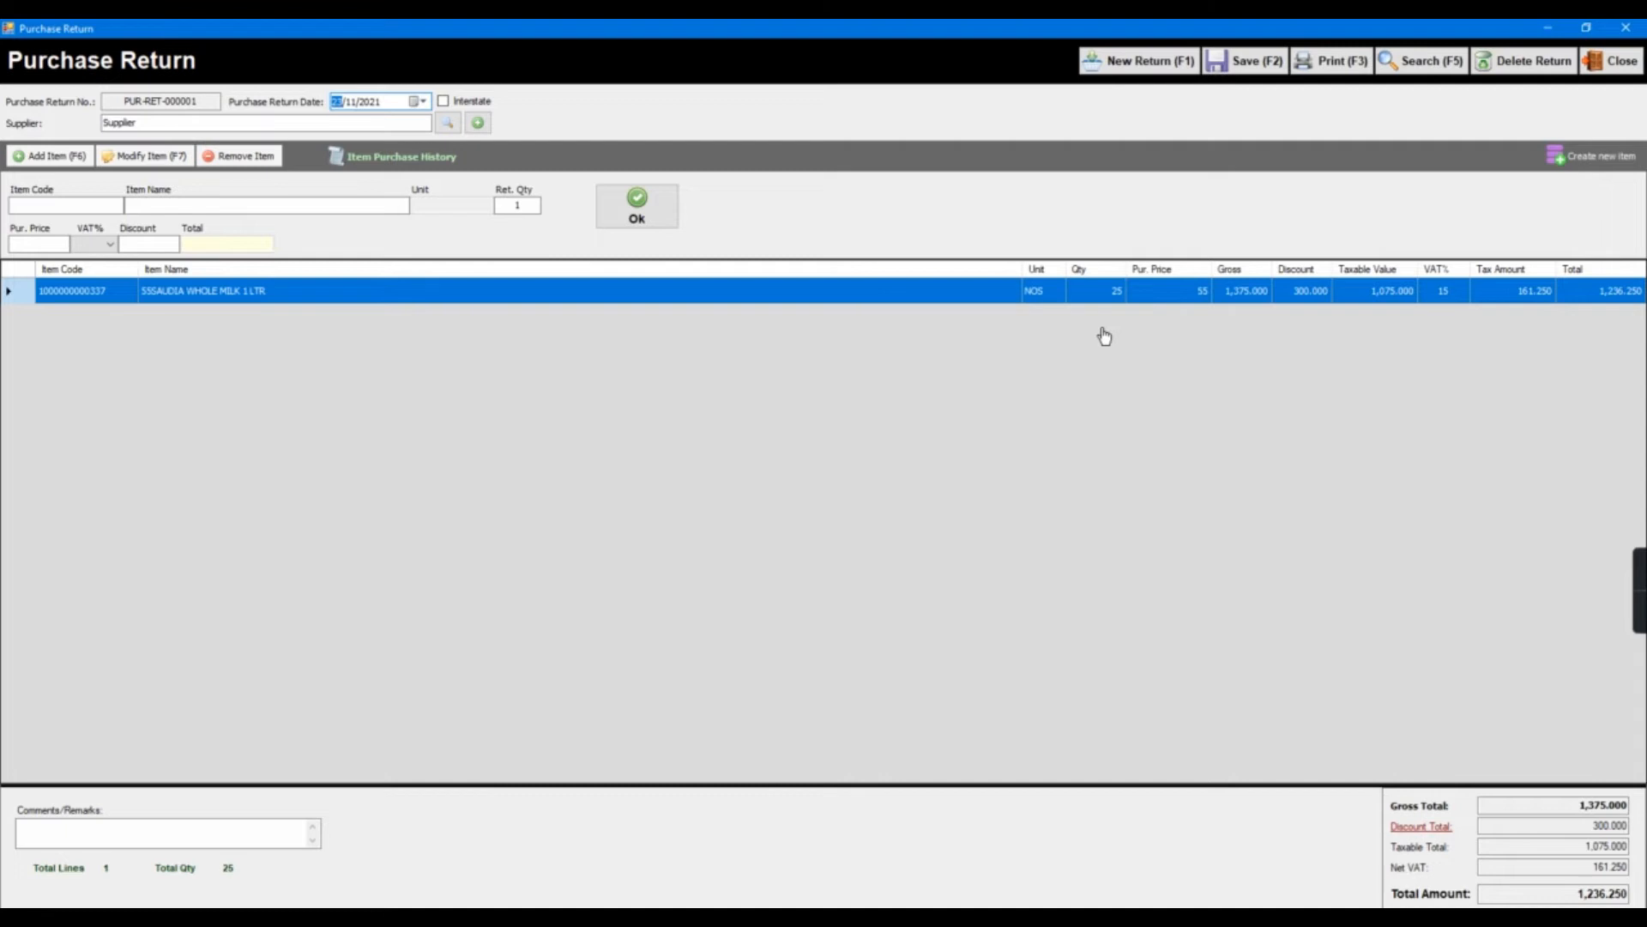
Reopen the purchase return form, bring up the saved return in search mode and check the advanced search.
left_click(1594, 65)
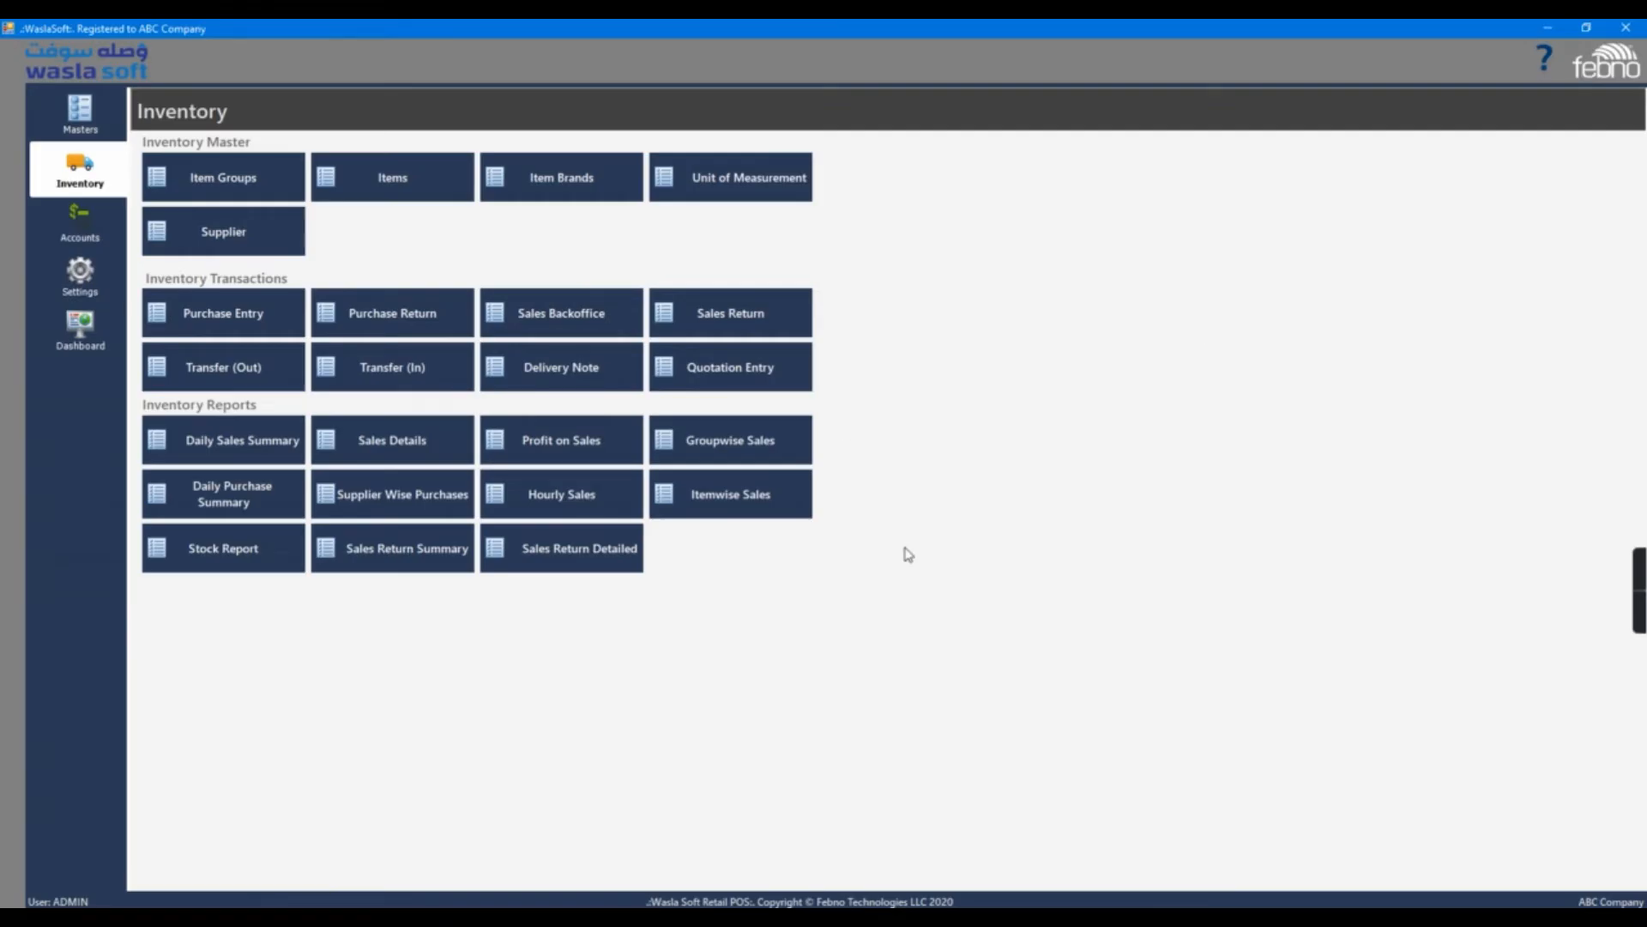
left_click(374, 332)
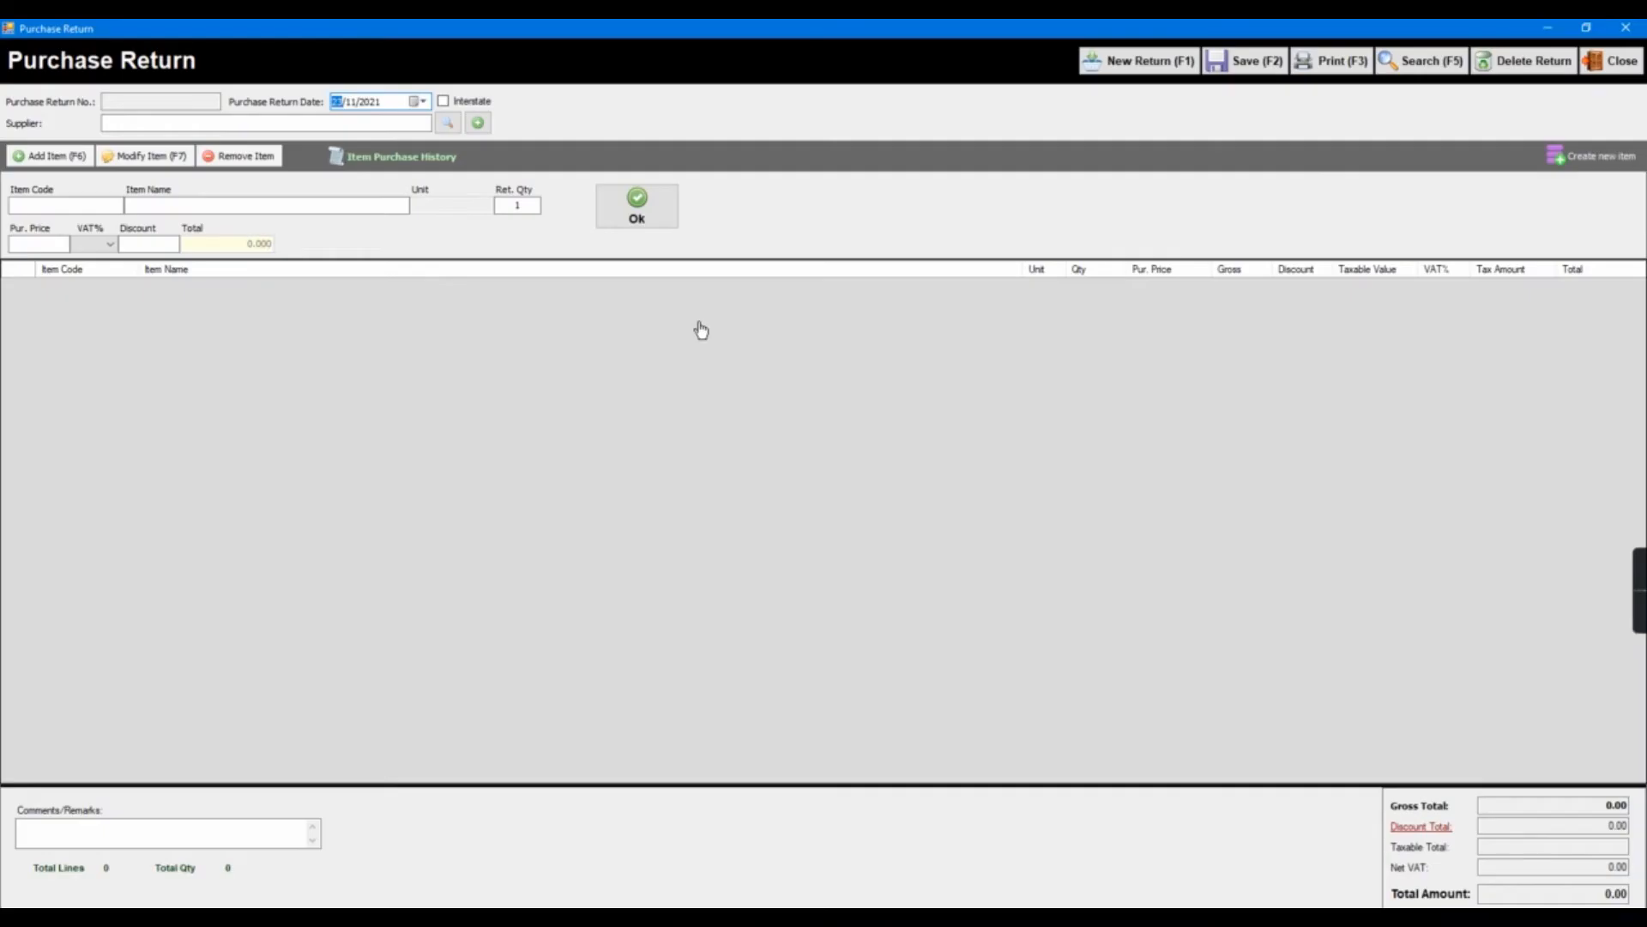
left_click(1429, 61)
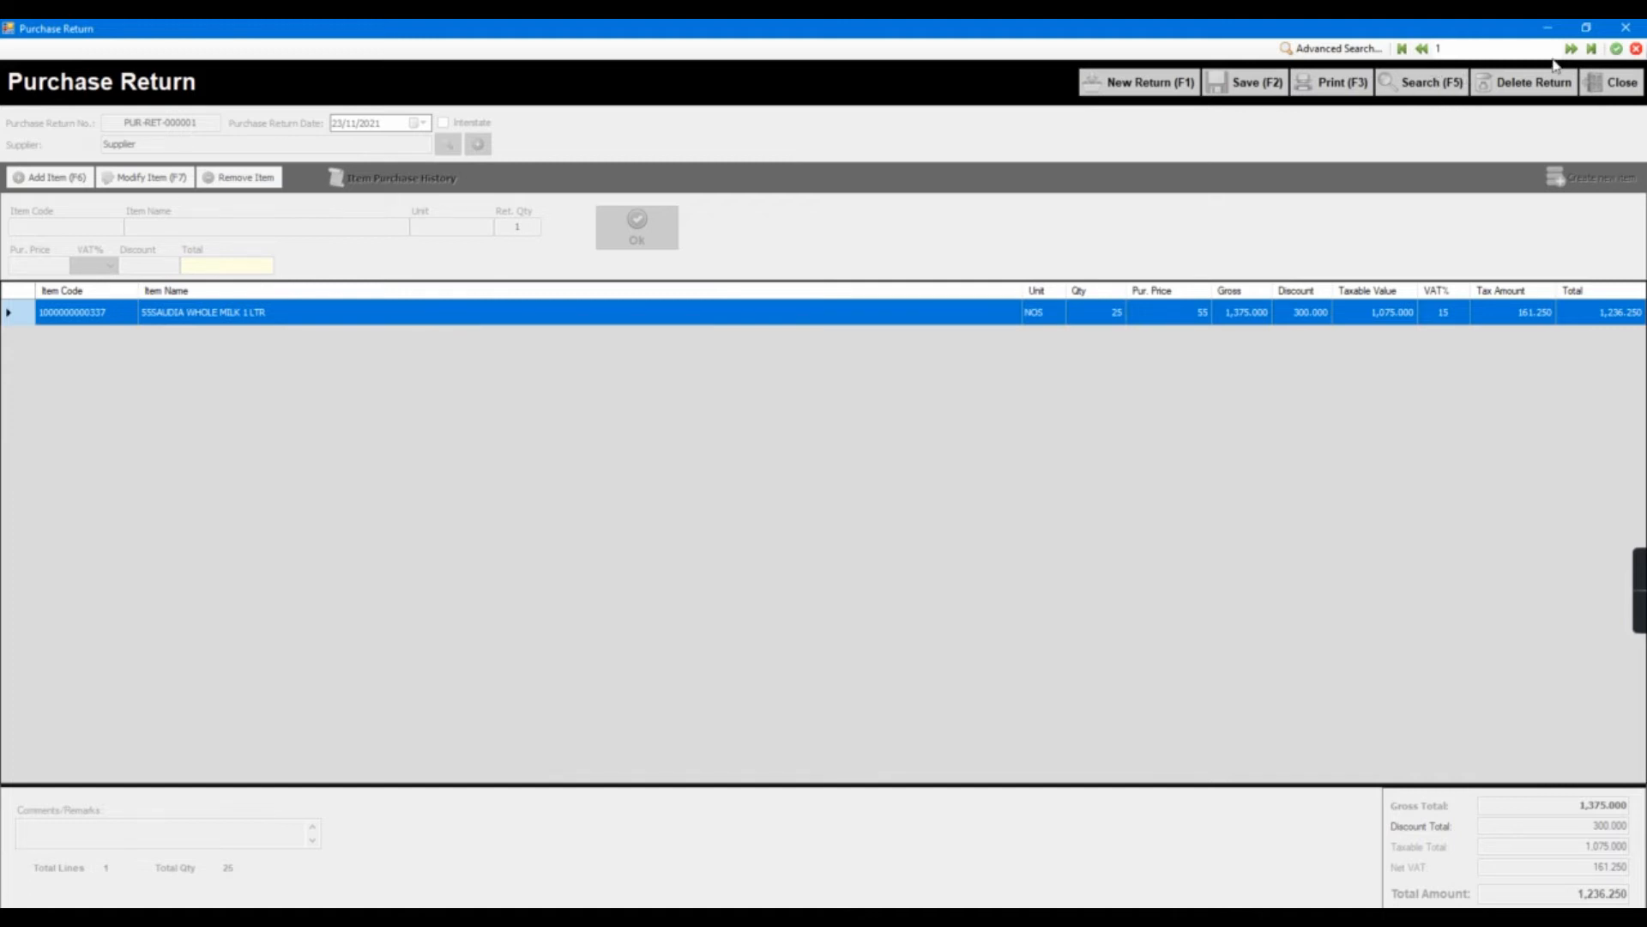
left_click(1452, 53)
left_click_drag(1454, 51, 1436, 53)
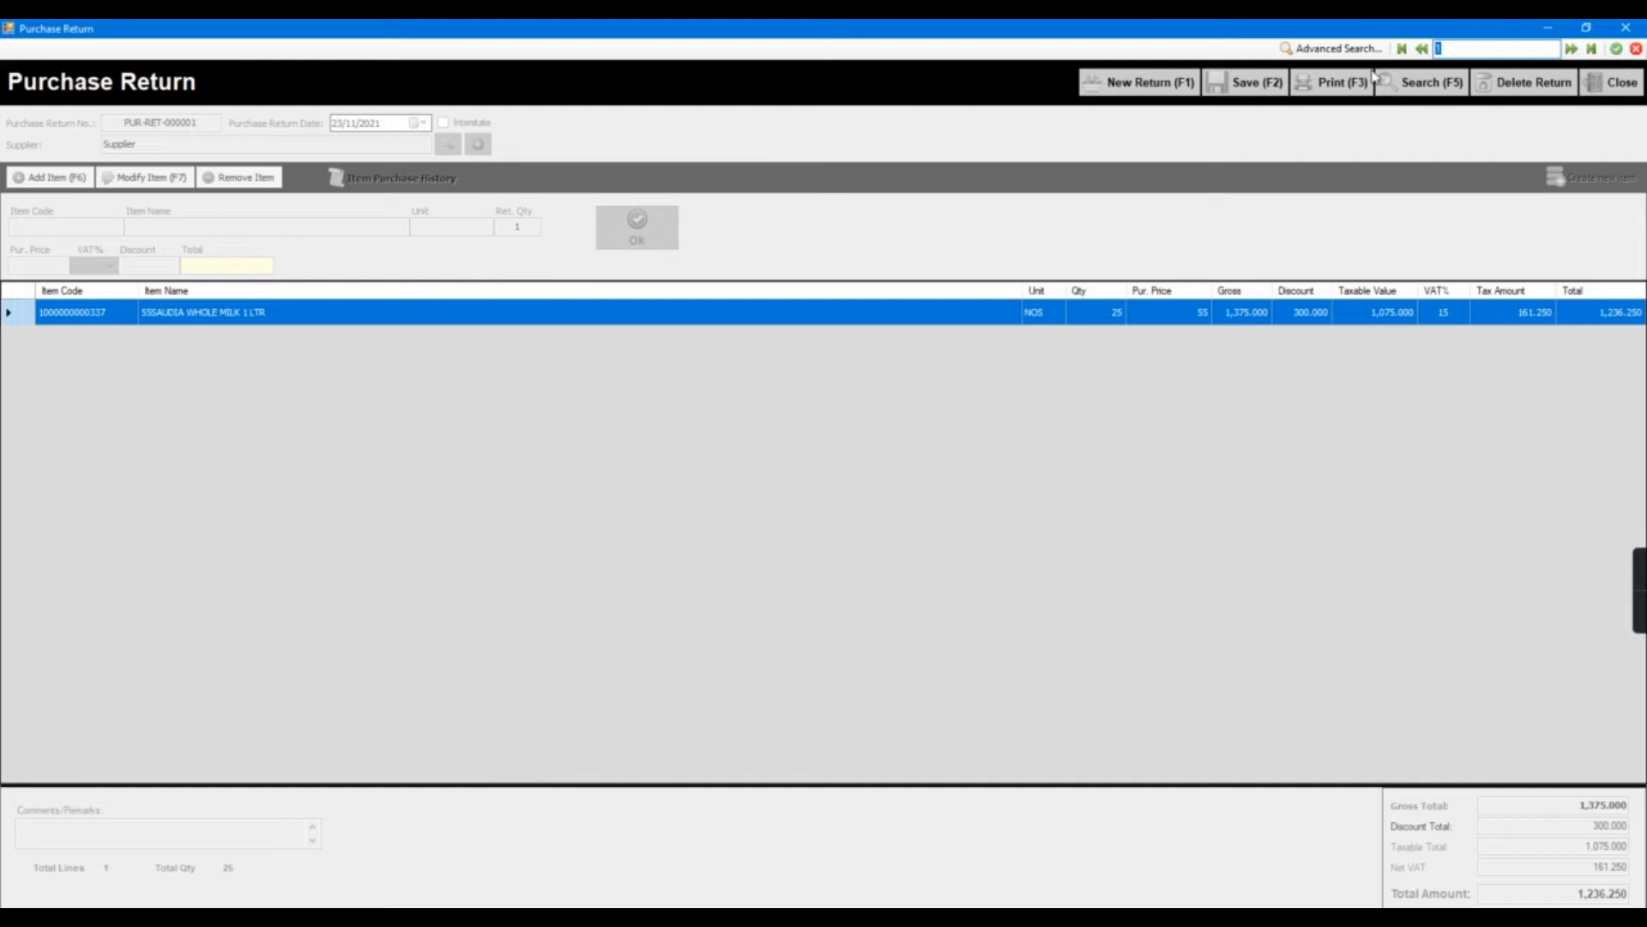
left_click(1350, 56)
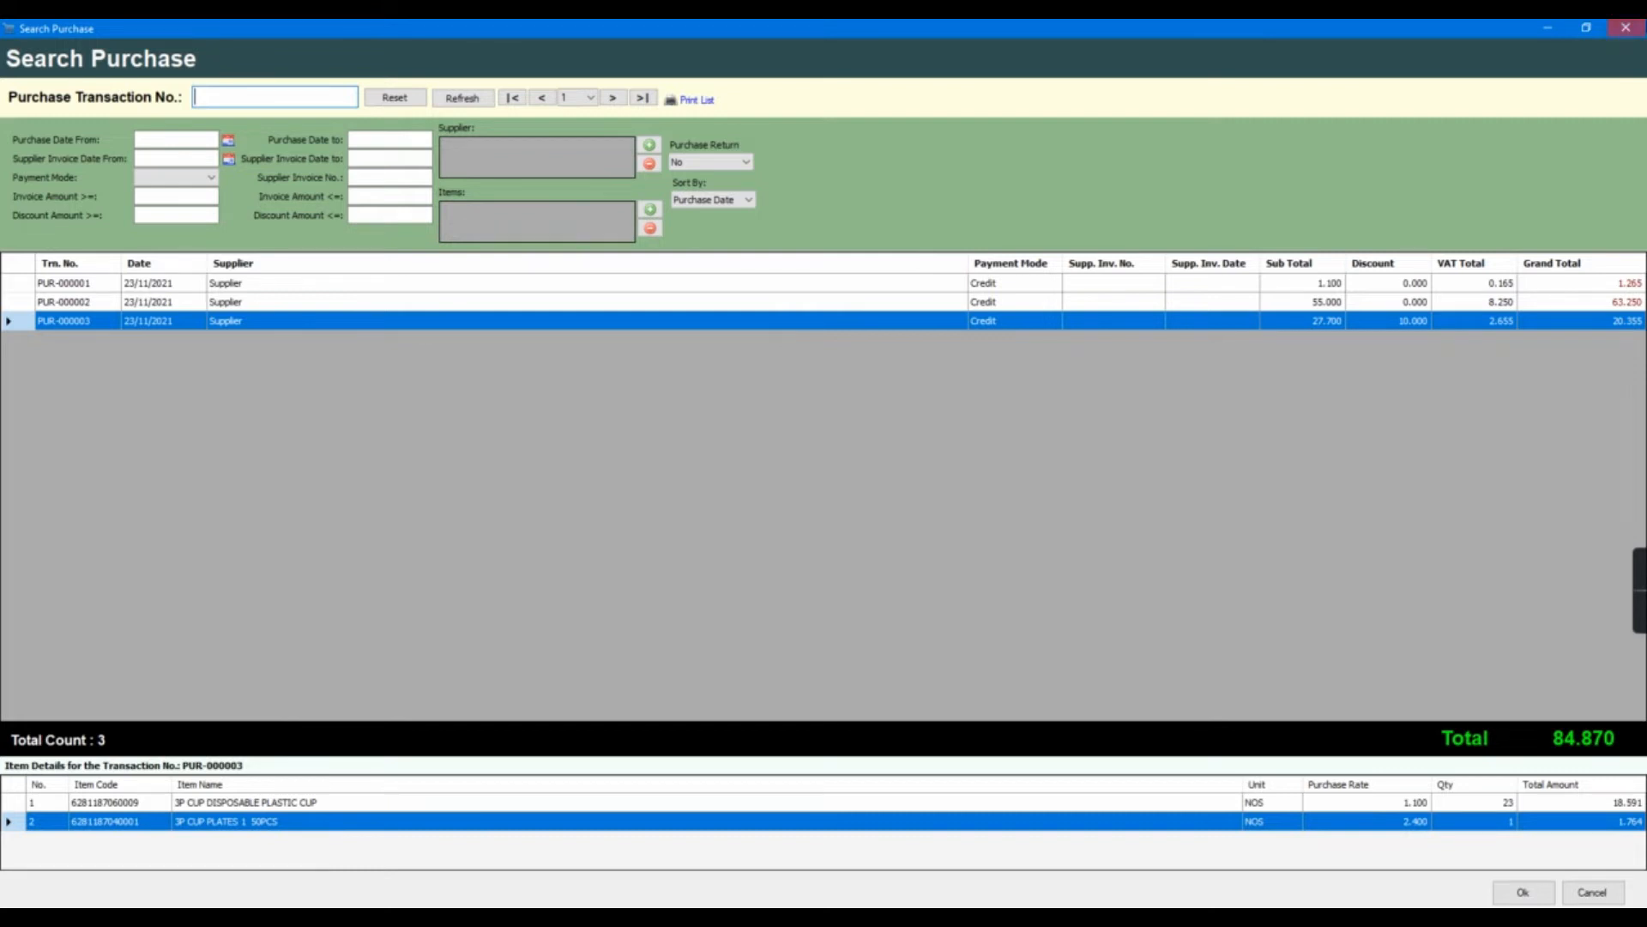
left_click(1625, 28)
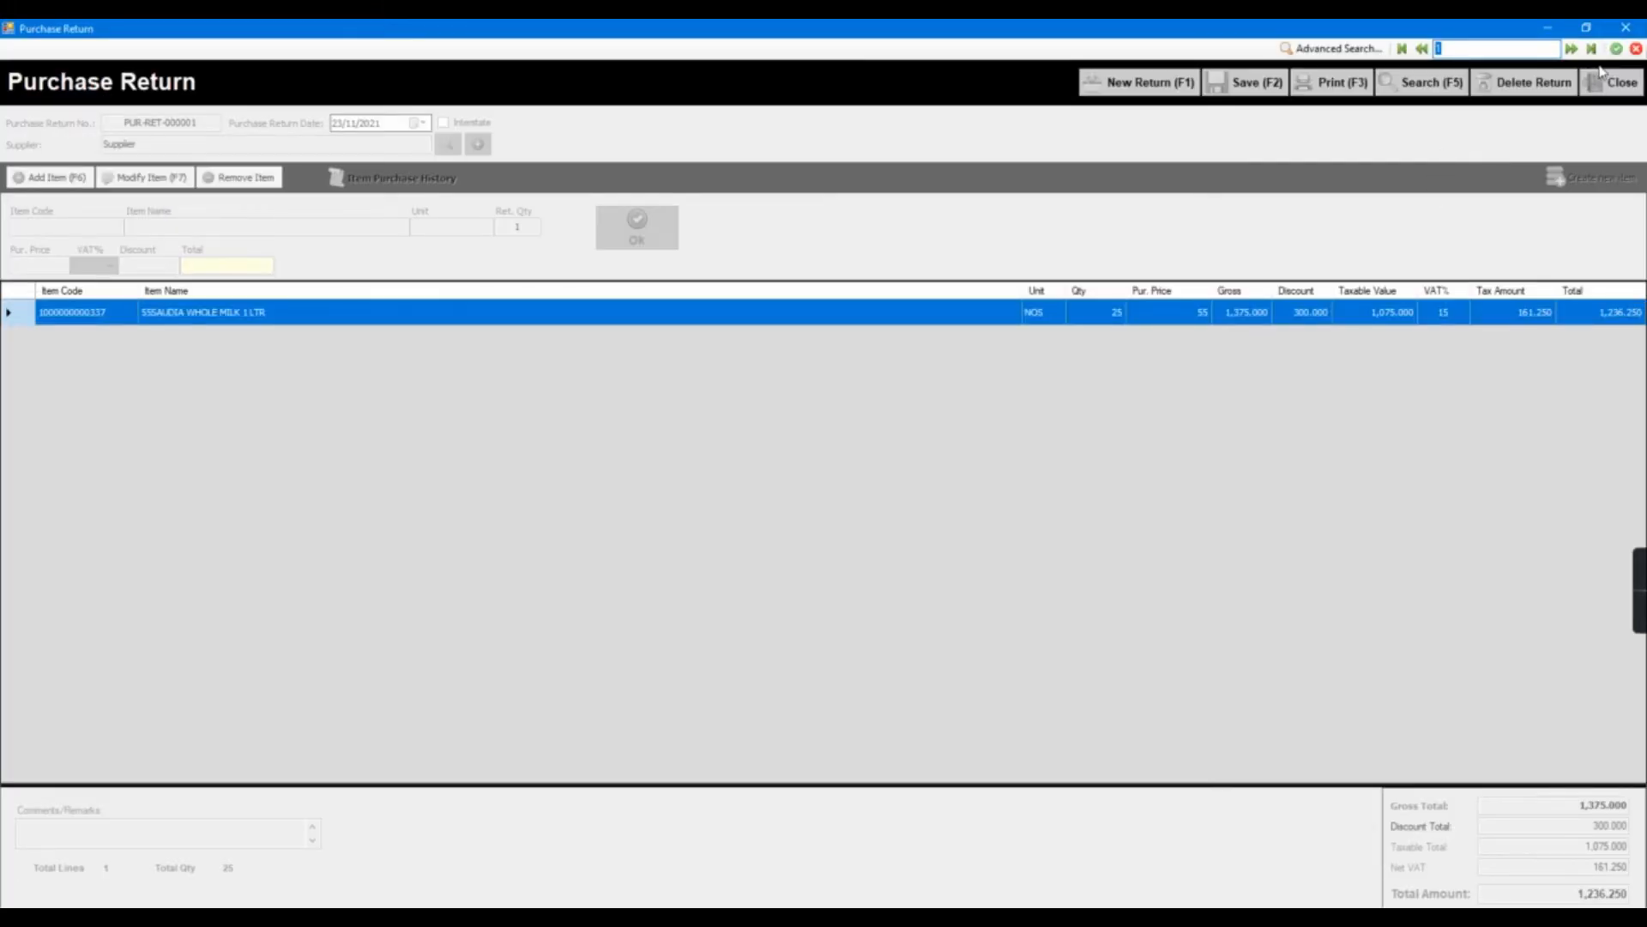
left_click(1636, 48)
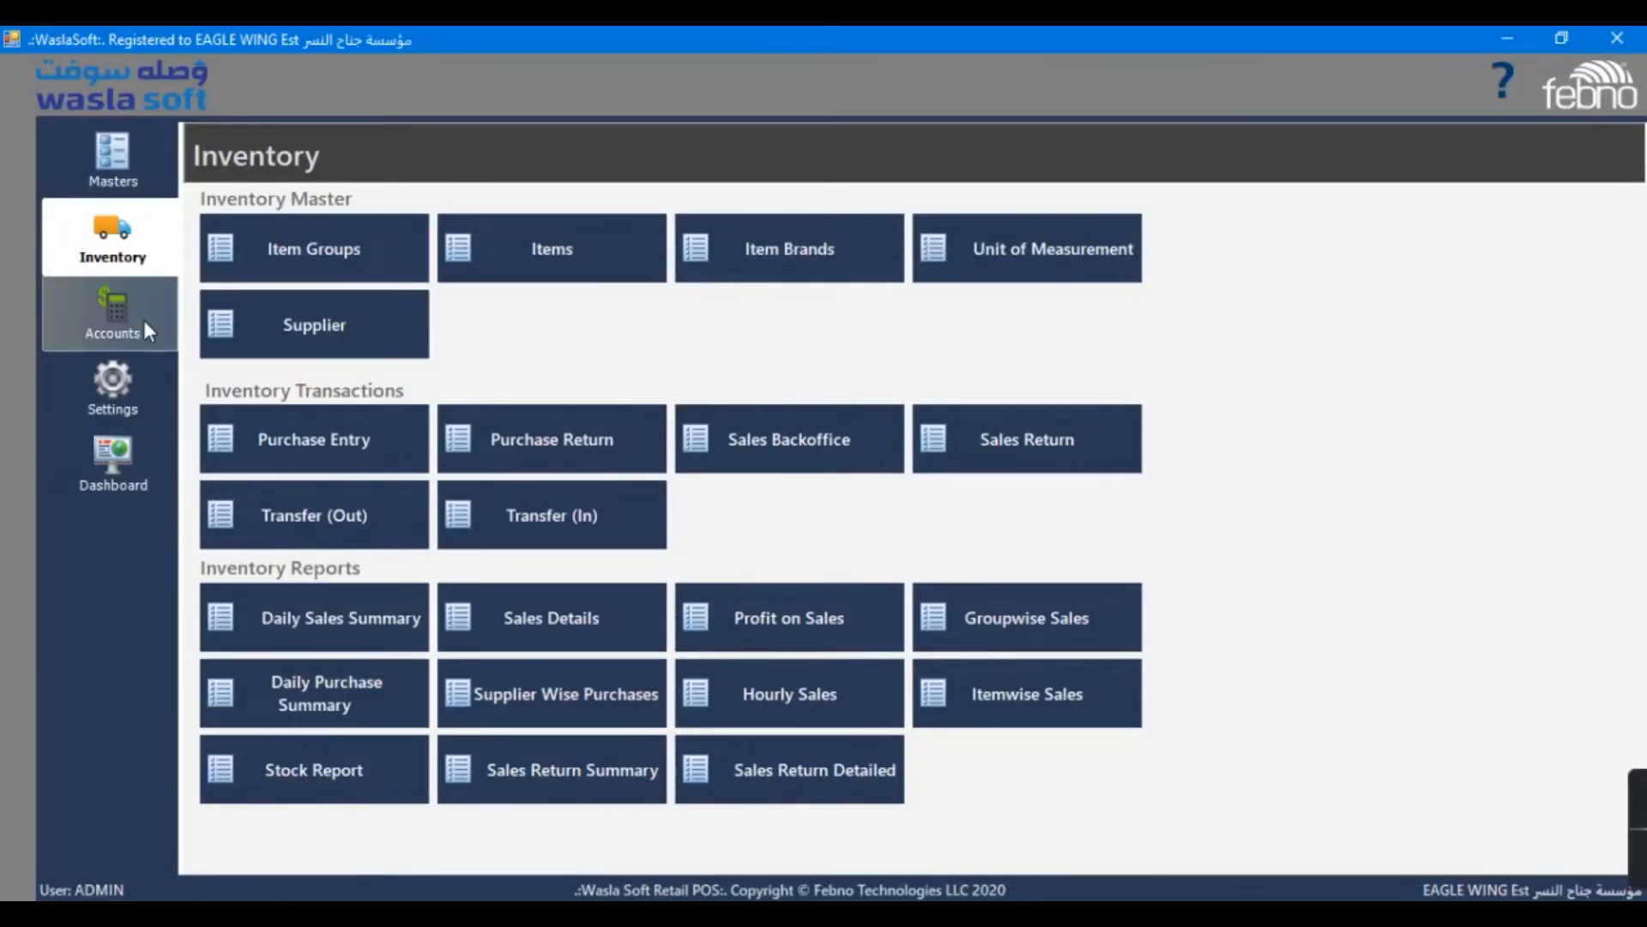
Open a backoffice sale and examine its payment mode and rate mode options, then close it.
left_click(120, 323)
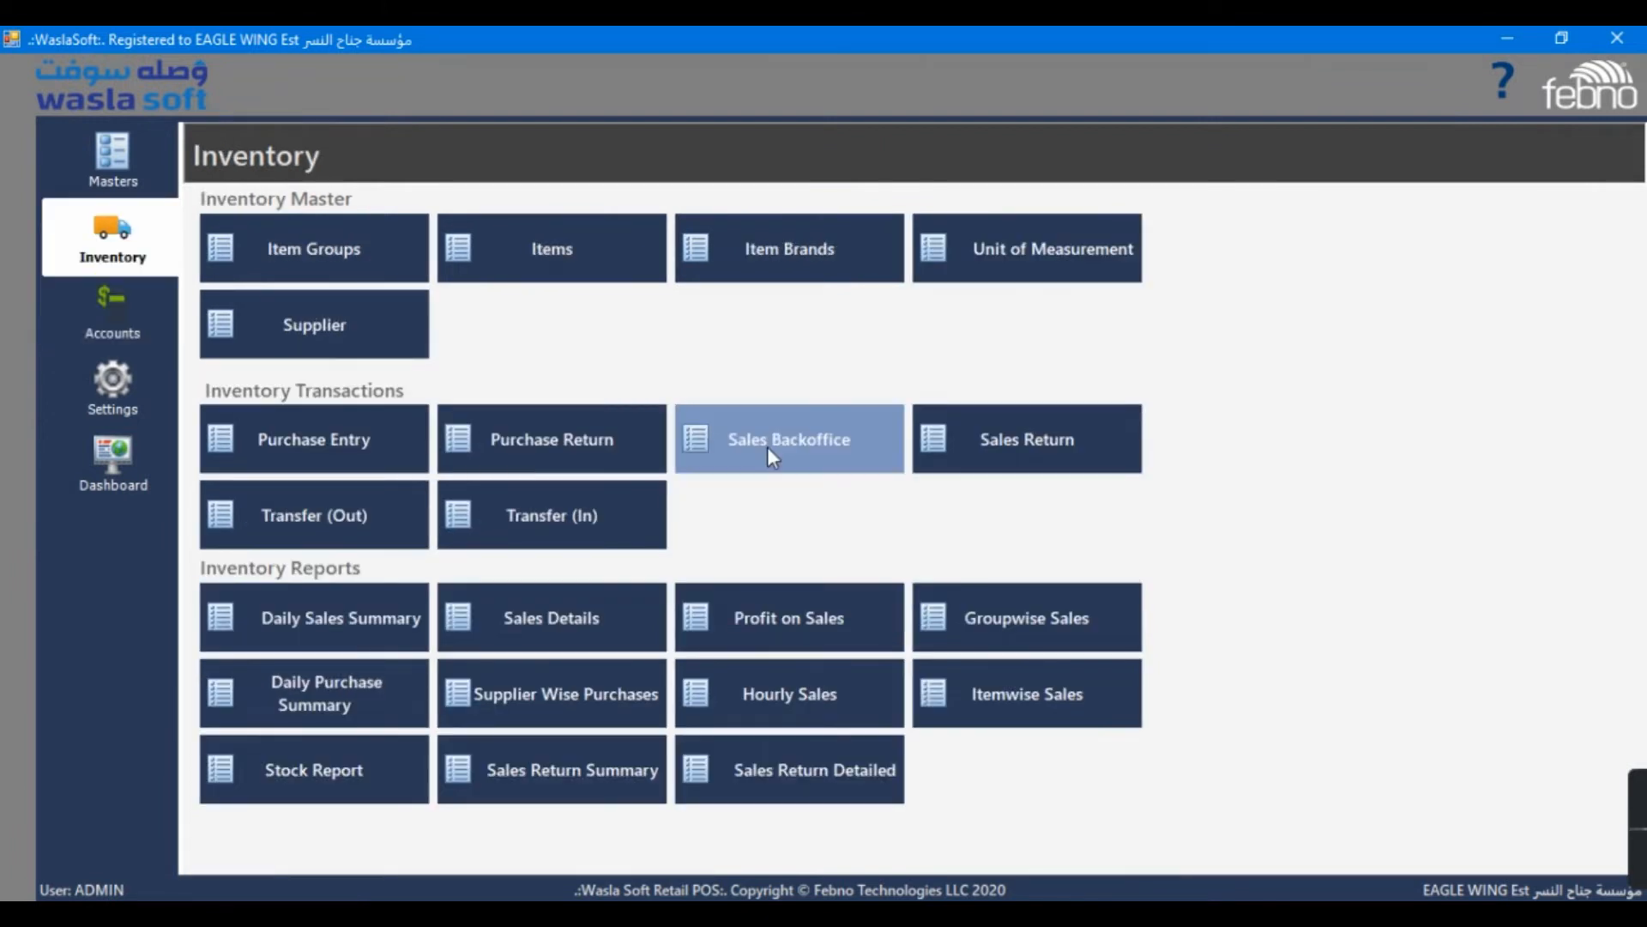
left_click(767, 446)
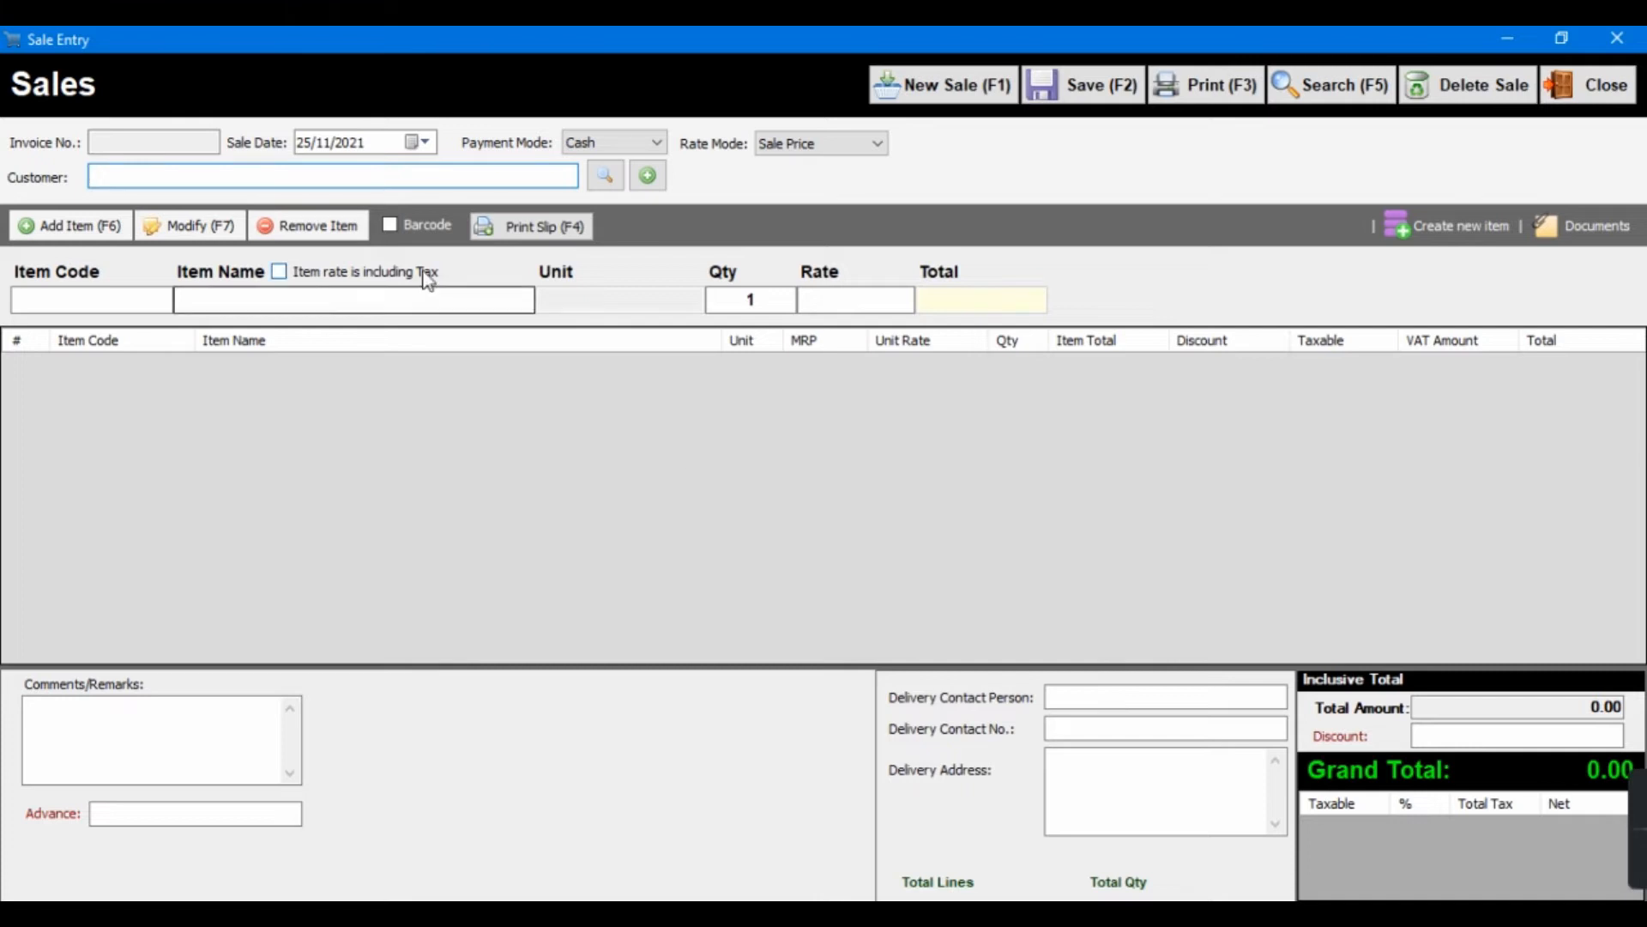
left_click(611, 144)
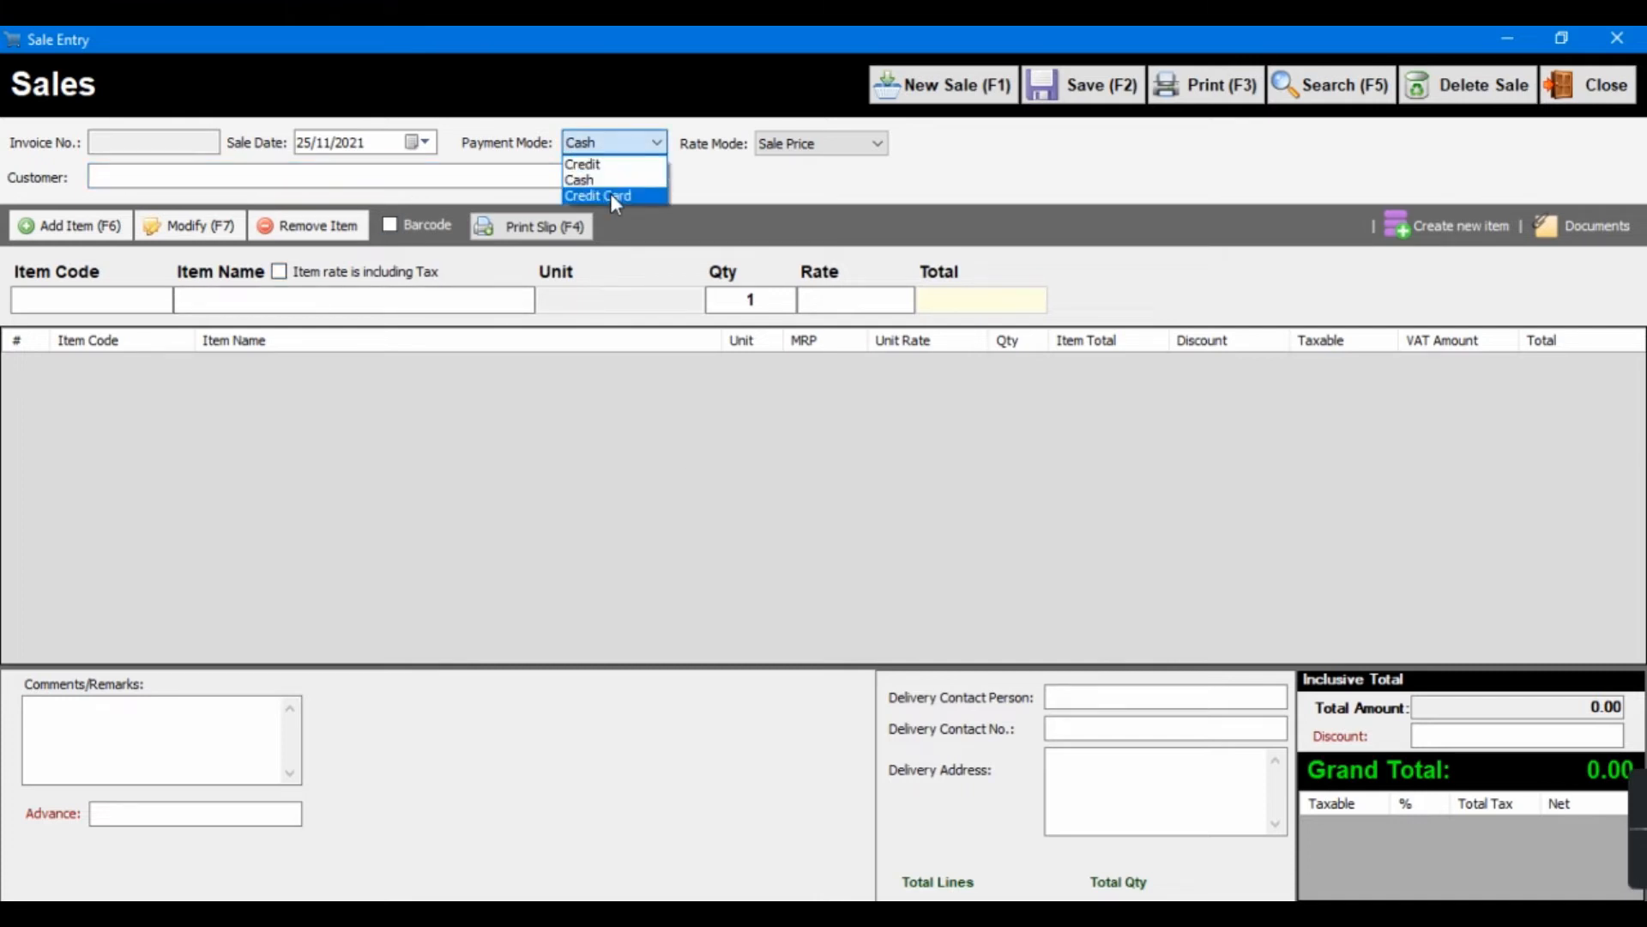
left_click(785, 181)
left_click(779, 150)
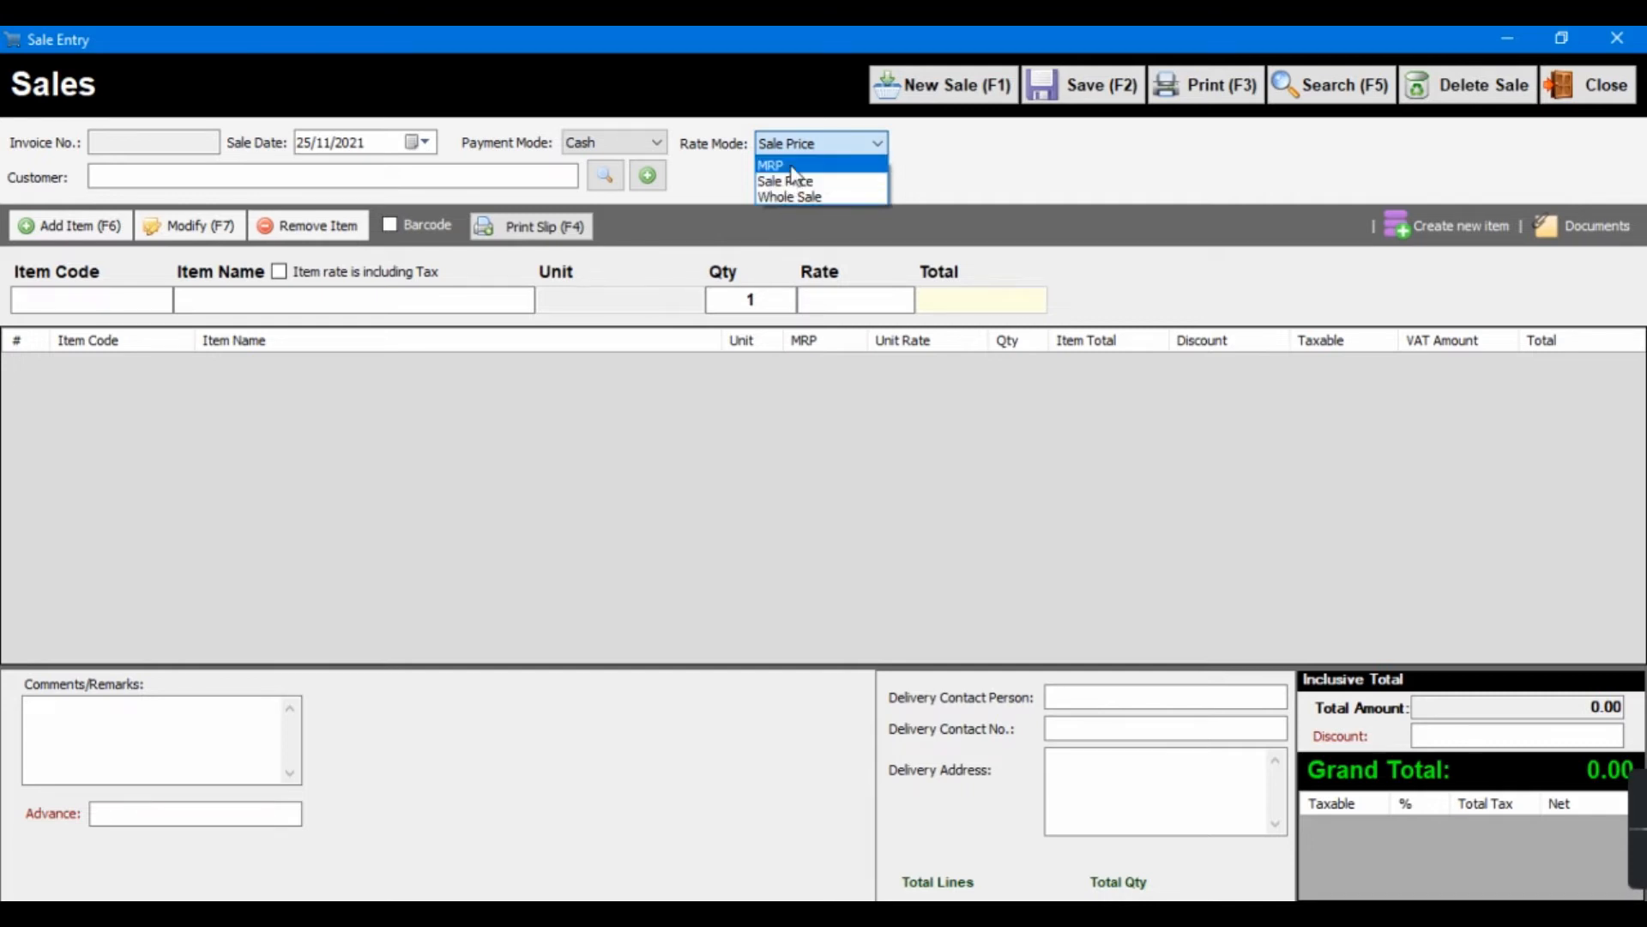
left_click(791, 167)
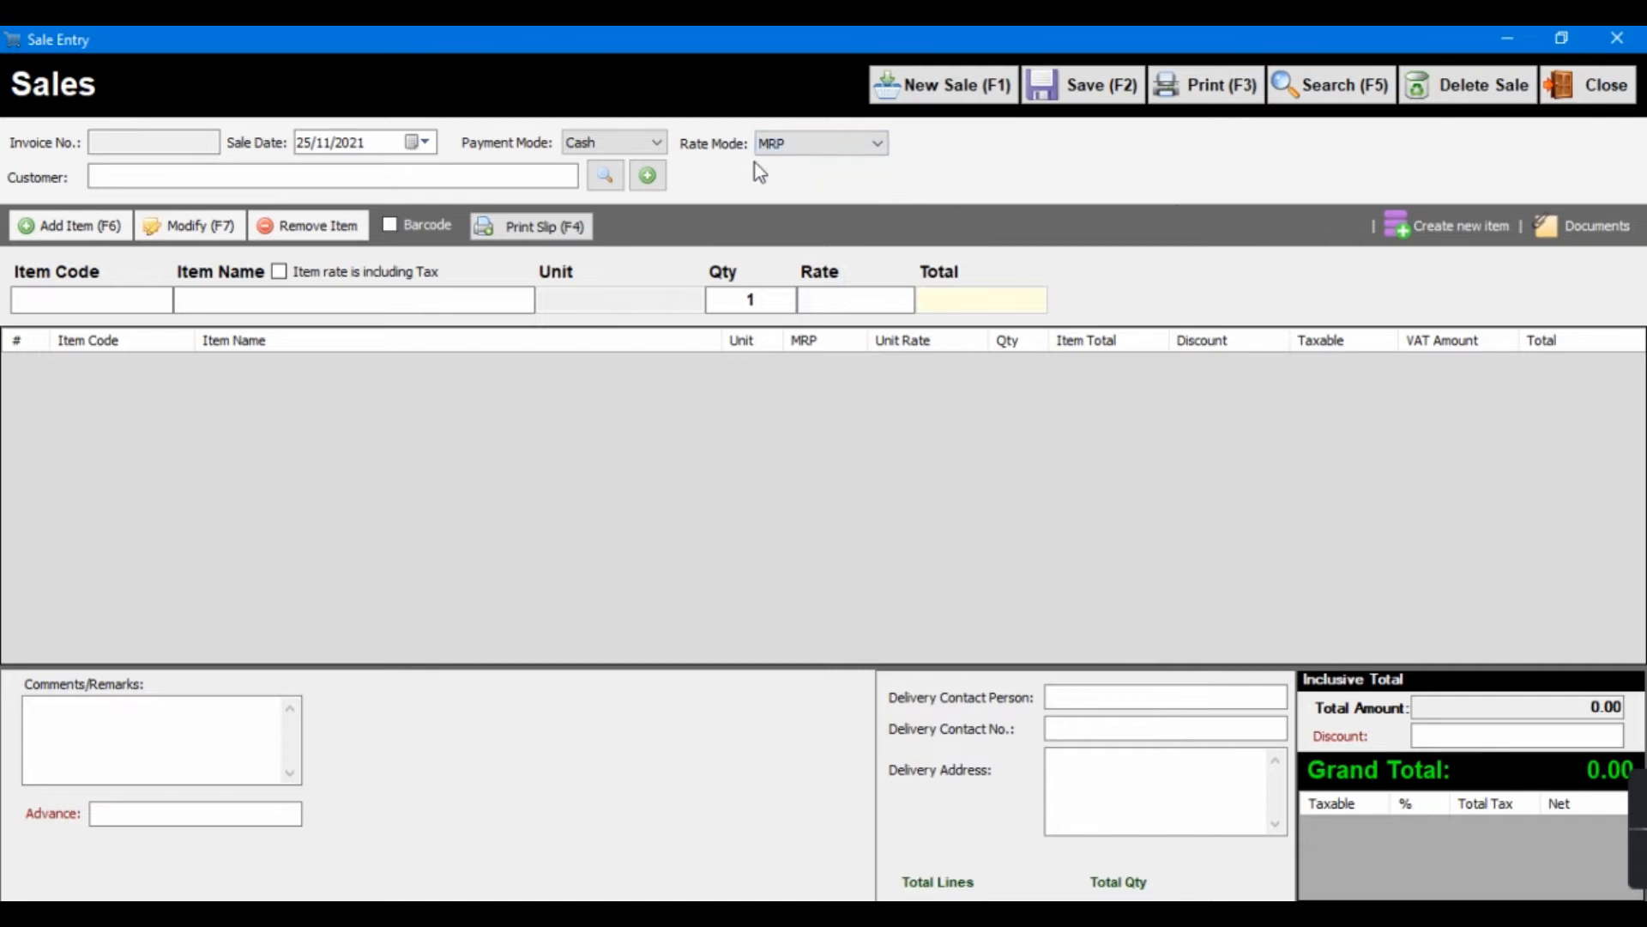
left_click(791, 151)
left_click(794, 182)
left_click(791, 151)
left_click(953, 178)
left_click(1605, 98)
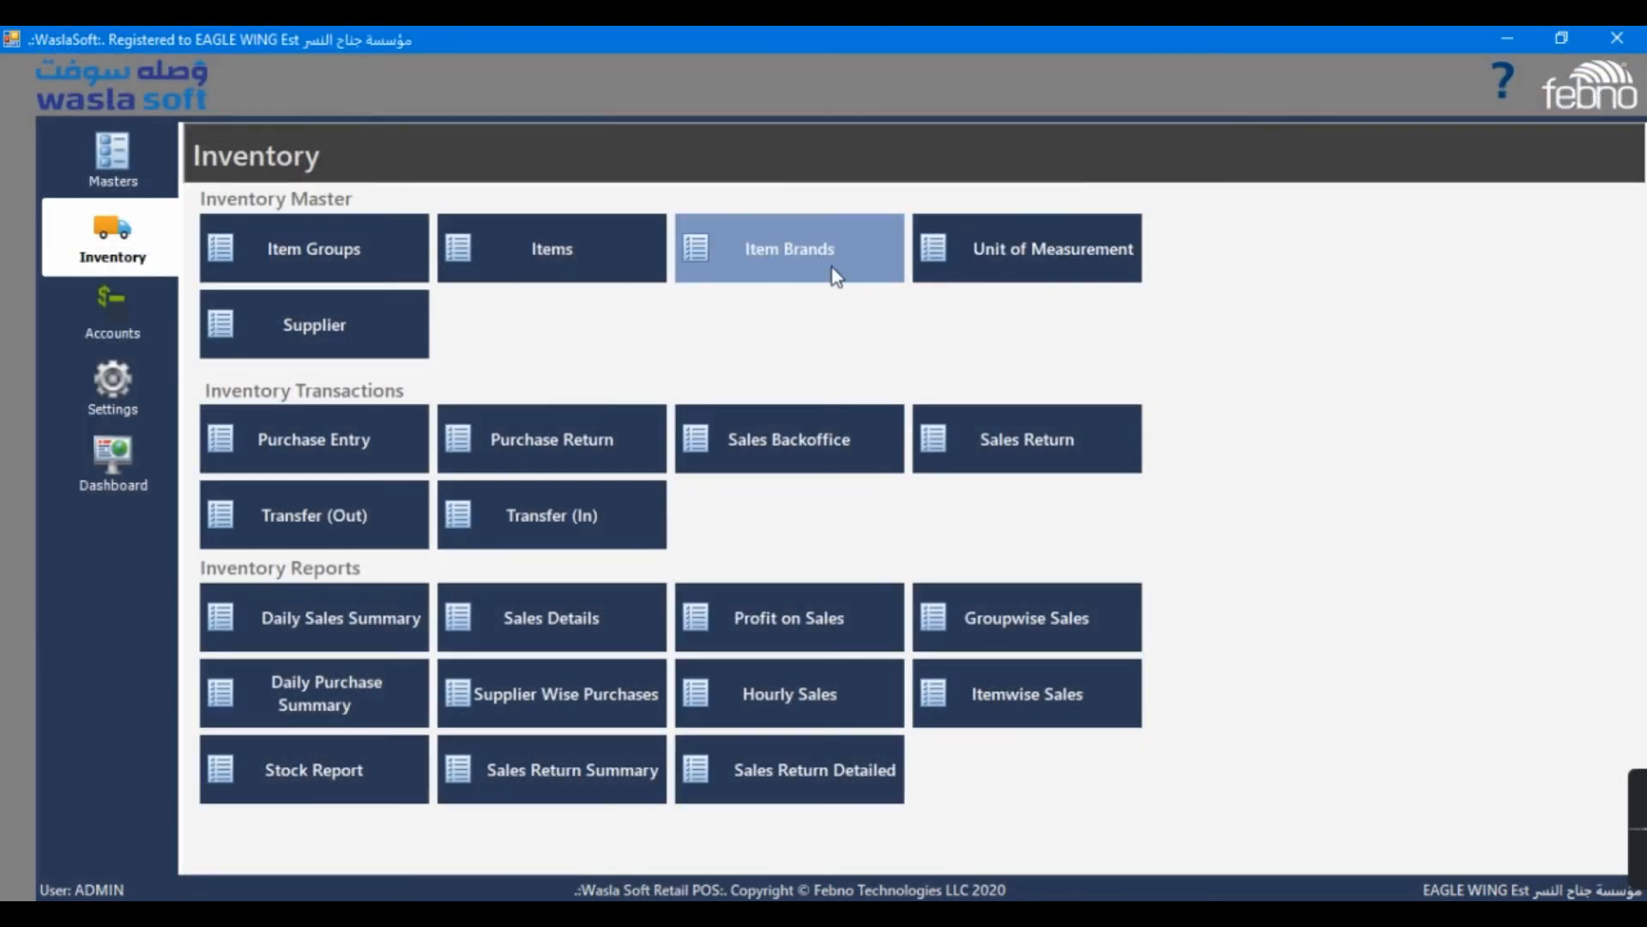
Load the item list and examine the MRP, sale and wholesale prices of 3PCS STEP DRILL BIT SET FLEX.
left_click(620, 252)
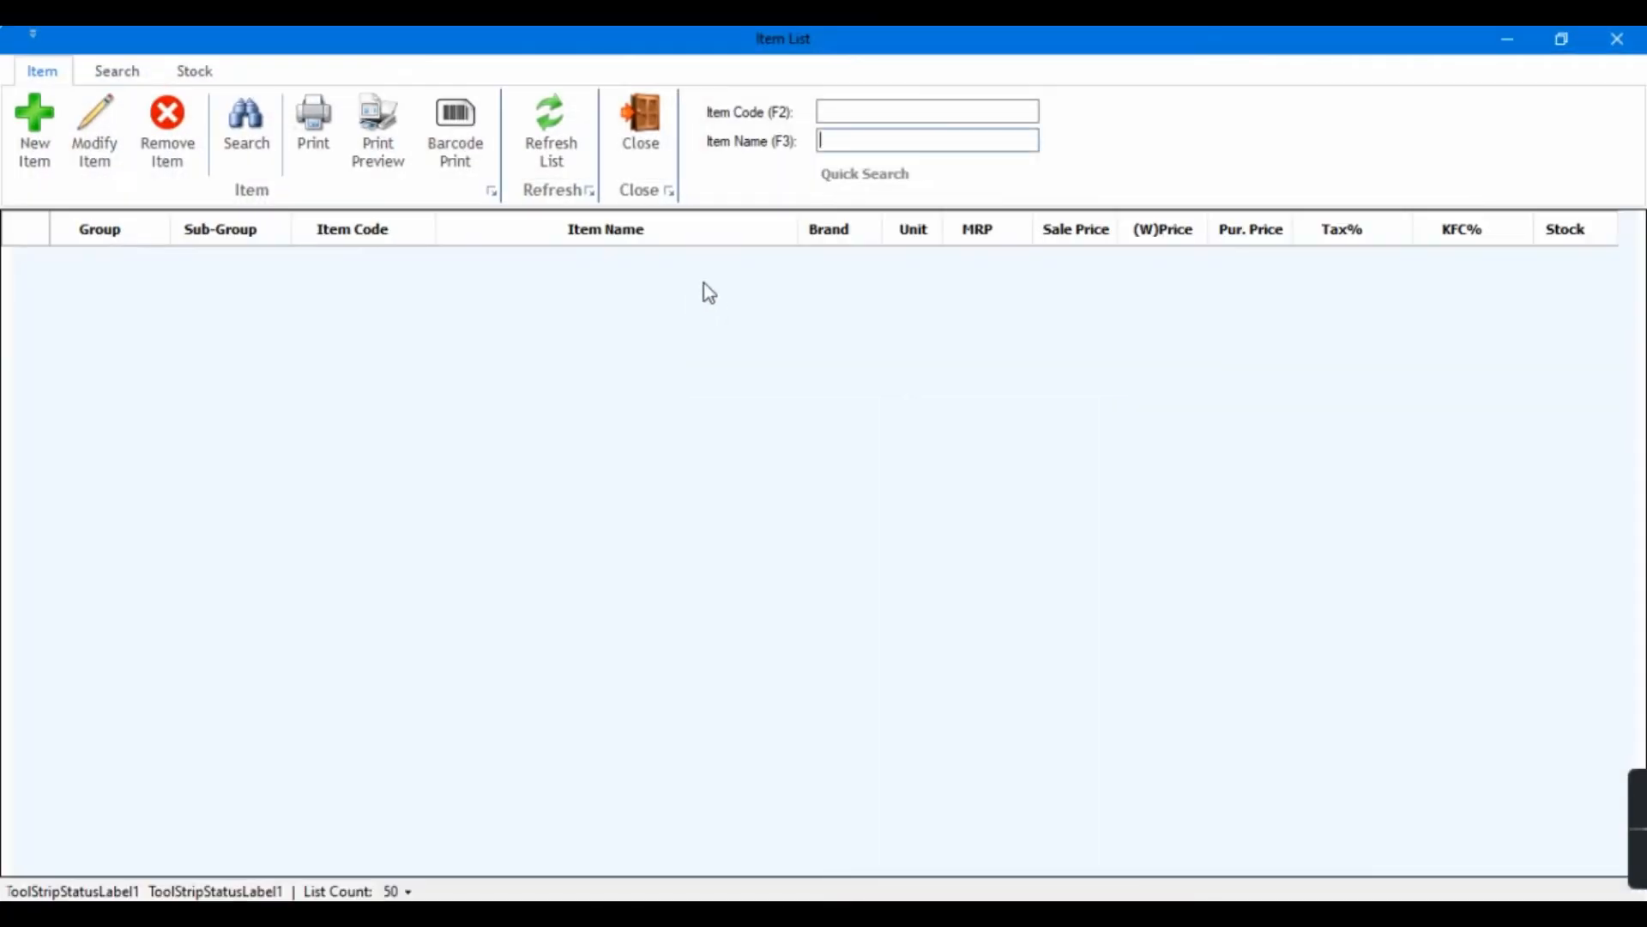
left_click(558, 170)
double_click(642, 491)
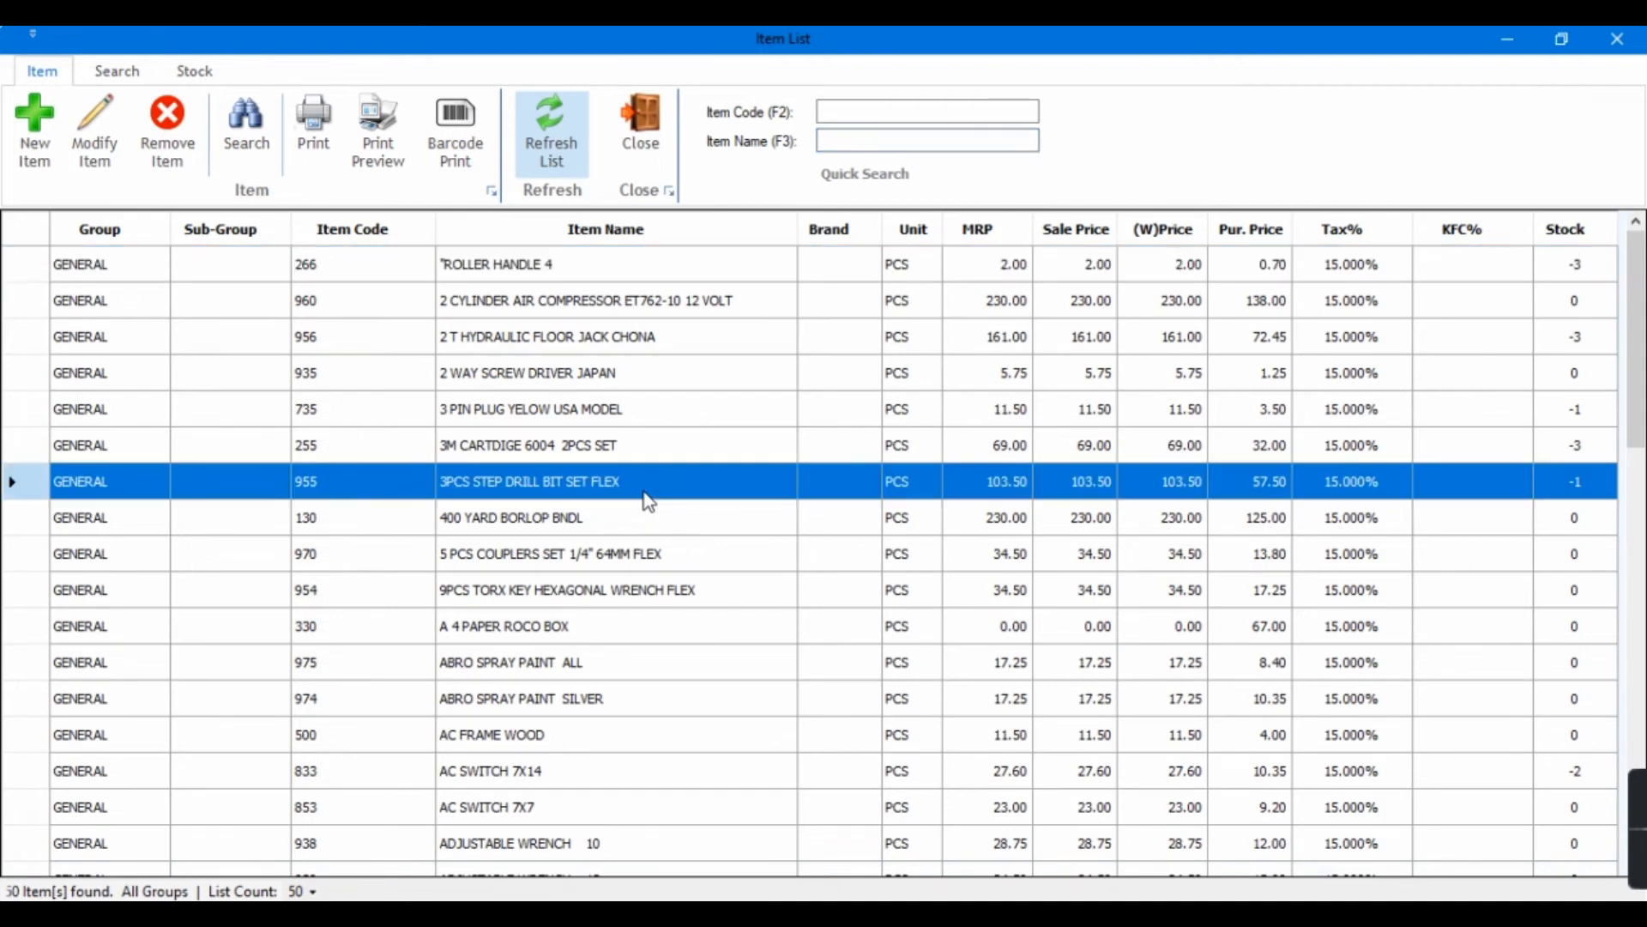
left_click_drag(616, 459, 666, 524)
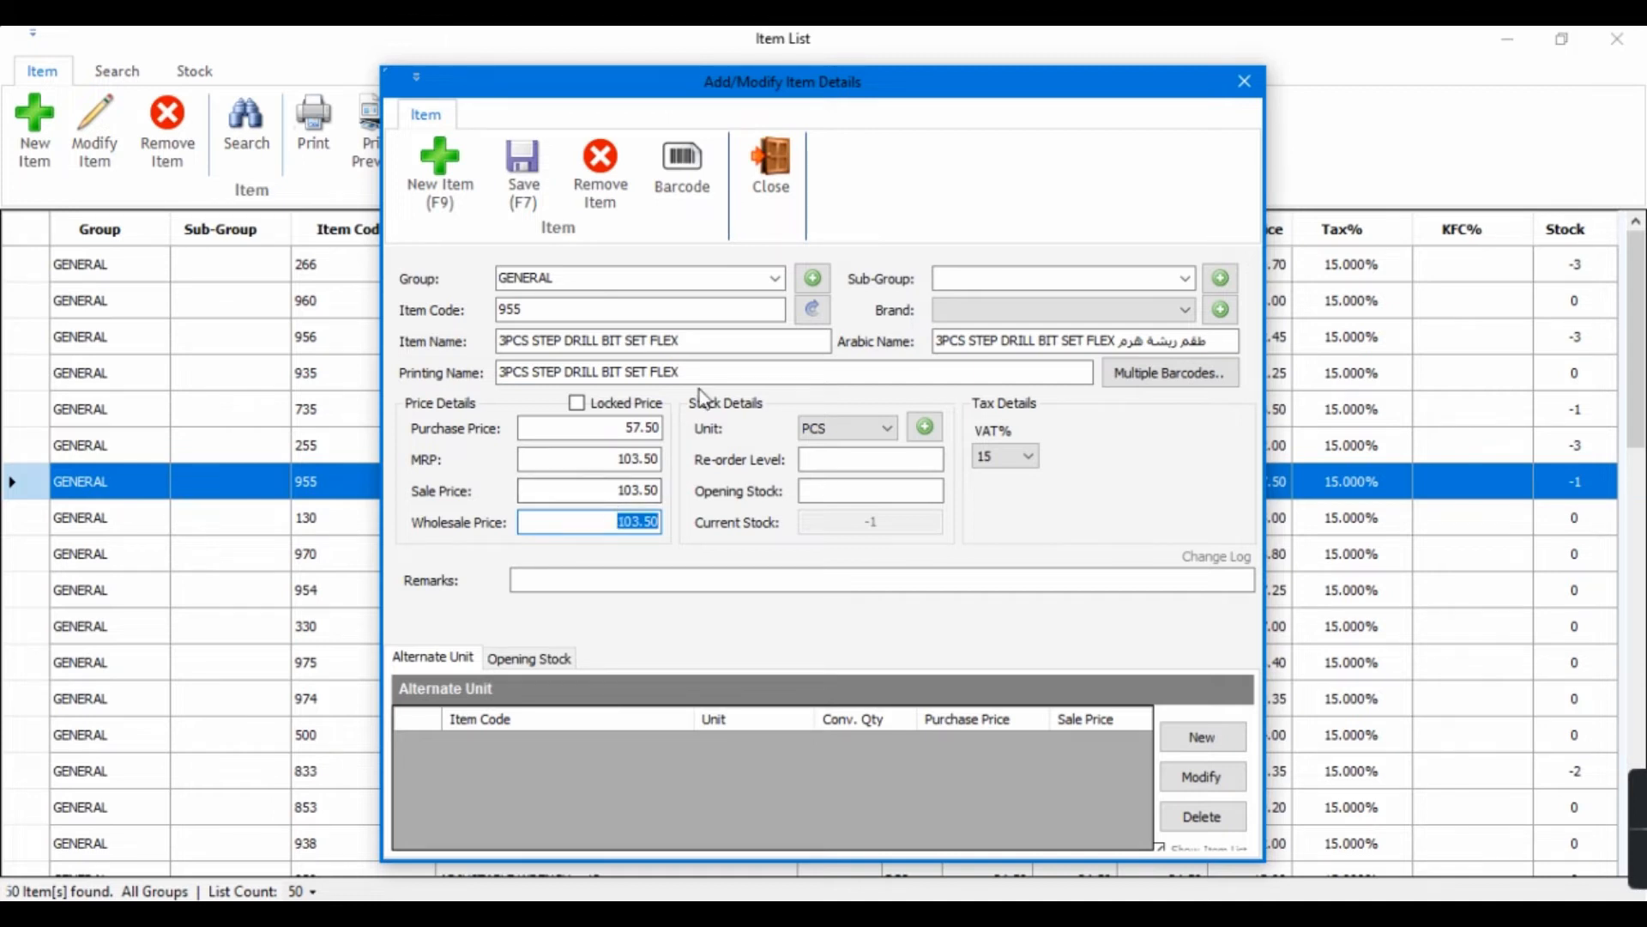
left_click(778, 189)
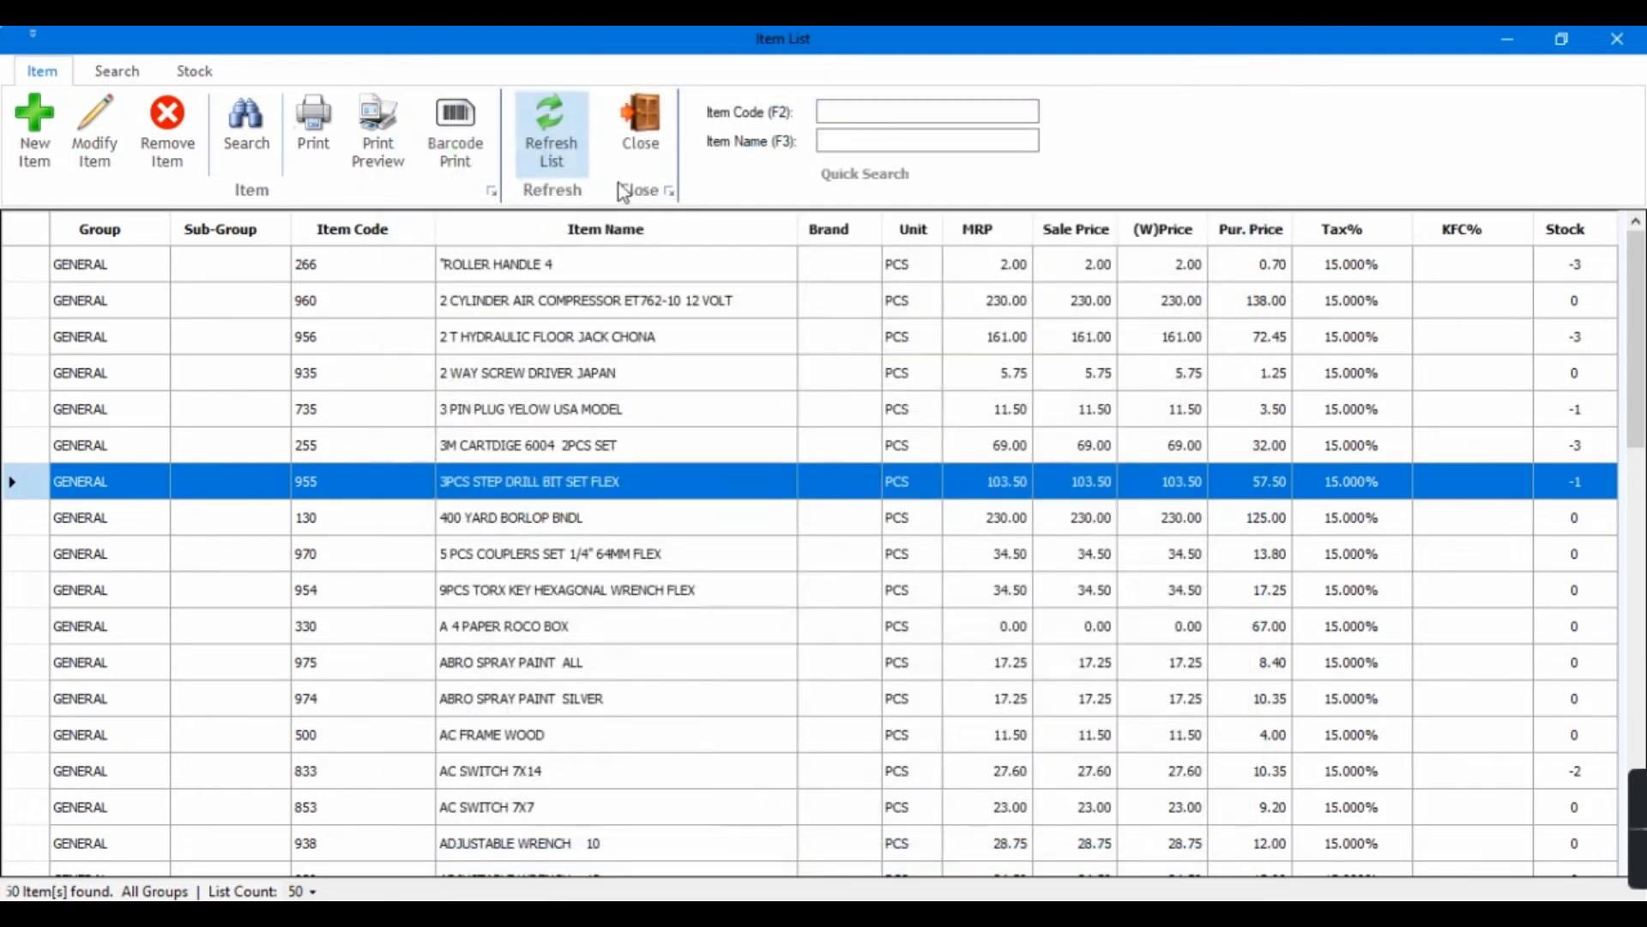
left_click(657, 154)
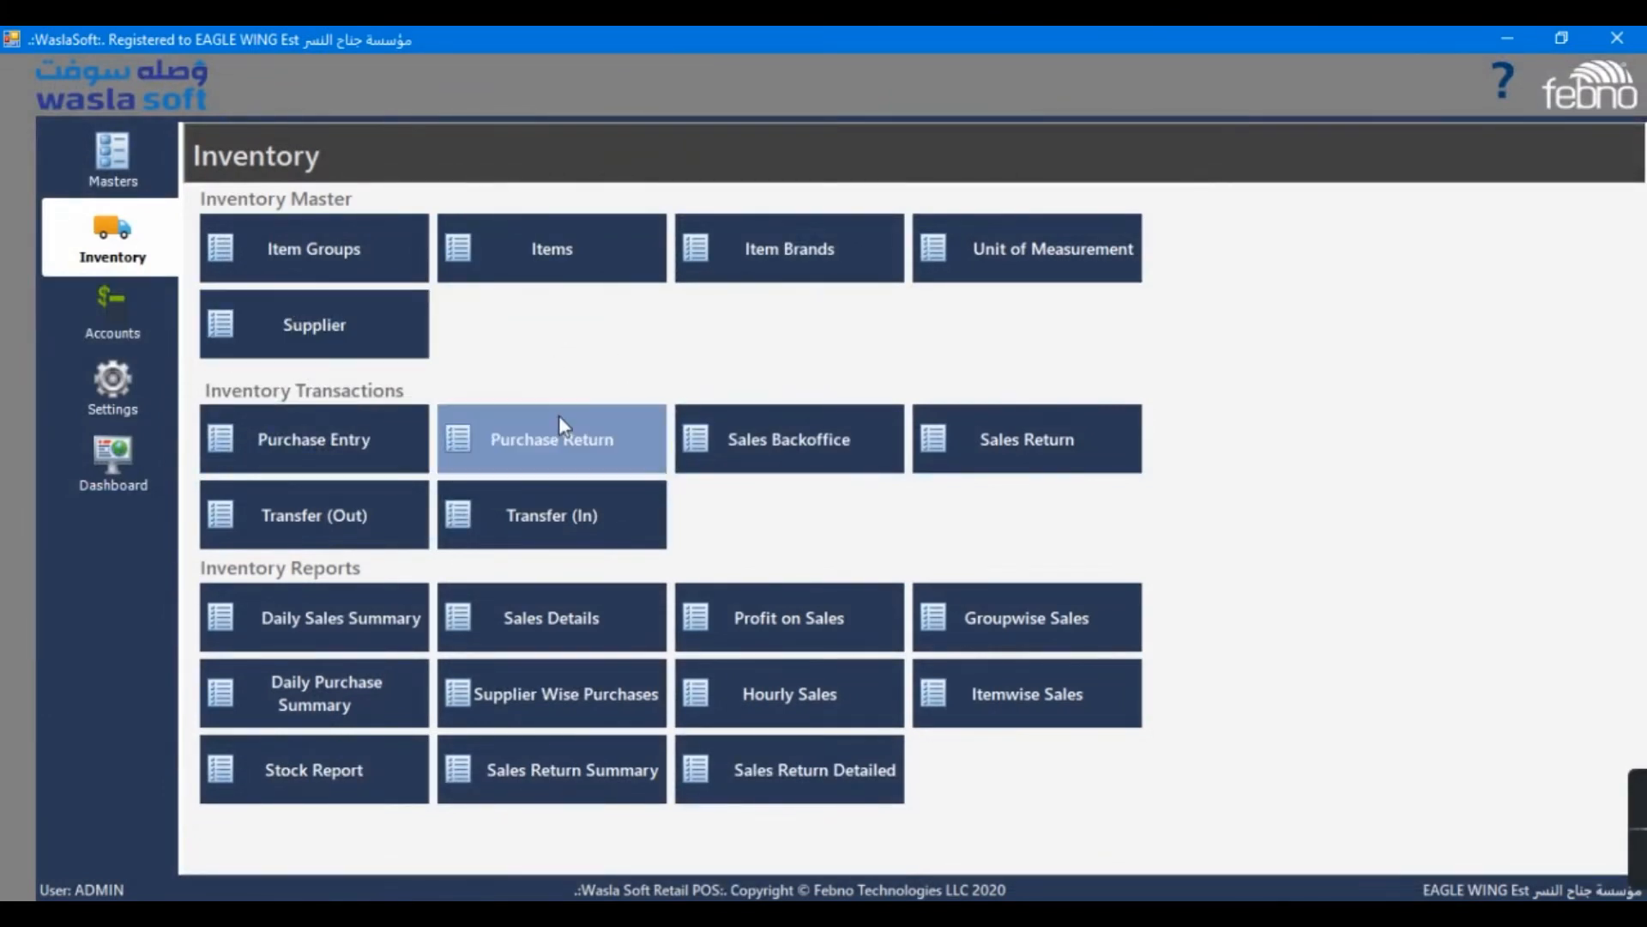
Start a backoffice sale with the MRP rate mode and select SHAREEF HOLDING COMPANY as the customer.
left_click(807, 472)
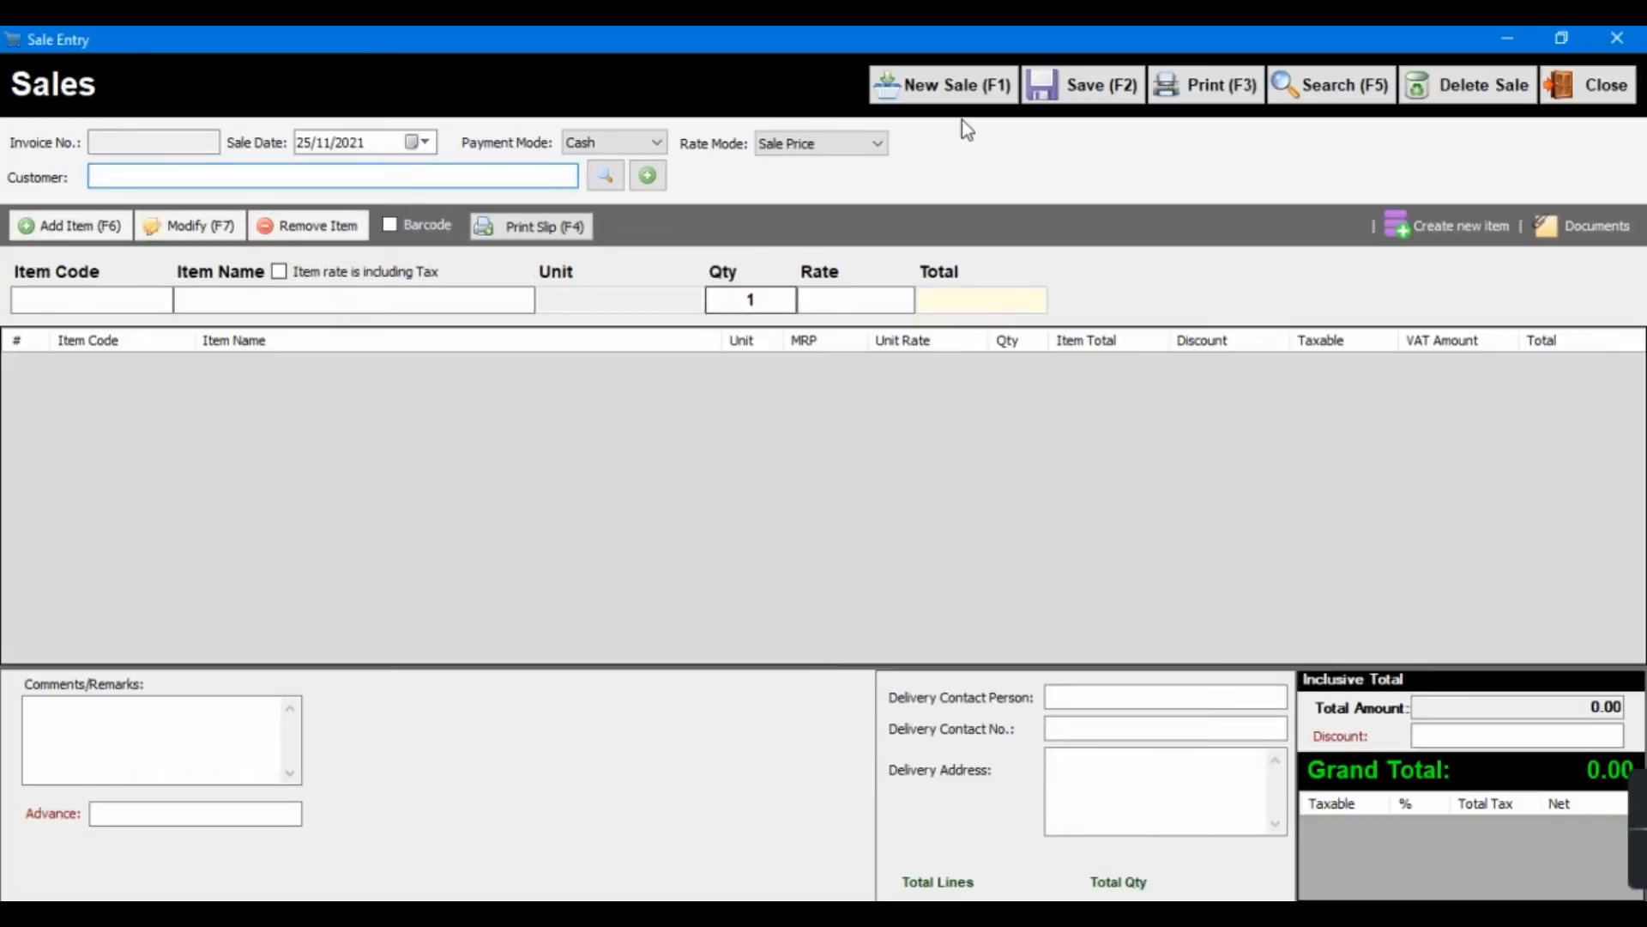
left_click(843, 151)
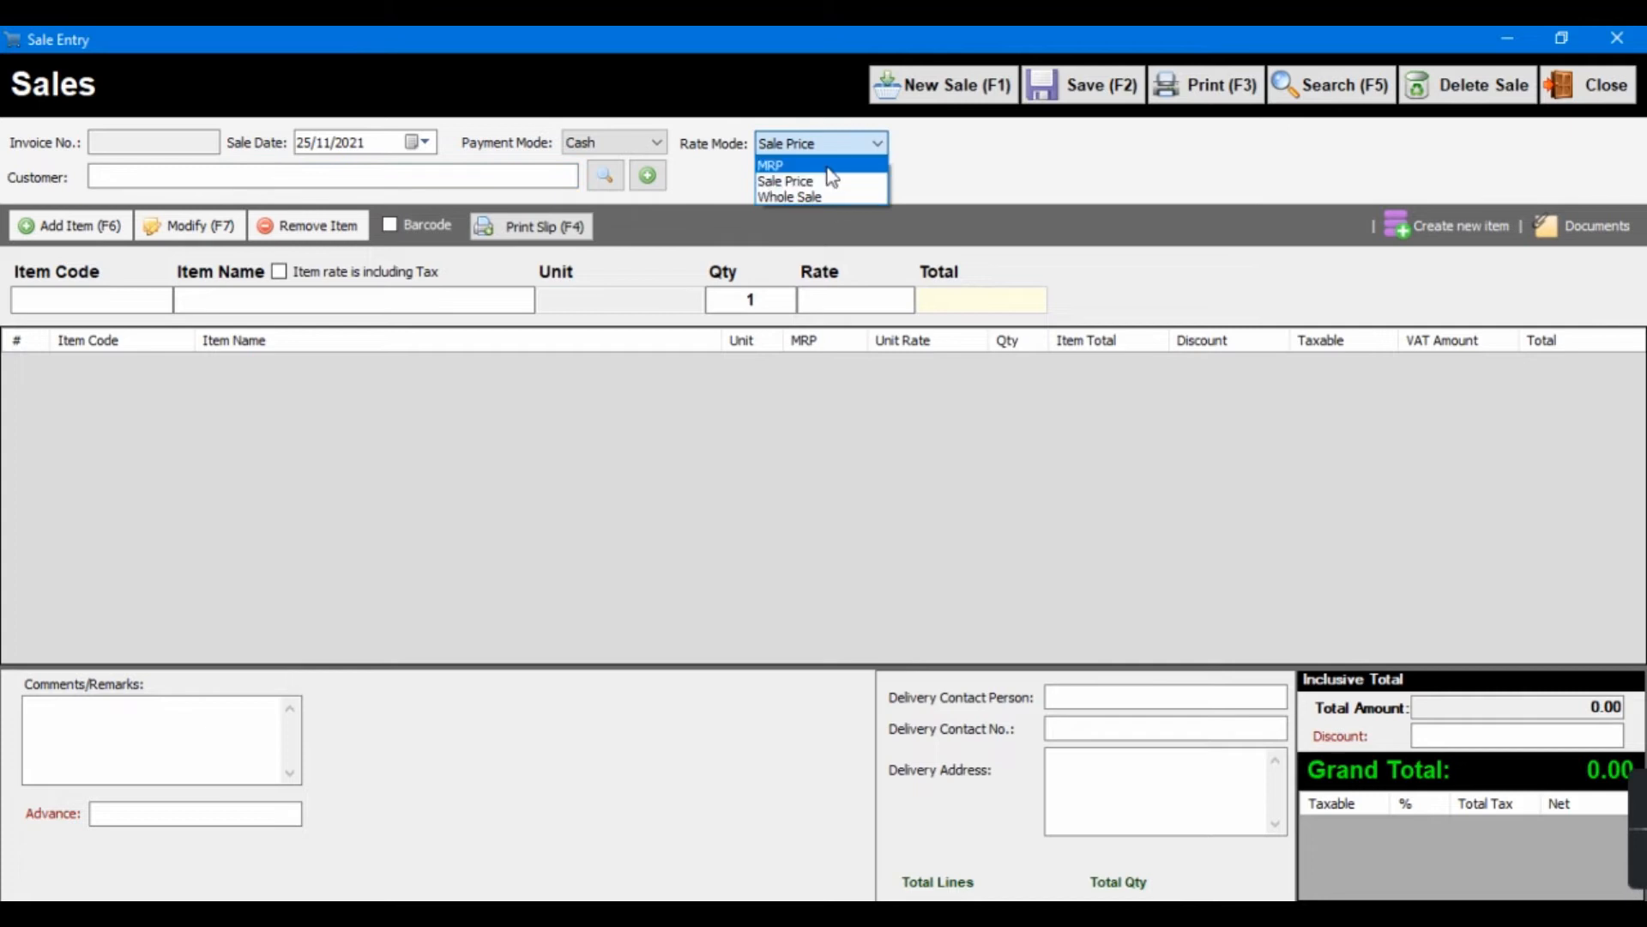
left_click(827, 166)
left_click(446, 171)
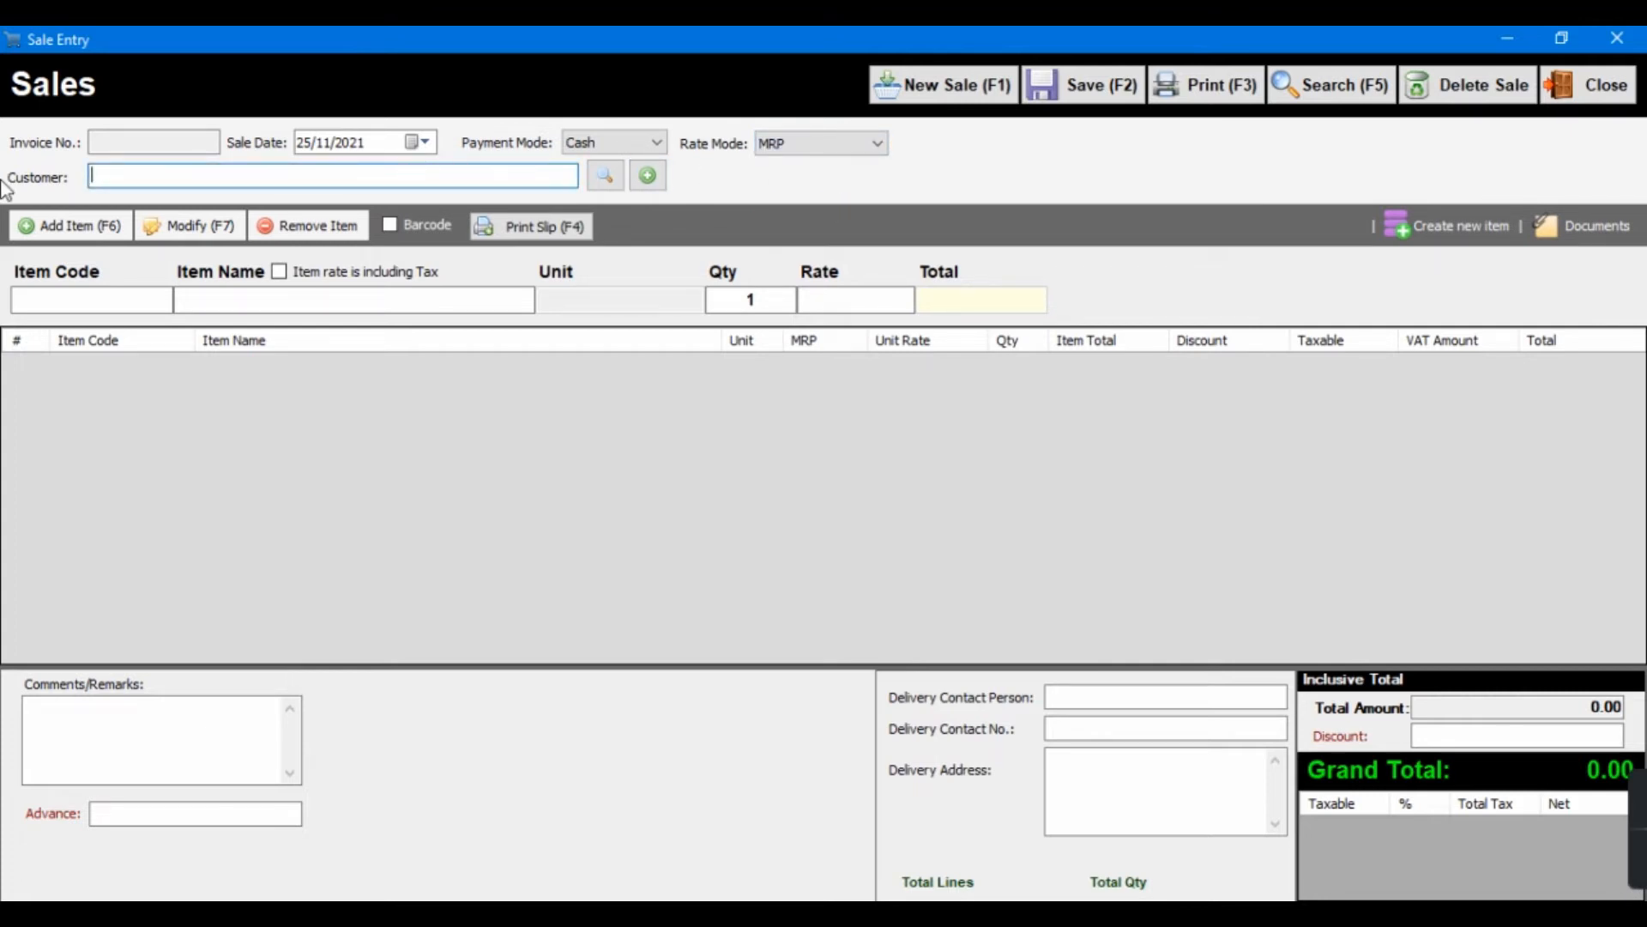
key("Down")
key("Down")
key("Down")
key("Down")
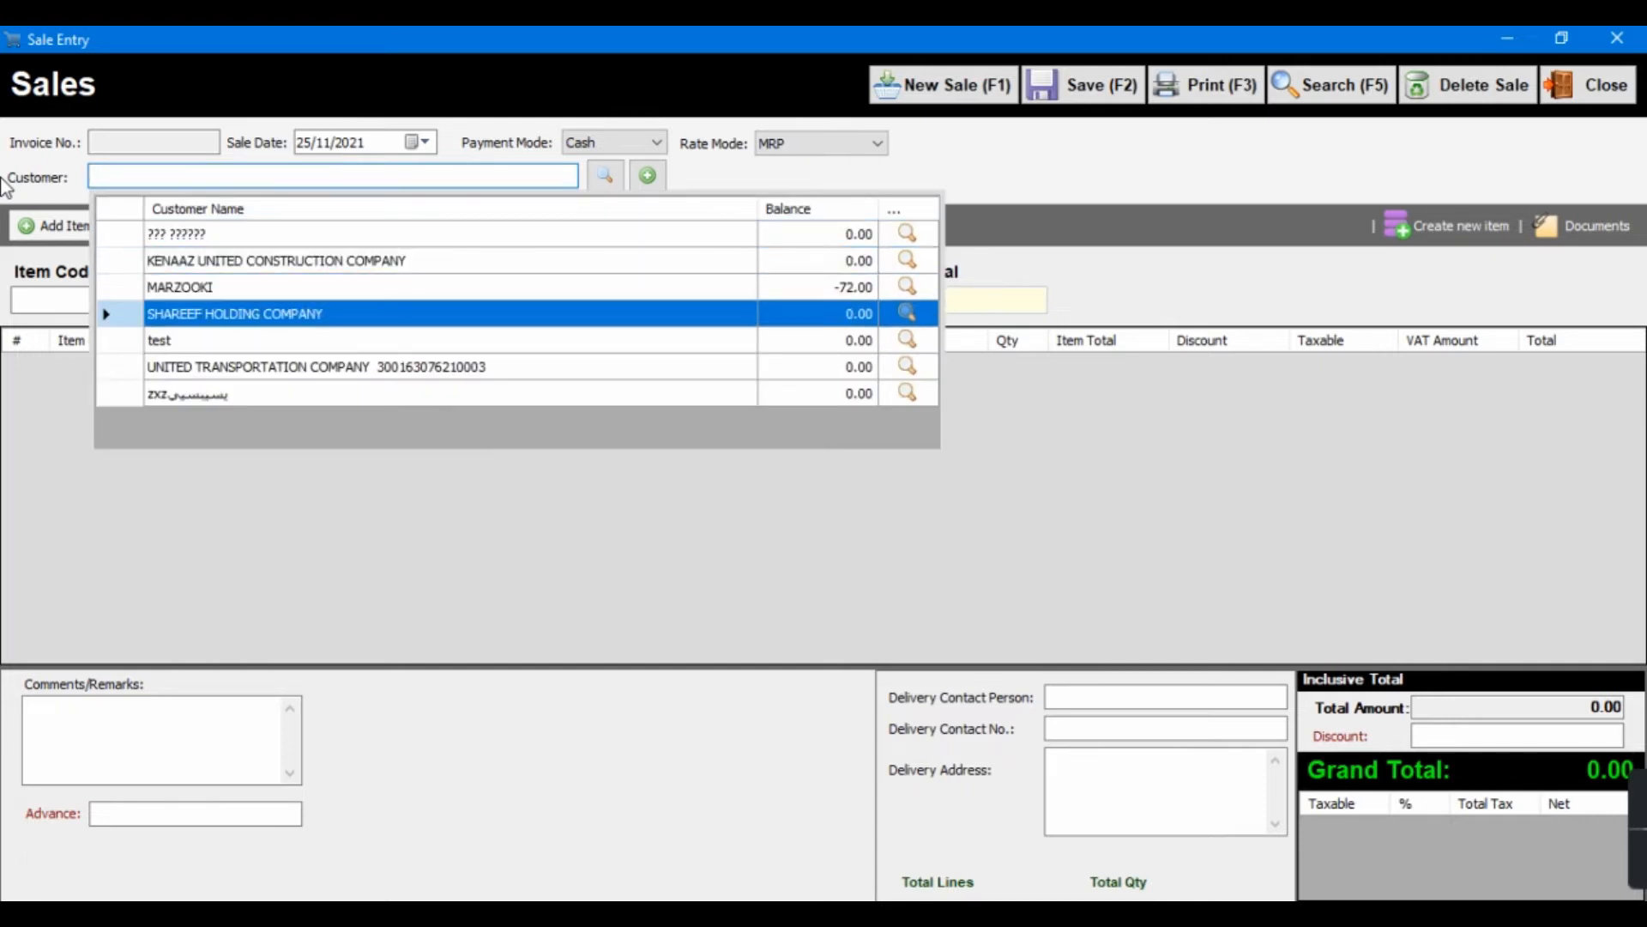
key("Return")
Enter the item 3M CARTDIGE 6004 2PCS SET on the sale with a quantity of 25.
left_click(269, 302)
key("Down")
key("Down")
key("Down")
key("Down")
key("Down")
key("Down")
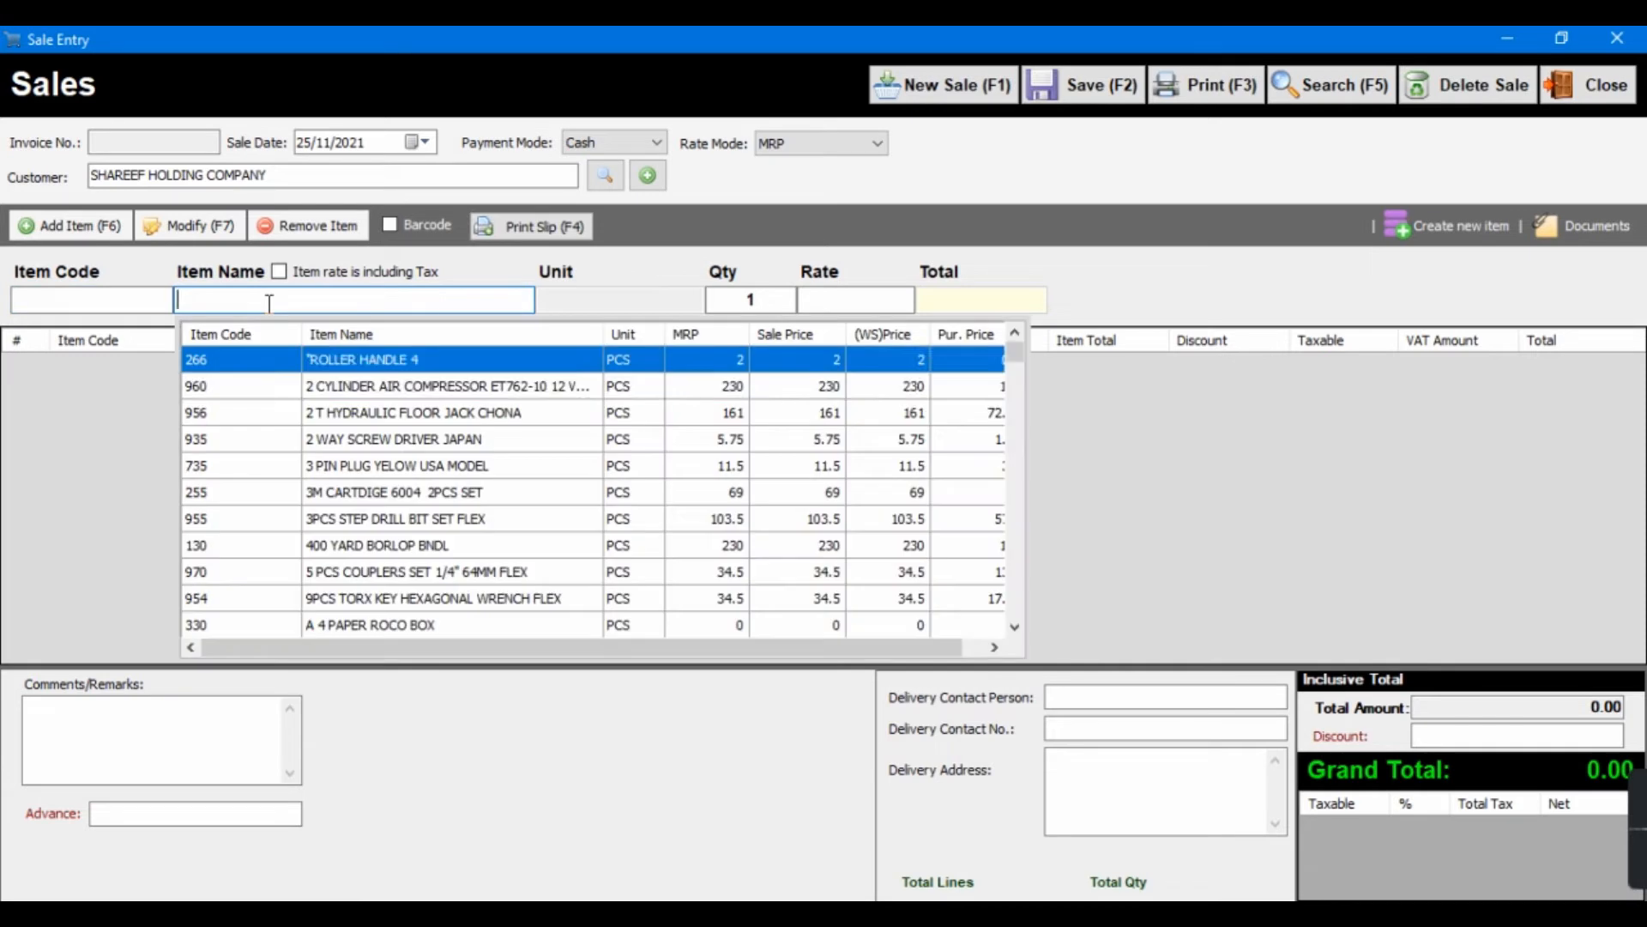
key("Return")
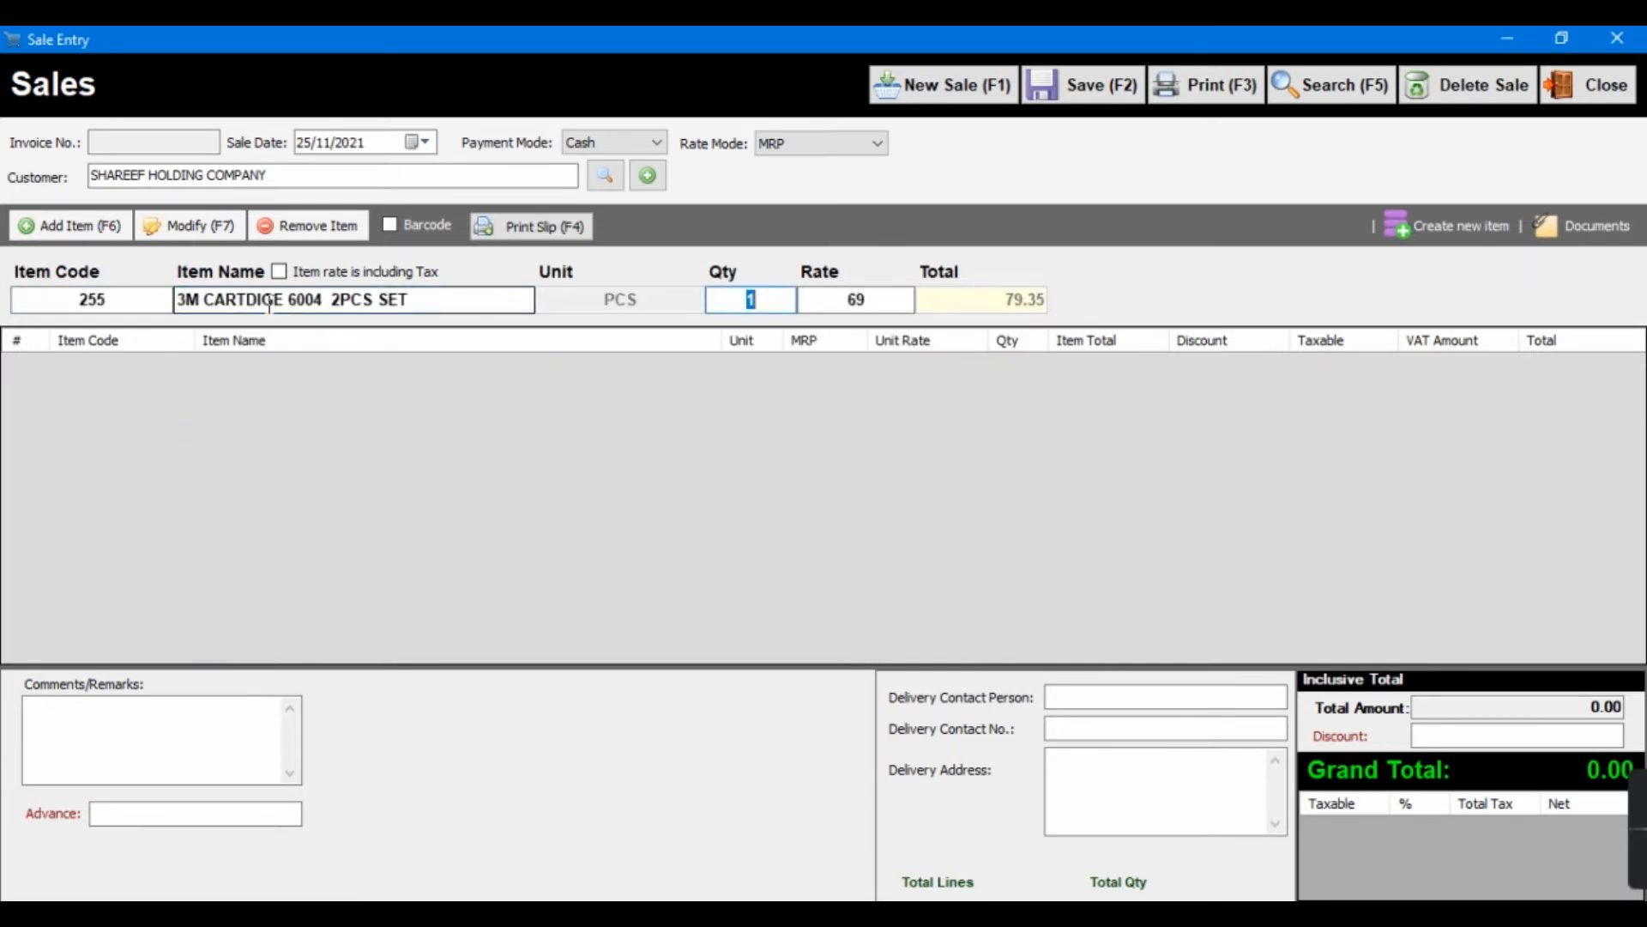
type("25")
key("Return")
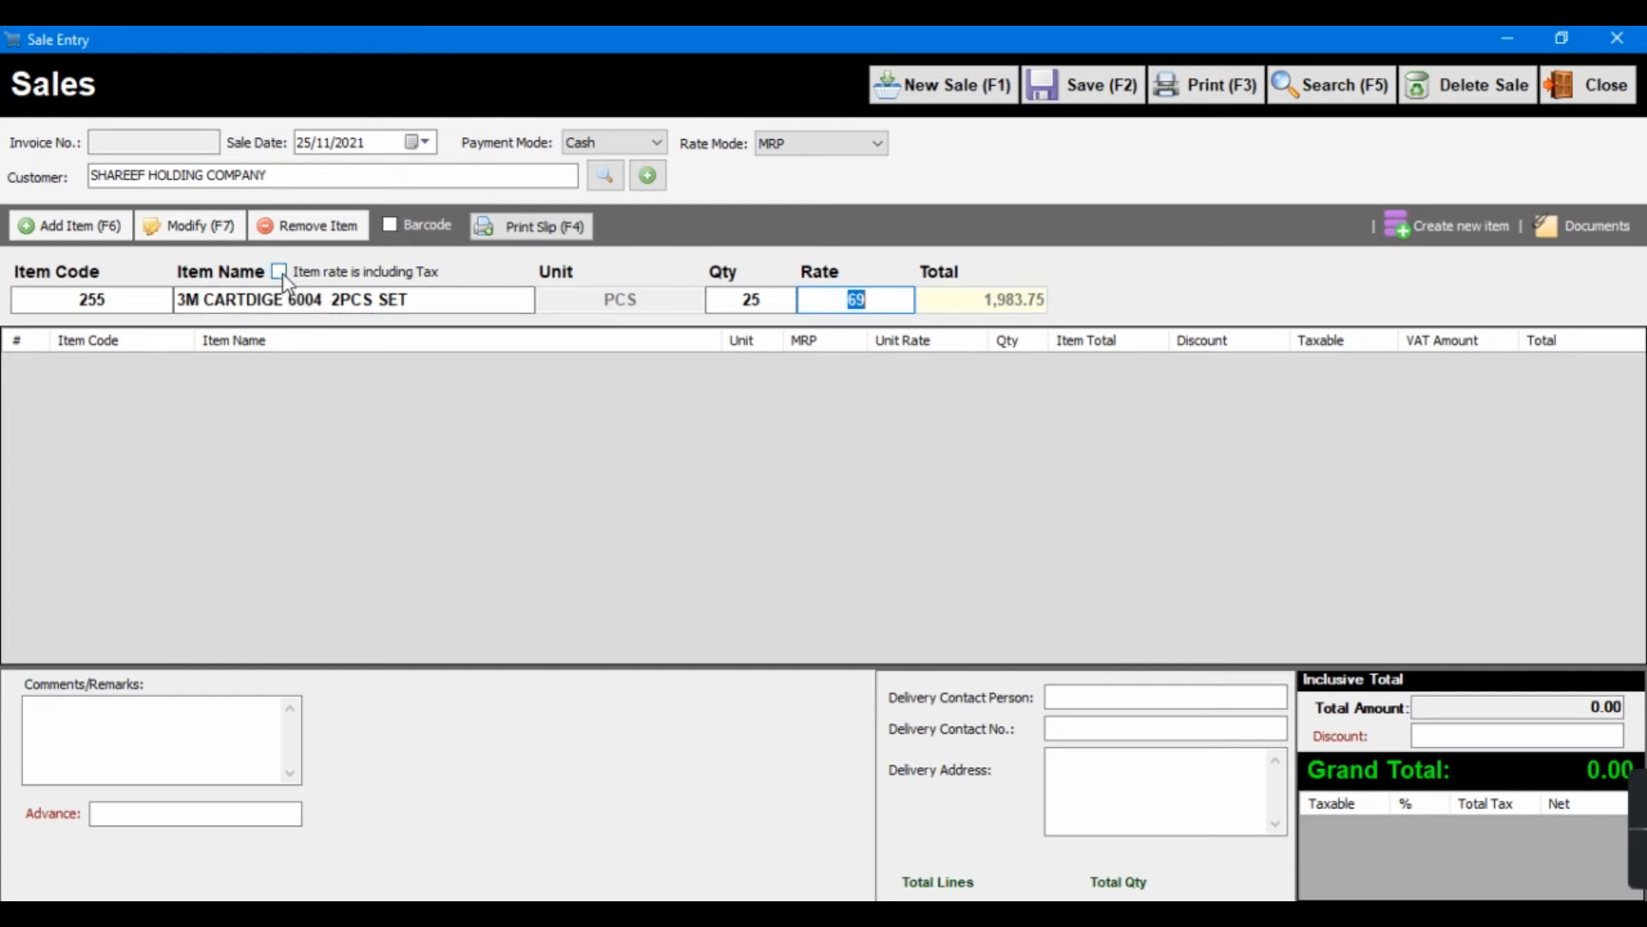
Mark the item rate as including tax and set the 3M cartridge line to quantity 1 at rate 100.
left_click(280, 273)
left_click(821, 304)
left_click(755, 300)
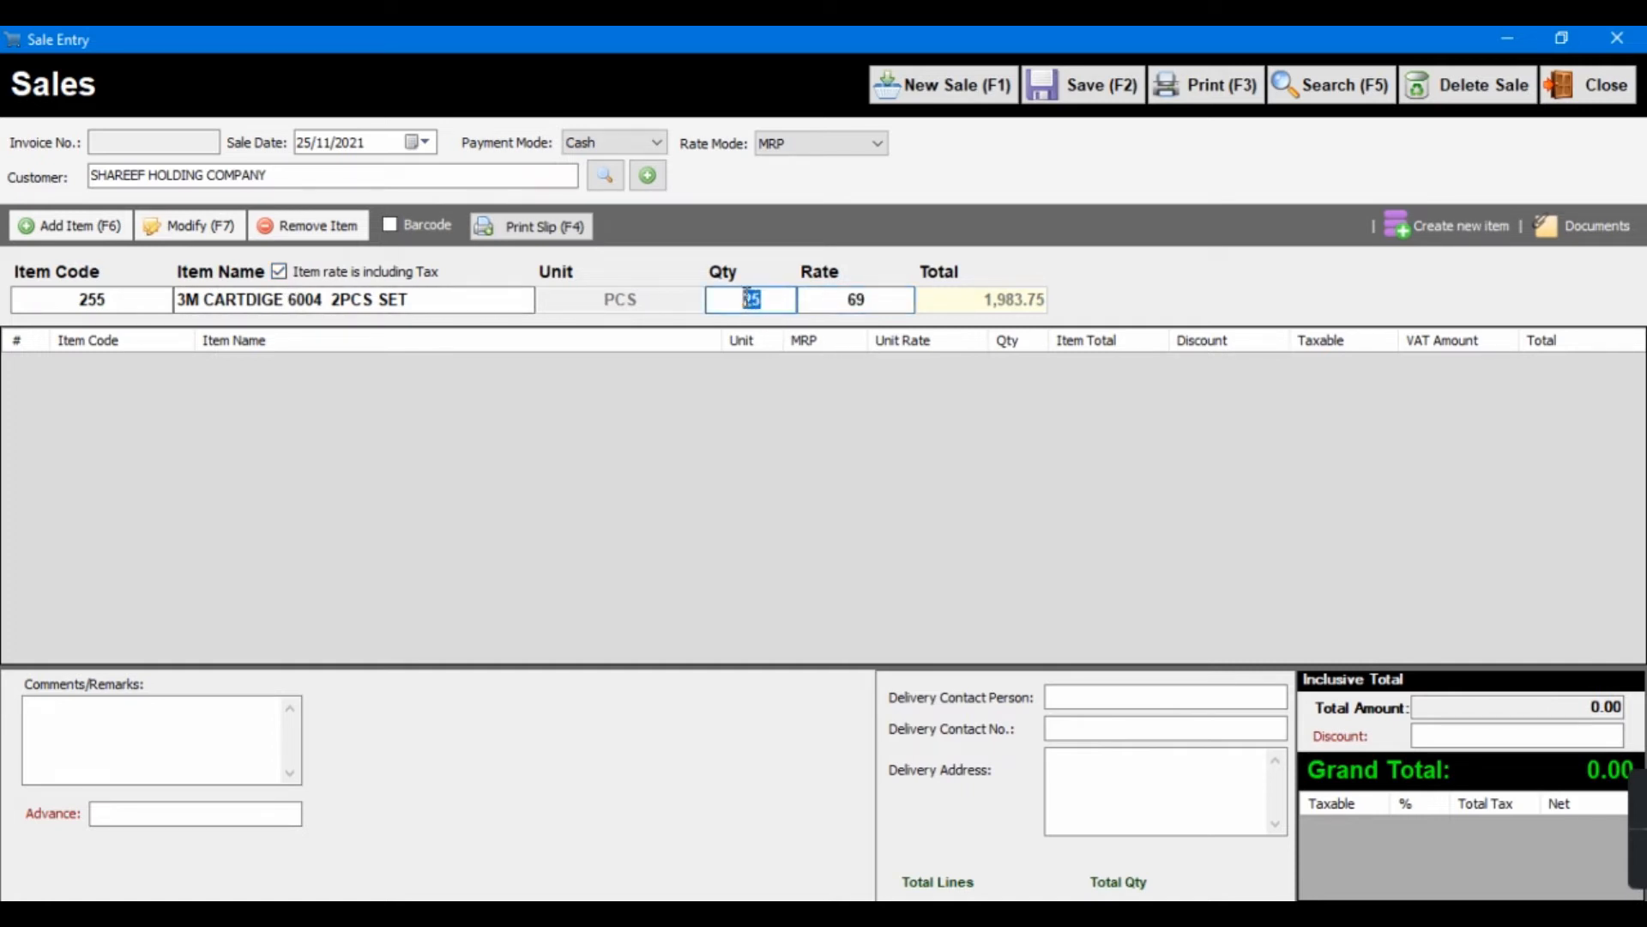
type("1")
key("Tab")
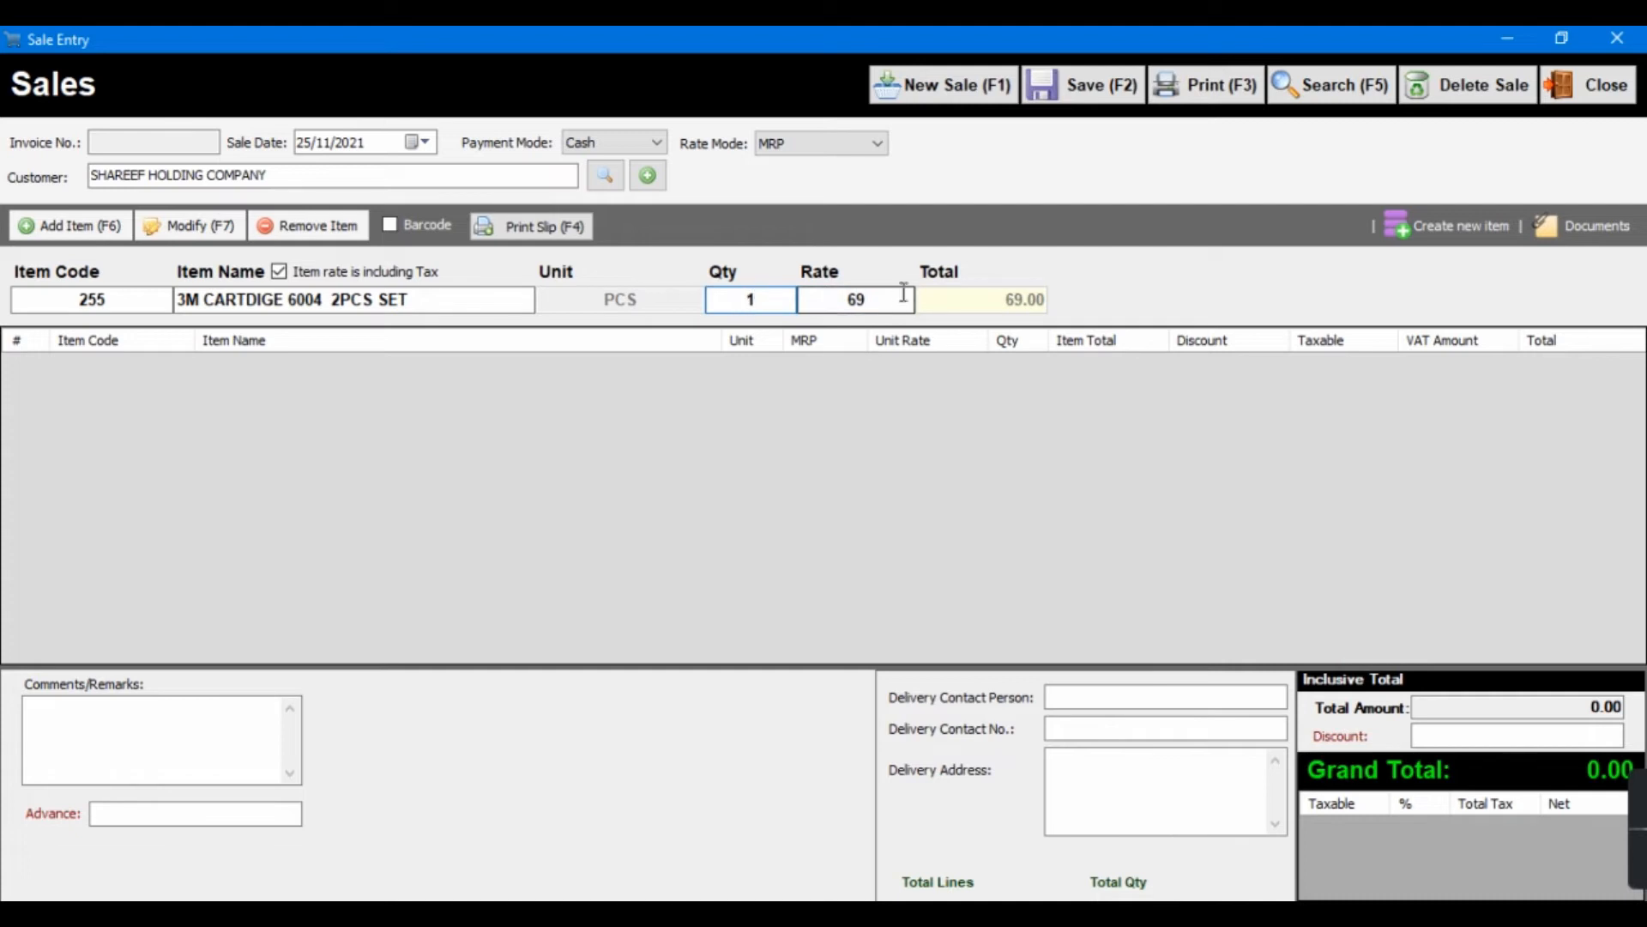
type("100")
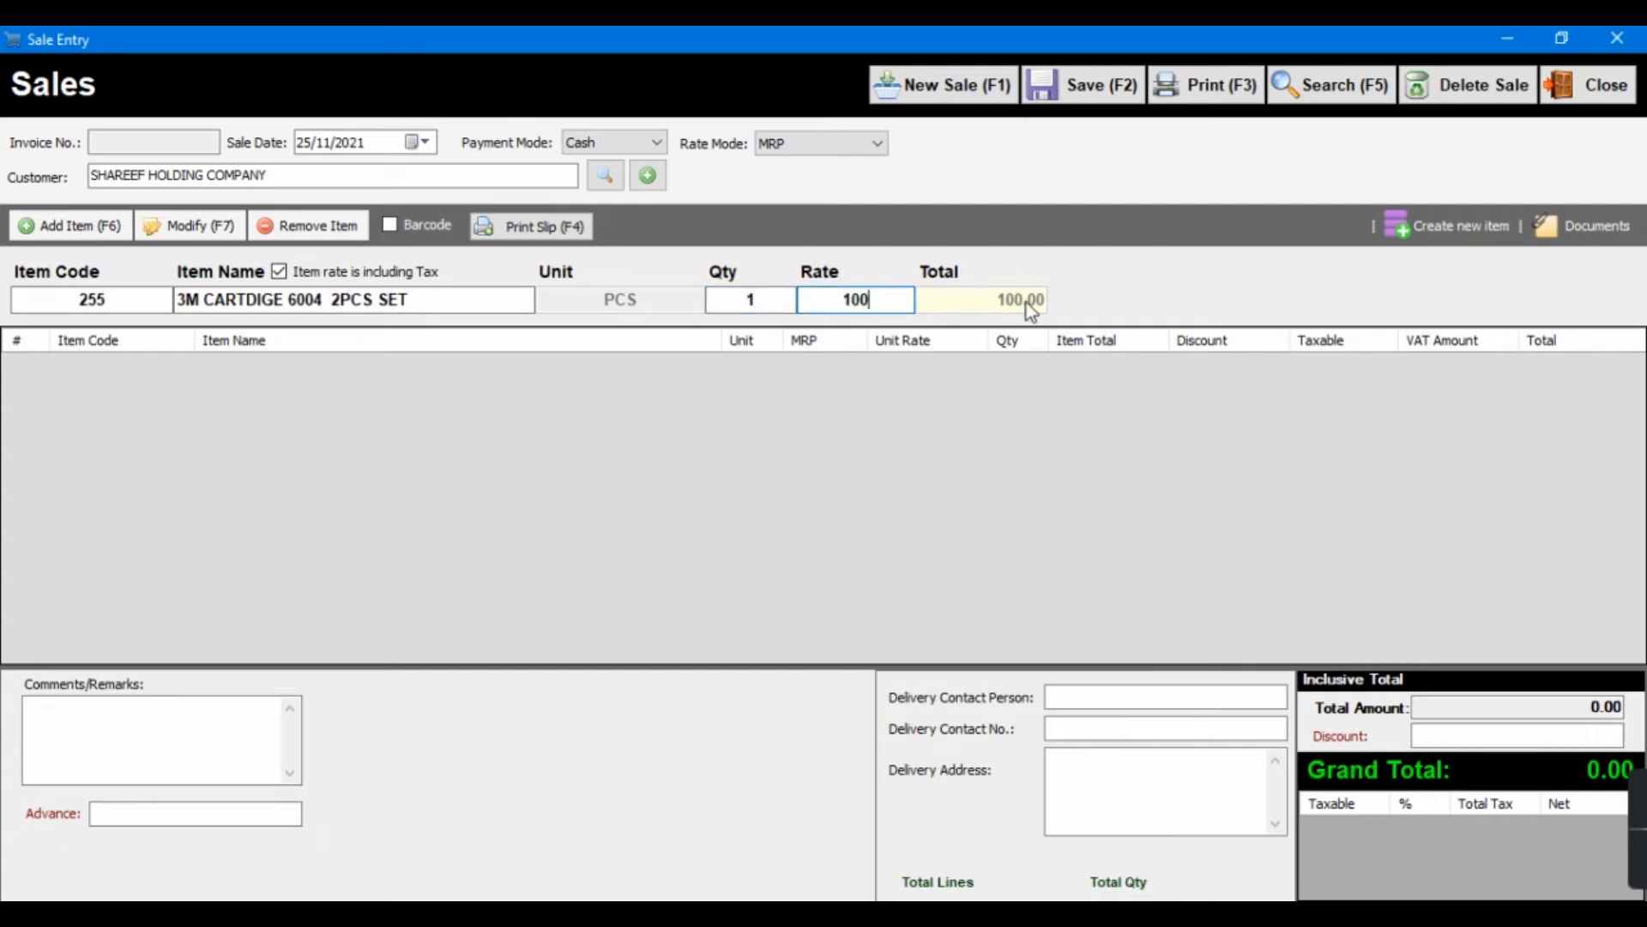
Turn off the tax-inclusive item rate, re-enter the rate as 100, and close the sale entry without saving.
left_click(281, 273)
left_click(831, 299)
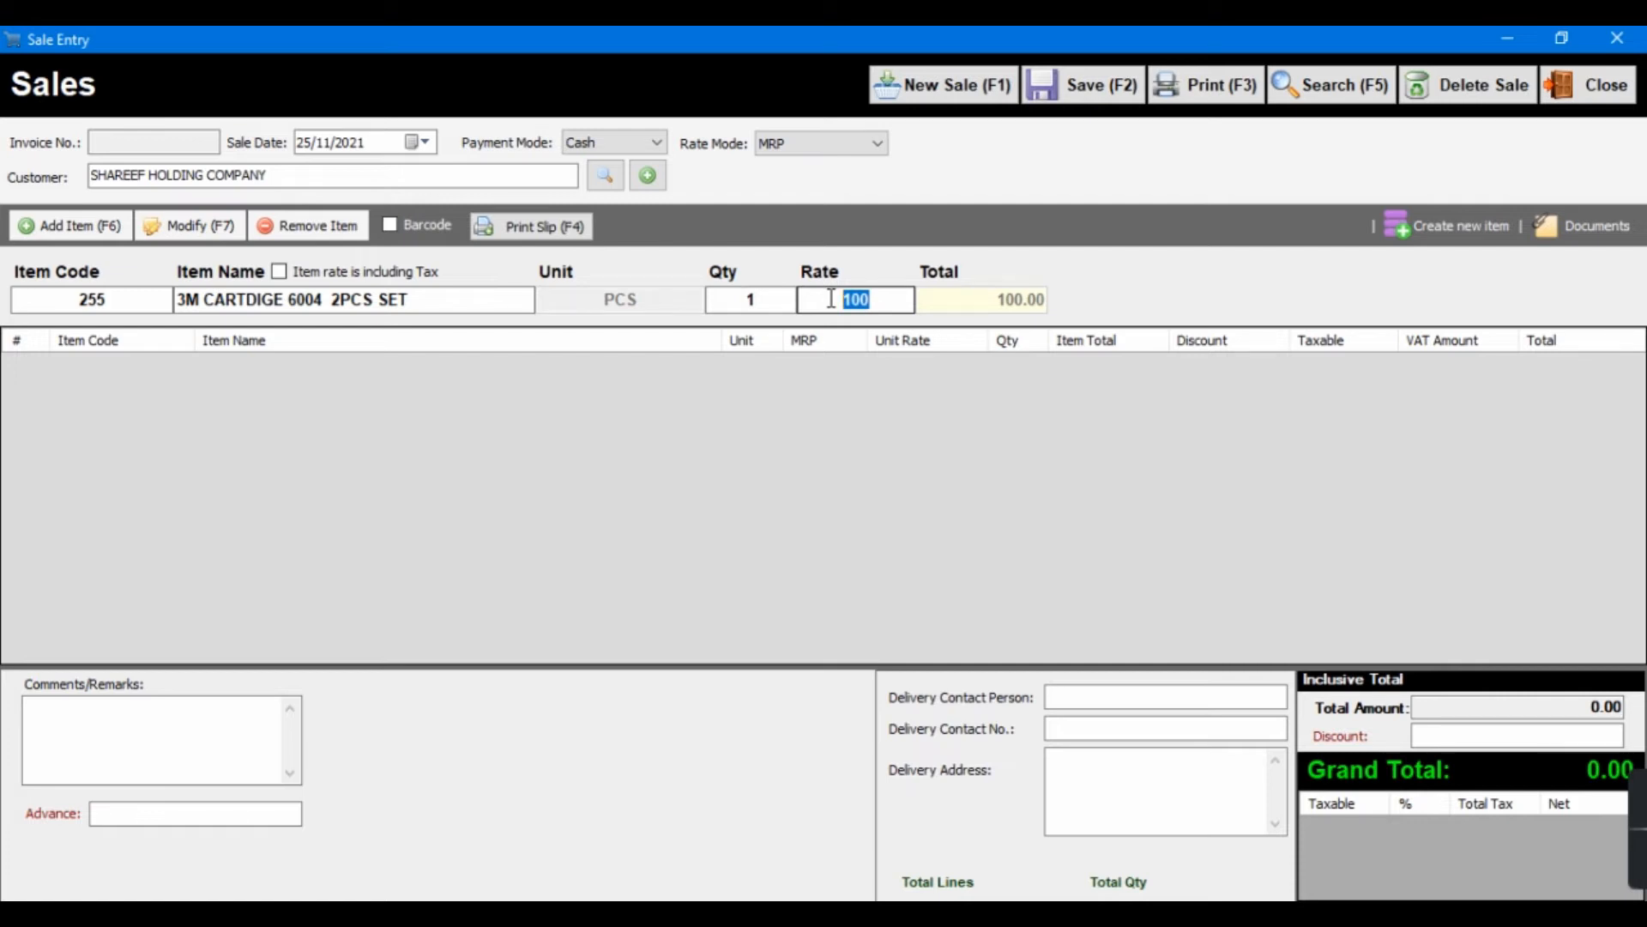
type("100")
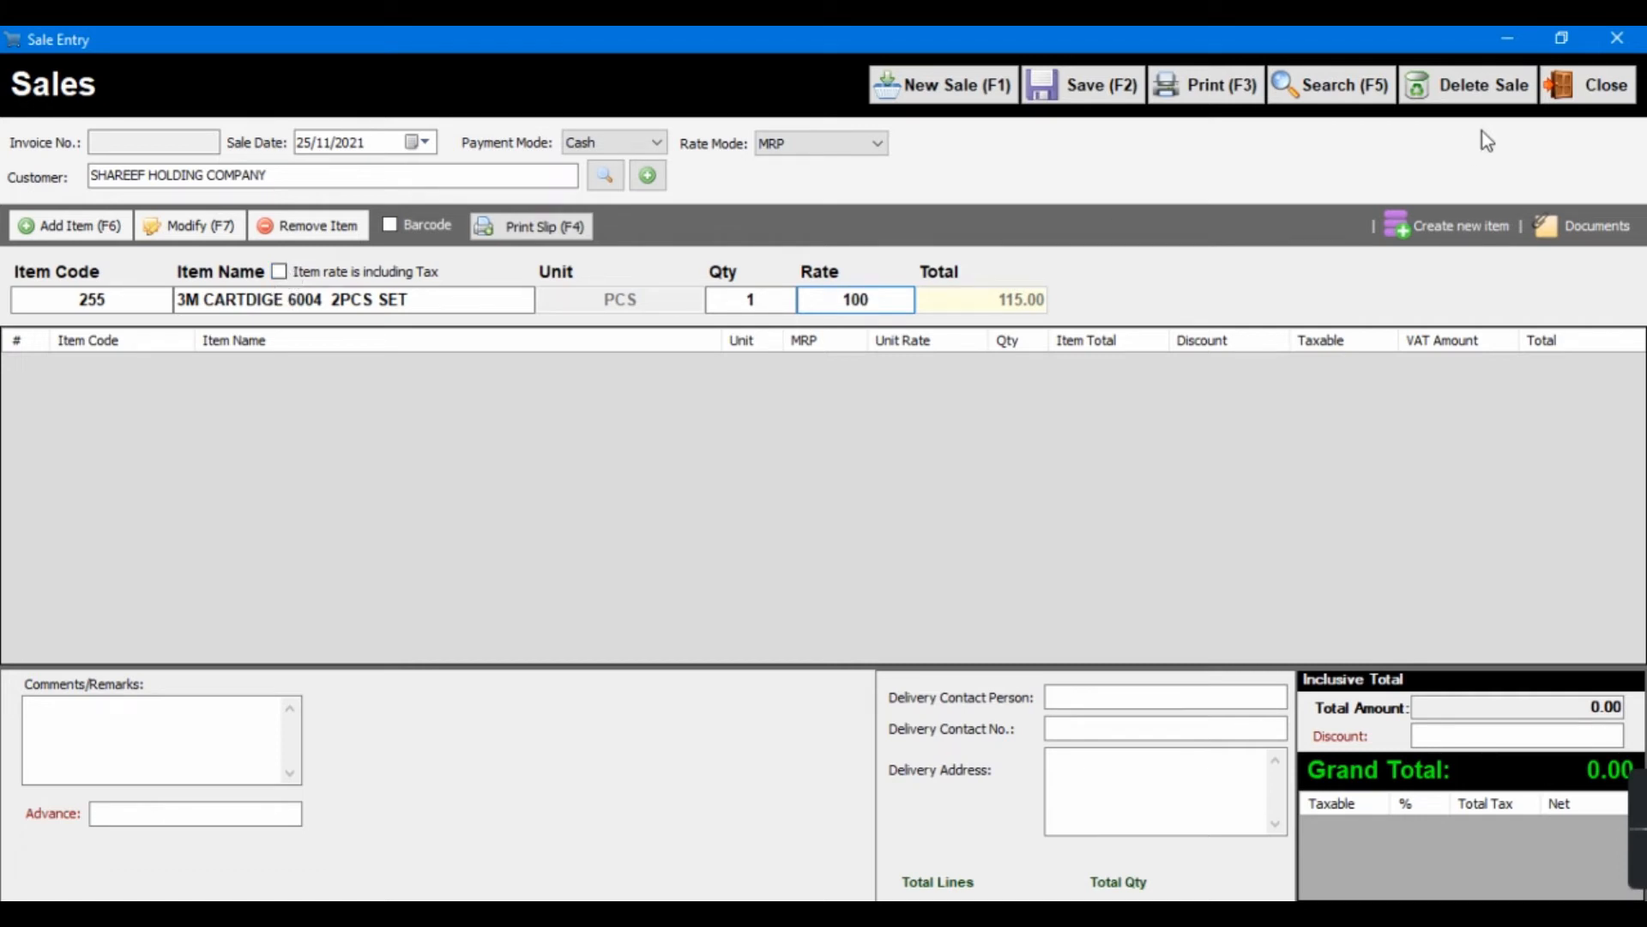
left_click(1586, 84)
left_click(915, 558)
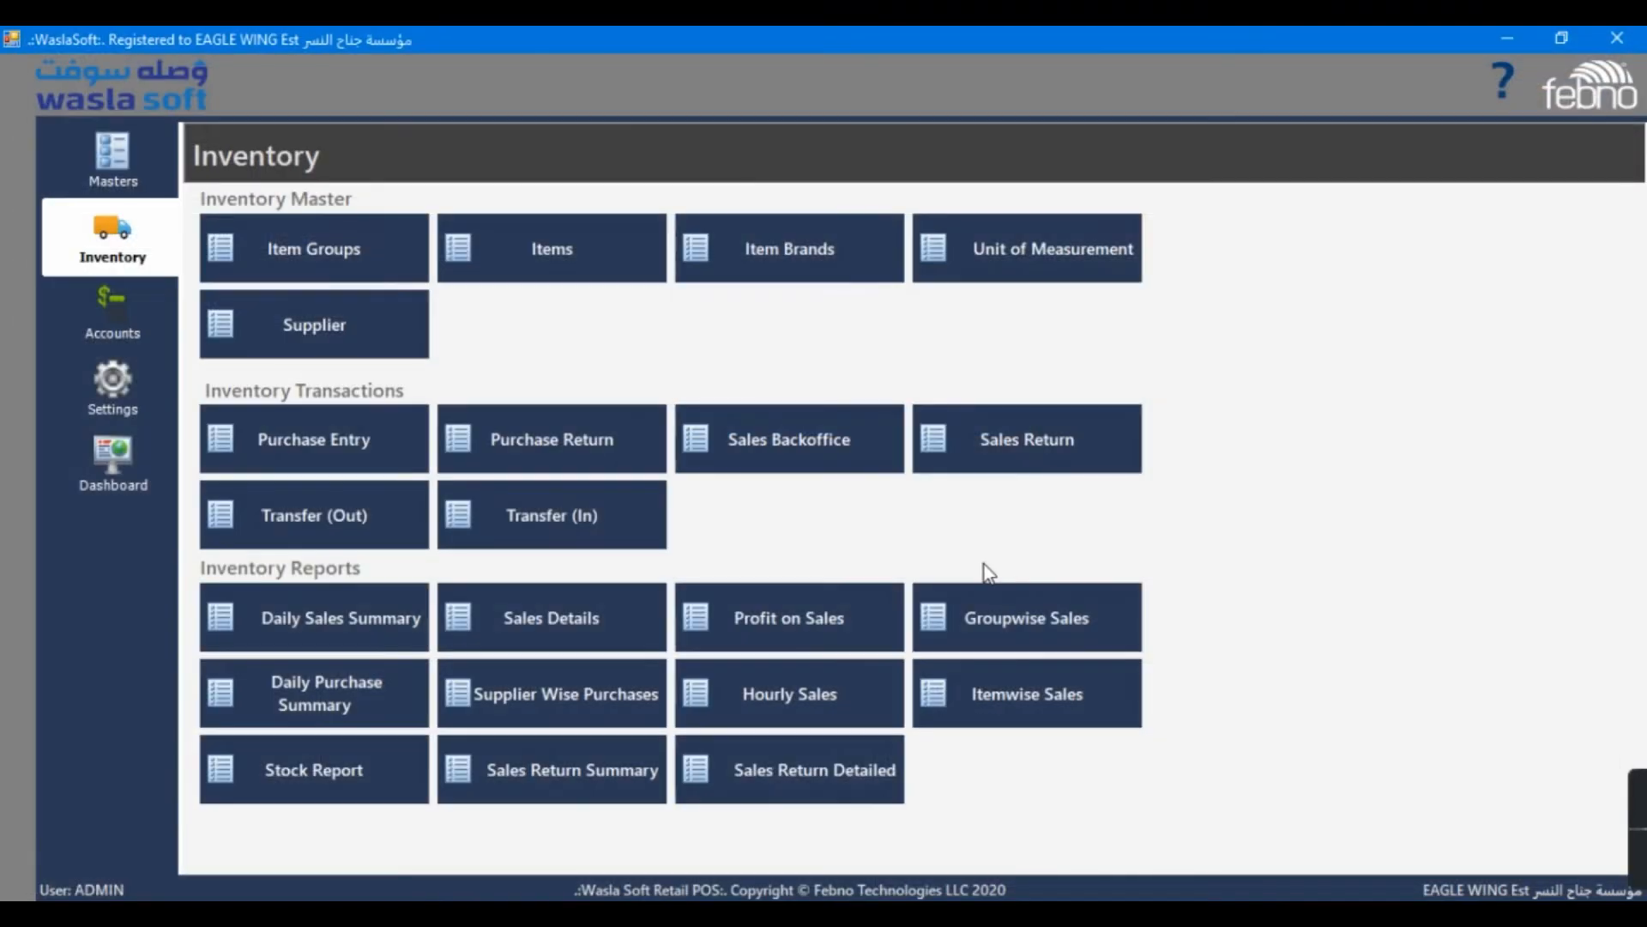
Open the application settings by entering the supervisor password.
left_click(129, 415)
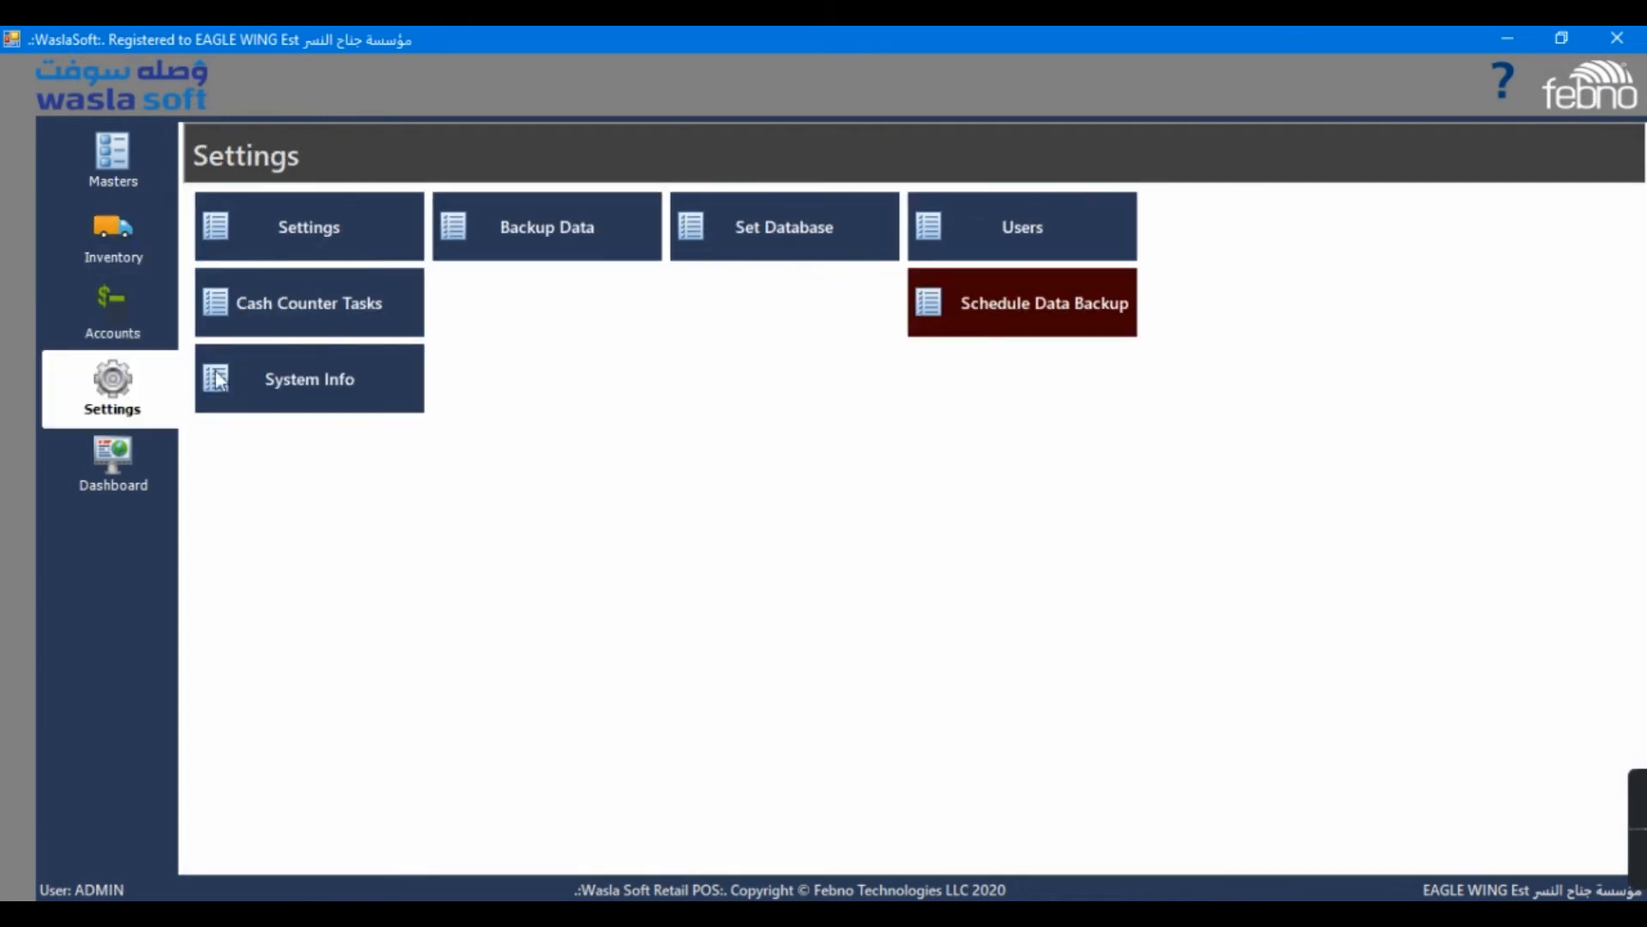
left_click(309, 251)
type("*")
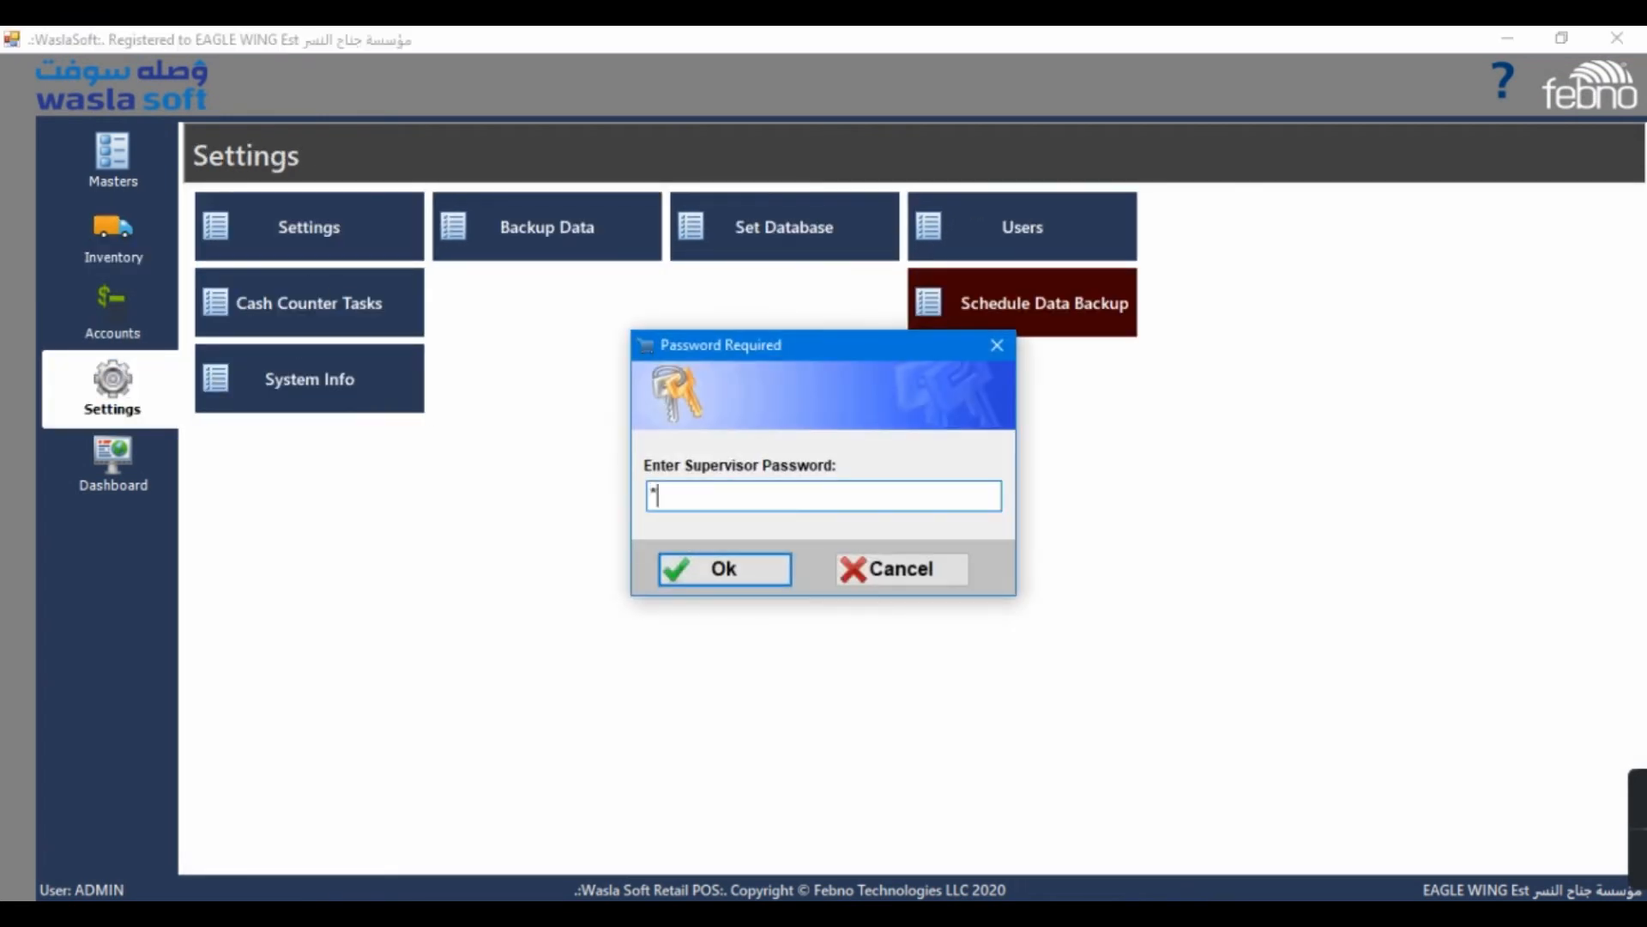
key("Return")
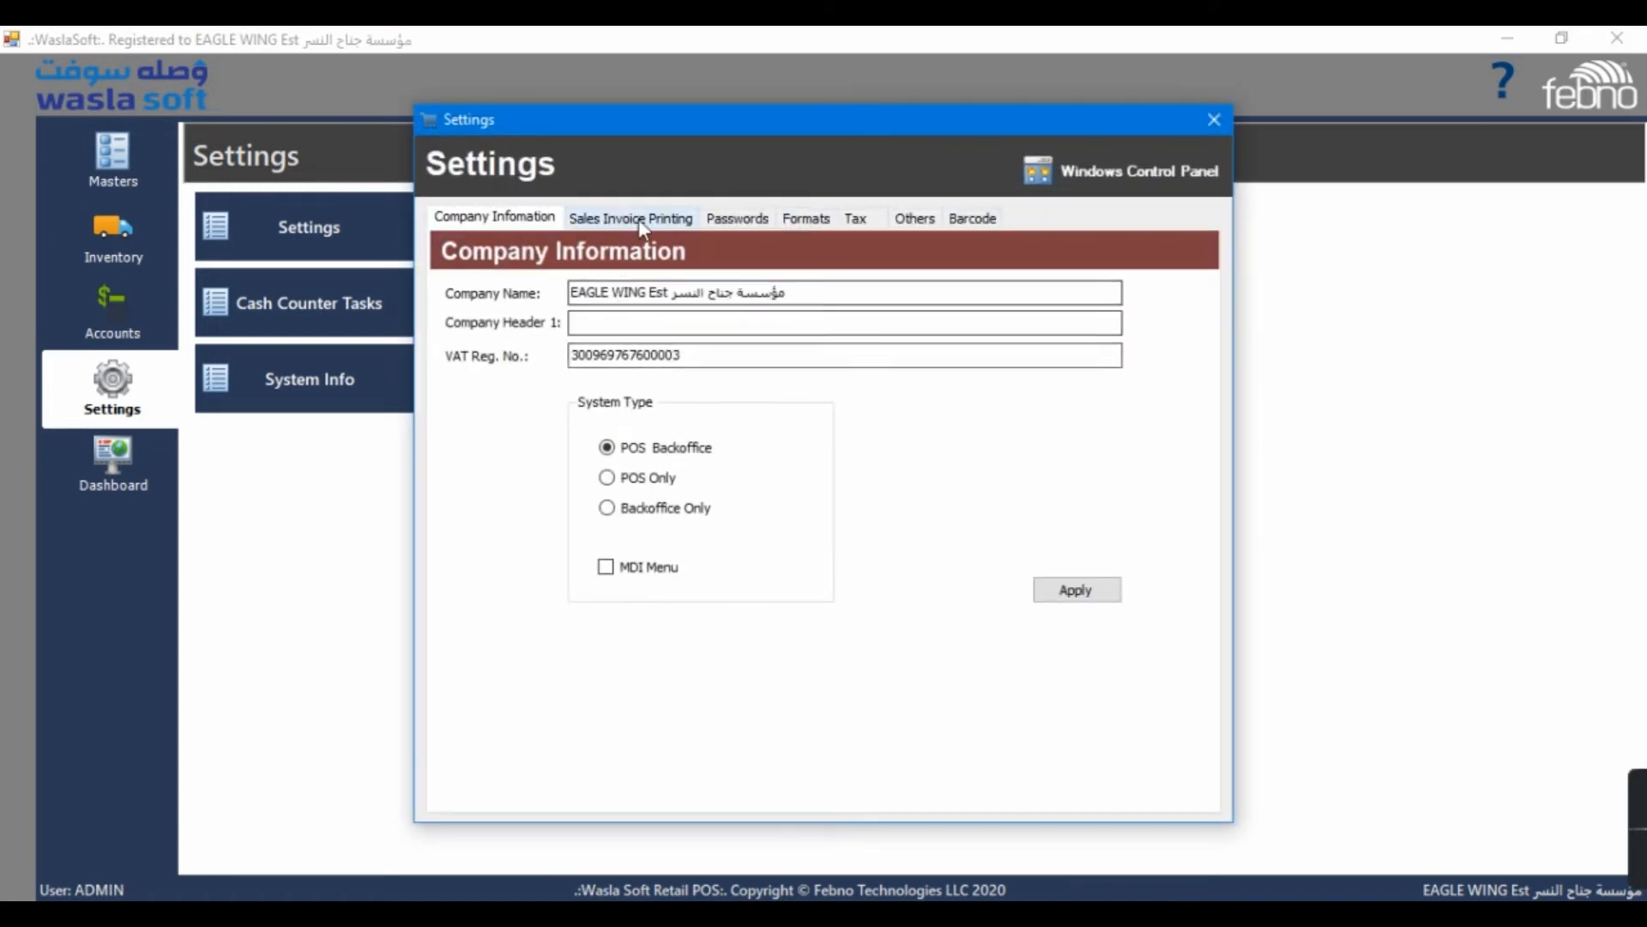
Enable "Sales VAT is Including Tax" in the tax settings, apply it, and close the settings.
left_click(870, 218)
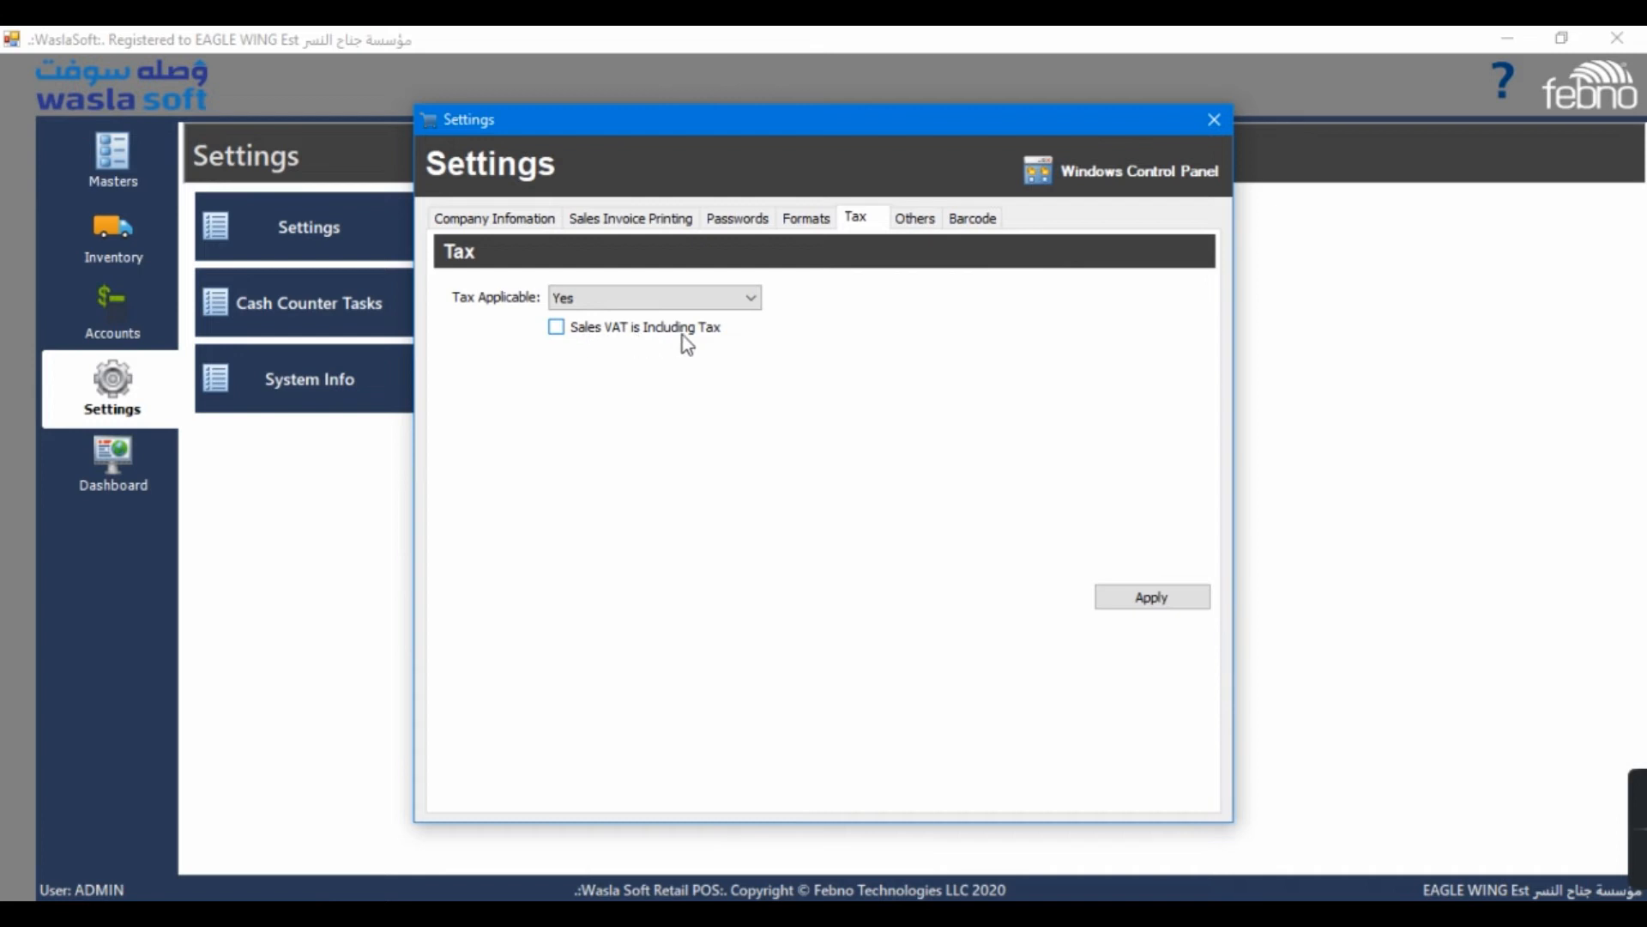
left_click(558, 333)
left_click(1117, 599)
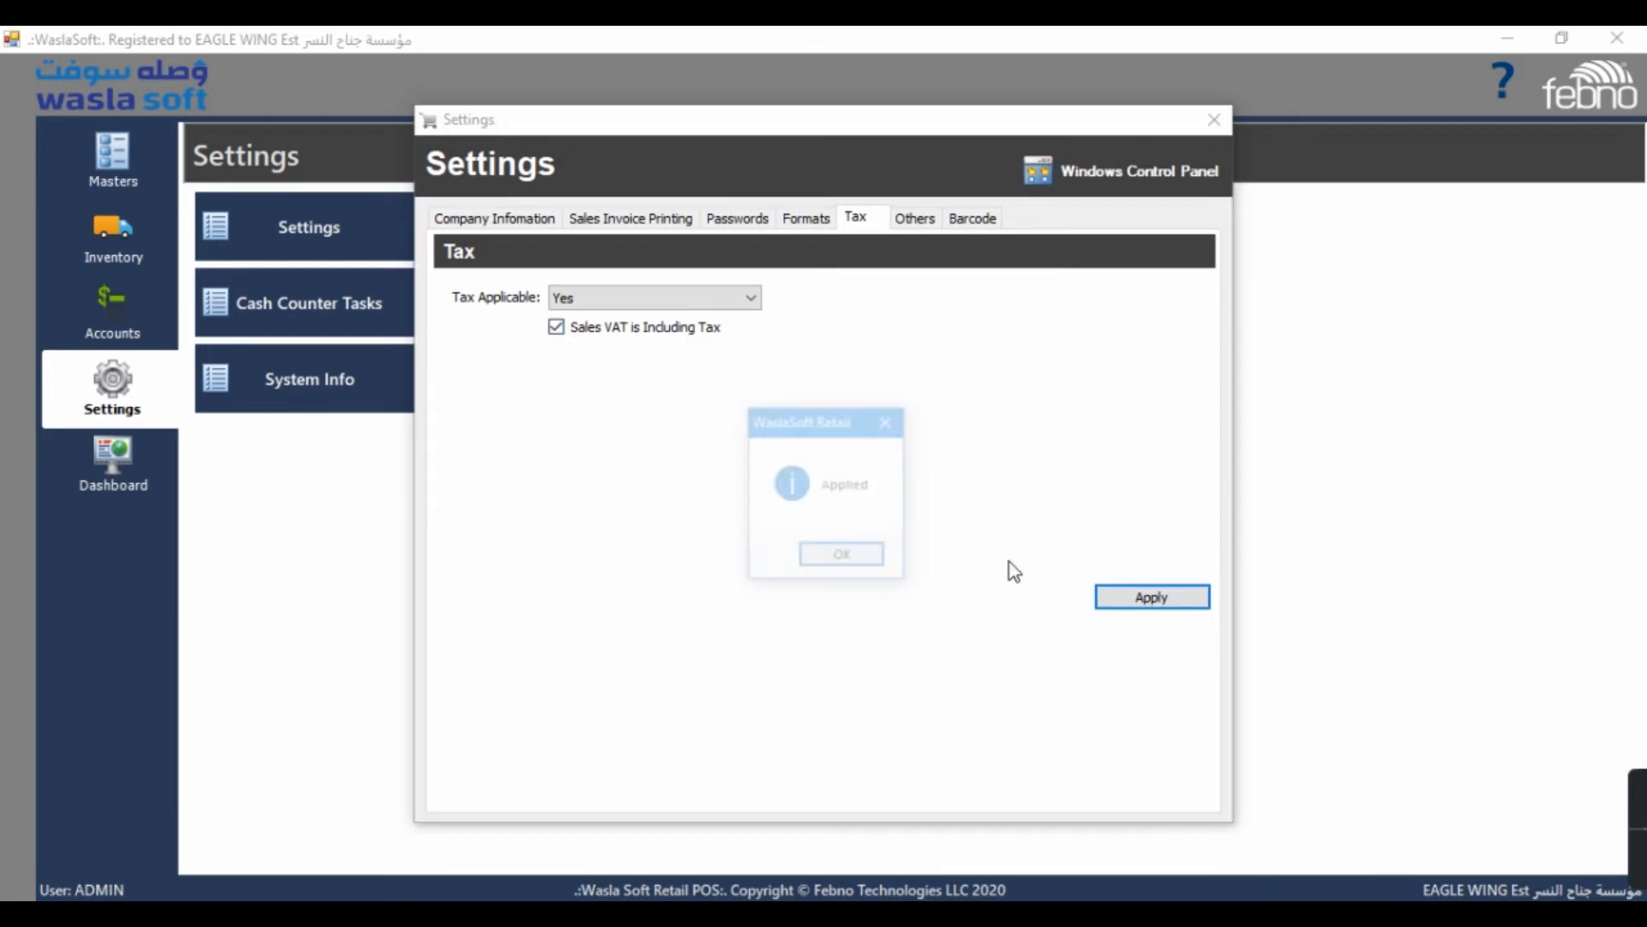
left_click(841, 554)
left_click(1214, 120)
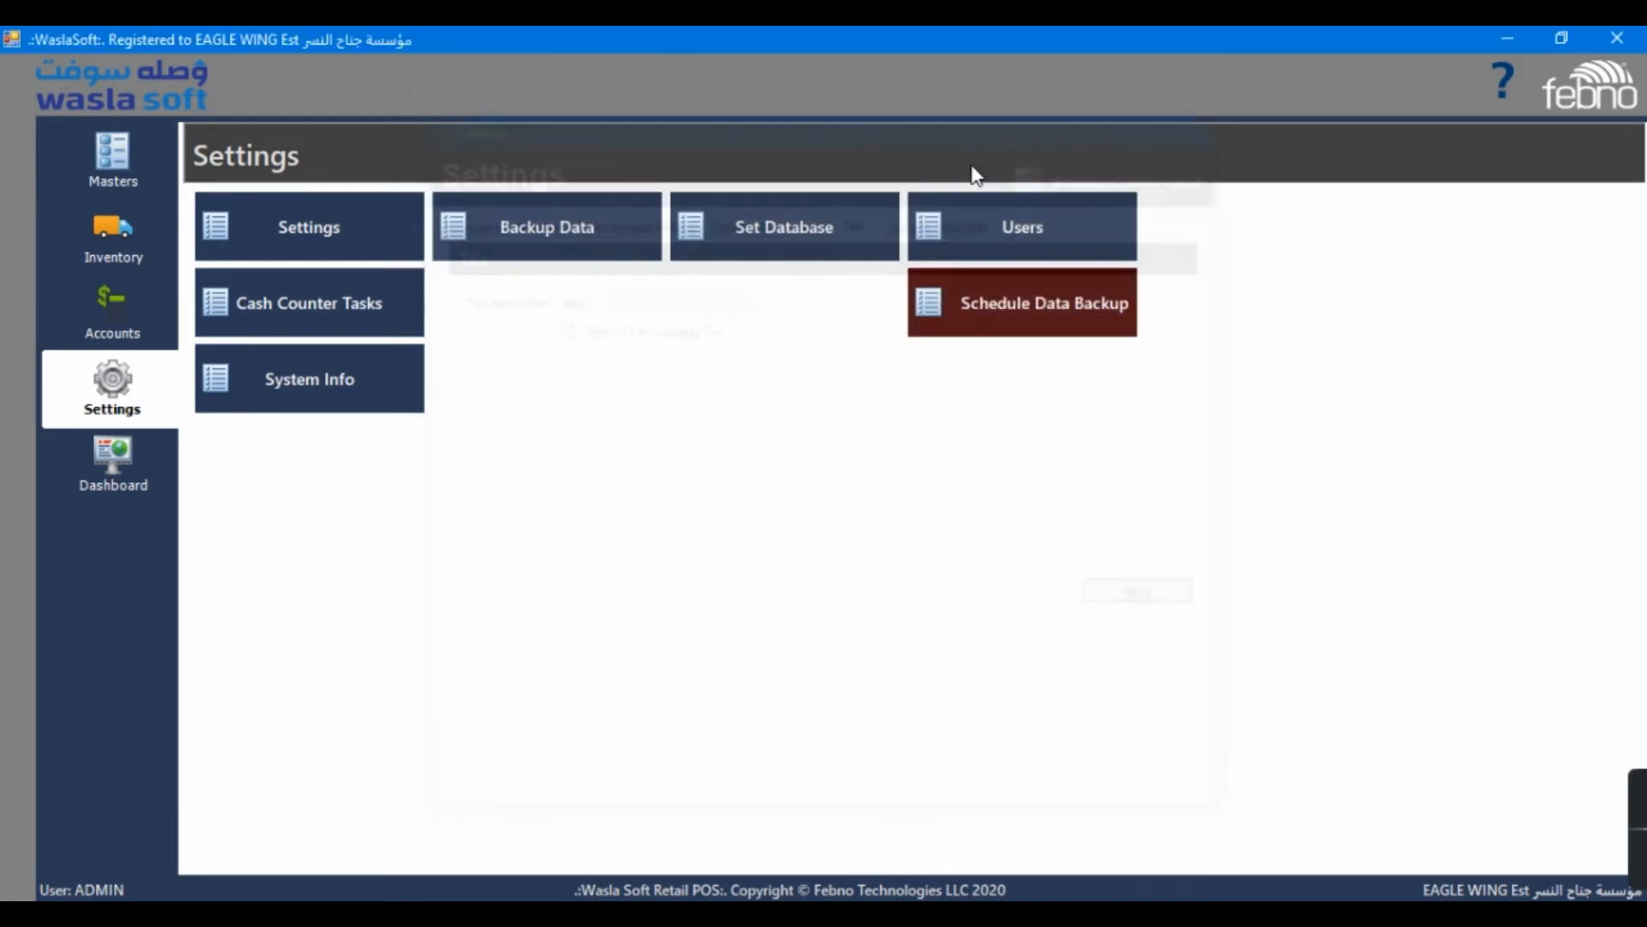
Start a new back-office sale and select the item 3 PIN PLUG YELOW USA MODEL.
left_click(157, 266)
left_click(764, 433)
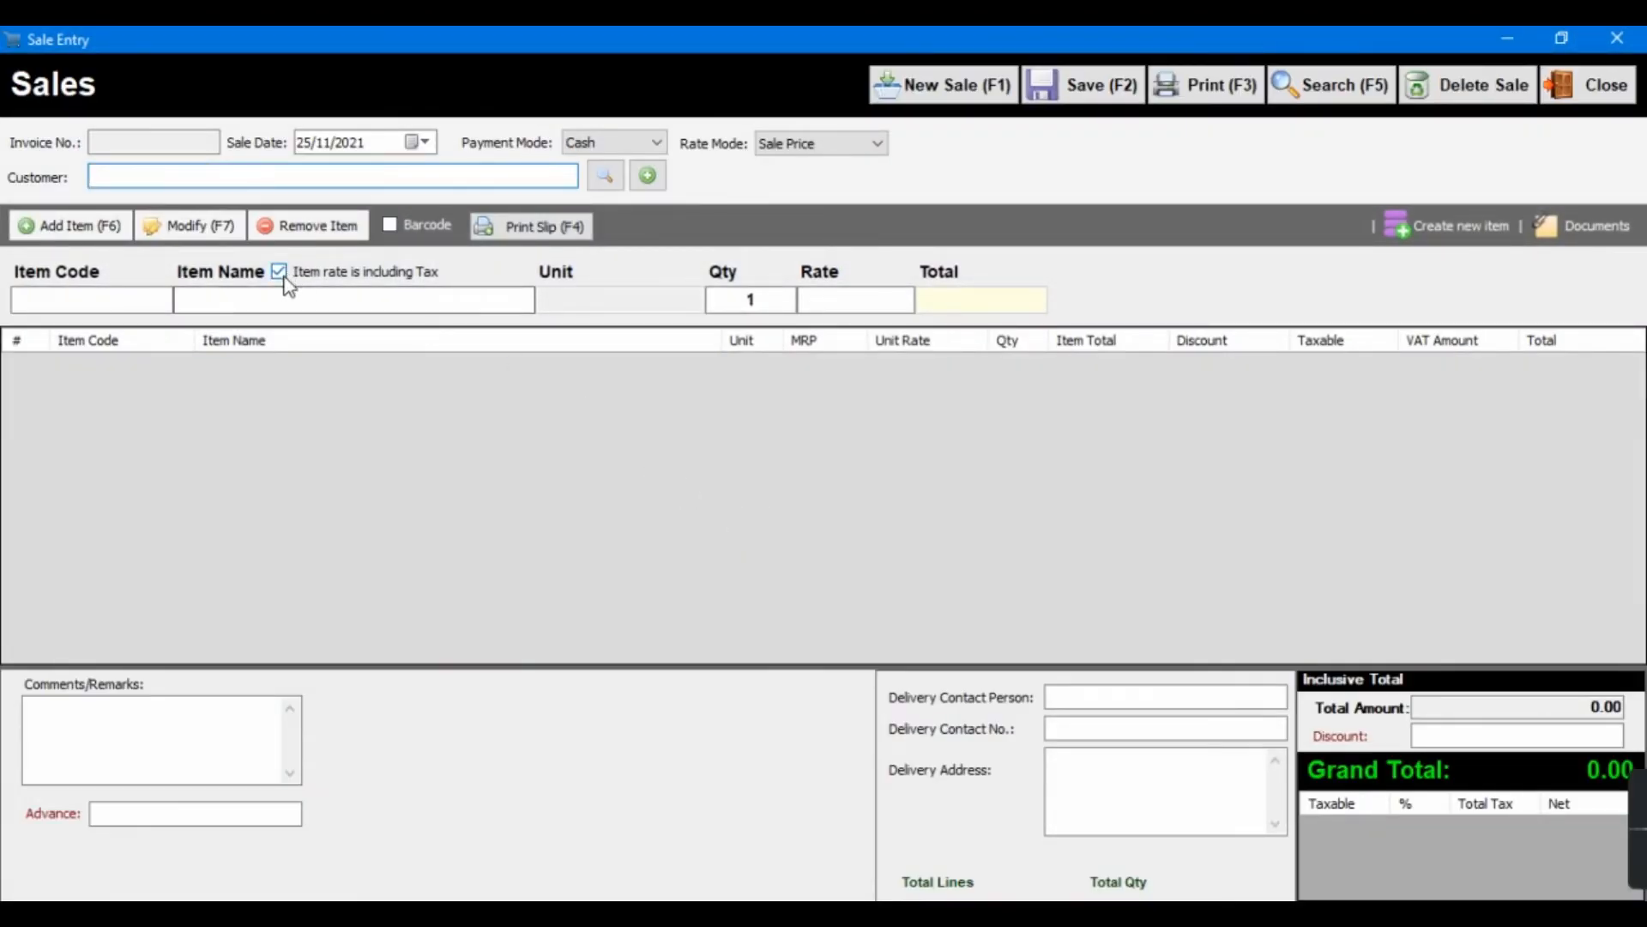
left_click(279, 300)
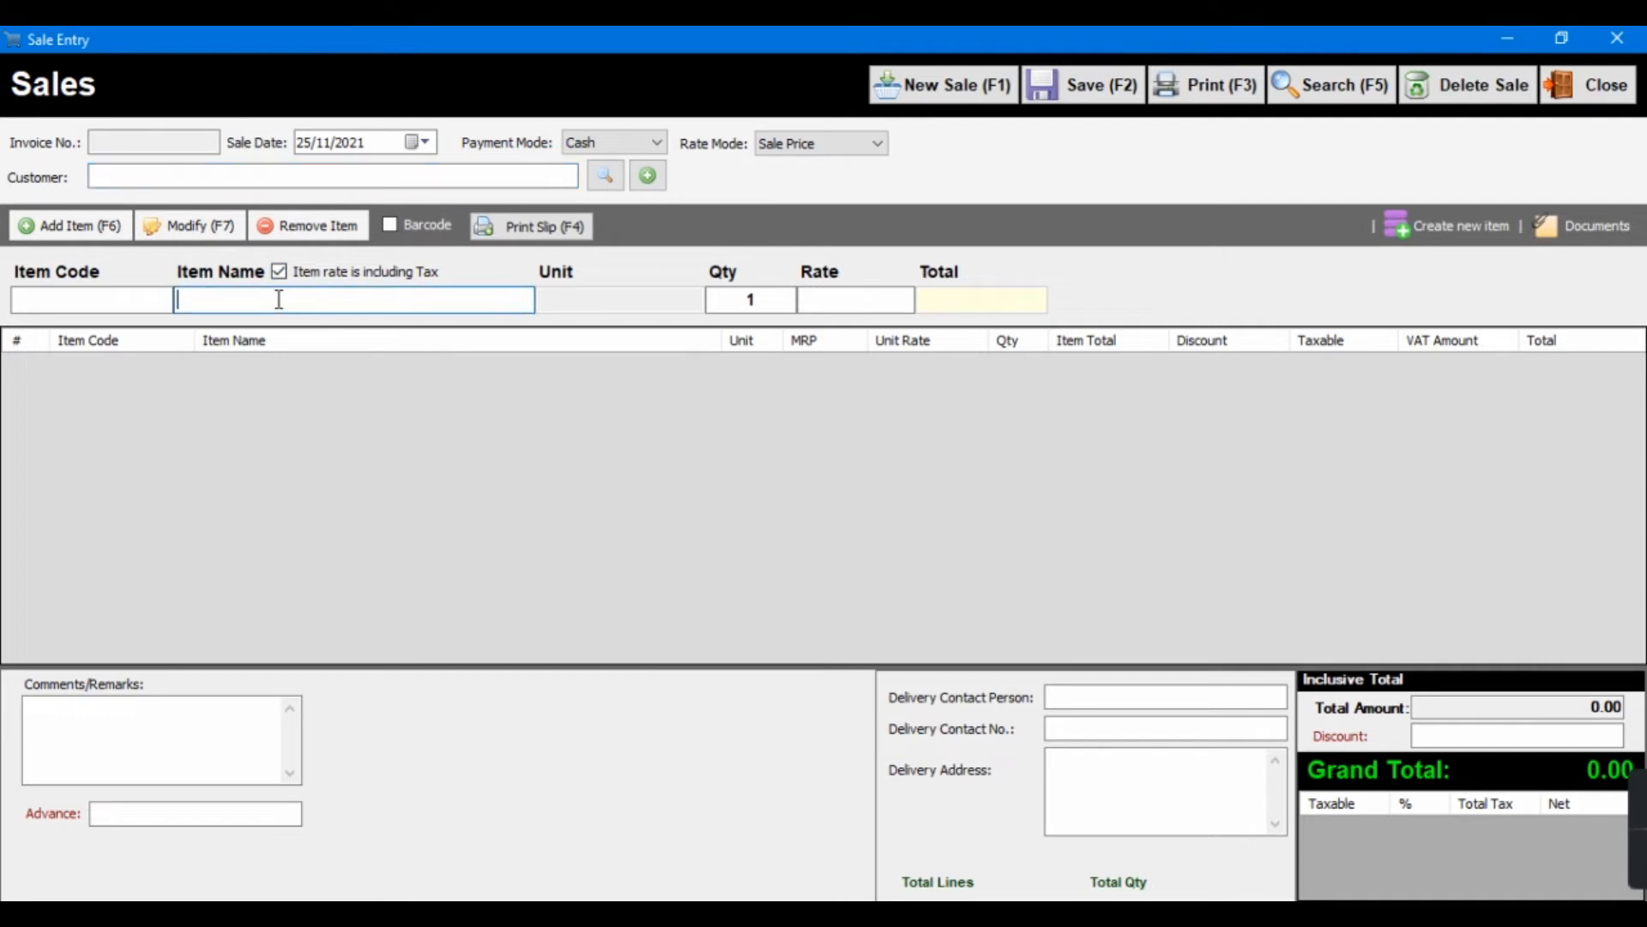
key("Down")
key("Down")
key("Down")
key("Down")
key("Down")
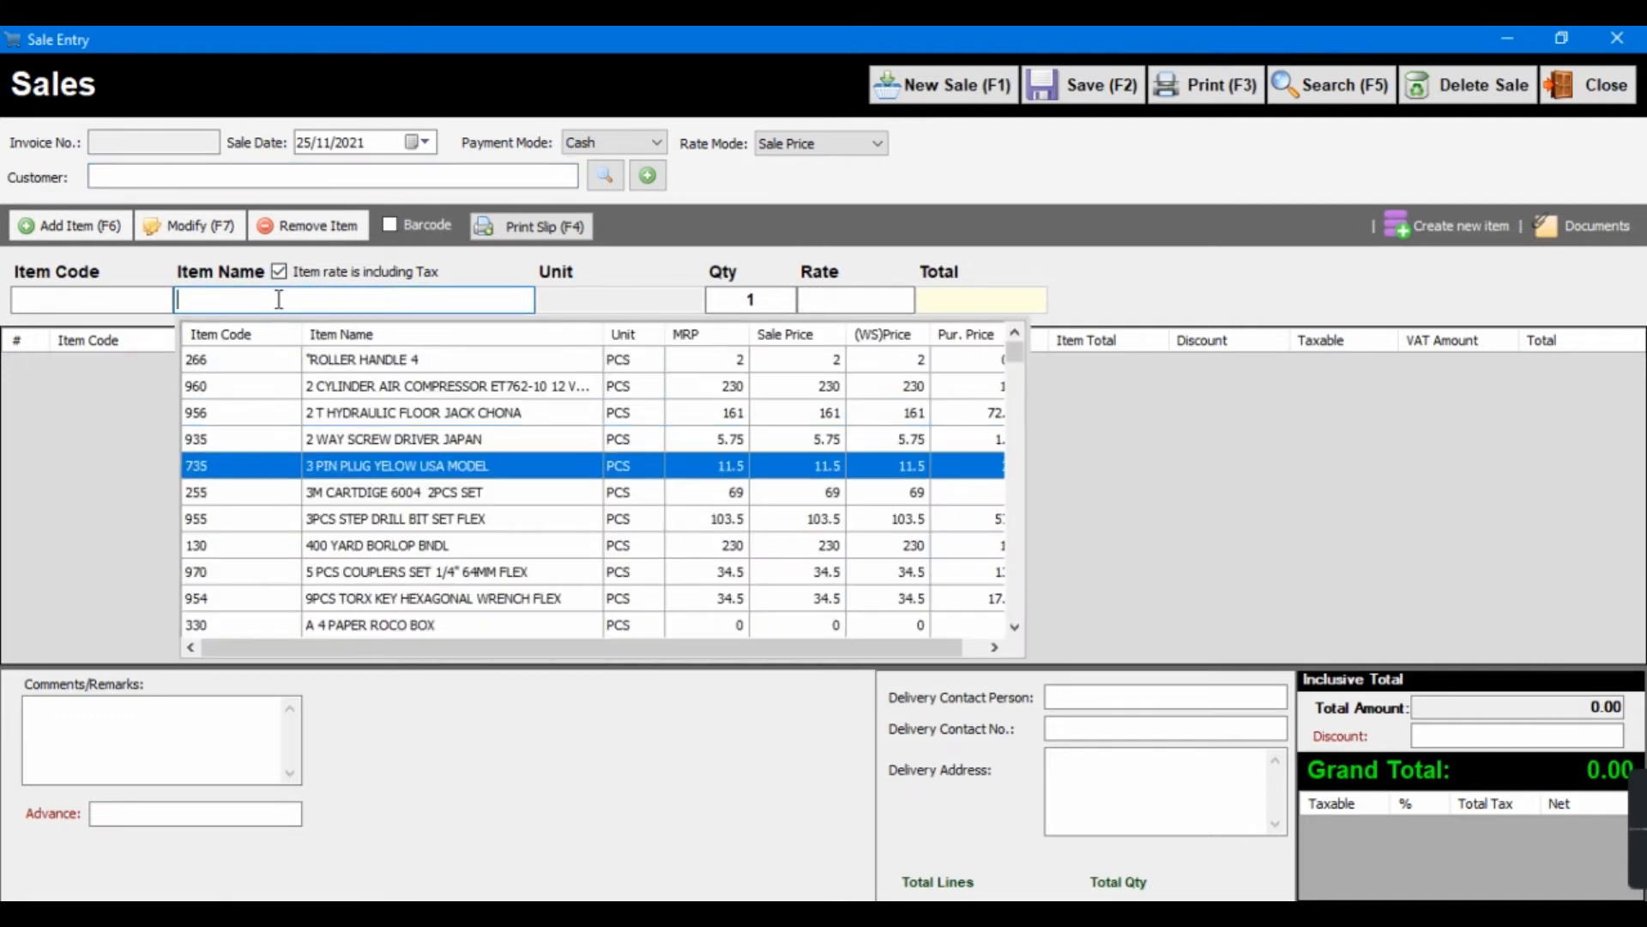
key("Return")
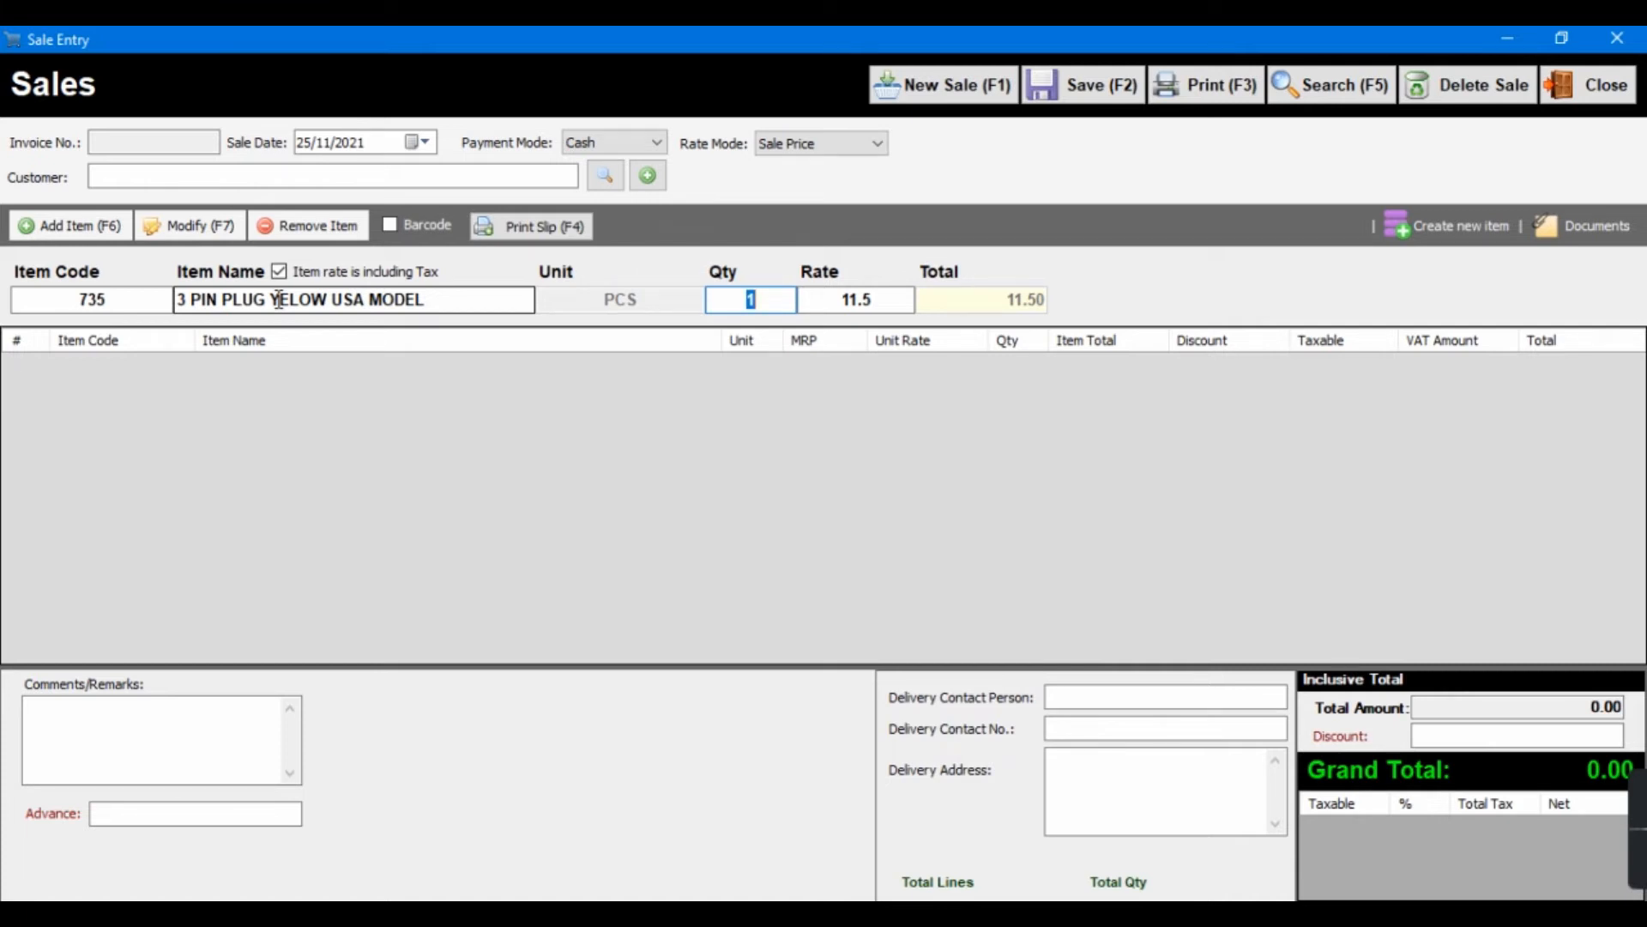
Turn off the tax-inclusive rate for the plug, re-enter its rate as 11.5, and add it to the sale.
left_click(279, 272)
left_click(811, 302)
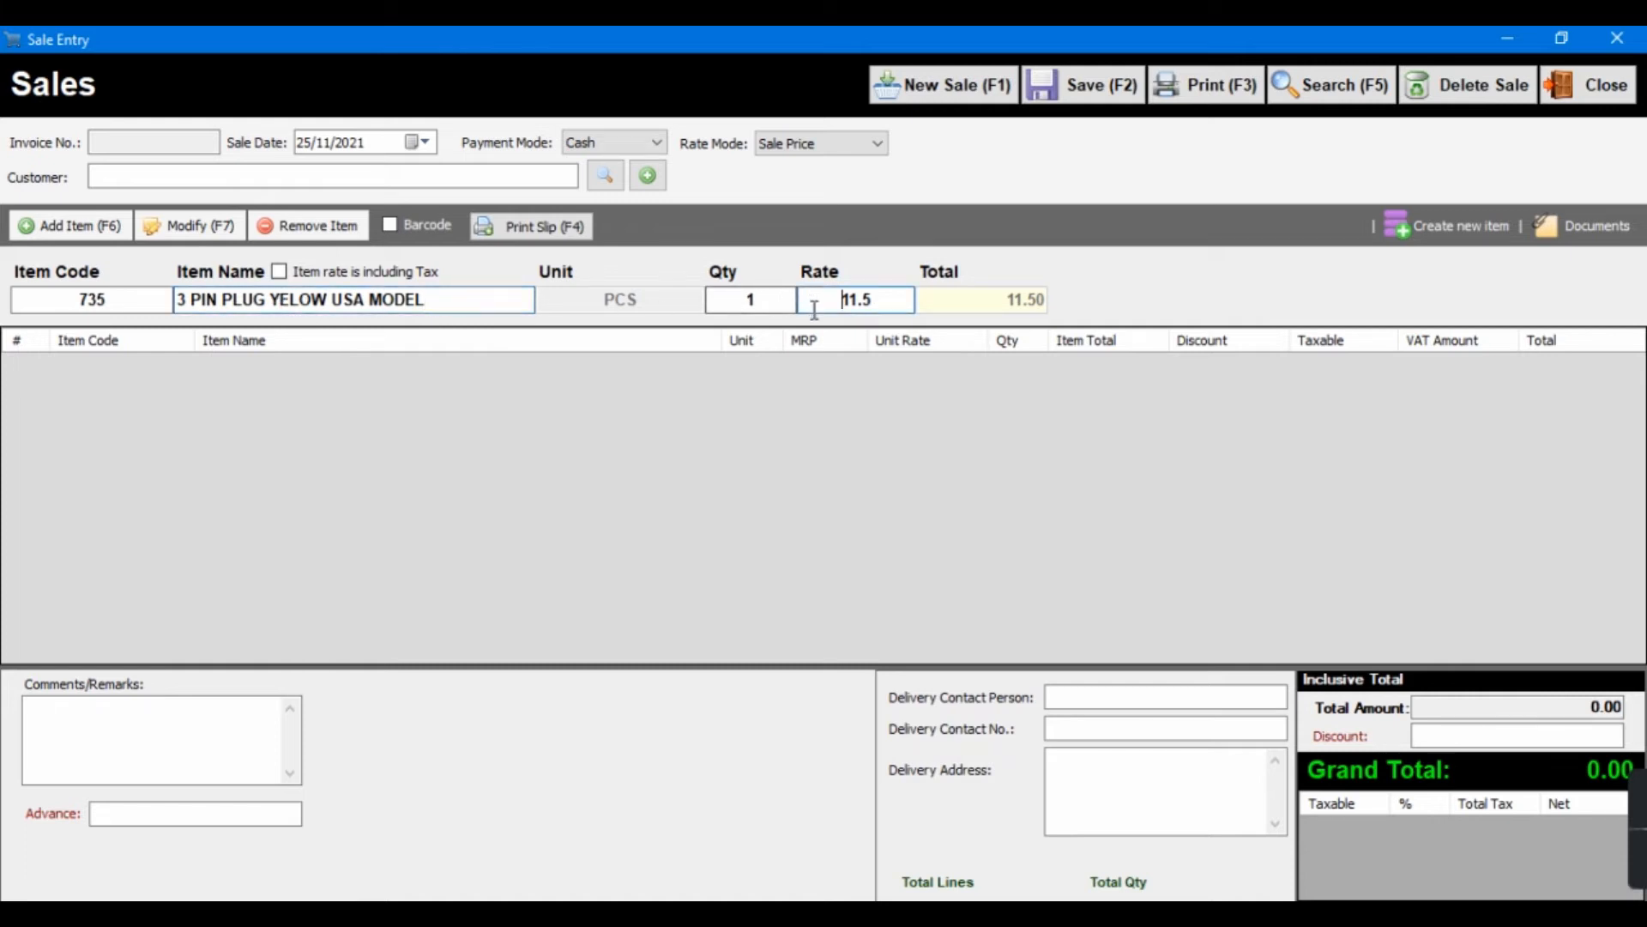
left_click_drag(882, 302, 835, 304)
type("11.5")
key("Return")
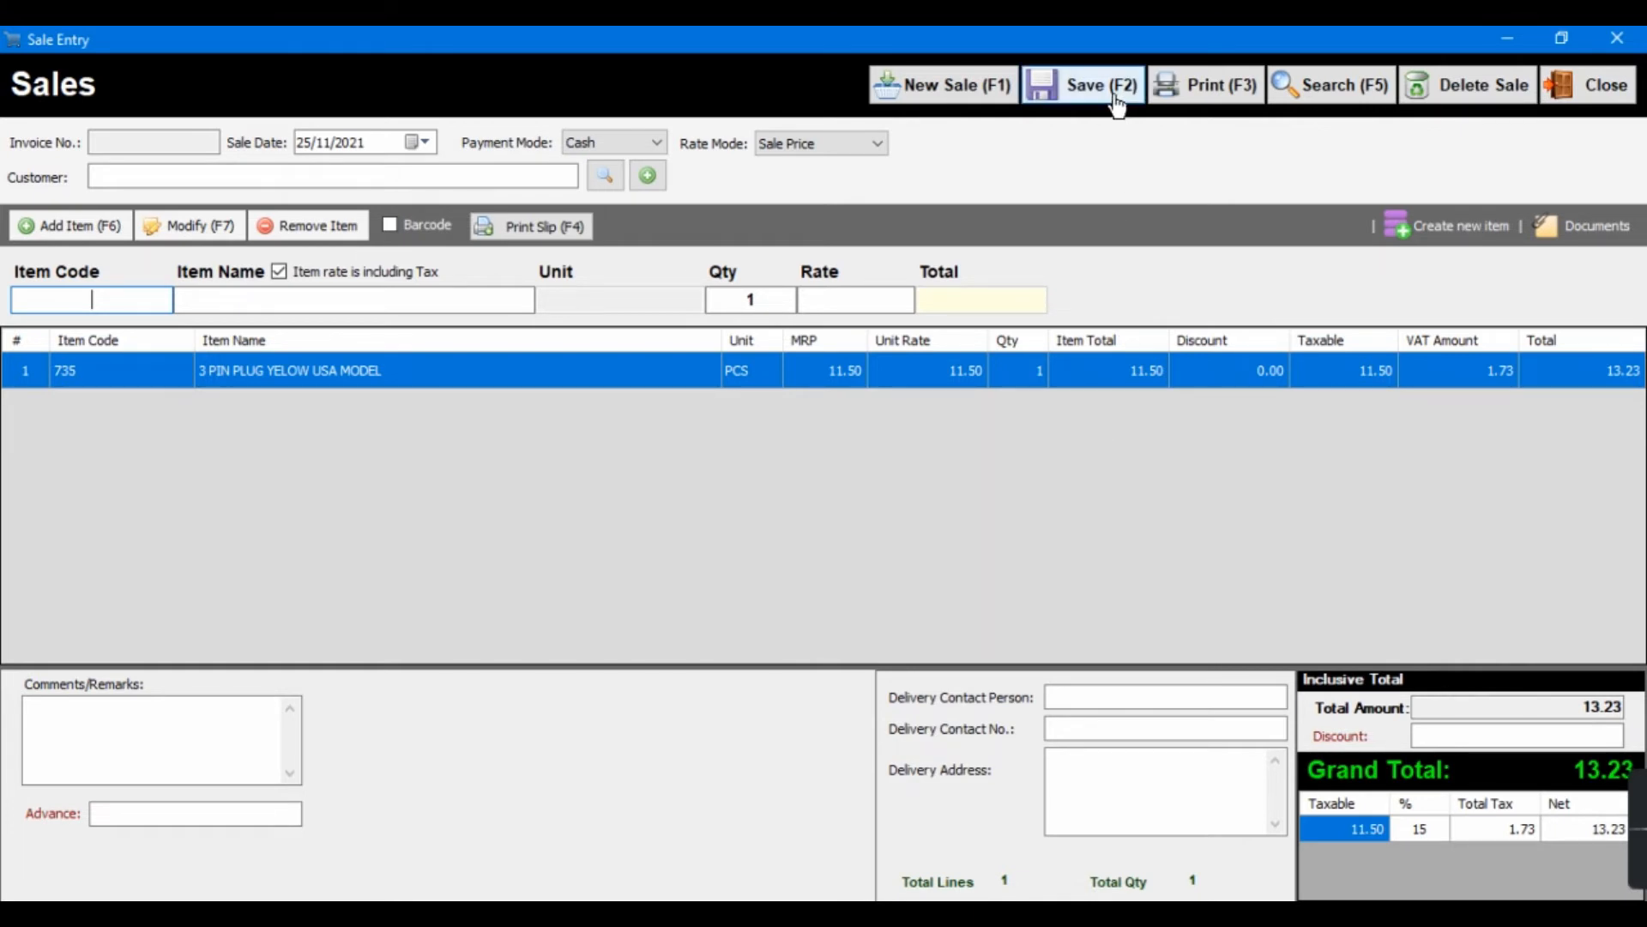
Give the whole sale a discount of 3.23.
left_click(1491, 736)
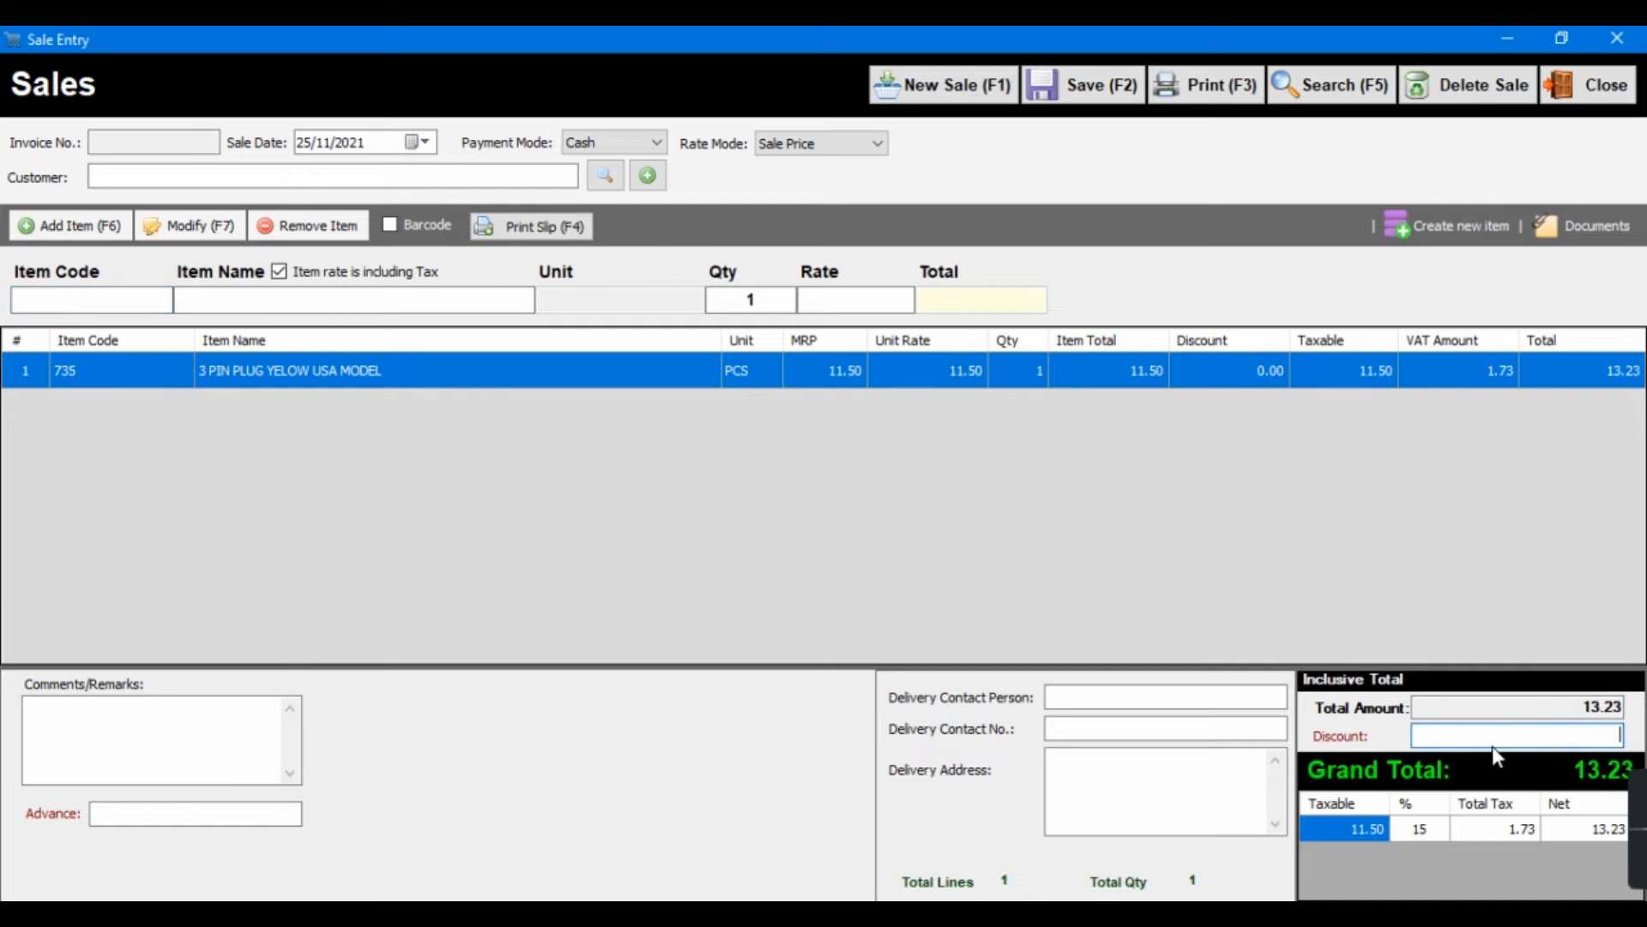
type("2")
key("BackSpace")
type("3.23")
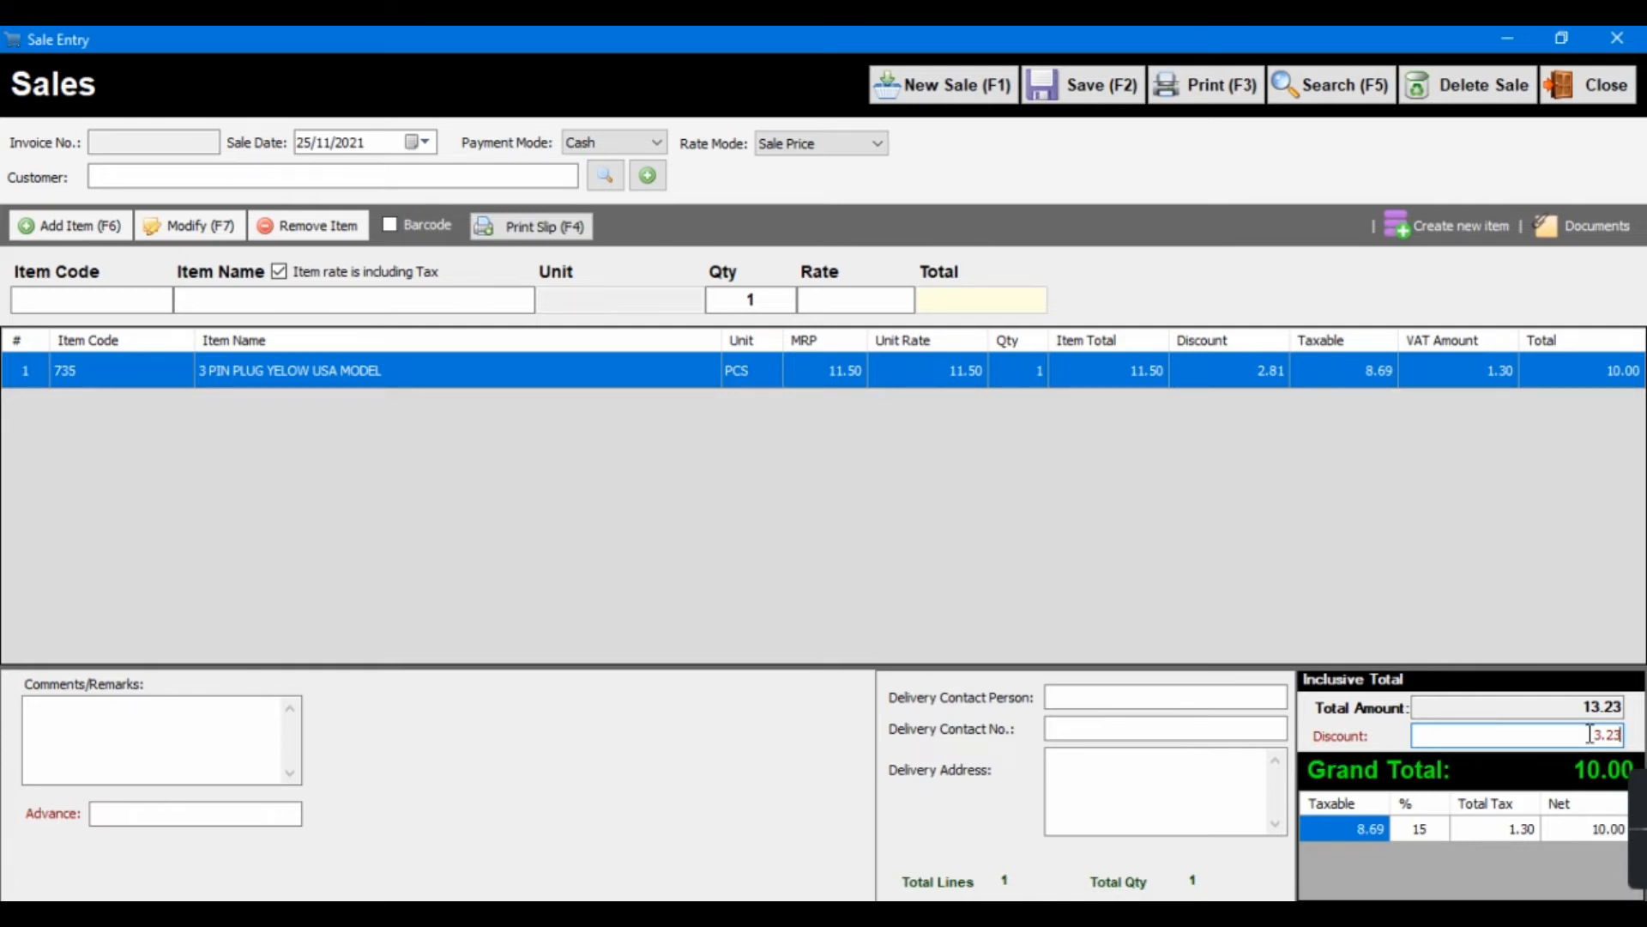
Enter an advance of 5 and change the sale's payment mode to Credit.
left_click(1208, 695)
left_click(1177, 783)
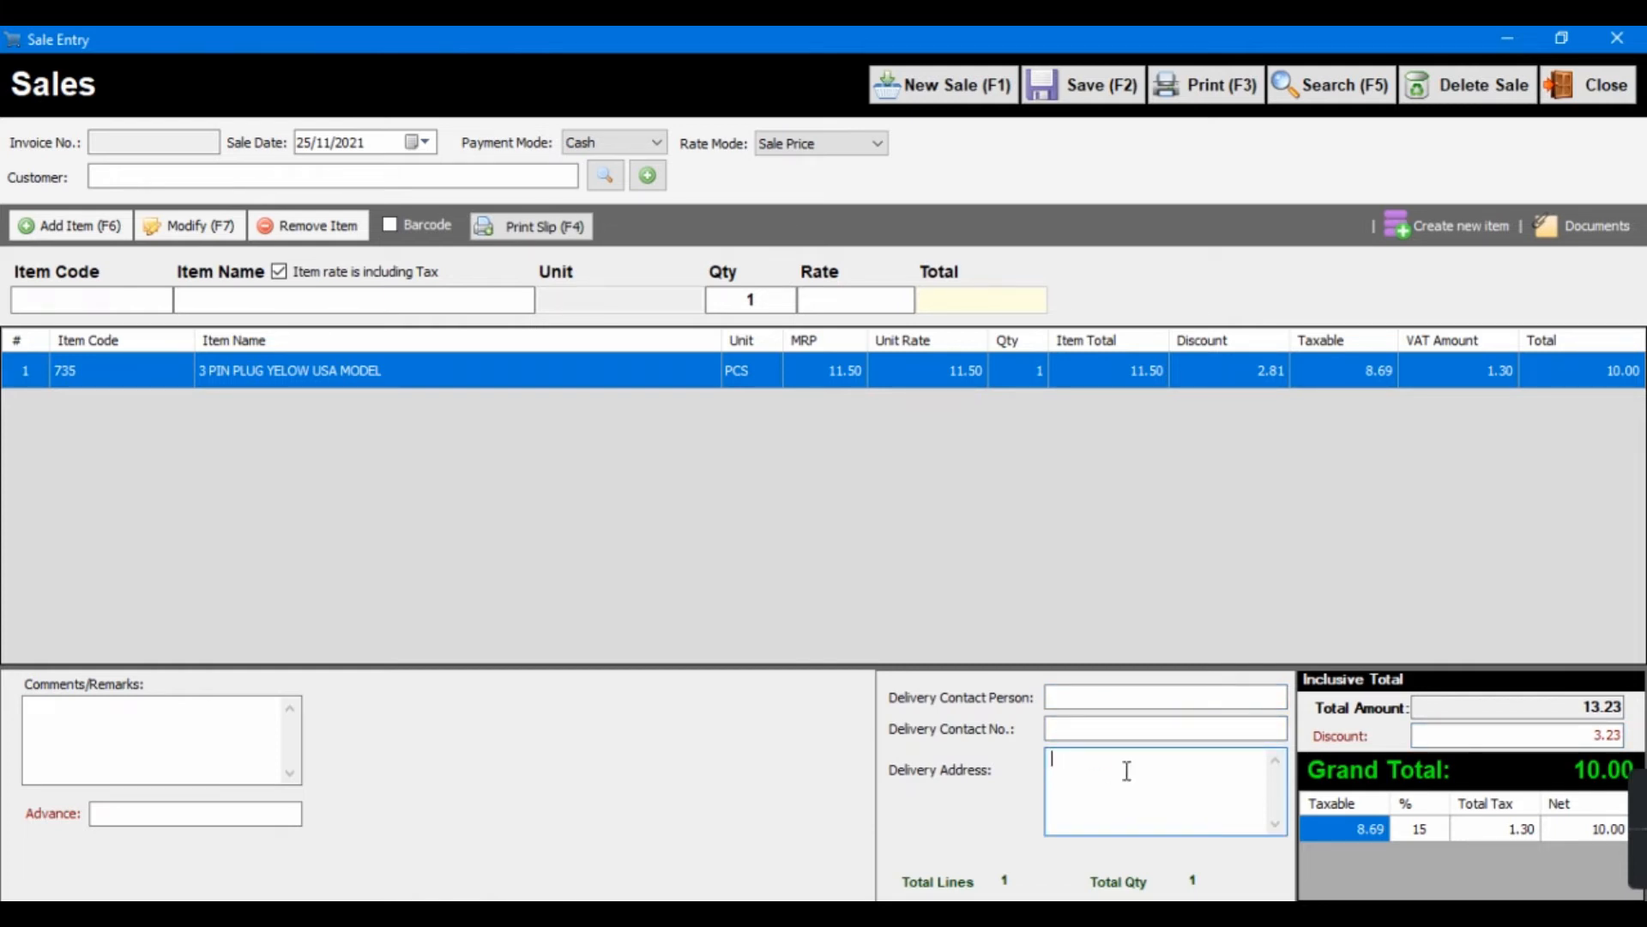
left_click(157, 752)
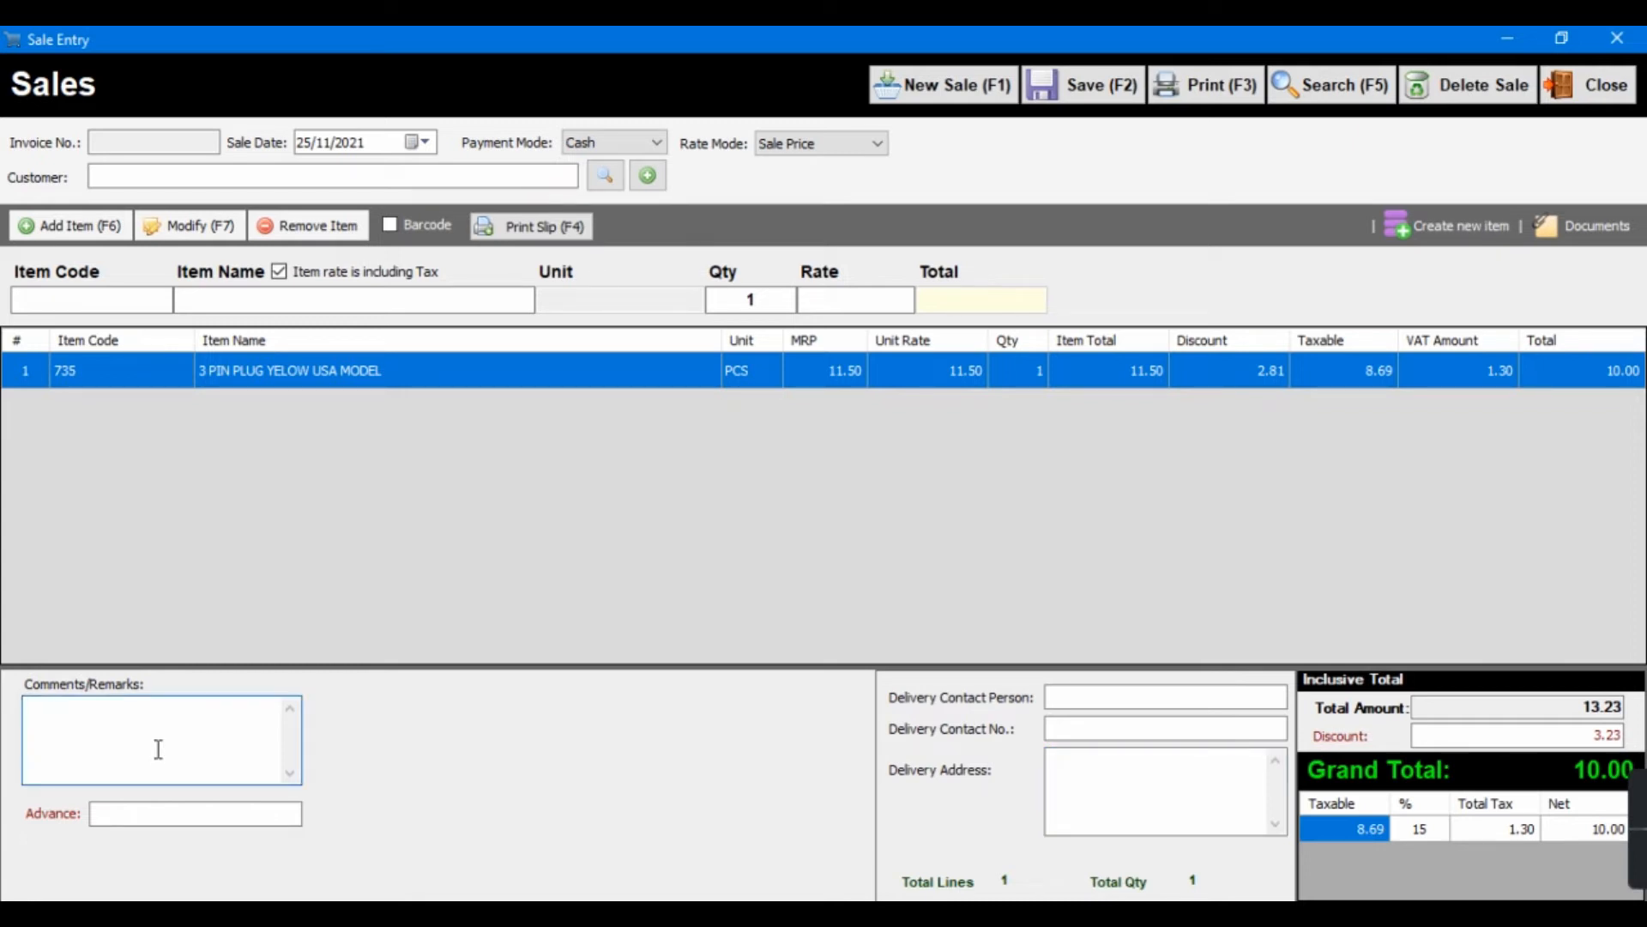
left_click(180, 811)
type("5")
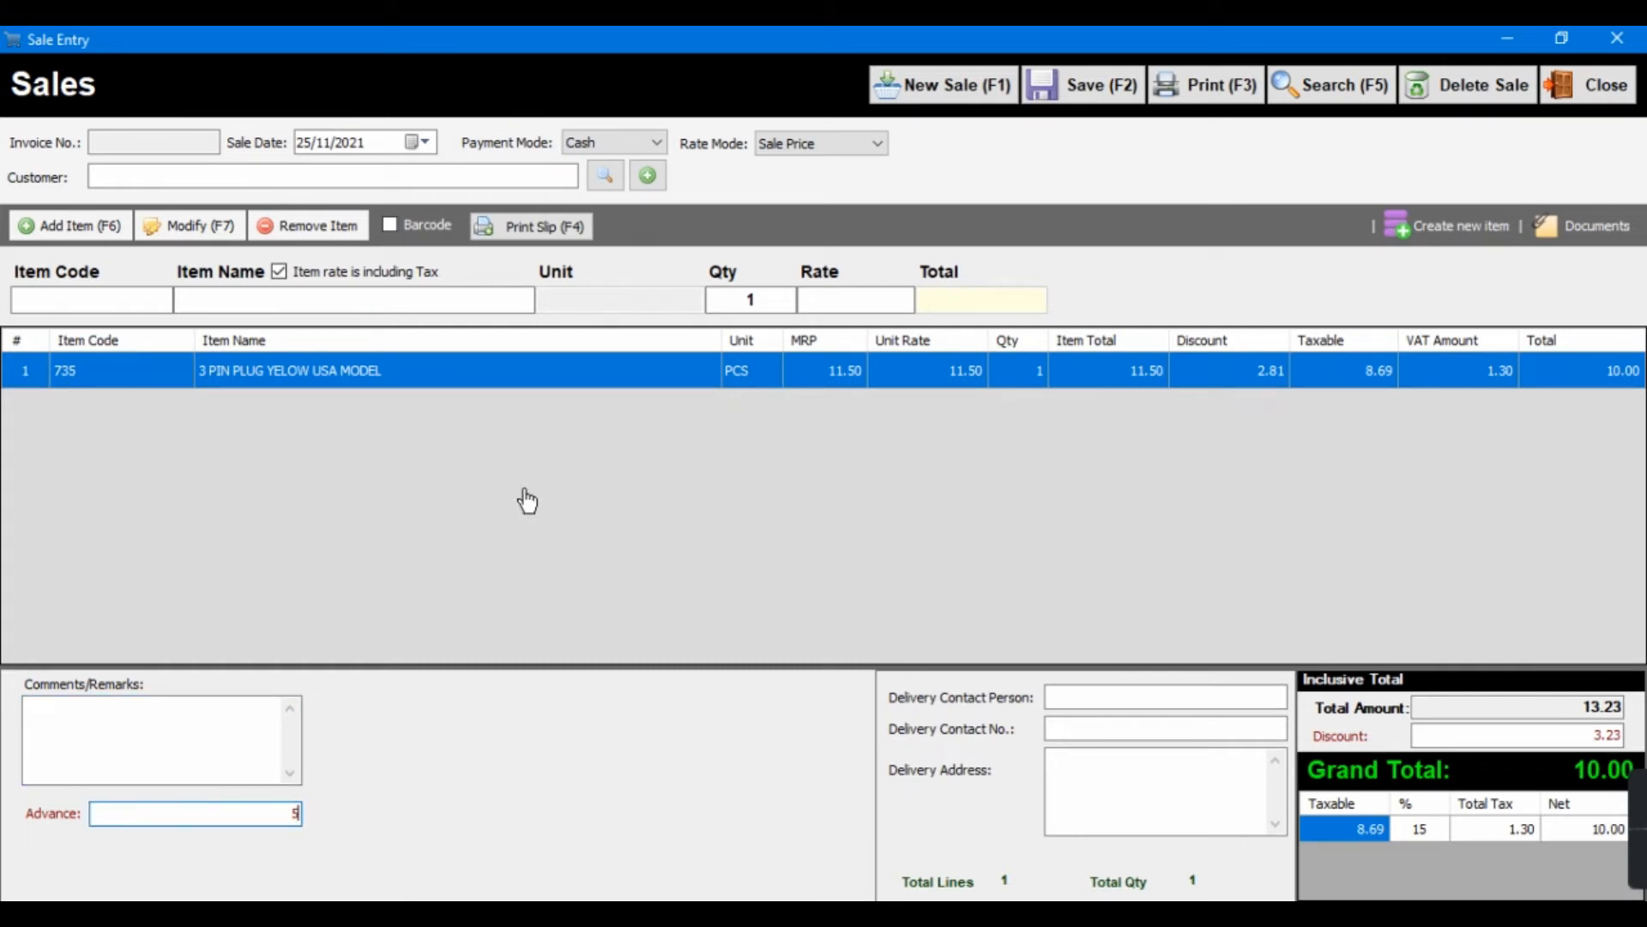
left_click(610, 144)
left_click(600, 161)
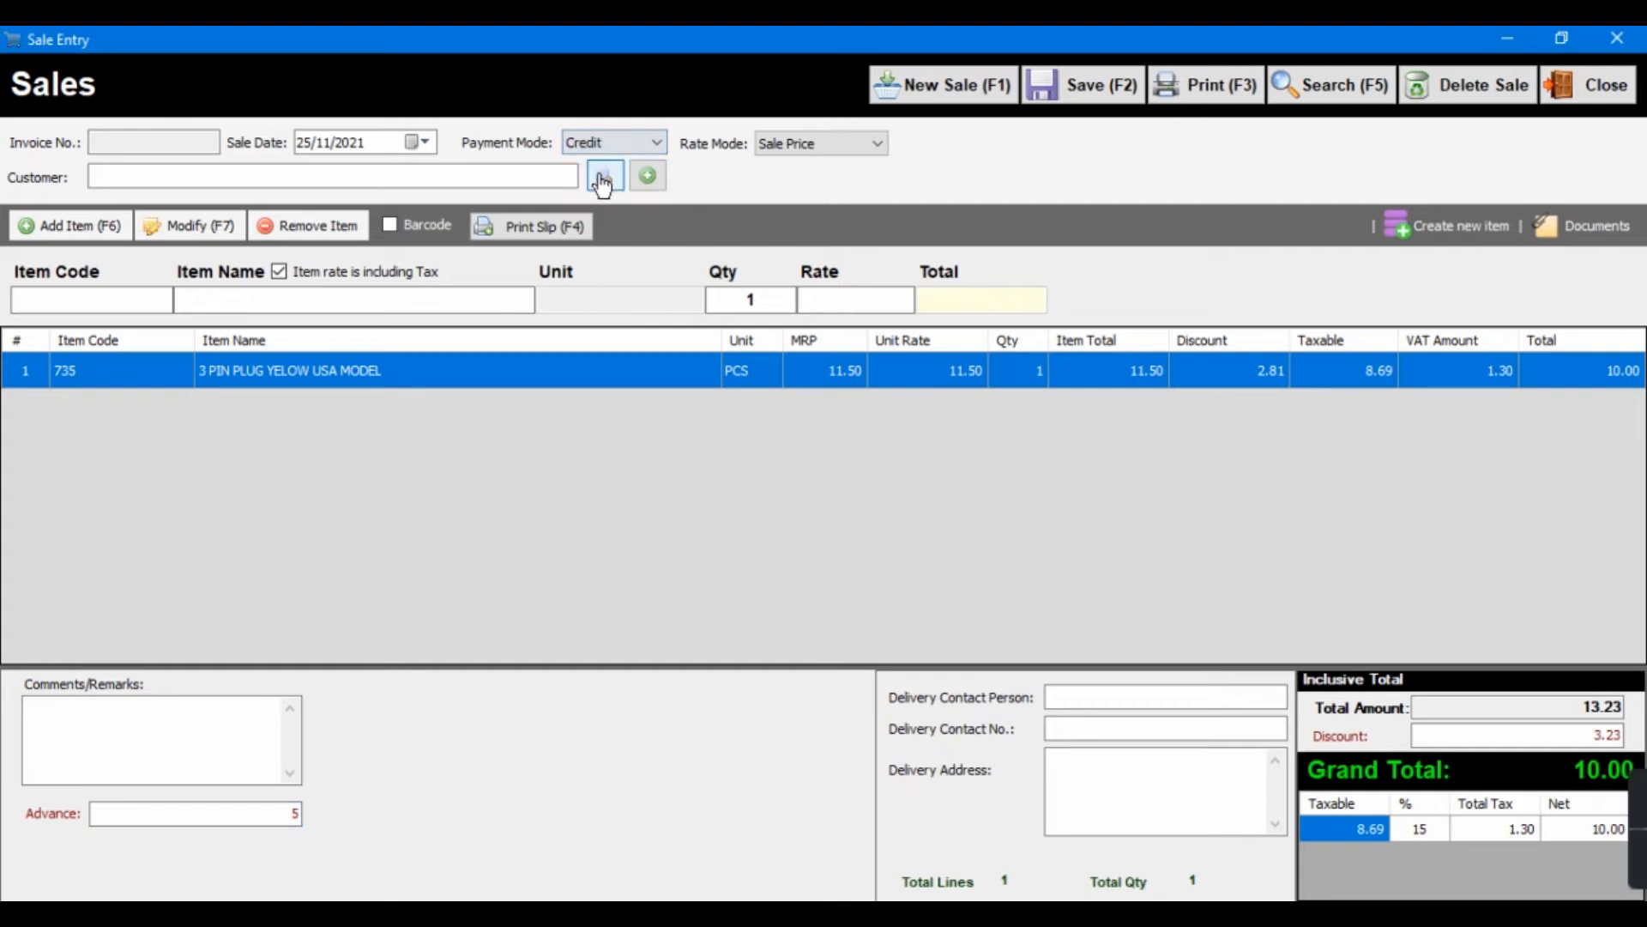
View the form for creating a new item from within the sale, and close it without adding anything.
left_click(274, 813)
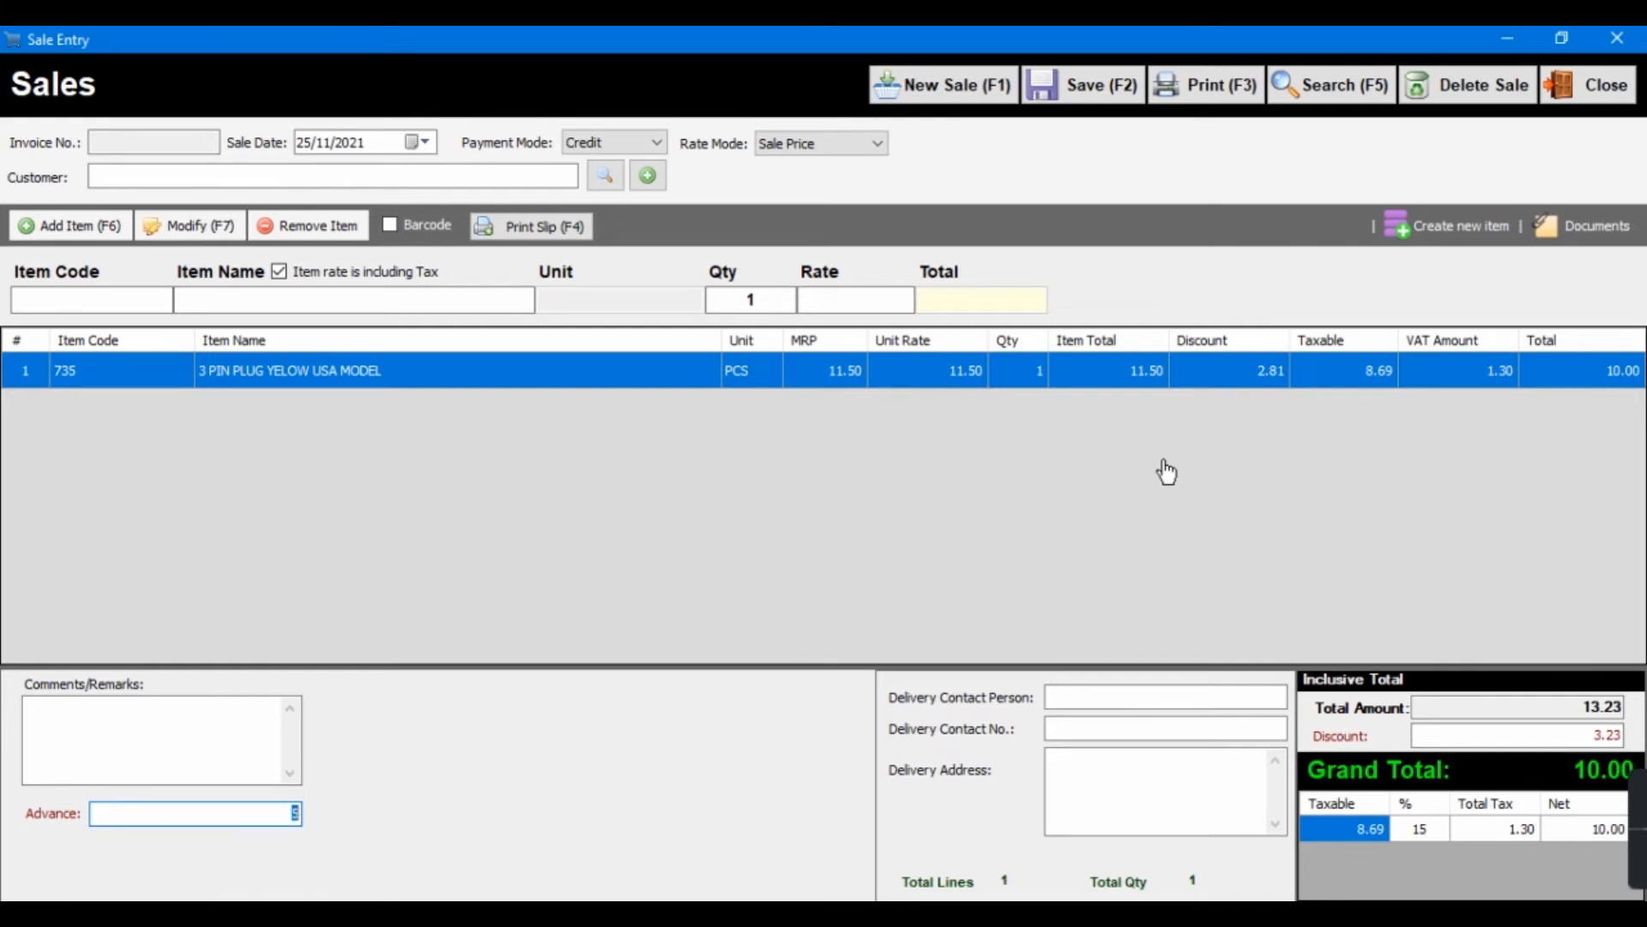
left_click(1470, 228)
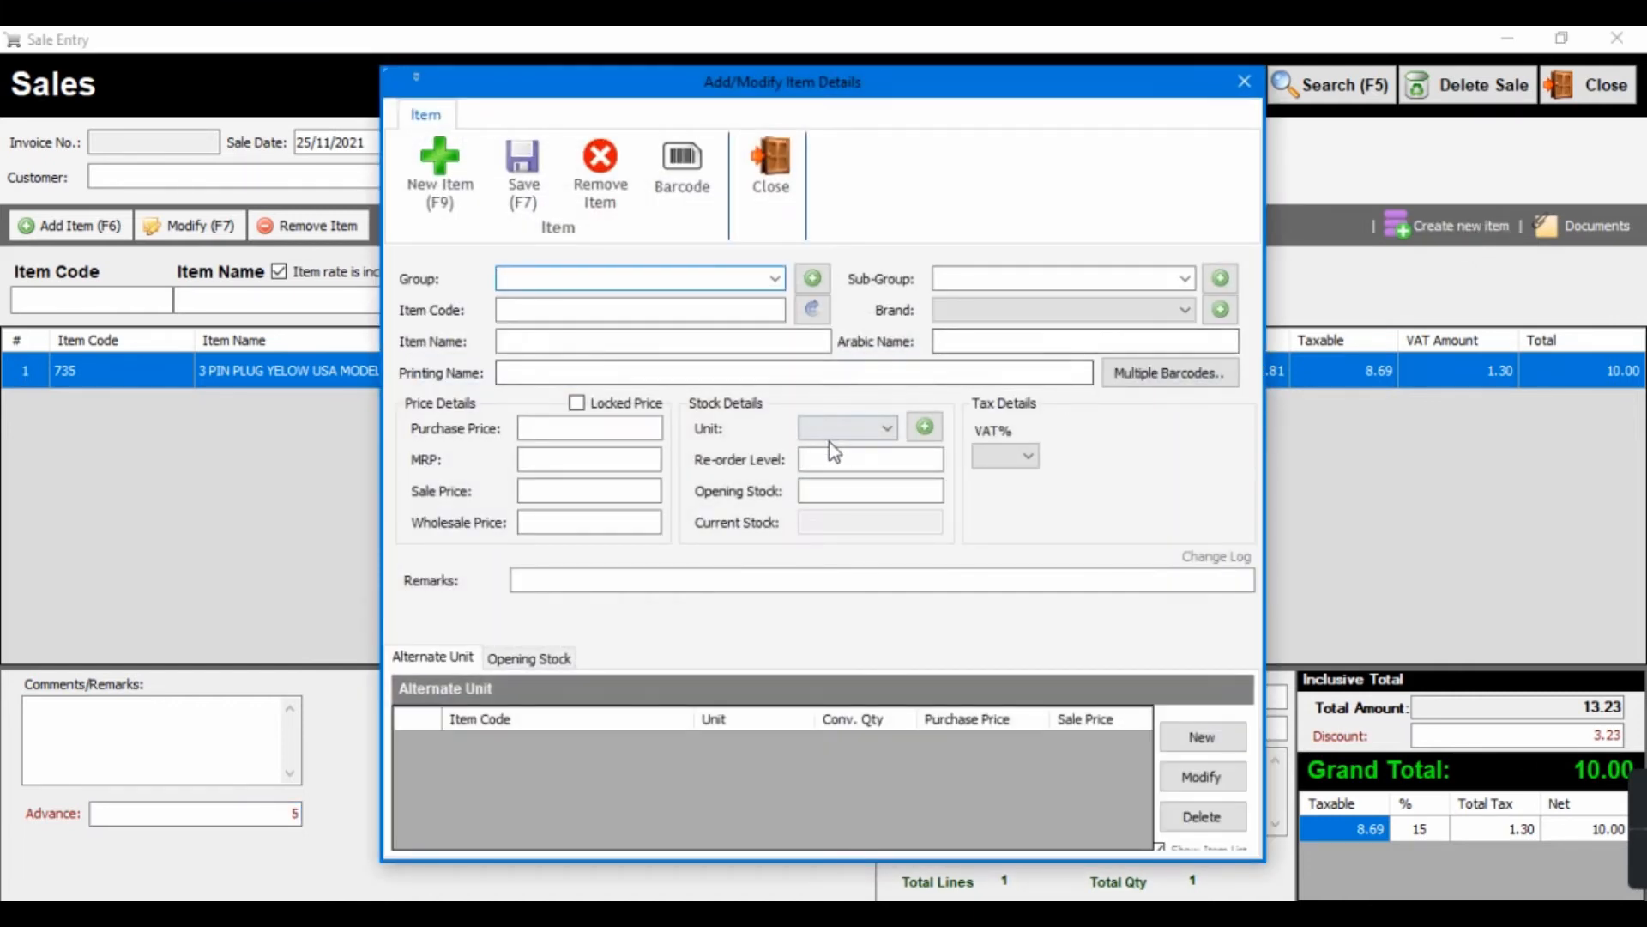
left_click(1244, 82)
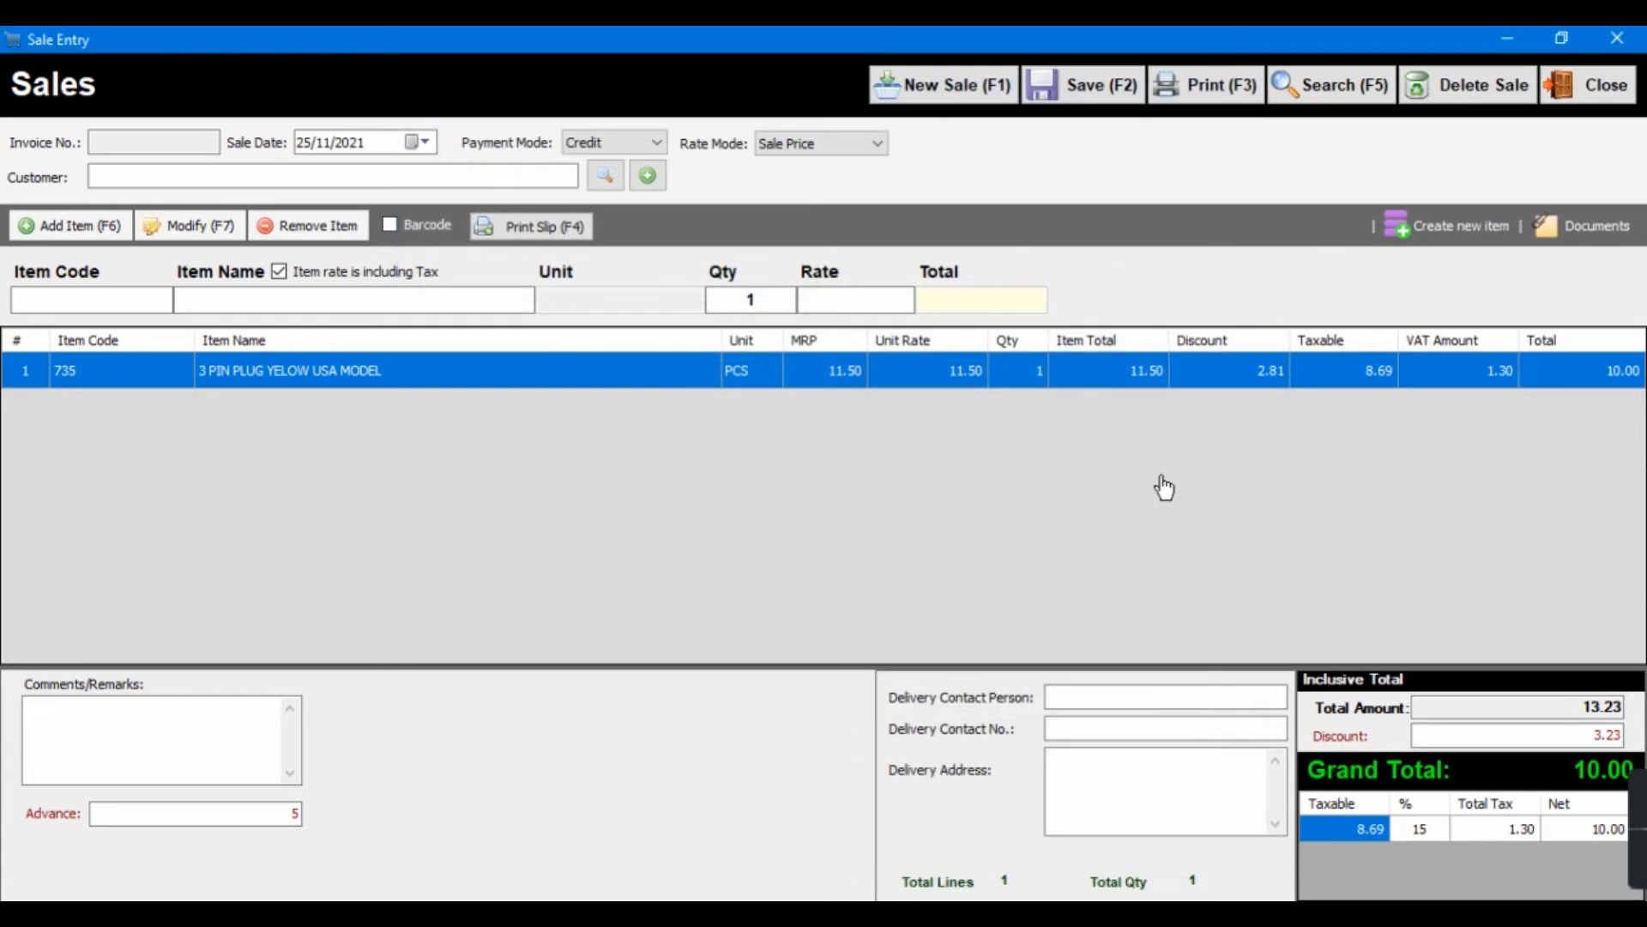
Assign KENAAZ UNITED CONSTRUCTION COMPANY as the customer of the credit sale.
left_click(1086, 86)
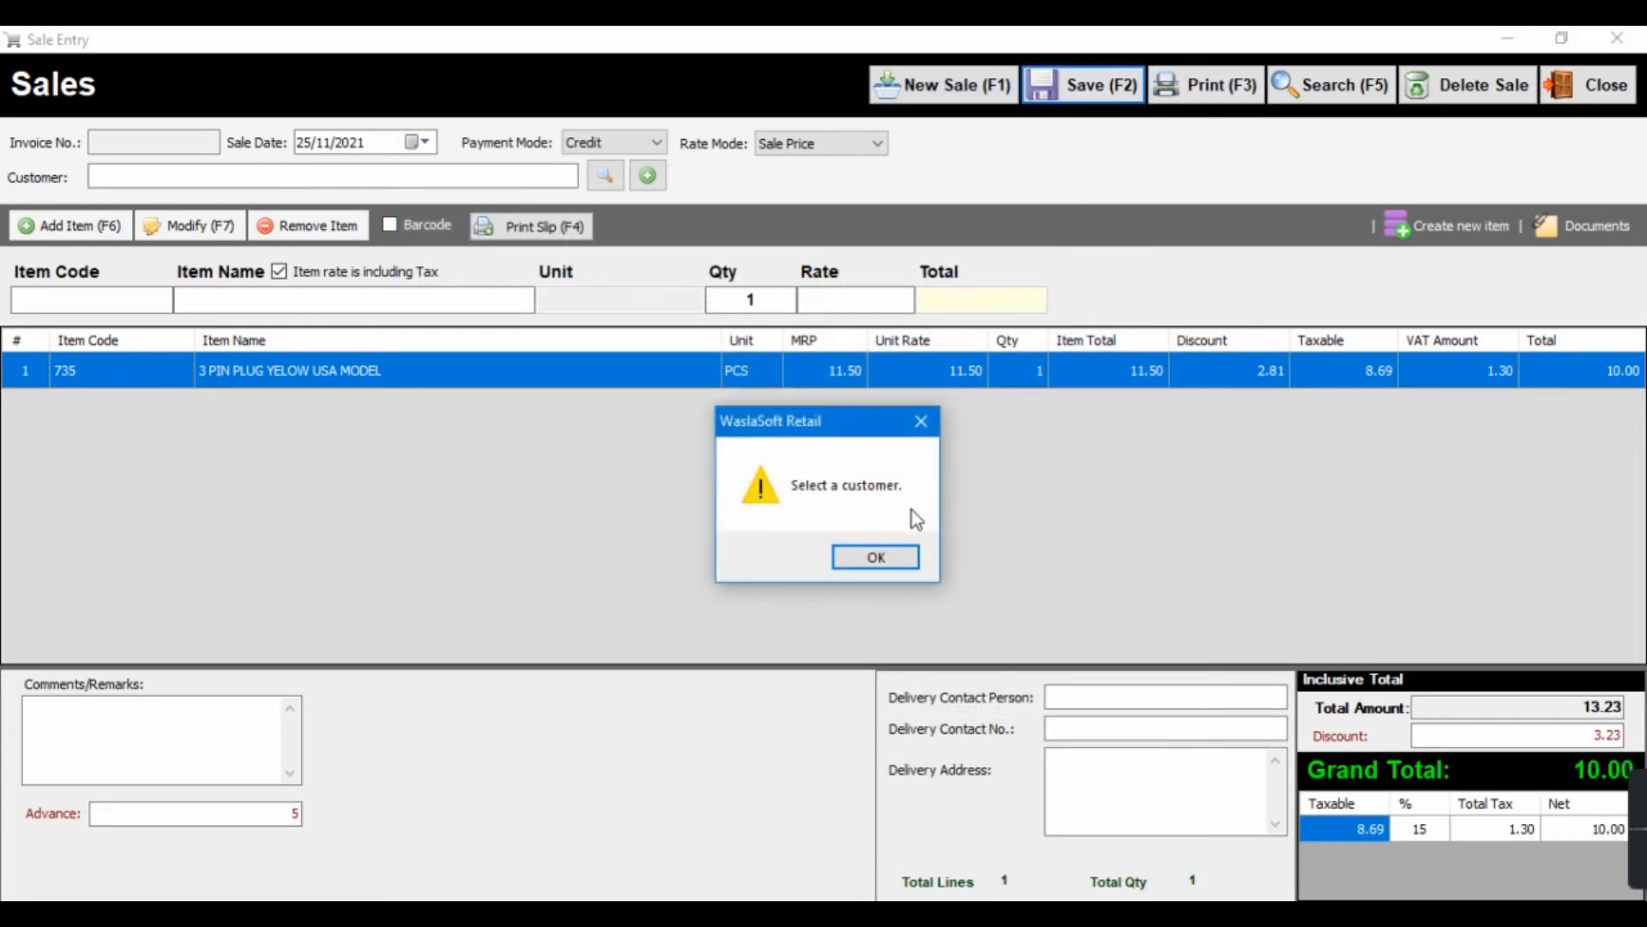
left_click(894, 568)
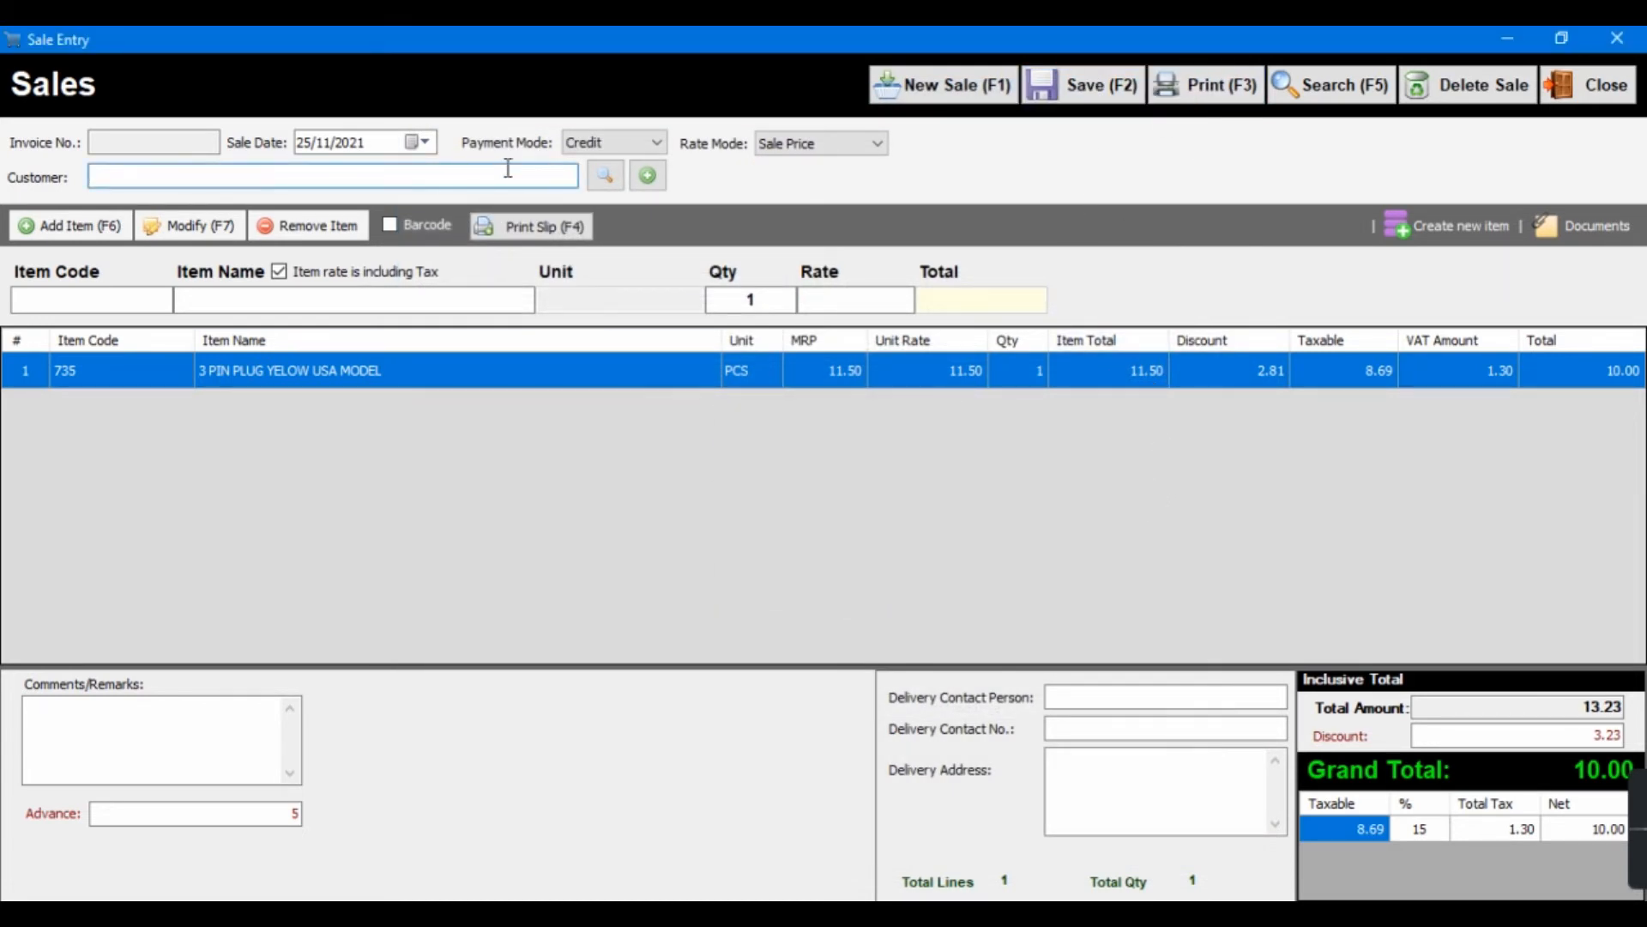
left_click(508, 168)
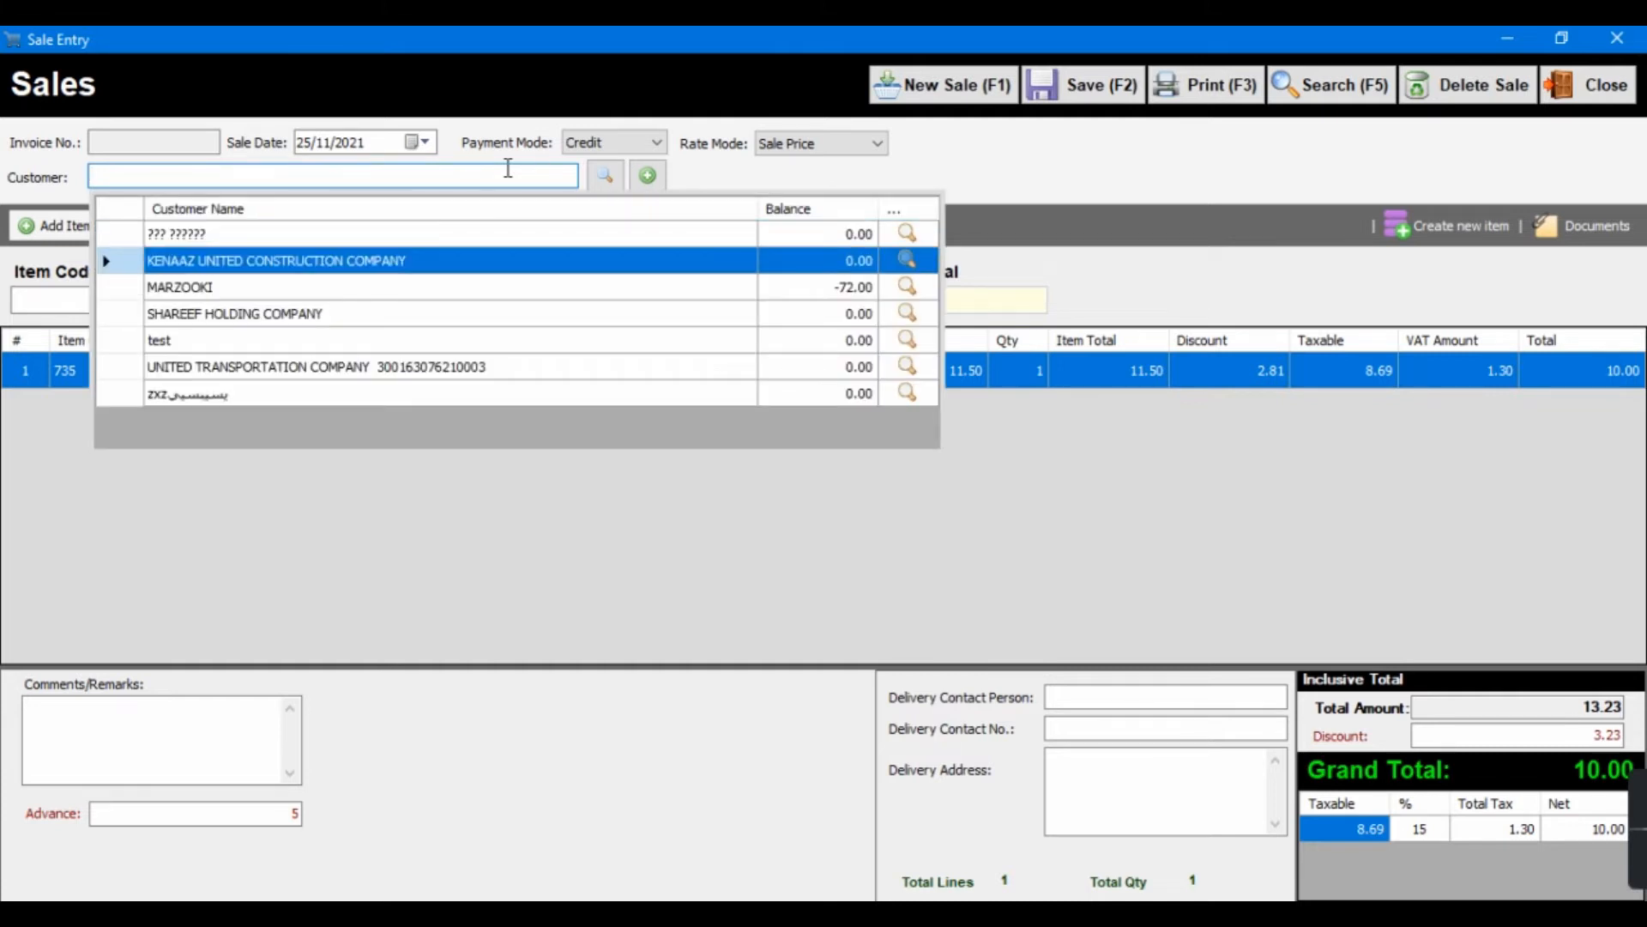
key("Return")
Save the credit sale and generate its printable sales invoice.
left_click(1048, 95)
left_click(783, 556)
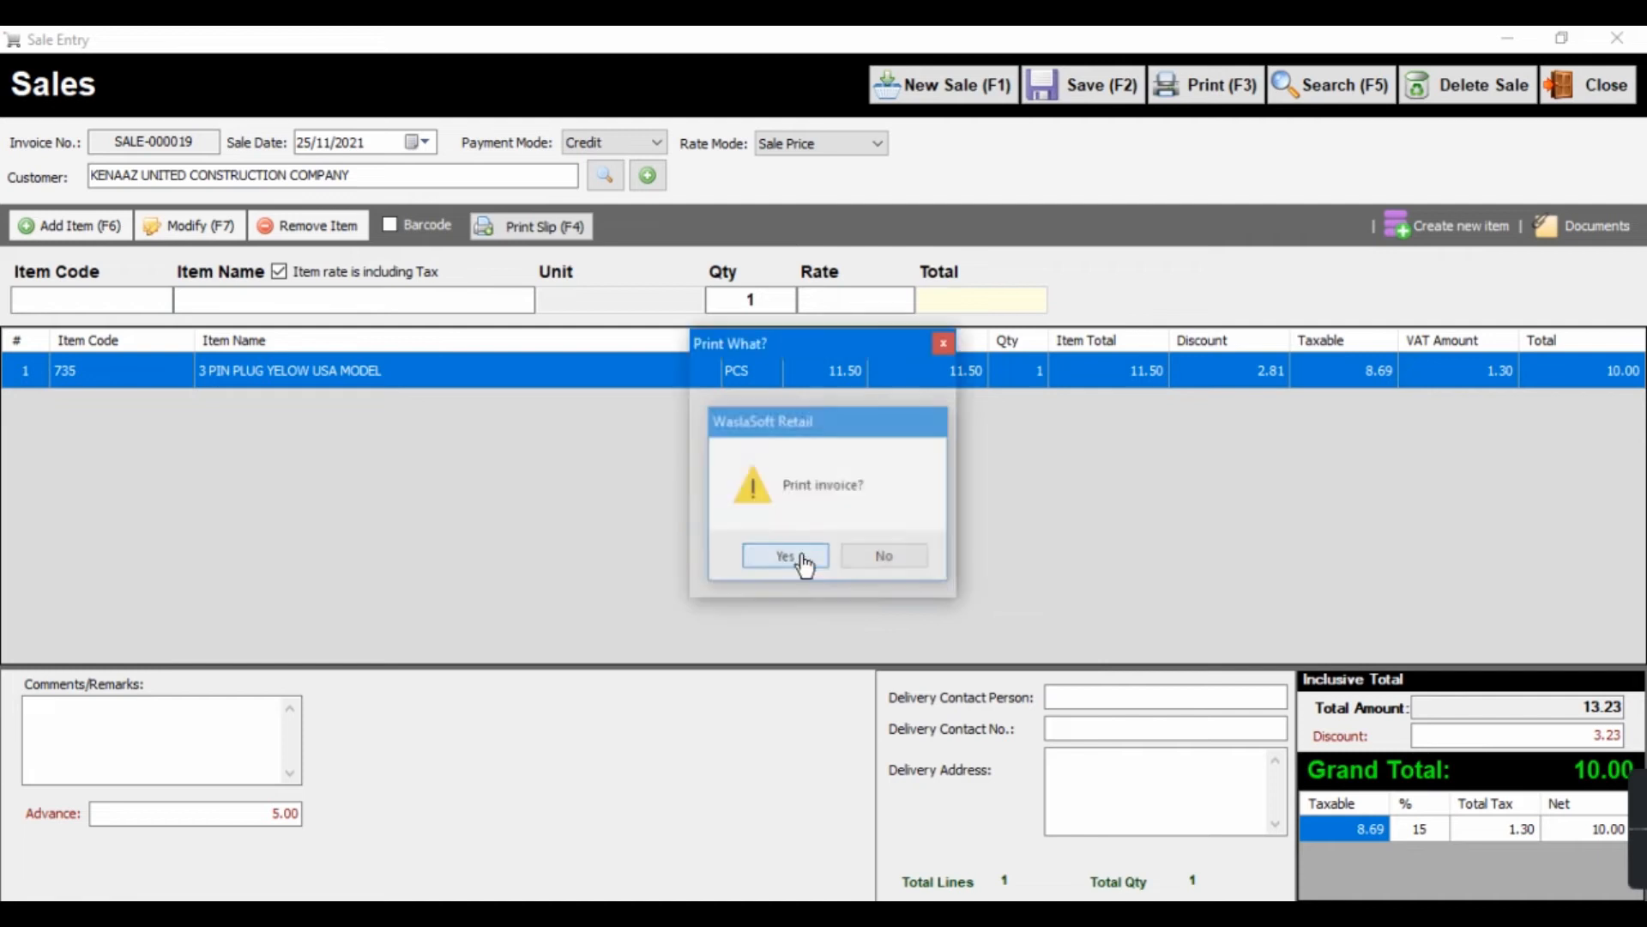
left_click(850, 432)
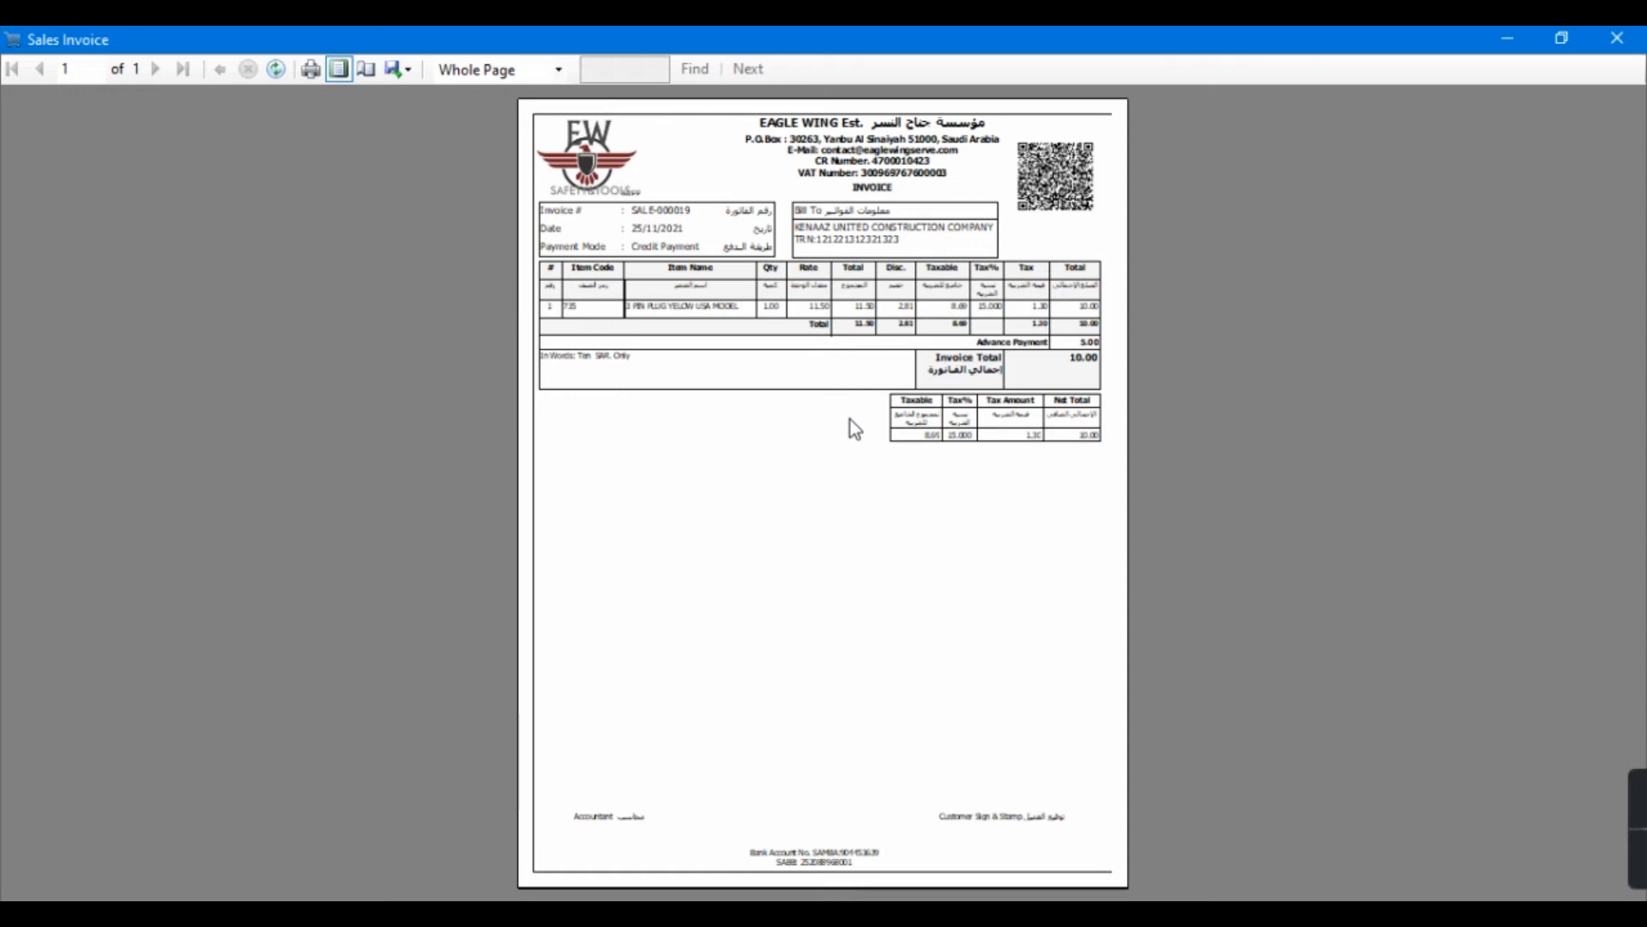
Enlarge the invoice preview to 150% and examine the customer, item line, discount, advance payment and tax details.
left_click(557, 70)
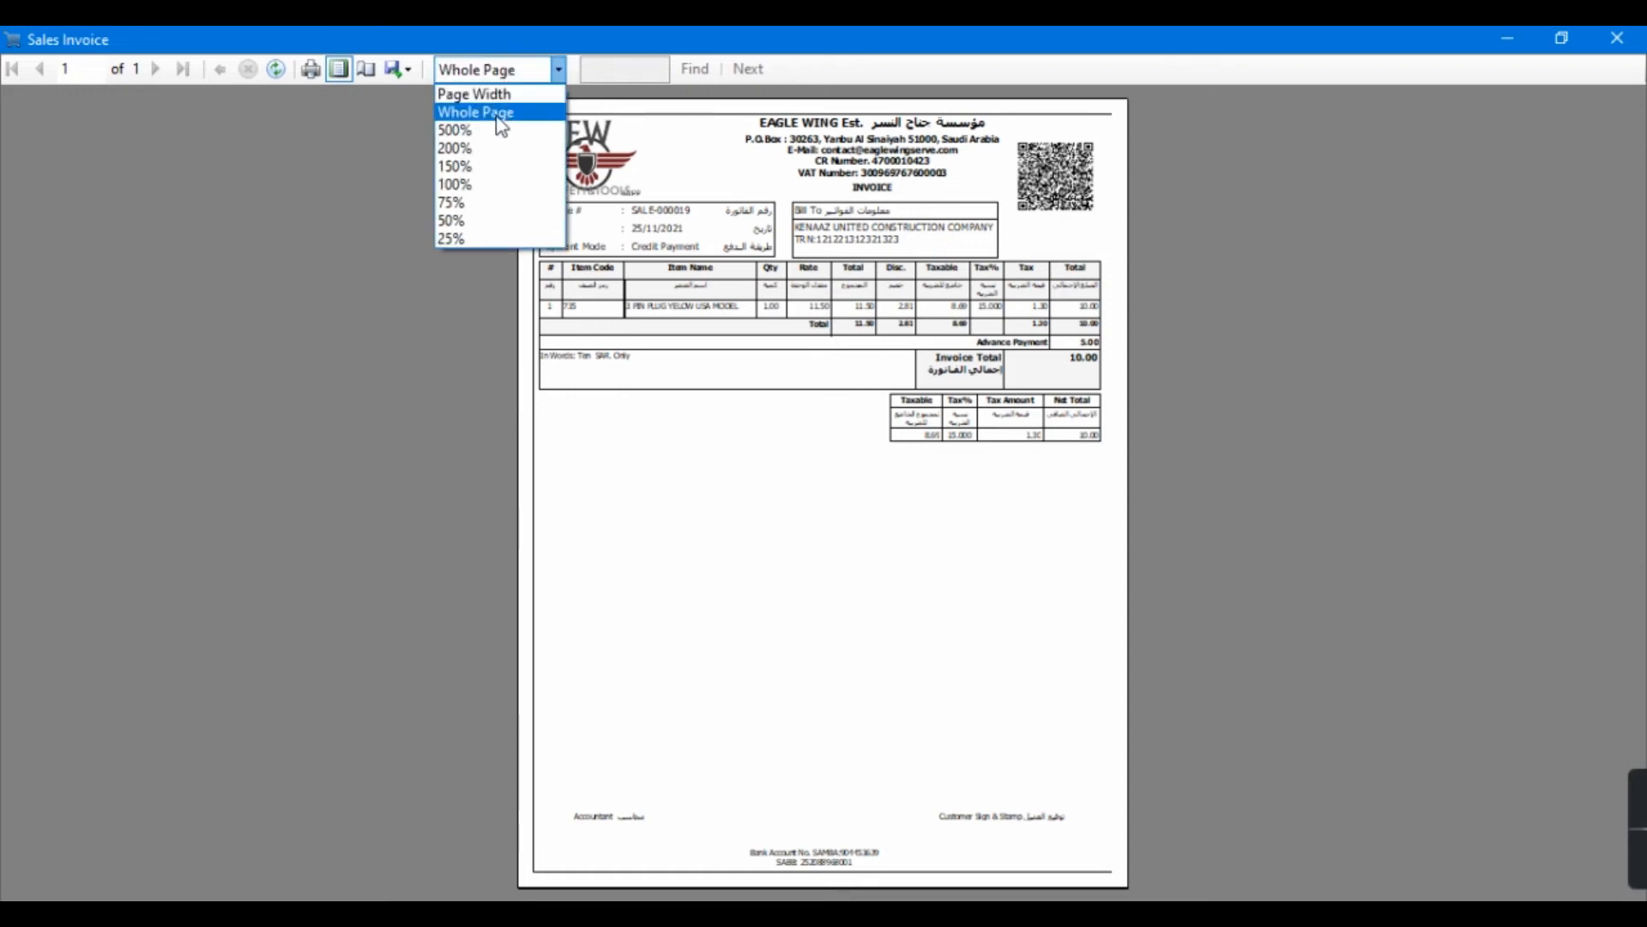
left_click(488, 168)
left_click_drag(1639, 360, 1637, 401)
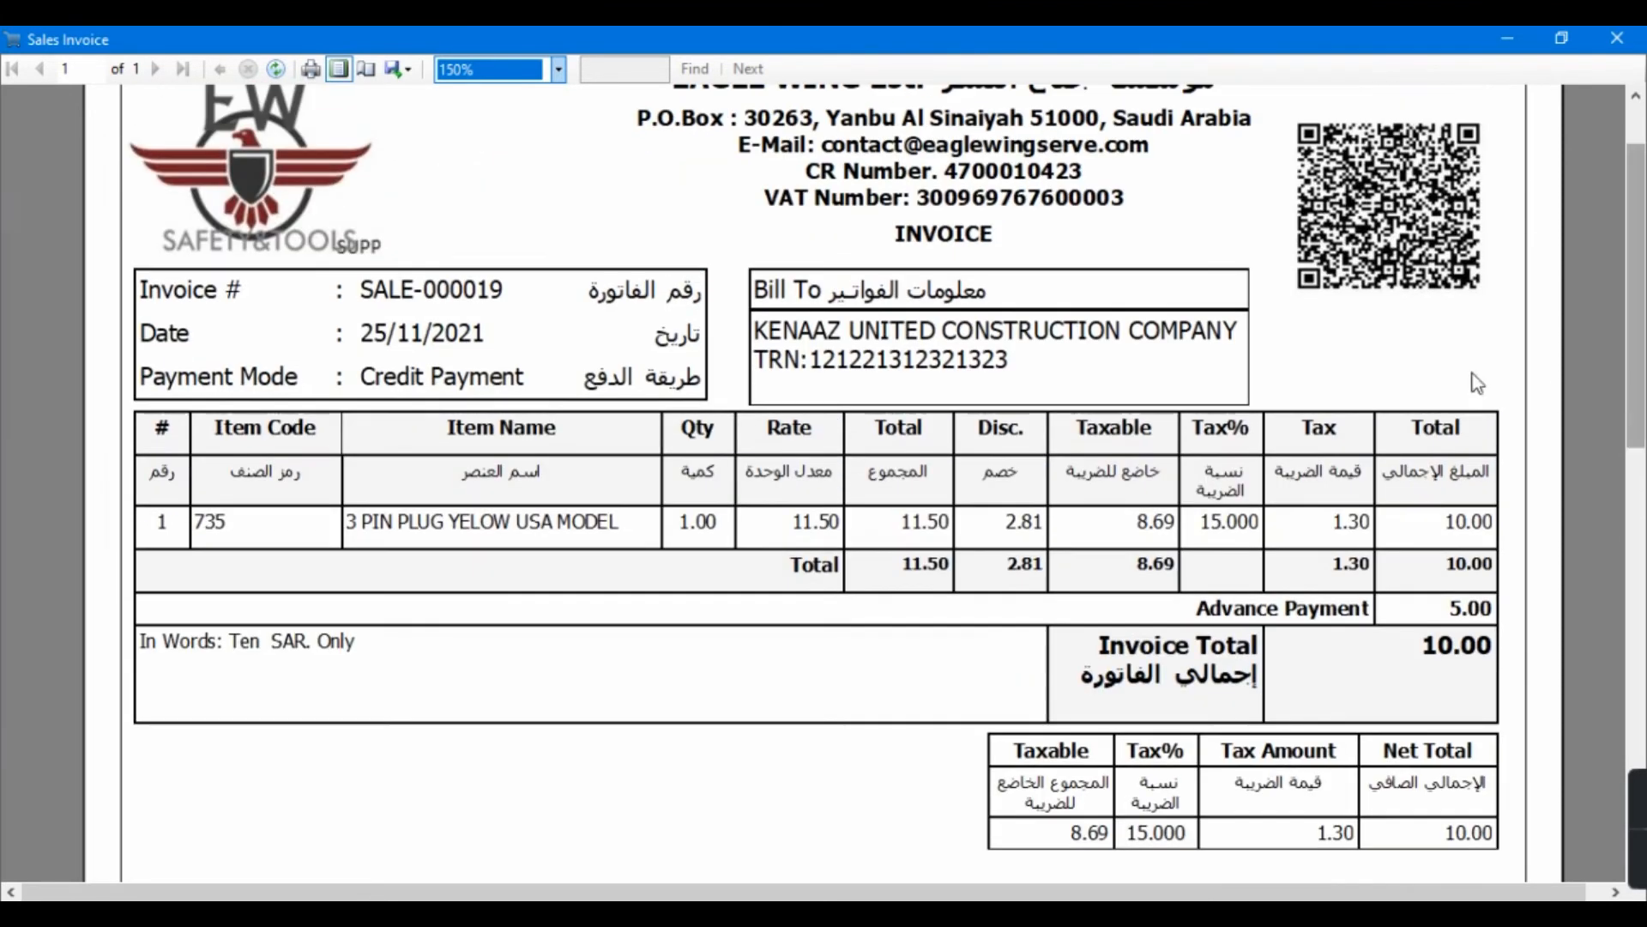
left_click(931, 343)
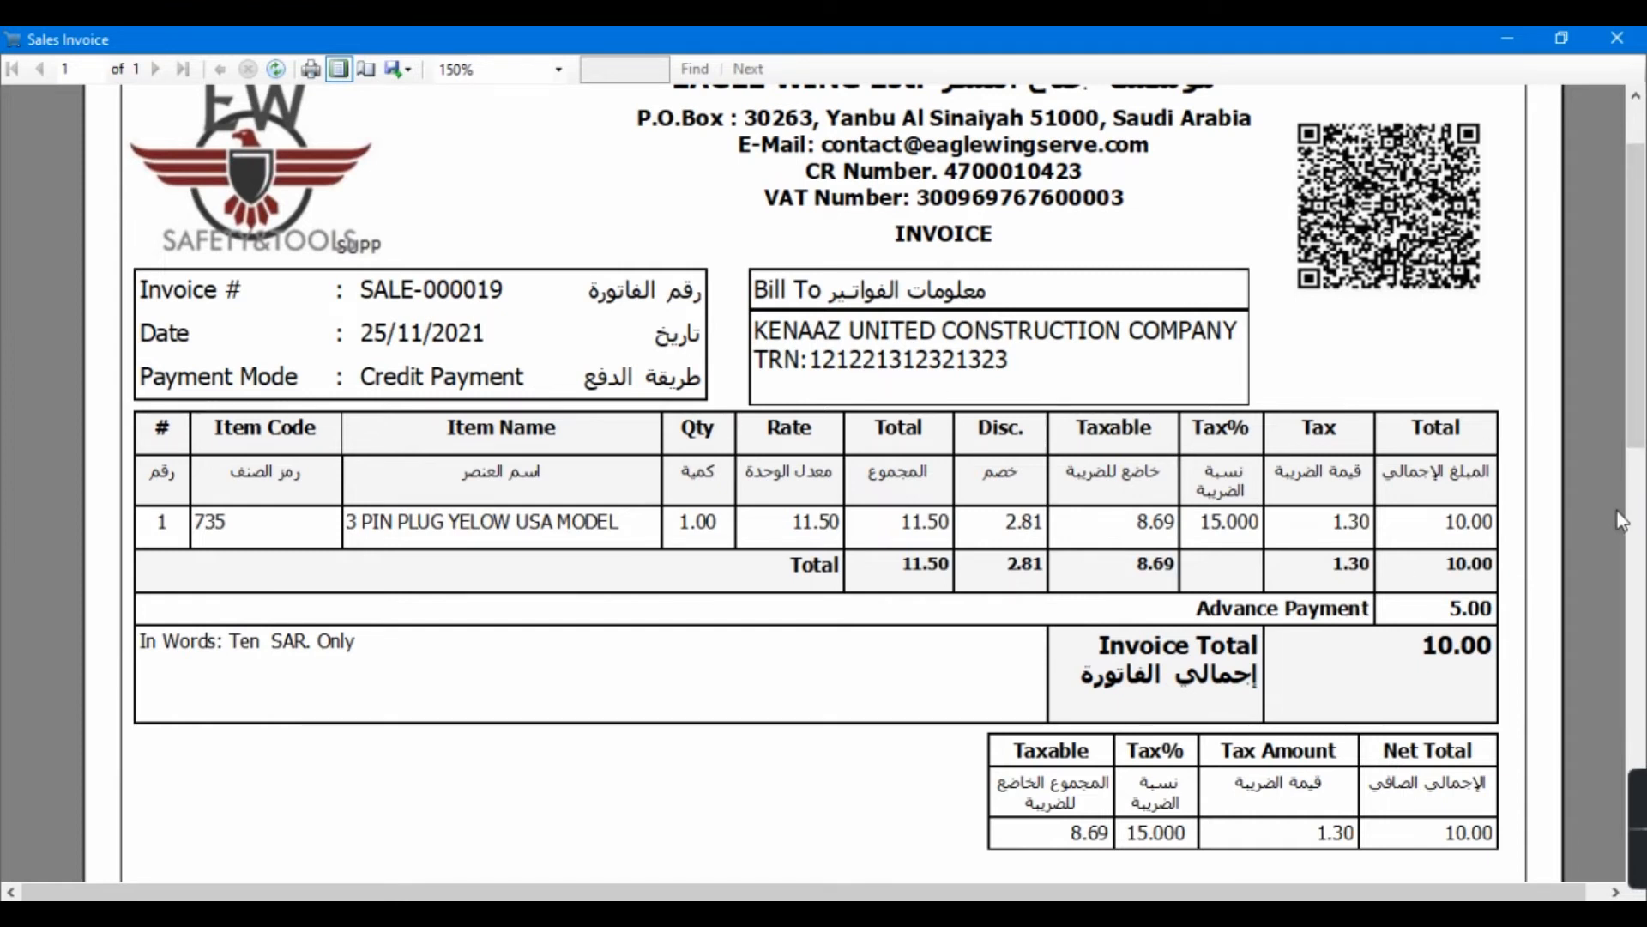
Check the header of the enlarged sales invoice and close the invoice preview.
left_click_drag(1637, 438, 1634, 343)
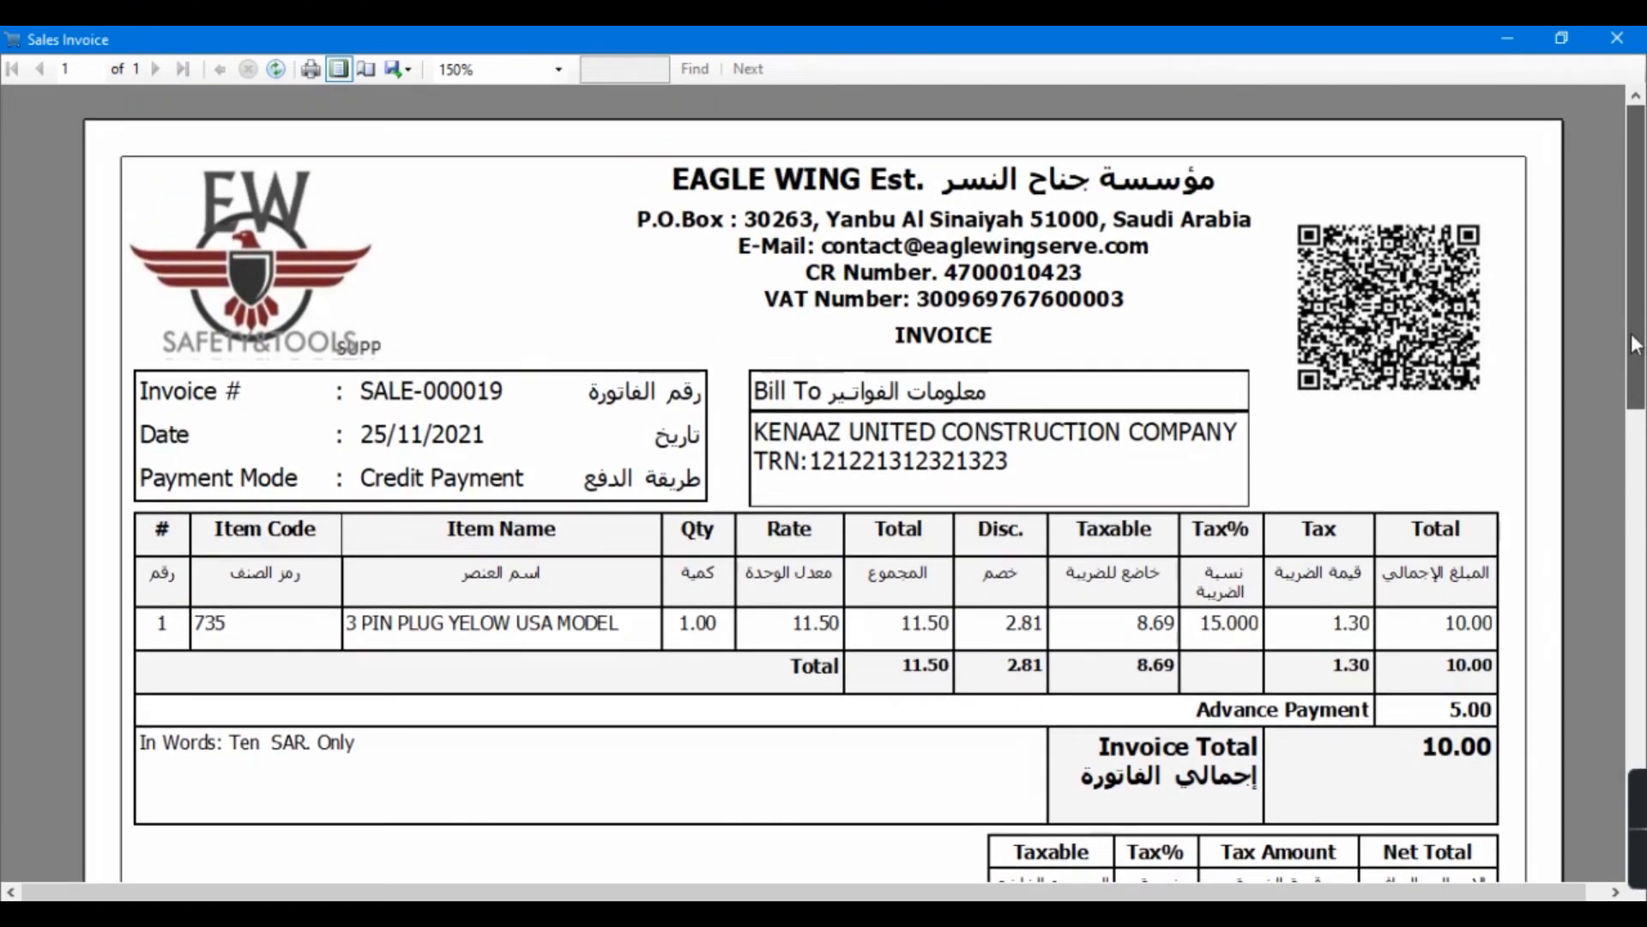
left_click(1617, 37)
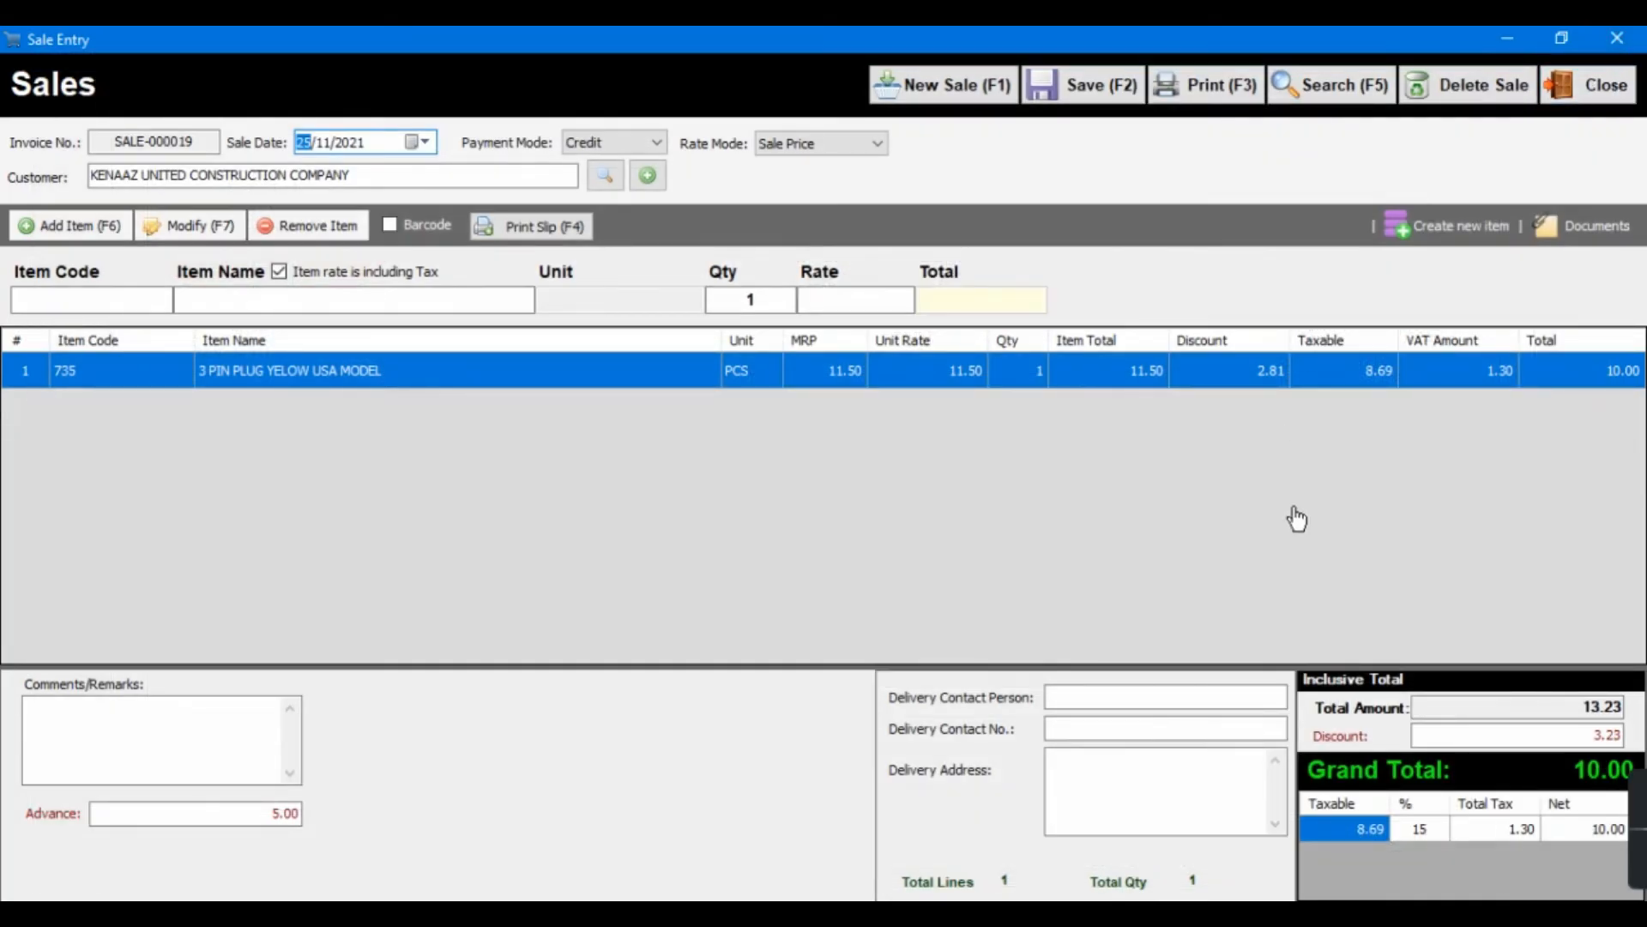
Browse back through the previously saved sales and open sale record 5.
left_click(1355, 107)
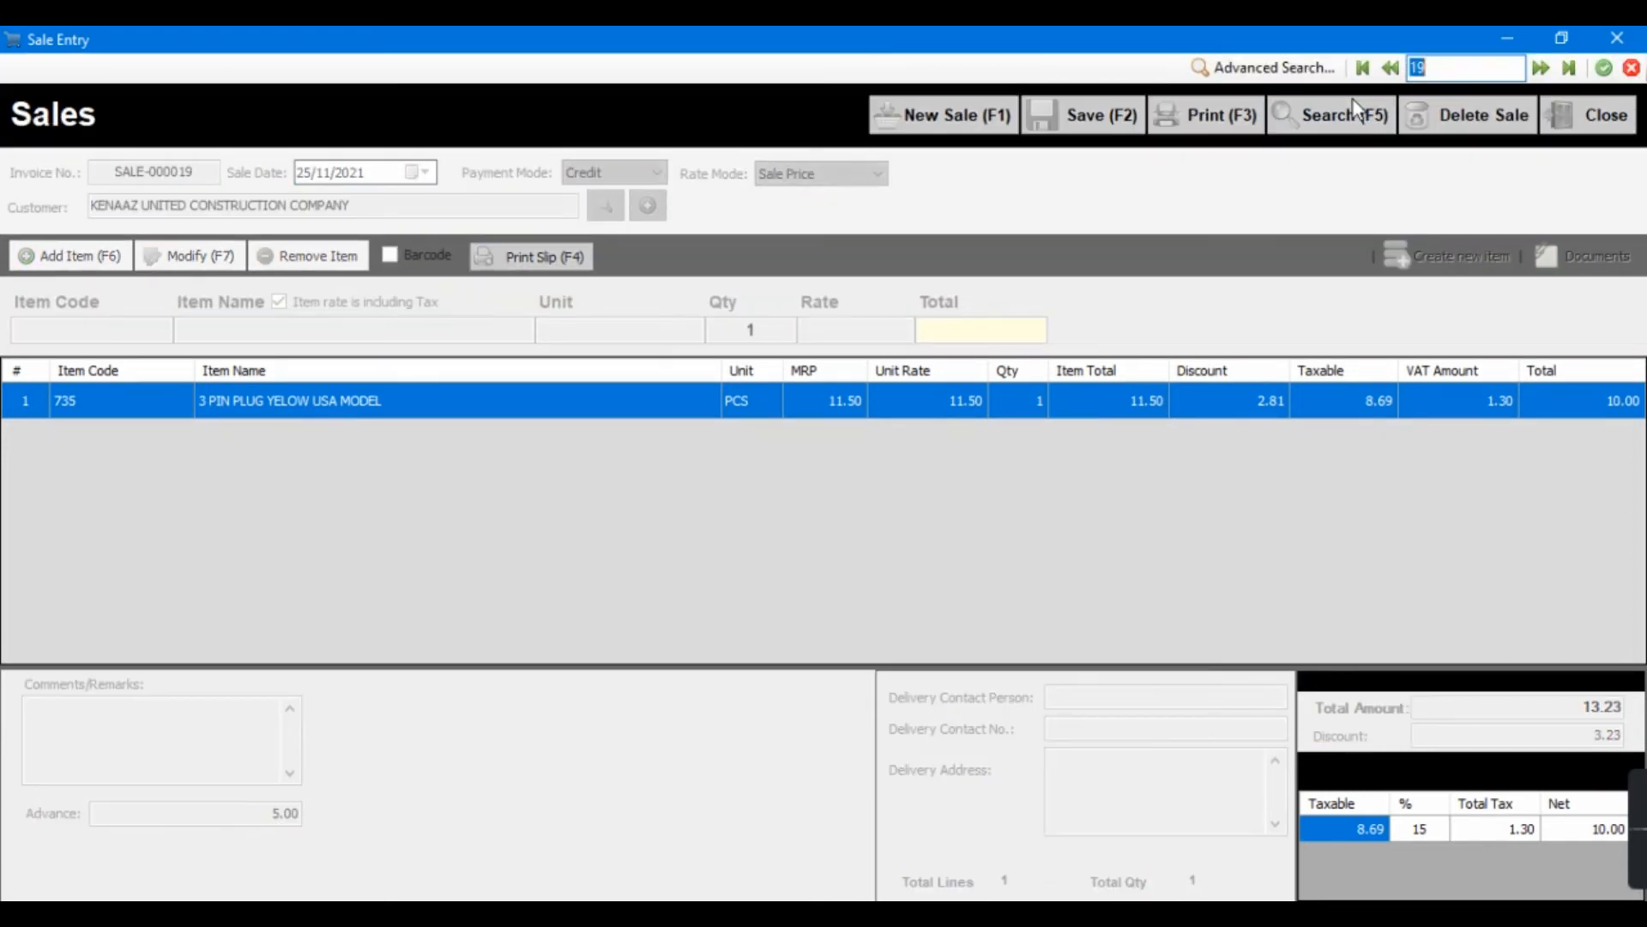
left_click(1391, 73)
left_click(1391, 74)
left_click(1392, 73)
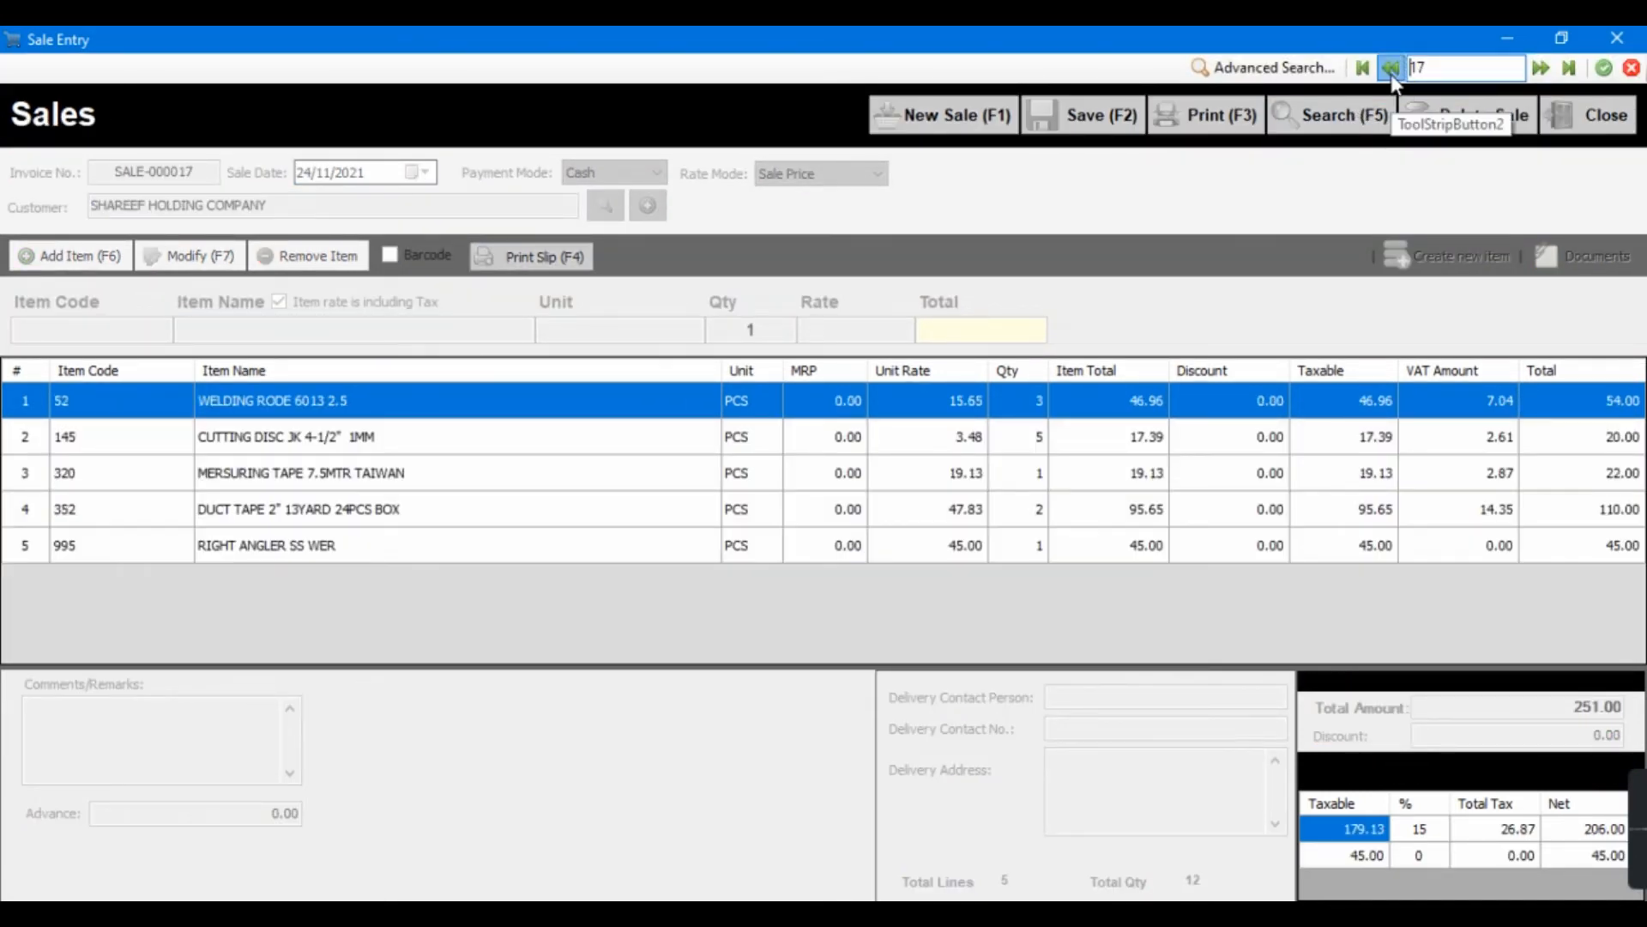
left_click(1391, 74)
left_click(1391, 73)
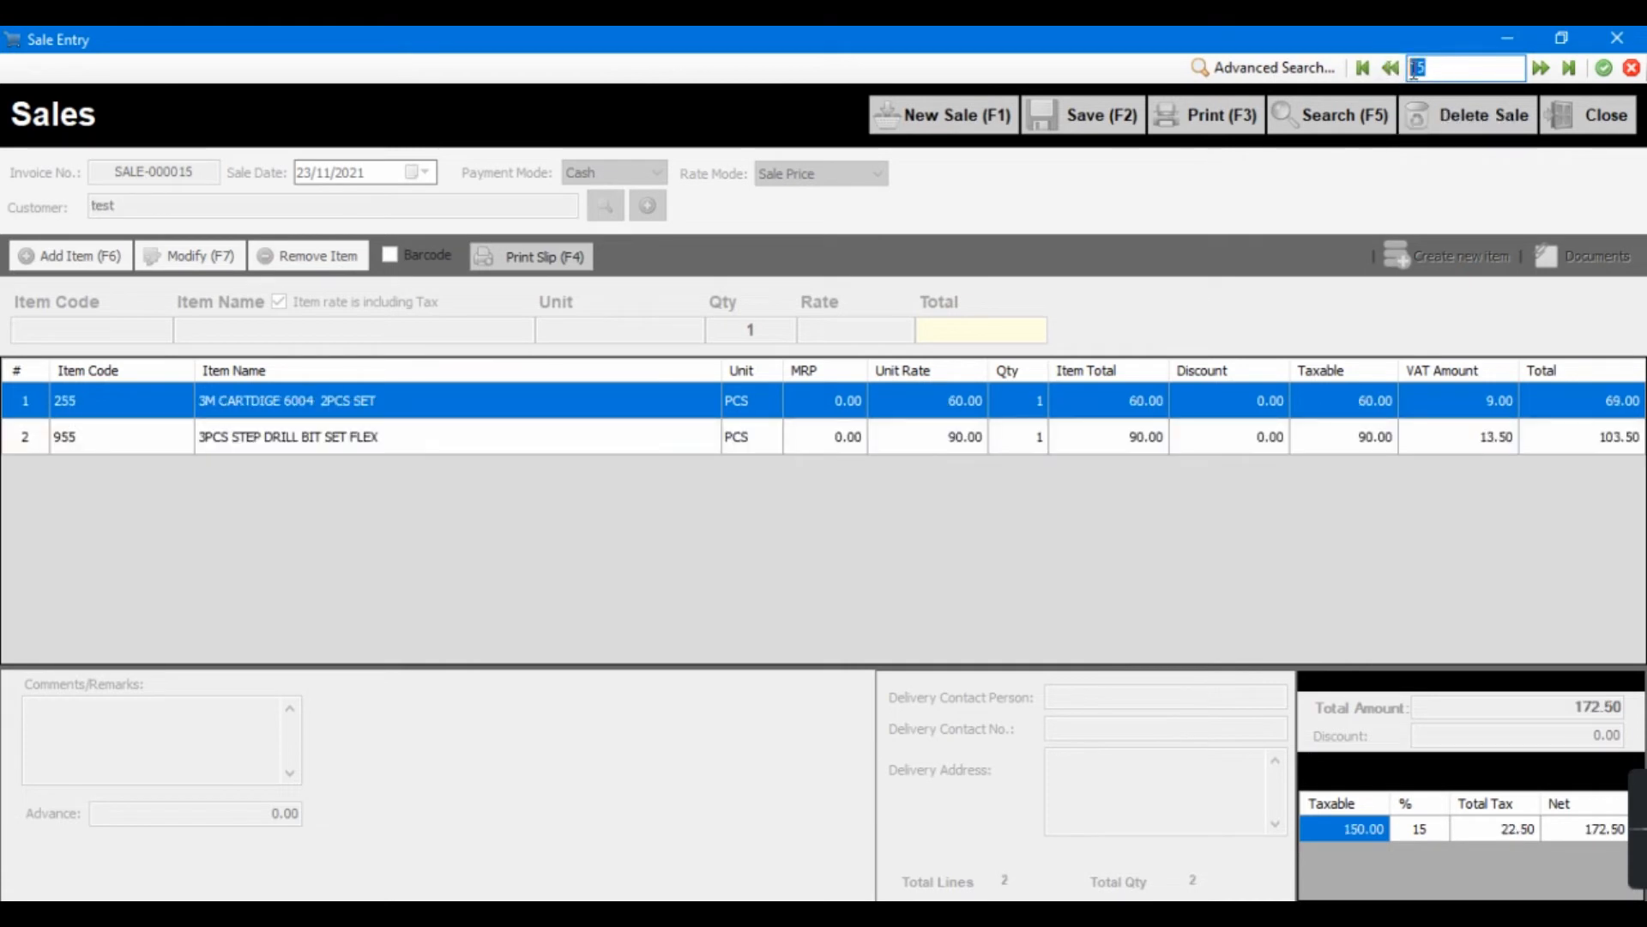
type("5")
key("Return")
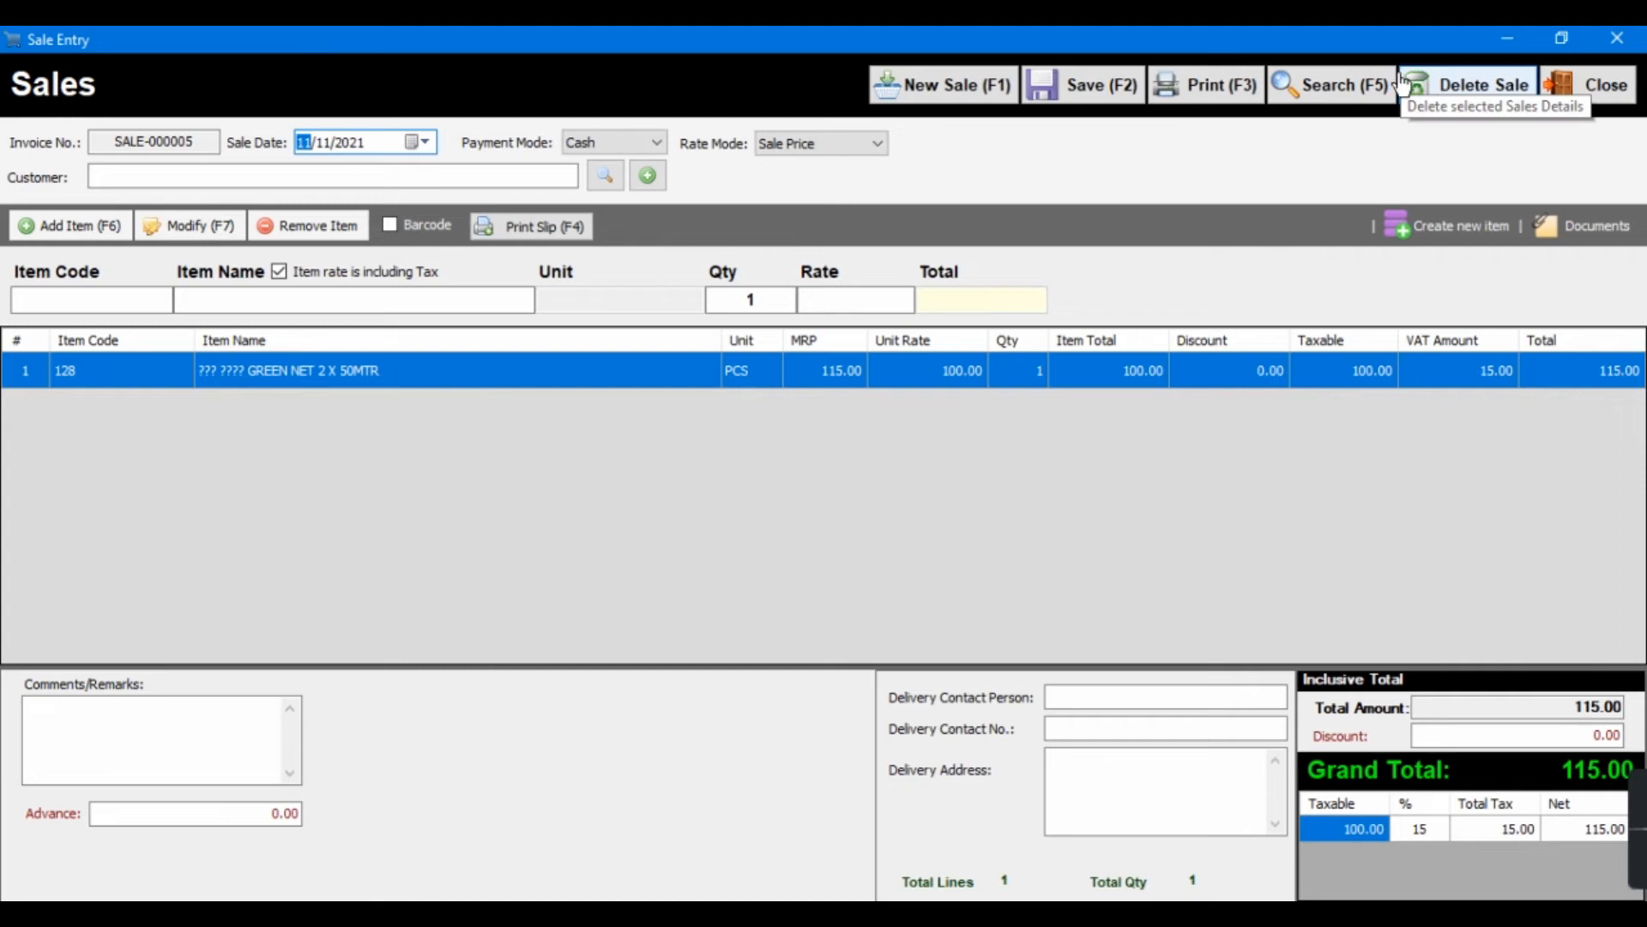
Run an advanced search for sales dated 25/11/2021 and open the KENAAZ UNITED CONSTRUCTION COMPANY credit sale.
left_click(1329, 97)
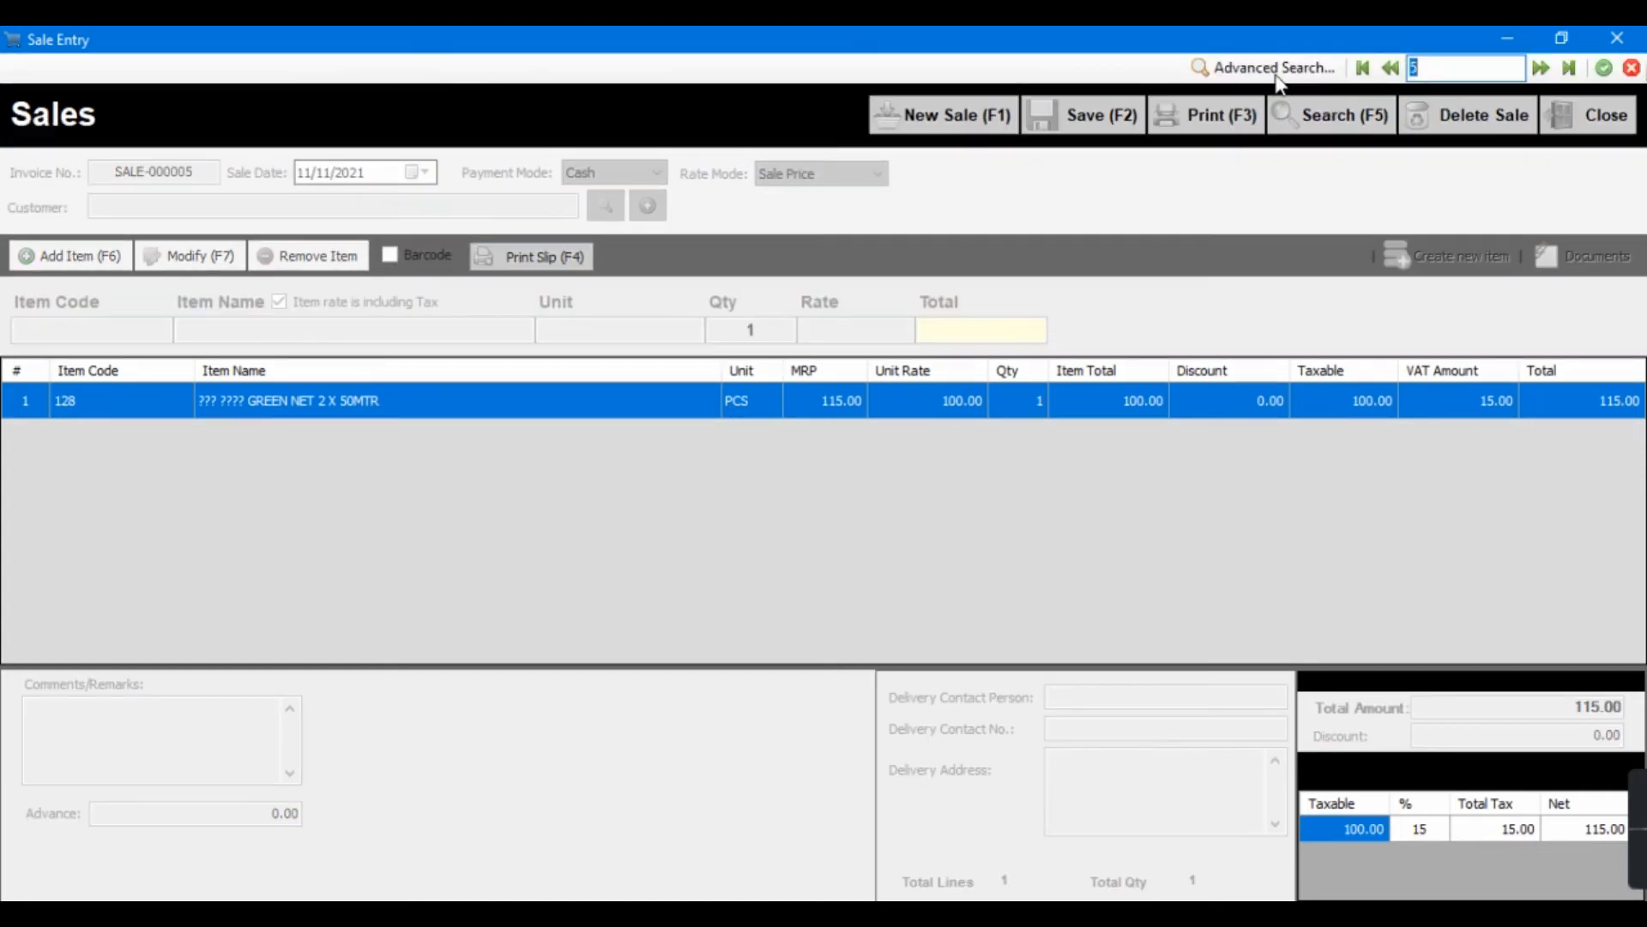
left_click(1277, 74)
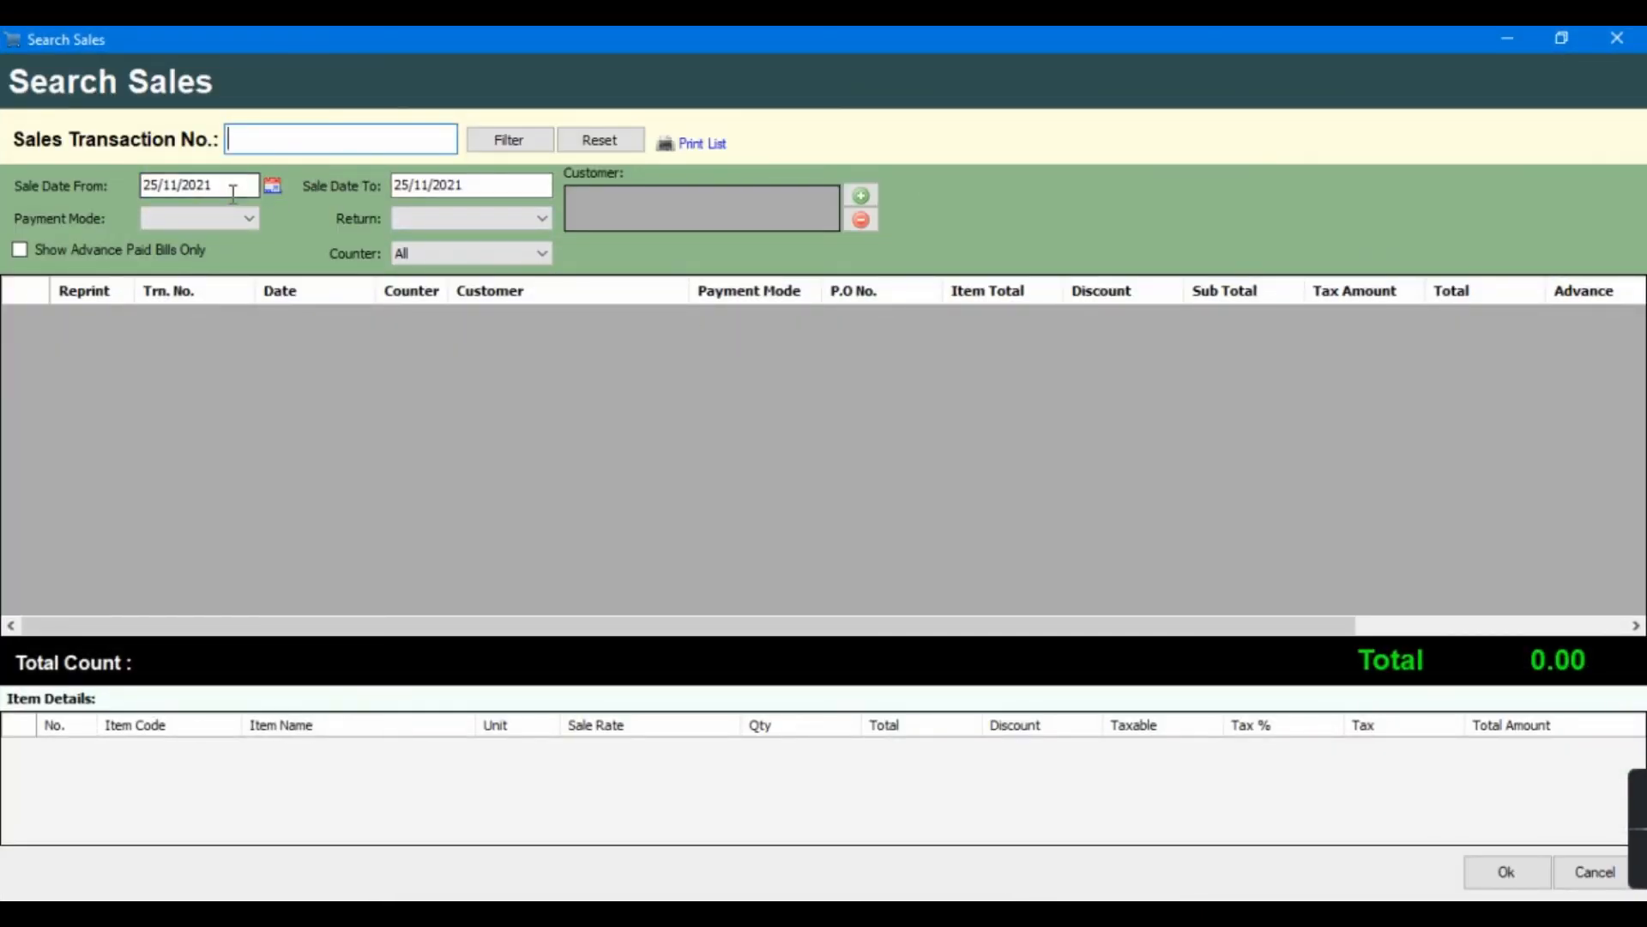
left_click(240, 220)
left_click(285, 230)
left_click(515, 140)
left_click(556, 326)
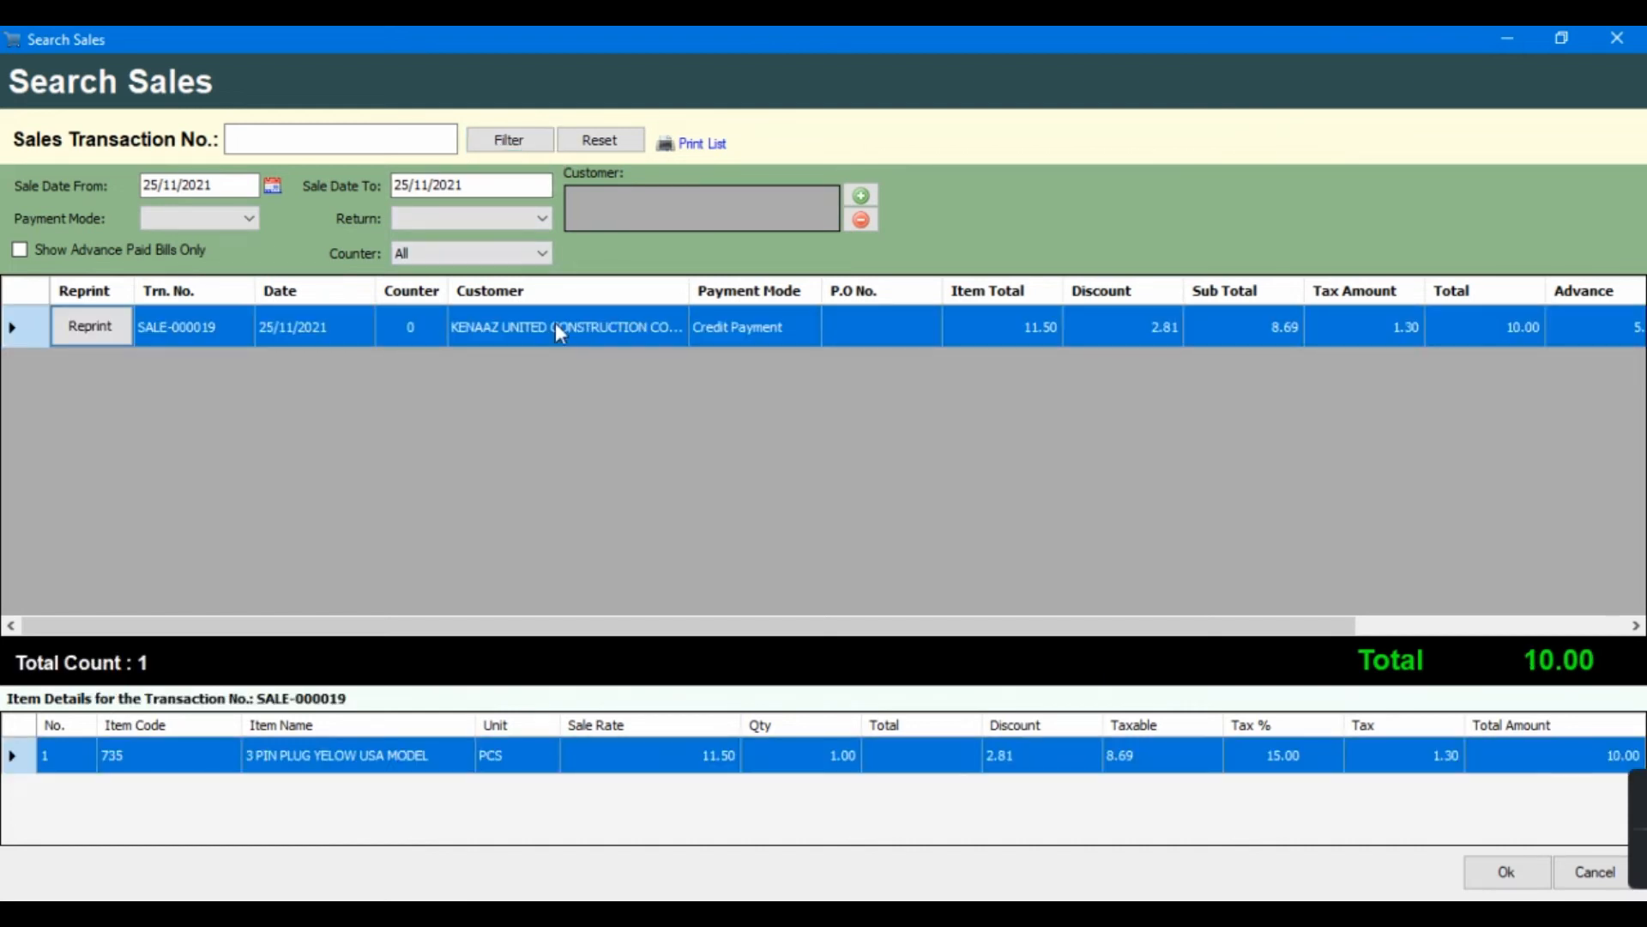
left_click(1508, 872)
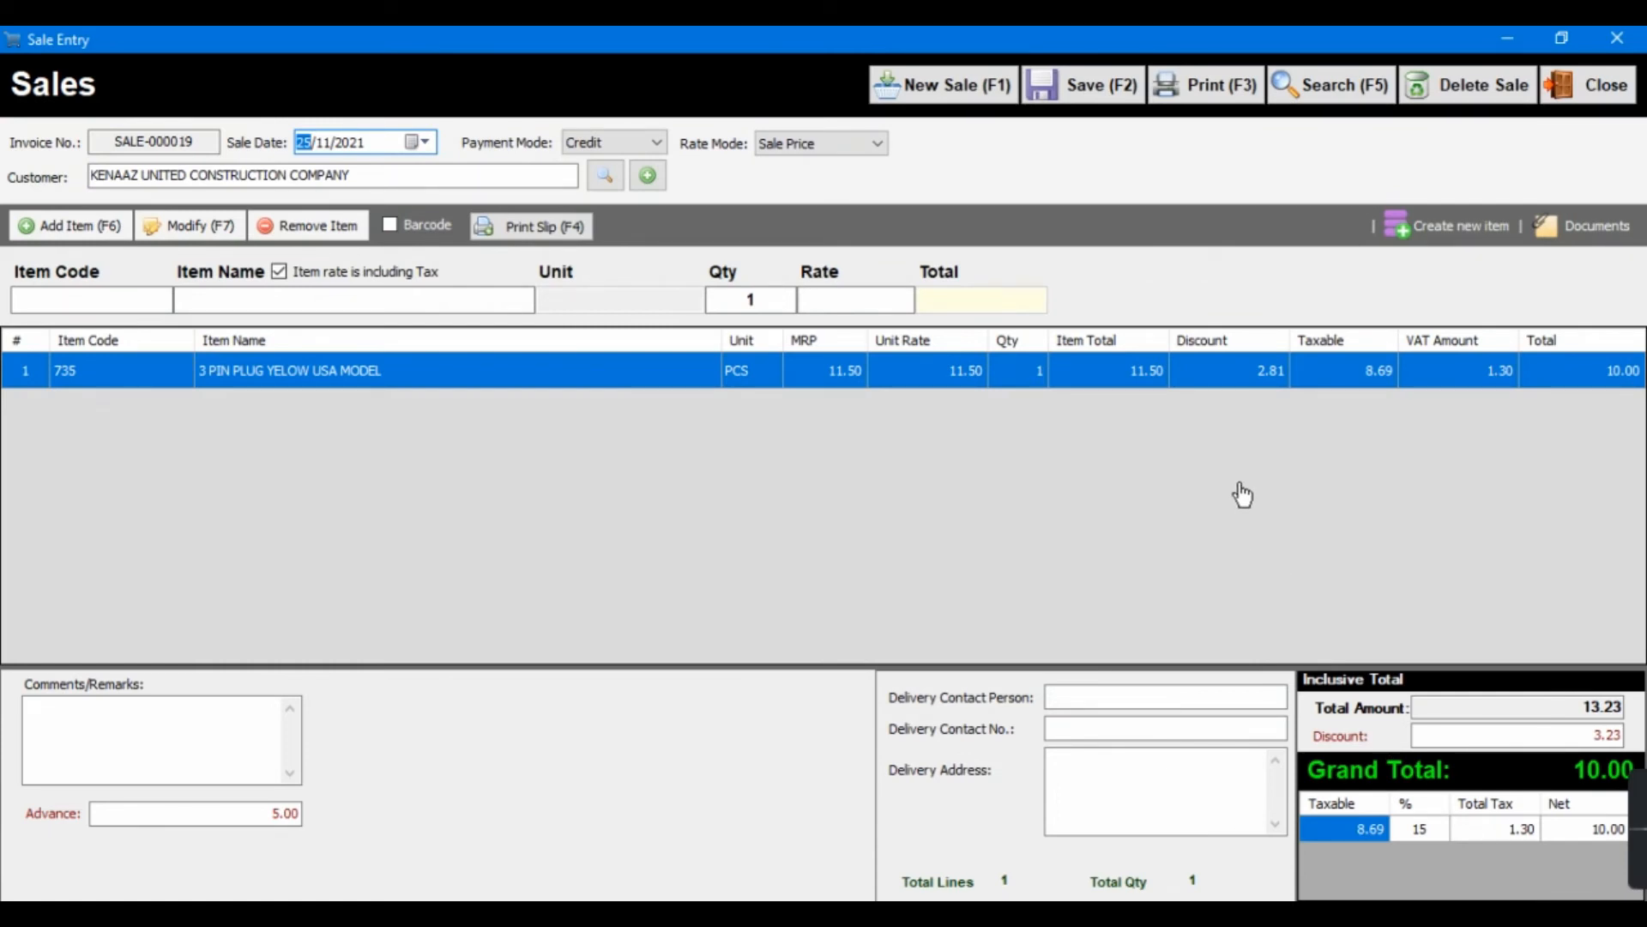
Close the sale entry and recall the latest KENAAZ UNITED CONSTRUCTION COMPANY sale in a fresh entry form.
left_click(446, 175)
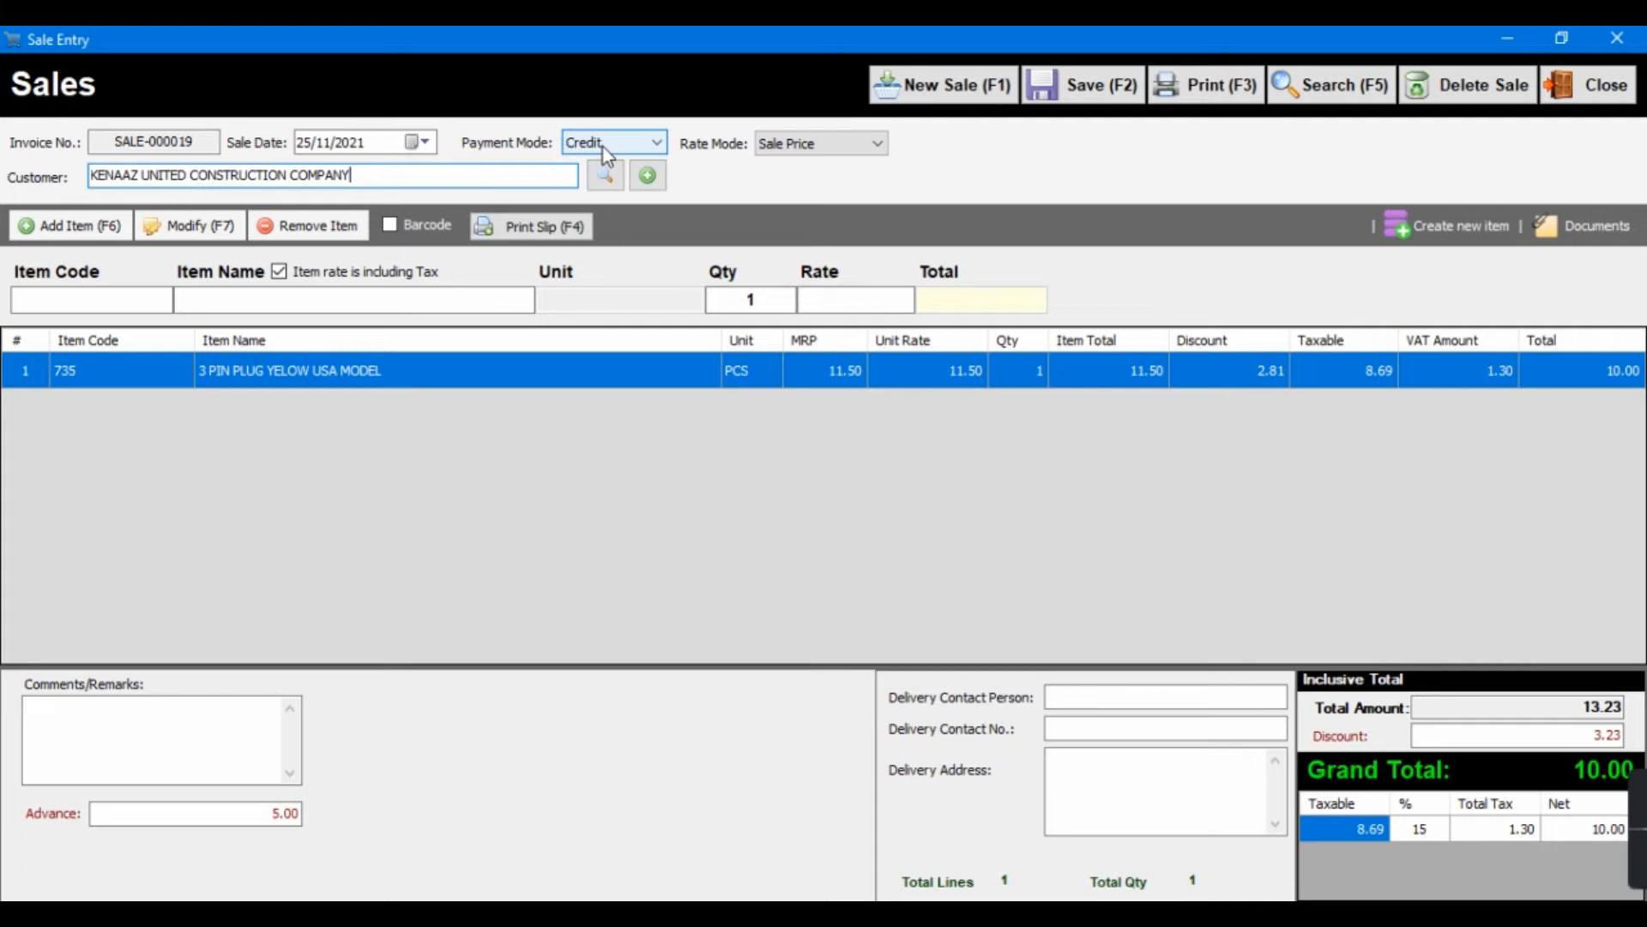
left_click(1585, 102)
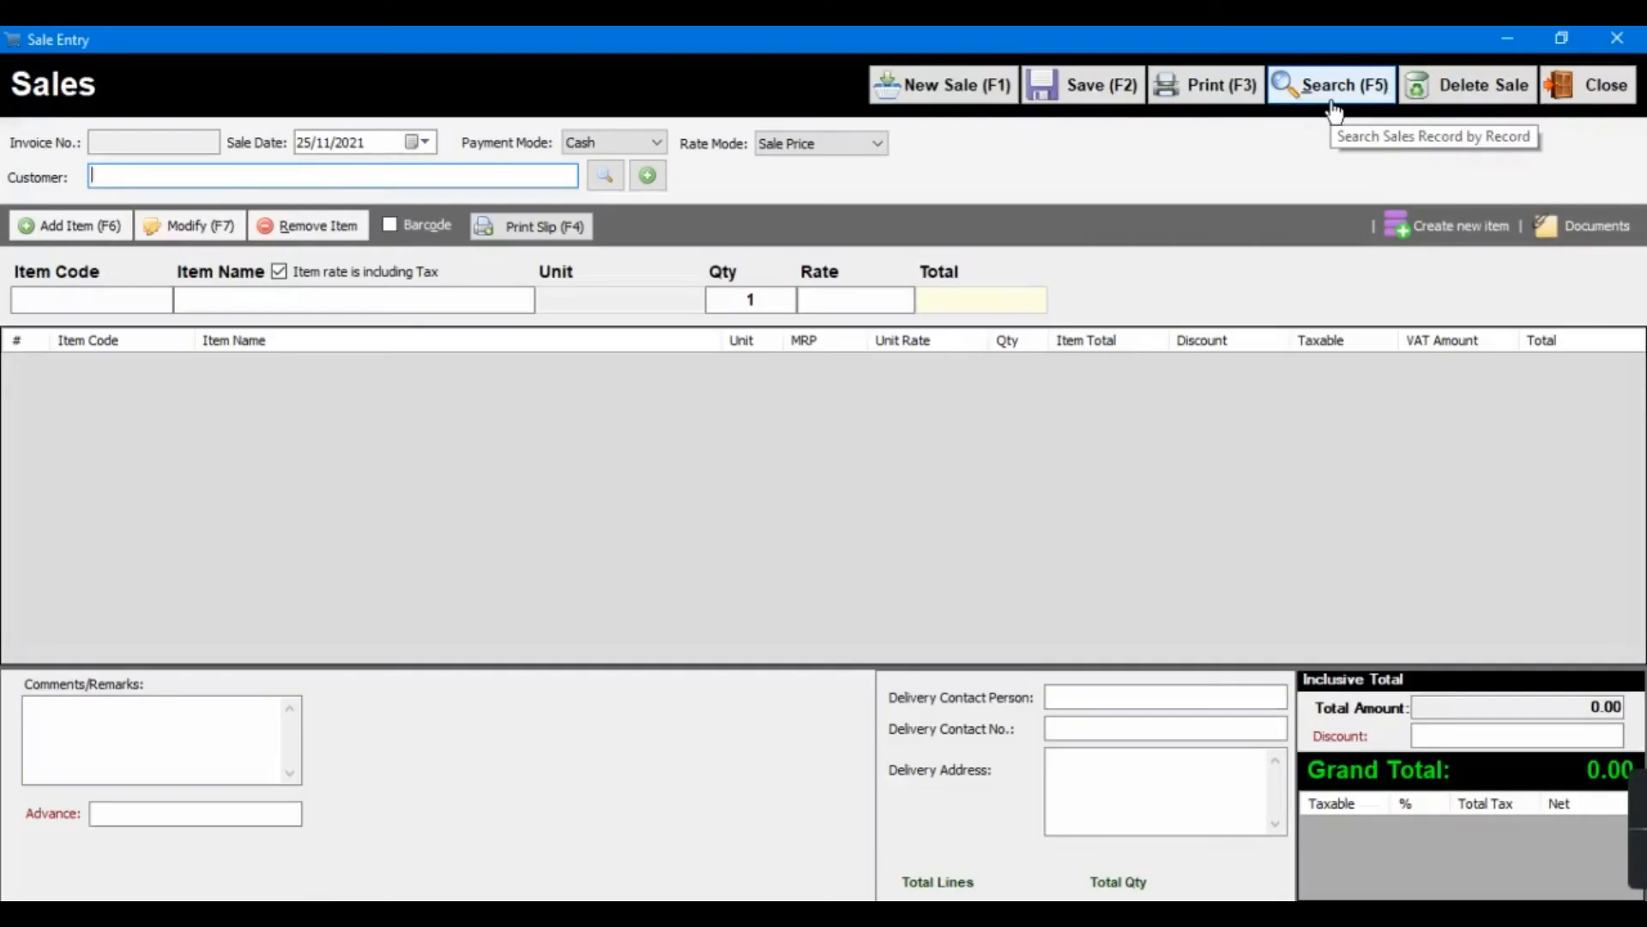
left_click(1333, 86)
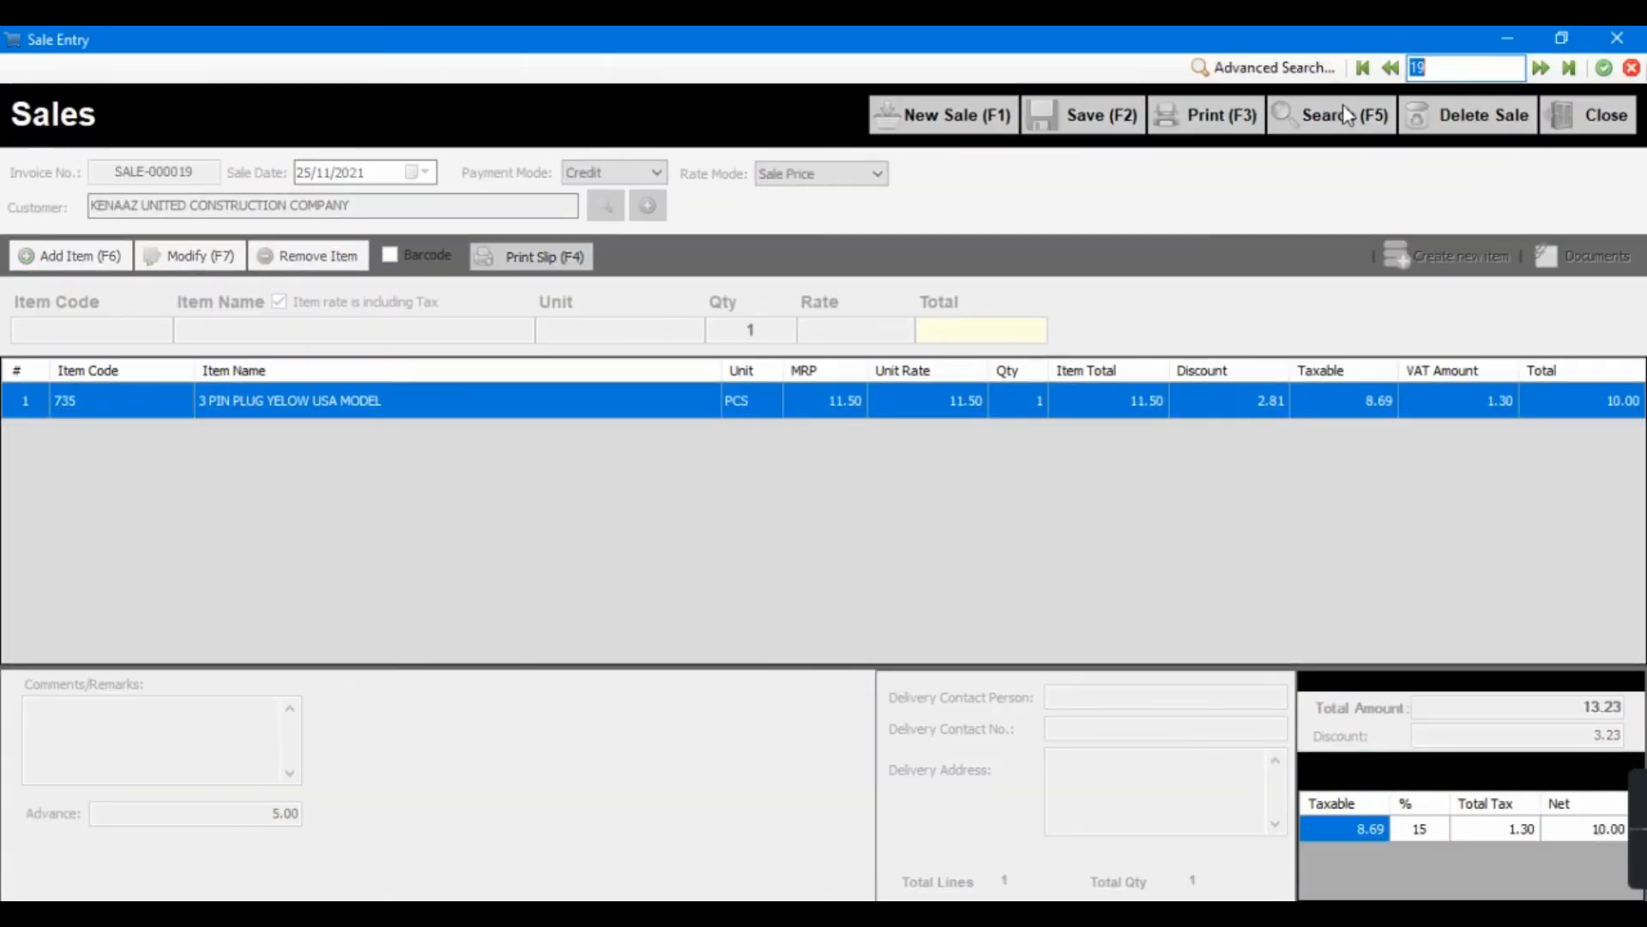
left_click(1605, 69)
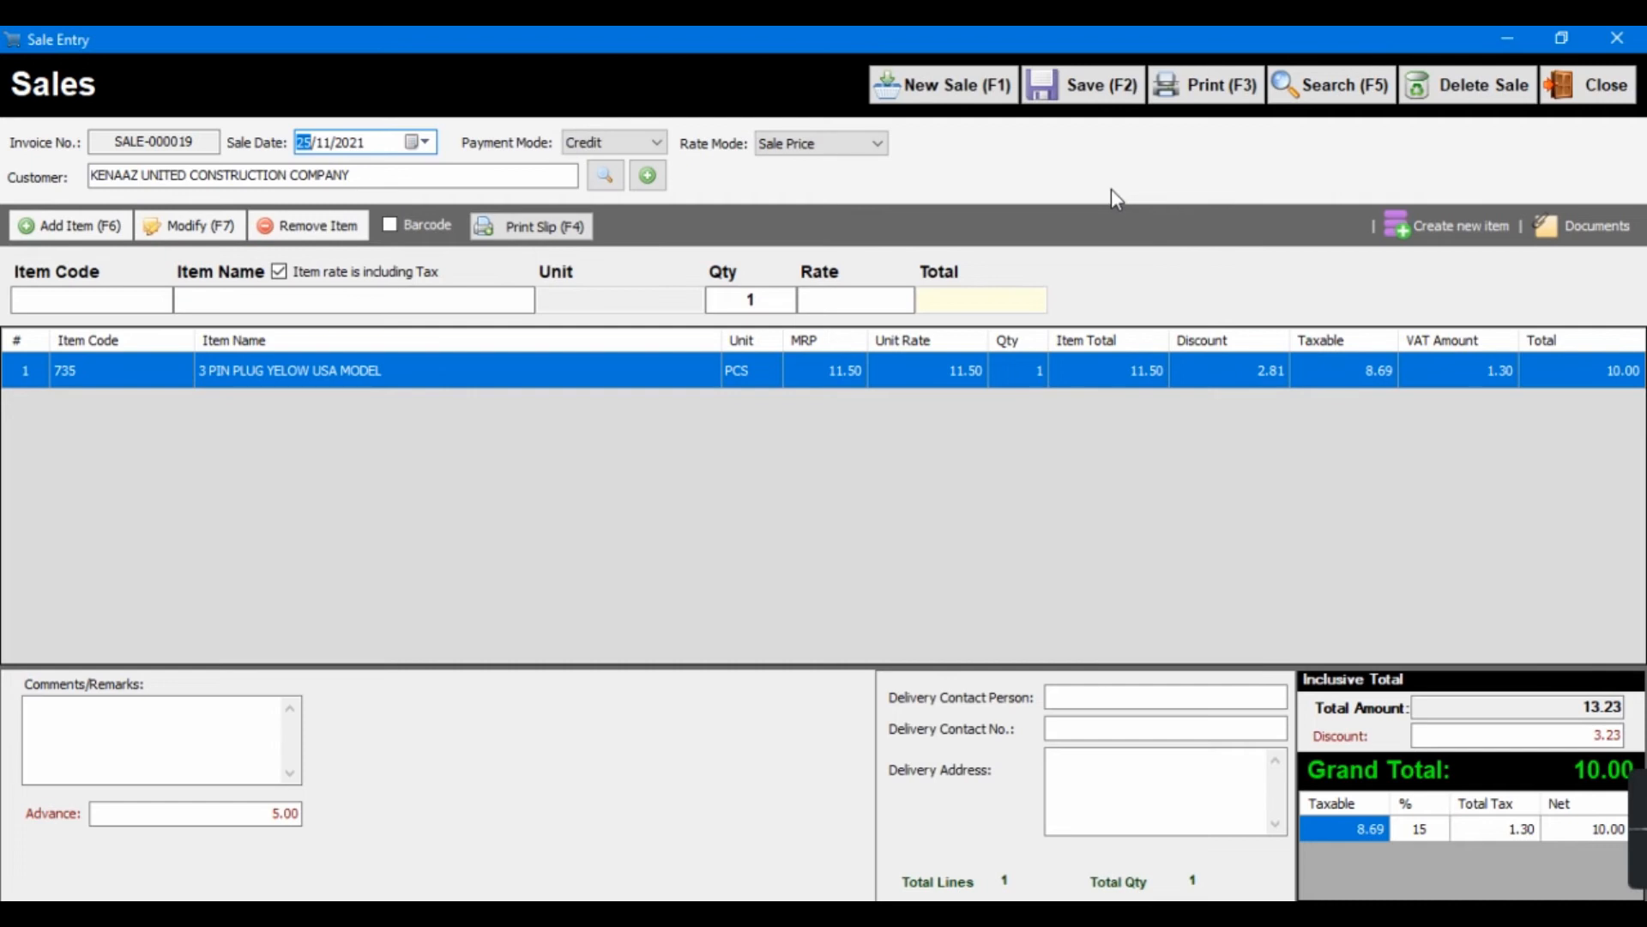
With barcode entry off, look up item codes 2 and 102 for a new sale line with the rate excluding tax.
left_click(391, 226)
left_click(138, 302)
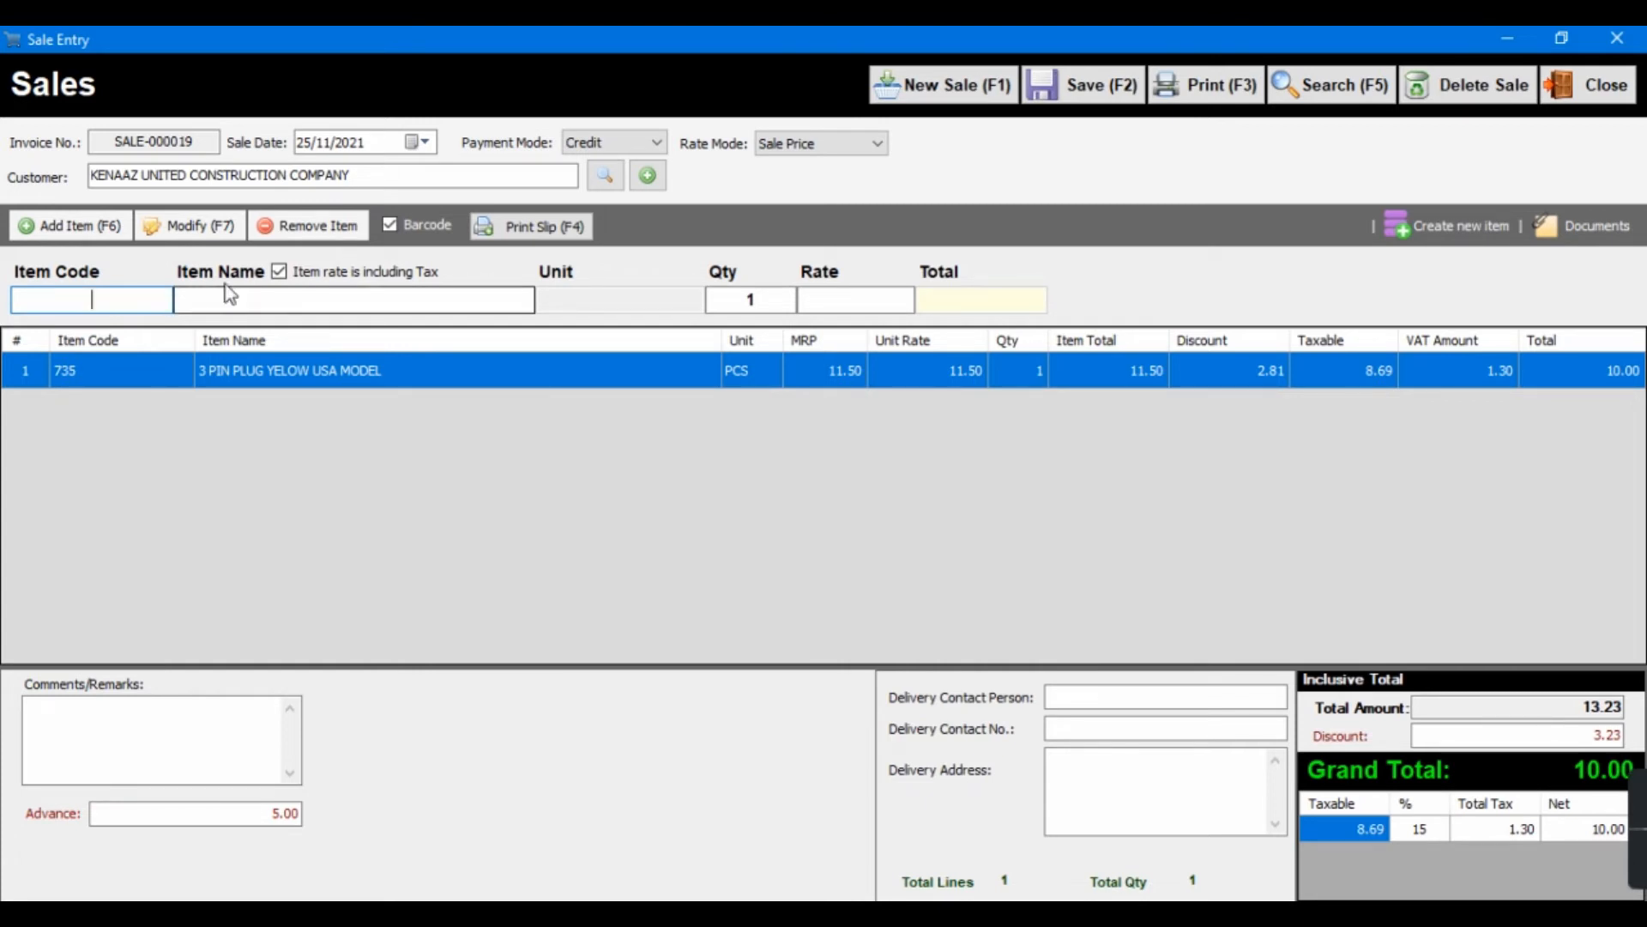
left_click(390, 225)
left_click(110, 298)
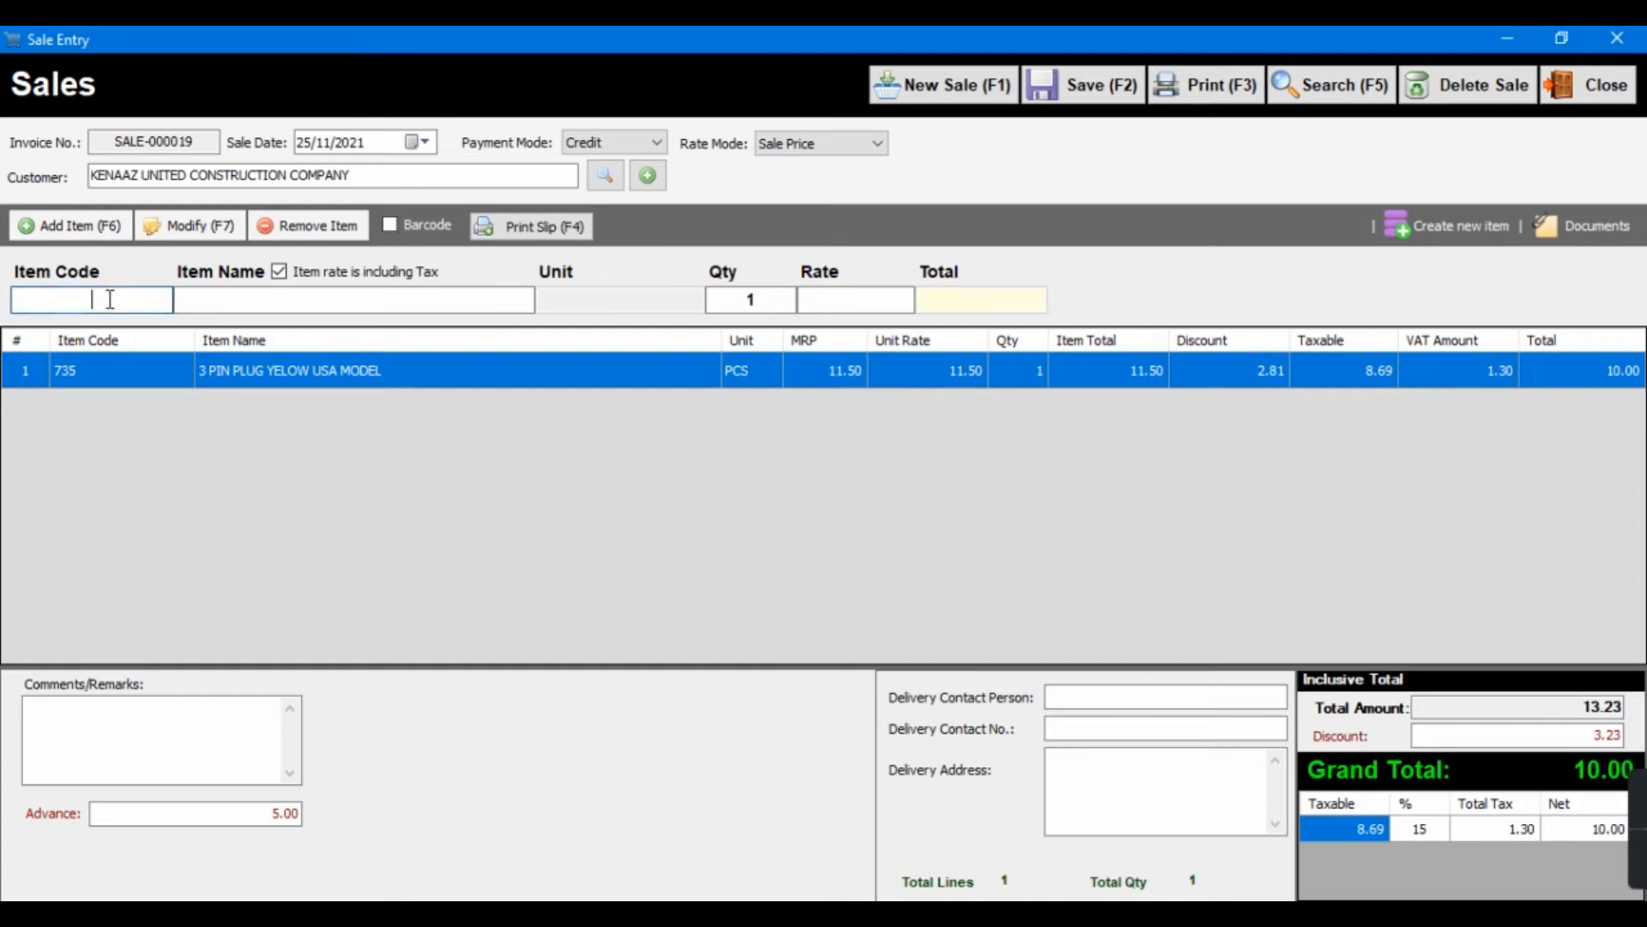
type("2")
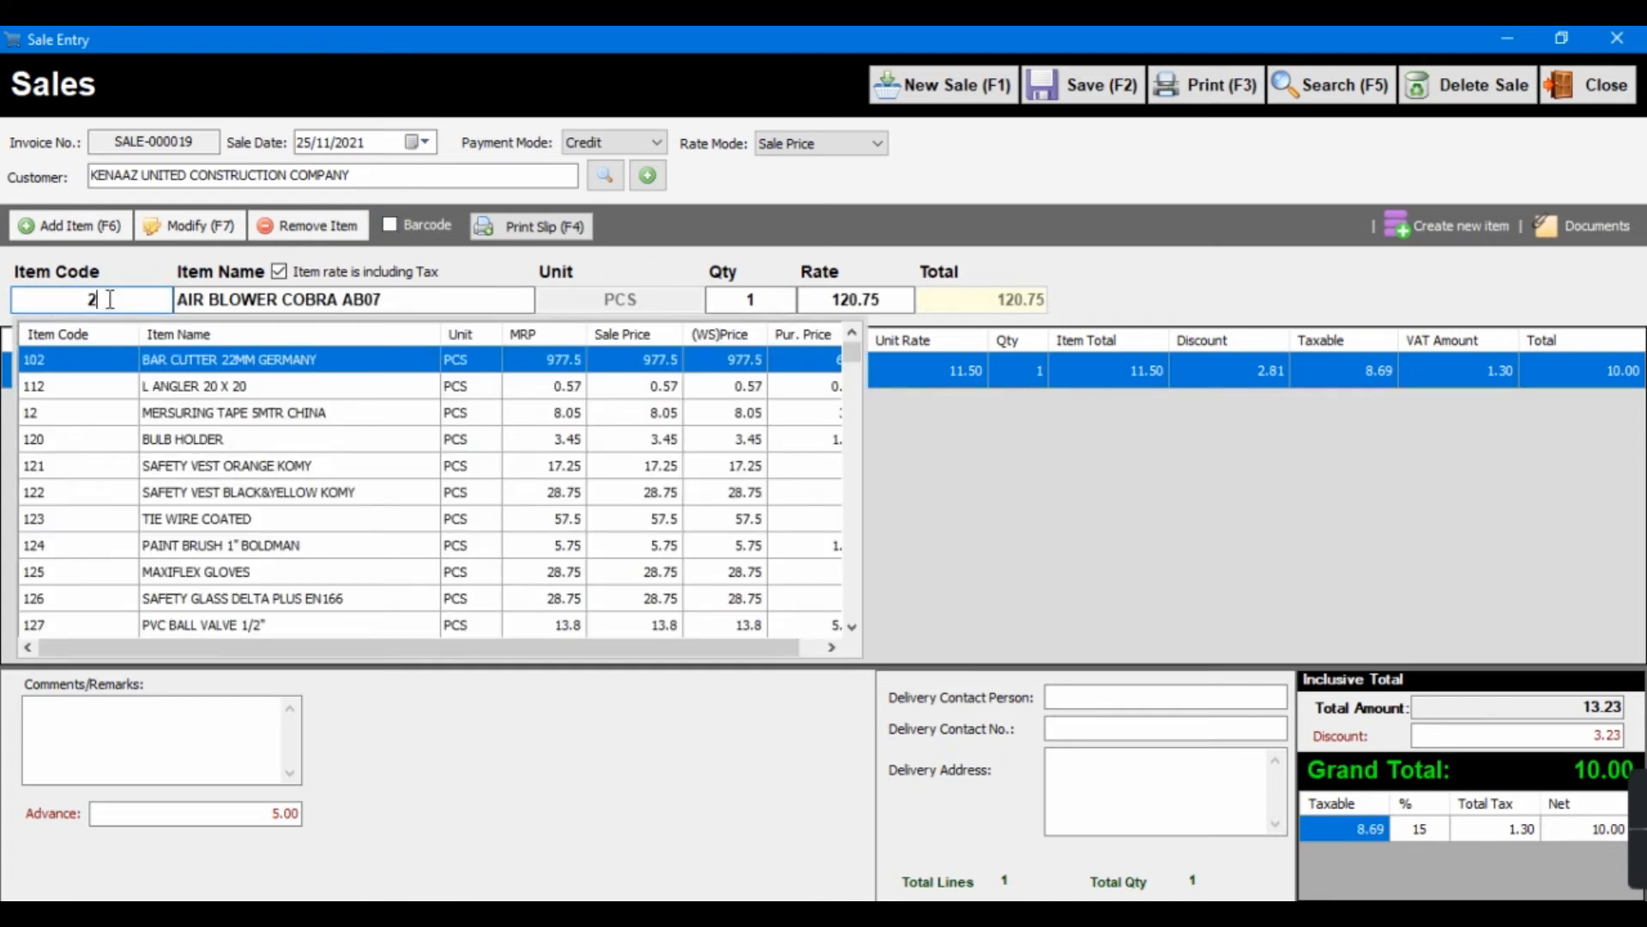
left_click(278, 271)
left_click_drag(133, 299, 74, 299)
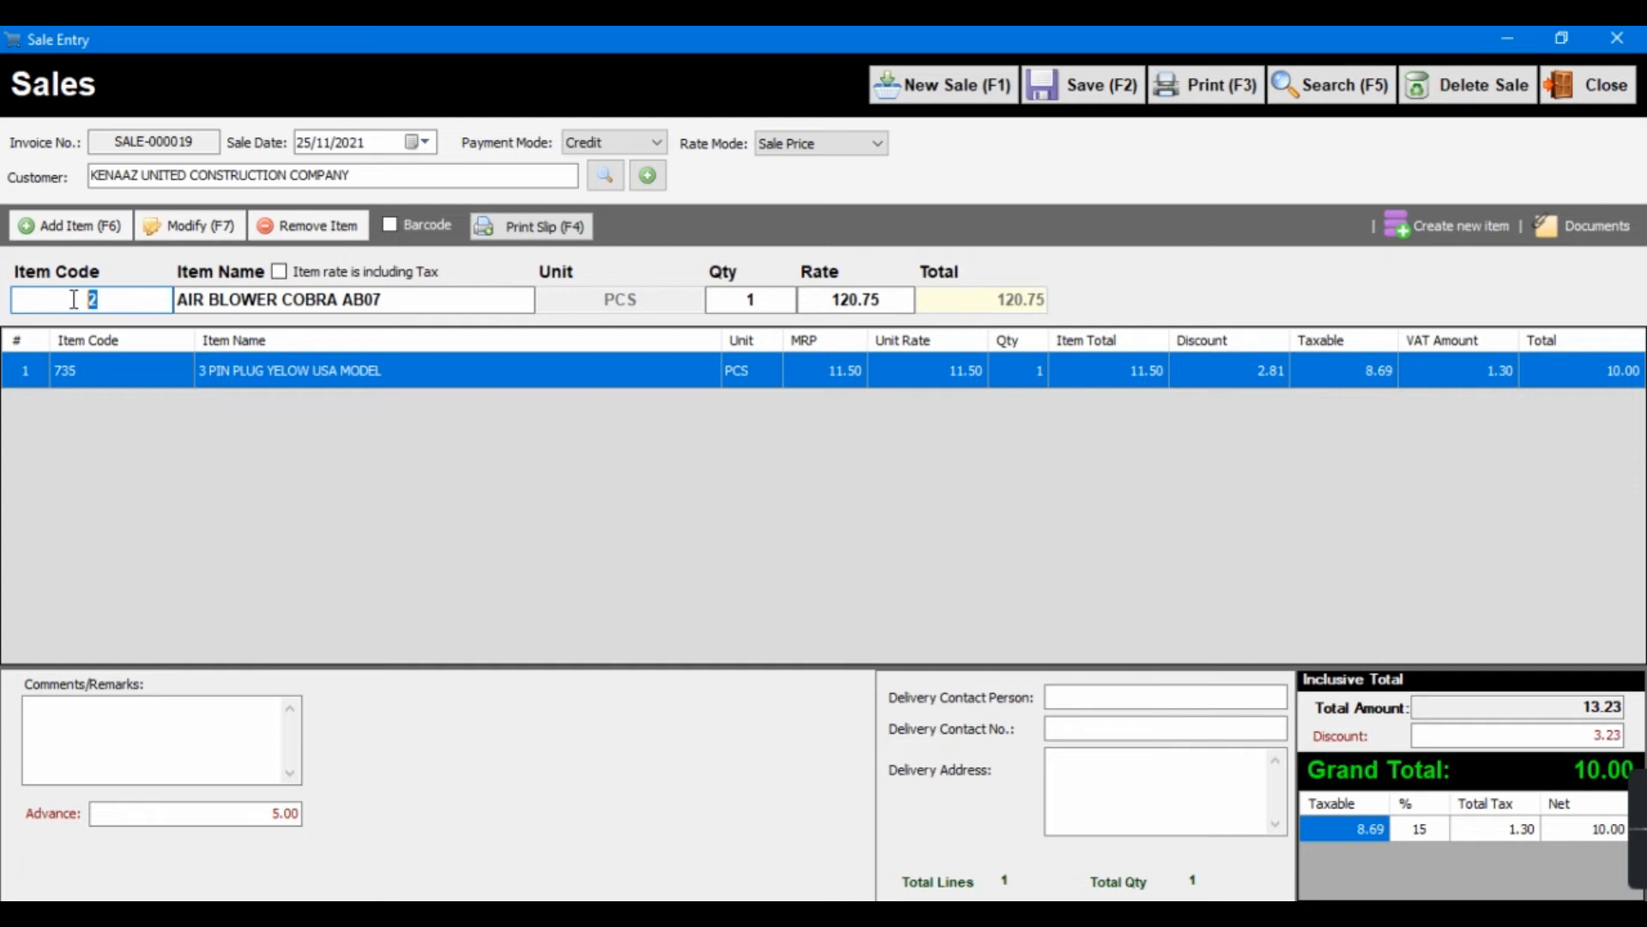
type("102")
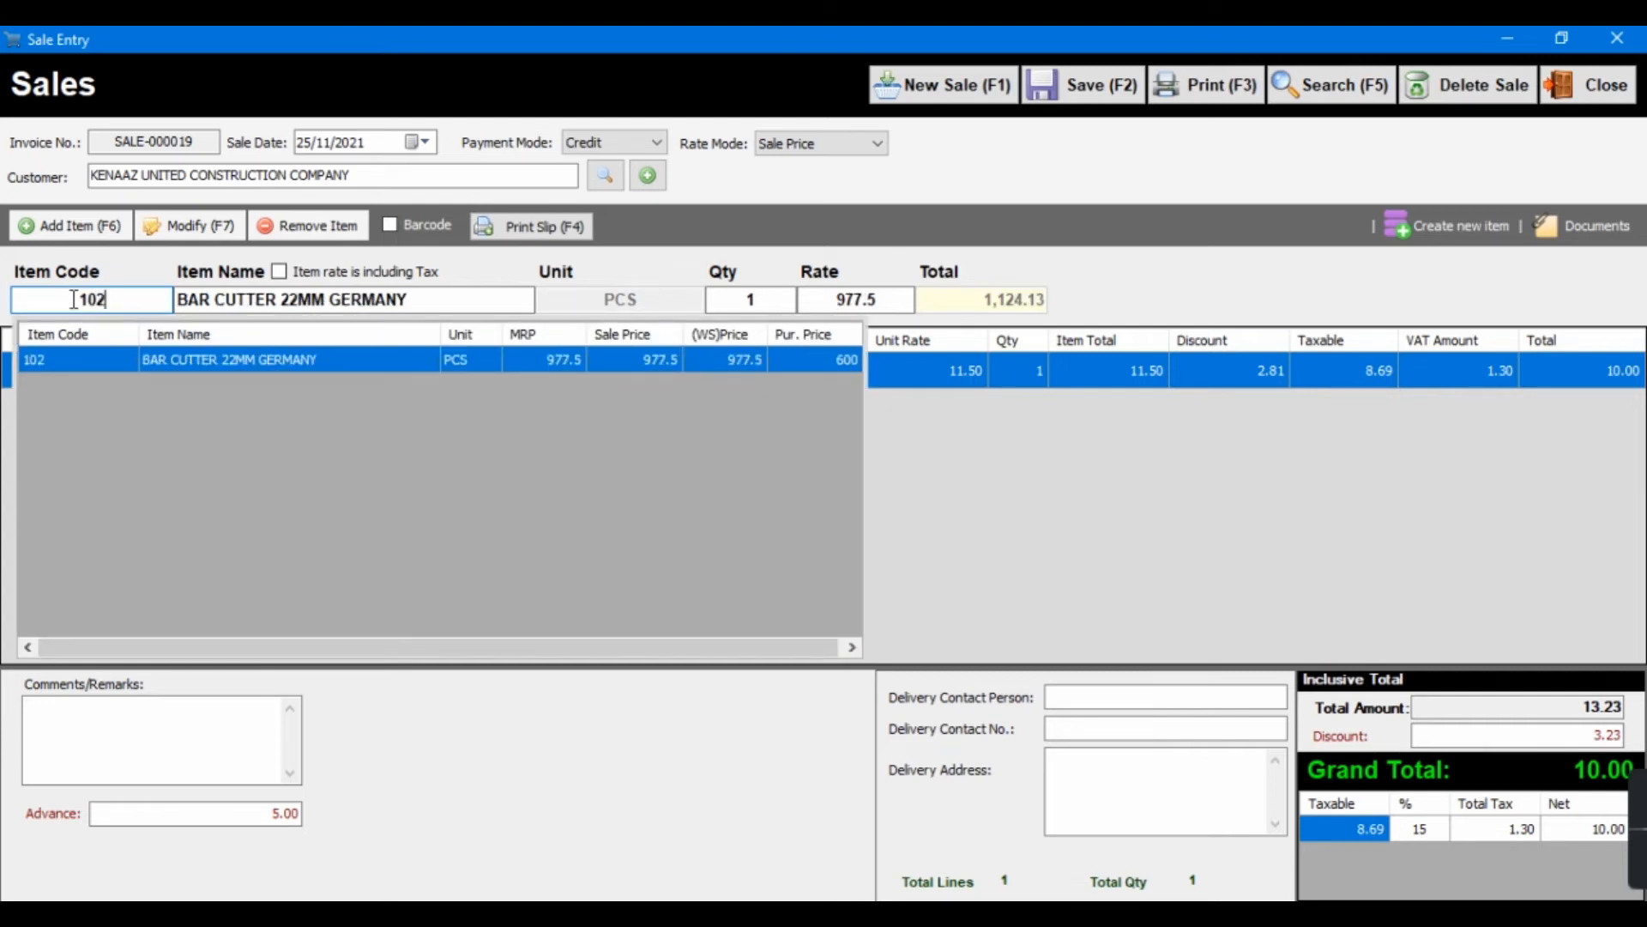
key("Return")
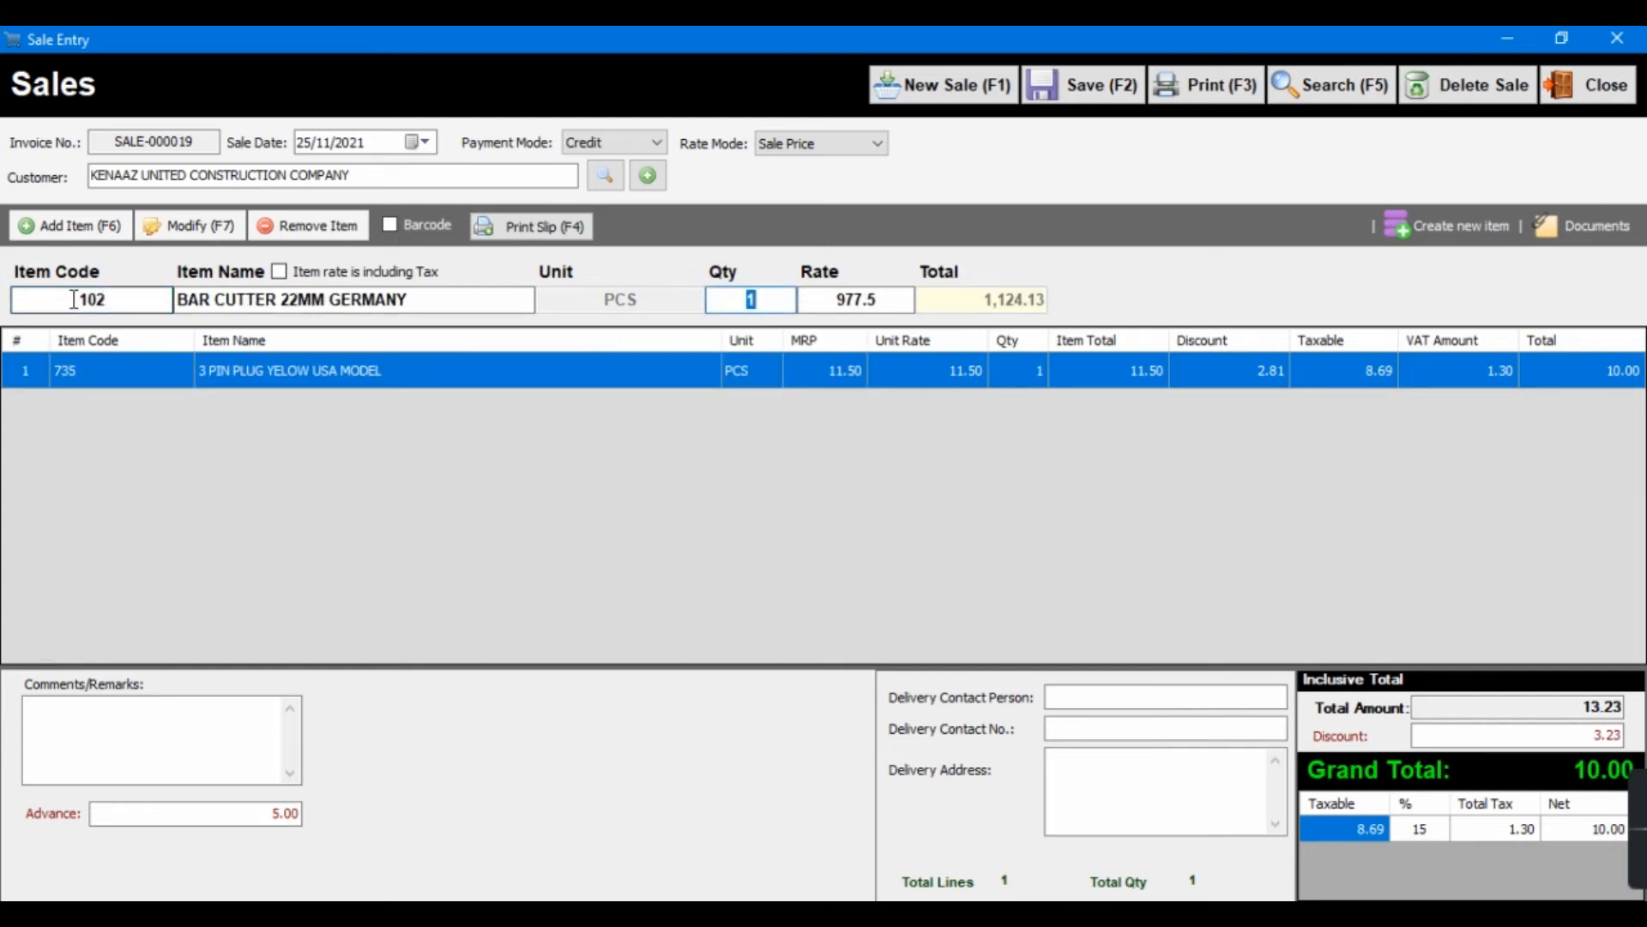
Turn on barcode entry and add item 102, BAR CUTTER 22MM GERMANY, to the sale twice.
left_click(390, 226)
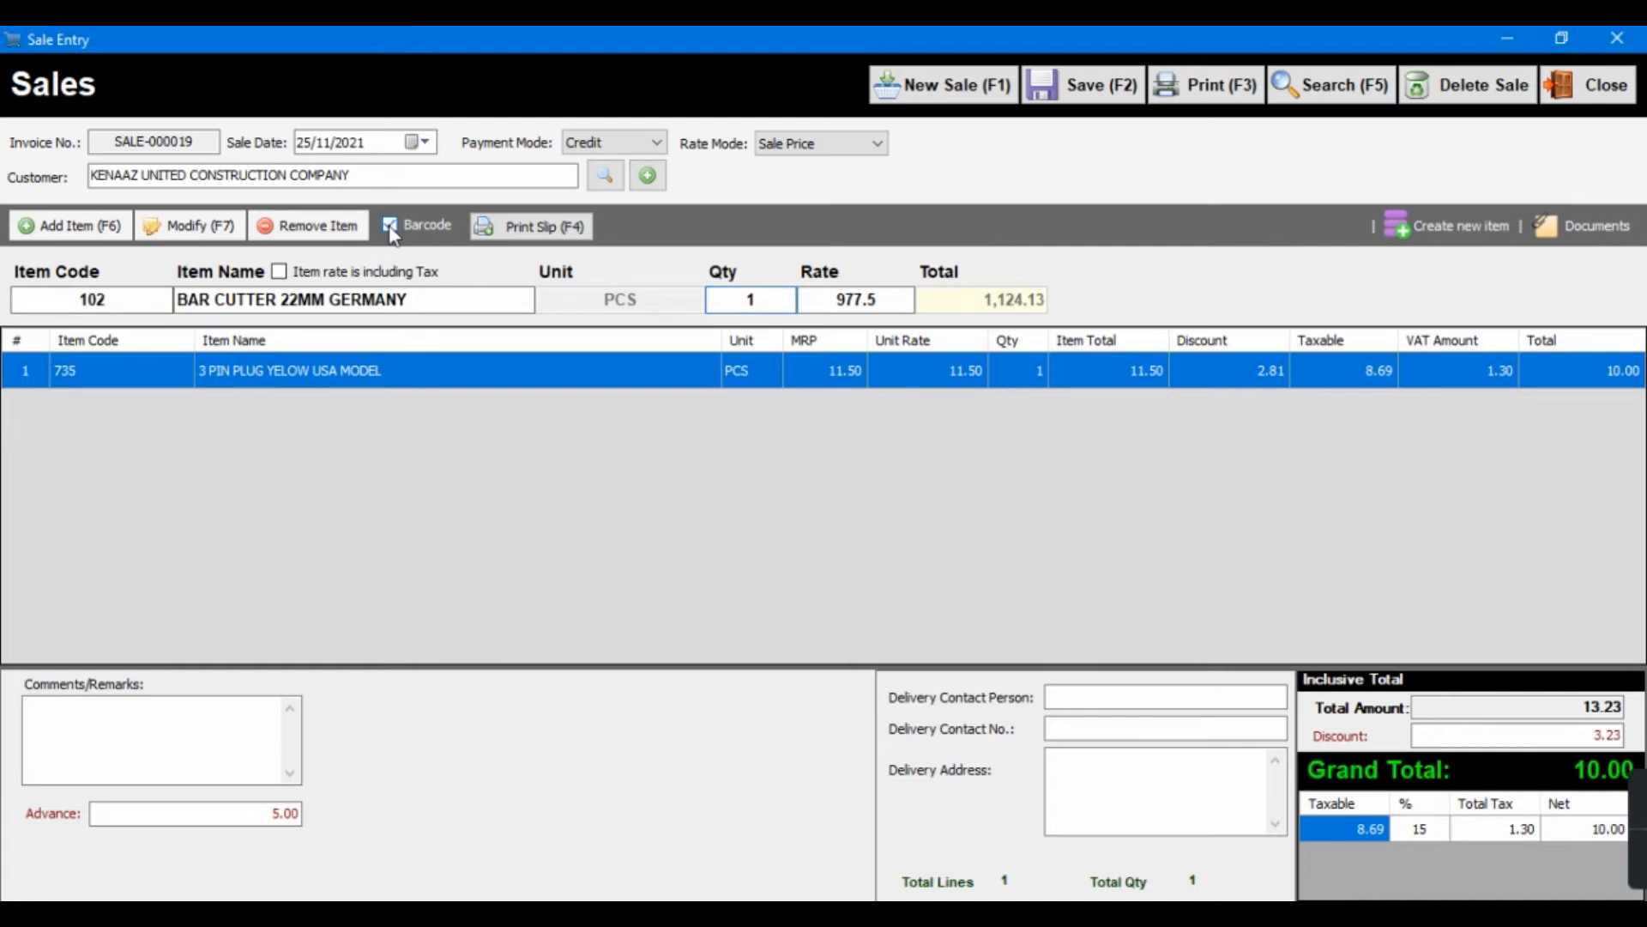
left_click(72, 302)
type("102")
key("Return")
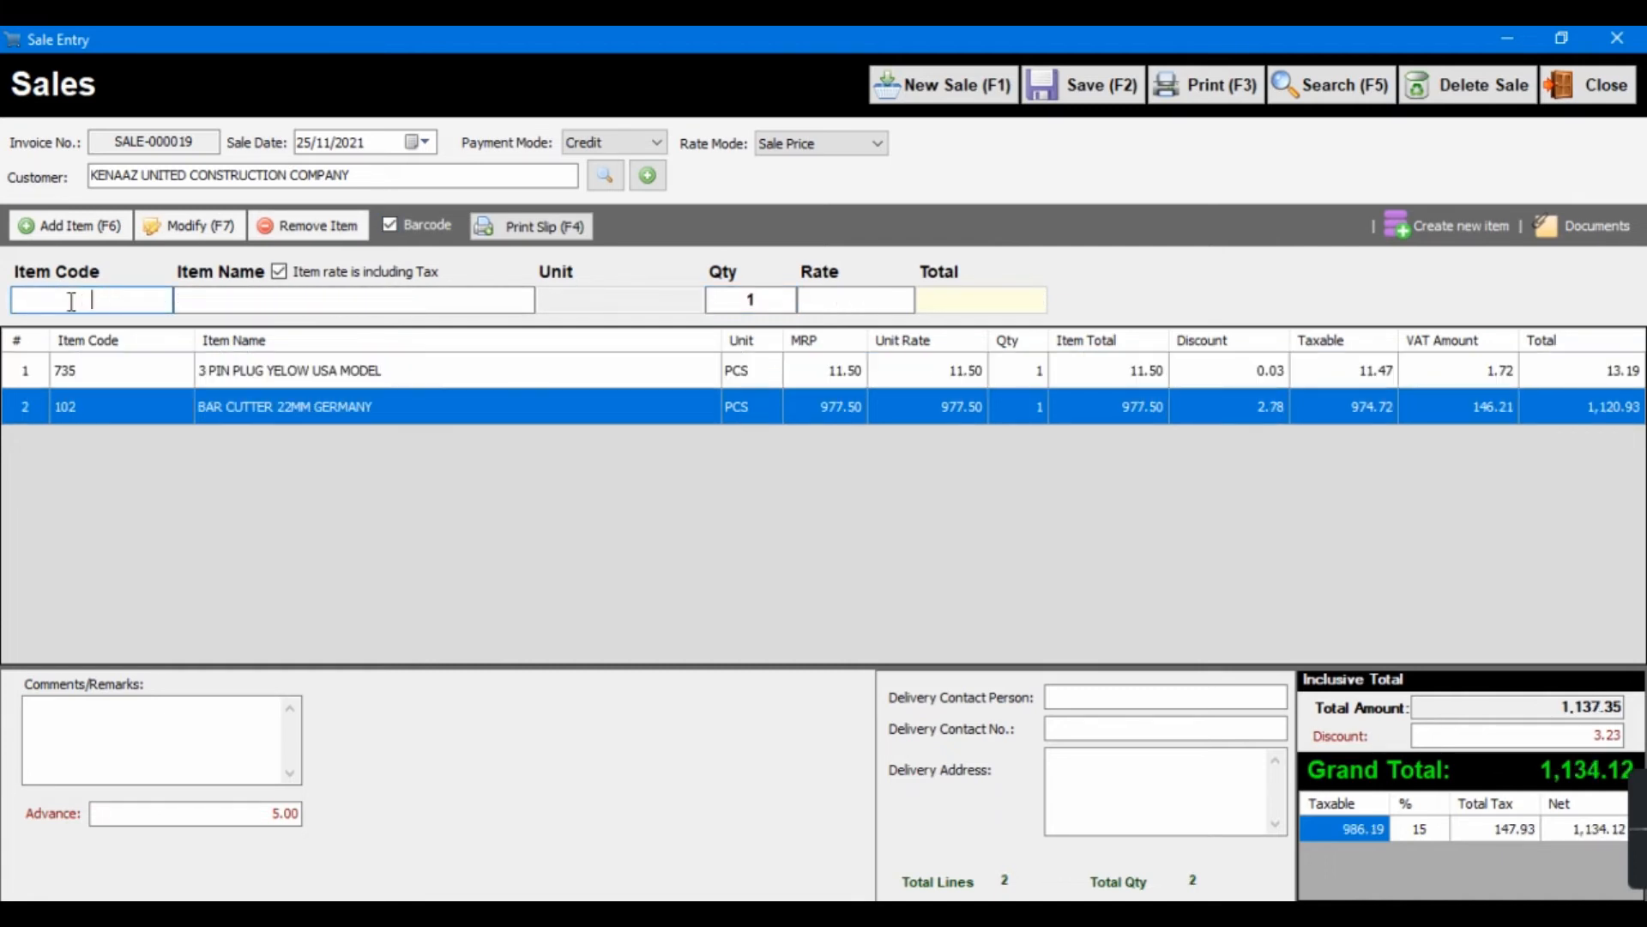
type("102")
key("Return")
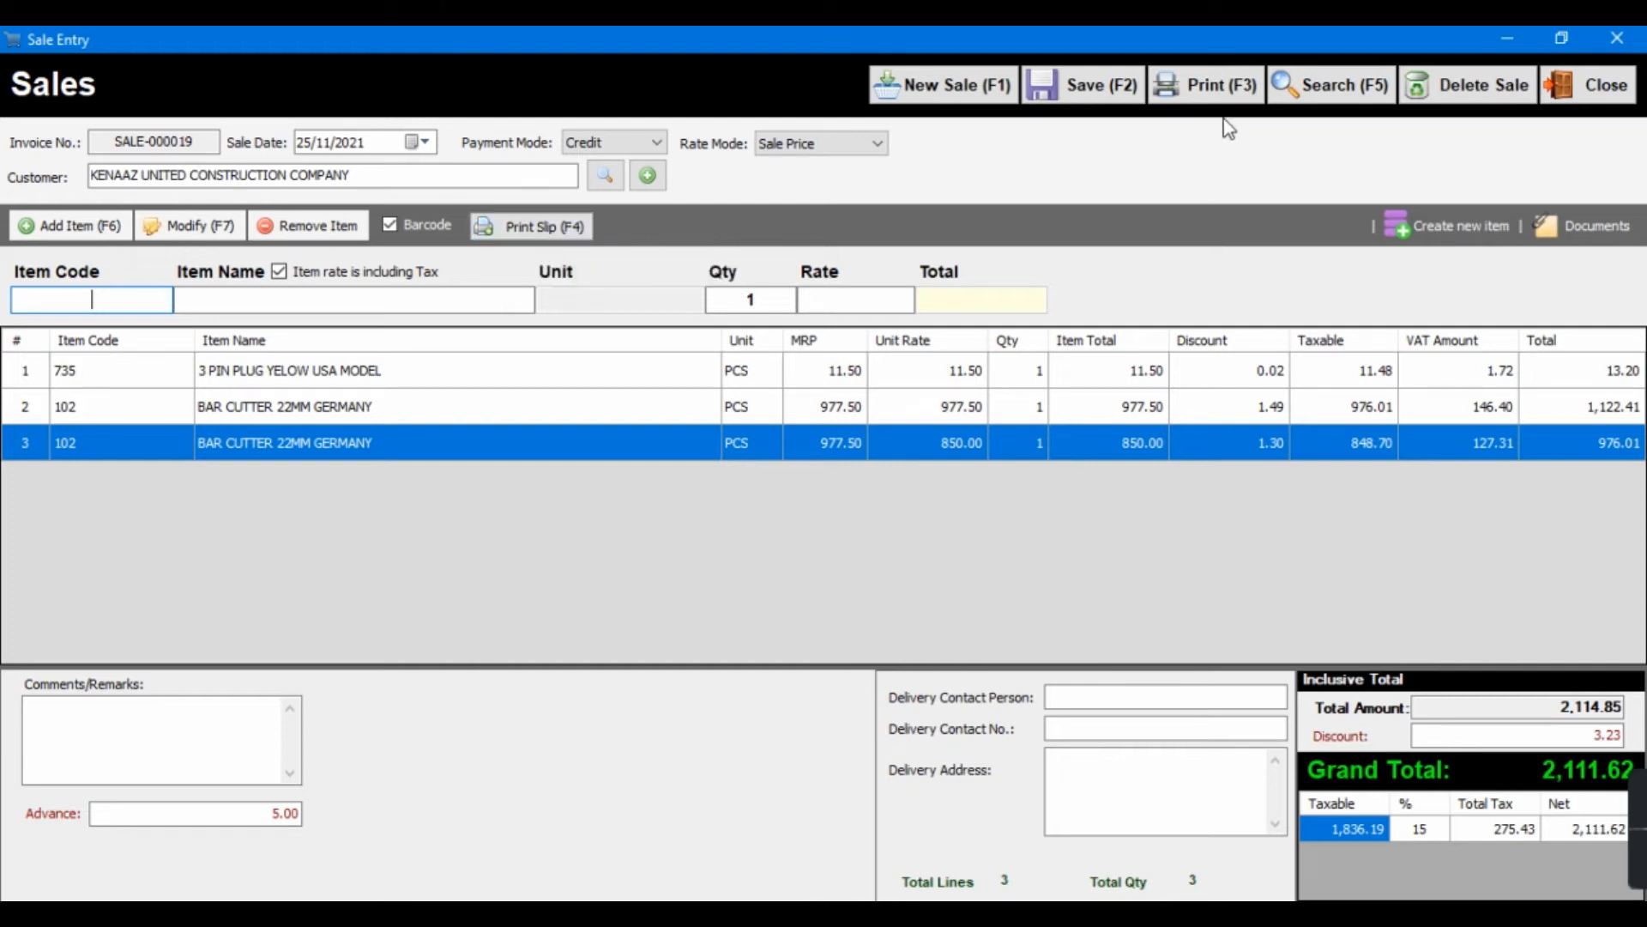
Preview the sale's receipt slip and its full-page invoice, closing each preview after viewing it.
left_click(570, 245)
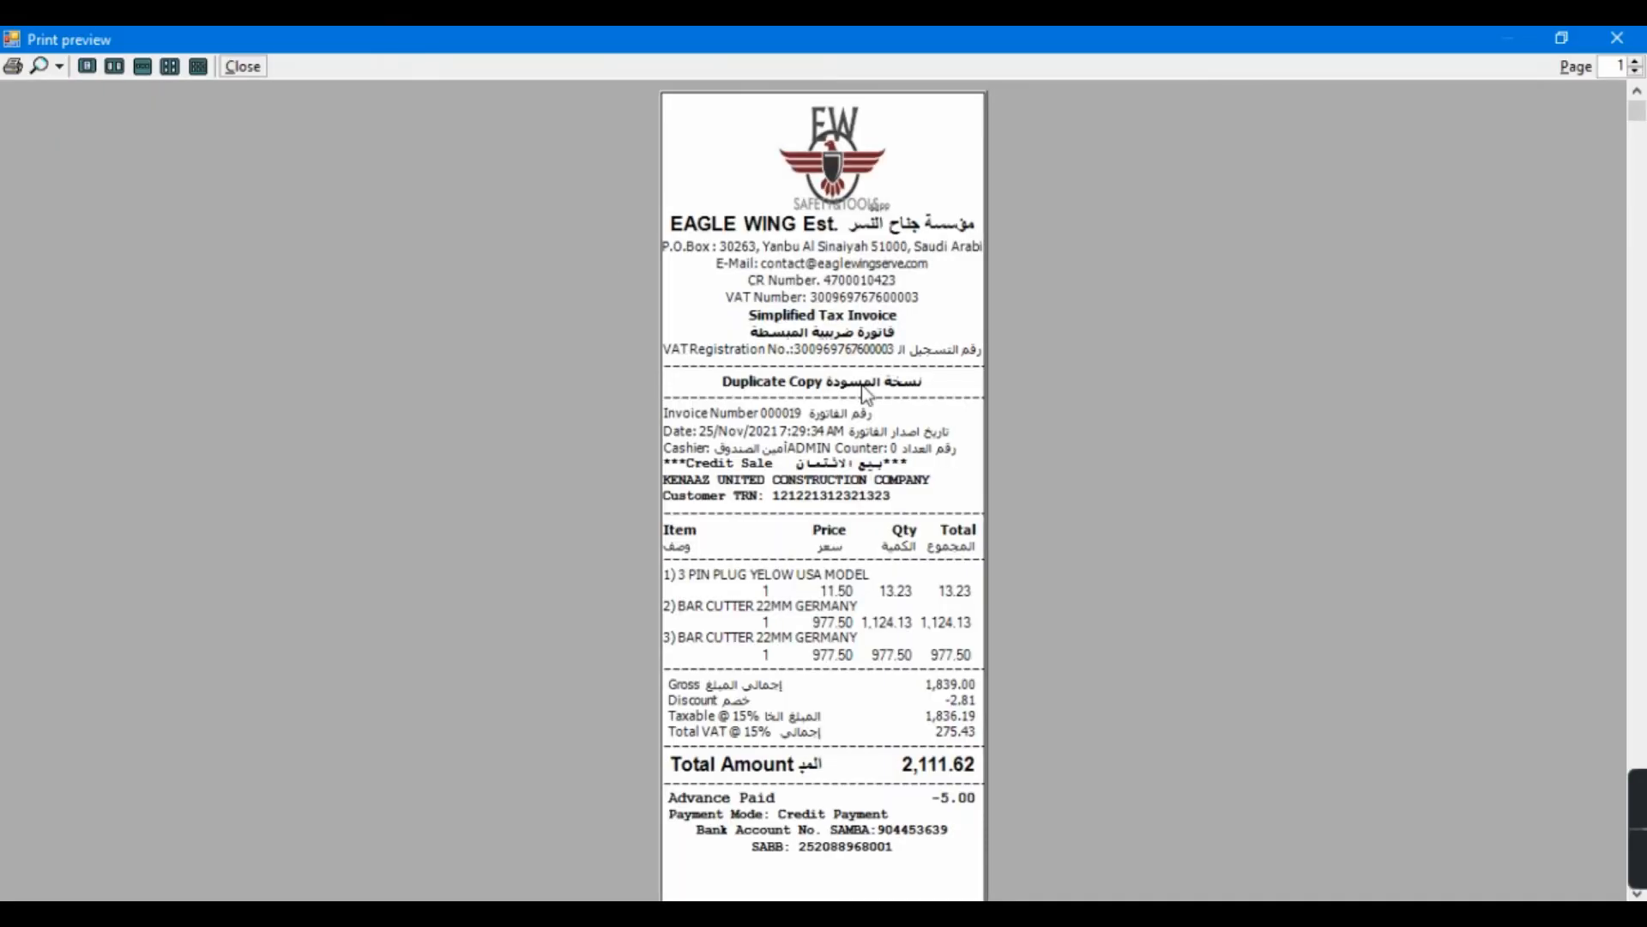
left_click(1618, 38)
left_click(1218, 96)
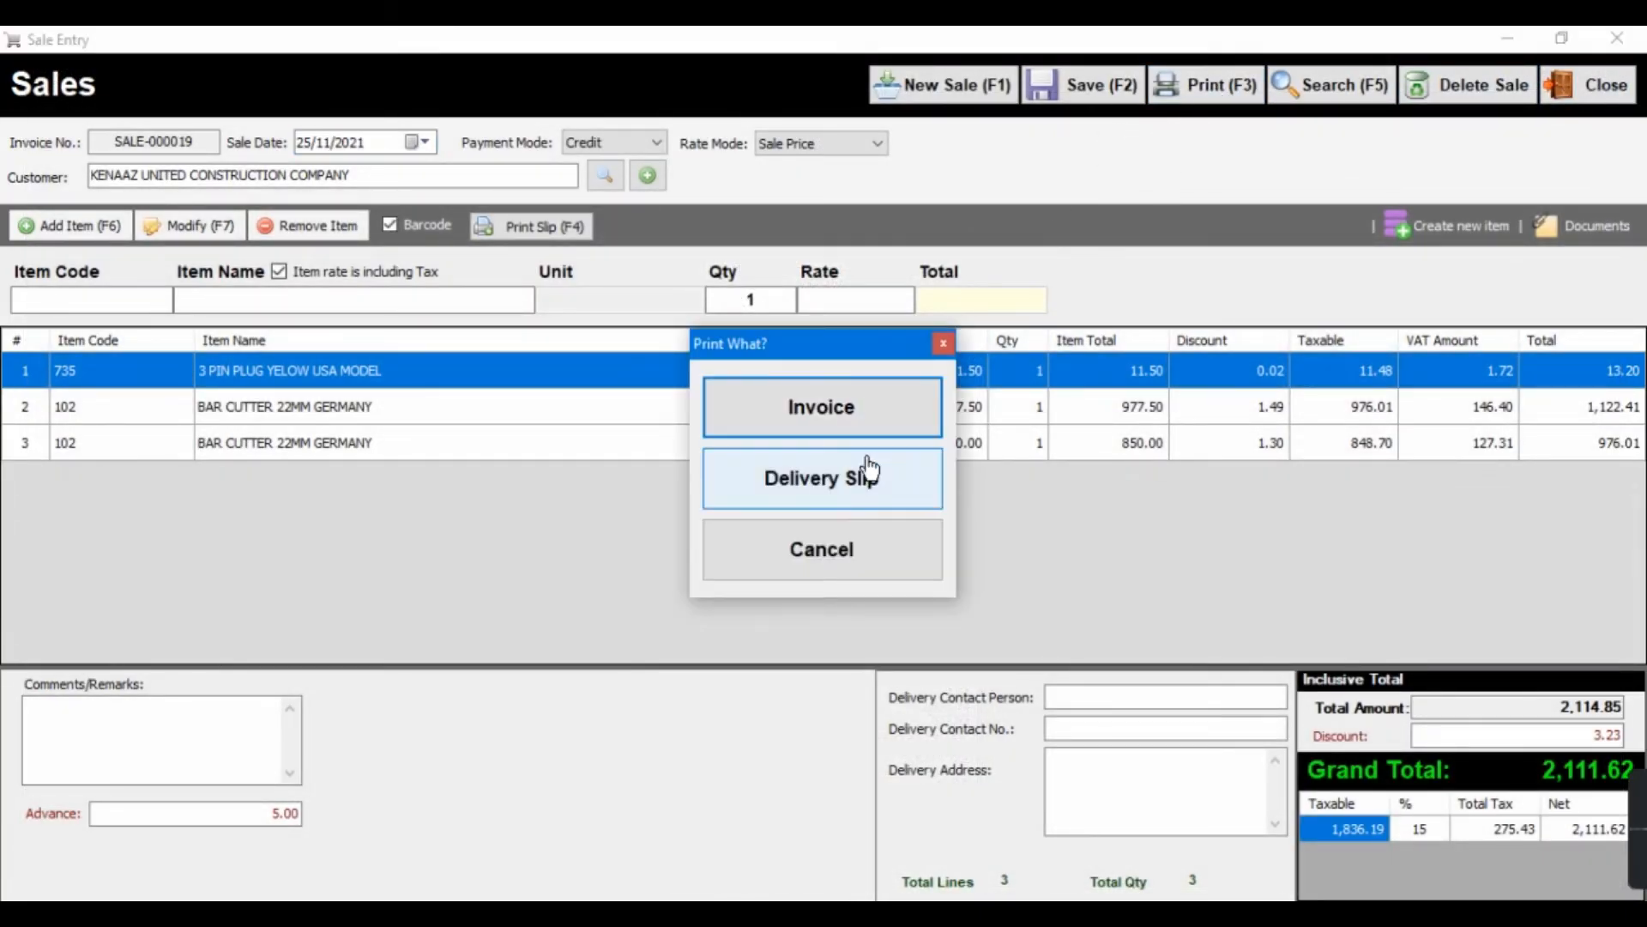
left_click(861, 422)
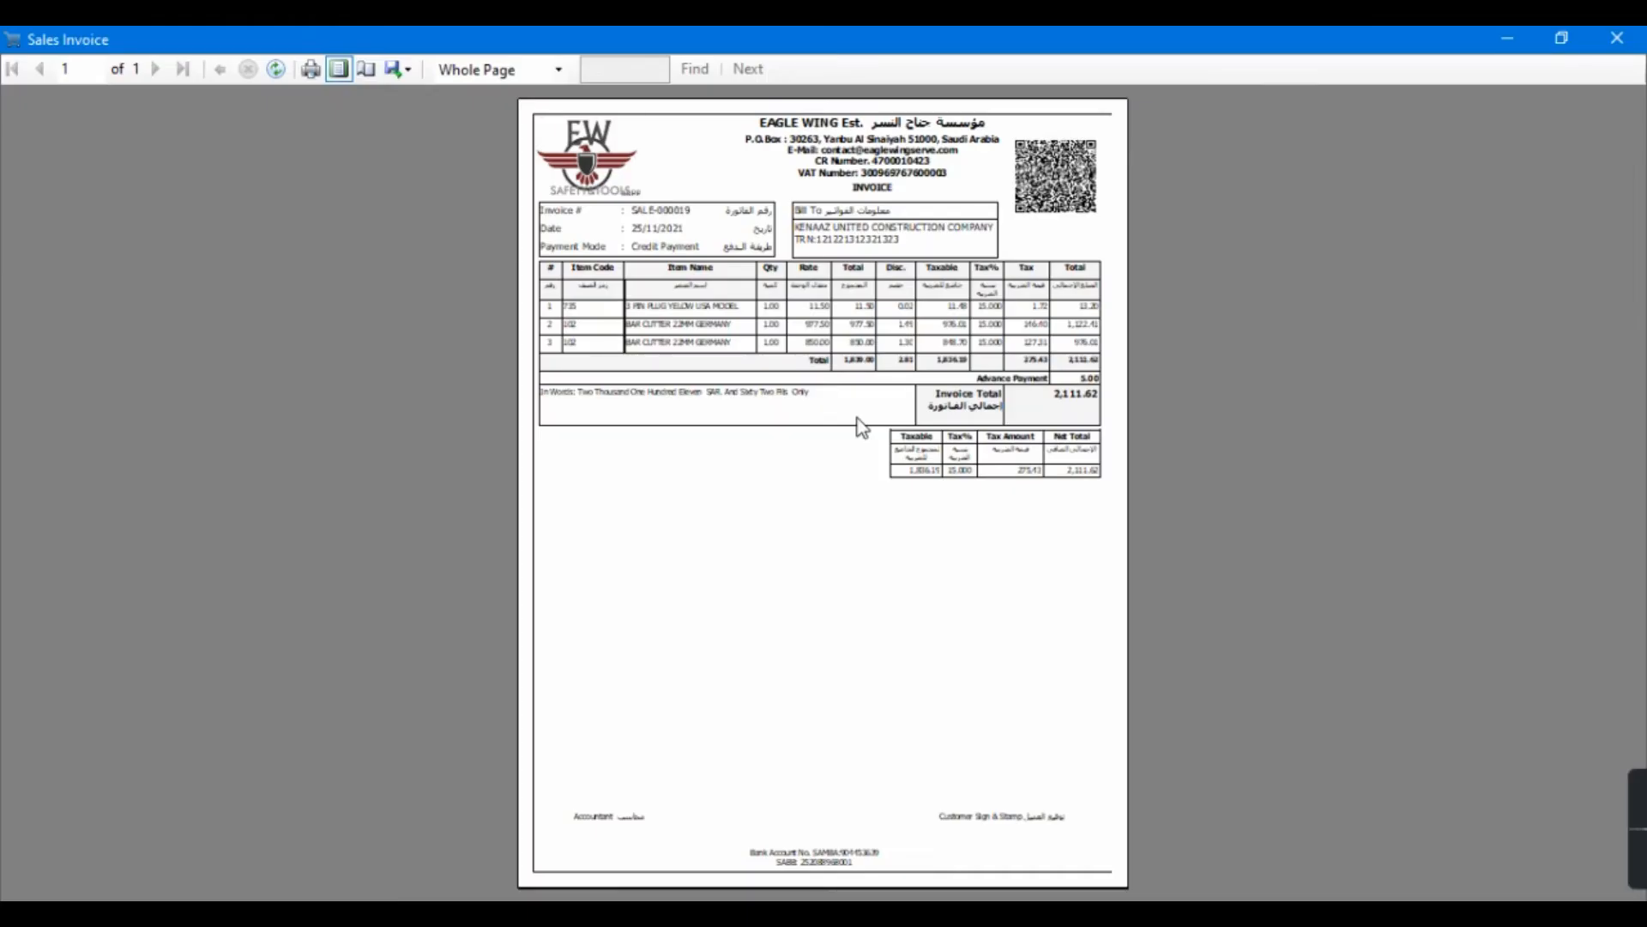
left_click(1617, 37)
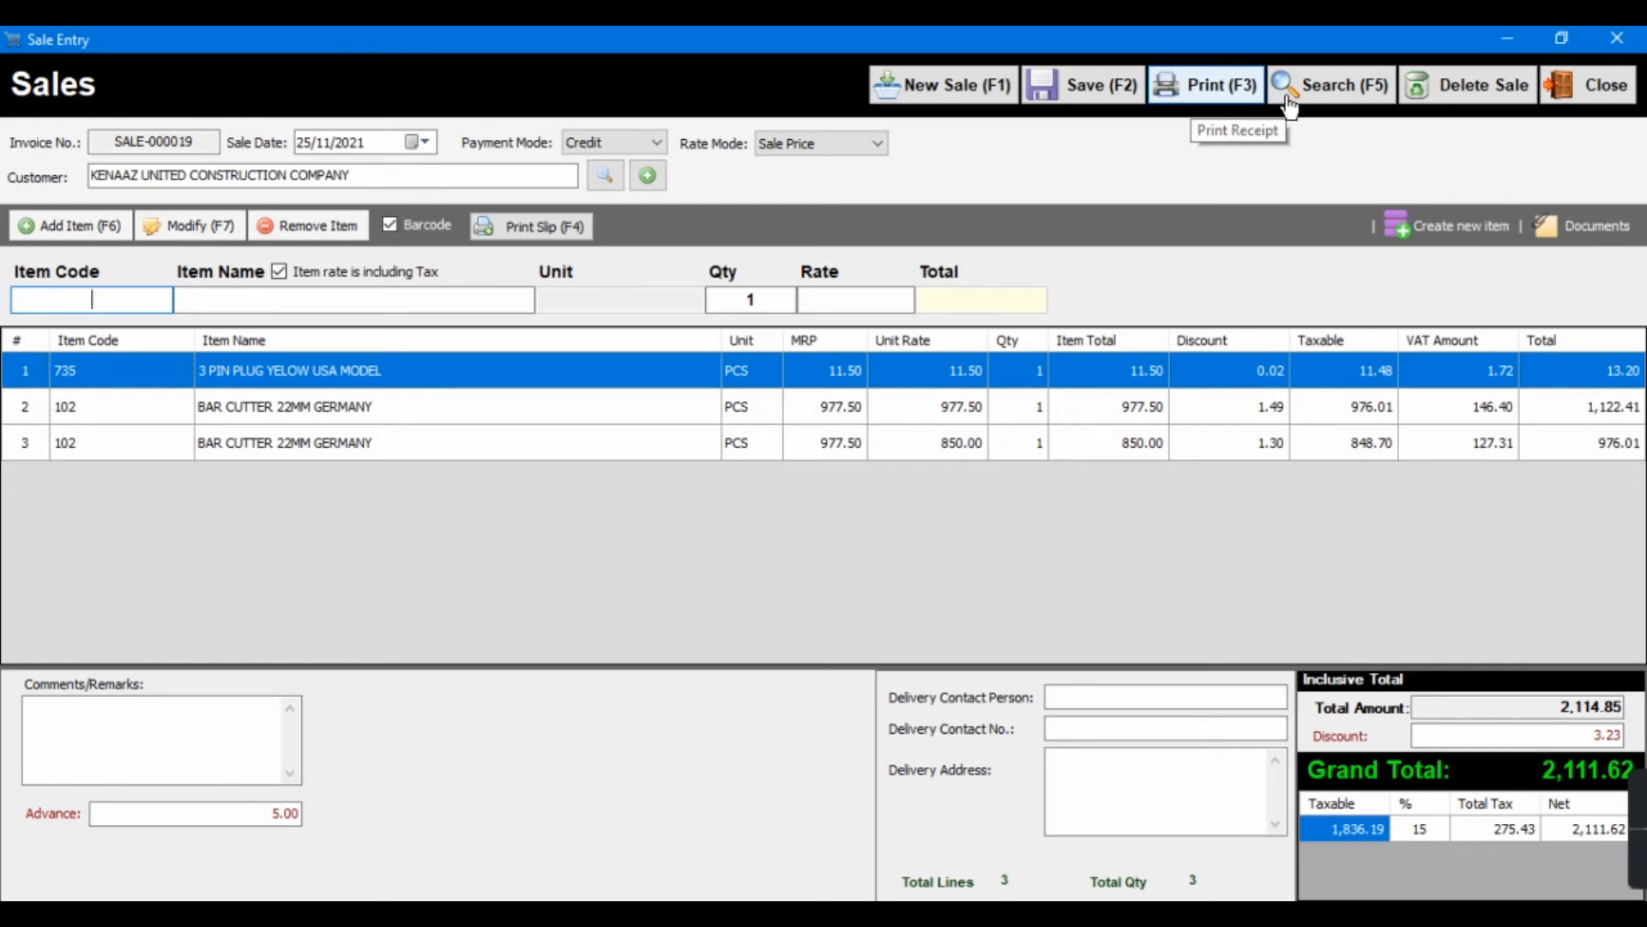
Leave the sale entry and open the system Settings, entering the settings password.
left_click(1589, 85)
left_click(148, 354)
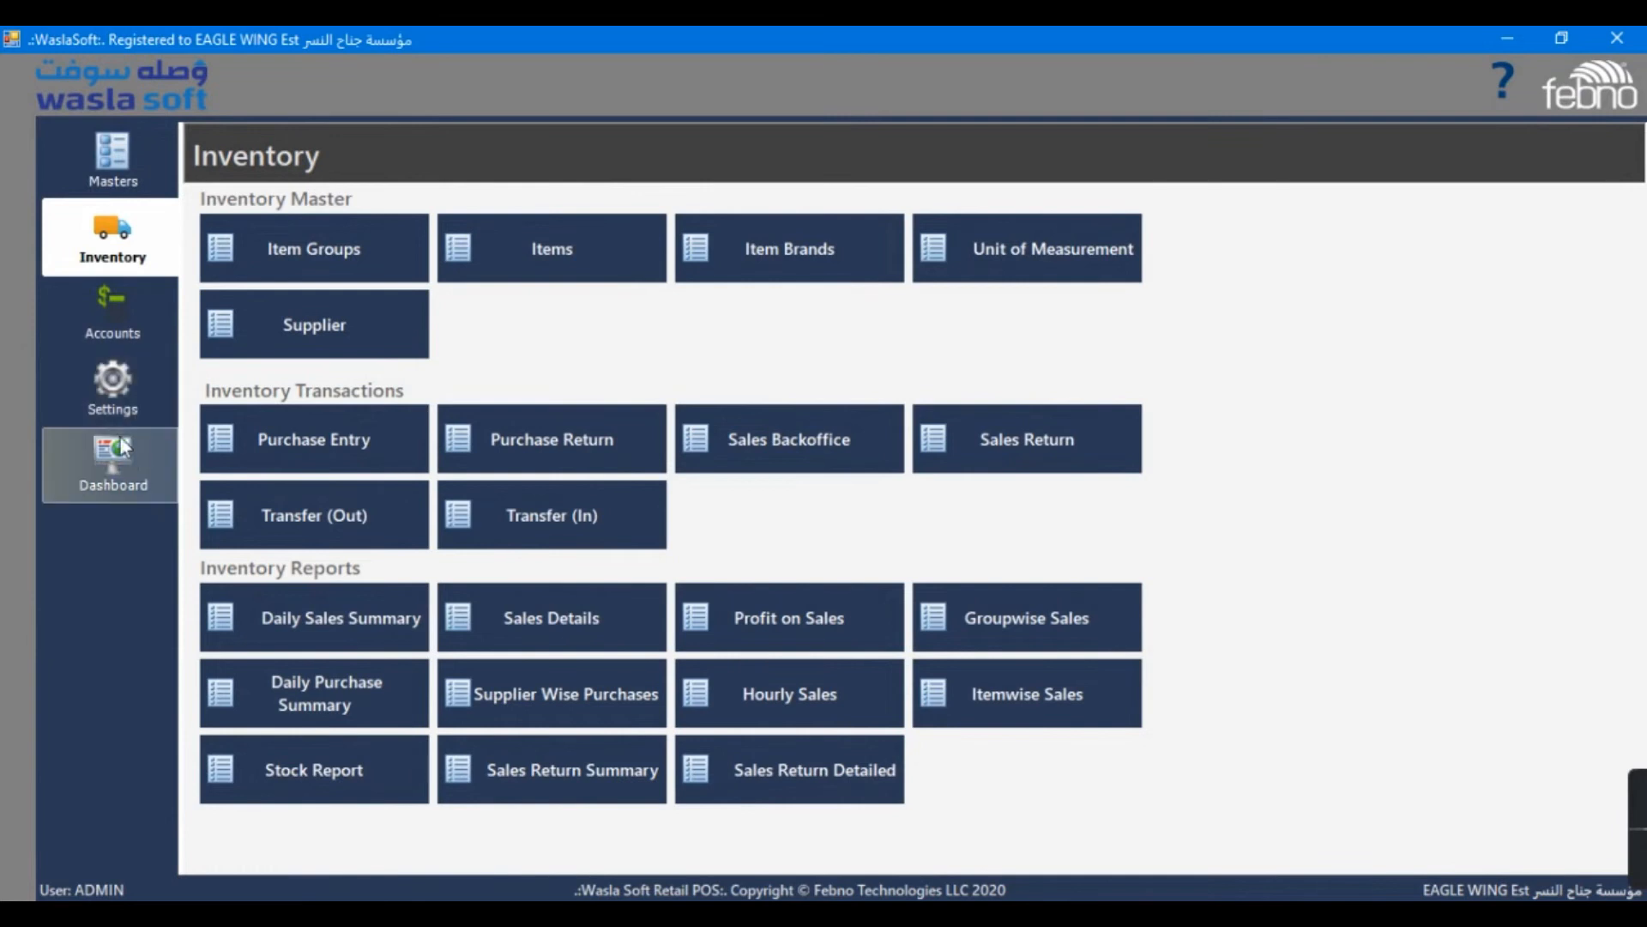
left_click(365, 237)
type("1")
key("Return")
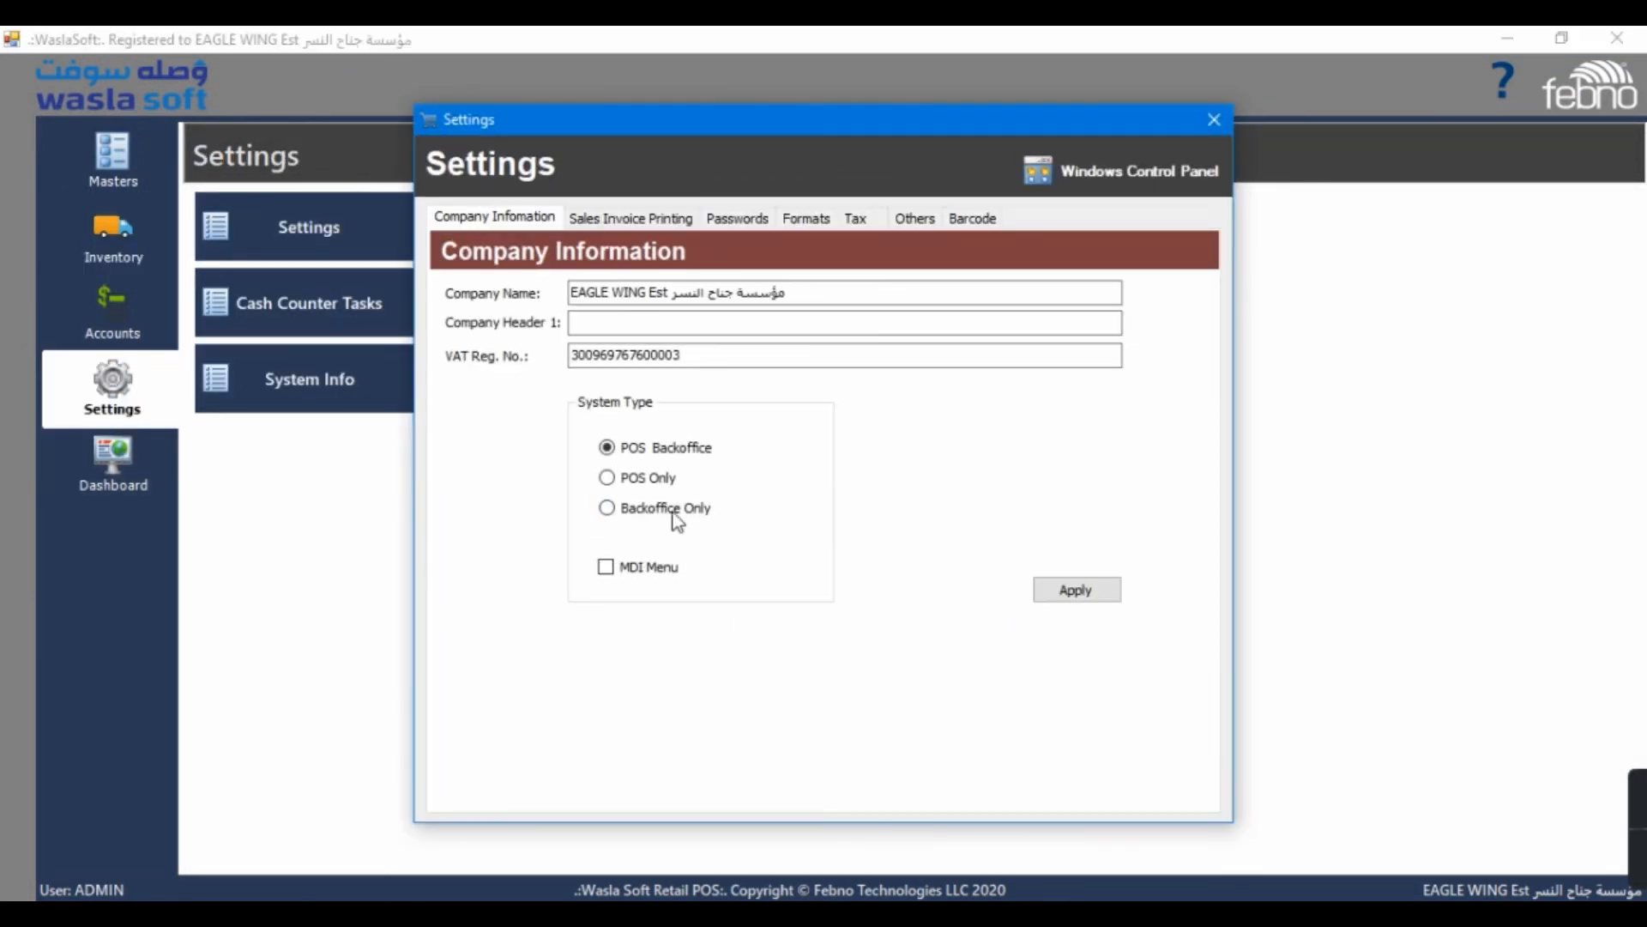
Enable Print Slip Print in Sales Backoffice in the sales invoice printing settings, and apply the change.
left_click(659, 220)
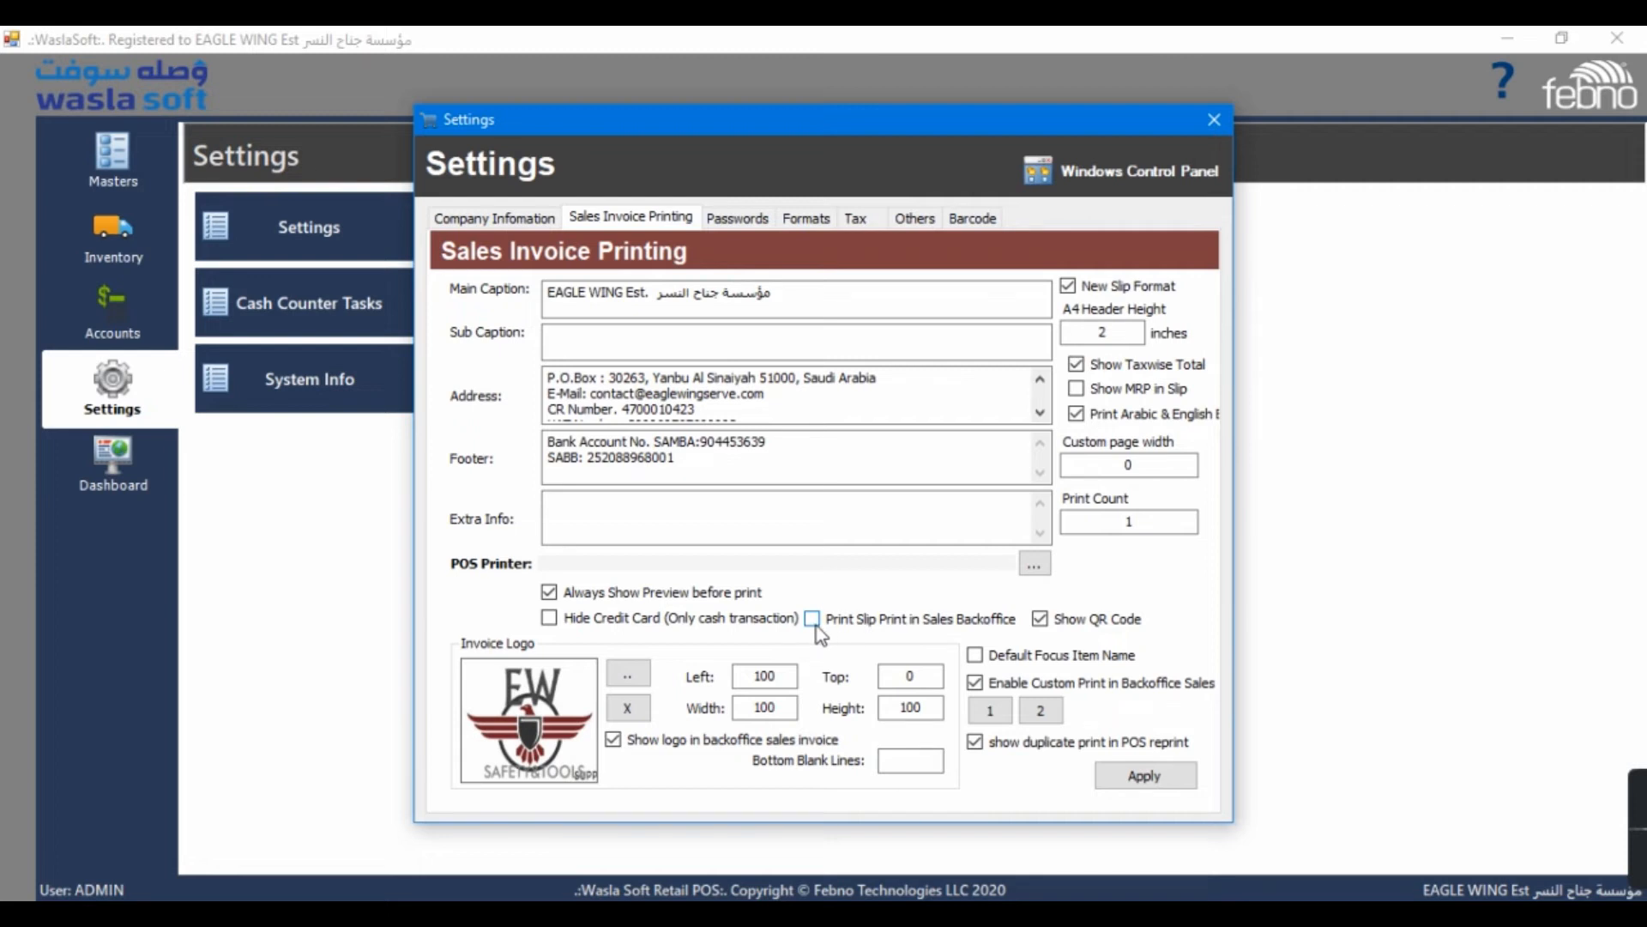
left_click(1144, 776)
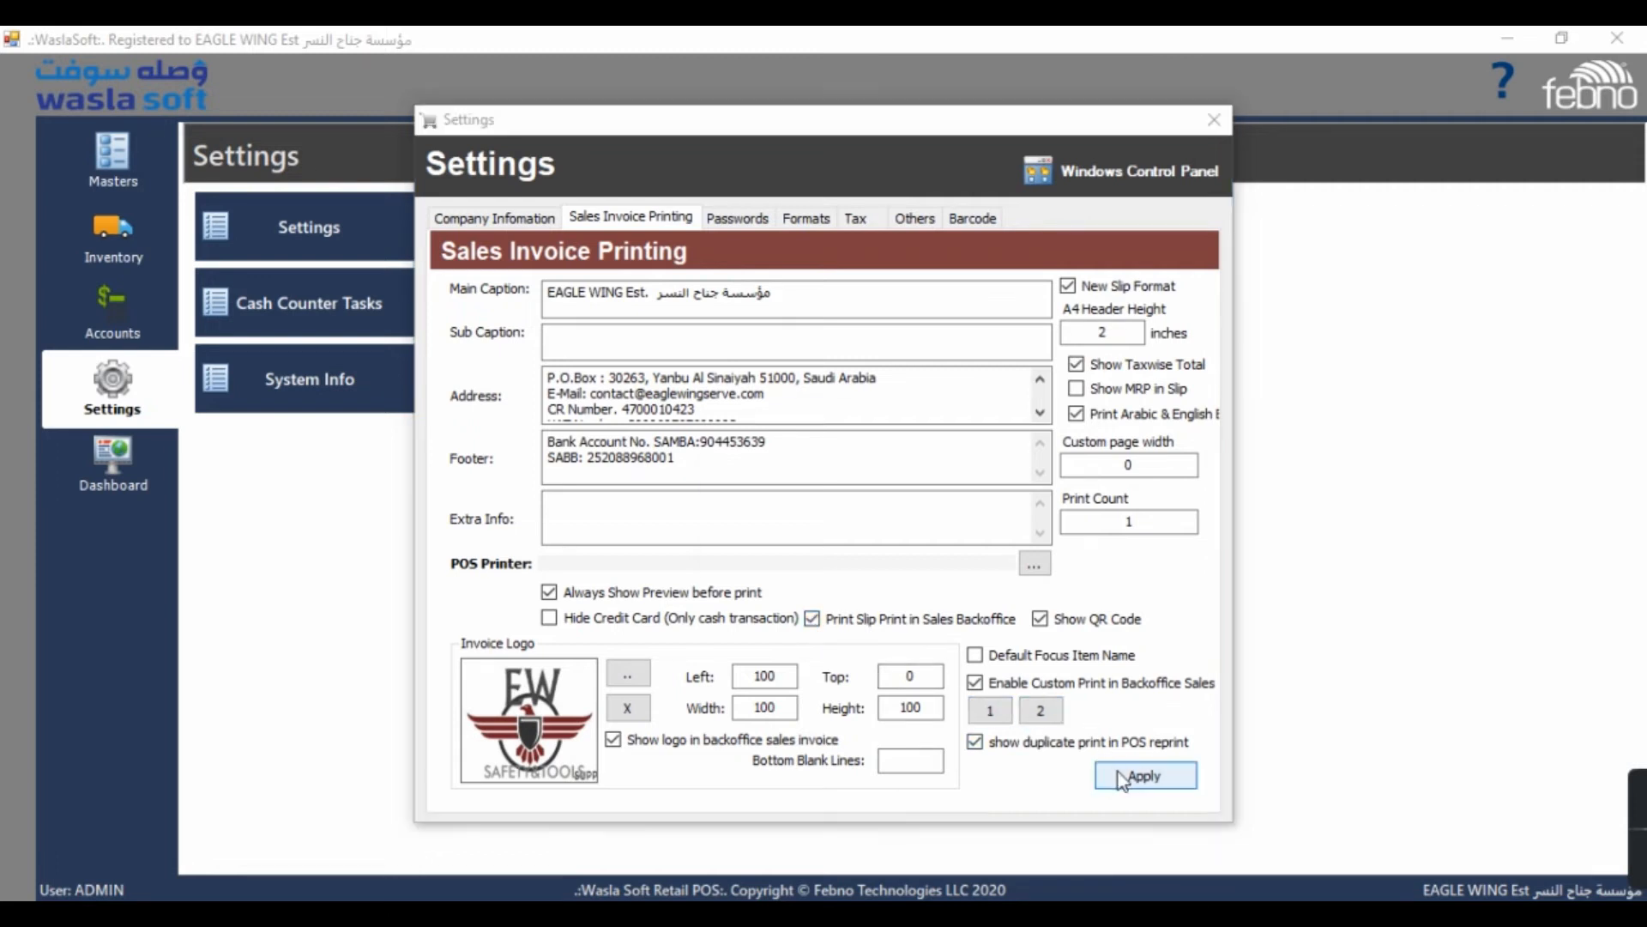
left_click(875, 564)
left_click(1212, 120)
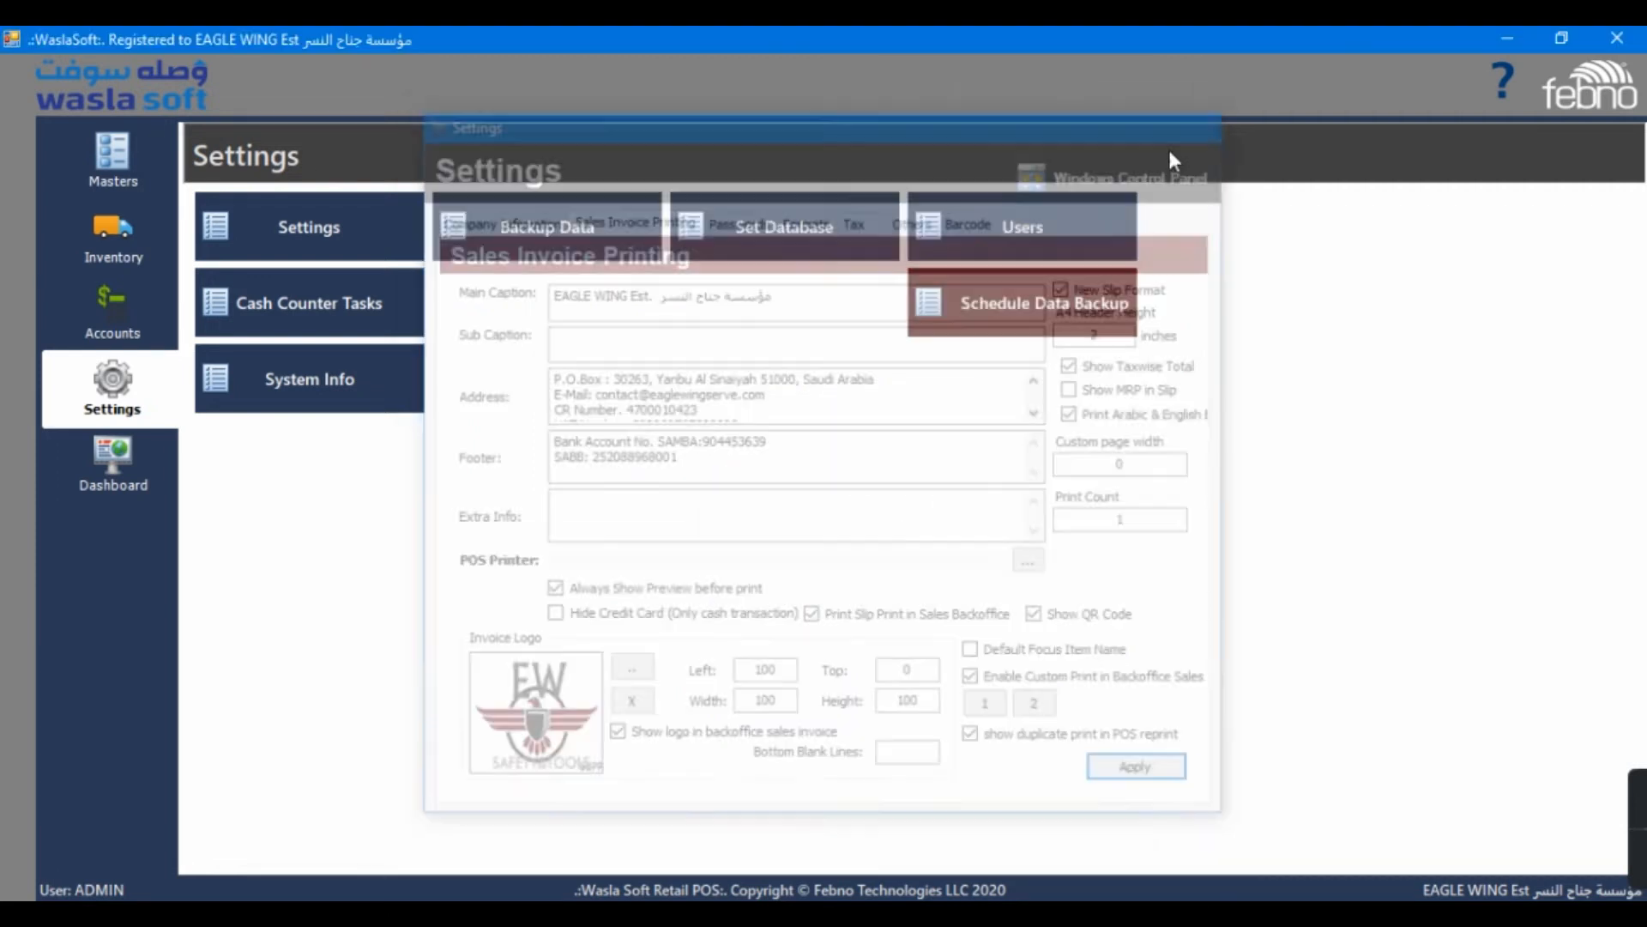
Retrieve sale SALE-000019 in Sales Backoffice, print it to preview its receipt slip, and close the preview.
left_click(109, 258)
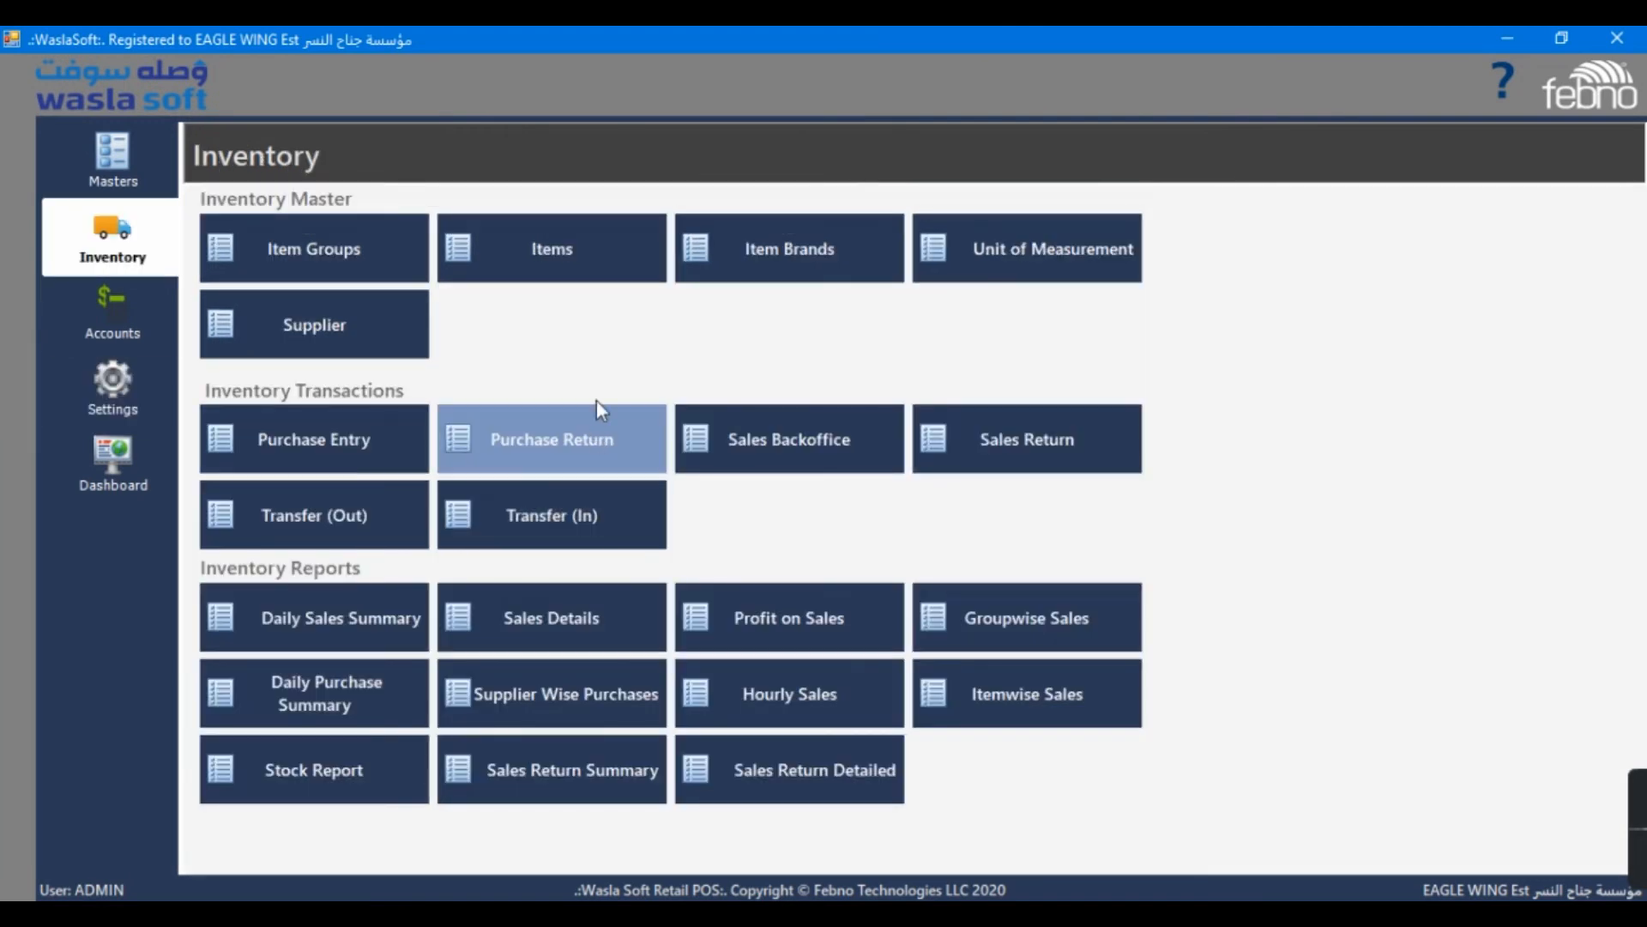
left_click(823, 442)
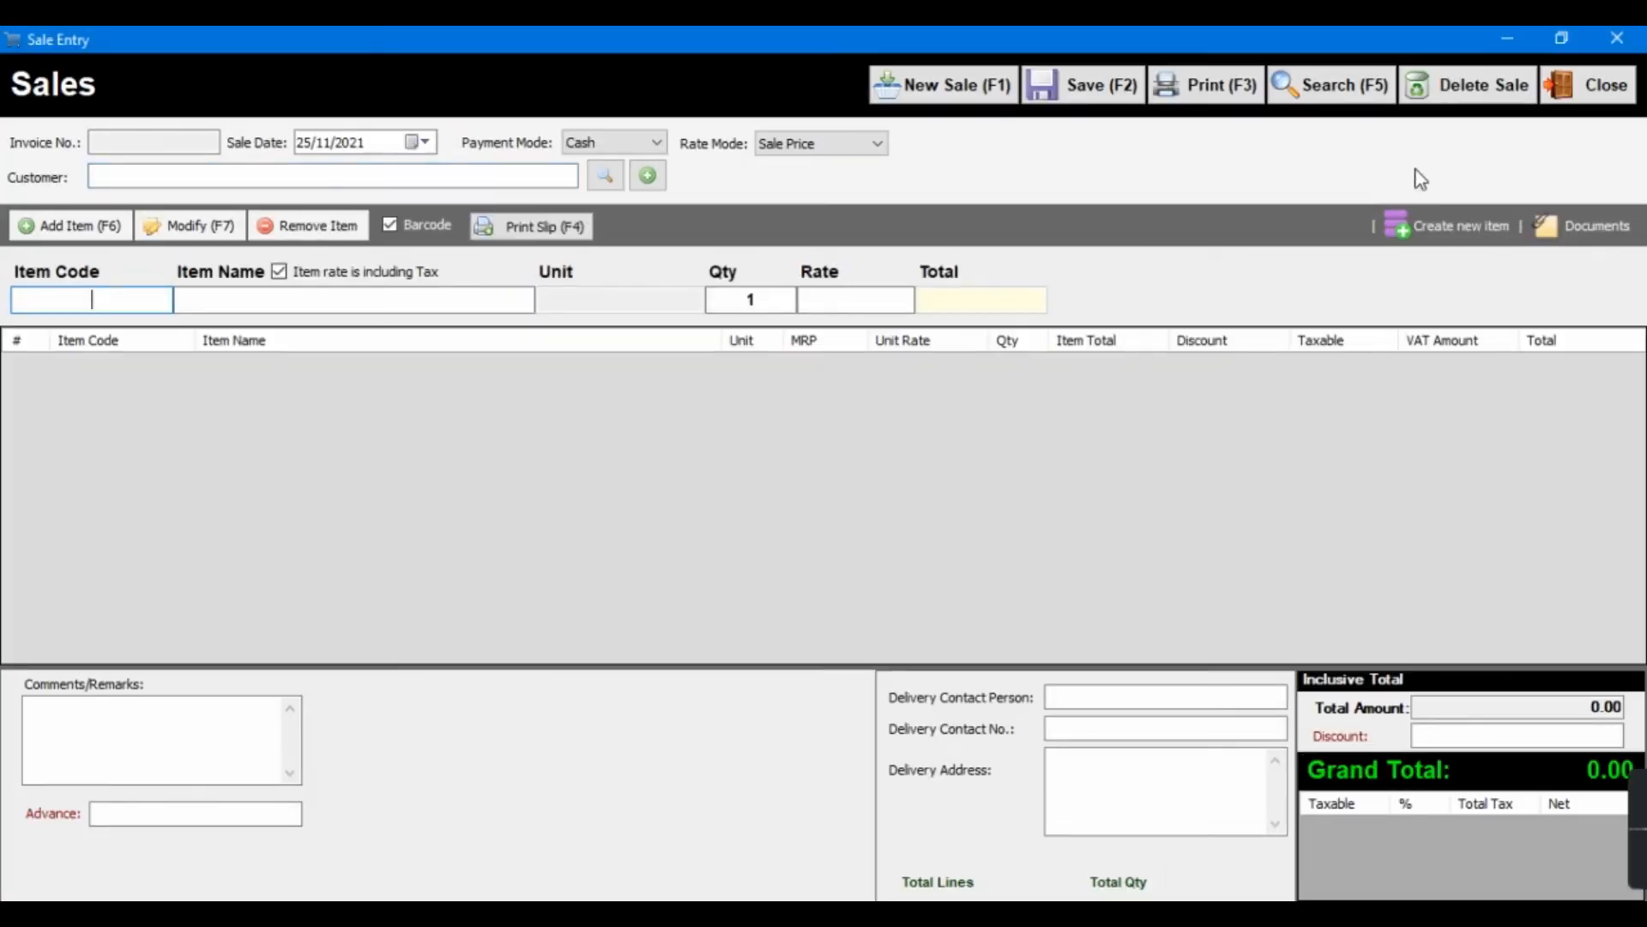
left_click(1340, 90)
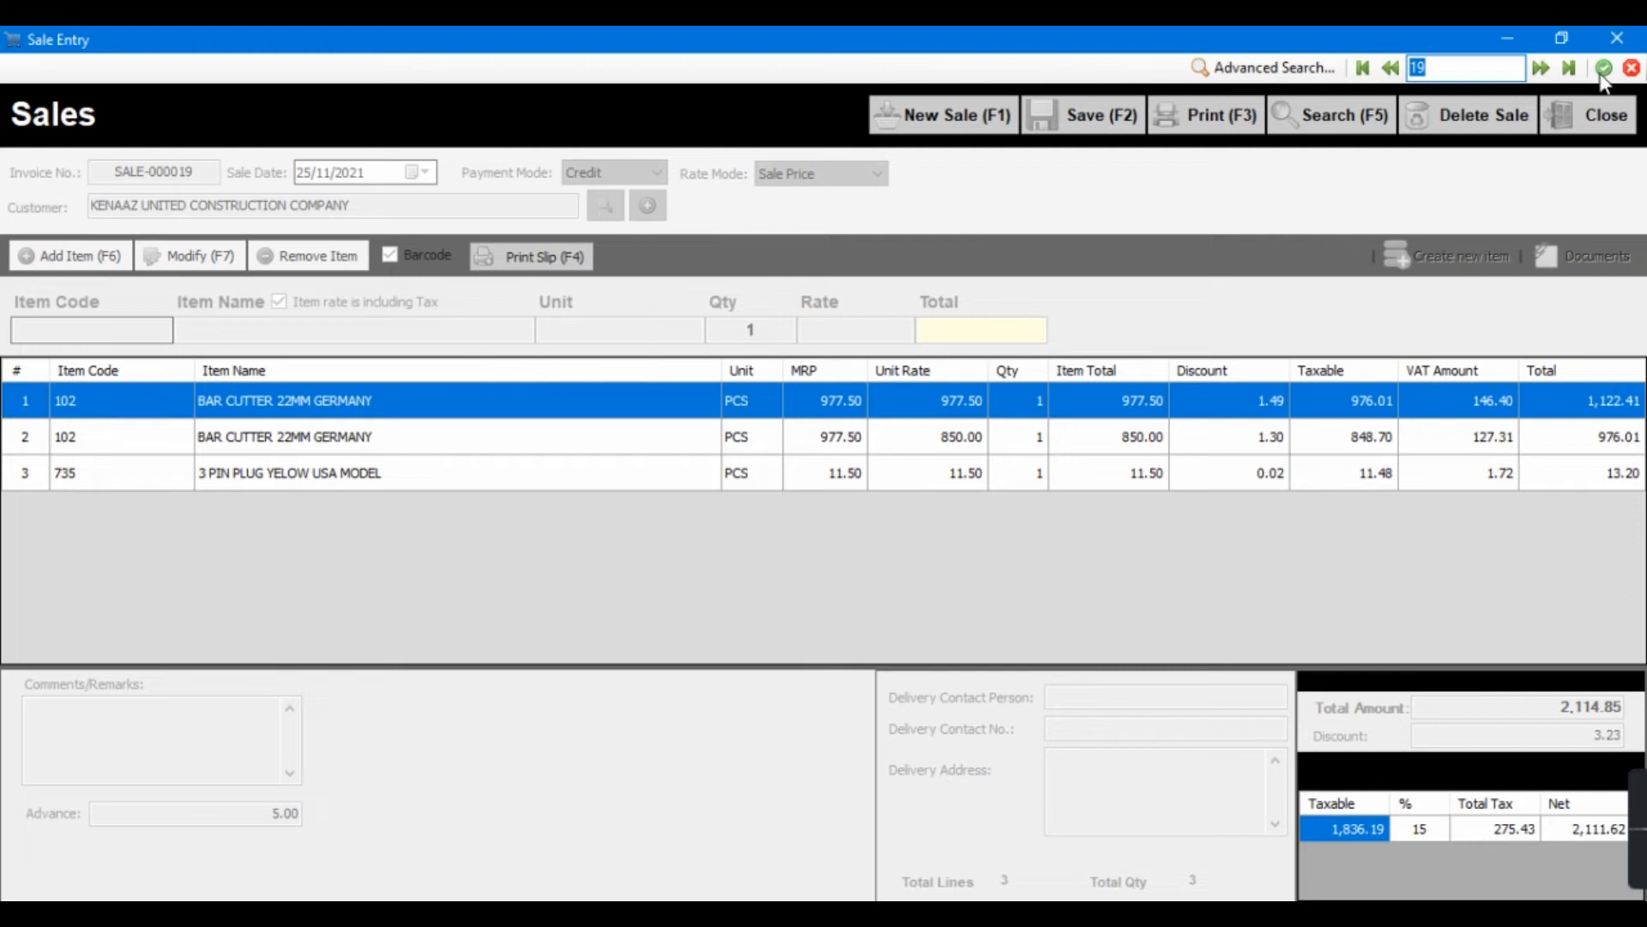
left_click(1208, 86)
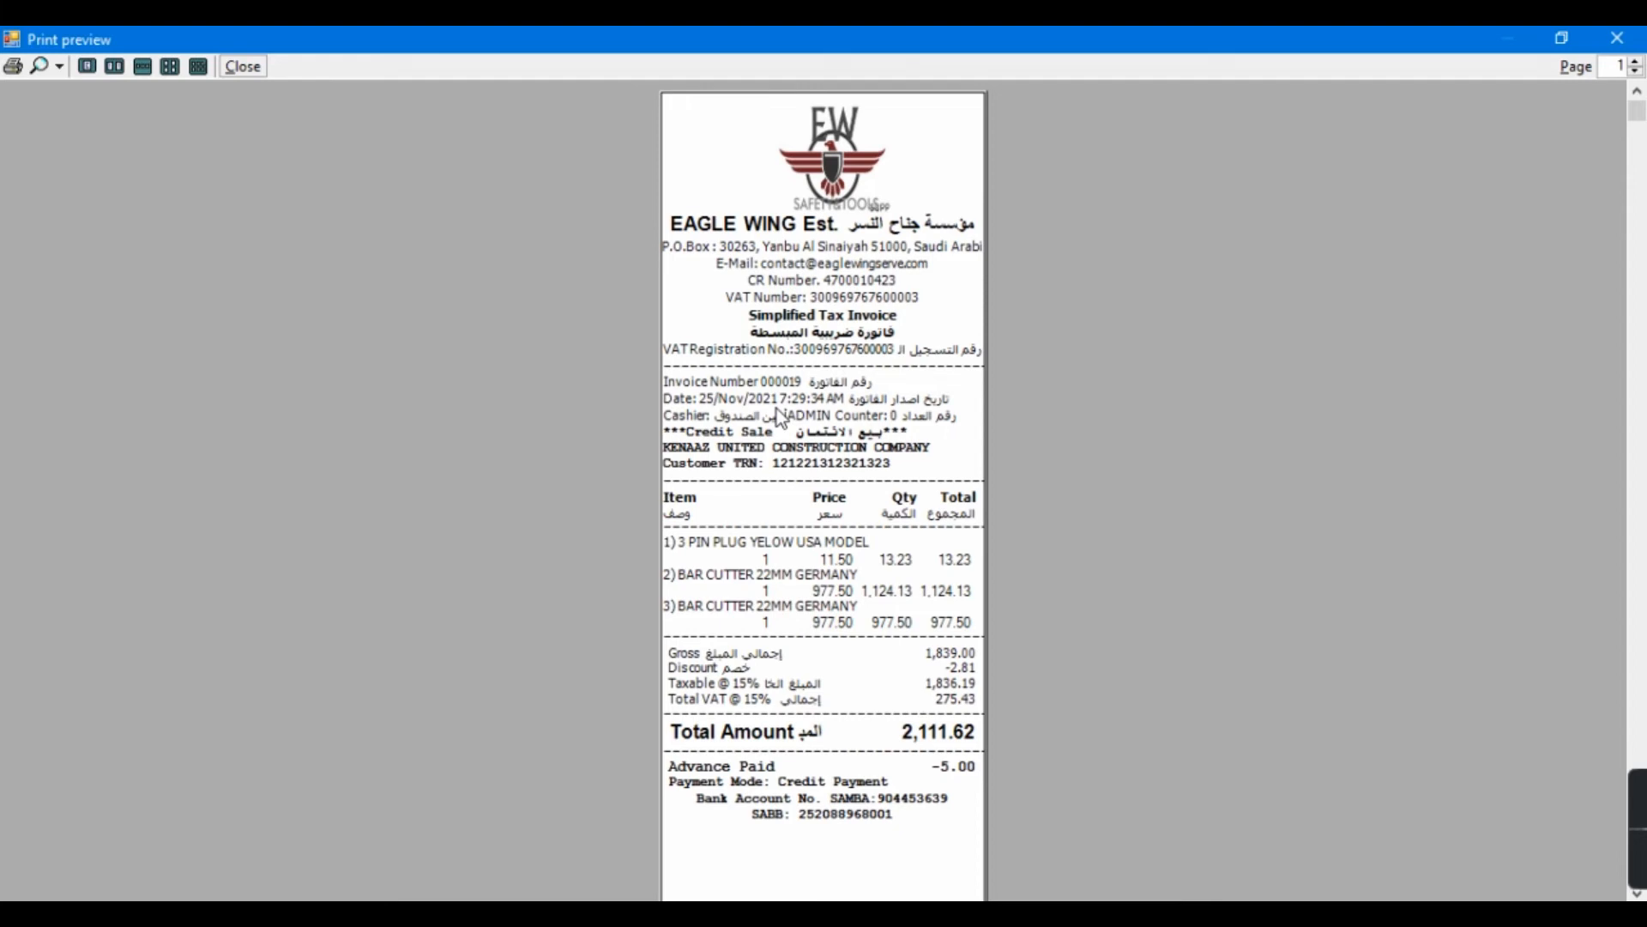
left_click(1637, 39)
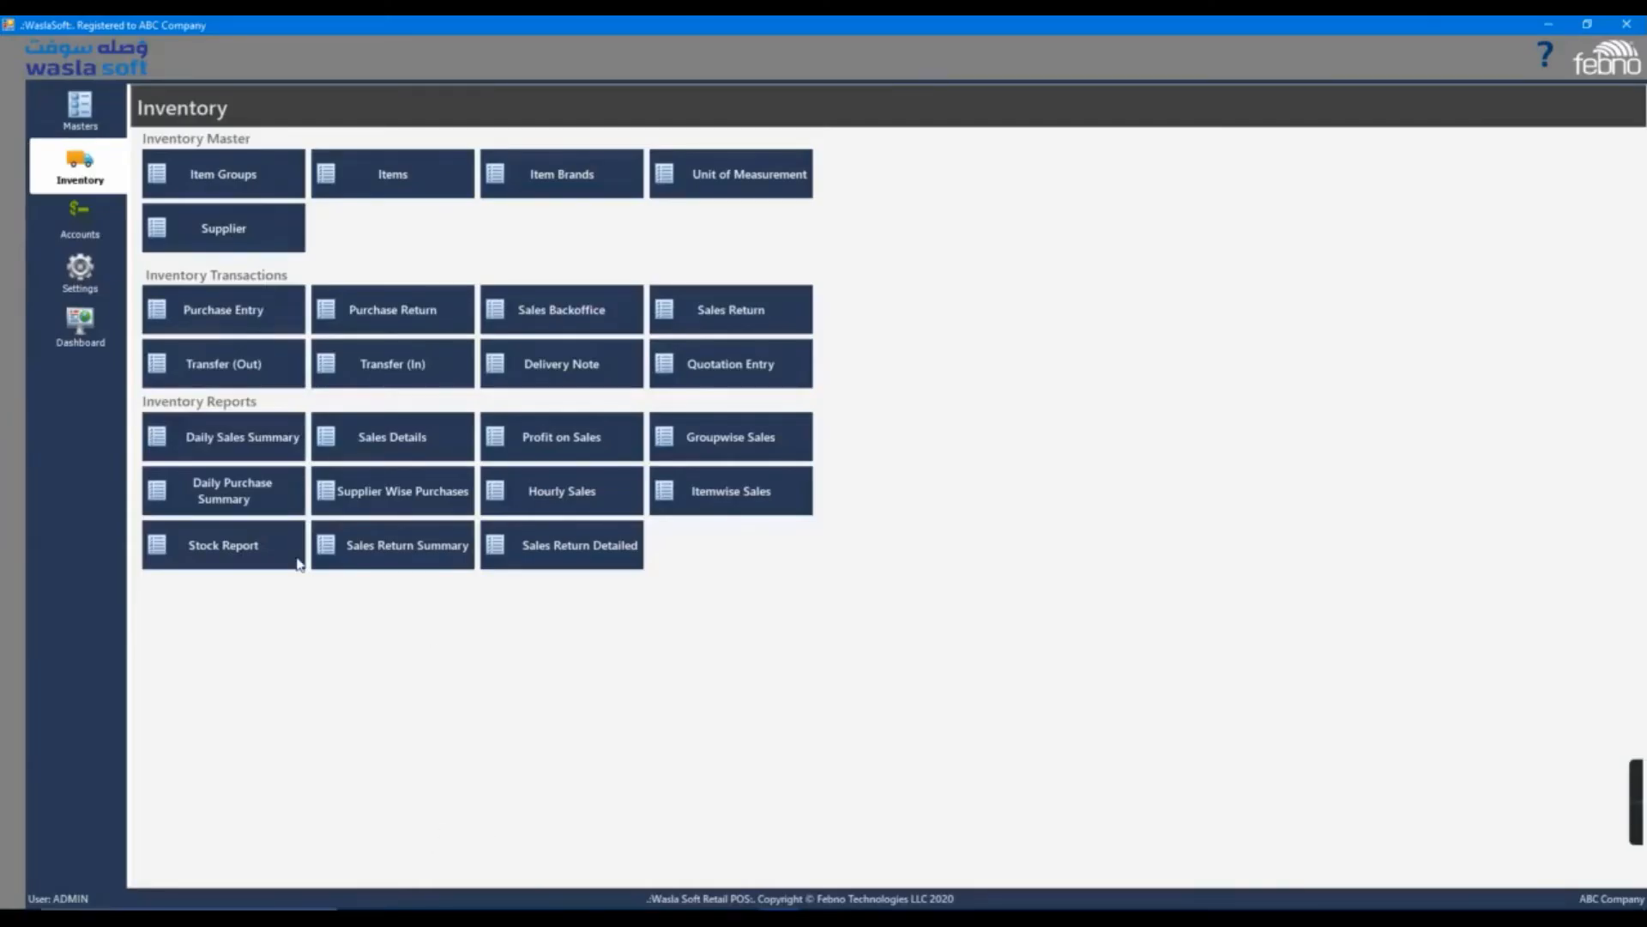
Open a Sales Return from the inventory transactions and select New Customer as its customer.
left_click(103, 213)
left_click(80, 165)
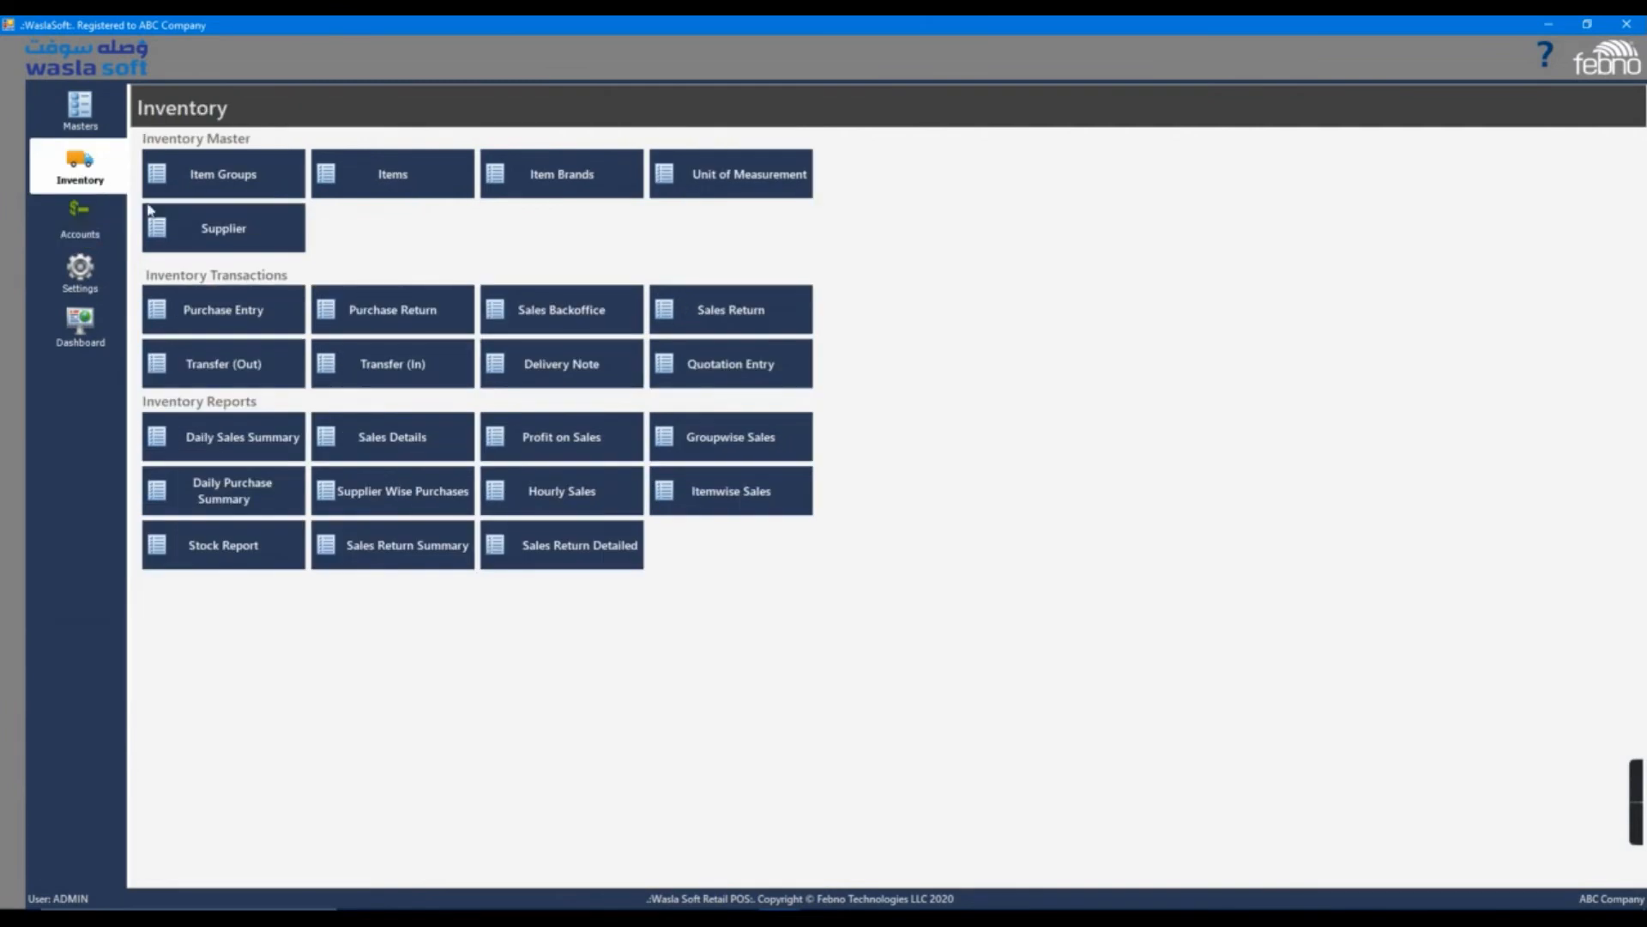
left_click(728, 310)
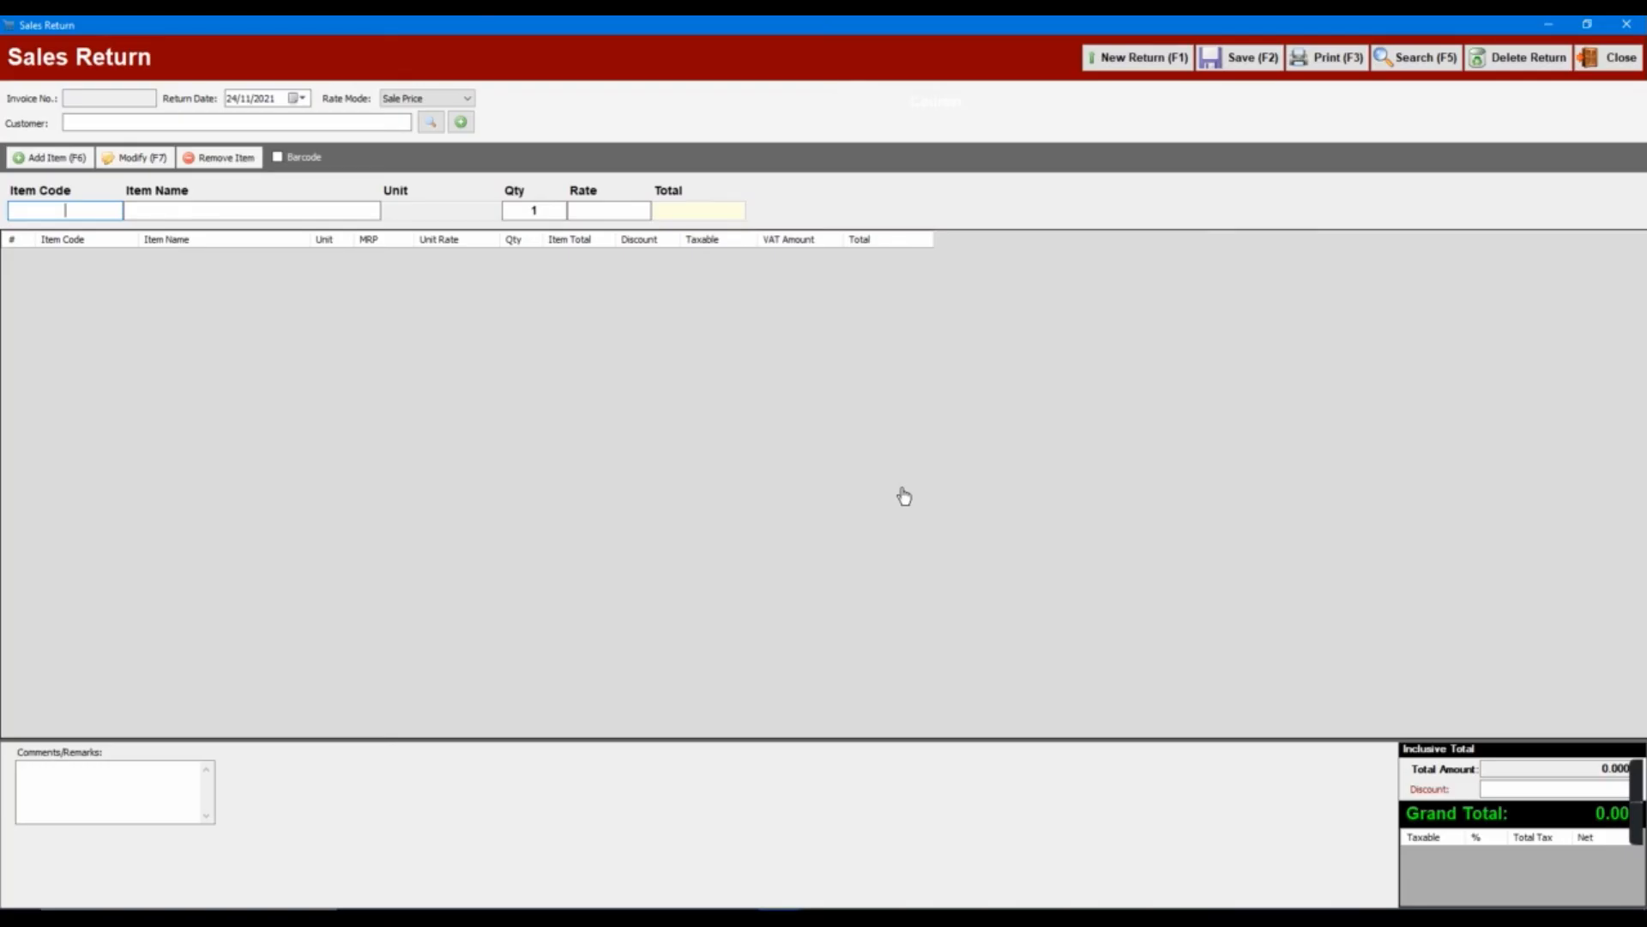
left_click(342, 123)
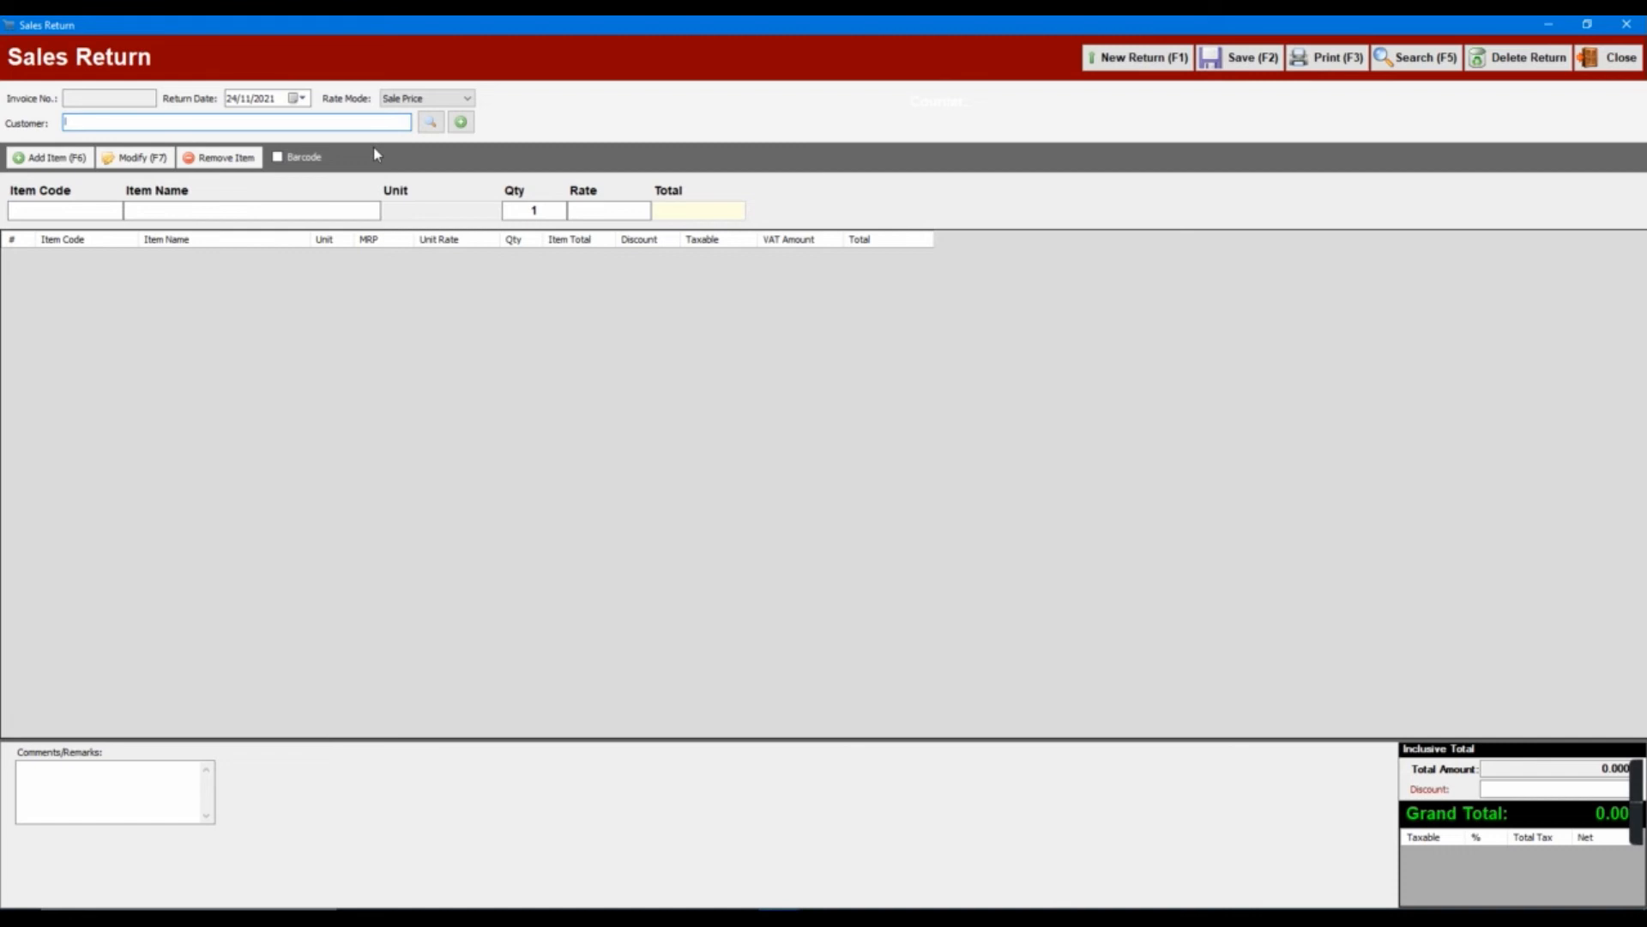
key("Down")
Try the wholesale rate mode on the sales return and switch back to Sale Price.
left_click(403, 101)
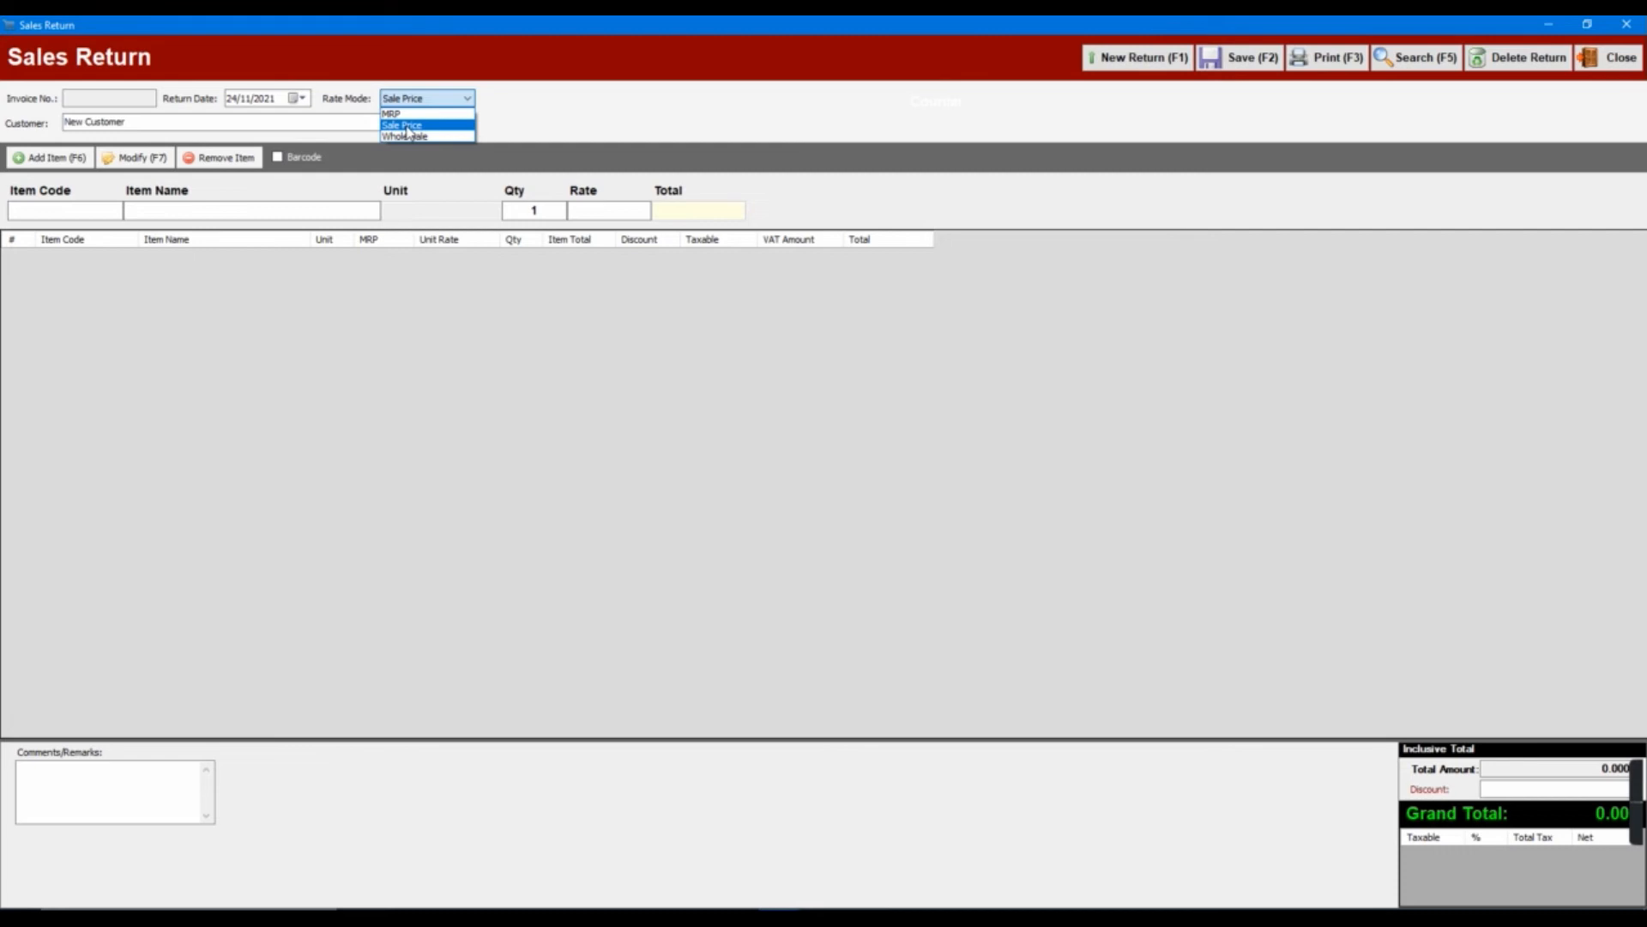
left_click(406, 127)
left_click(420, 98)
left_click(407, 135)
left_click(420, 98)
left_click(416, 126)
Add item 28, 10 KG WHEAT PREMIUM FLOUR, to the return with quantity 25, and give the return a discount of 5.
left_click(338, 208)
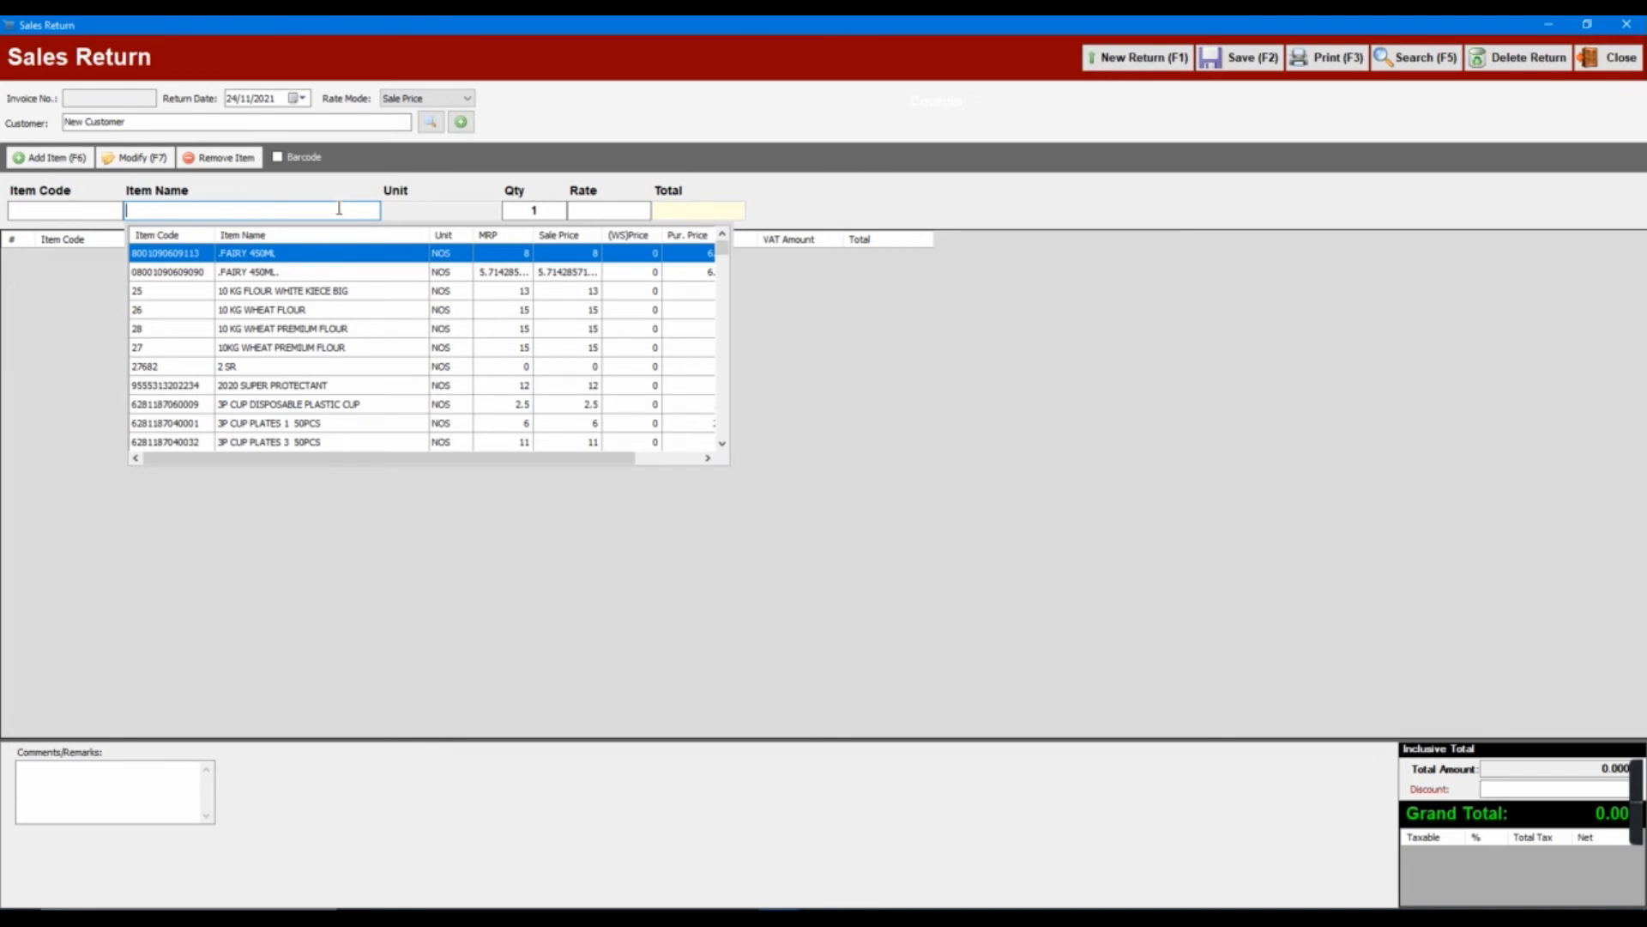
key("Down")
key("Down")
key("Down")
key("Down")
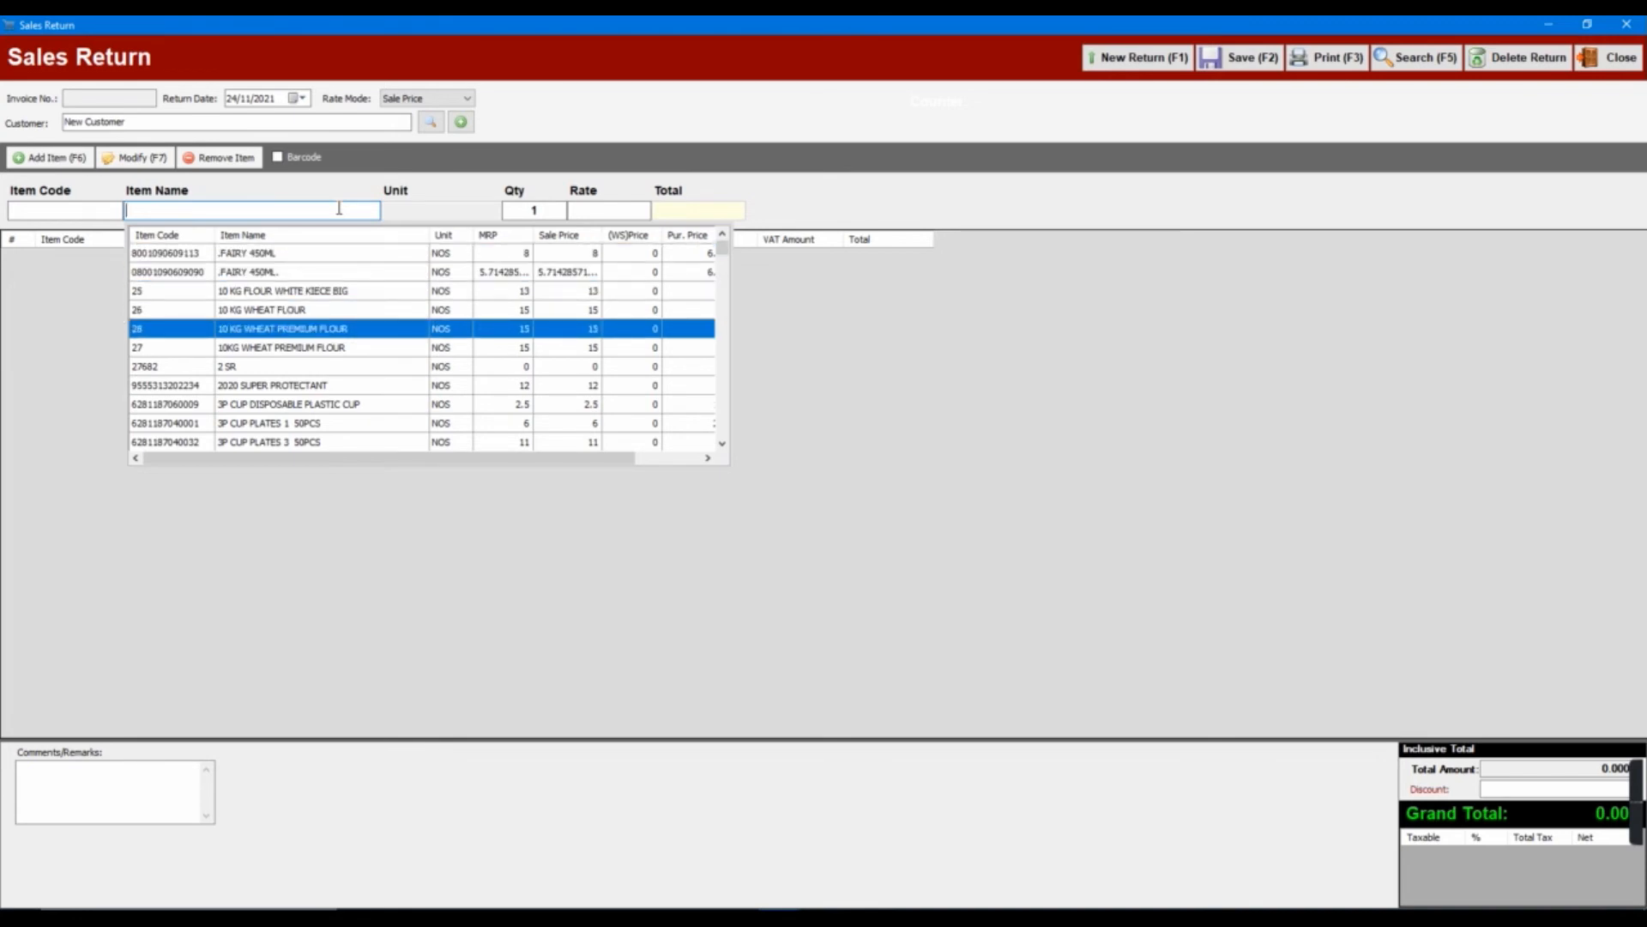
key("Return")
type("25")
key("Return")
key("Return")
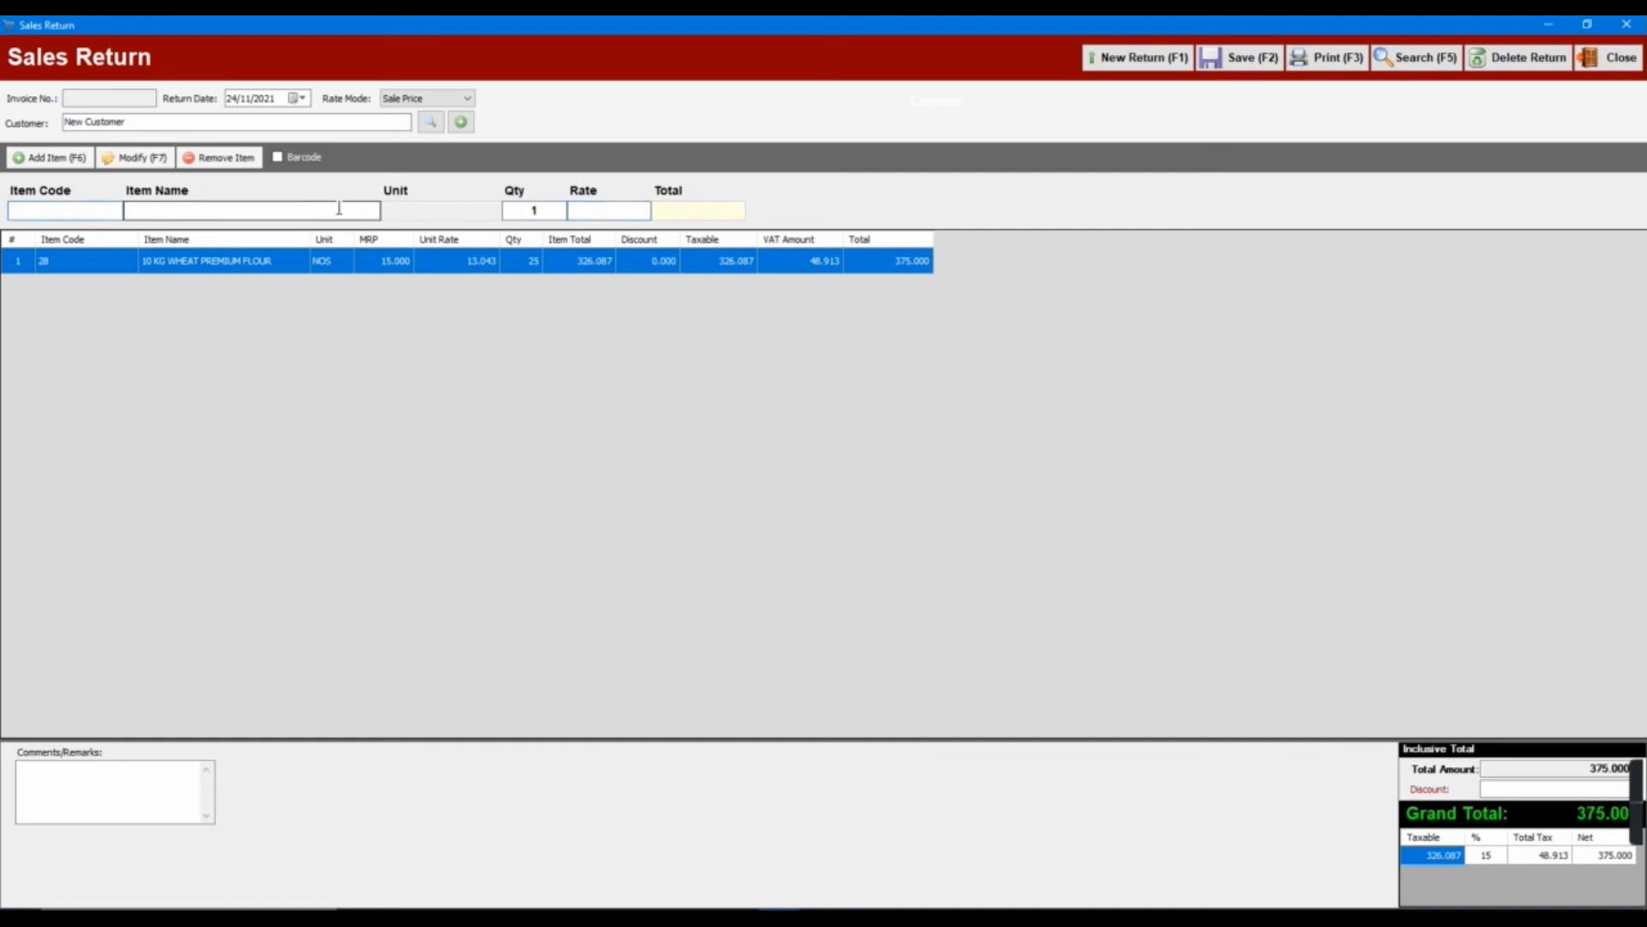
left_click(1599, 788)
type("5")
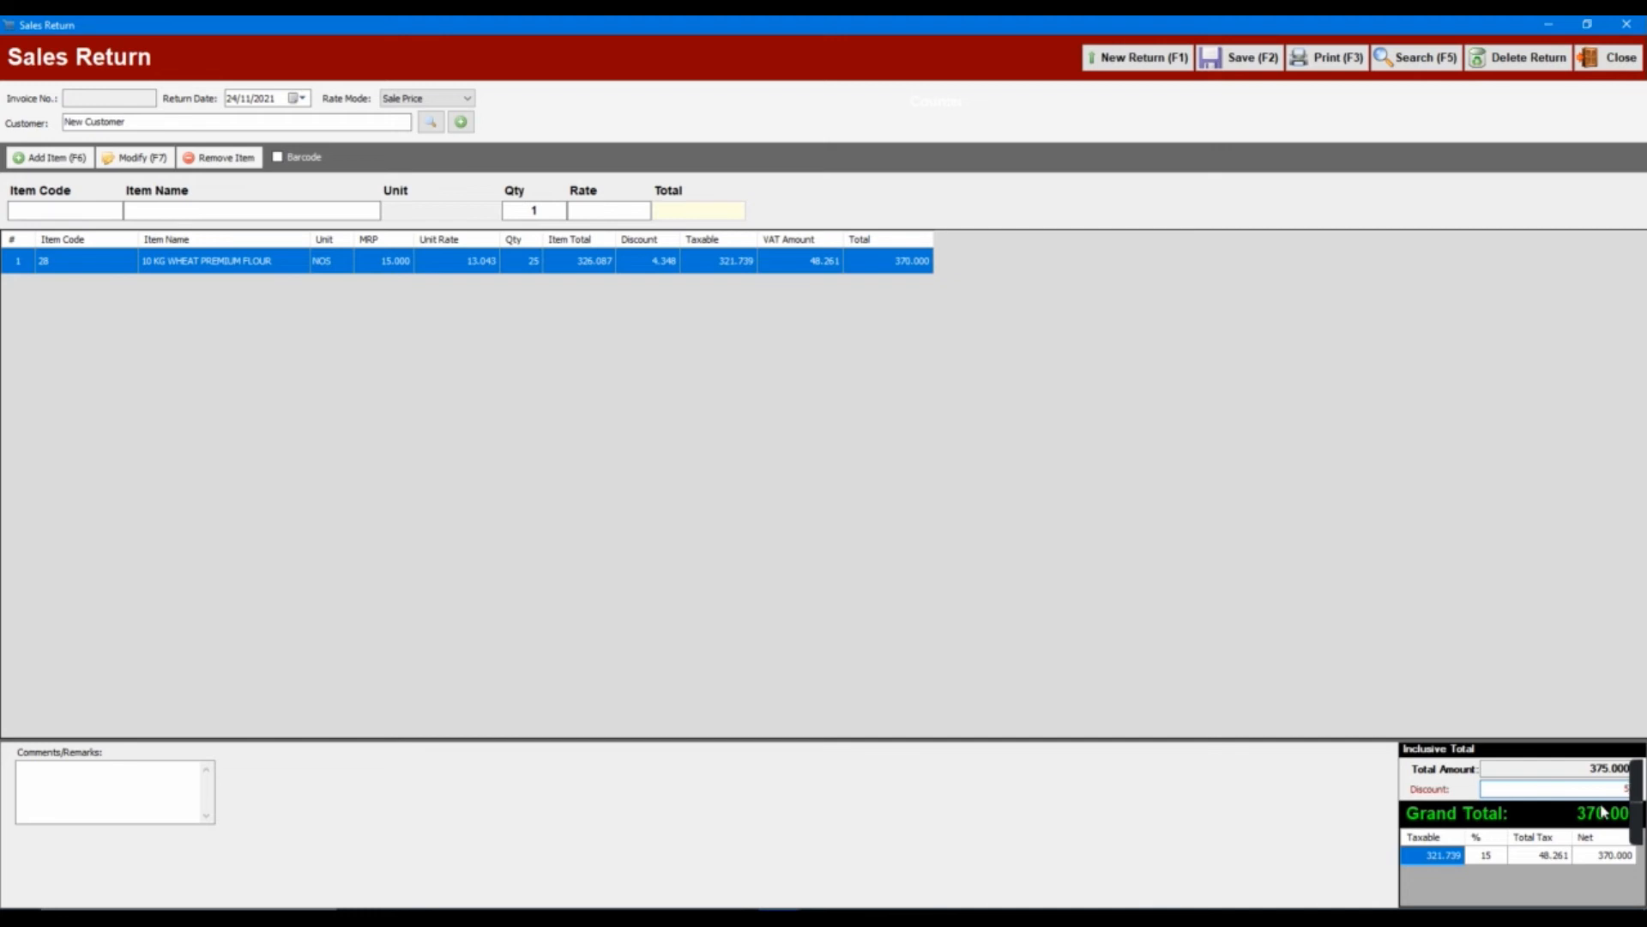
Dismiss the new-customer form without adding a customer, and save the sales return and preview its invoice.
left_click(459, 124)
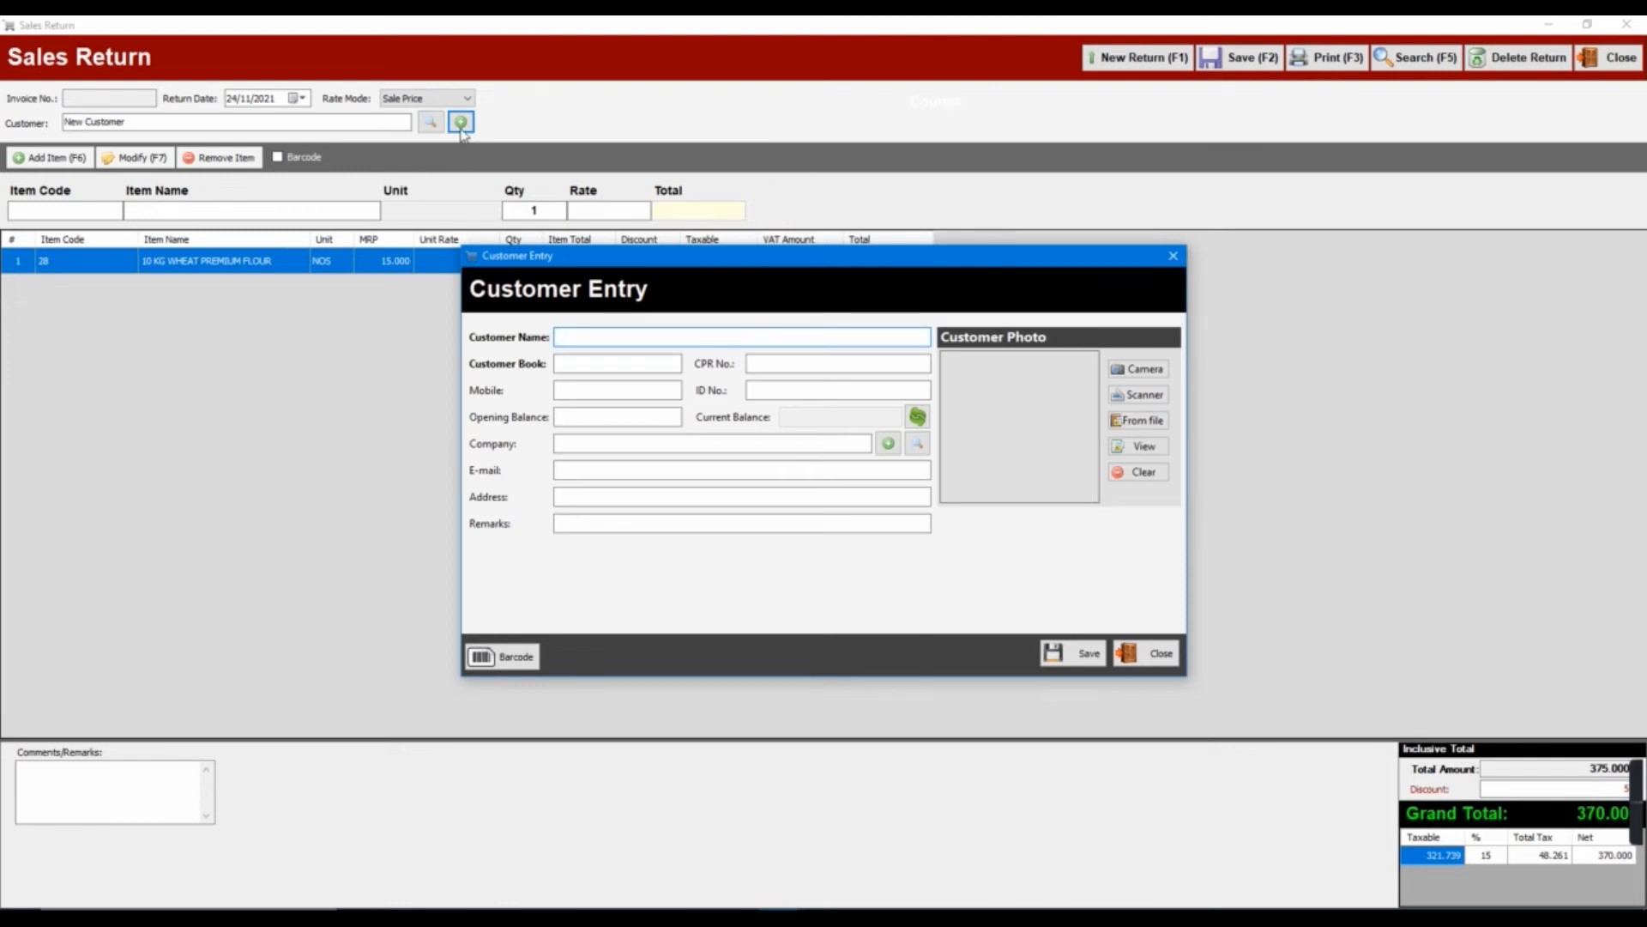
left_click(1139, 657)
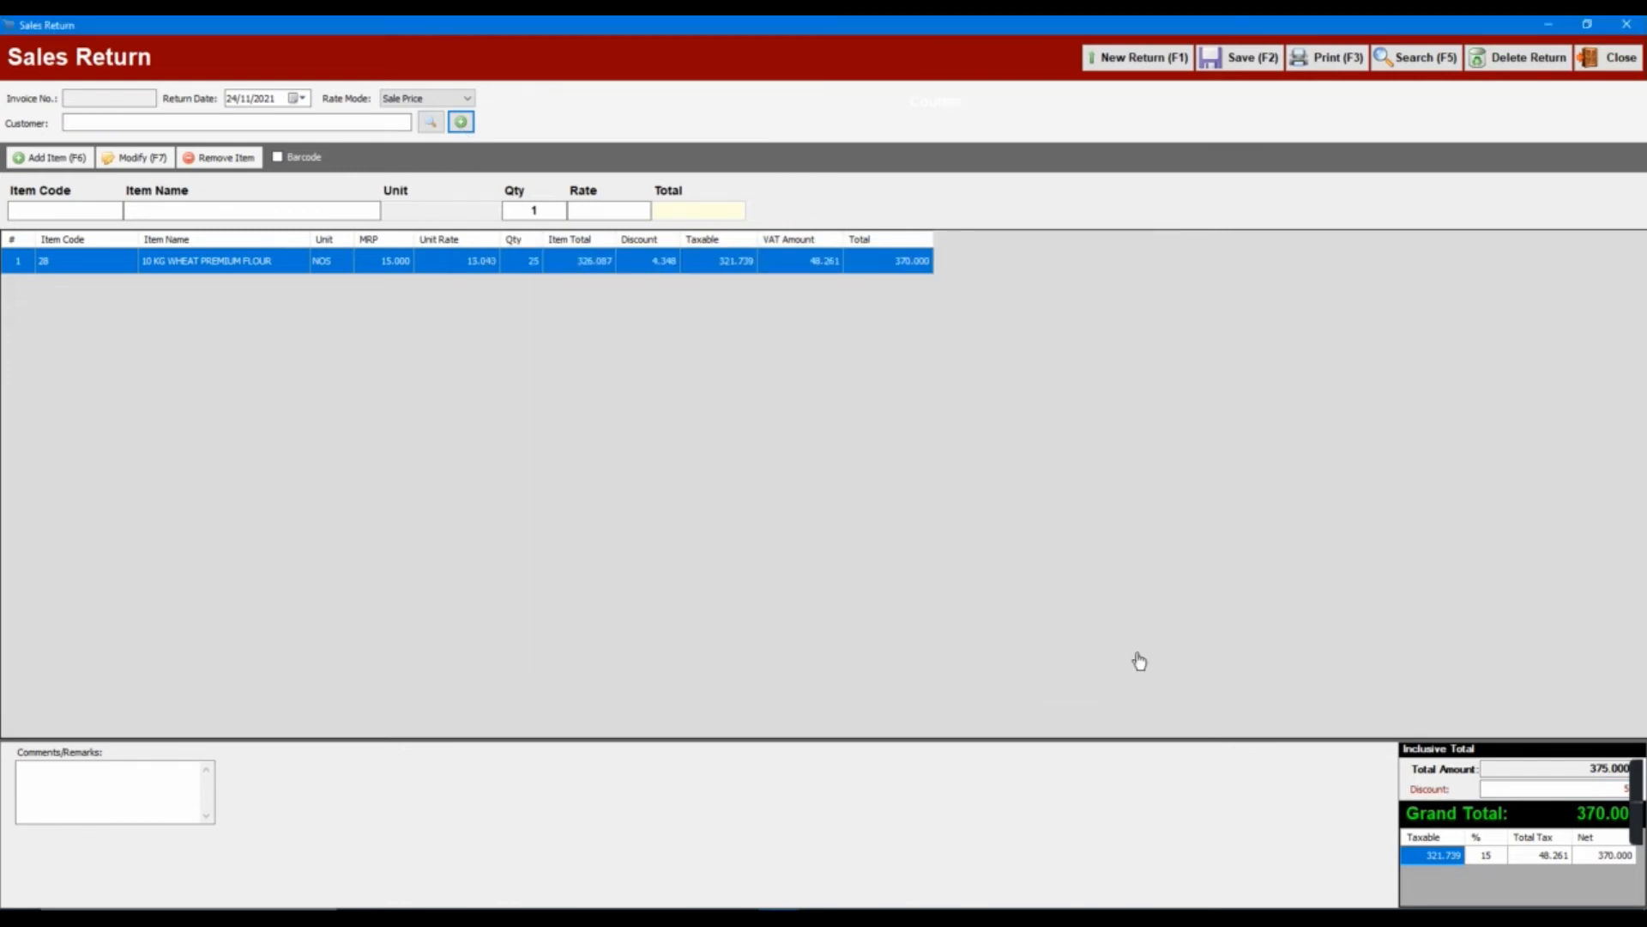
left_click(1343, 60)
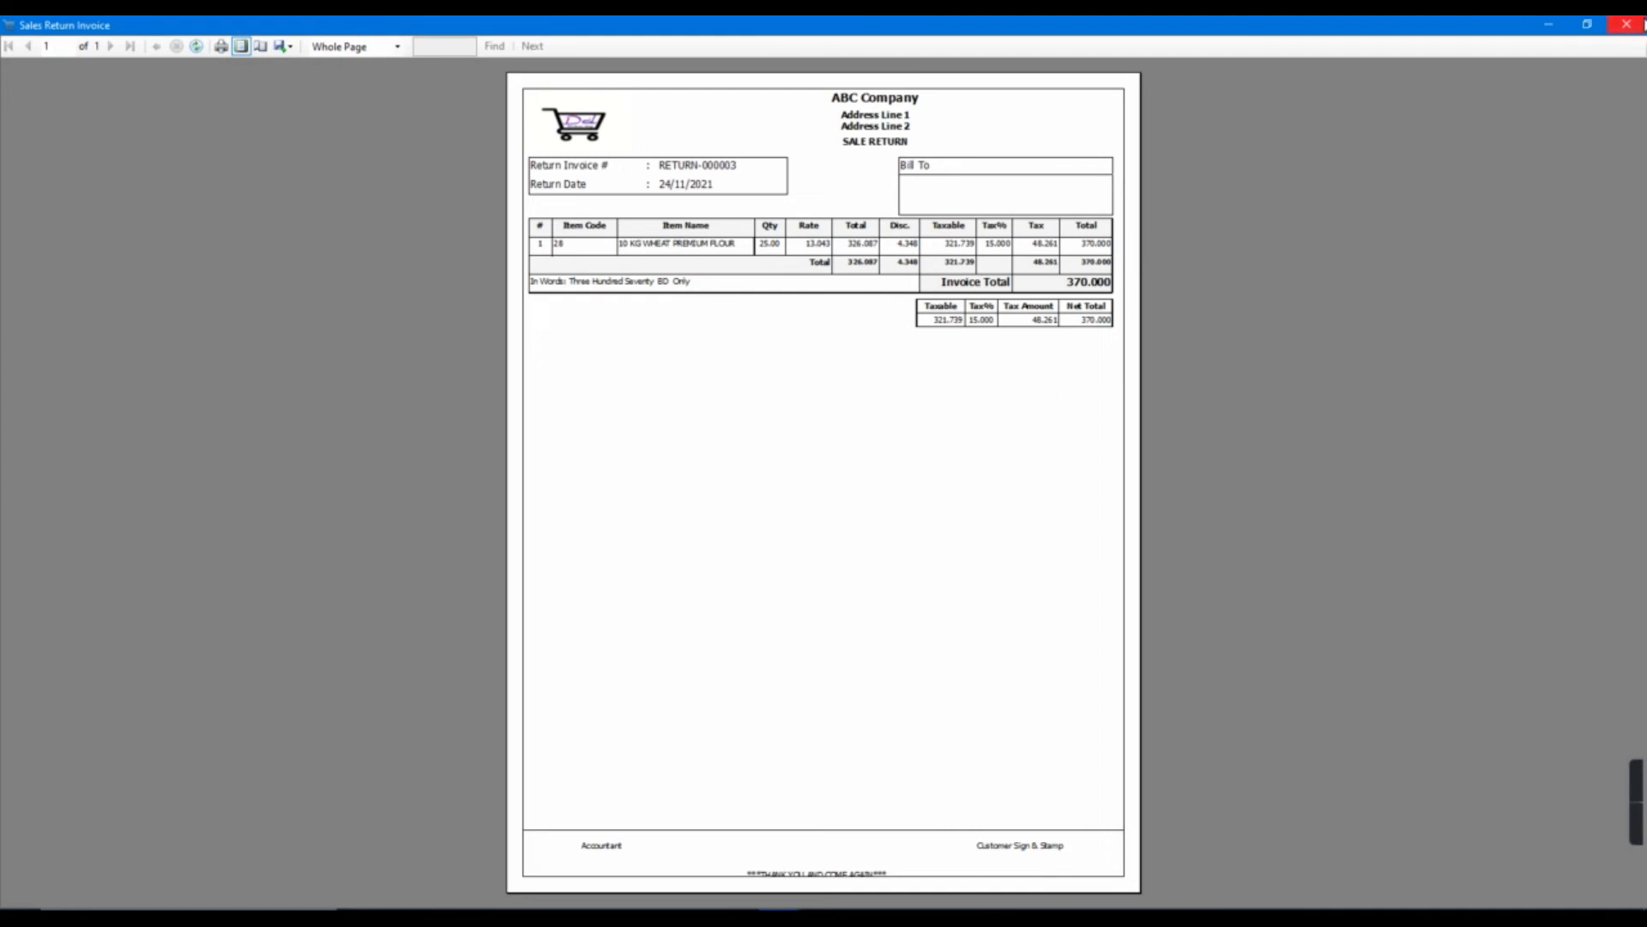
left_click(1627, 25)
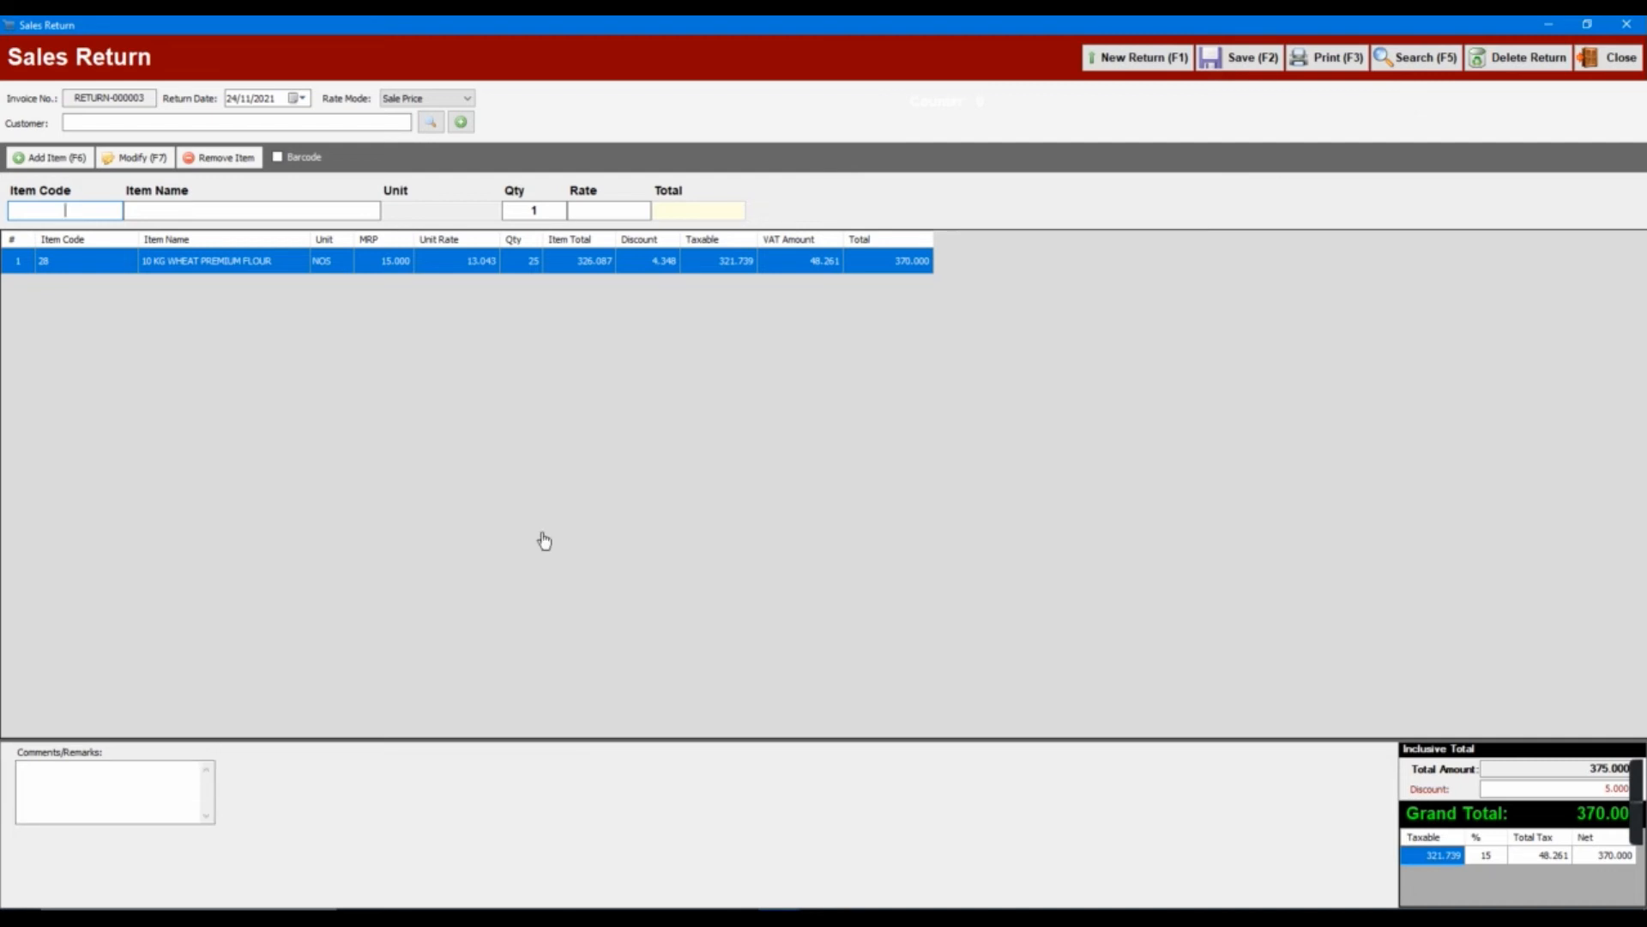
Turn on barcode entry in the sales return and enter item code 28.
left_click(278, 164)
left_click(107, 214)
type("28")
key("Return")
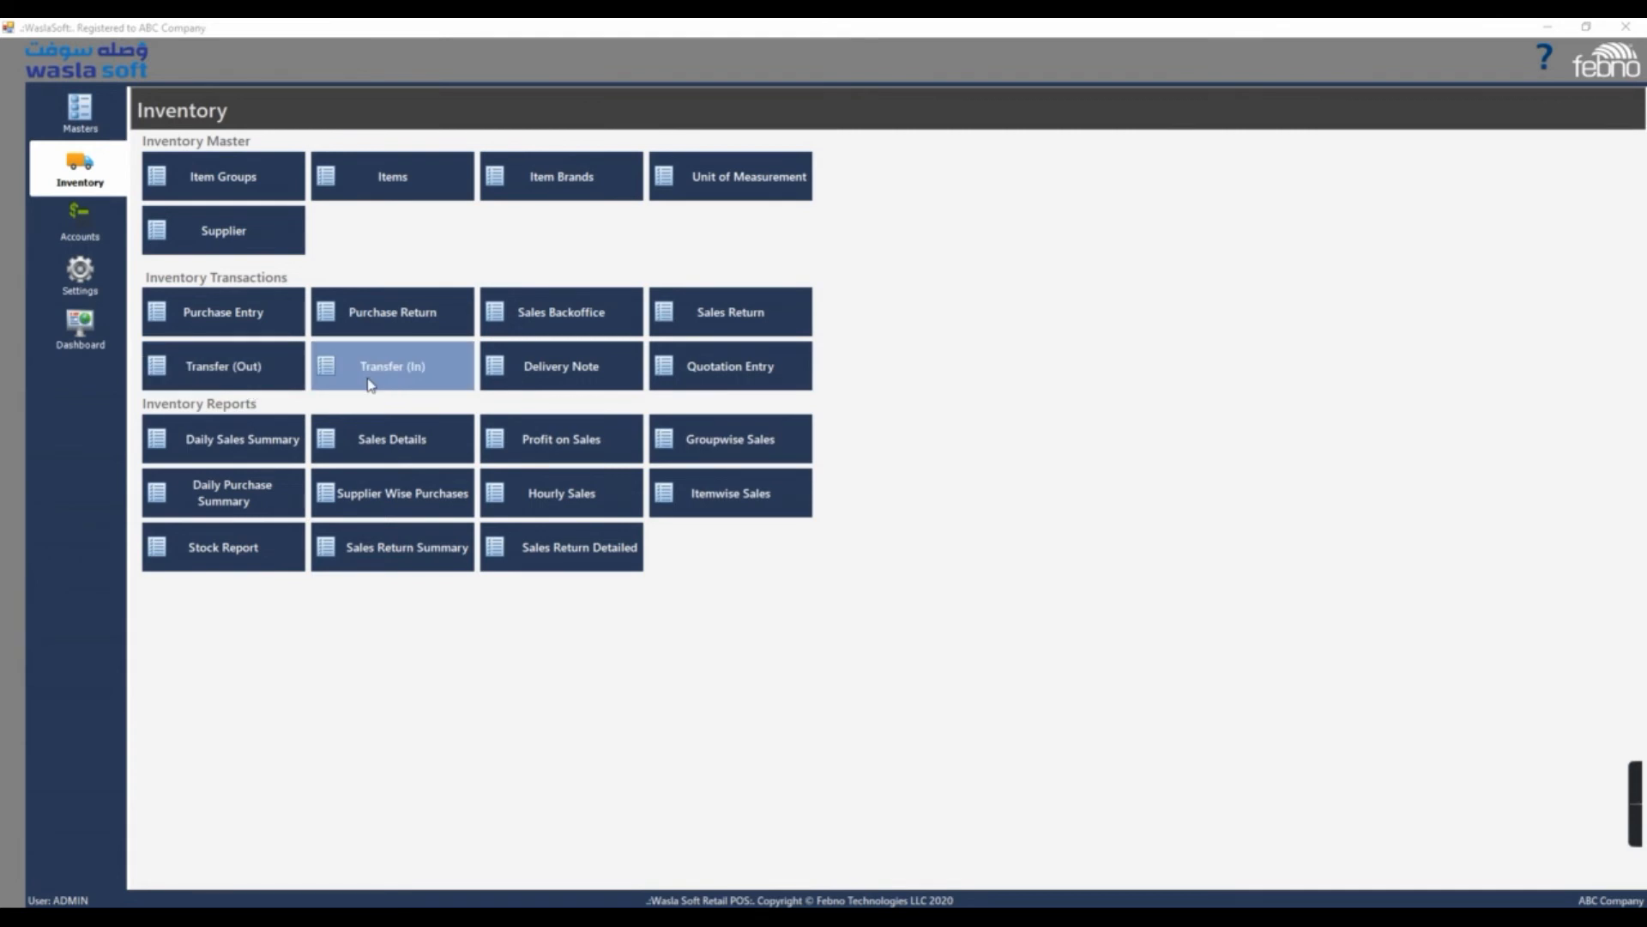
Open an outgoing item transfer, check which destination branches are available, and close the transfer.
left_click(263, 386)
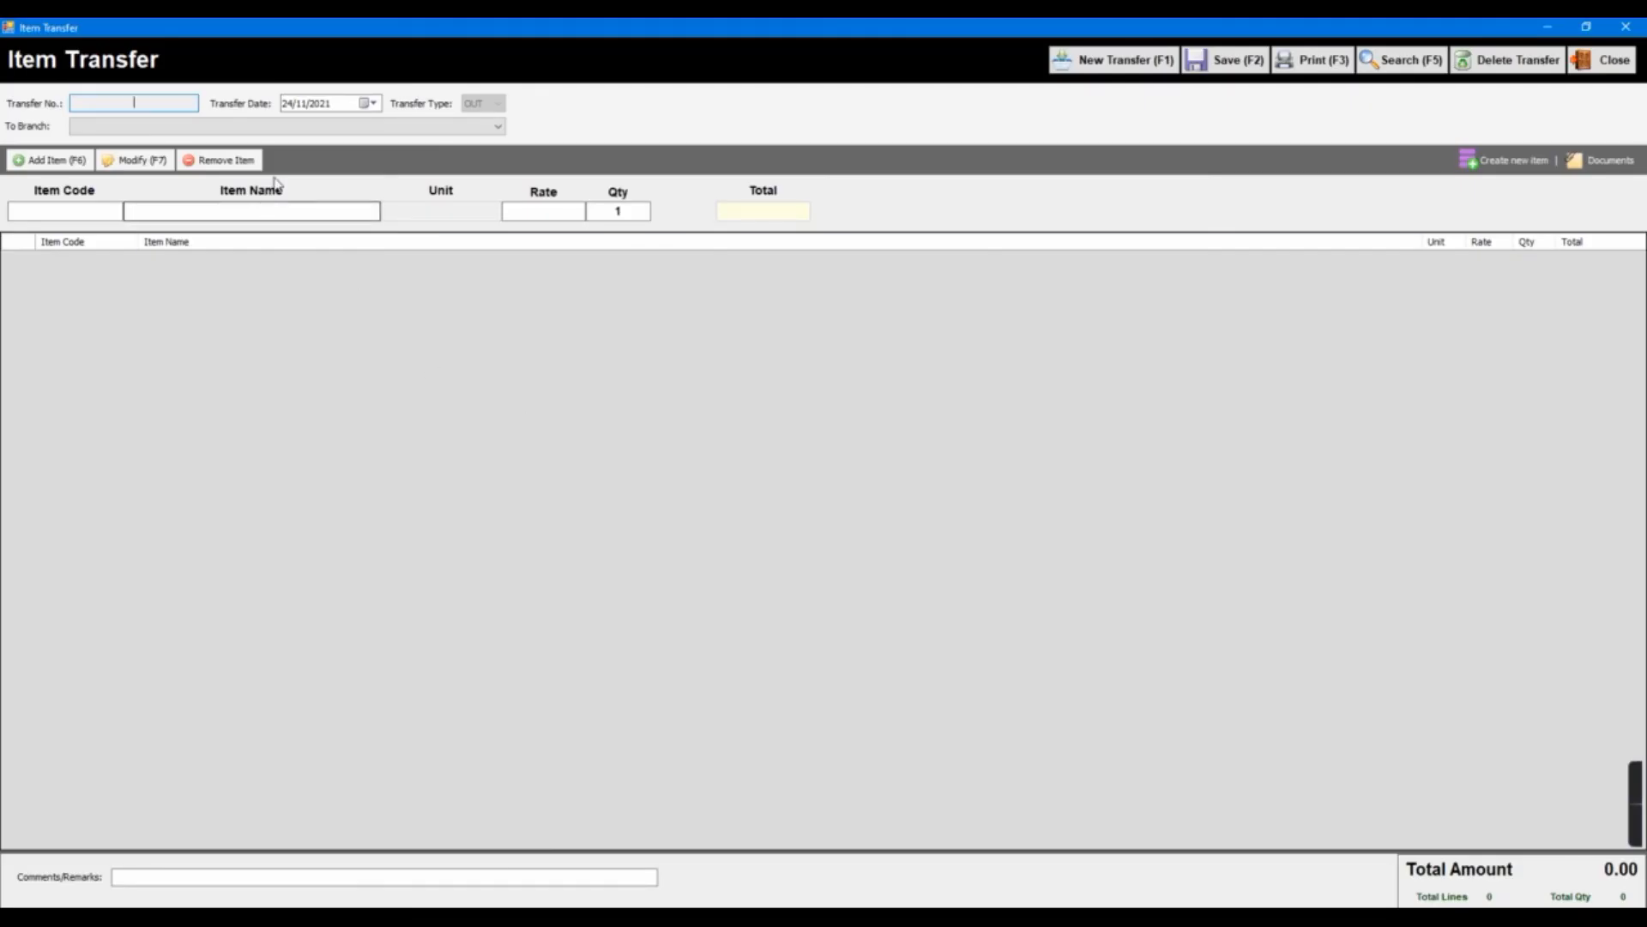
left_click(338, 129)
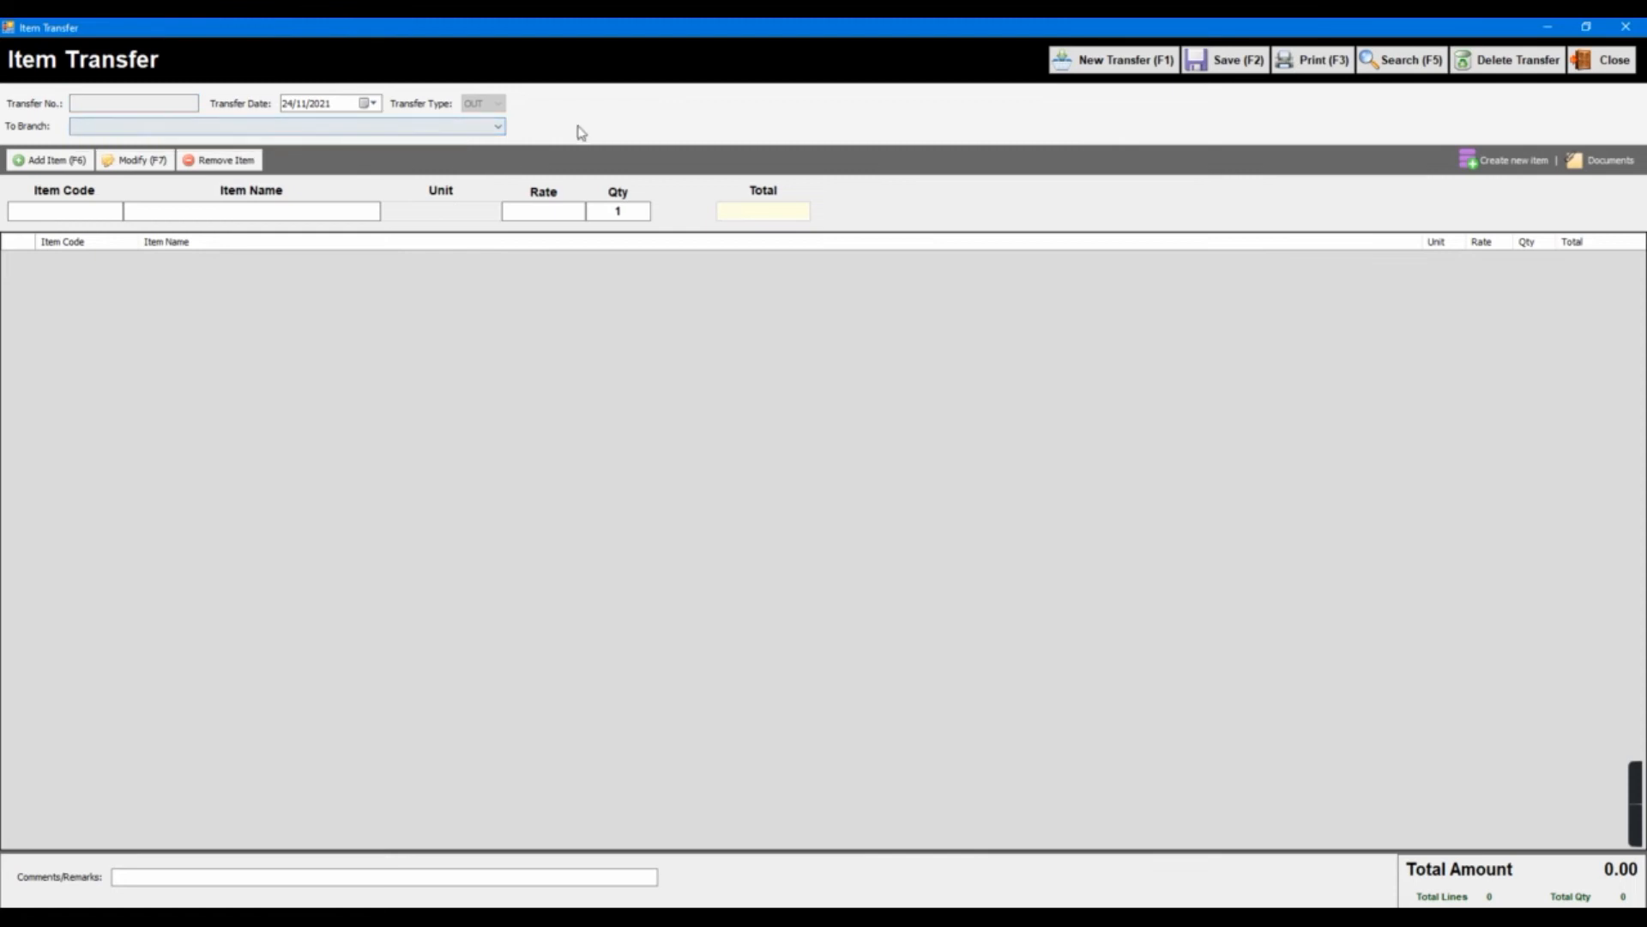
left_click(1603, 60)
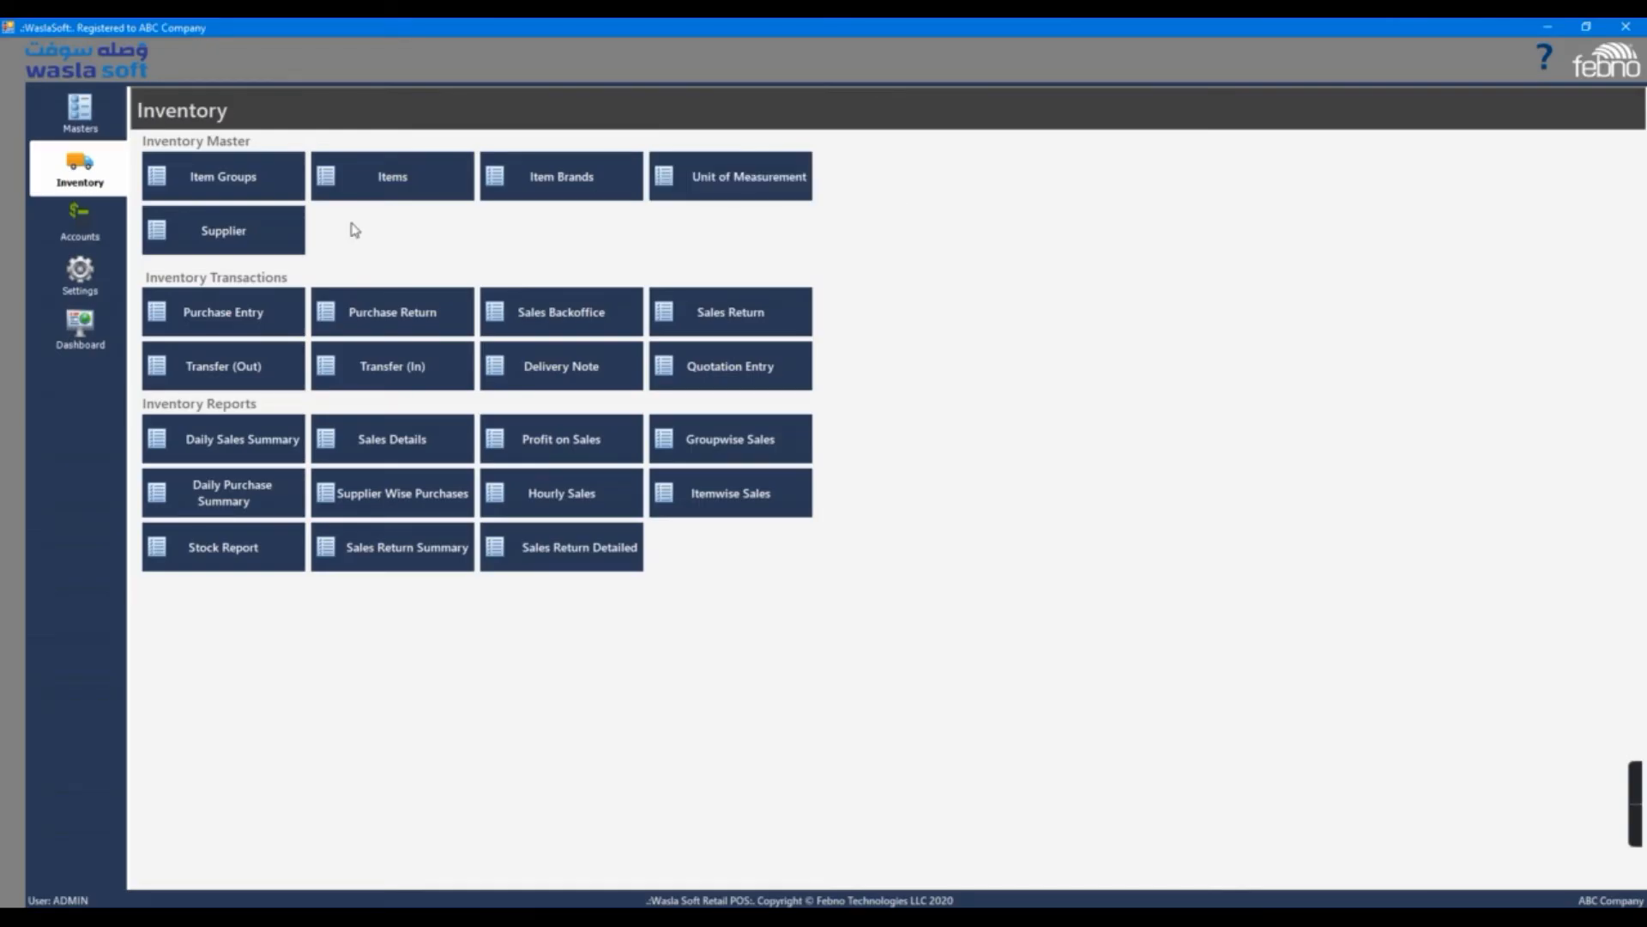
Create a branch named Branch1 in the Branches master list and close the list.
left_click(99, 123)
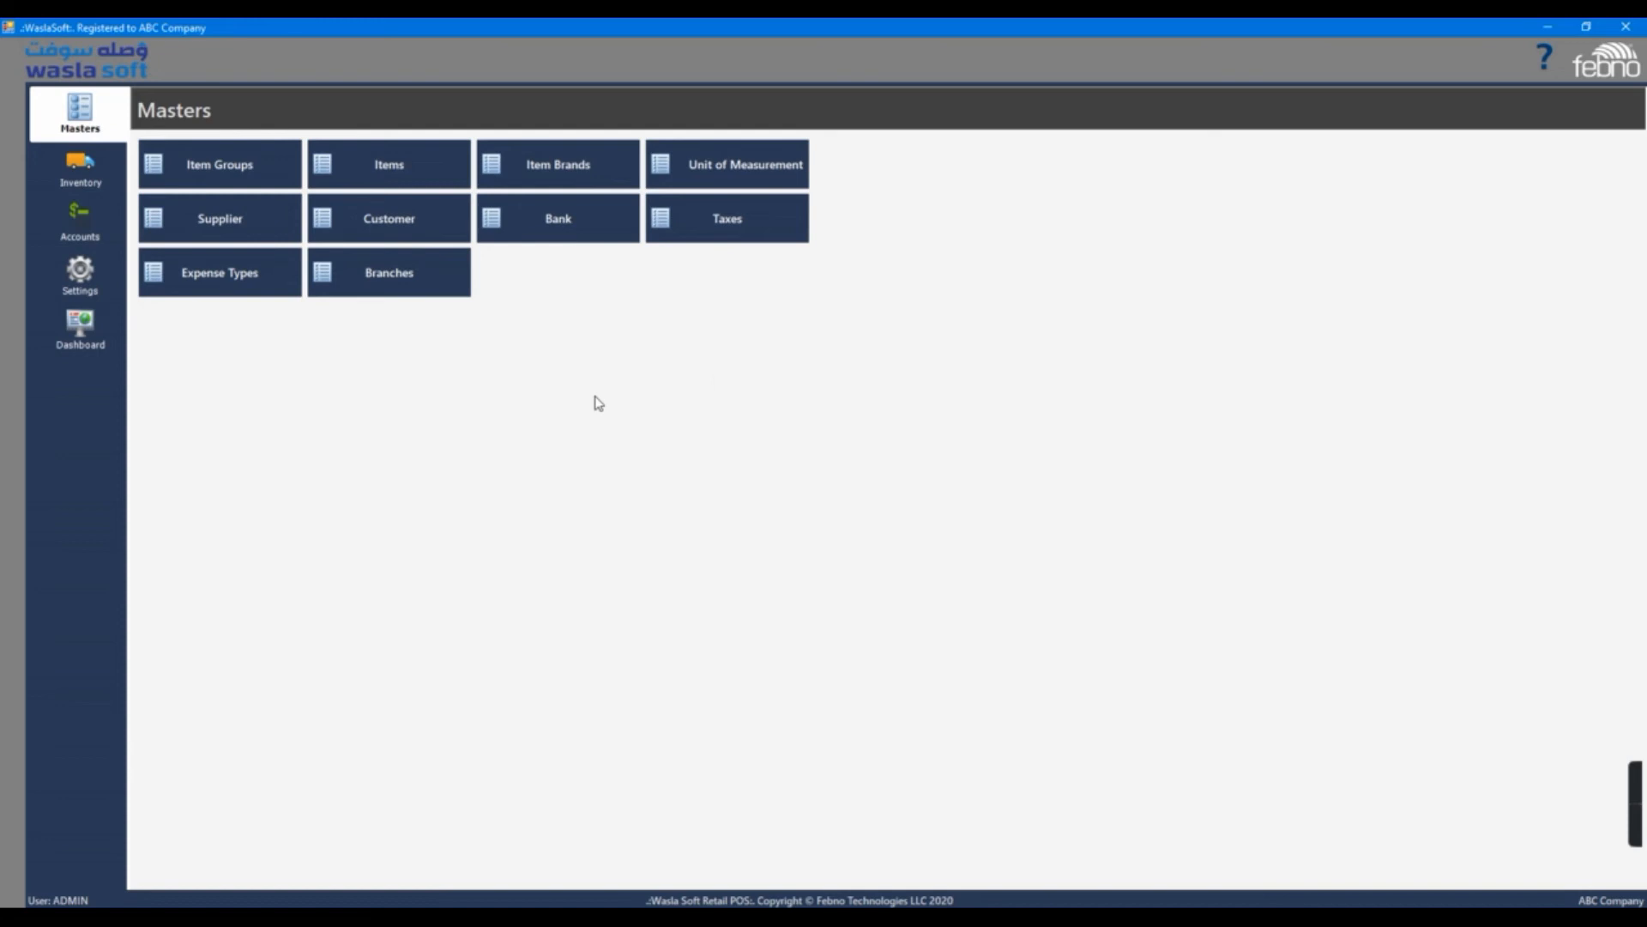
left_click(412, 283)
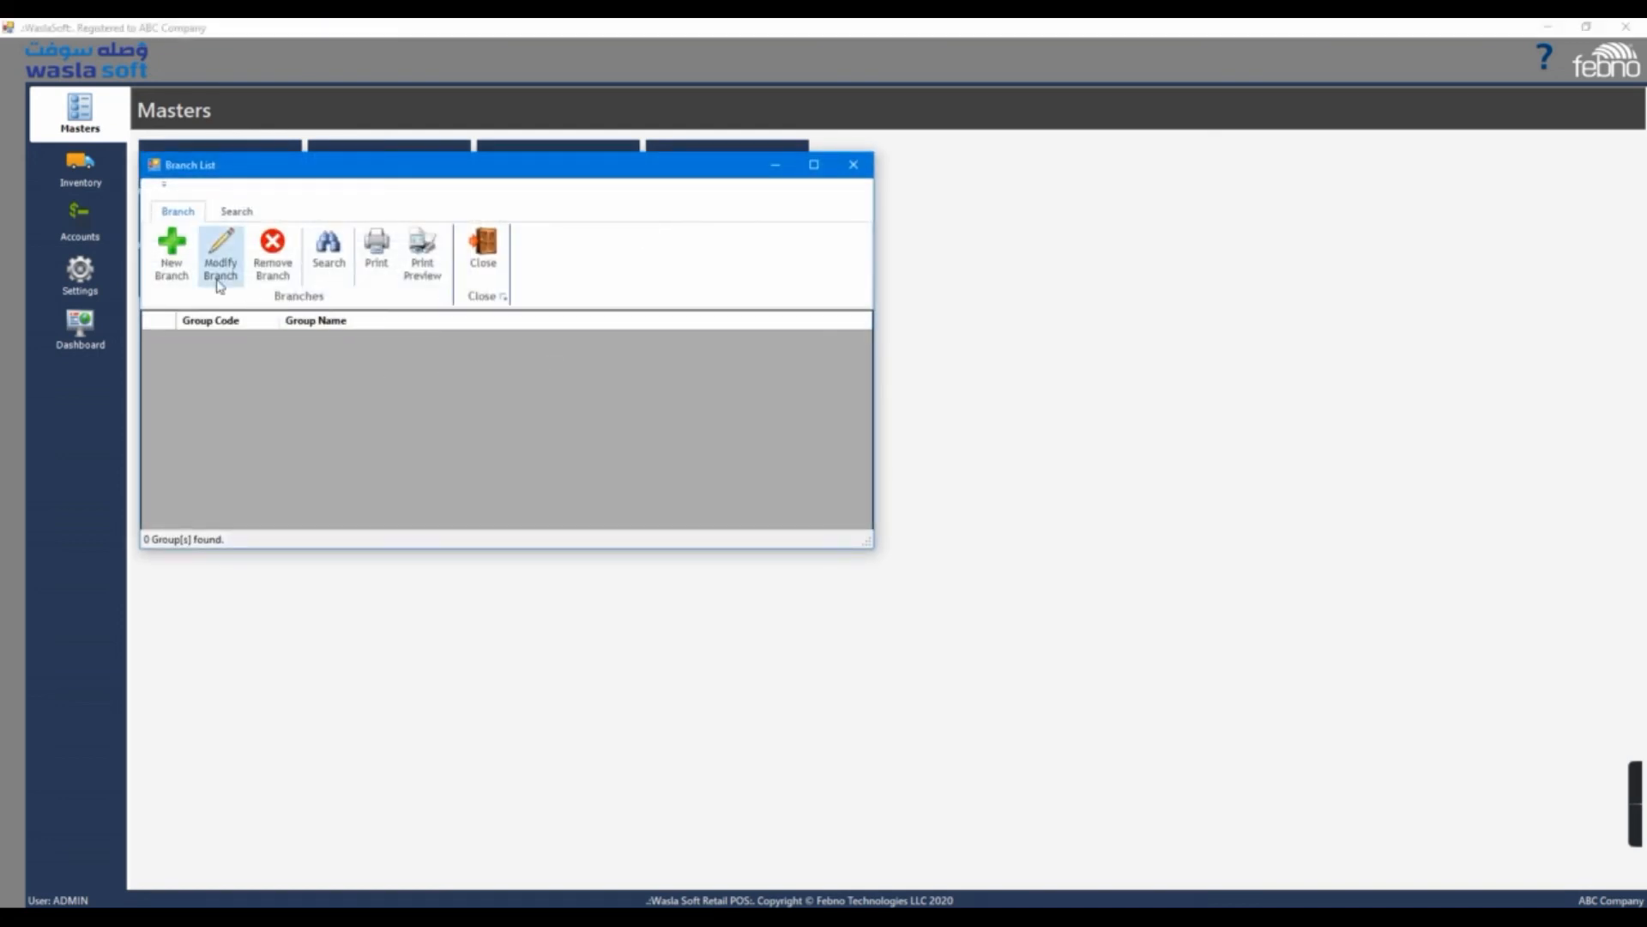
left_click(171, 251)
type("Branch1")
key("Return")
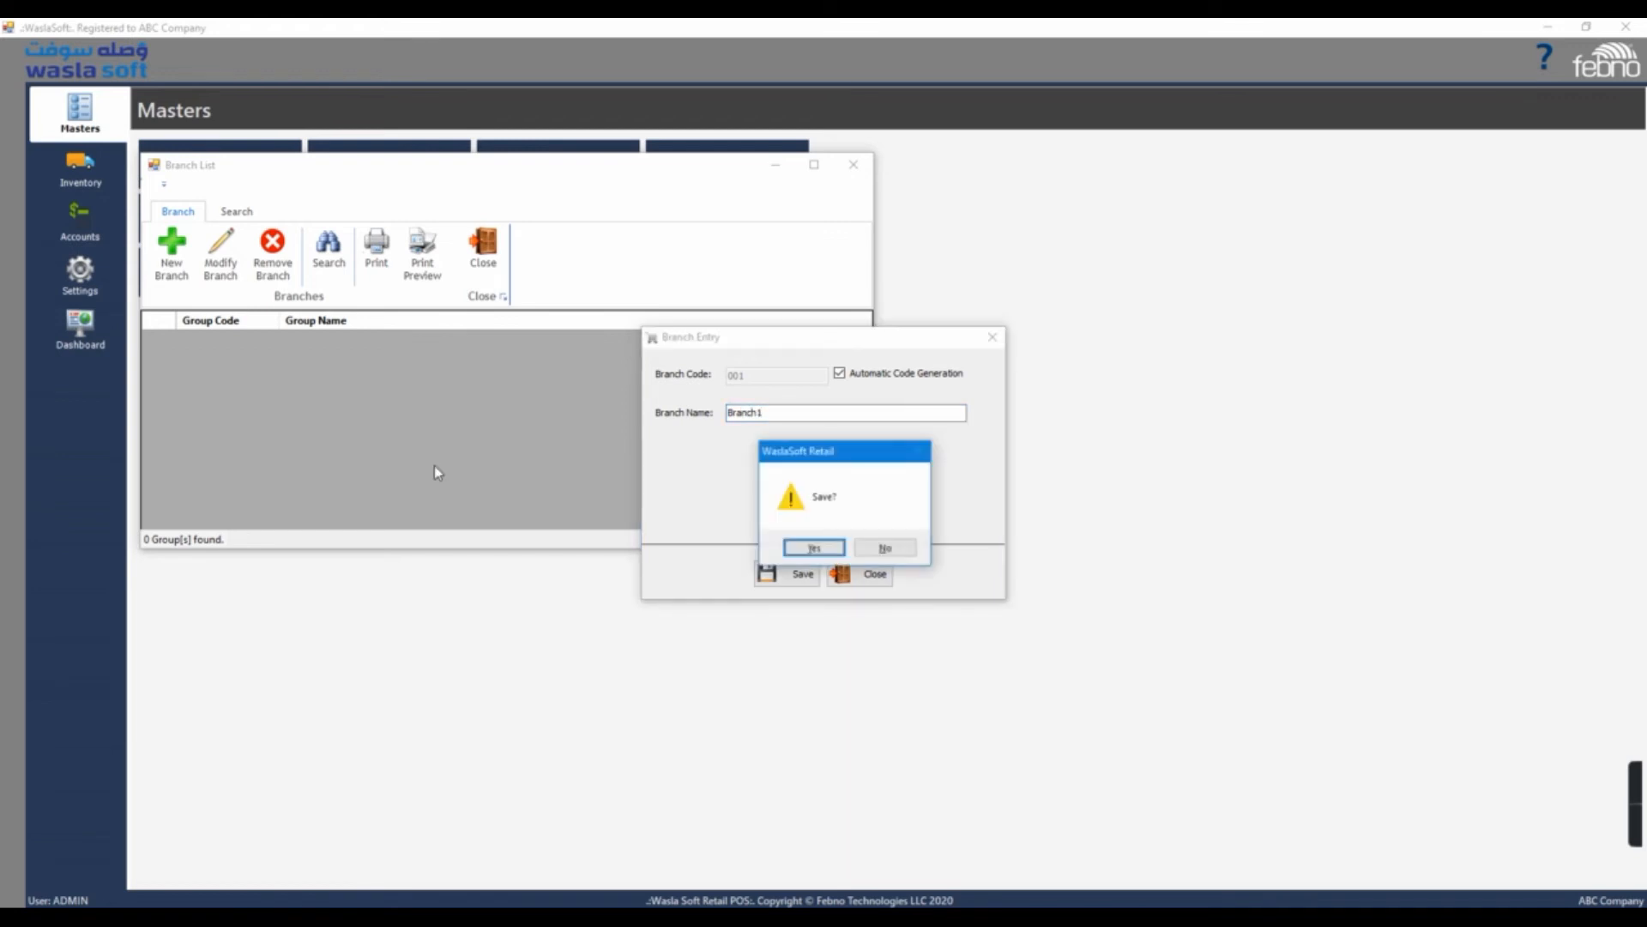
left_click(813, 549)
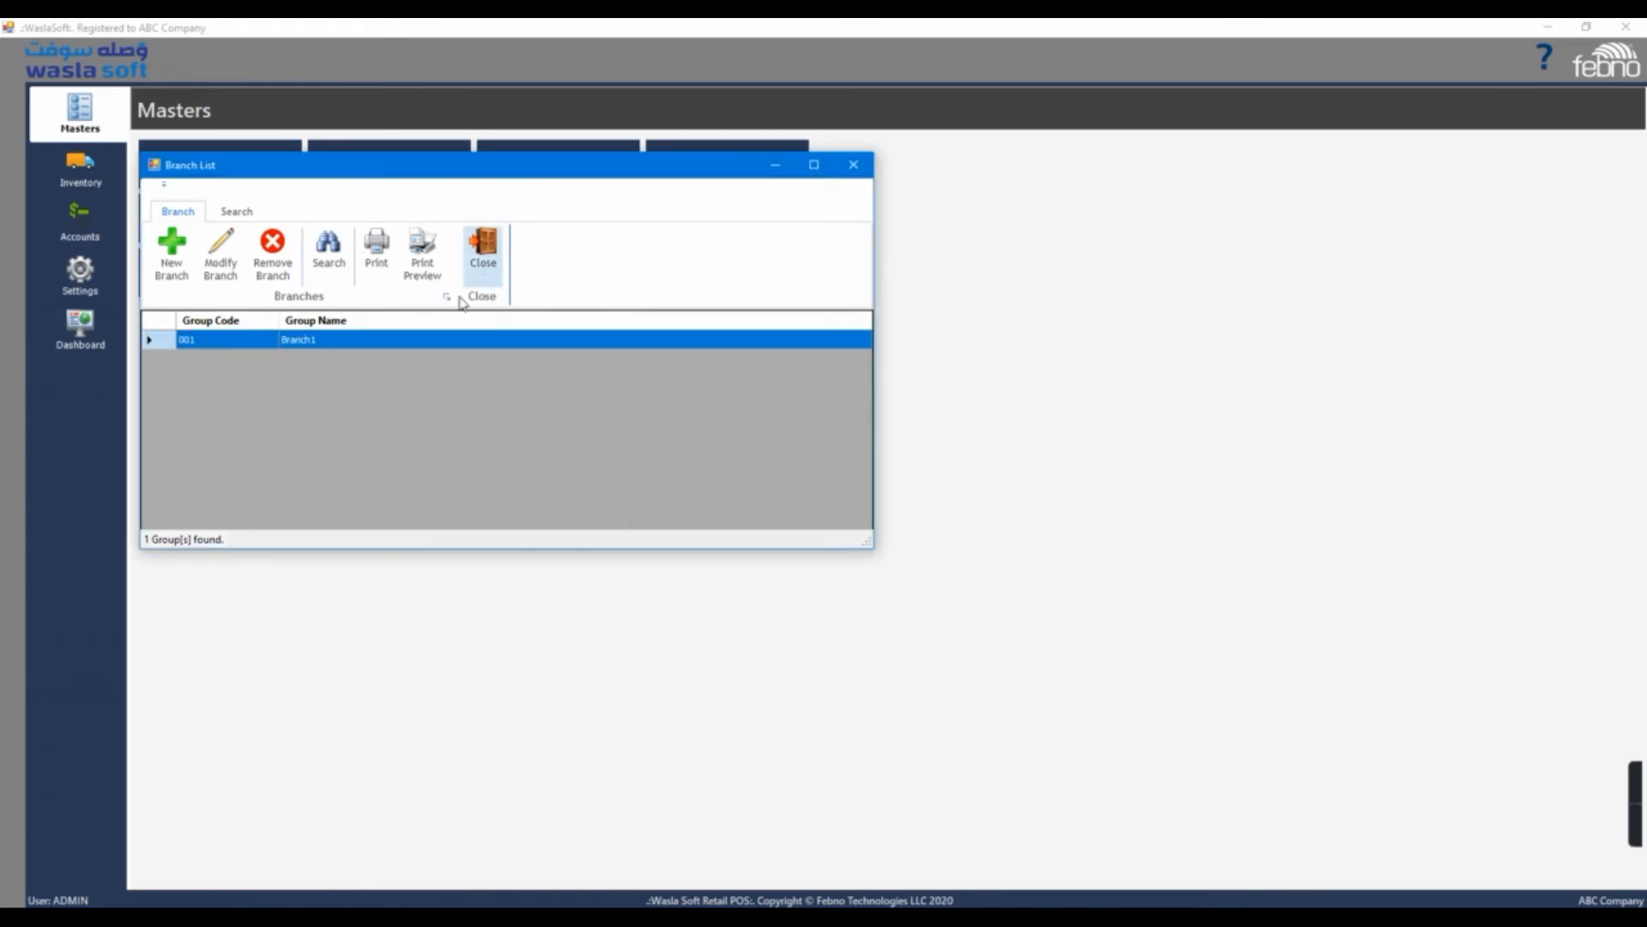
left_click(482, 249)
Open an outgoing item transfer and set its destination branch to Branch1.
left_click(88, 185)
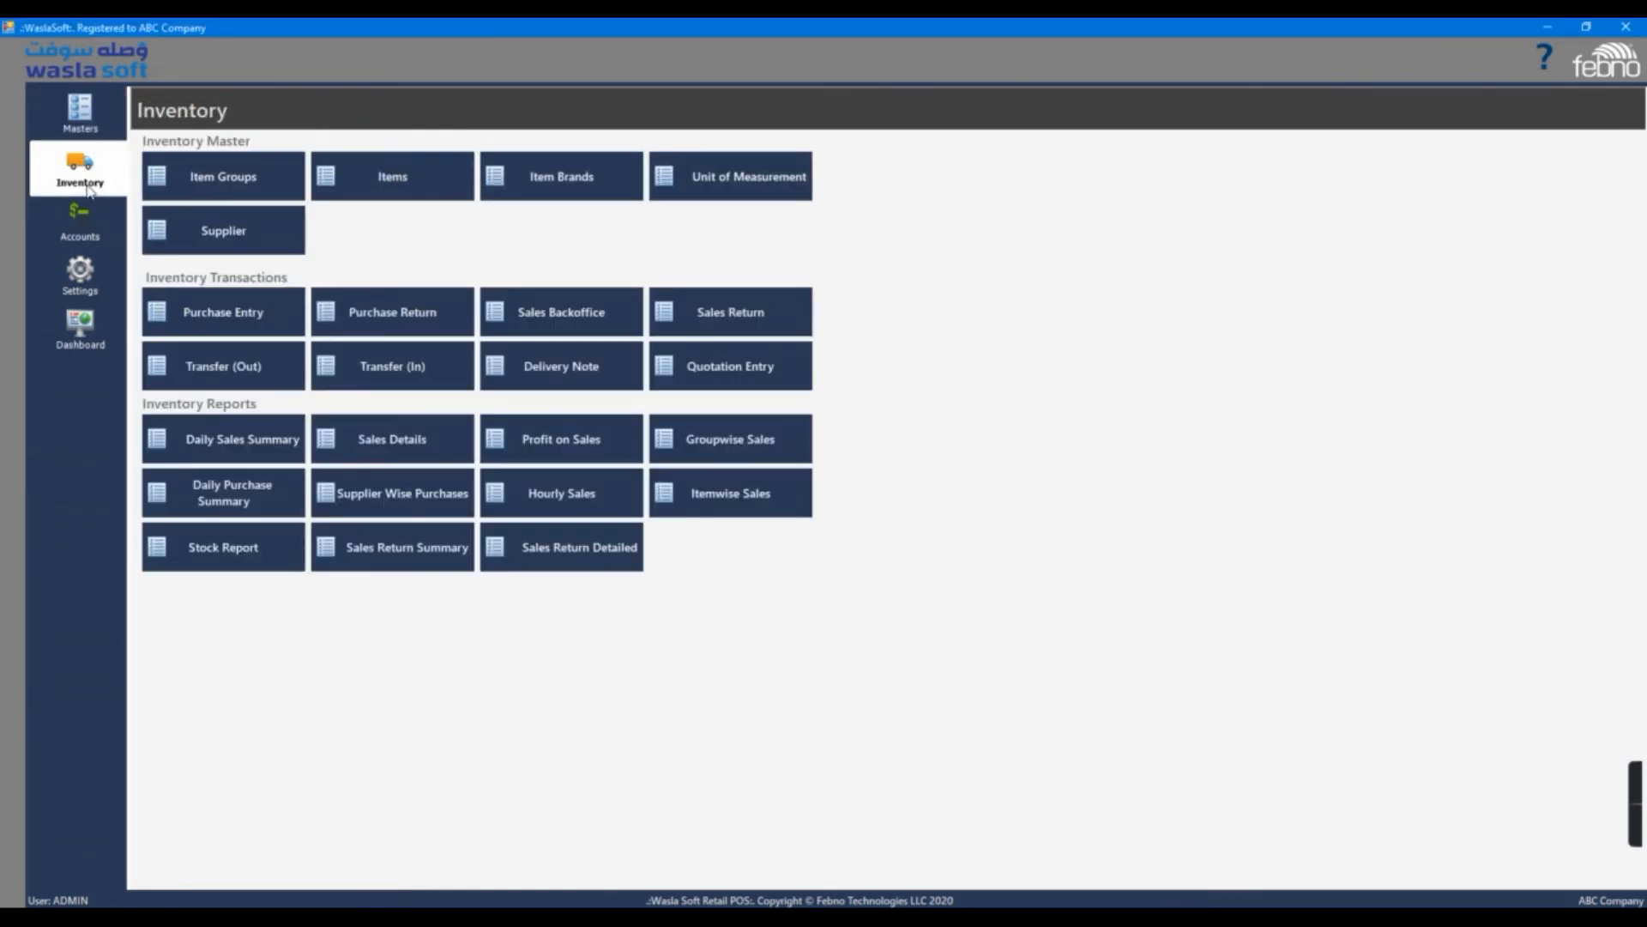
left_click(228, 378)
left_click(398, 127)
left_click(383, 149)
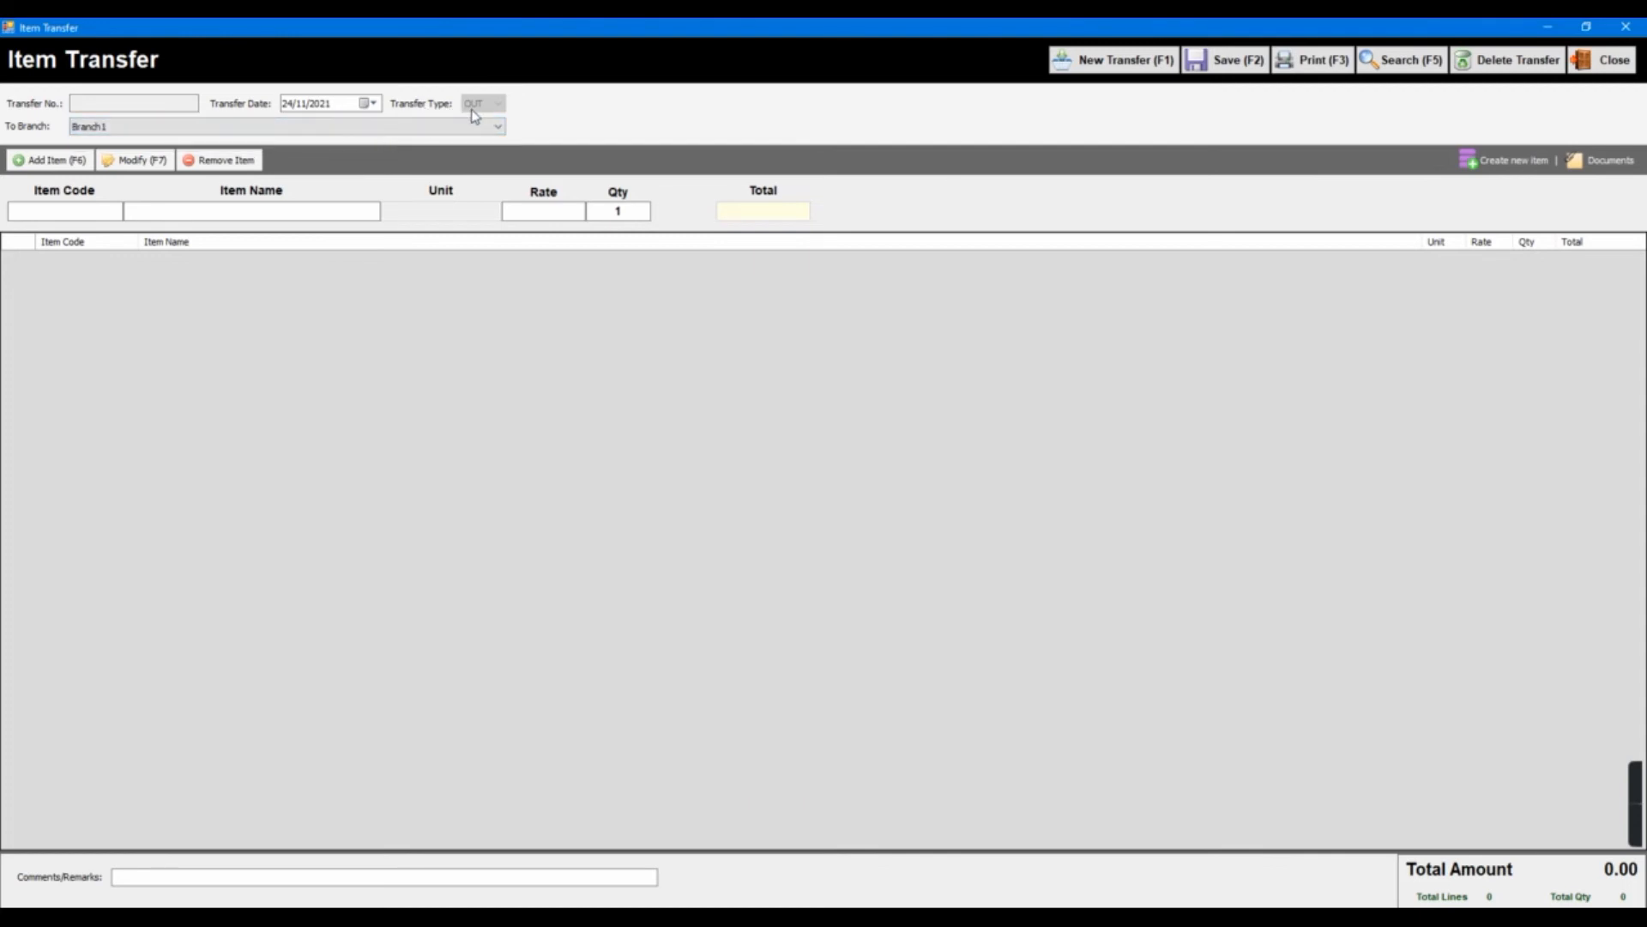
Find AL BASHAER CHICKEN 1100 by searching for "chi" and add it to the transfer with quantity 25.
left_click(289, 211)
type("chi")
key("Down")
key("Down")
key("Down")
key("Down")
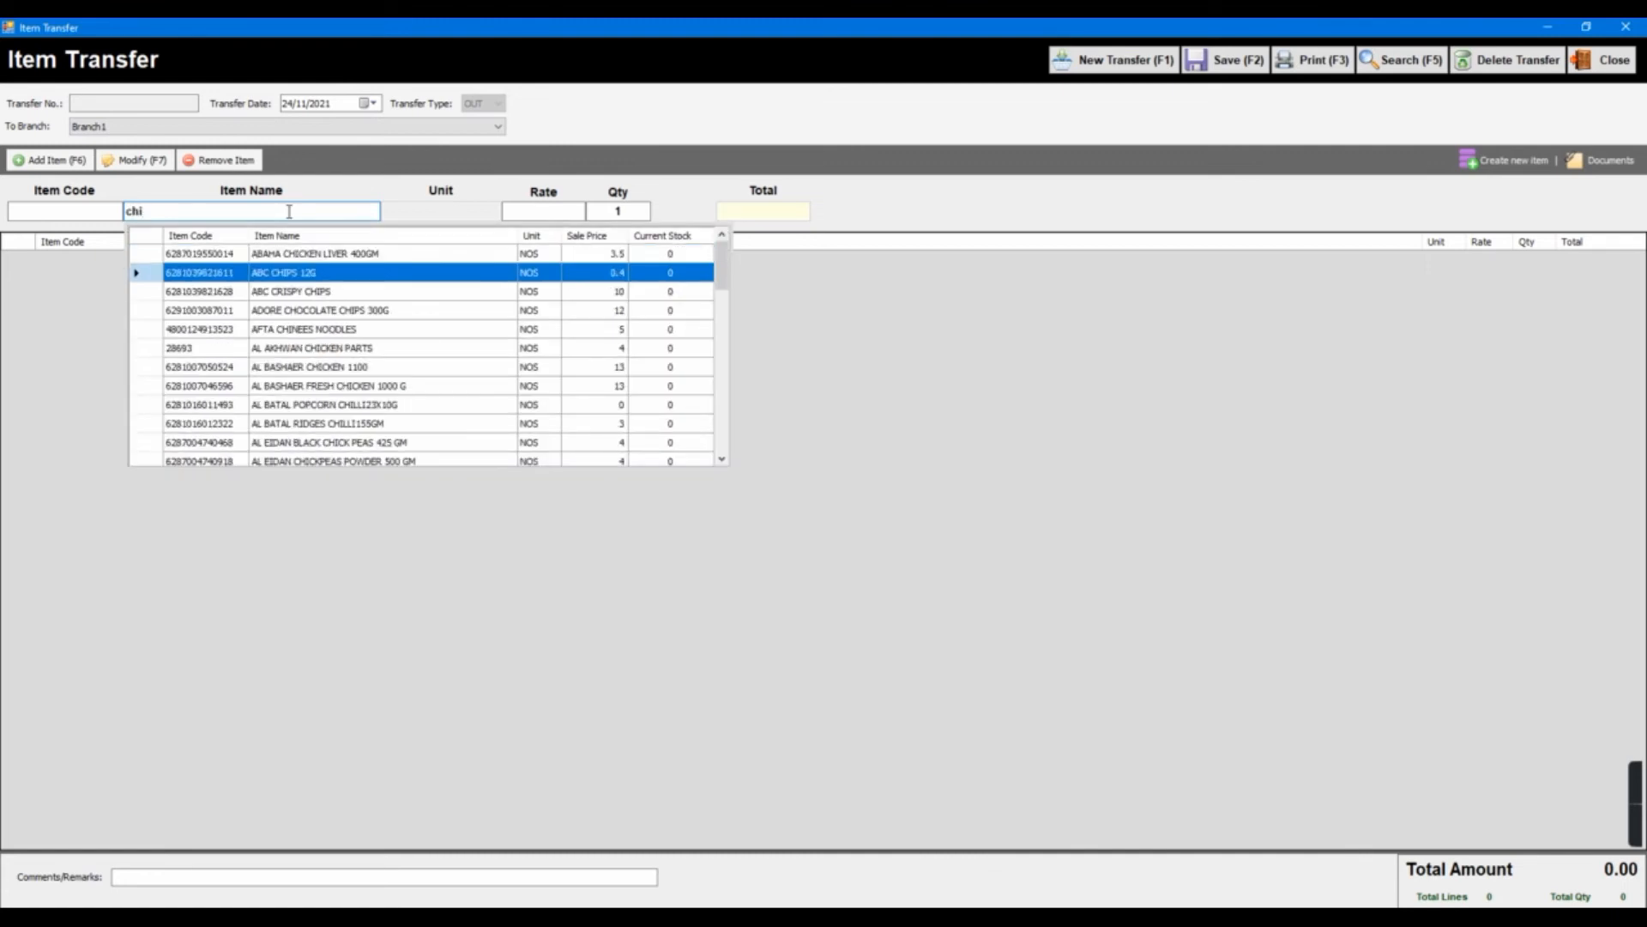
key("Down")
key("Down")
key("Return")
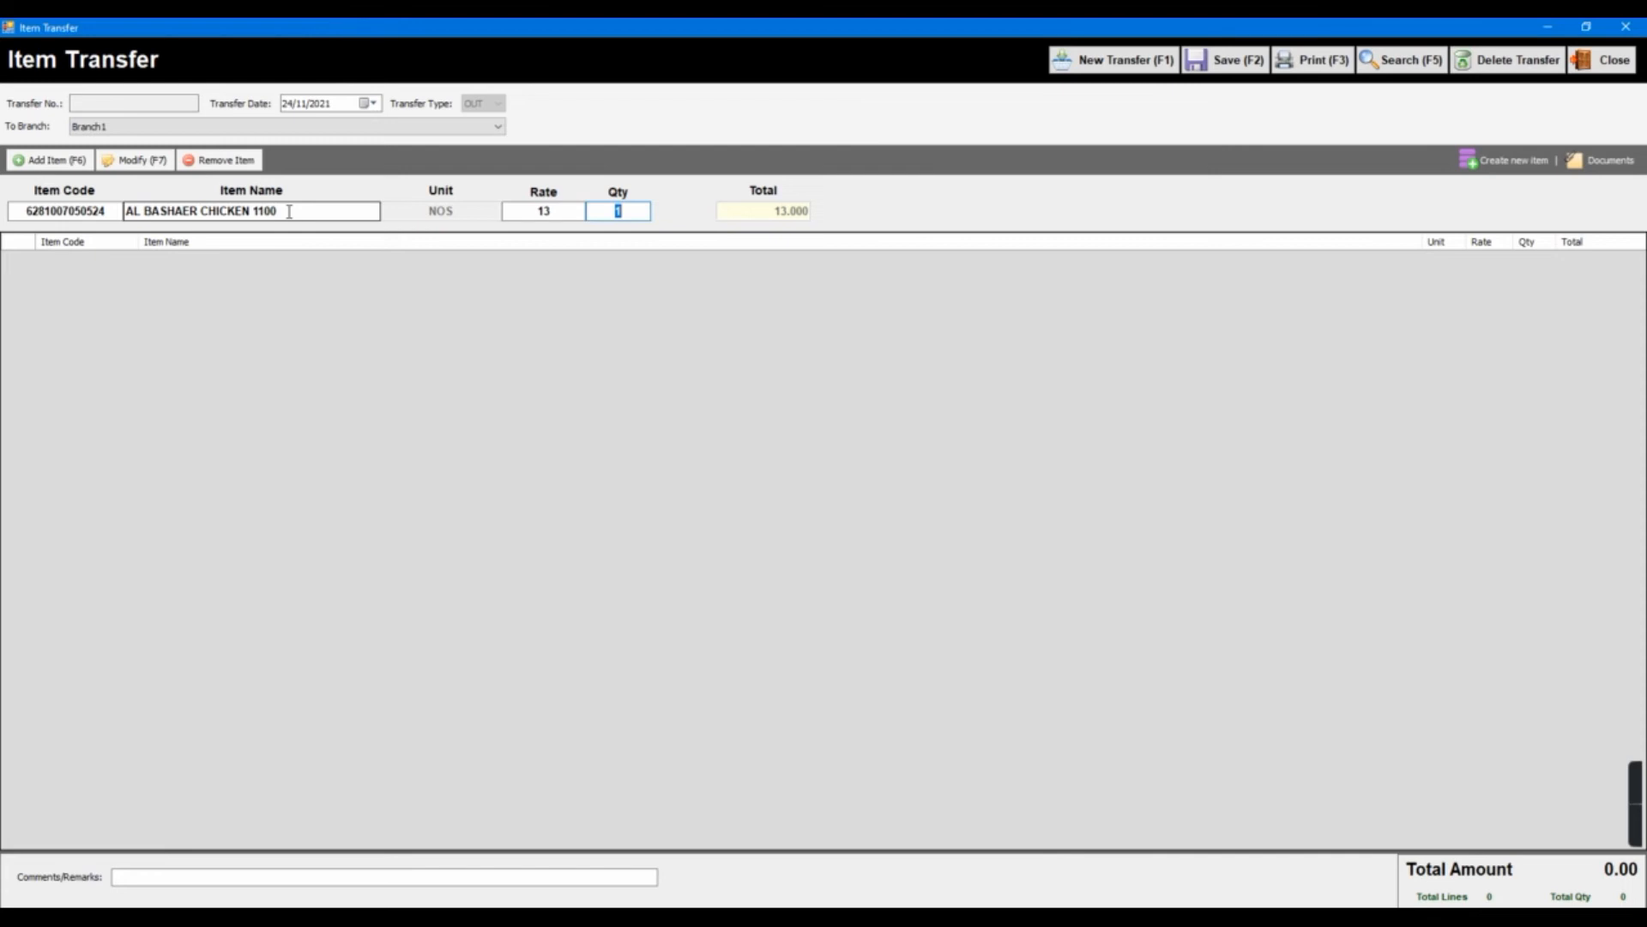
type("25")
key("Return")
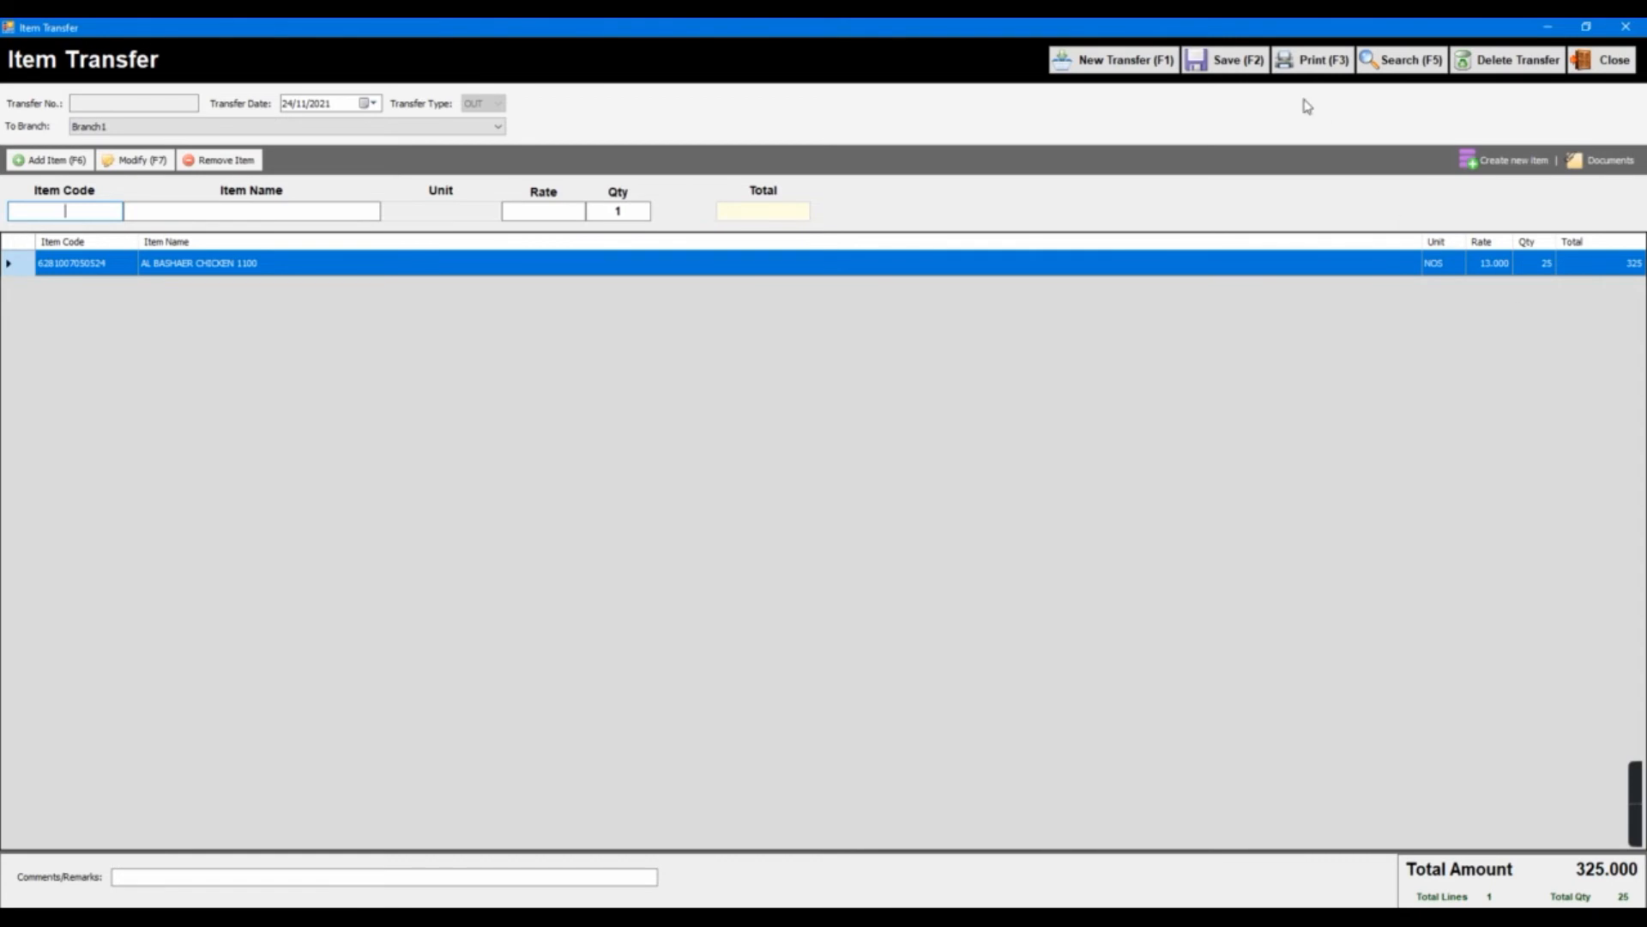
Save the outgoing transfer to Branch1 and decline printing its invoice.
left_click(1228, 65)
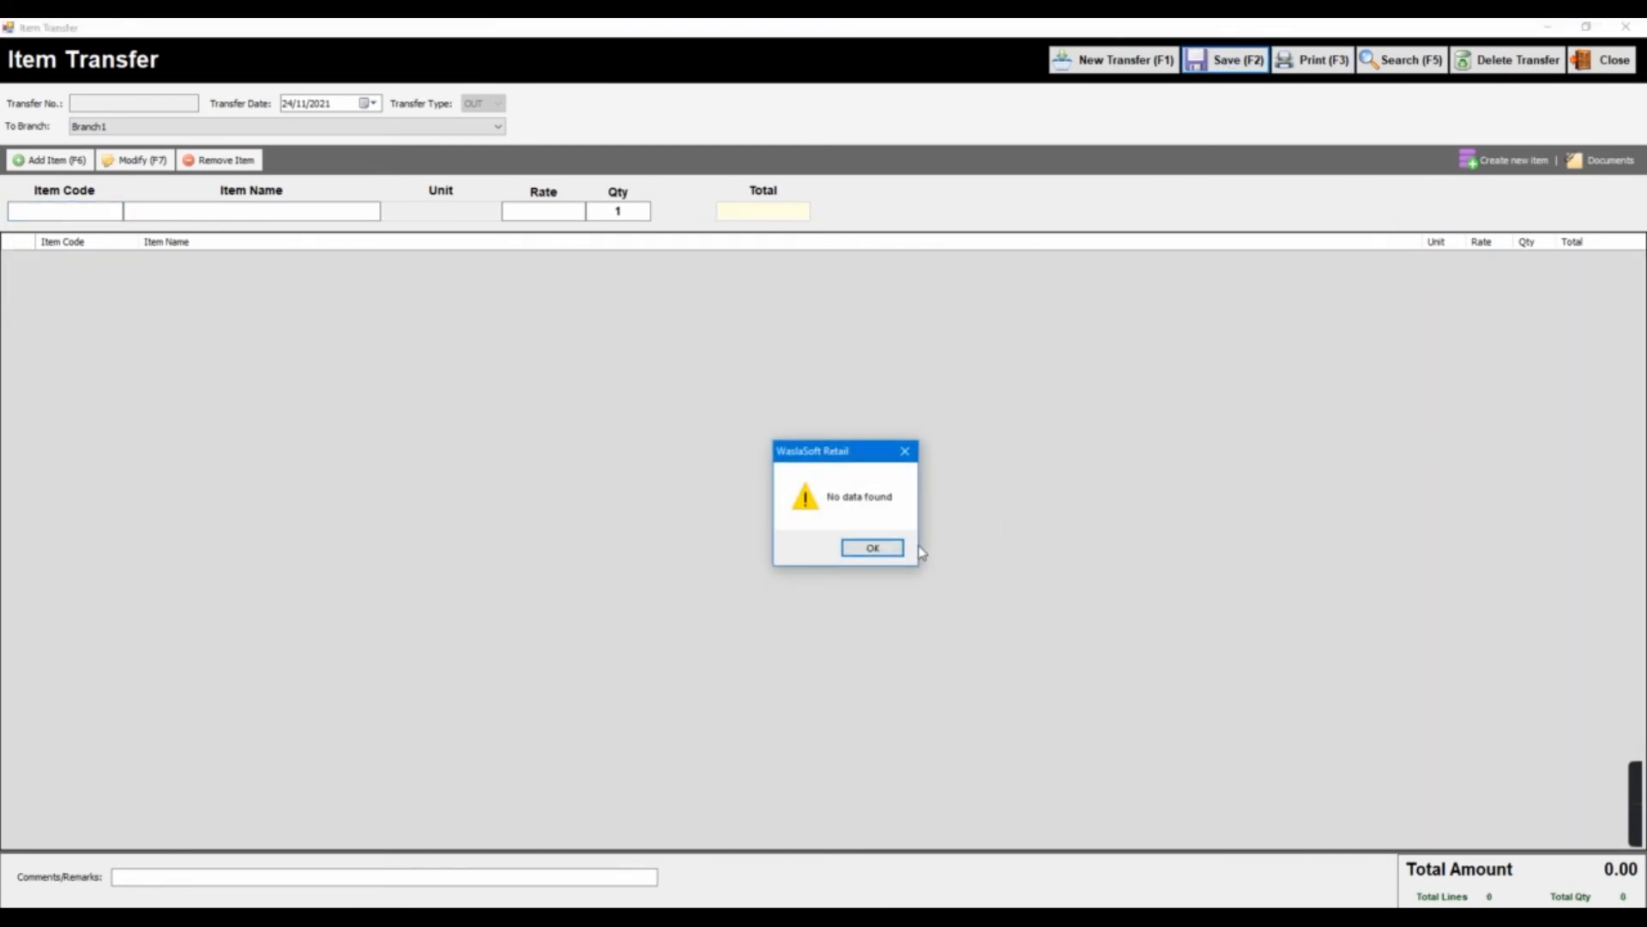
left_click(884, 550)
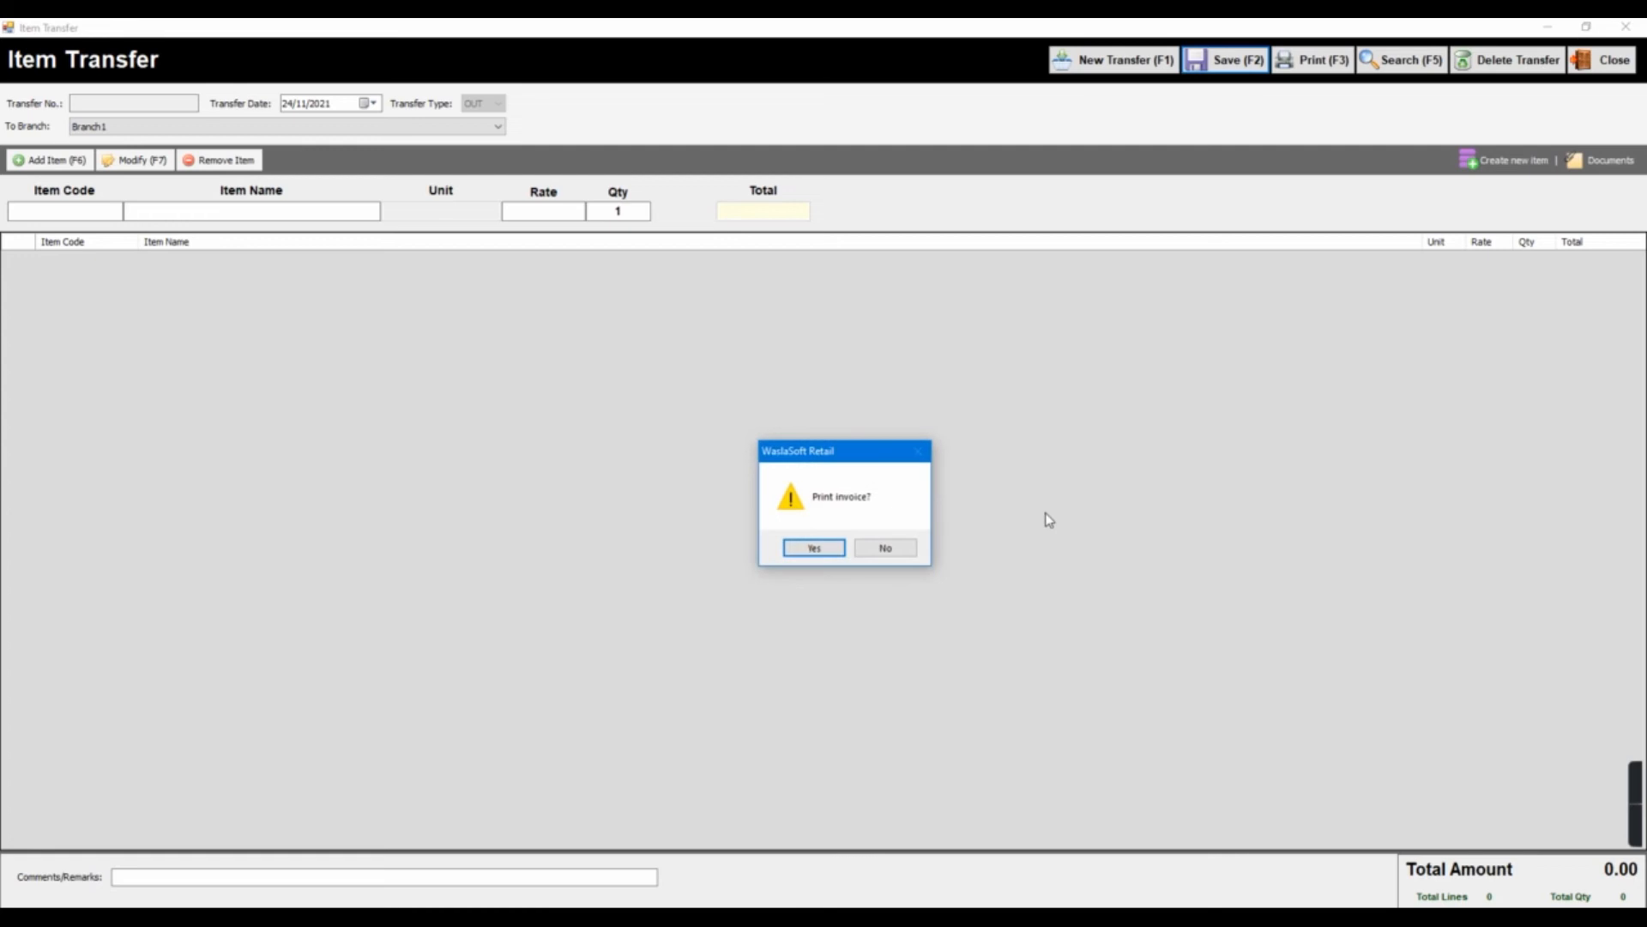
left_click(898, 549)
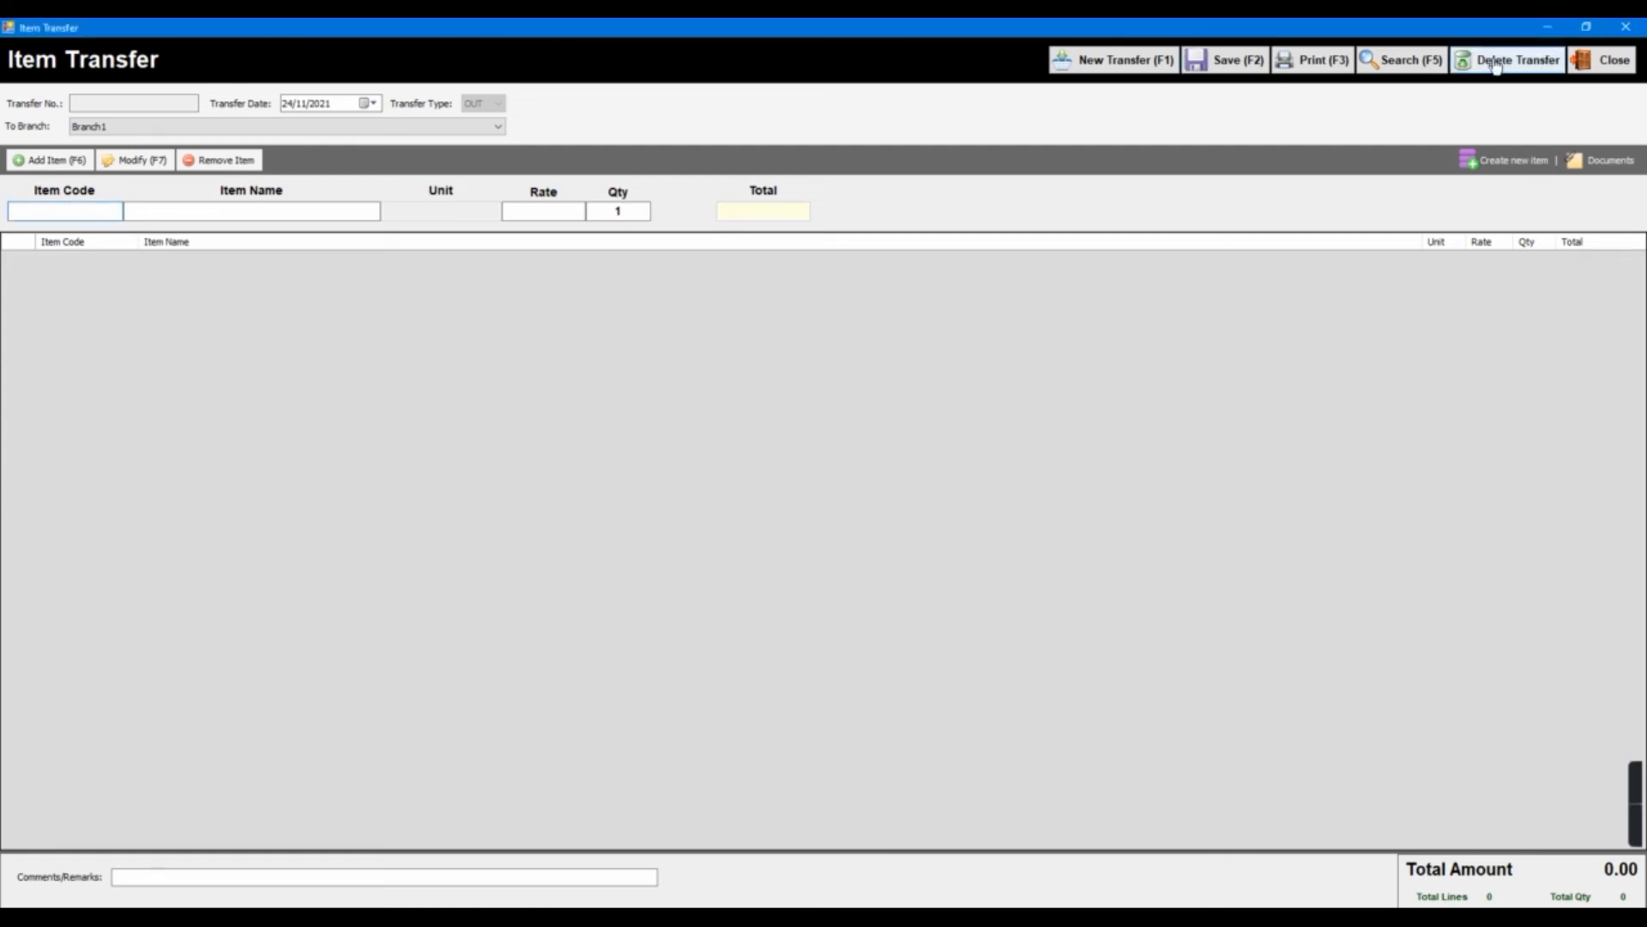
Search the saved item transfers, dismiss the message, and close the transfer form.
left_click(1401, 60)
left_click(920, 549)
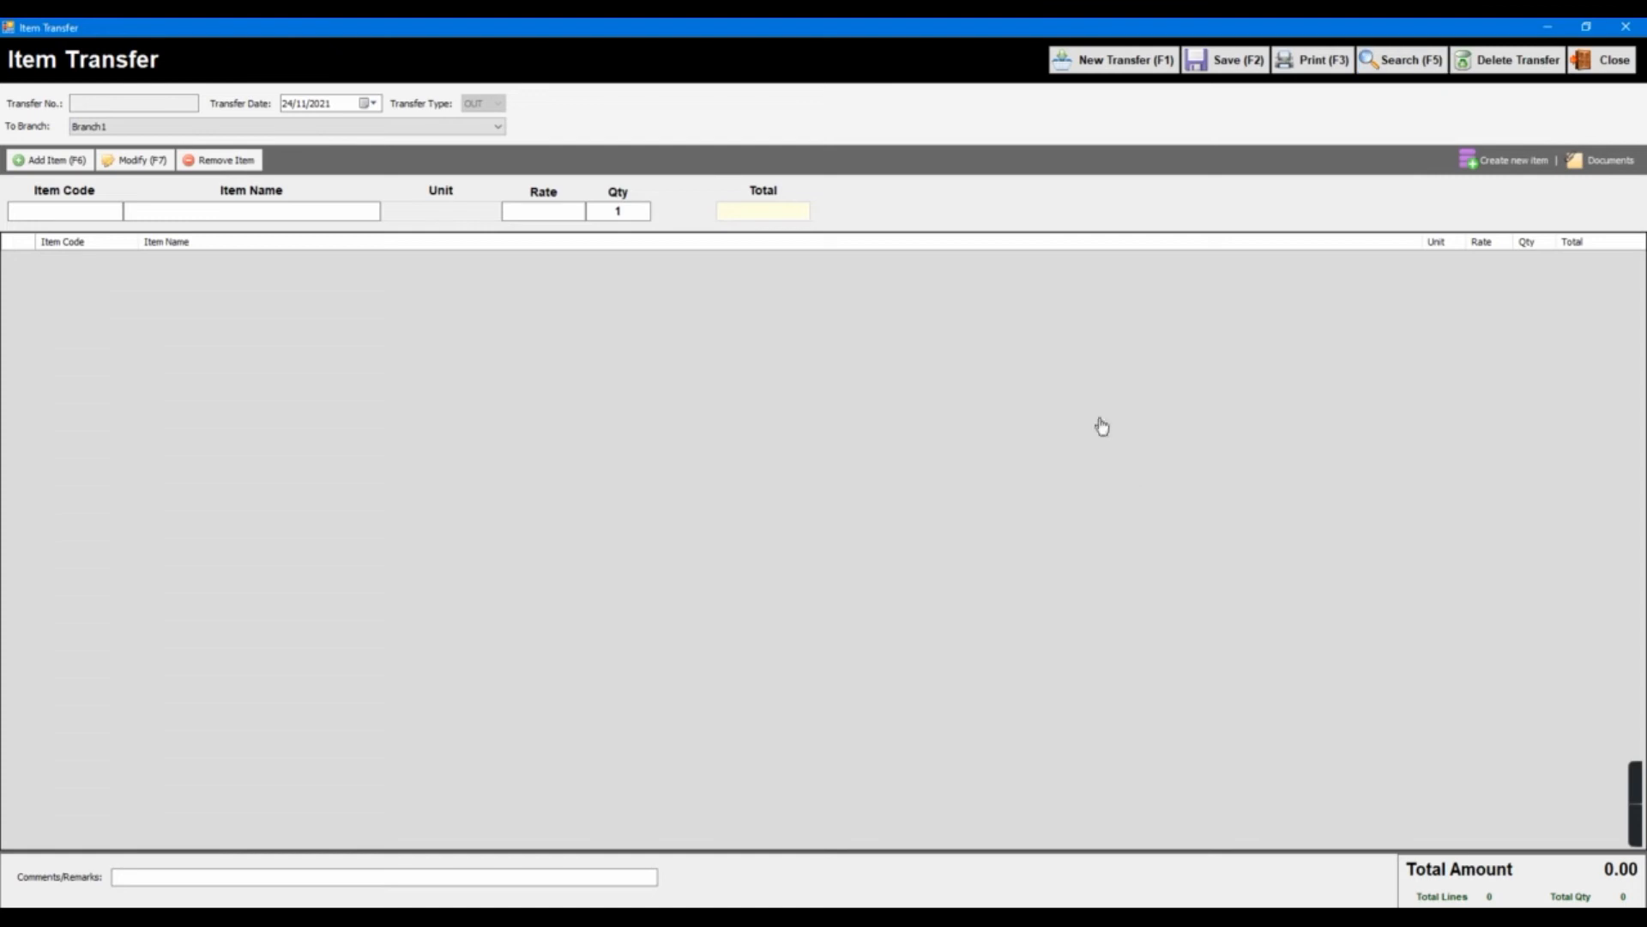
left_click(1591, 69)
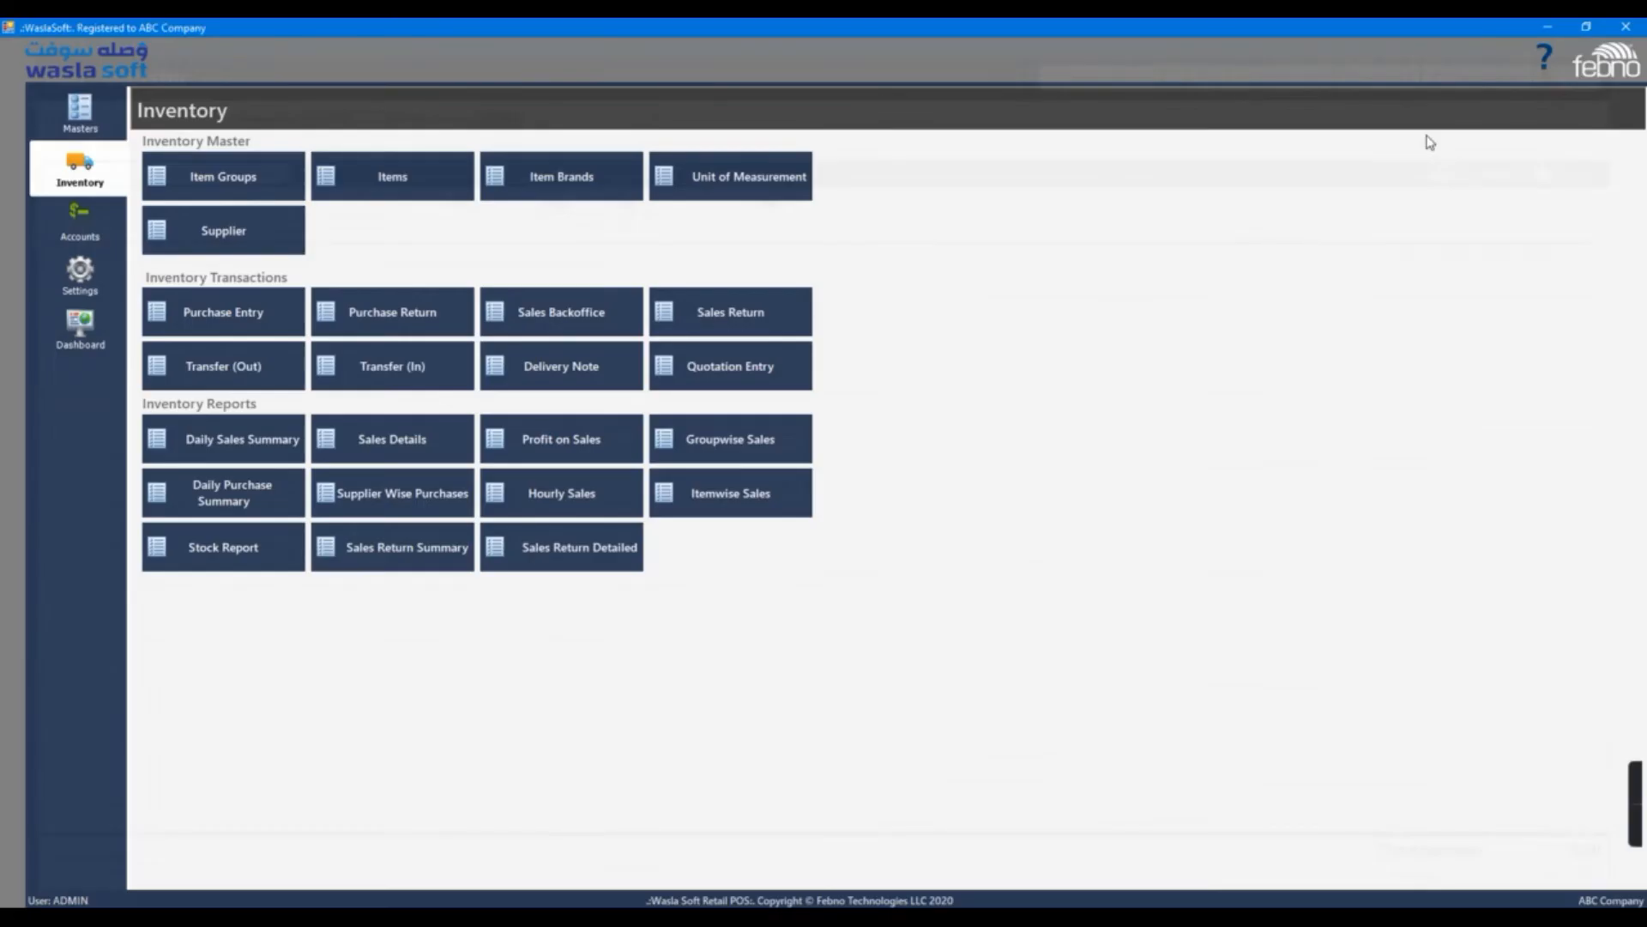
Open an incoming item transfer and set its source branch to Branch1.
left_click(431, 386)
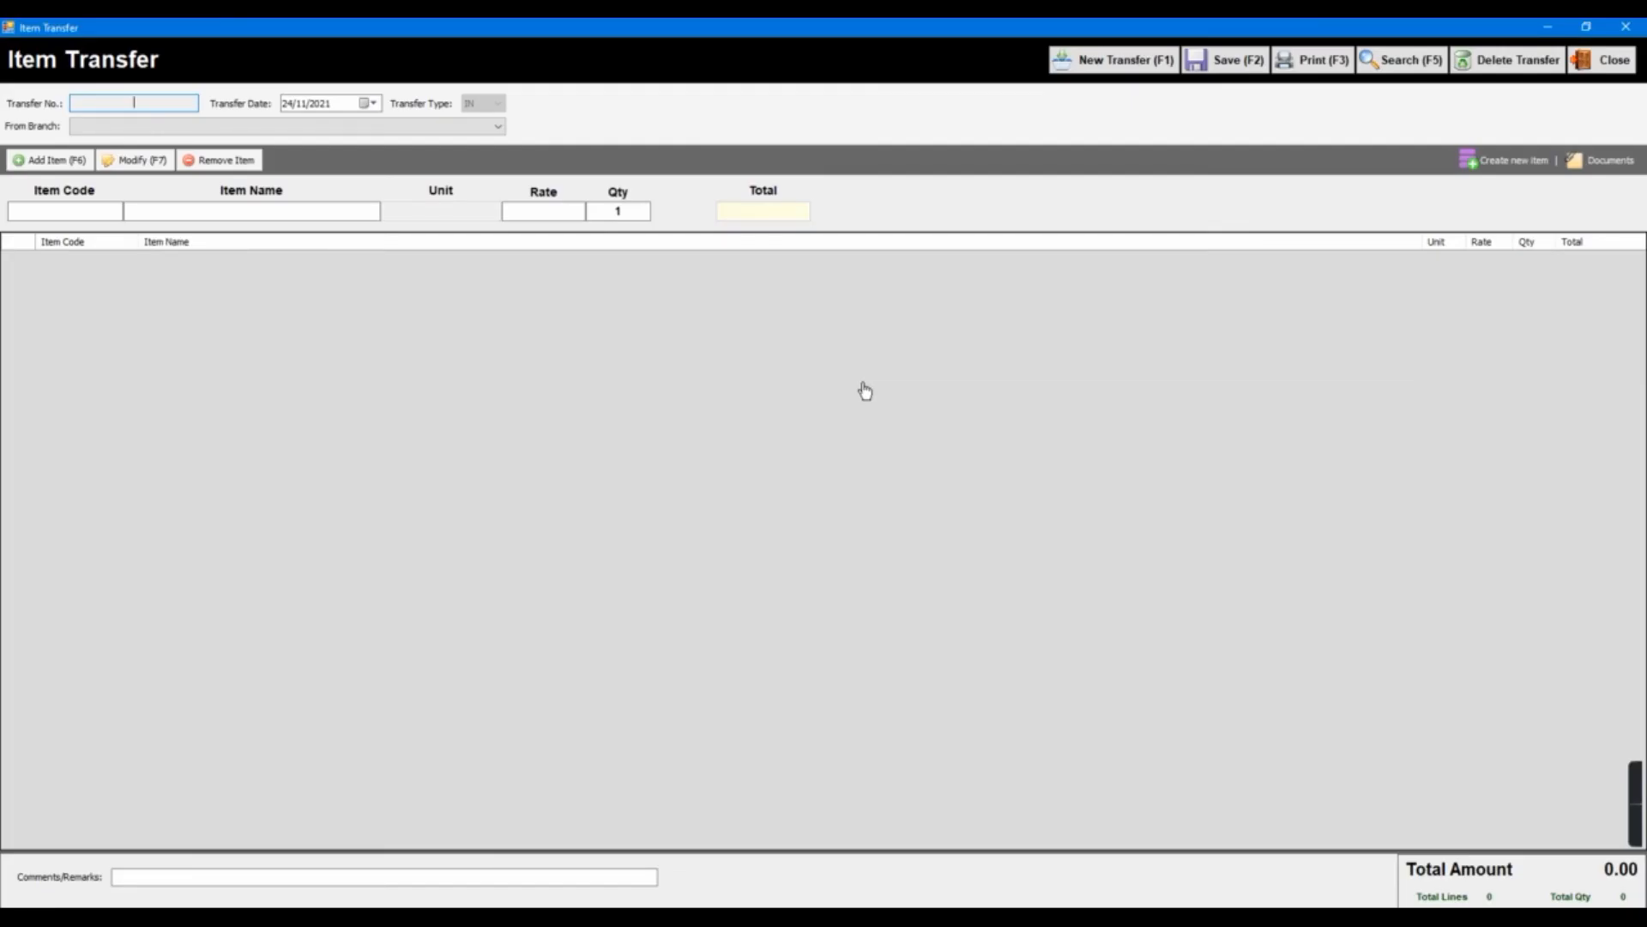
left_click(481, 126)
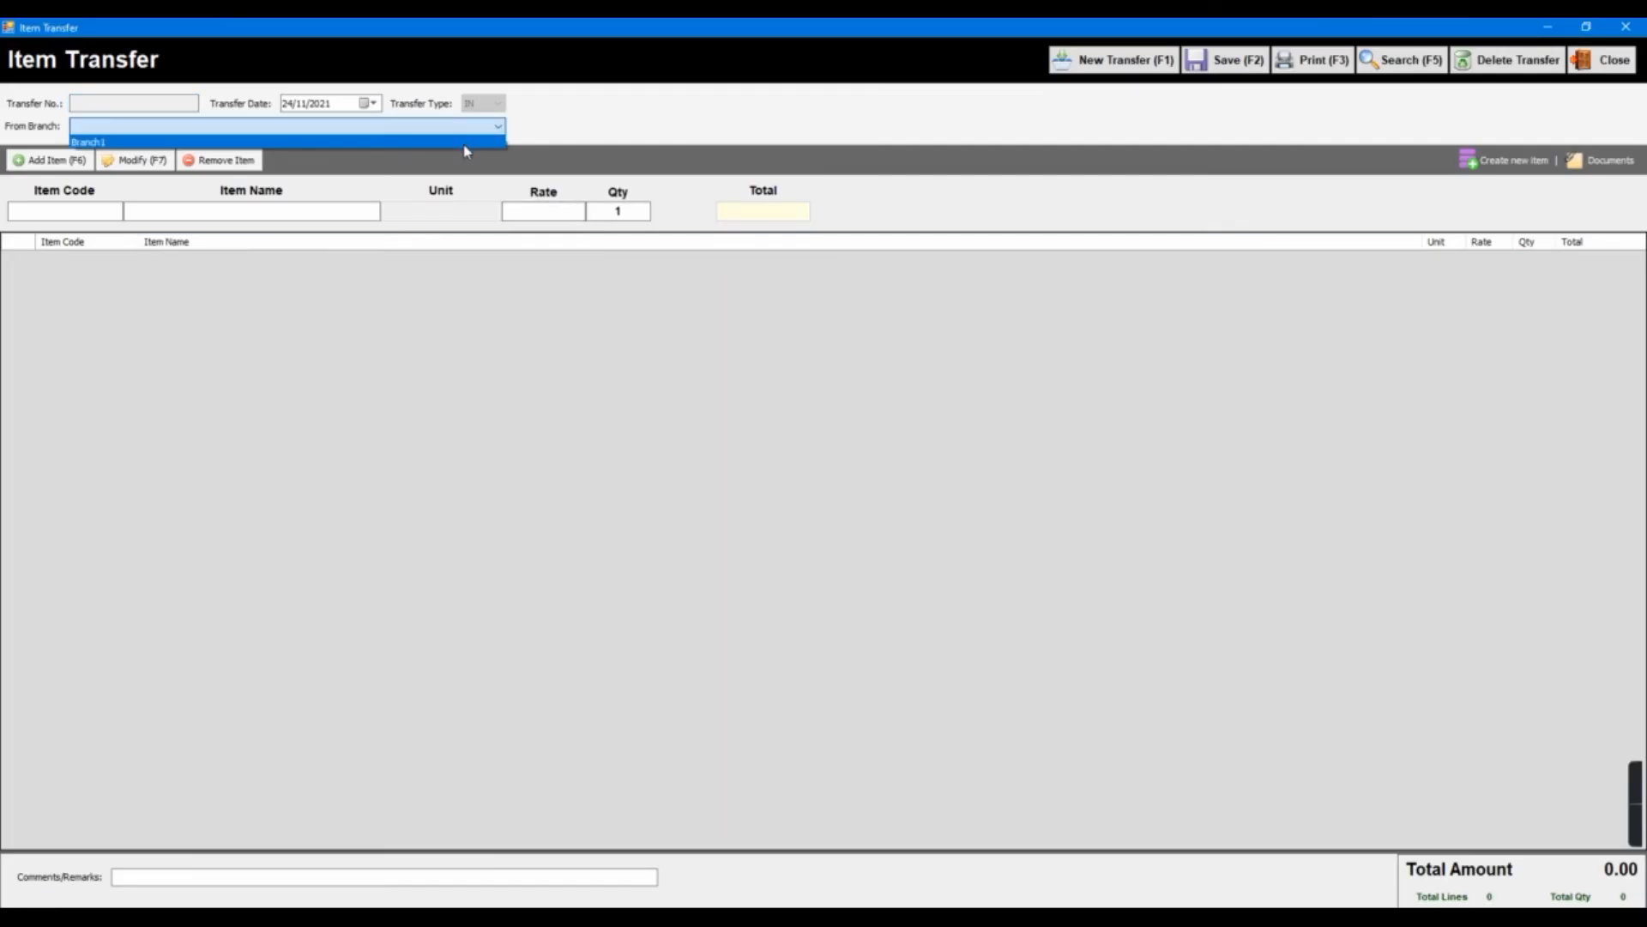
left_click(465, 143)
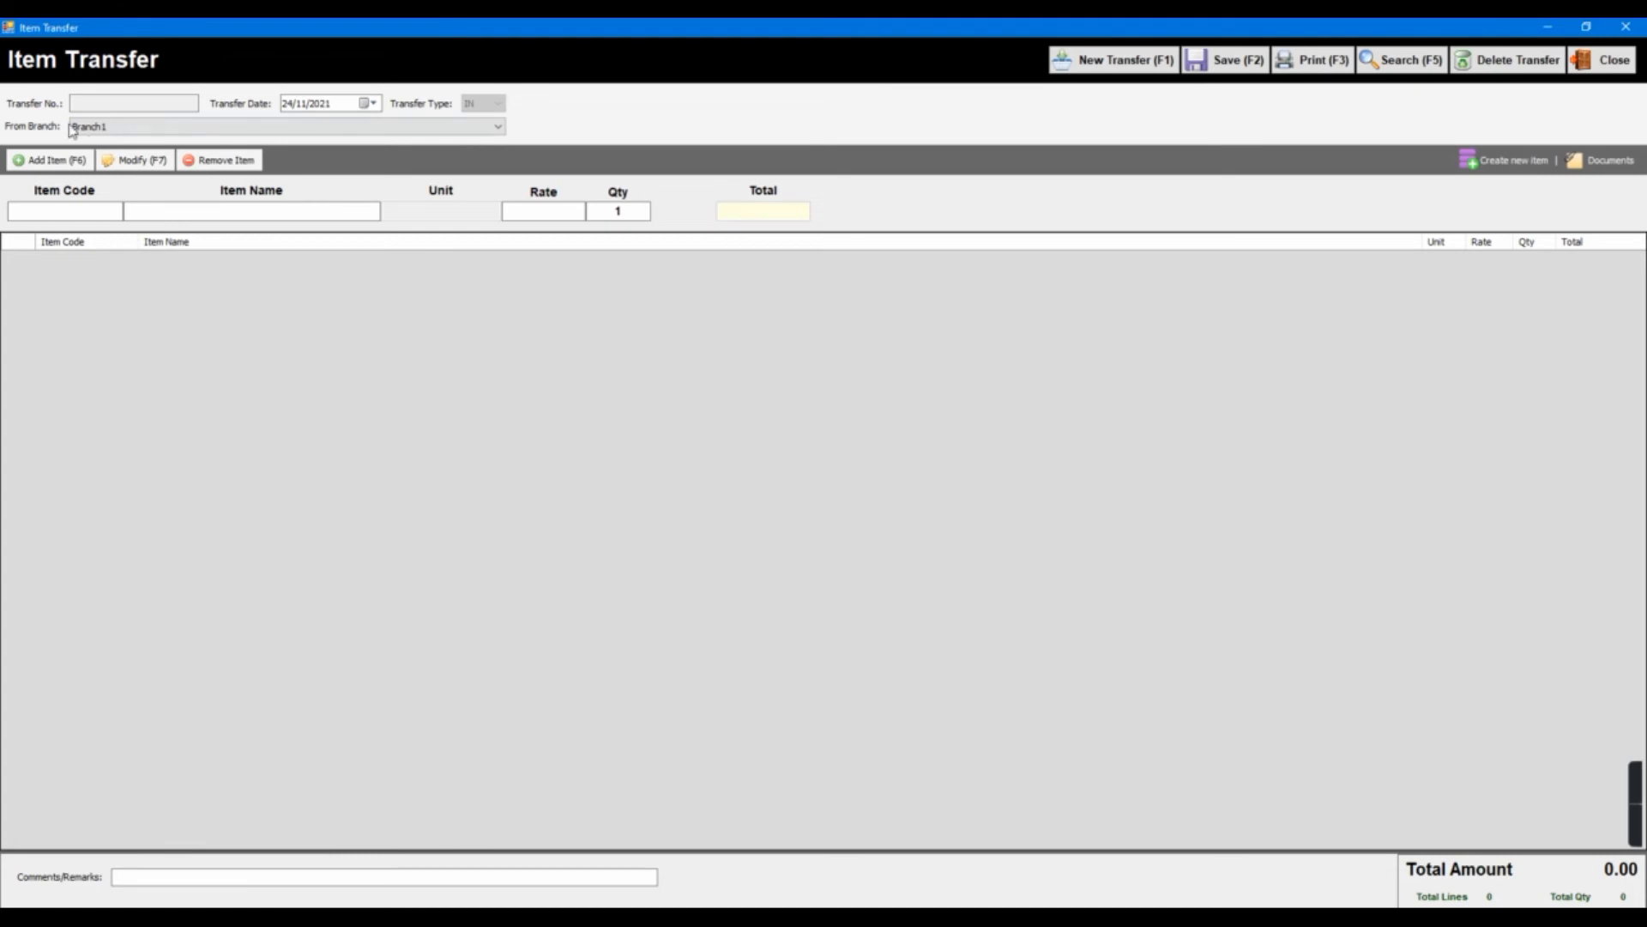
left_click(151, 127)
left_click(151, 141)
Choose 3P CUP DISPOSABLE PLASTIC CUP from the item list and add it to the incoming transfer with quantity 1.
left_click(164, 210)
key("Down")
key("Down")
key("Down")
key("Down")
key("Down")
key("Down")
key("Down")
key("Down")
key("Down")
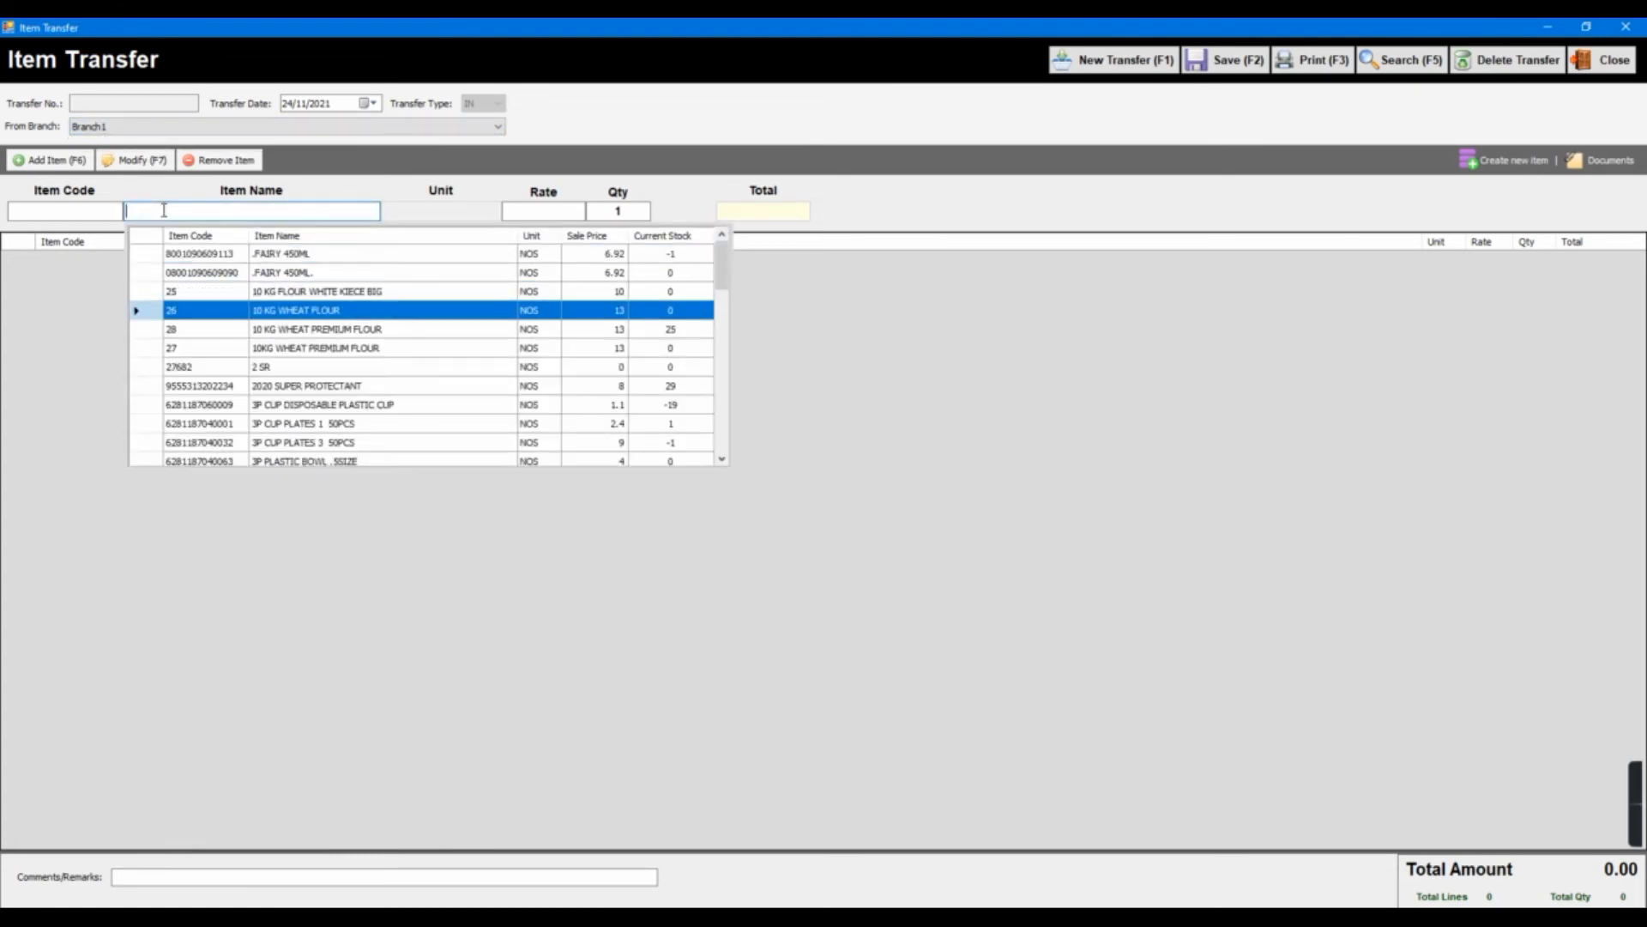
key("Return")
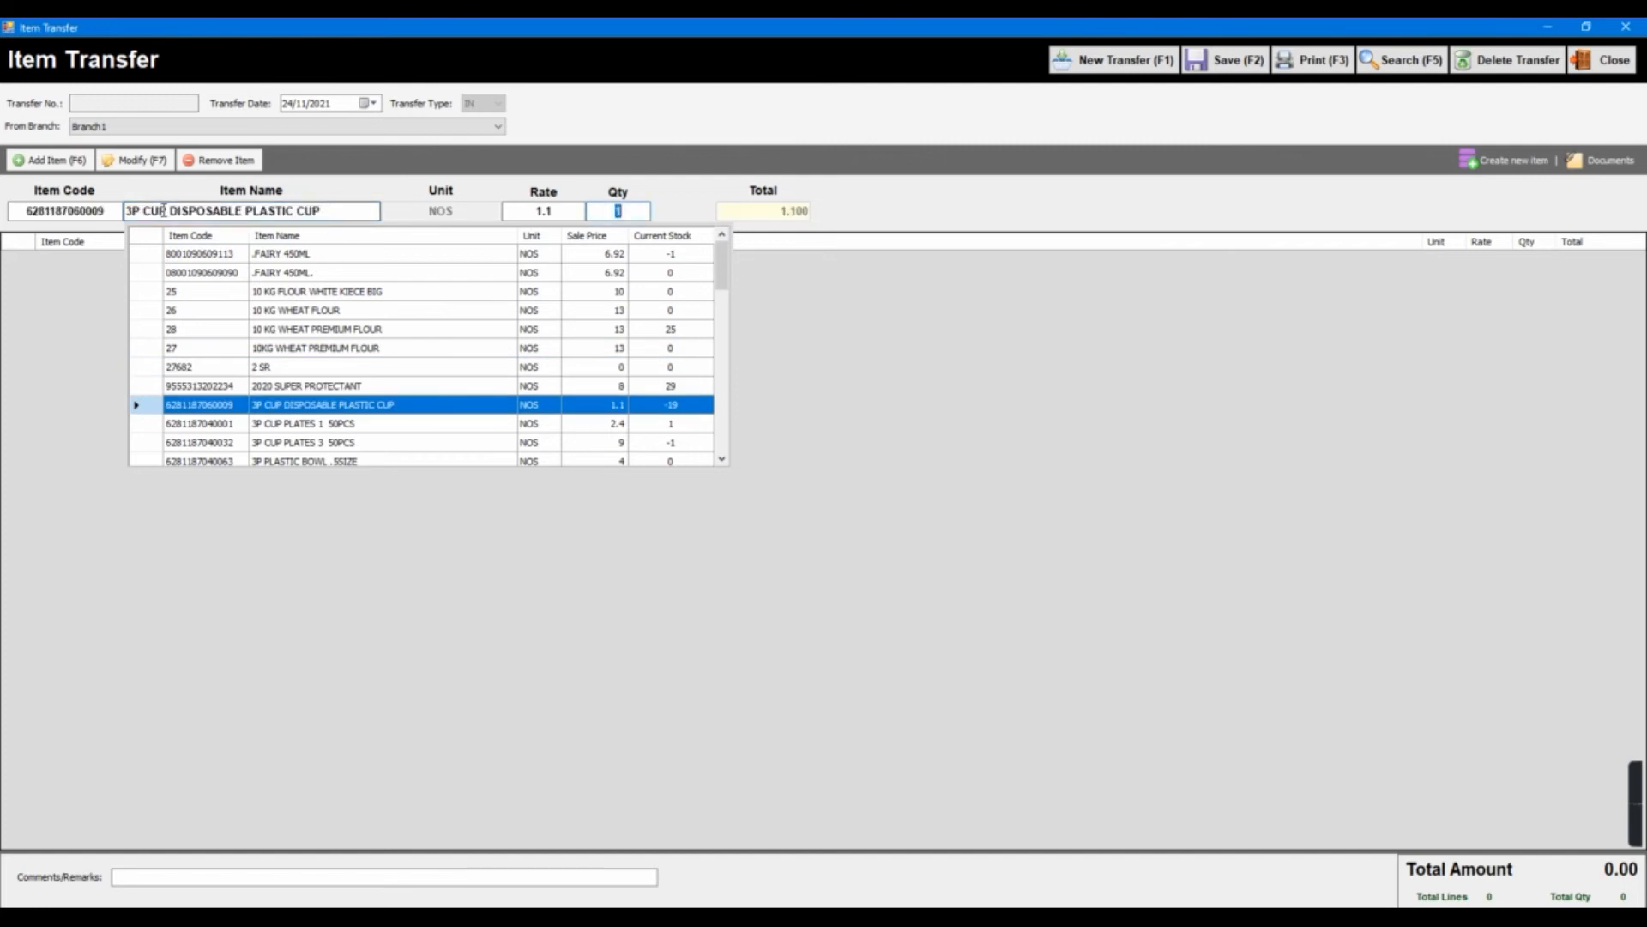
key("Return")
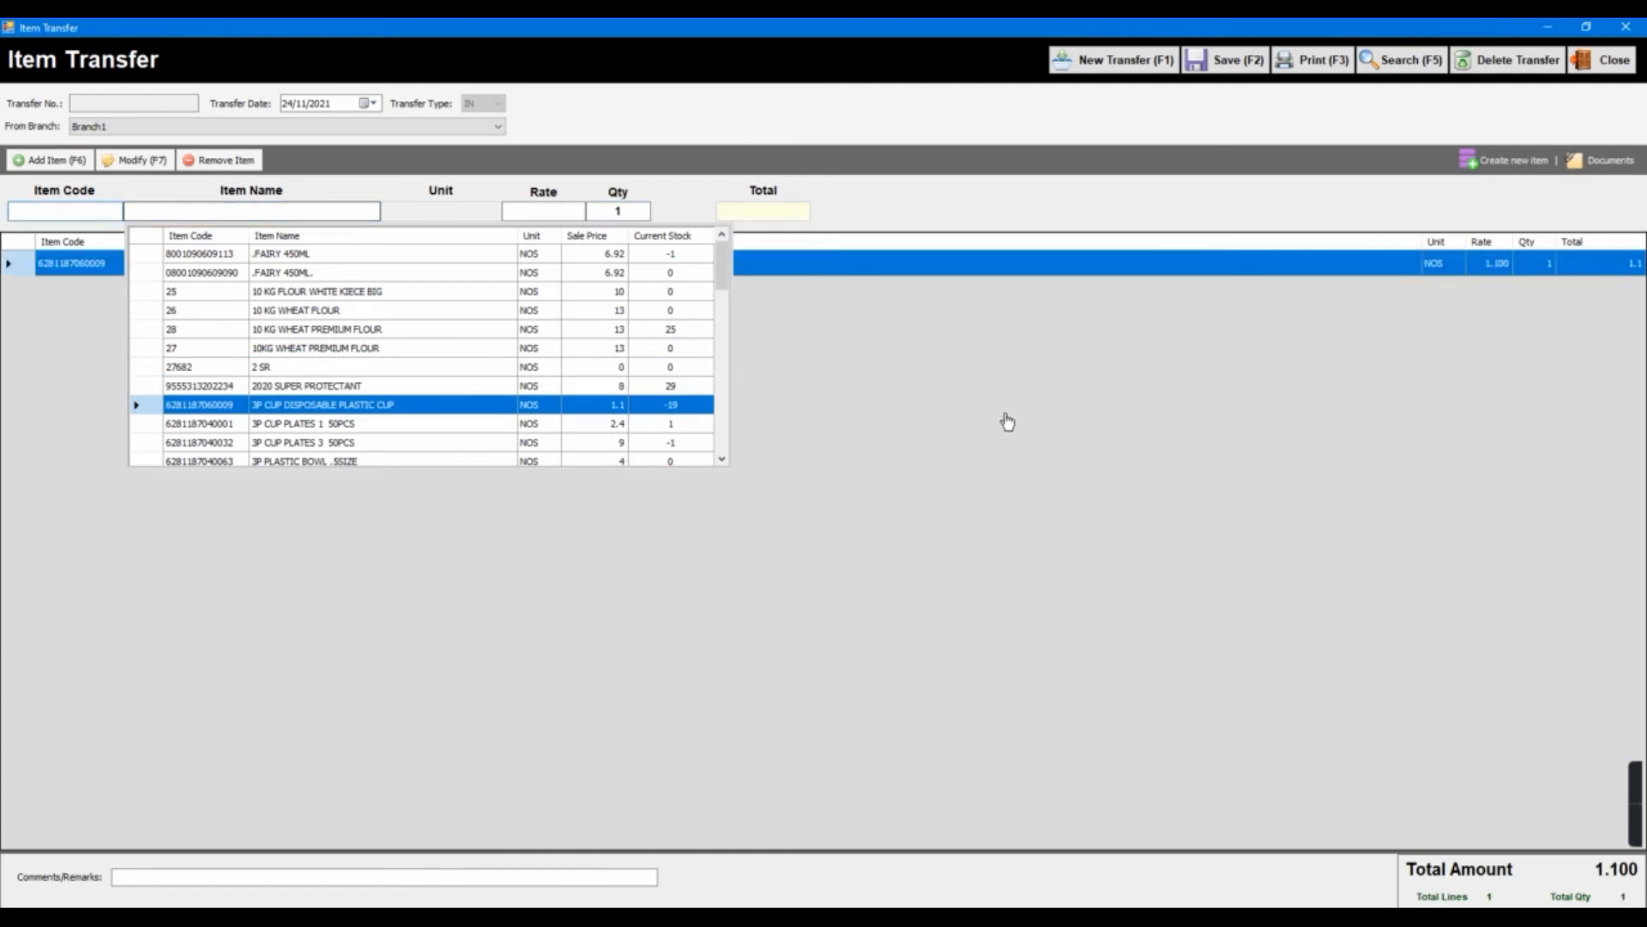
Save the incoming transfer from Branch1, decline printing its invoice, and close the transfer form.
left_click(1007, 422)
left_click(1241, 62)
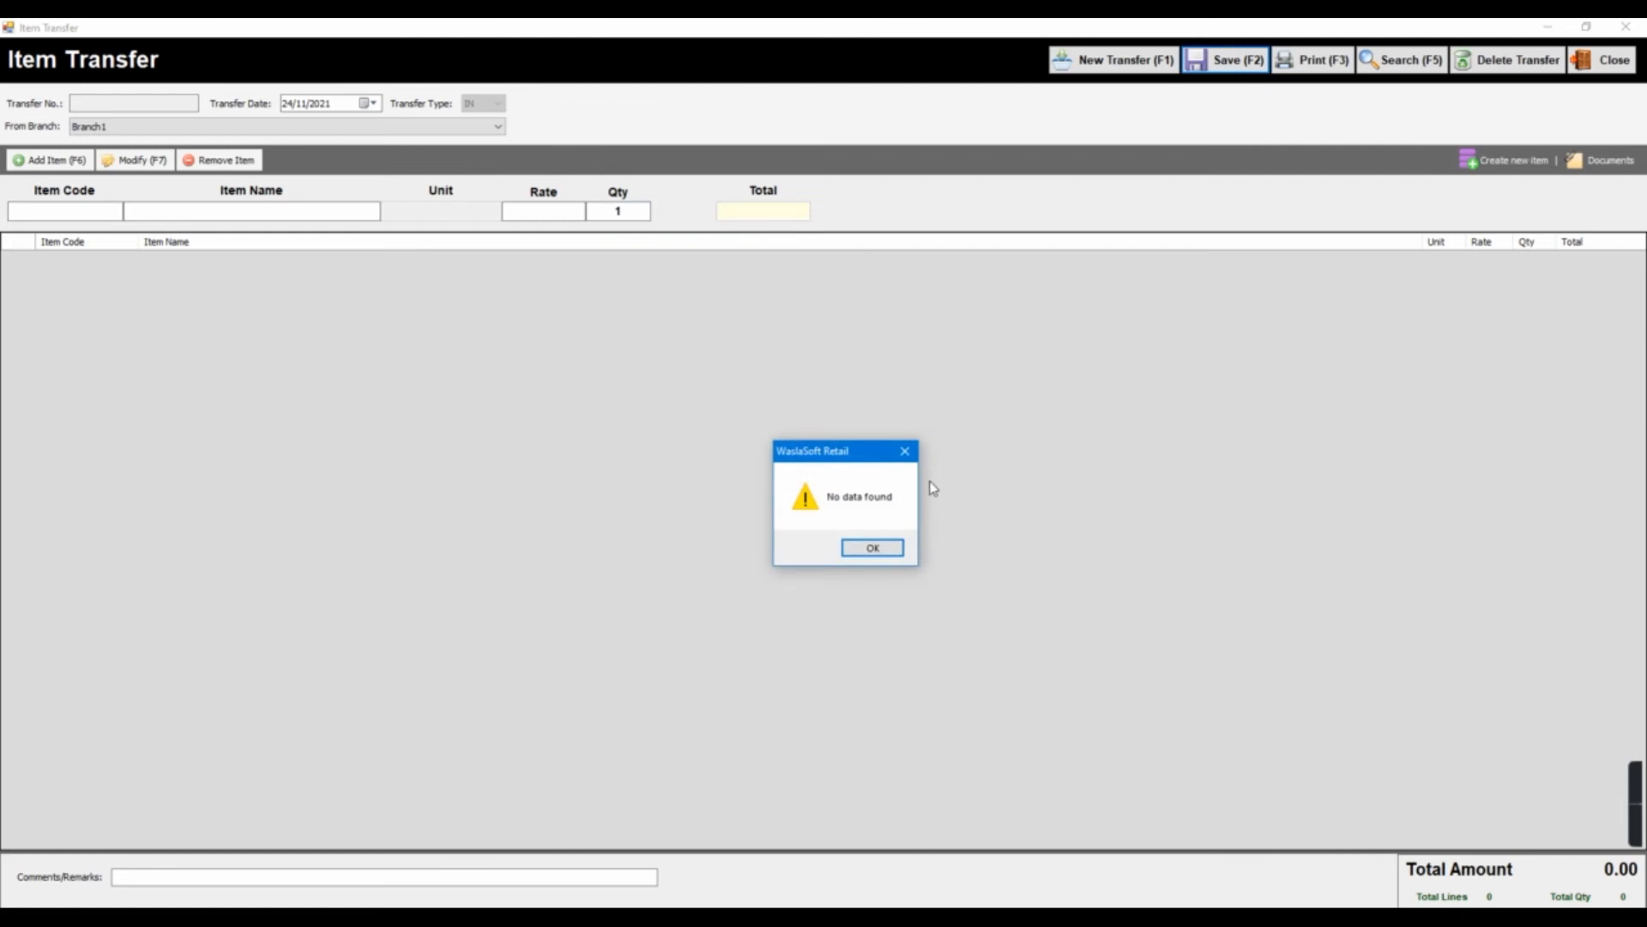
left_click(880, 549)
left_click(887, 548)
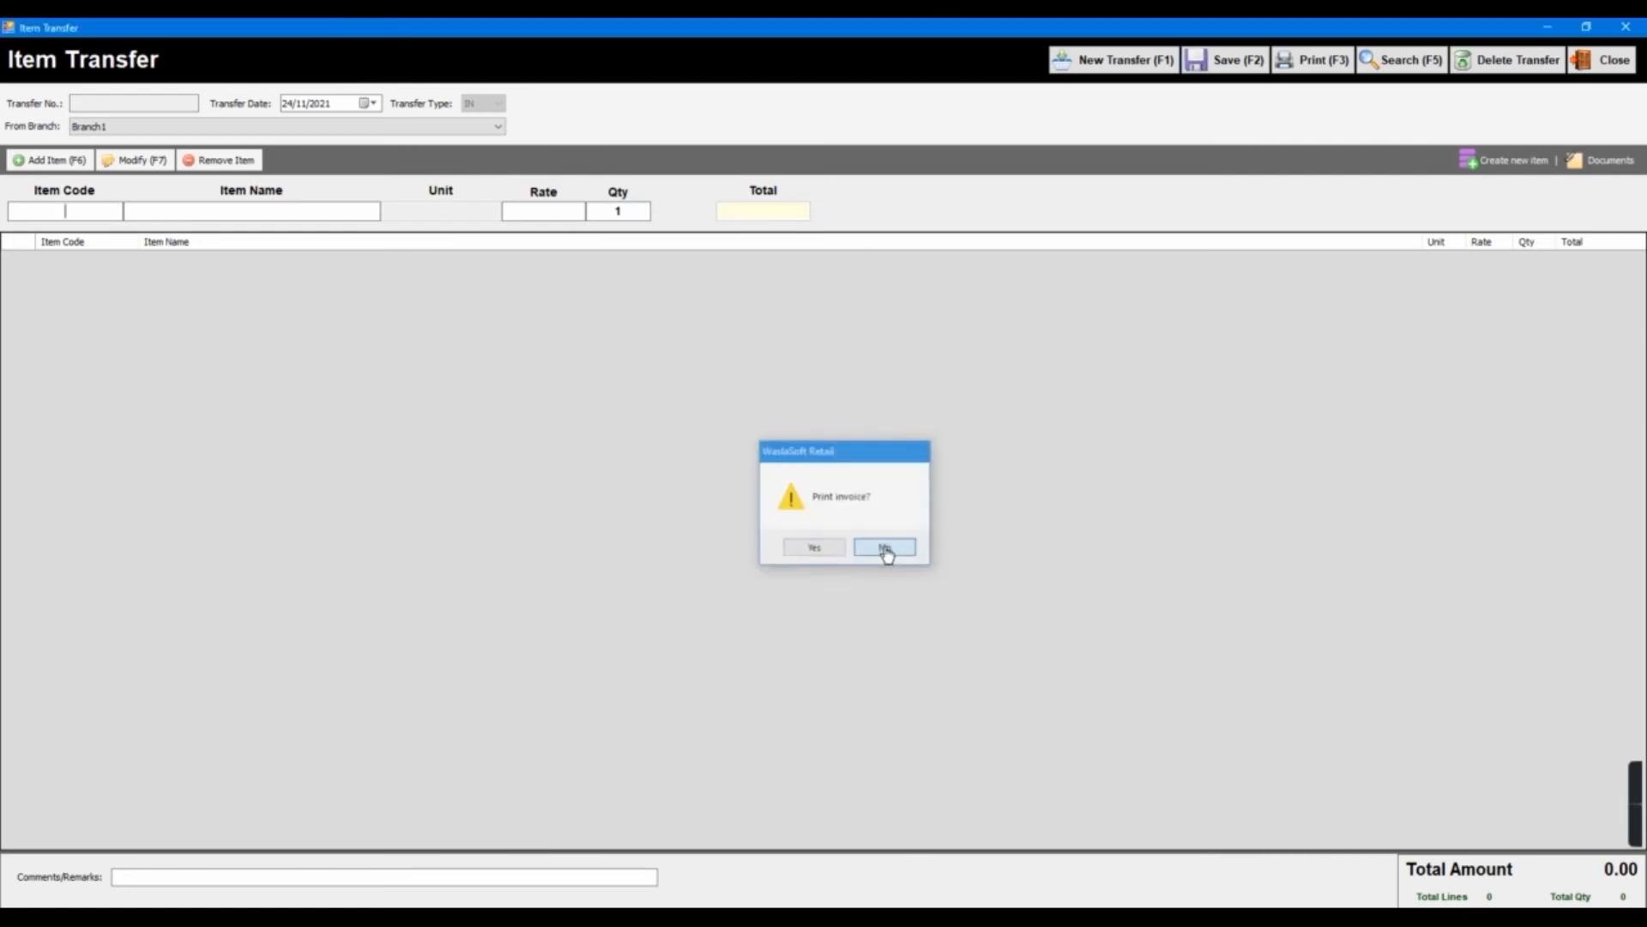
left_click(1585, 68)
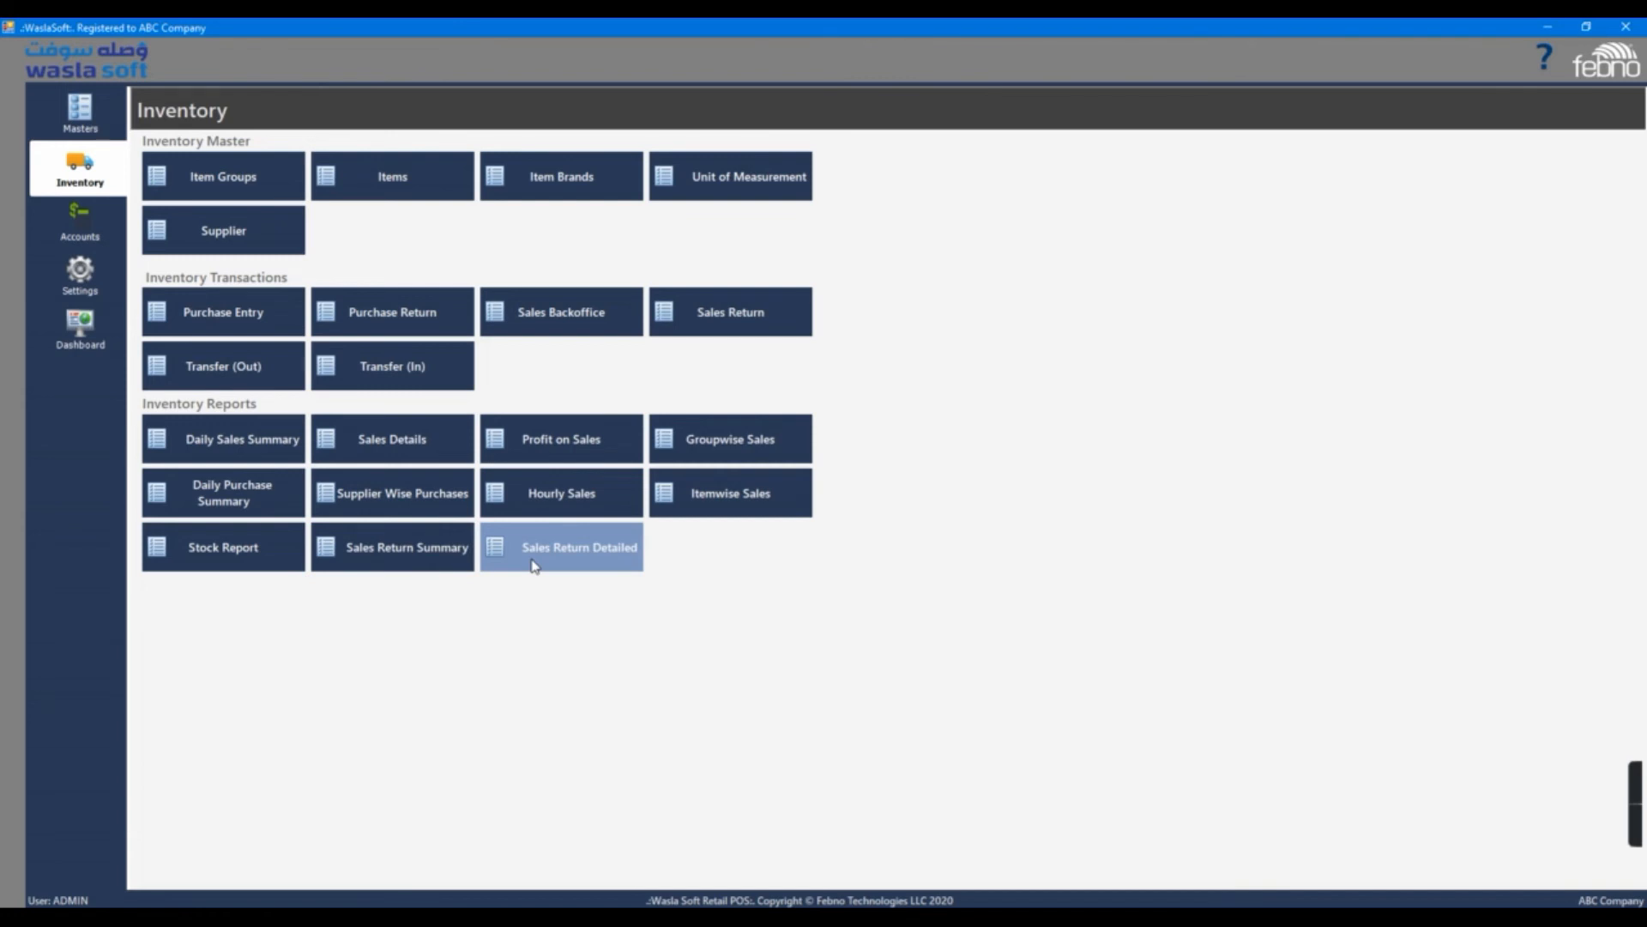
Run the daily sales summary for 24/11/2021 and open its print preview.
left_click(263, 456)
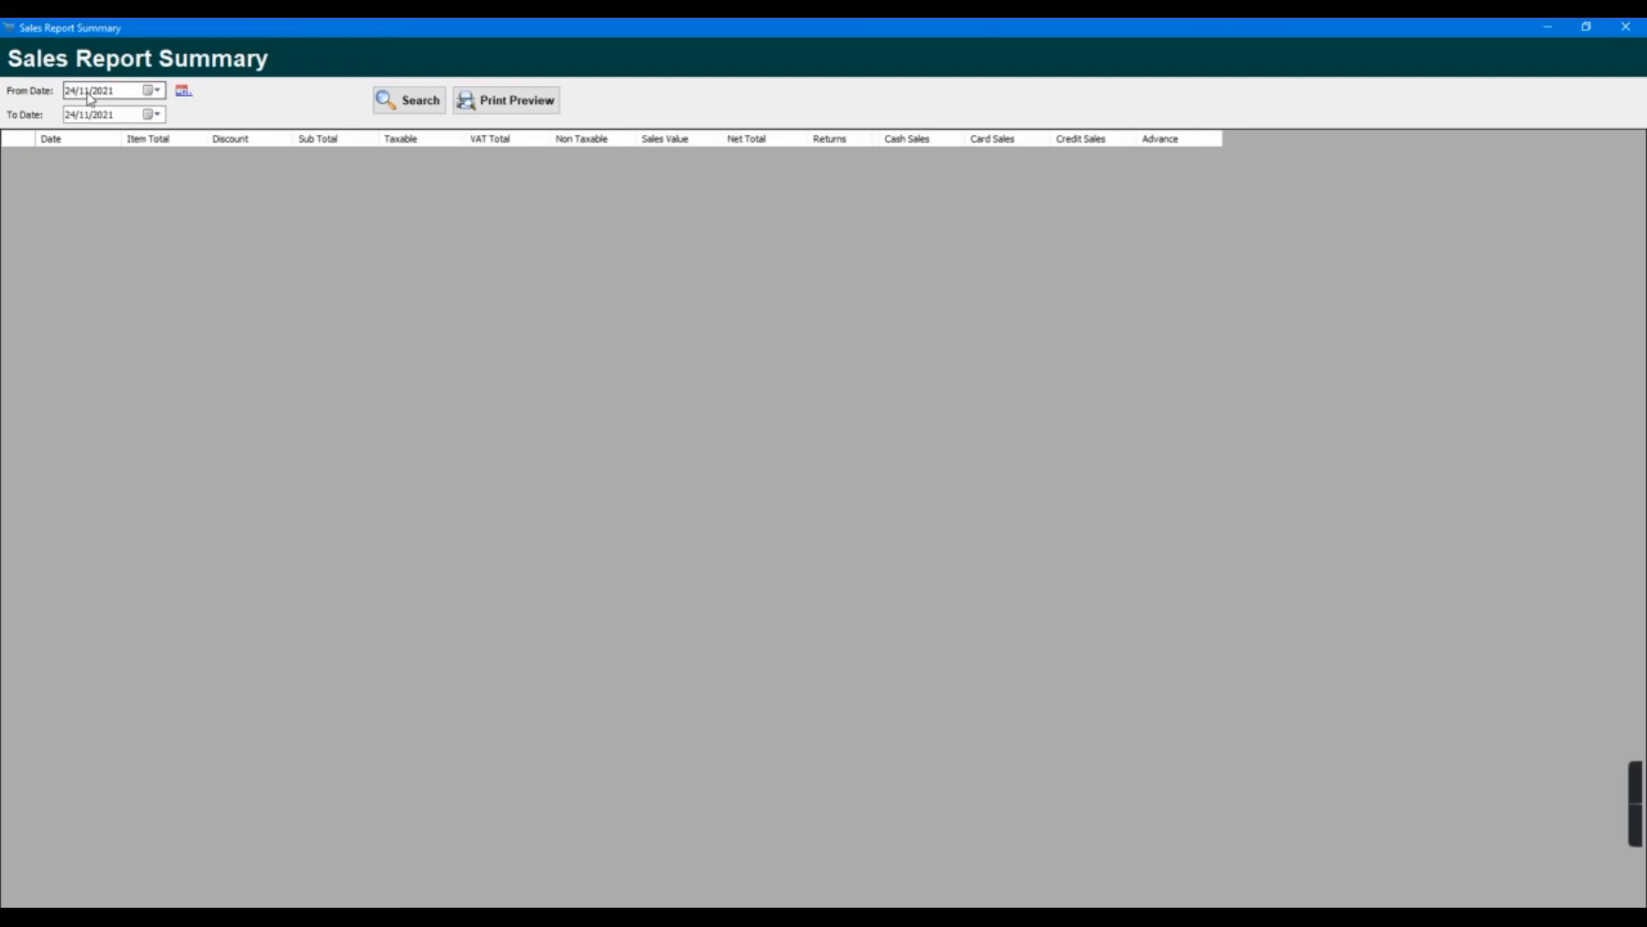
left_click(72, 114)
left_click(377, 107)
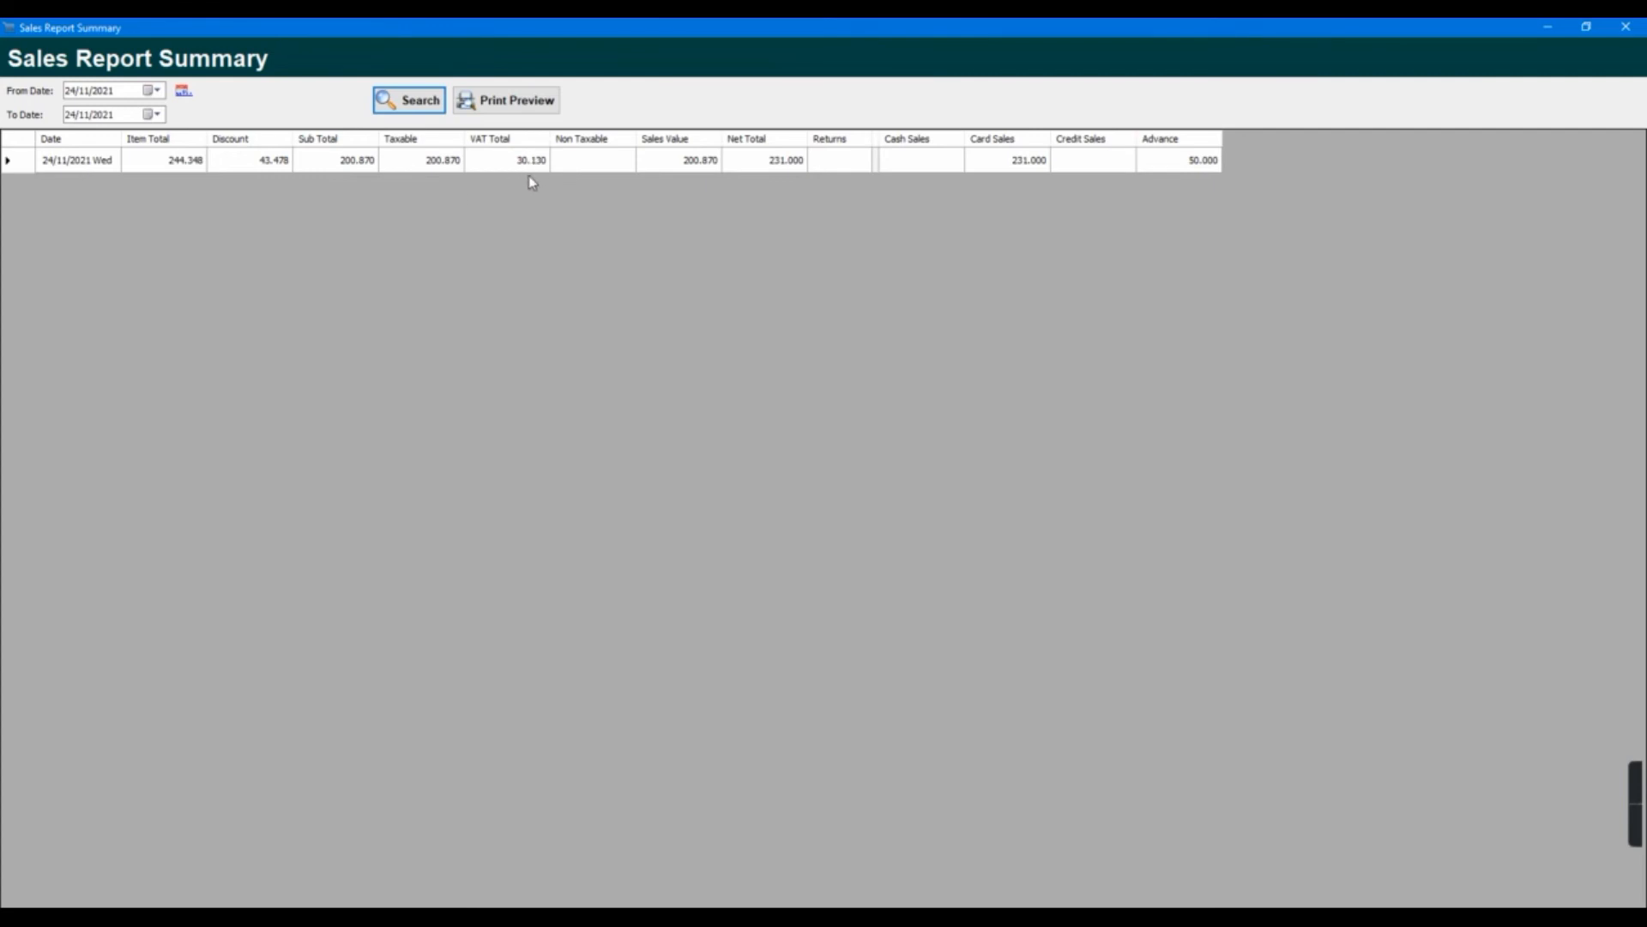
left_click(524, 112)
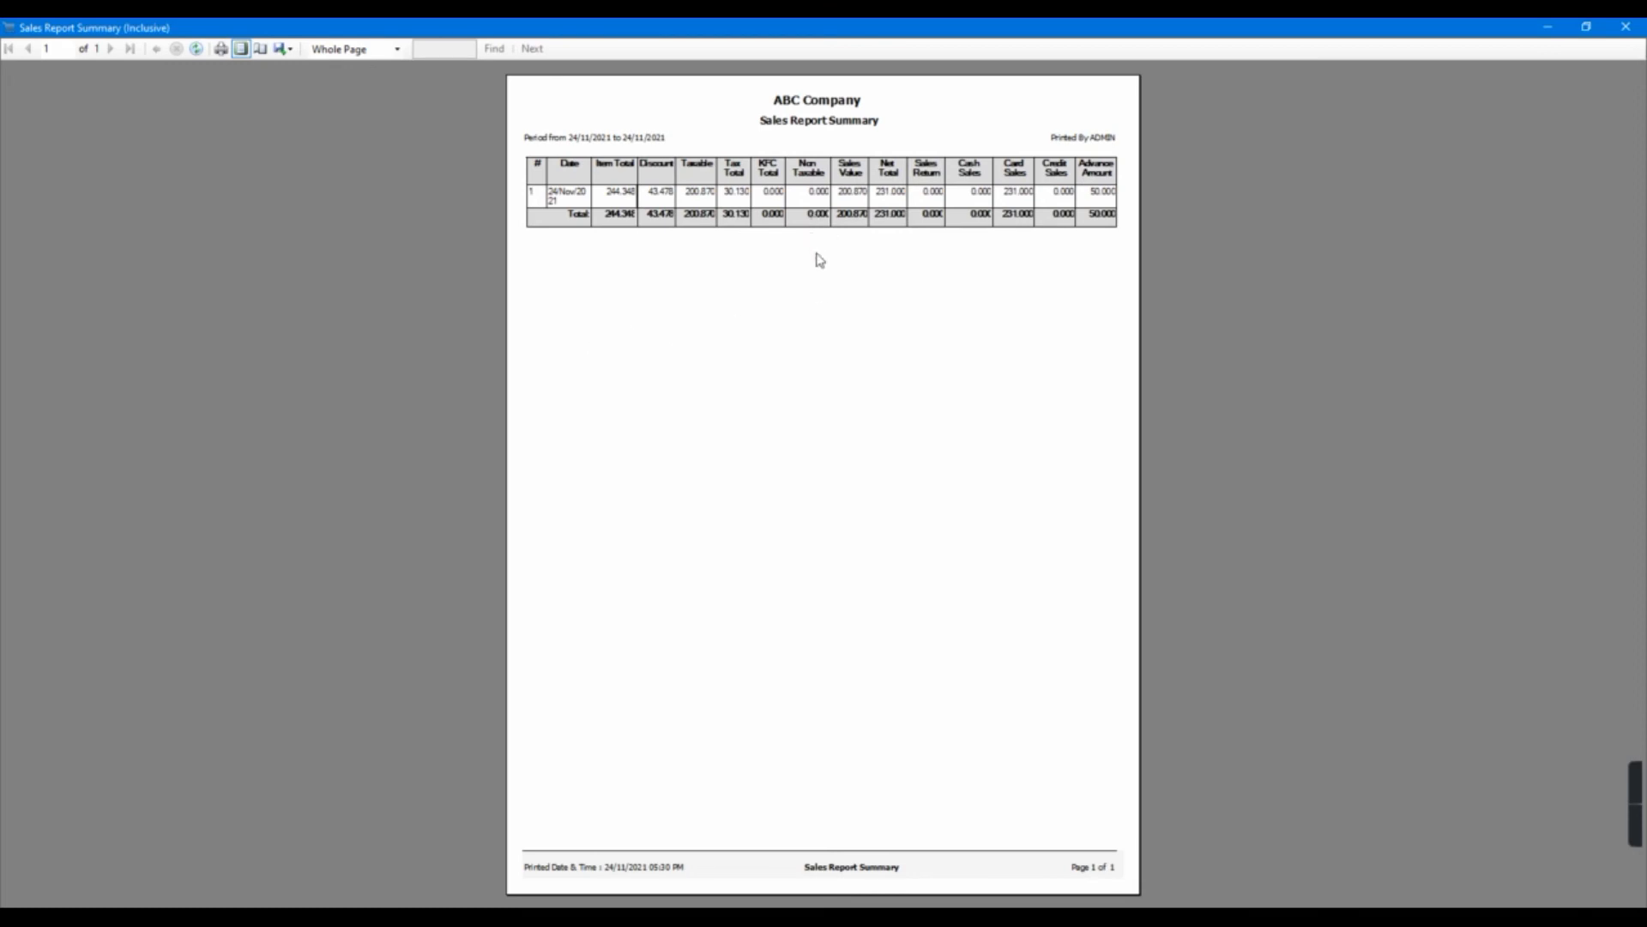
View the sales summary preview at 100% and 200% with its export formats, and close the report.
left_click(369, 49)
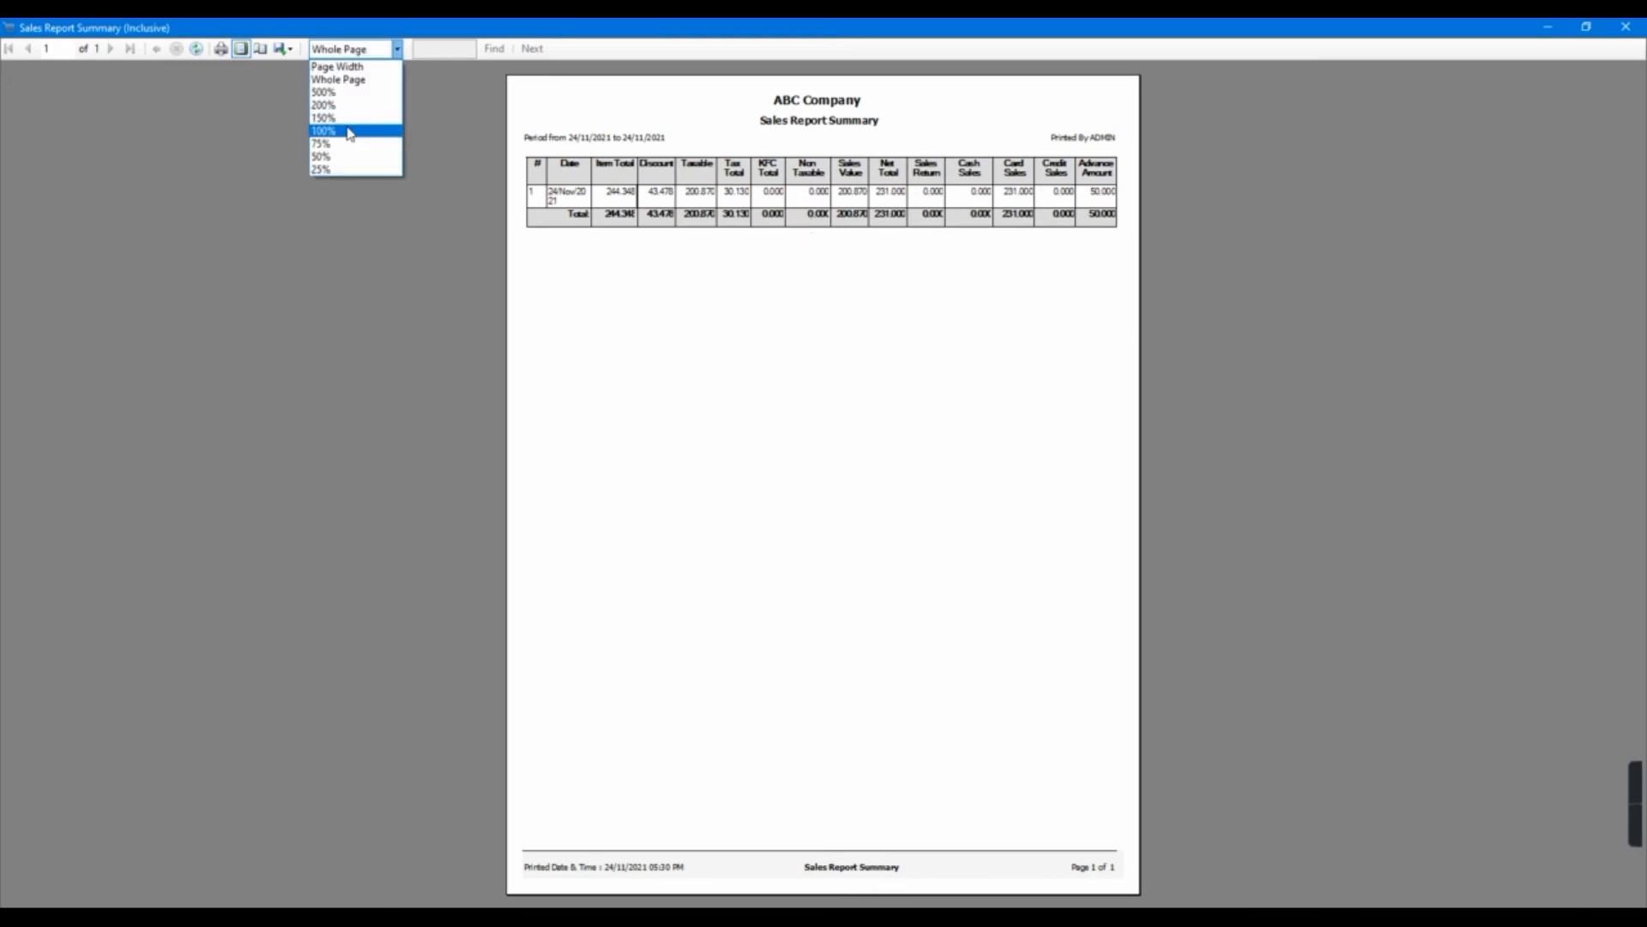
left_click(334, 134)
left_click(329, 53)
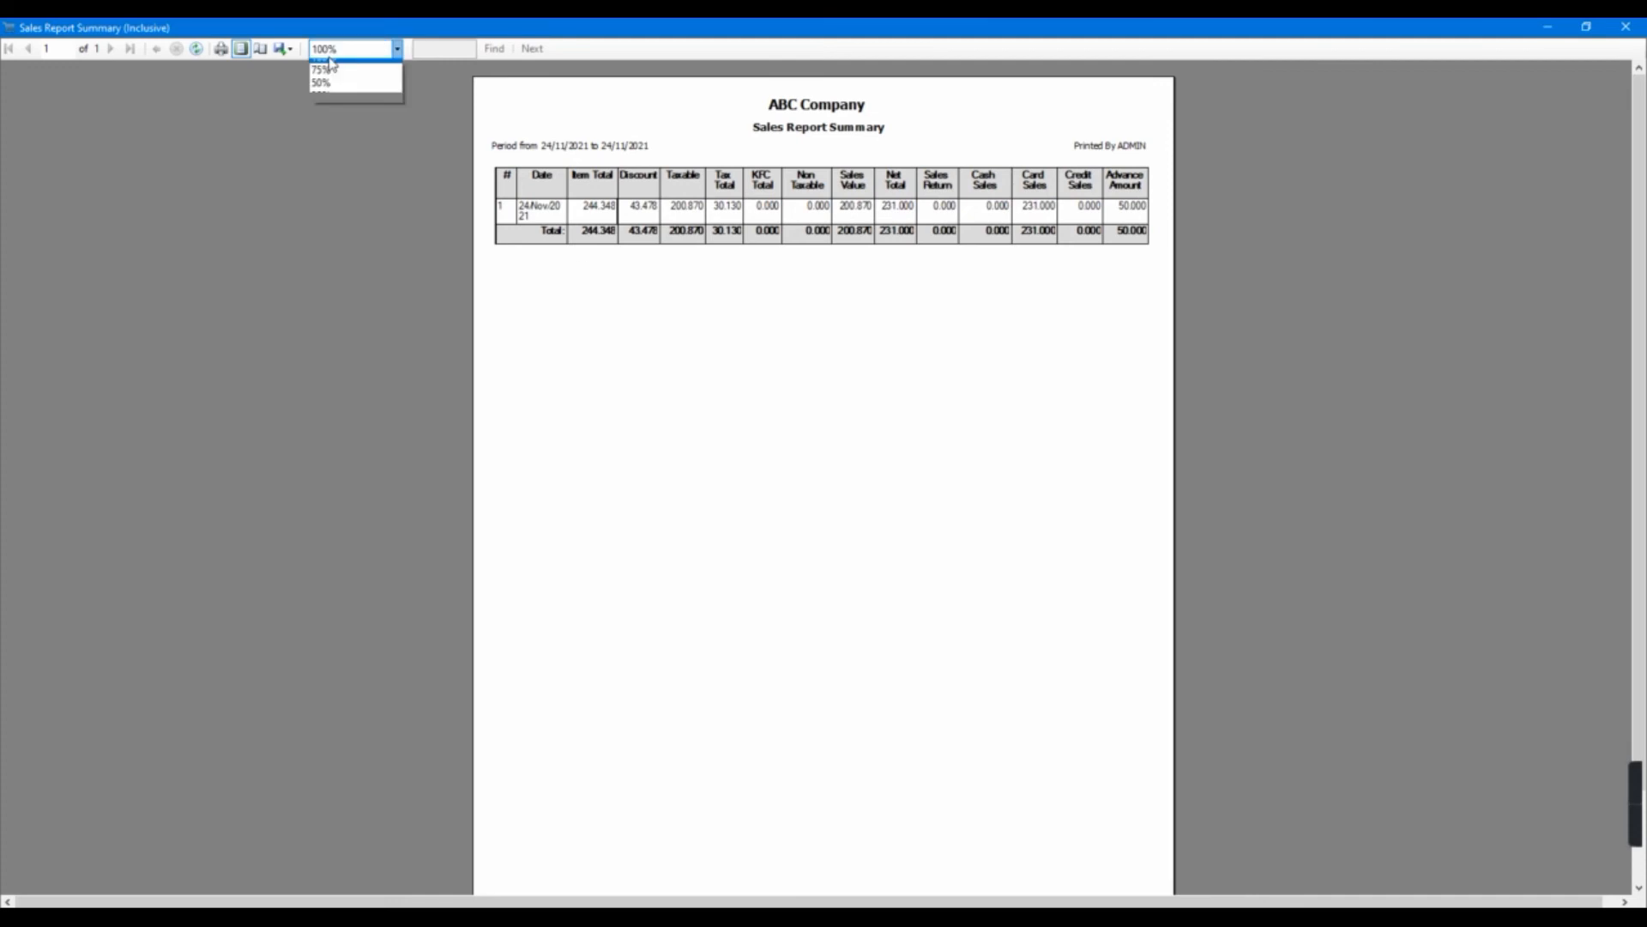
left_click(335, 105)
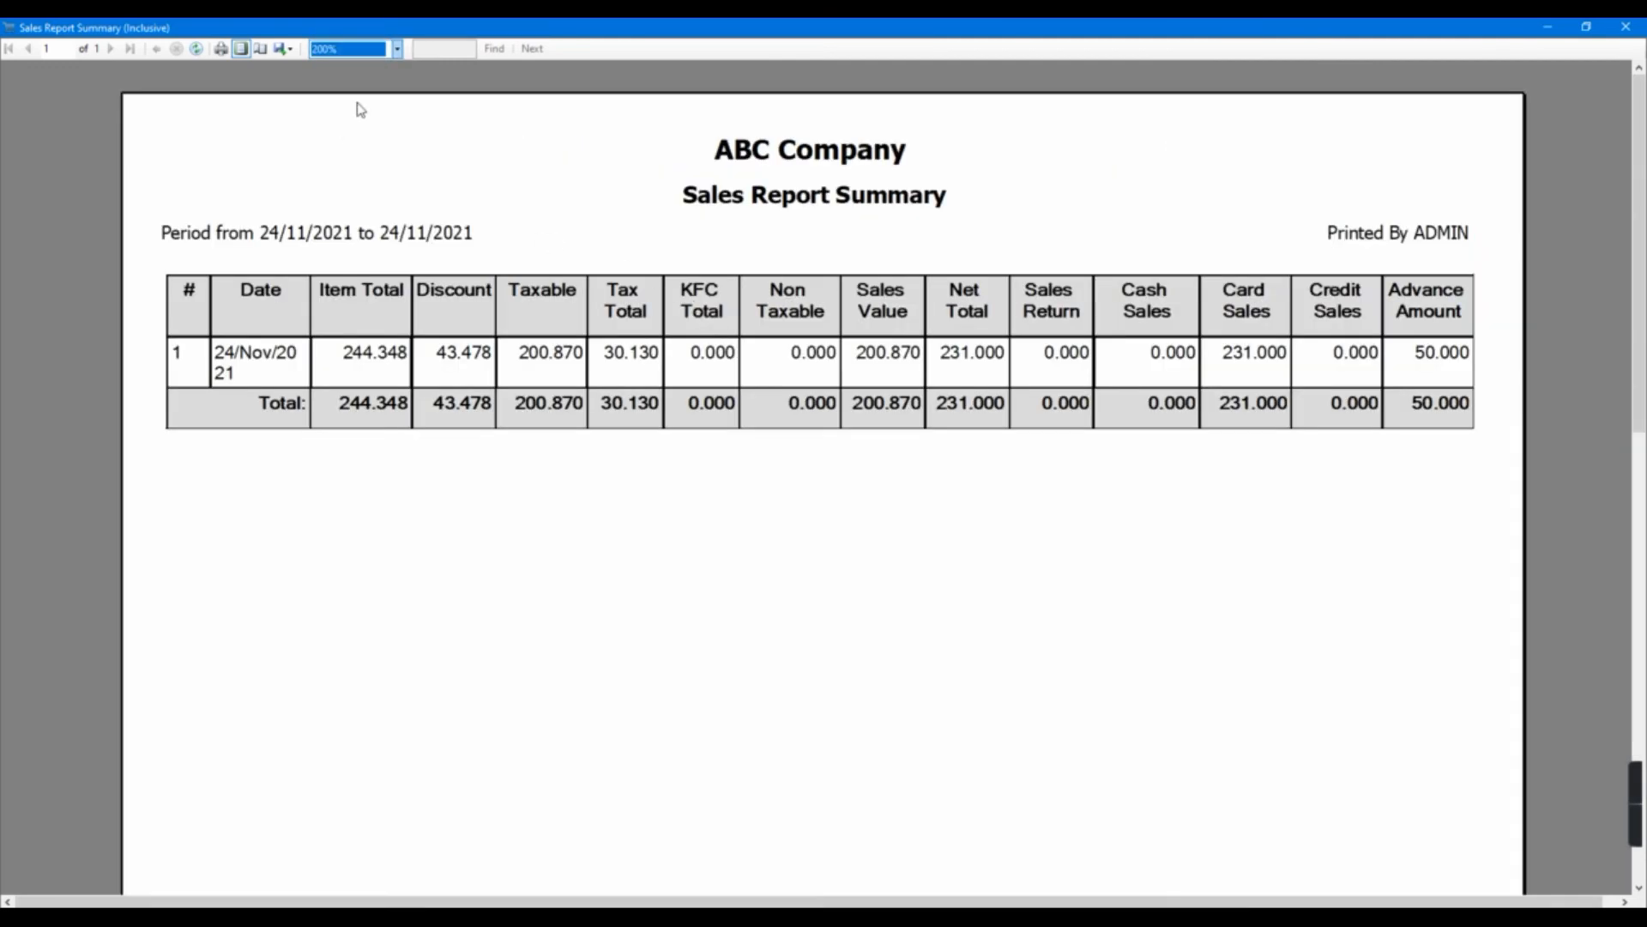
left_click(282, 50)
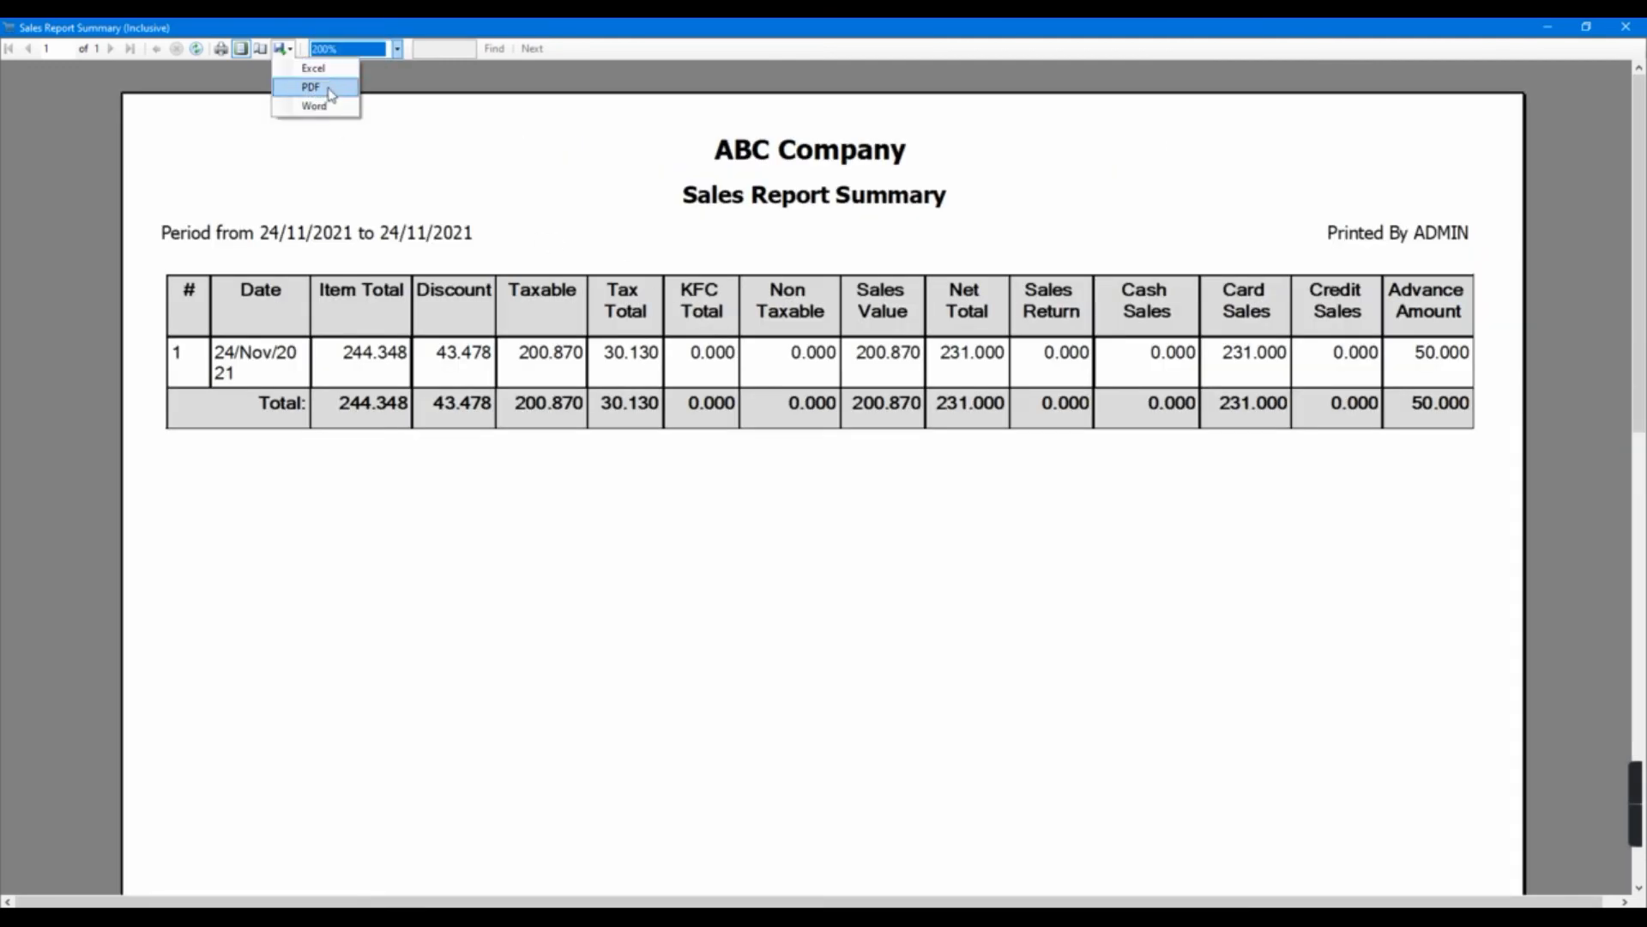
left_click(427, 158)
left_click(1624, 28)
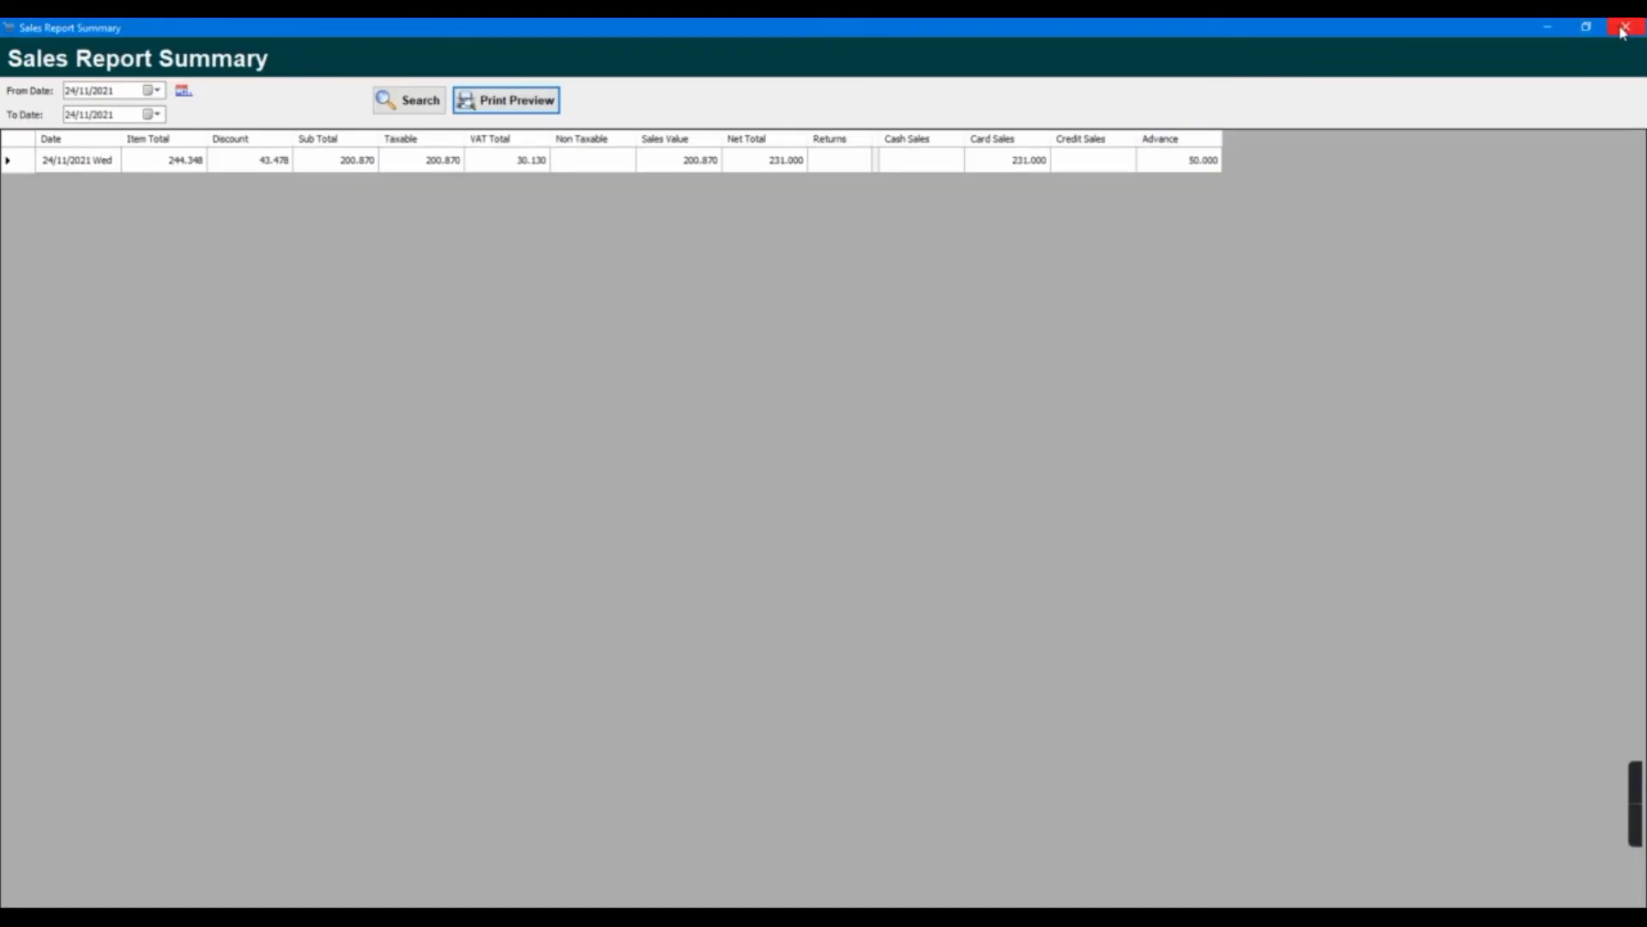
left_click(1623, 30)
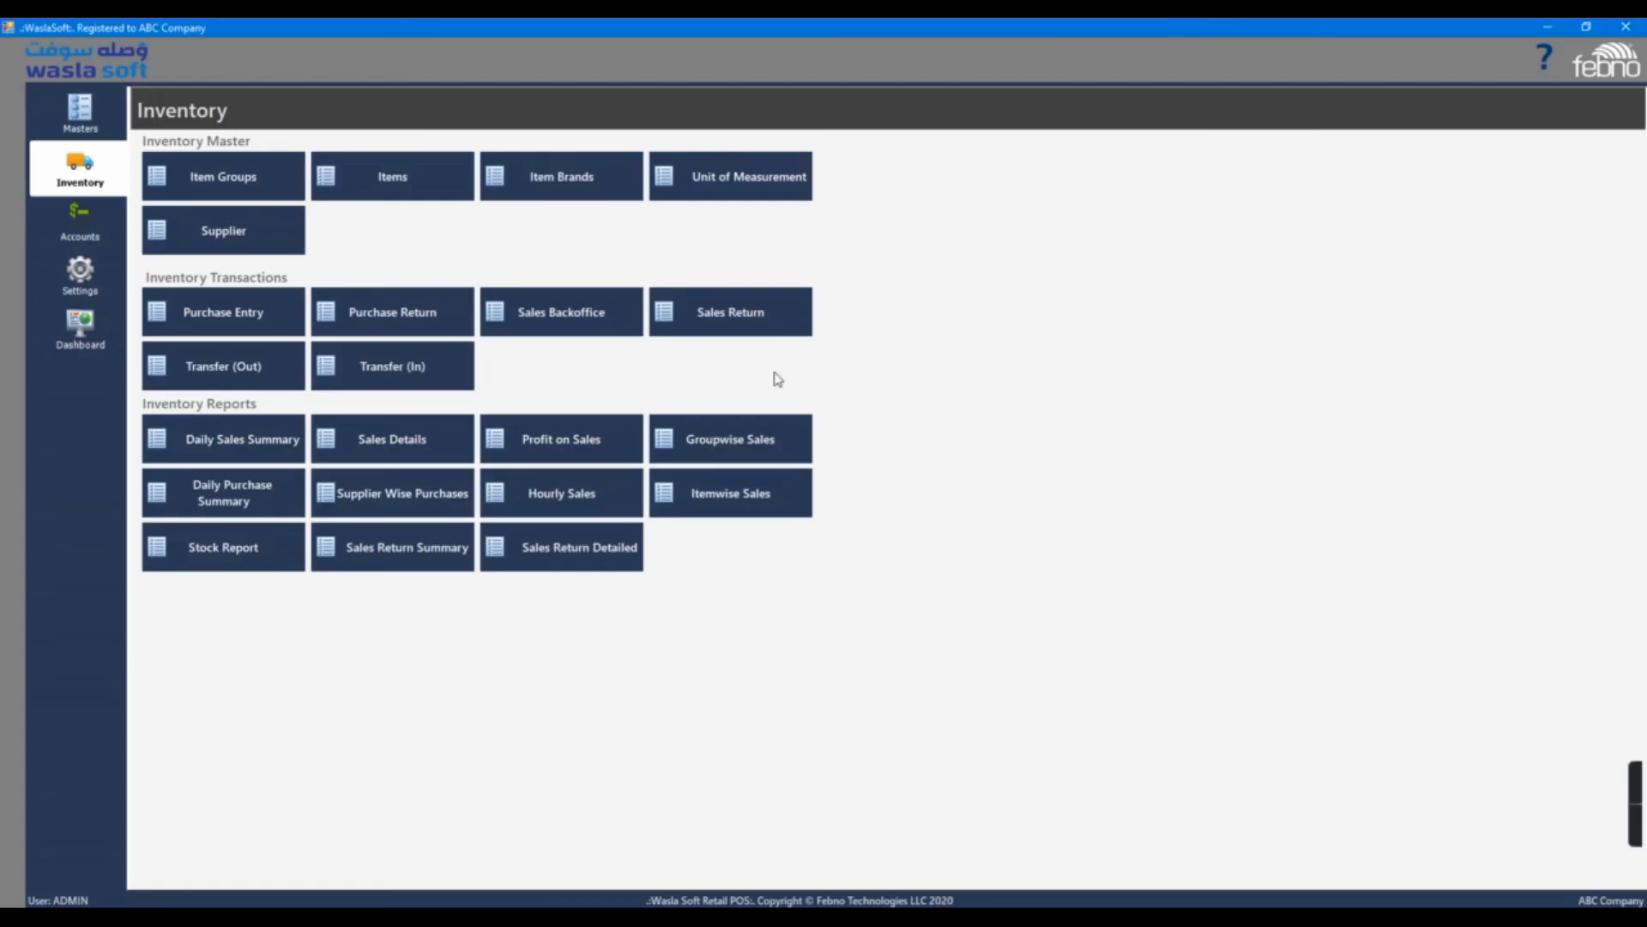
Run the detailed sales report for 24/11/2021 and inspect the linked invoice and item record of ABU AUF TURKISH COFFEE.
left_click(403, 457)
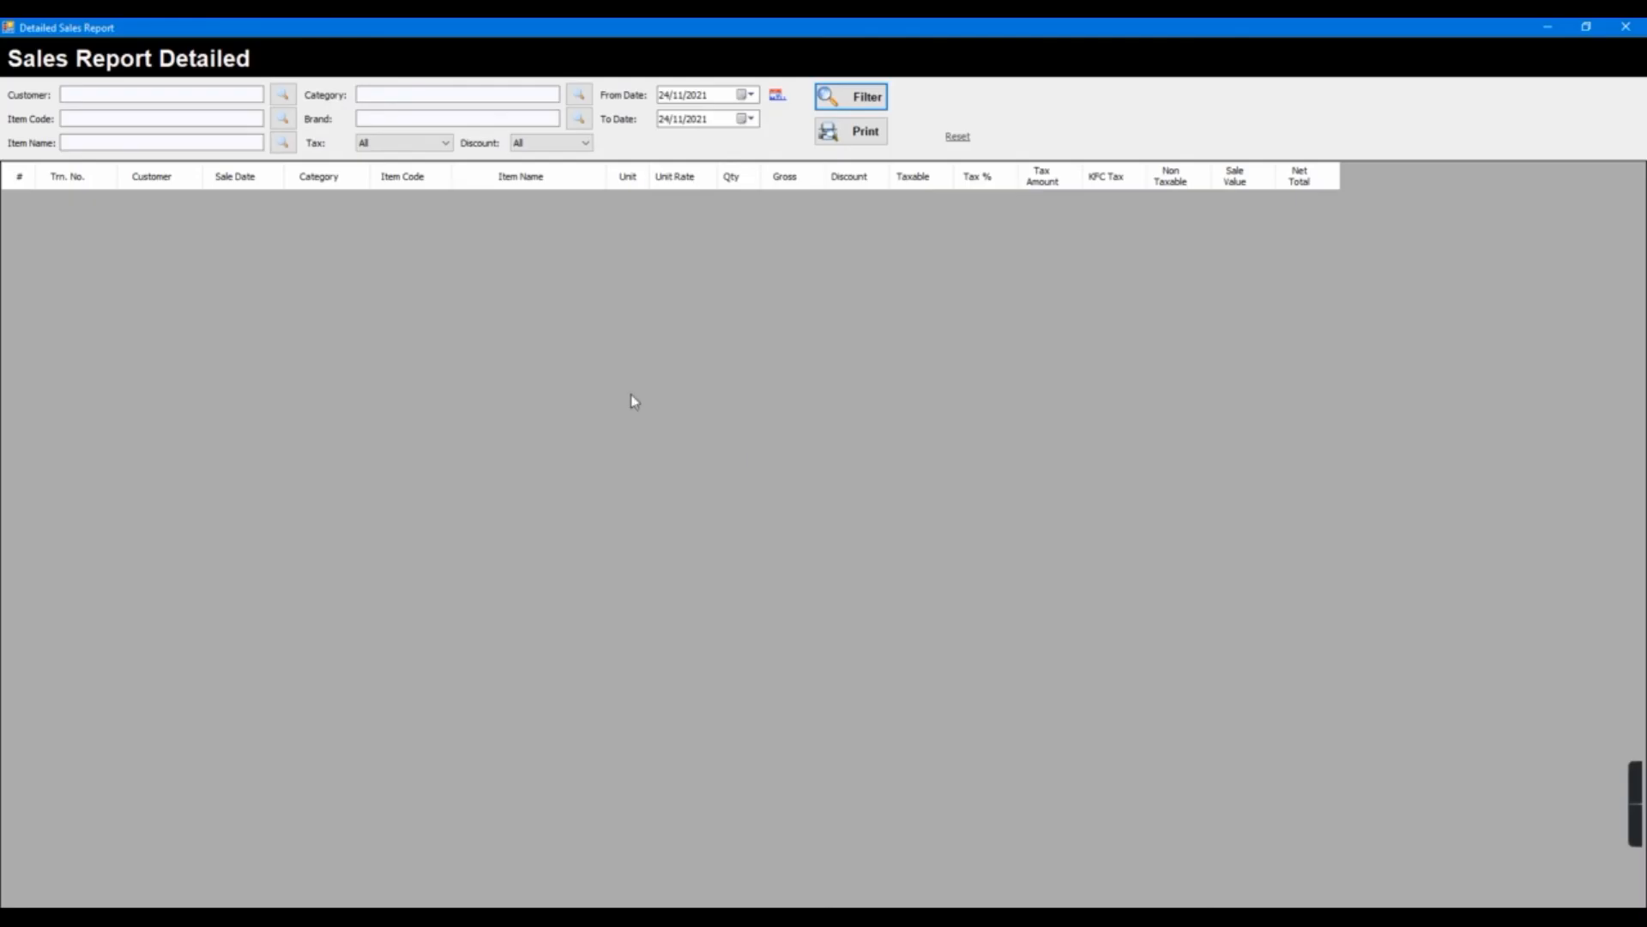
left_click(846, 97)
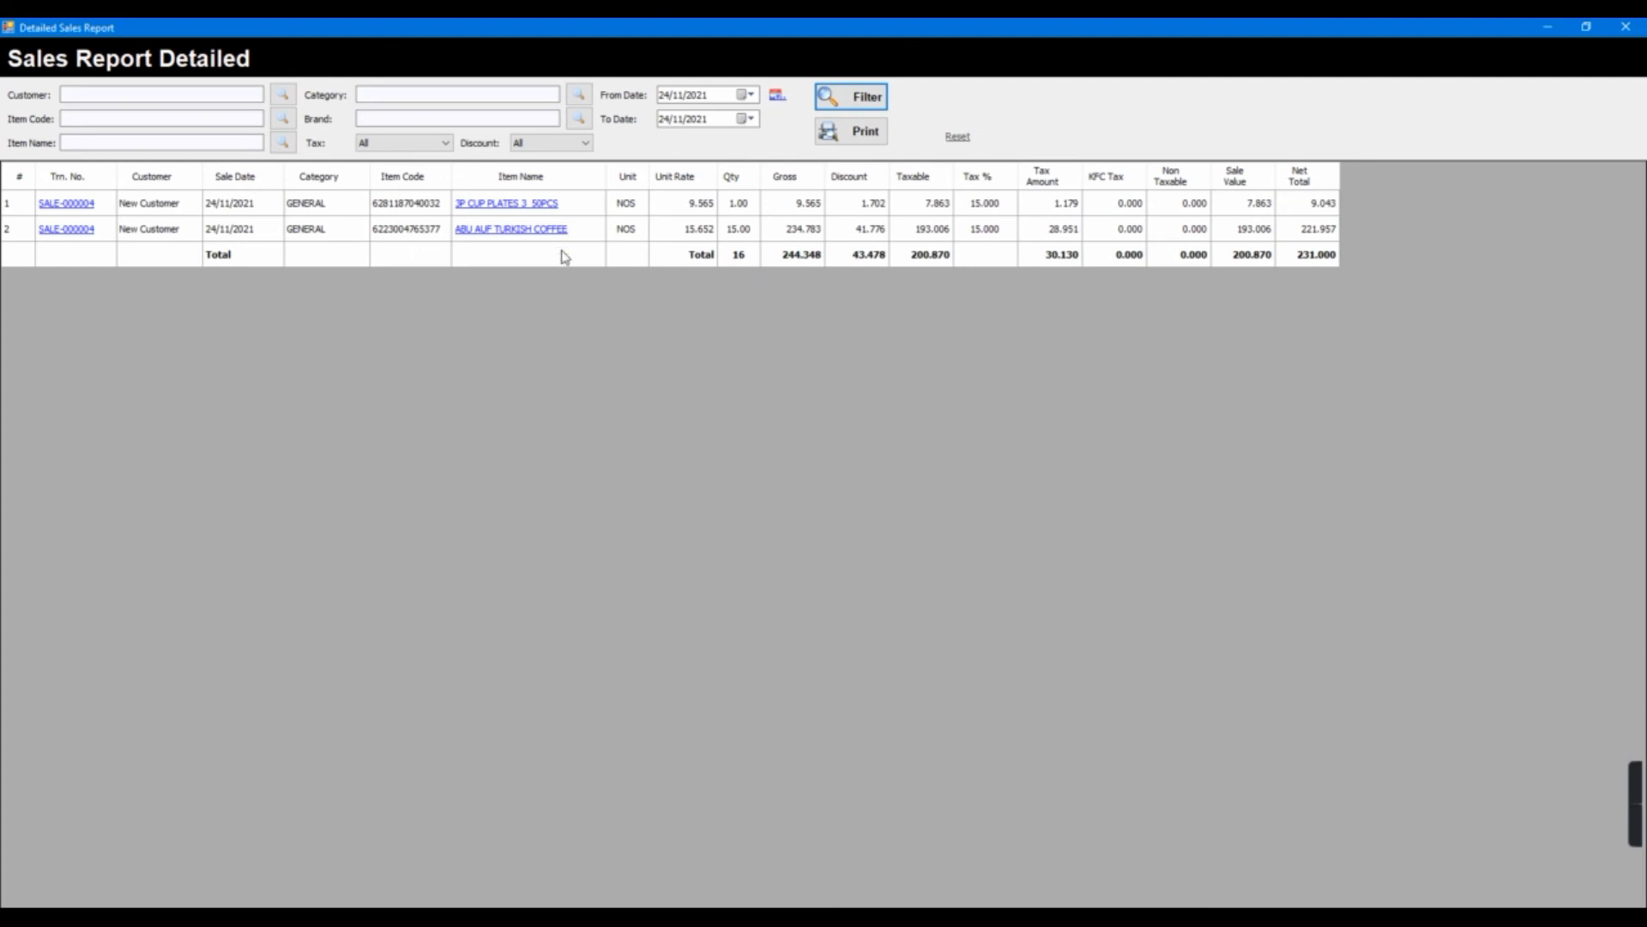
left_click(82, 229)
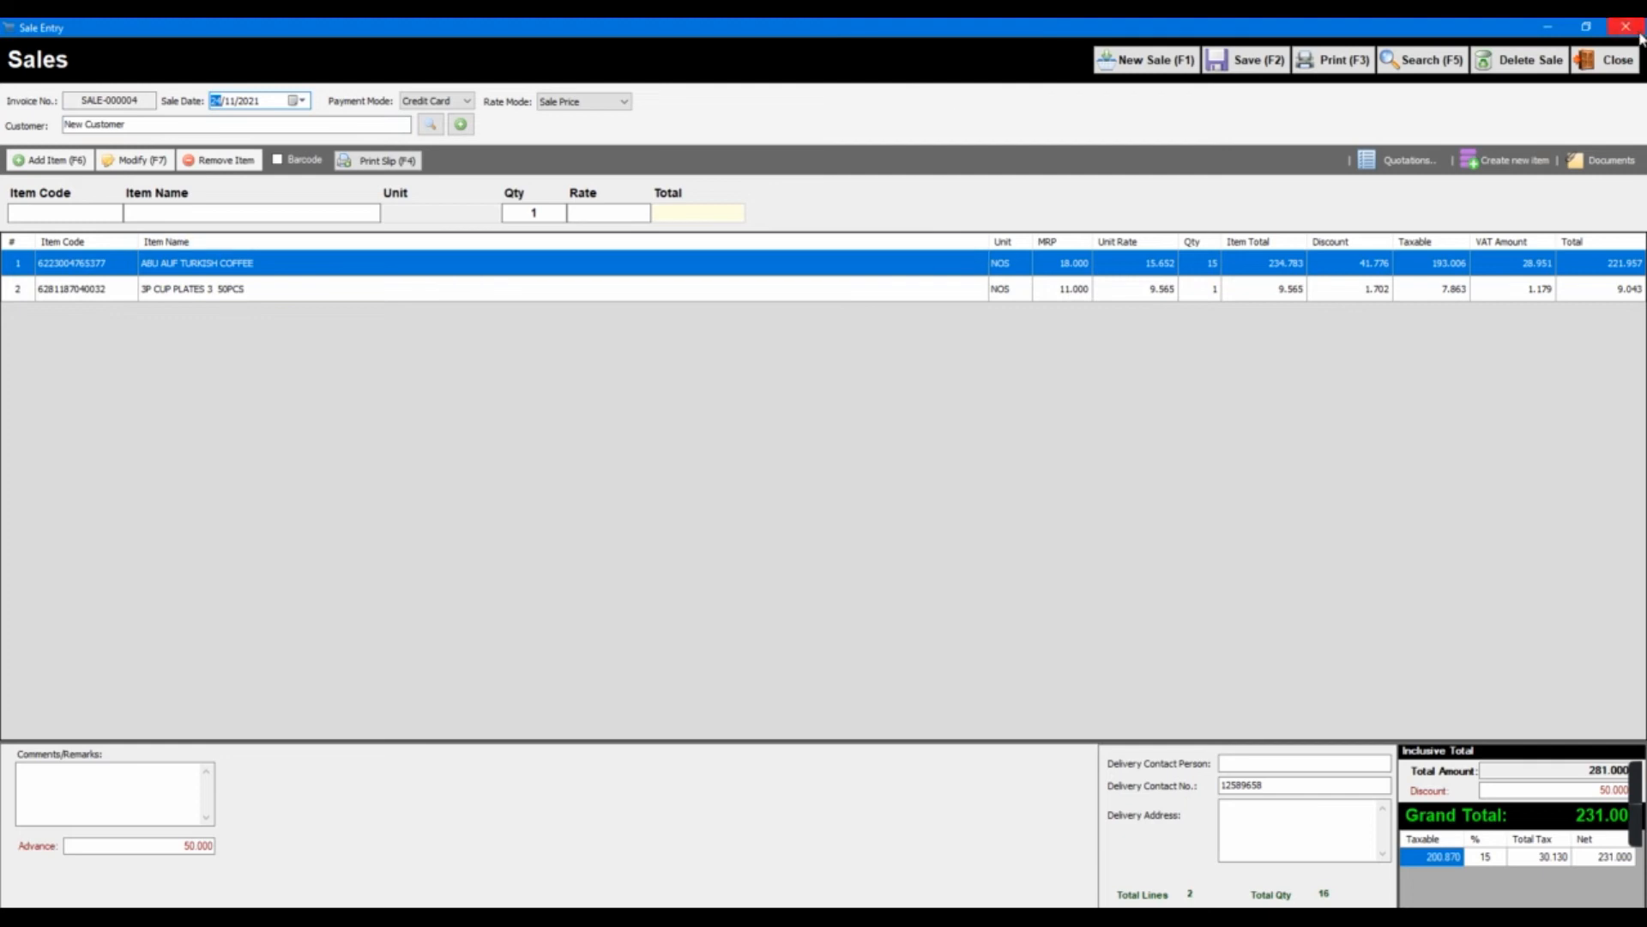
left_click(1144, 299)
left_click(1141, 273)
left_click(1626, 26)
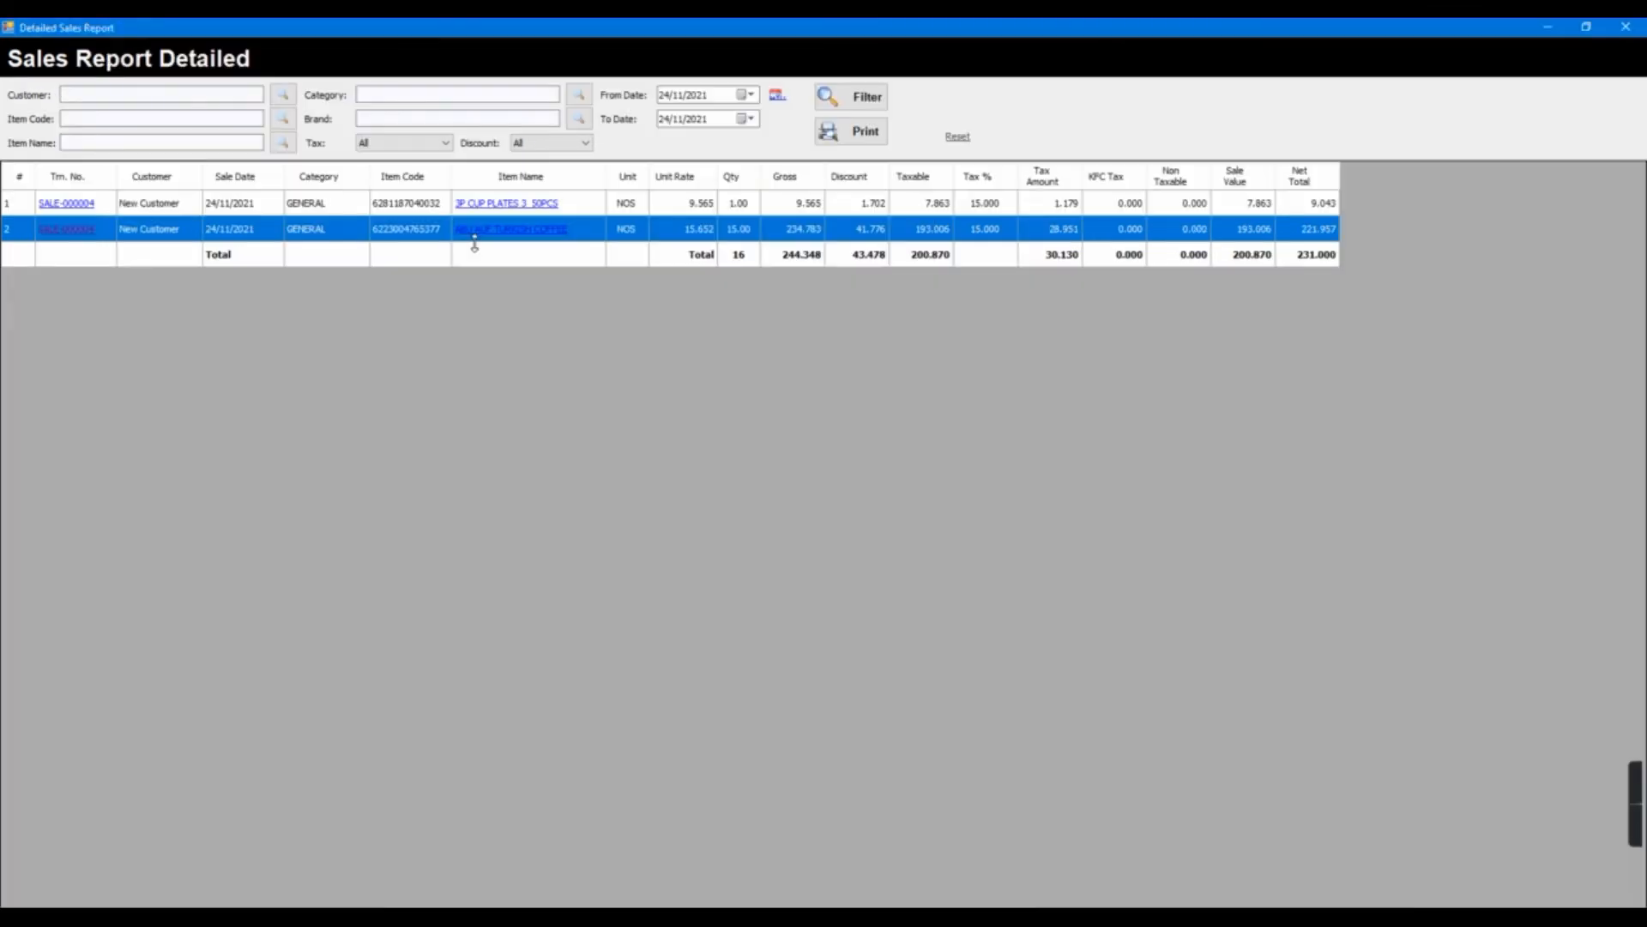
left_click(530, 230)
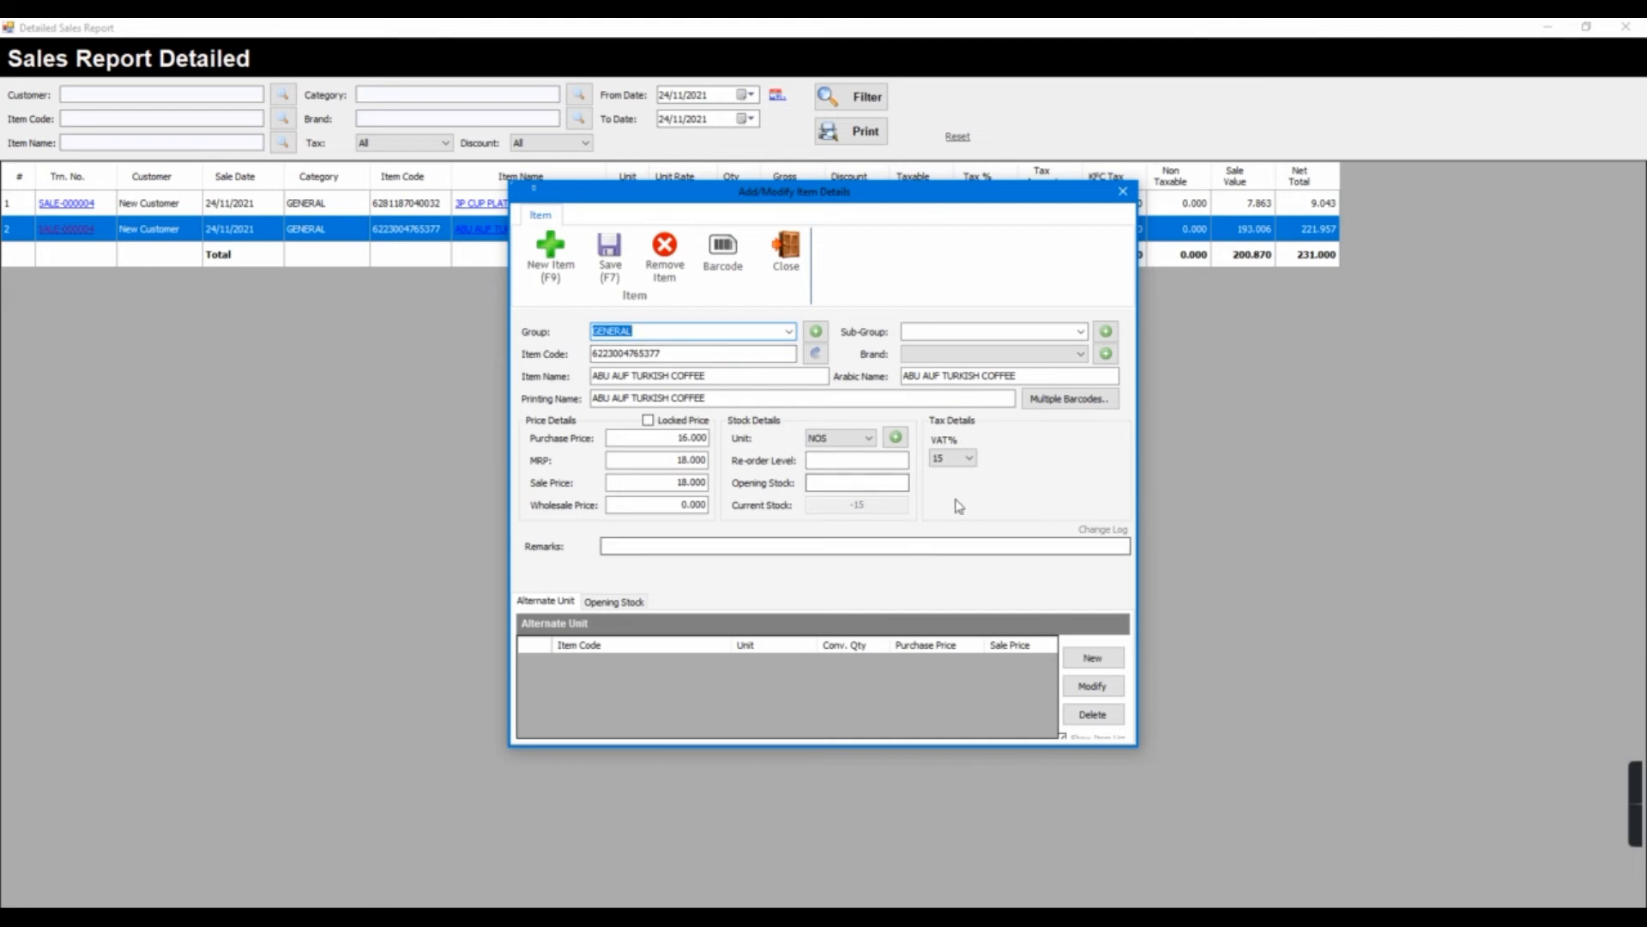
left_click(785, 250)
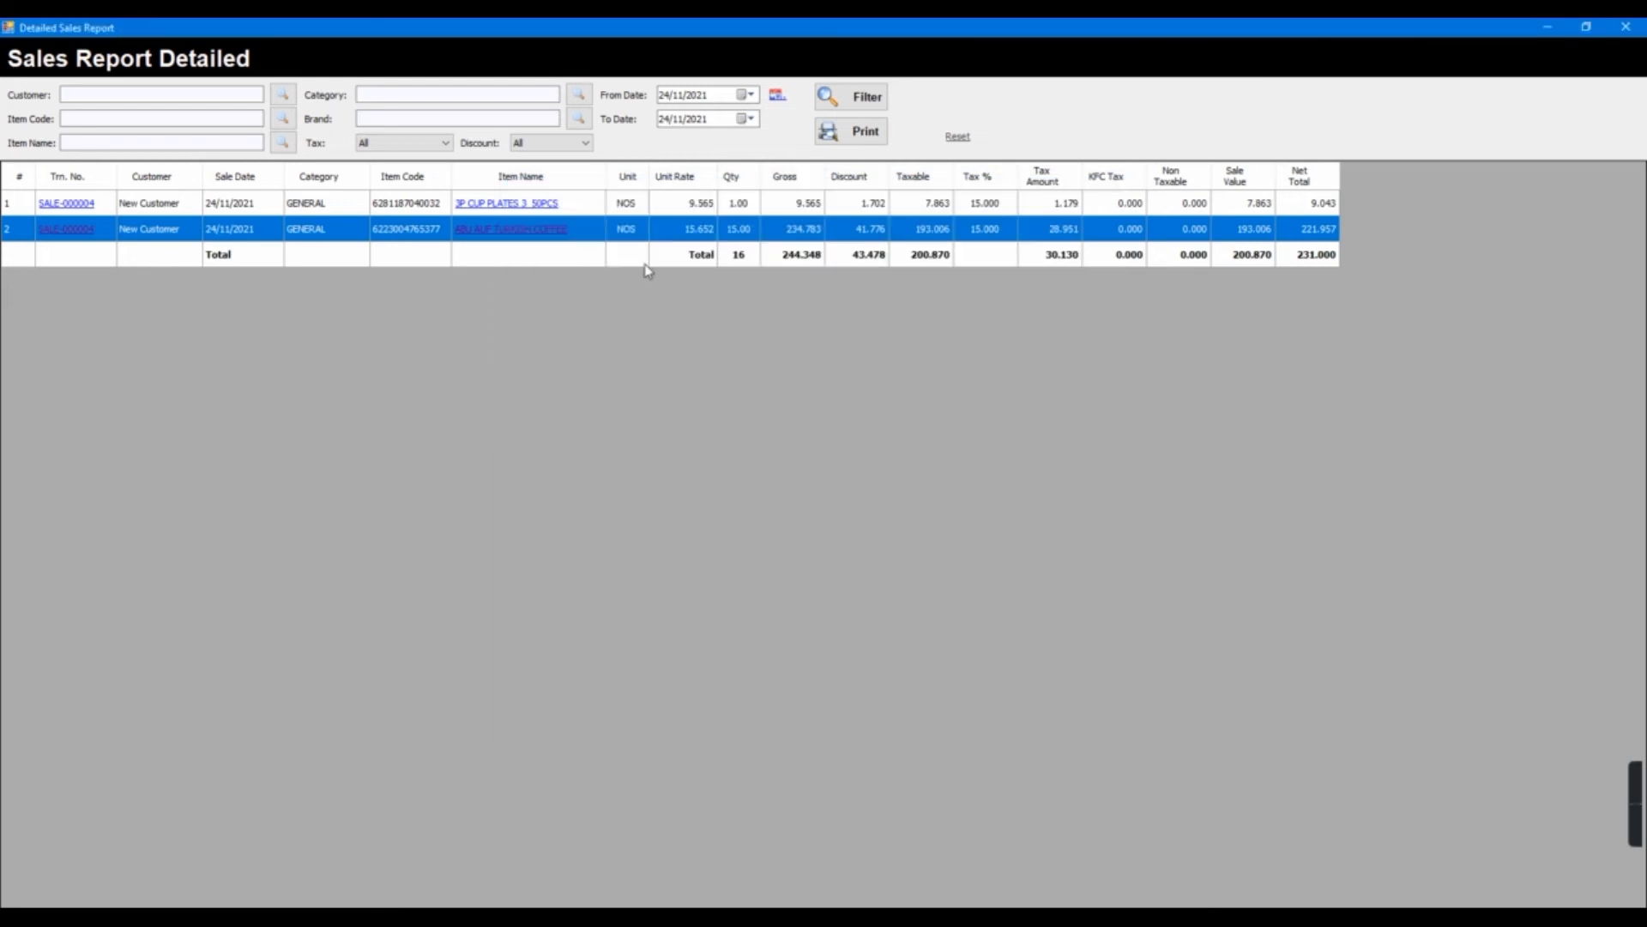
Review the detailed report's filters for customer, item code, item name, category, brand, tax, discount and date range.
left_click(118, 96)
left_click(118, 119)
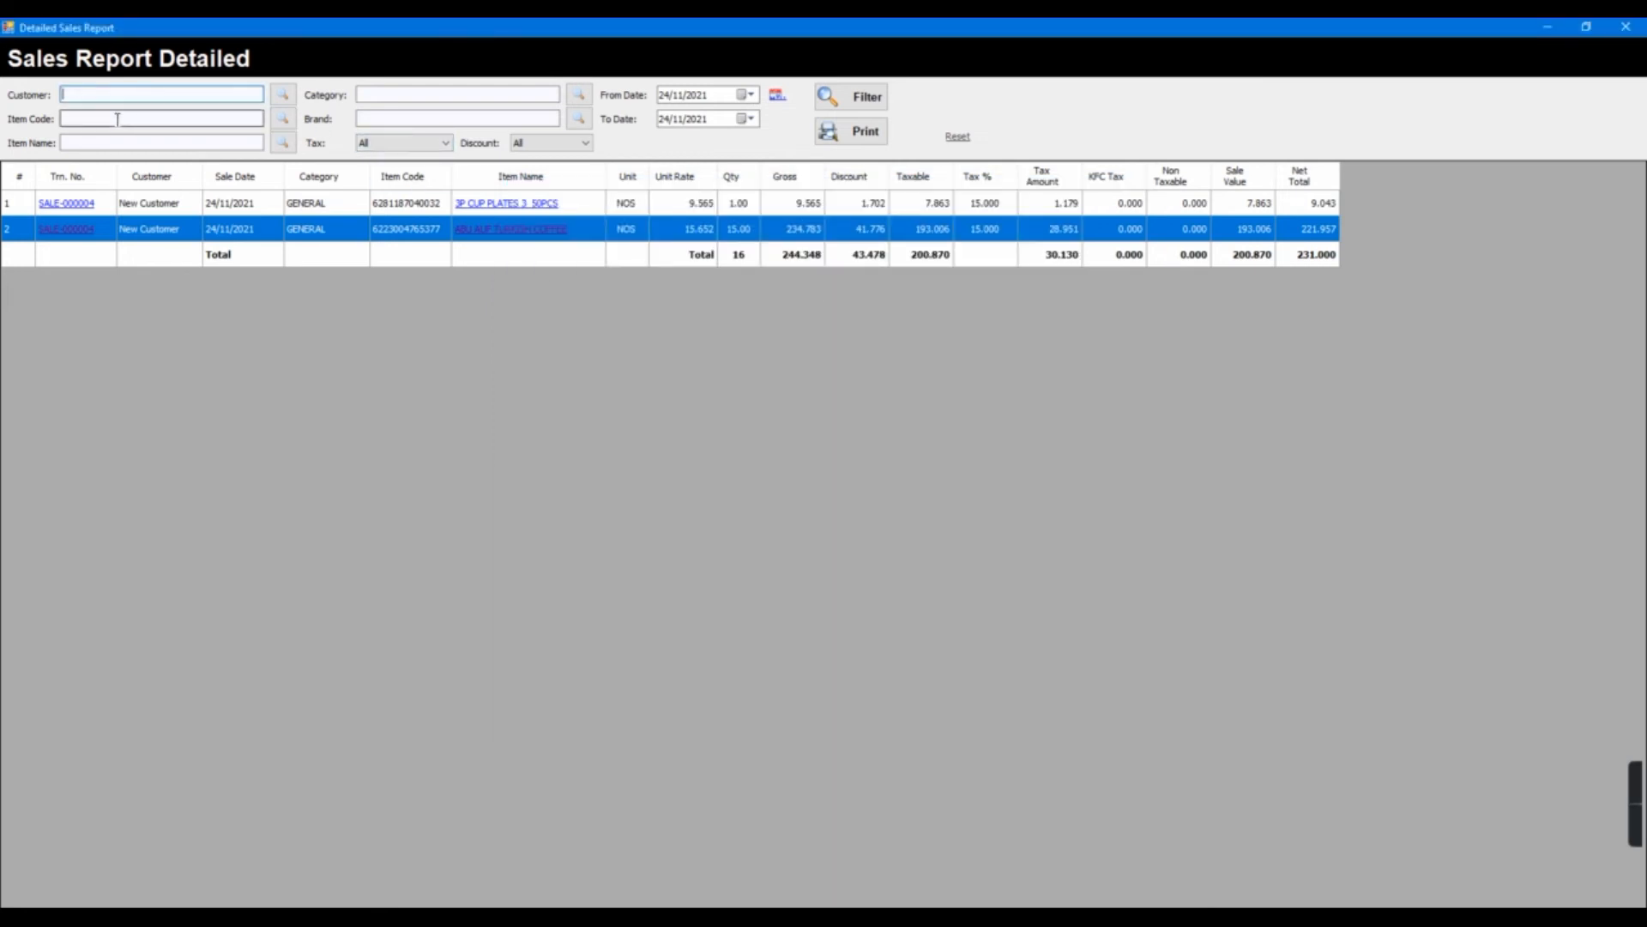
left_click(120, 141)
left_click(500, 97)
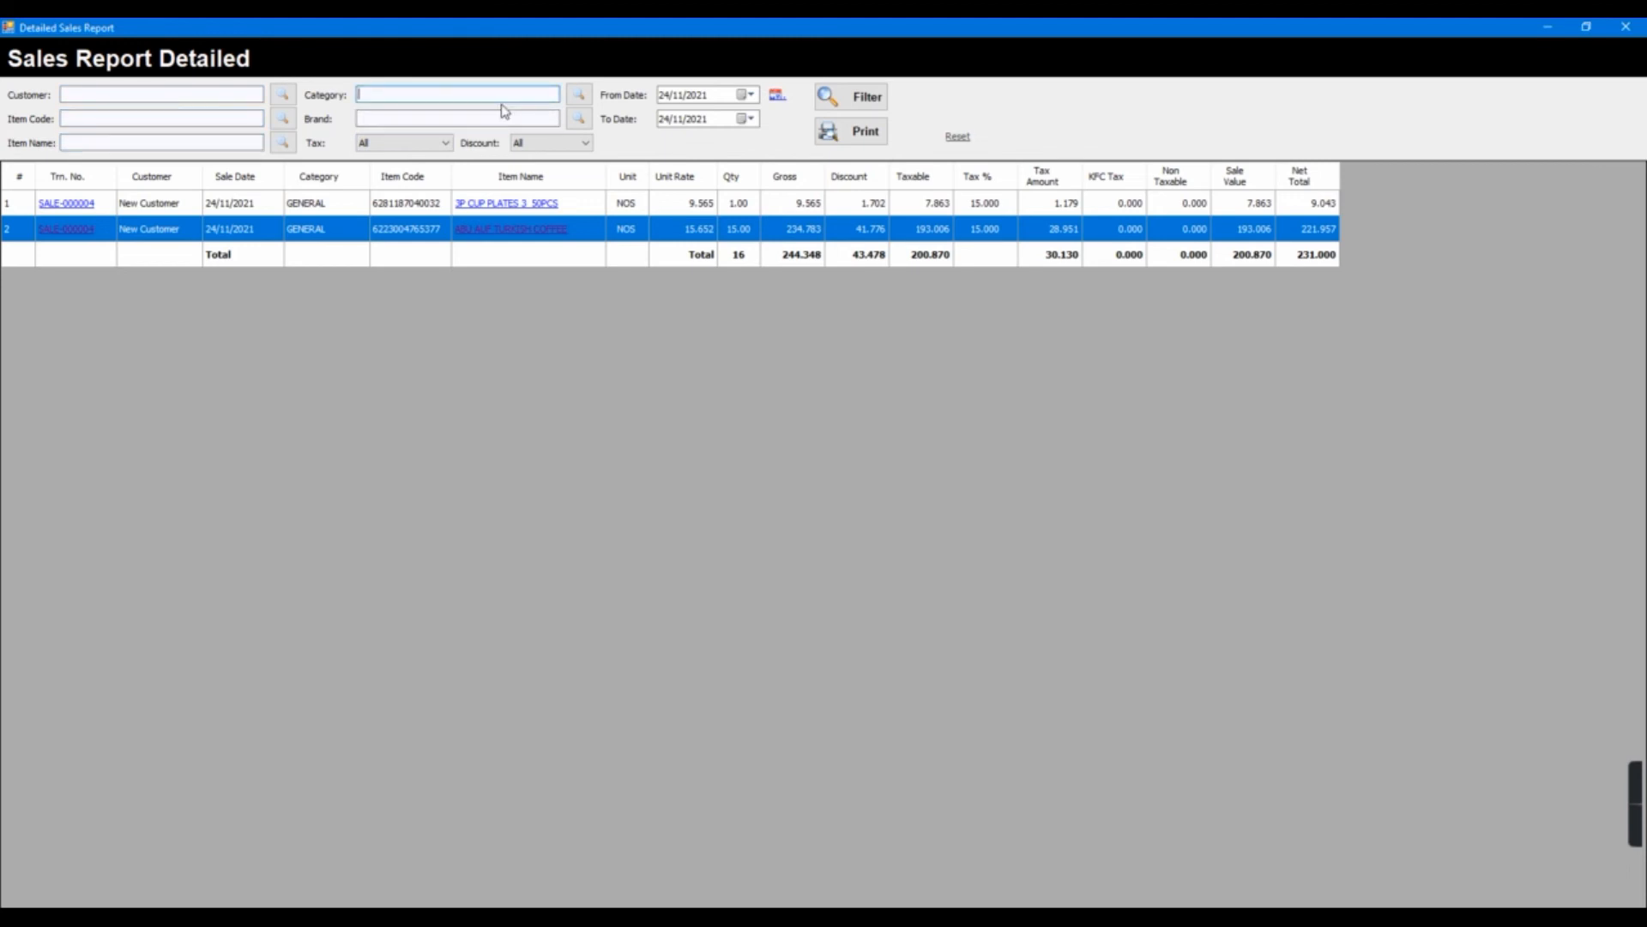
left_click(496, 120)
left_click(414, 145)
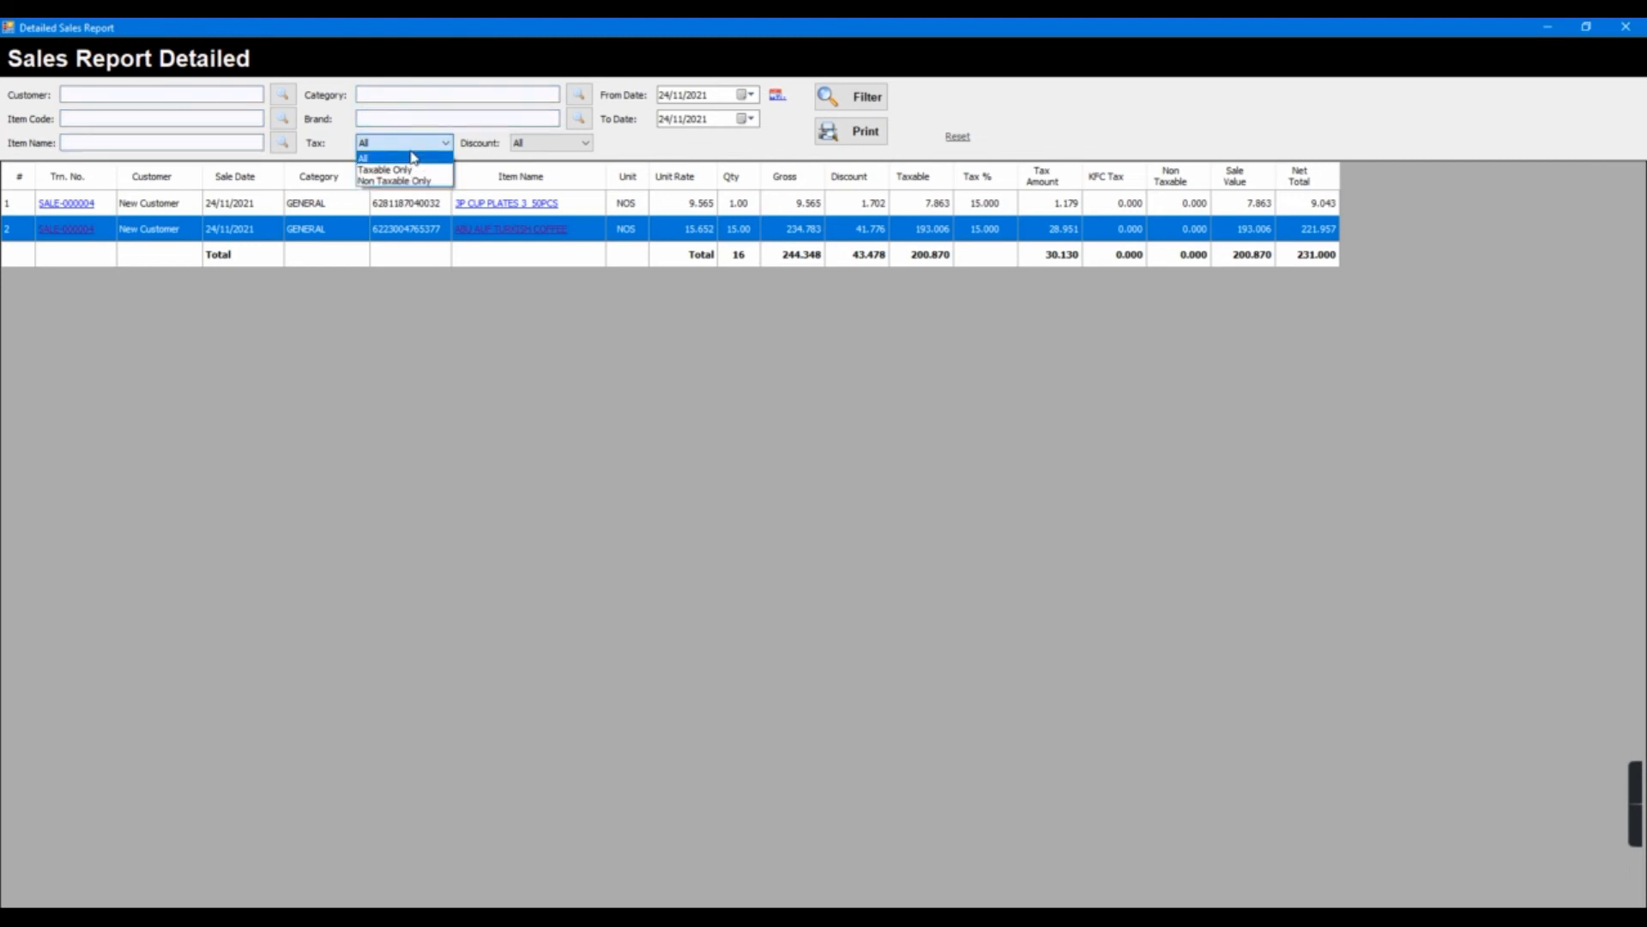
left_click(475, 156)
left_click(552, 151)
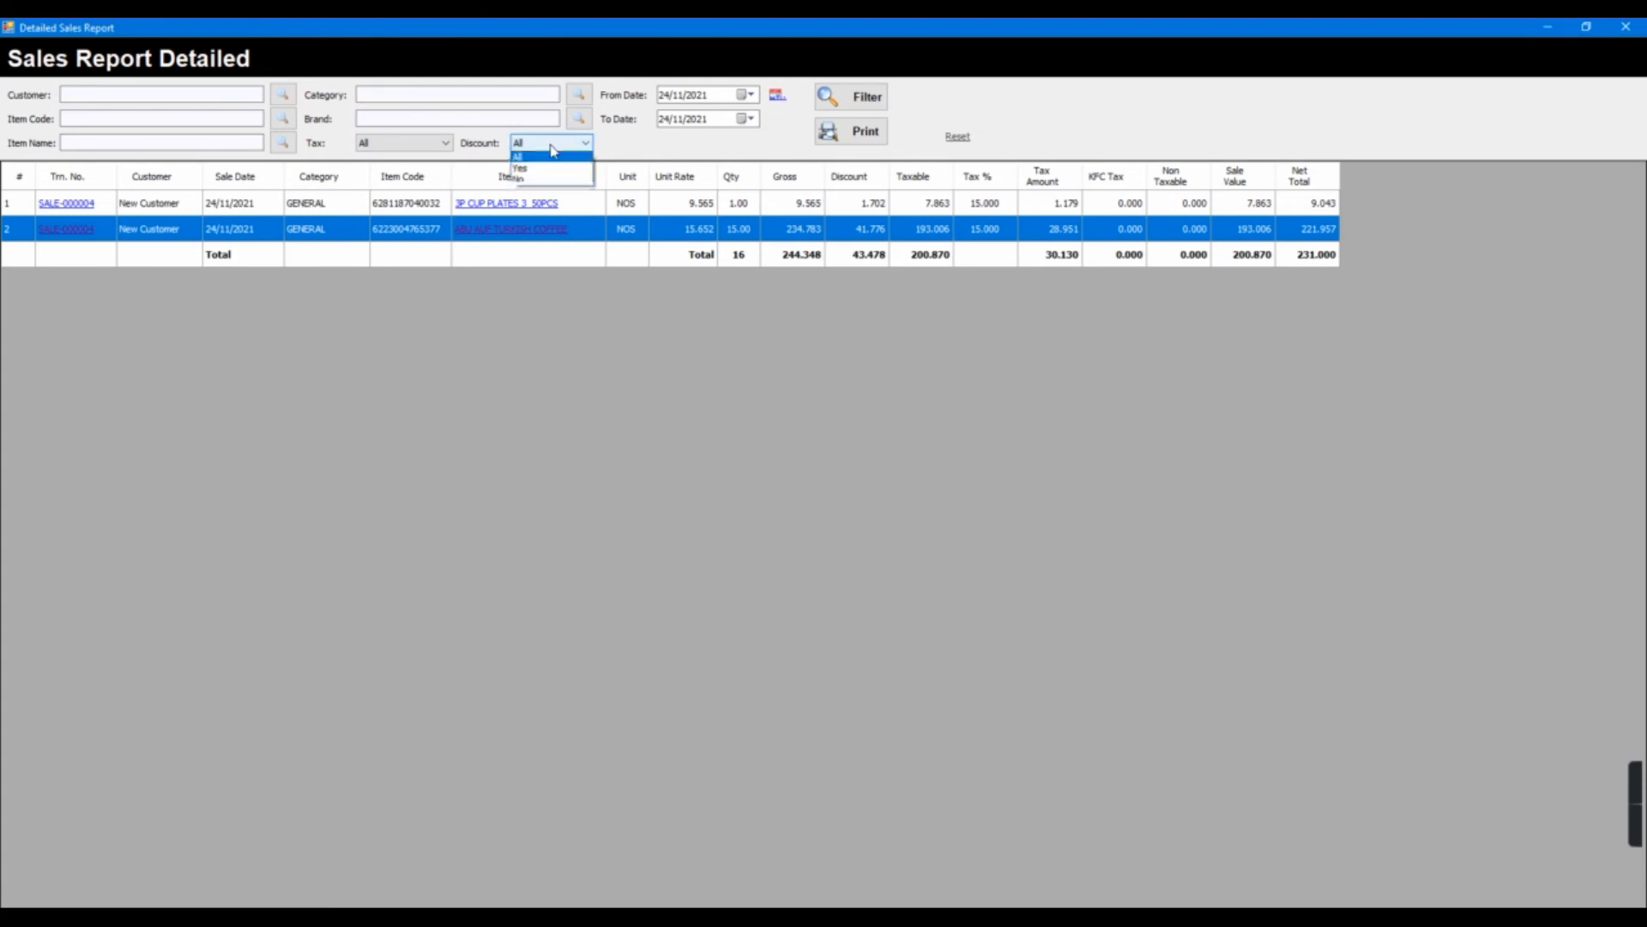
left_click(636, 152)
left_click(680, 98)
left_click(682, 122)
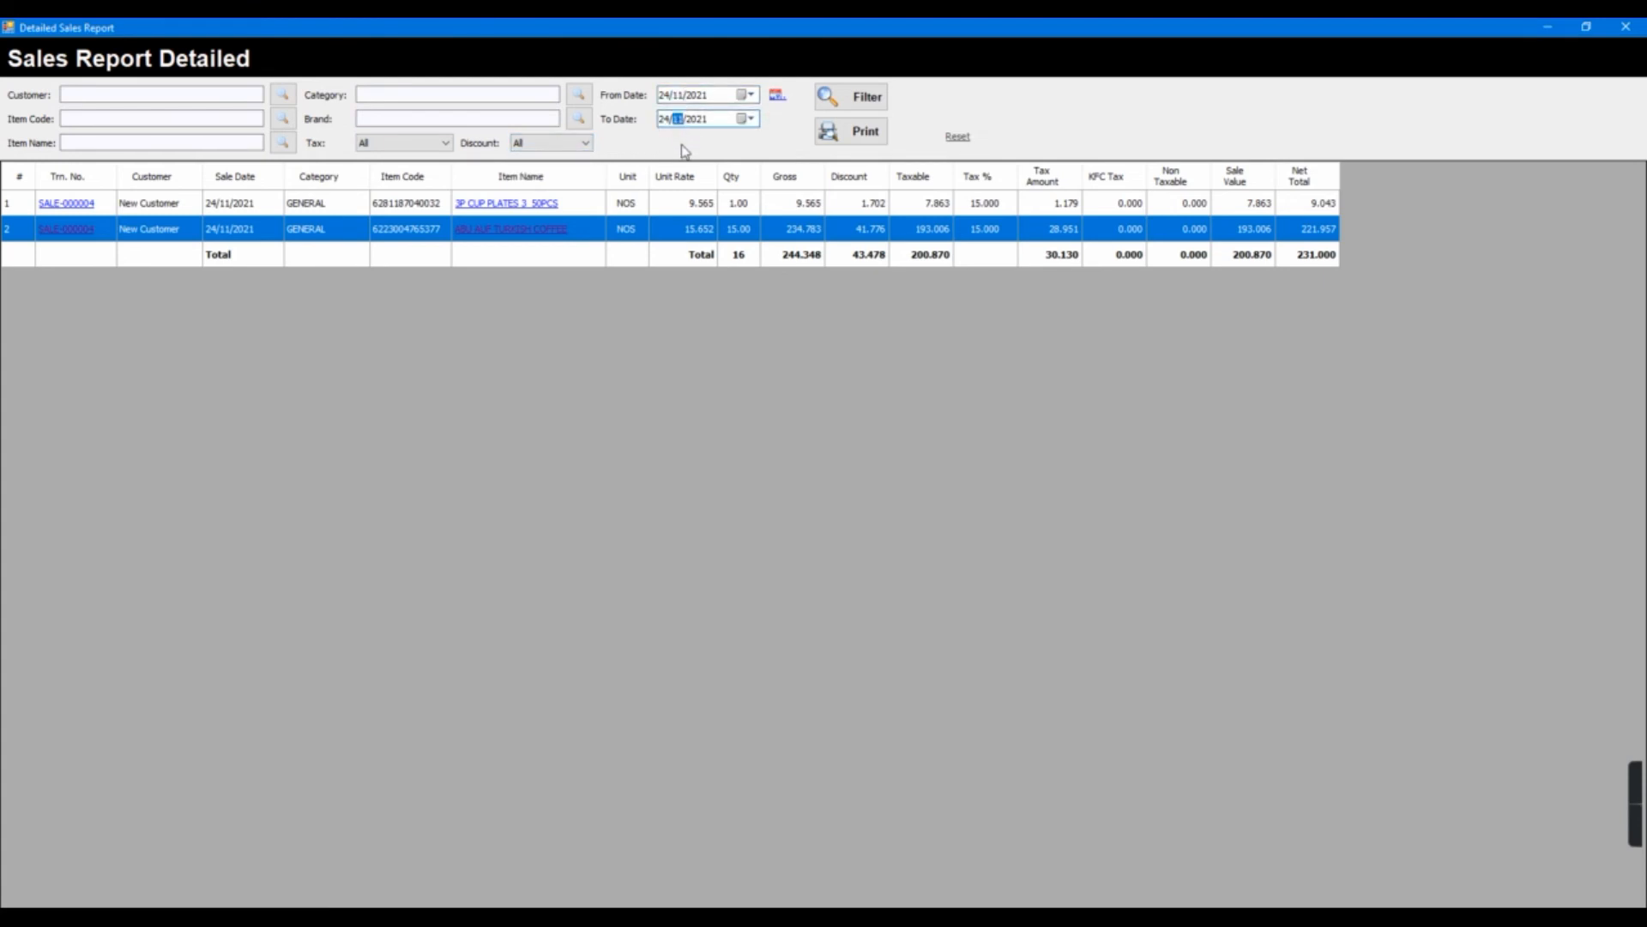
View the print preview of the detailed sales report, and close the preview and the report.
left_click(839, 139)
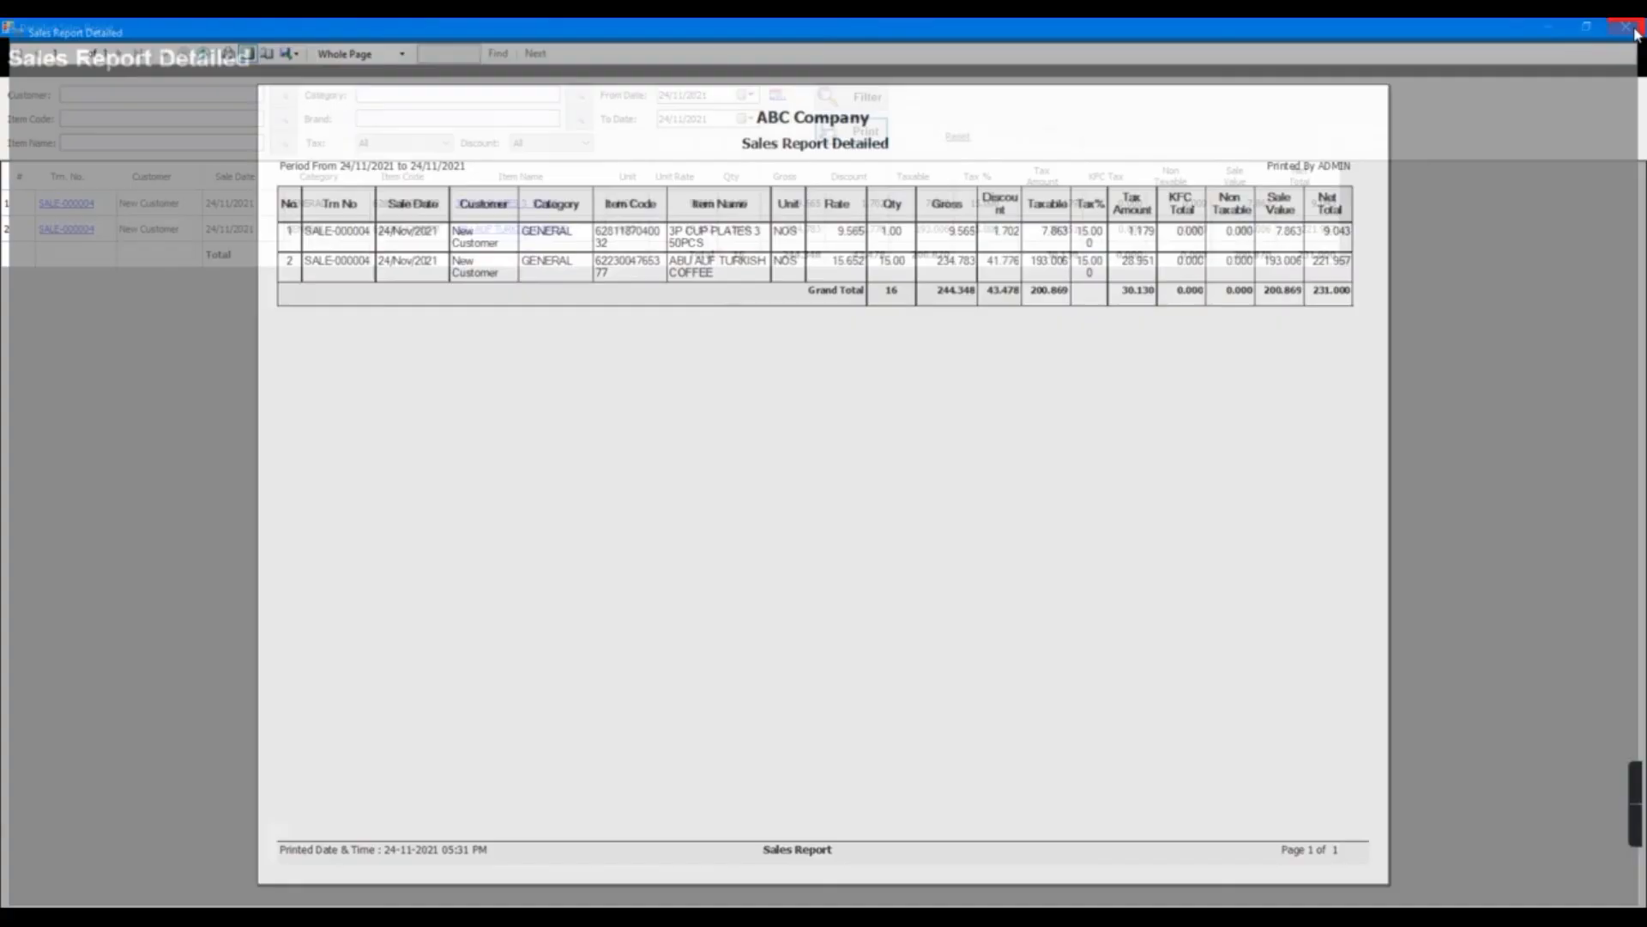
left_click(1629, 26)
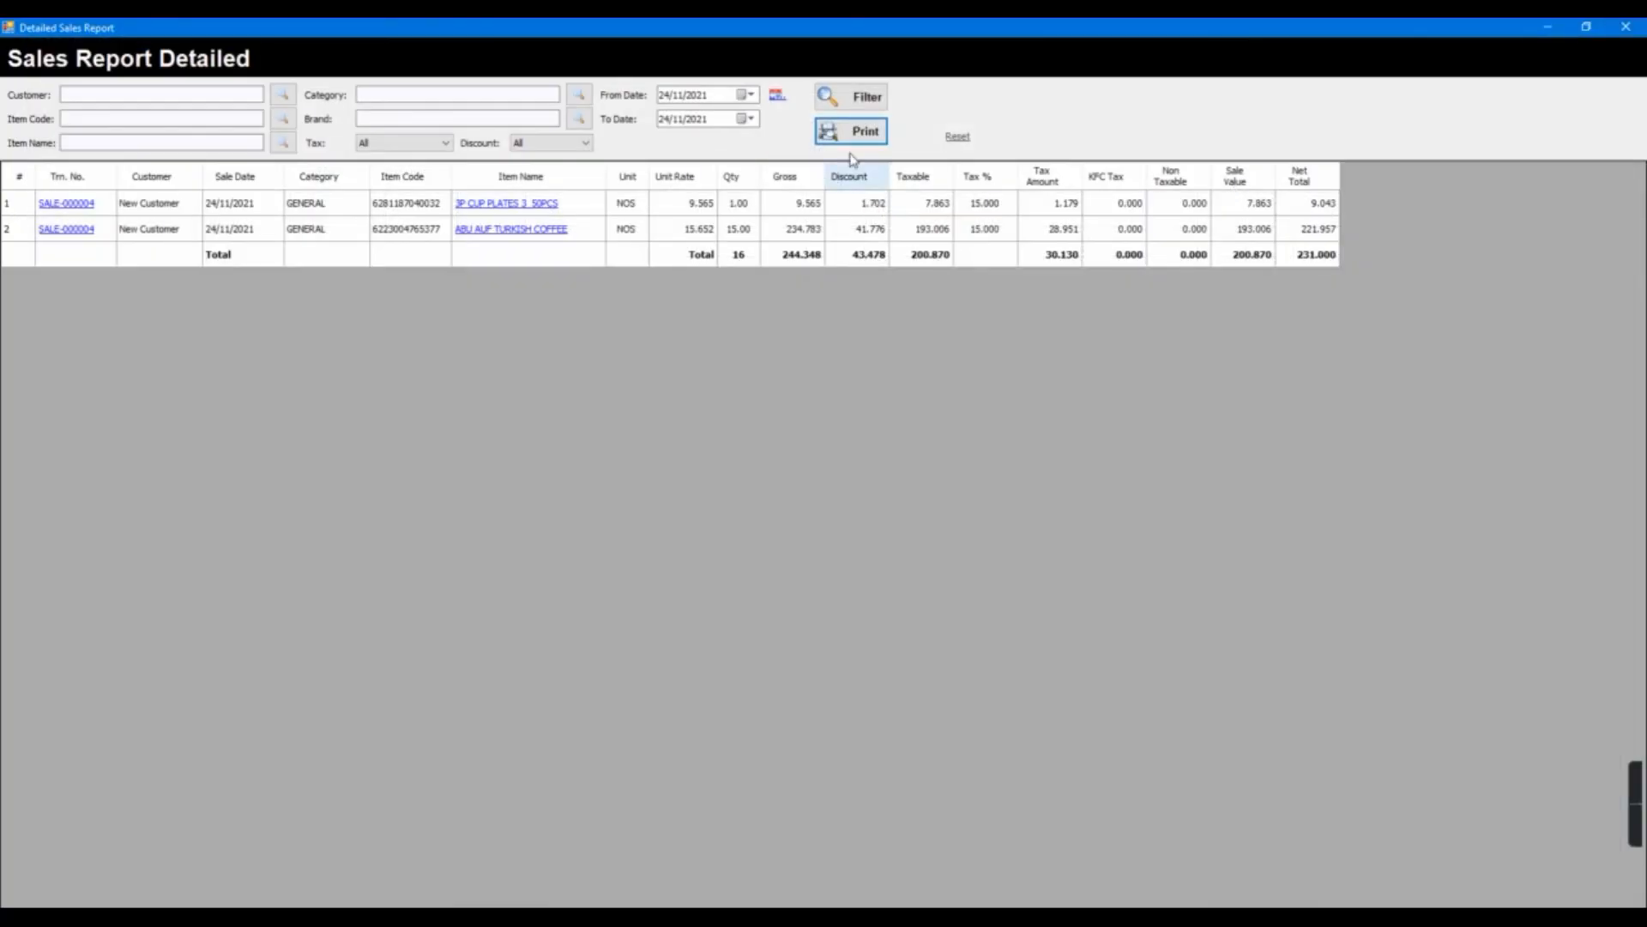
left_click(1627, 28)
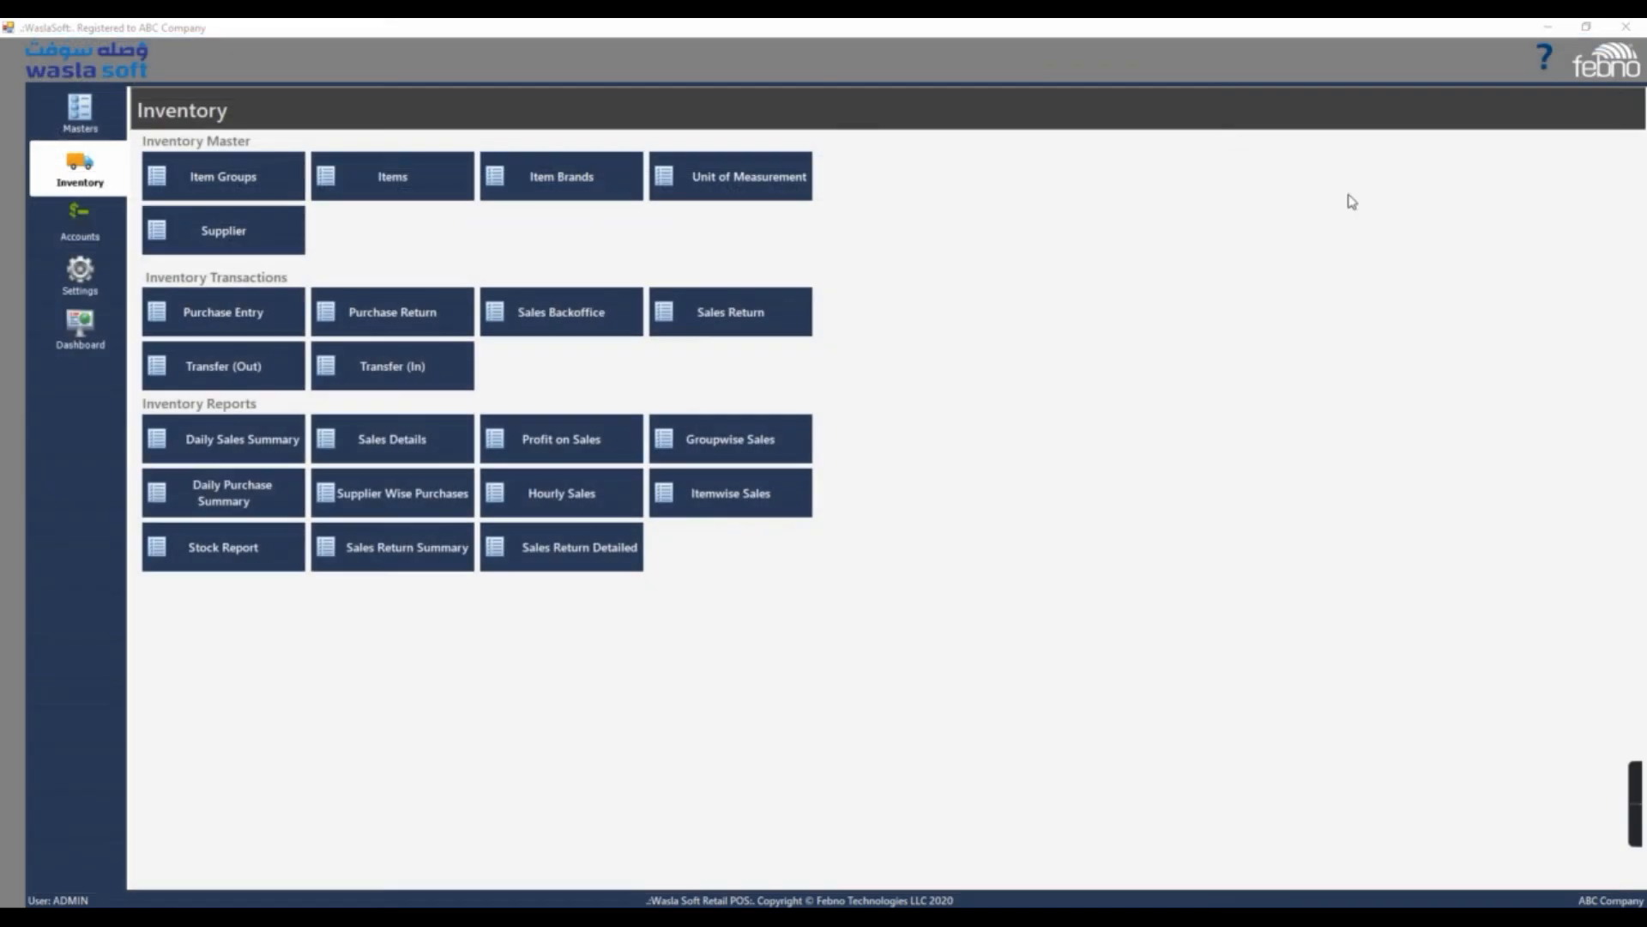
Open the Profit on Sales report and examine each sold item's purchase rate, sale rate, discount and profit.
left_click(581, 445)
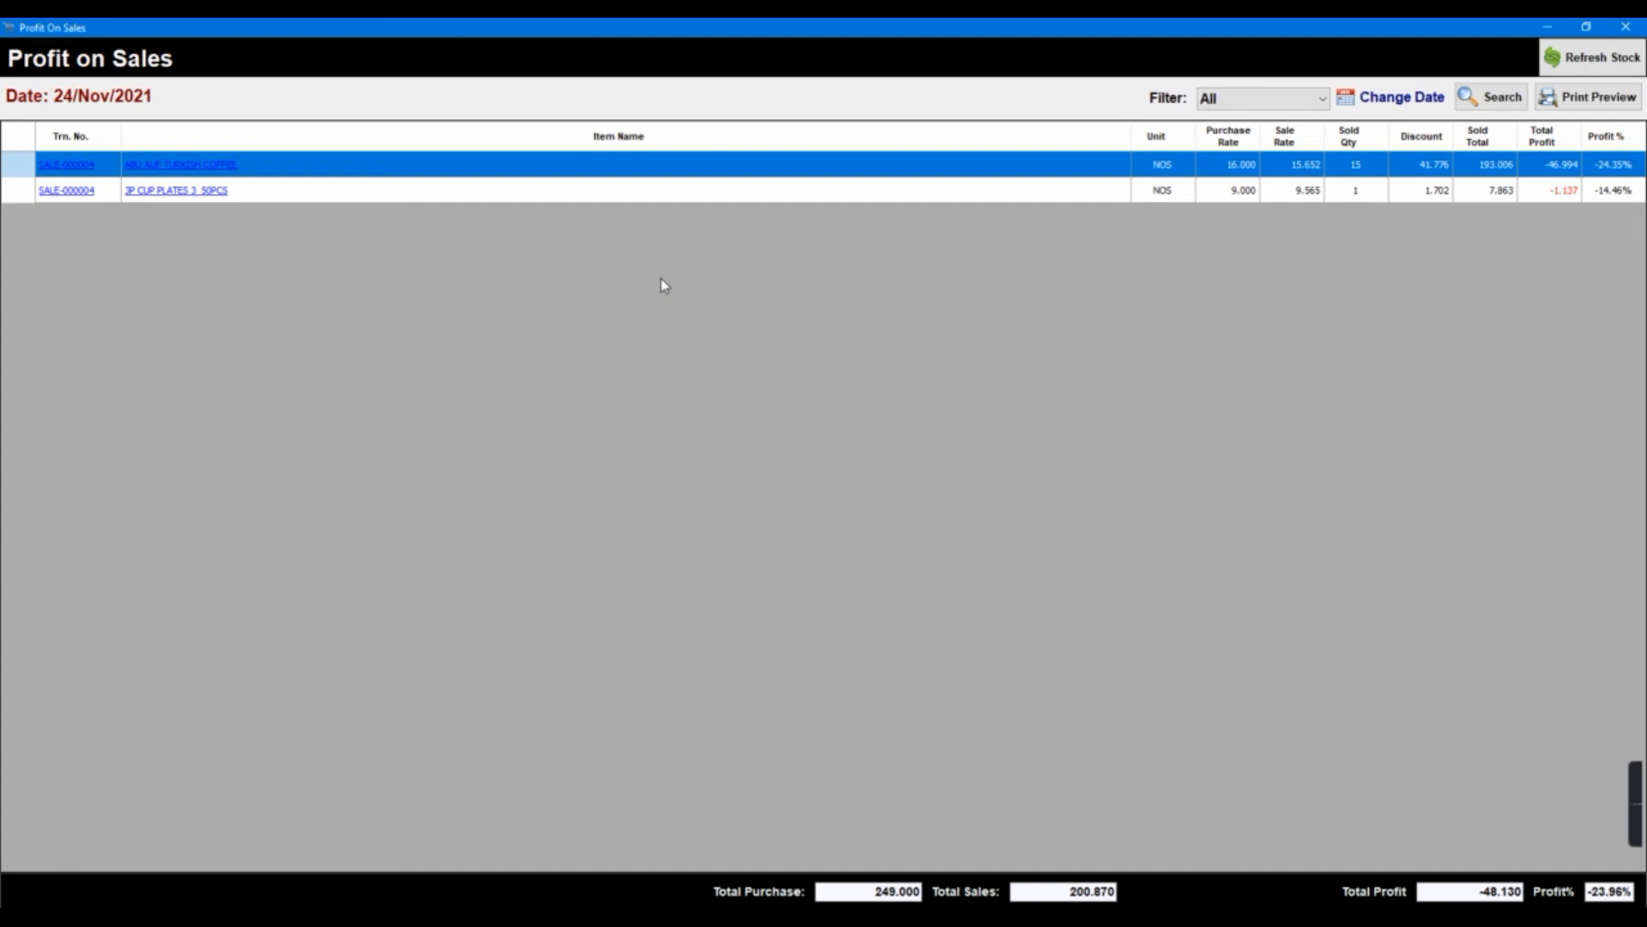
left_click(1336, 196)
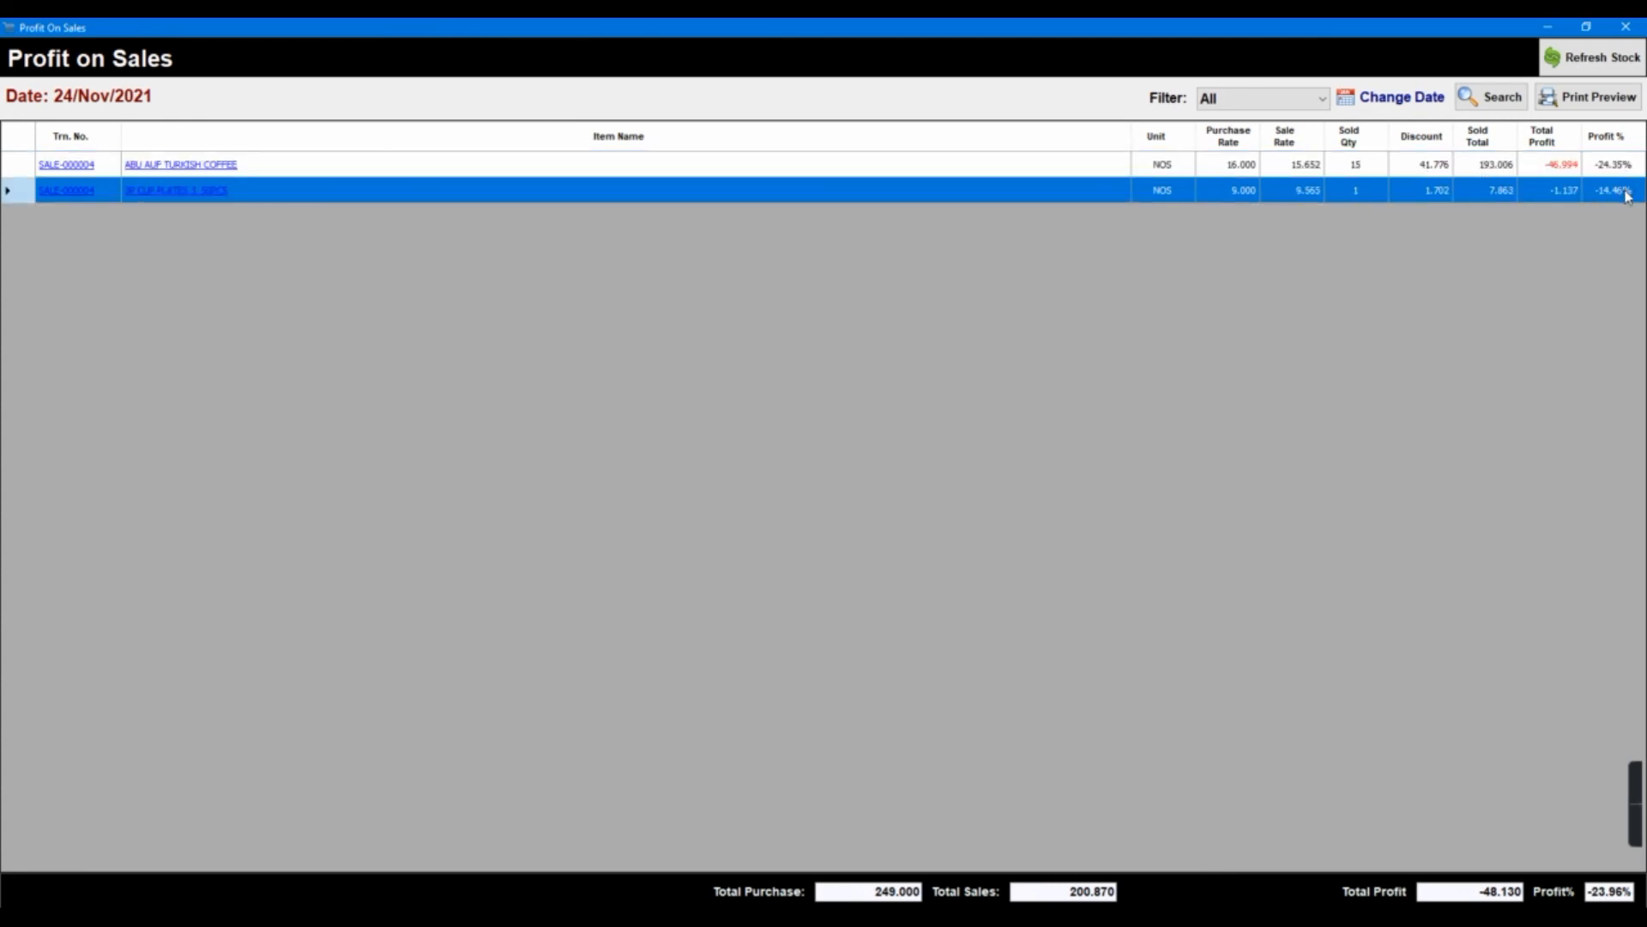
left_click(1439, 170)
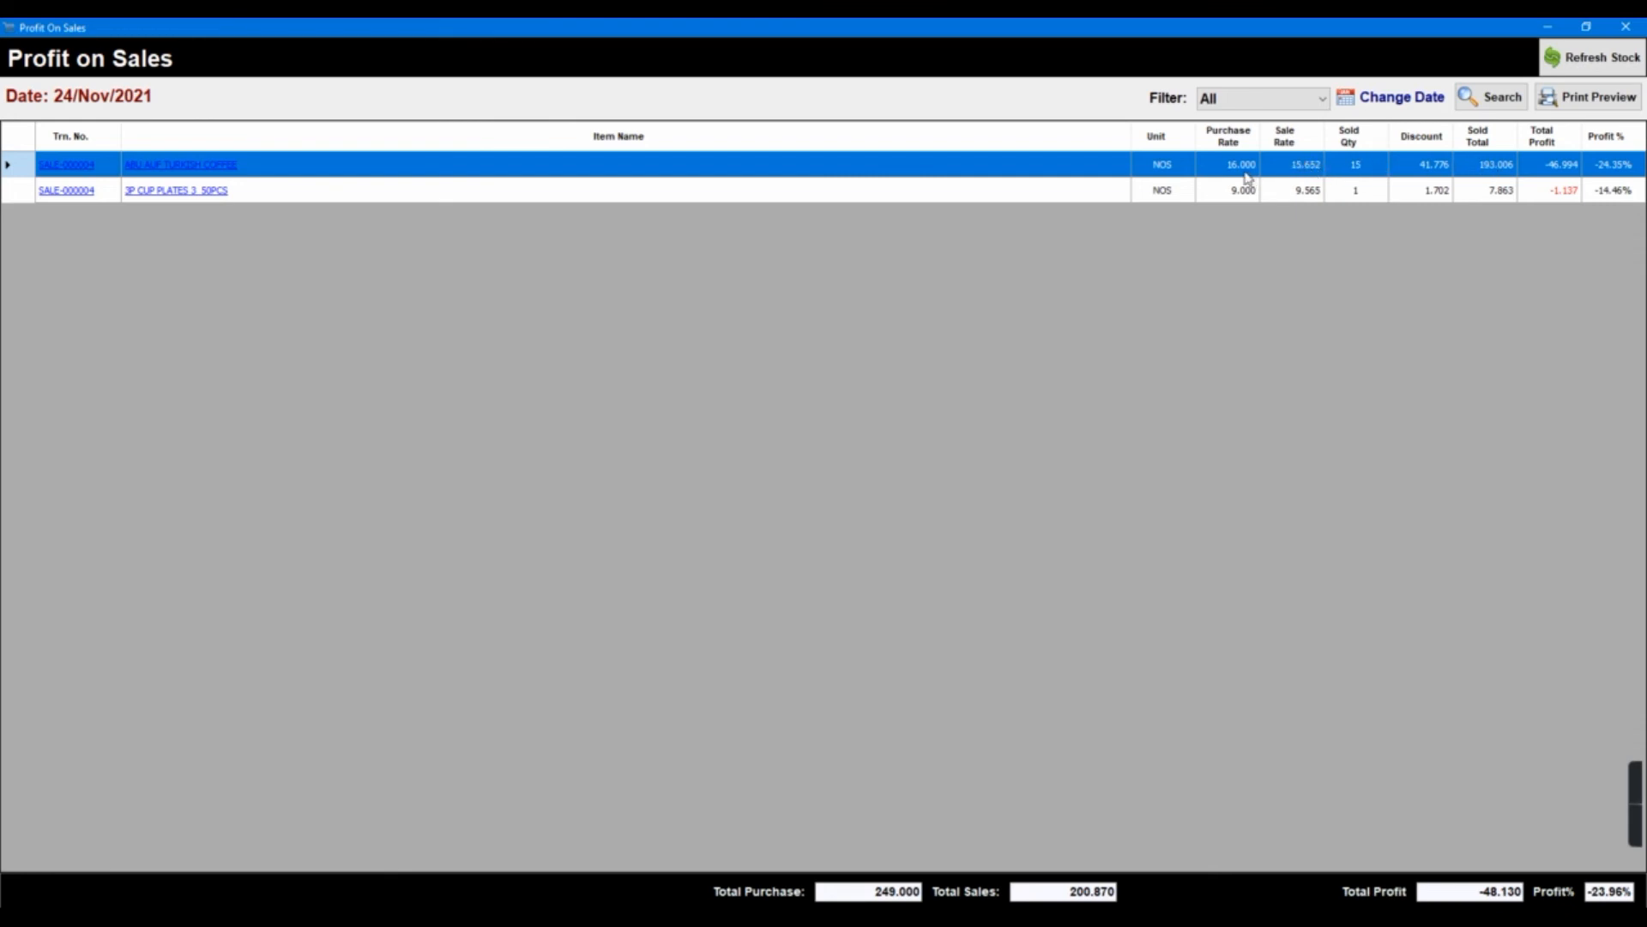
Compare the profit figures of the two sold items, view the Profit on Sales print preview, and close the preview and report.
left_click(1540, 190)
left_click(1557, 174)
left_click(1543, 192)
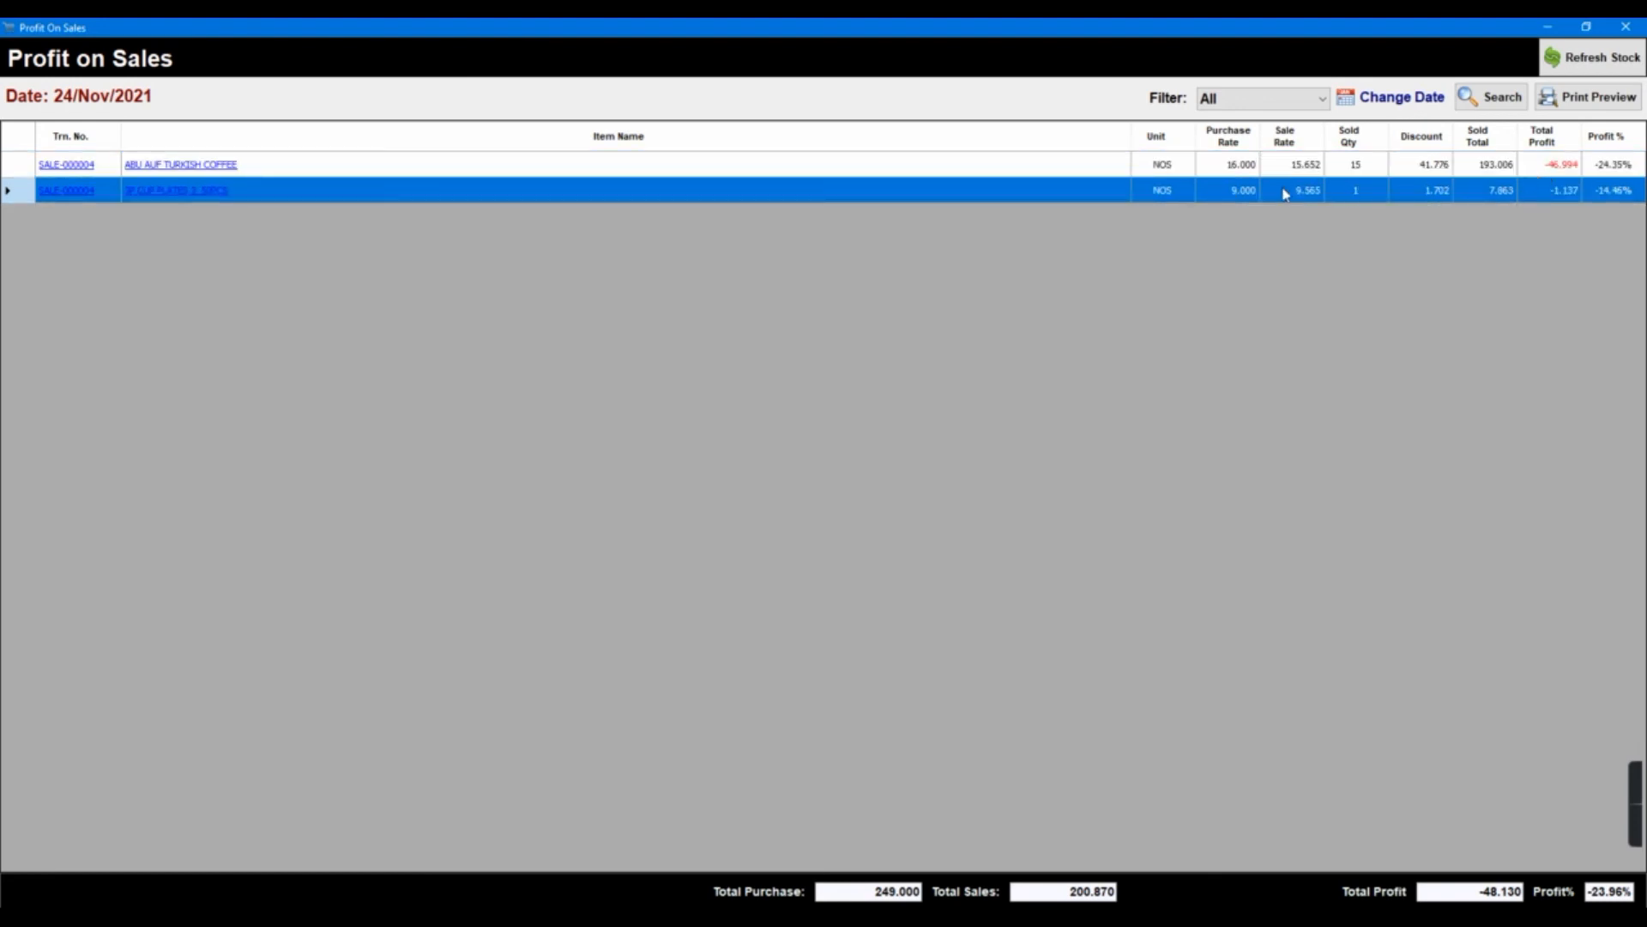
left_click(1381, 168)
left_click(1589, 96)
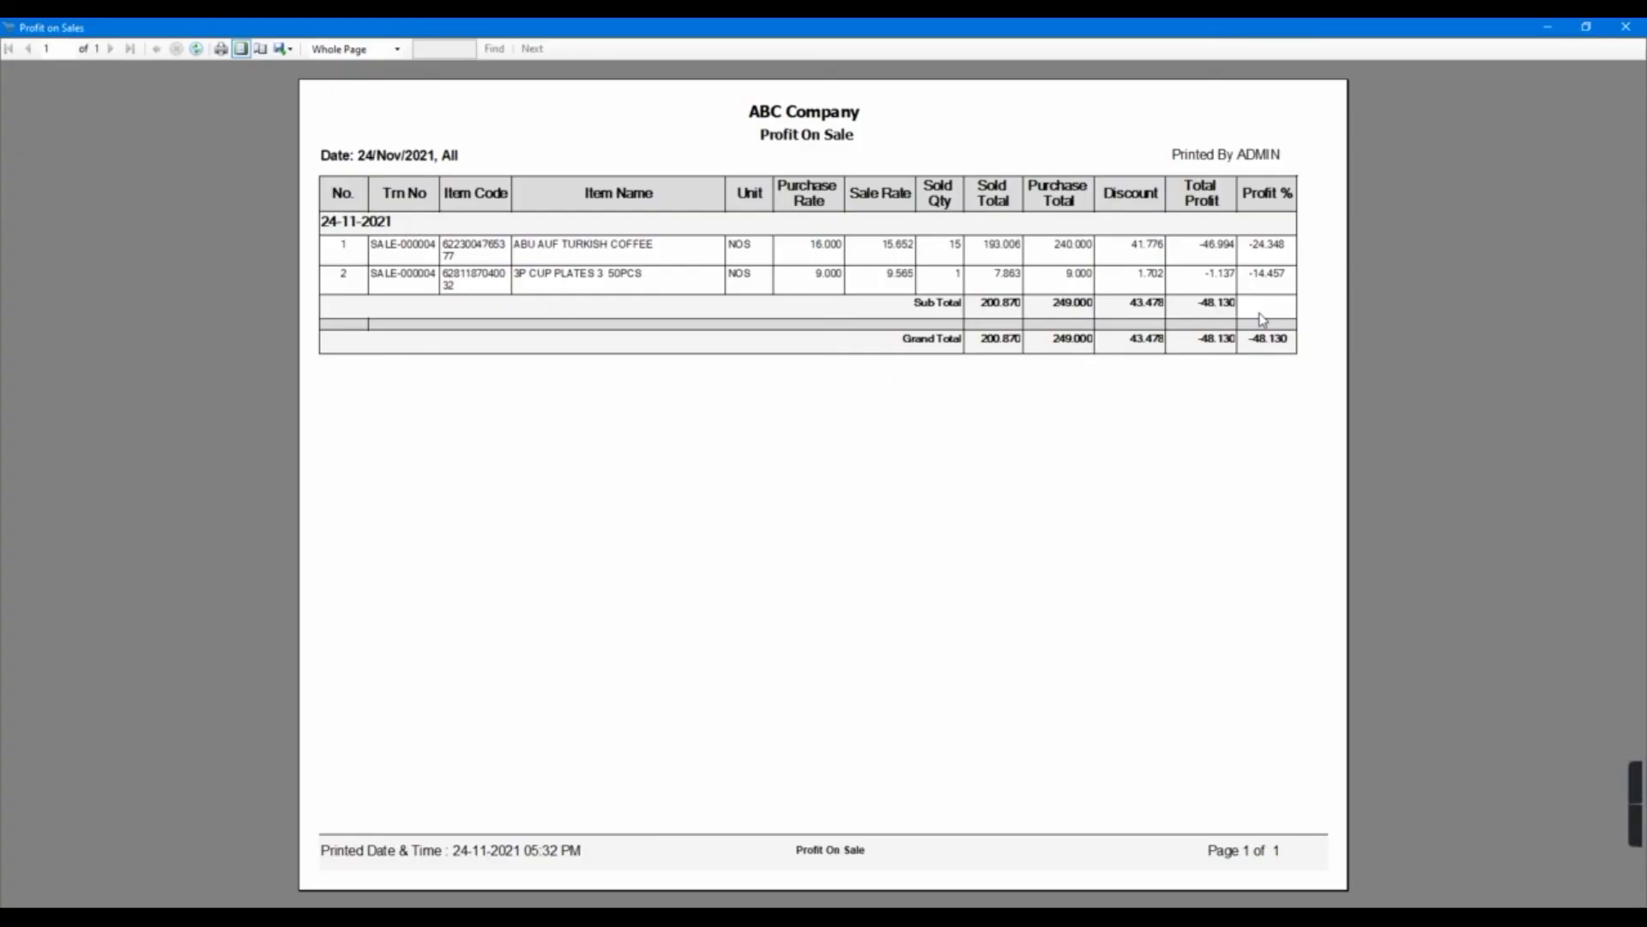
left_click(1626, 27)
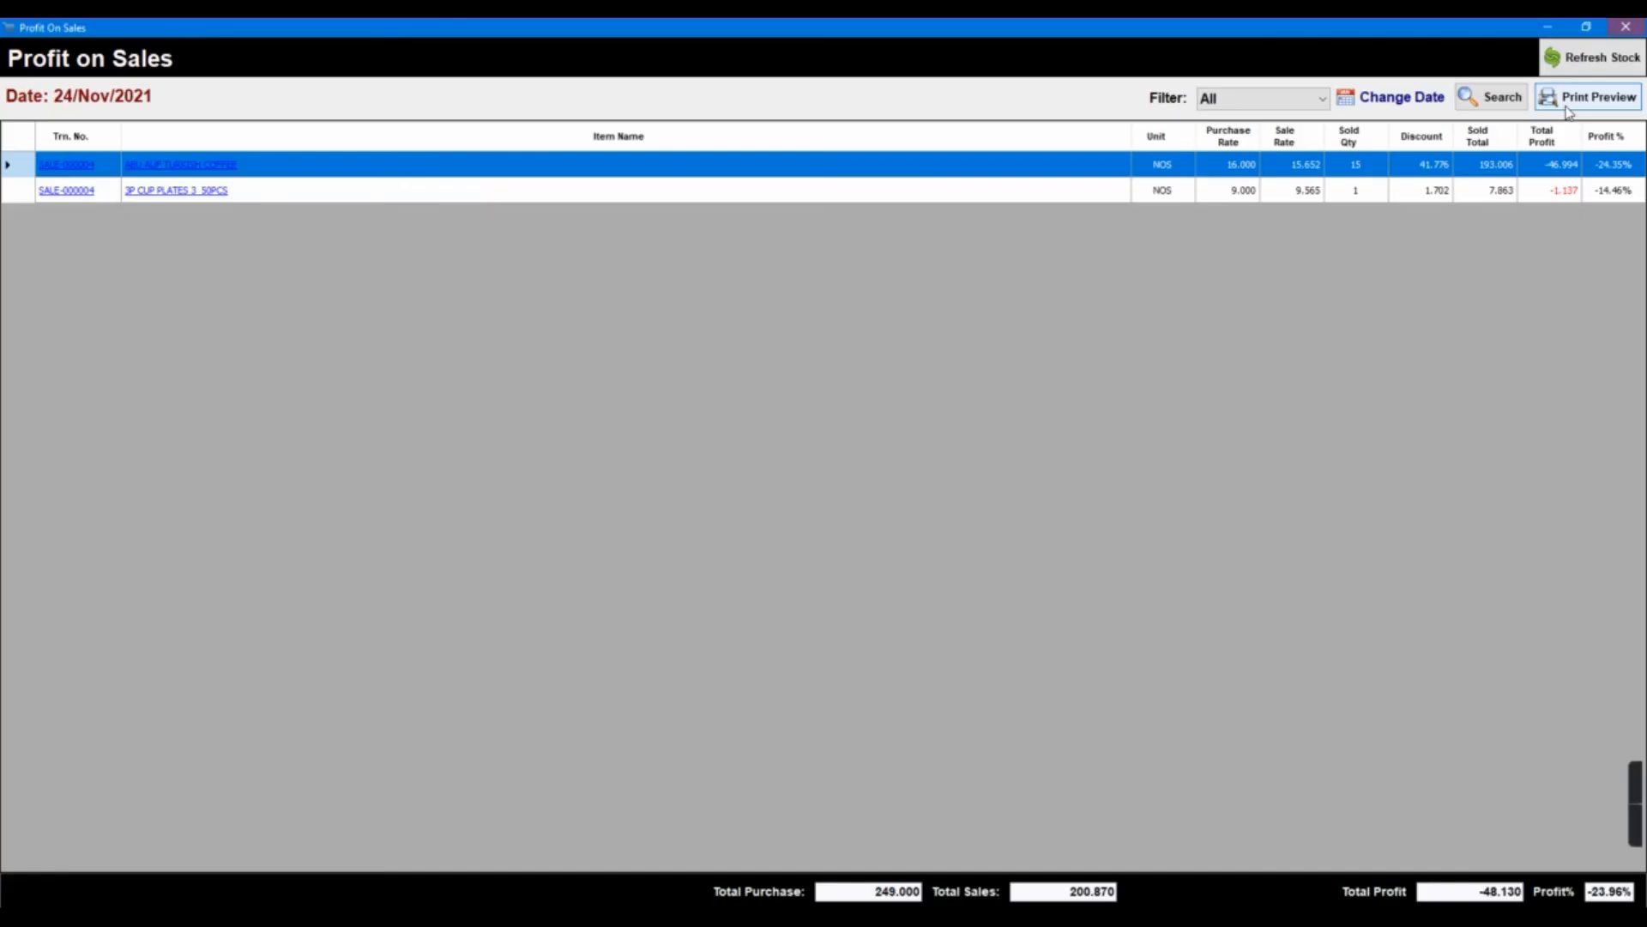
left_click(1625, 26)
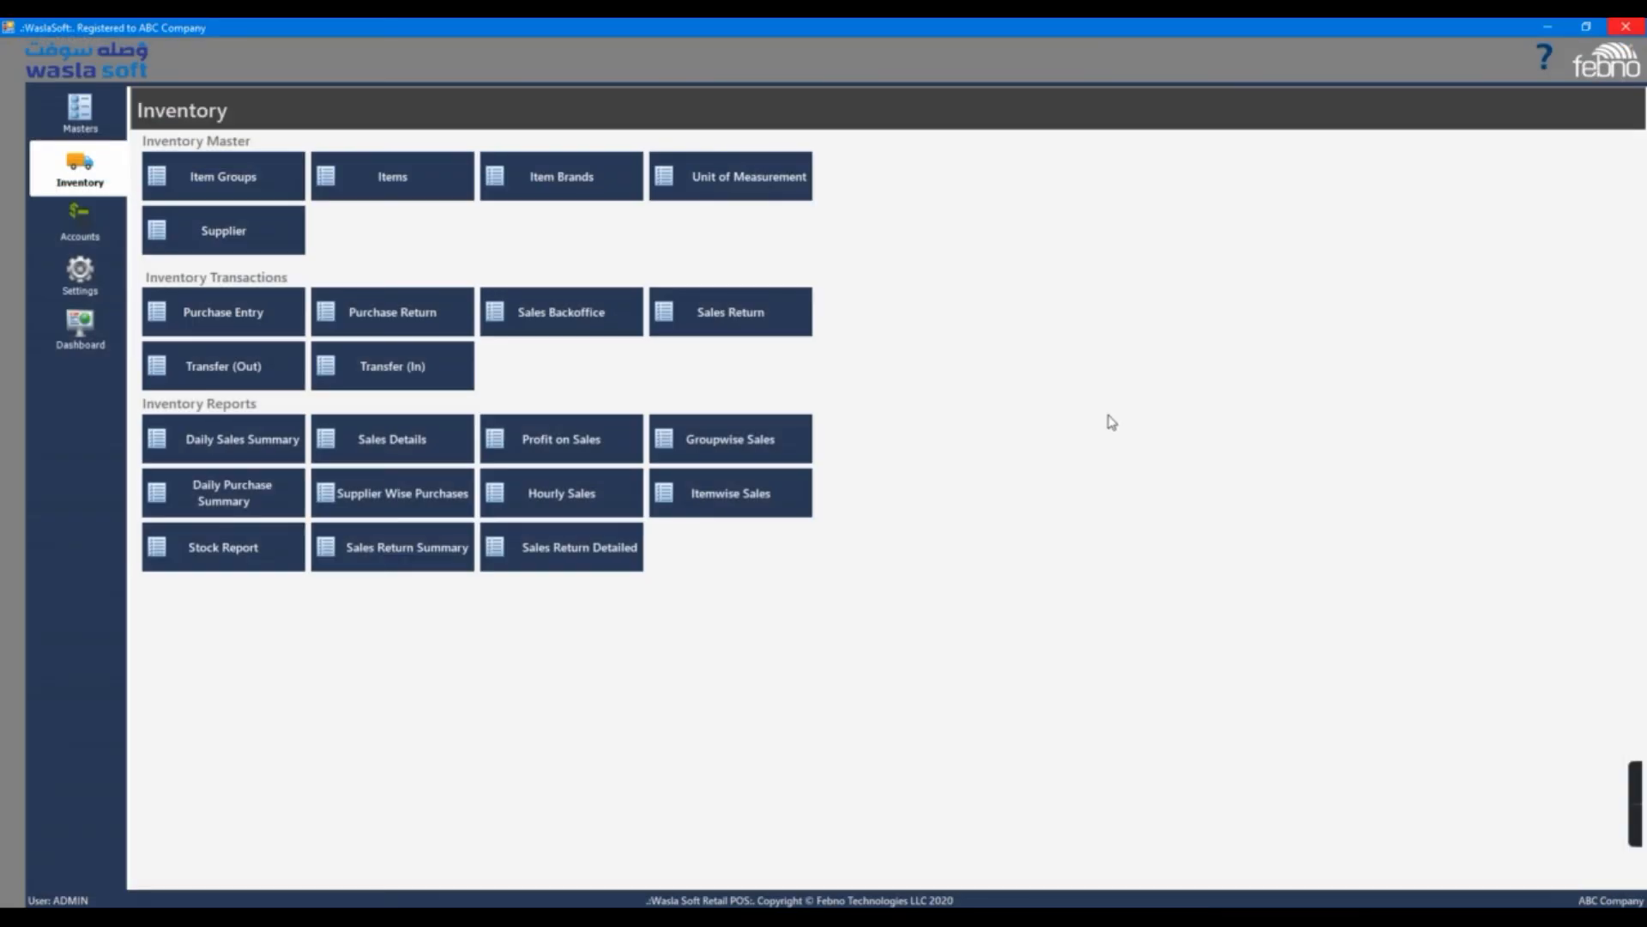
Open the Groupwise Sales report for 01/11/2021 to 24/11/2021 and add the GENERAL group to it.
left_click(773, 455)
left_click(860, 396)
left_click(842, 424)
left_click(844, 392)
left_click(847, 408)
left_click(1100, 425)
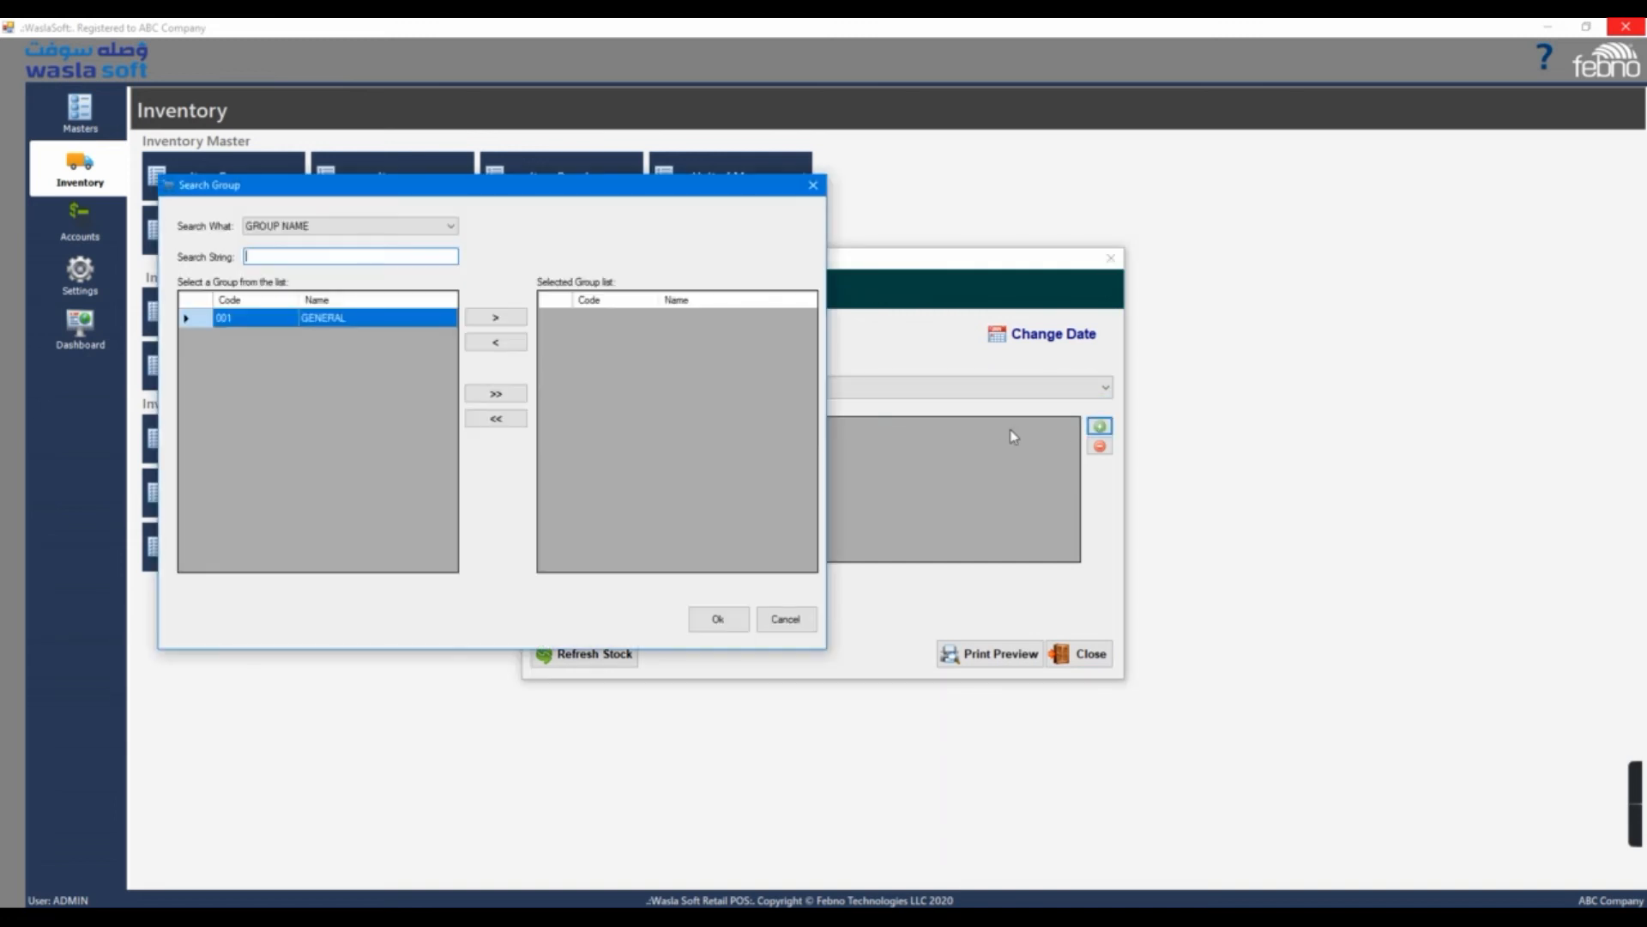
left_click(496, 318)
left_click(718, 618)
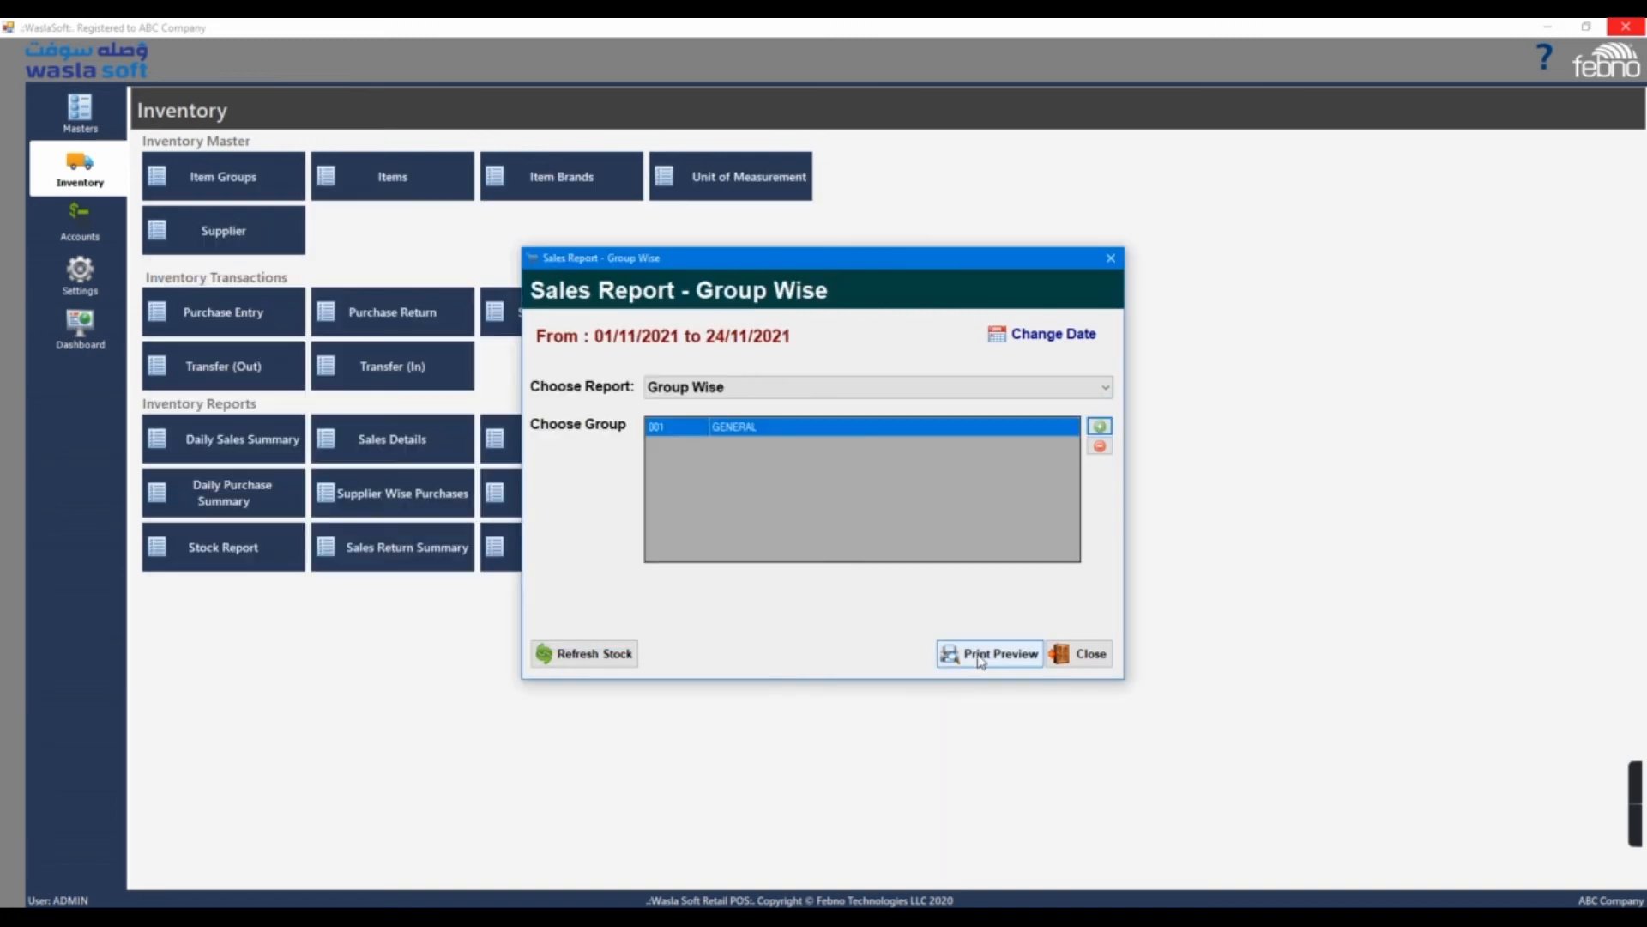
View the print preview of the group-wise sales report, and close the preview and the report.
left_click(982, 659)
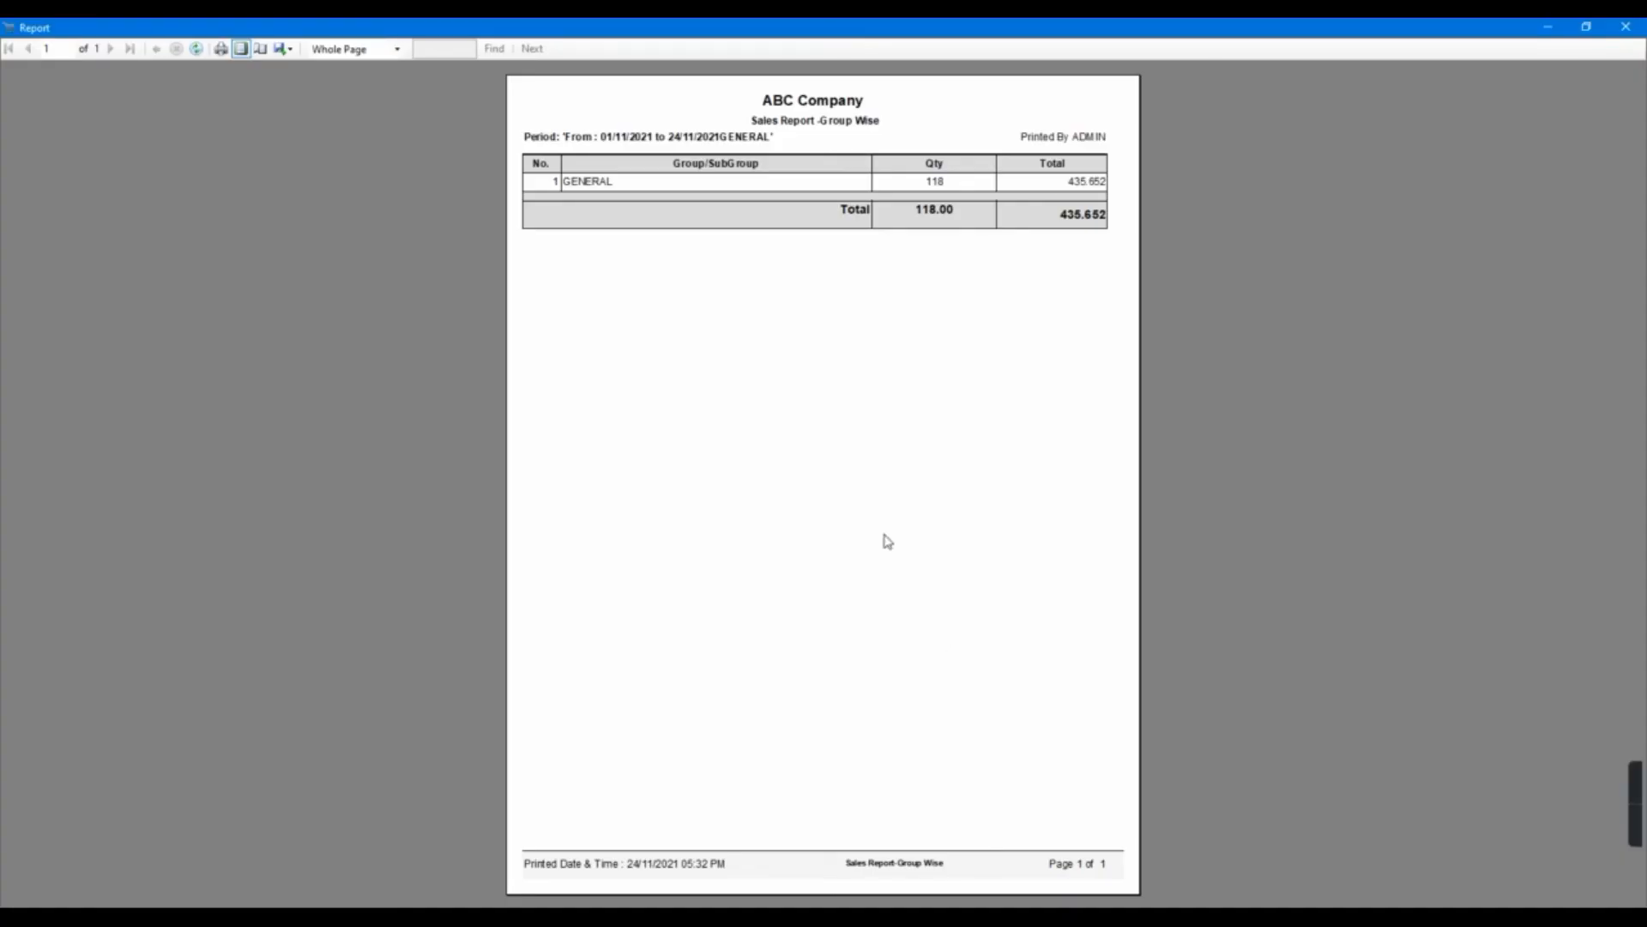
left_click(1626, 26)
left_click(1106, 259)
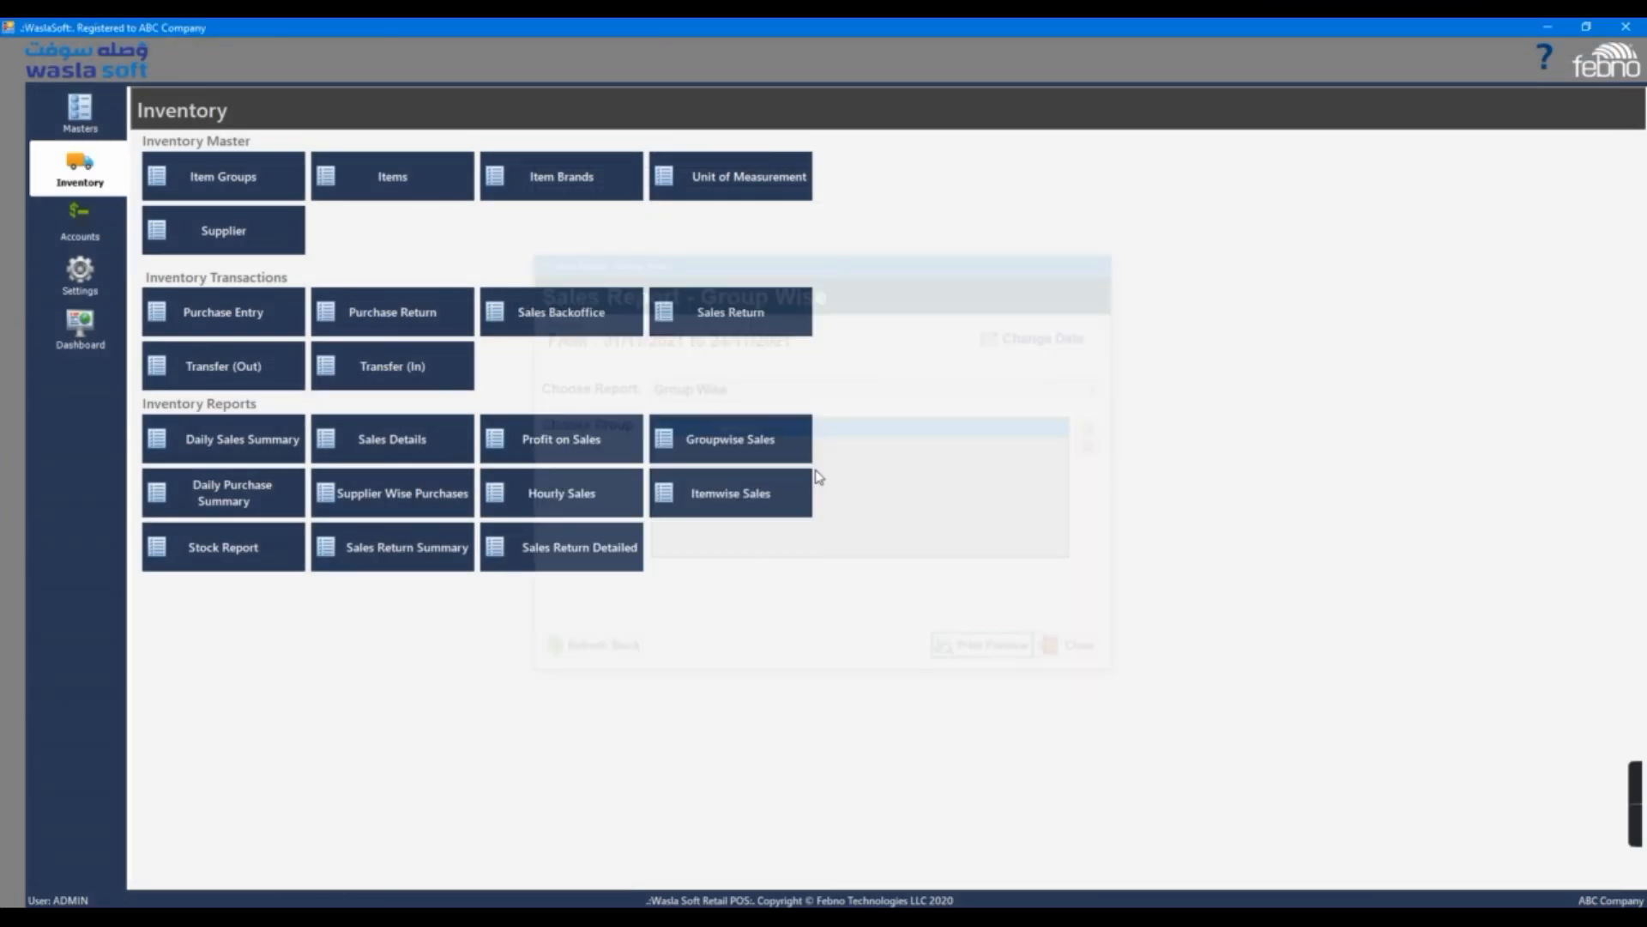
Open the Daily Purchase Summary and go through the purchases listed for all suppliers.
left_click(247, 513)
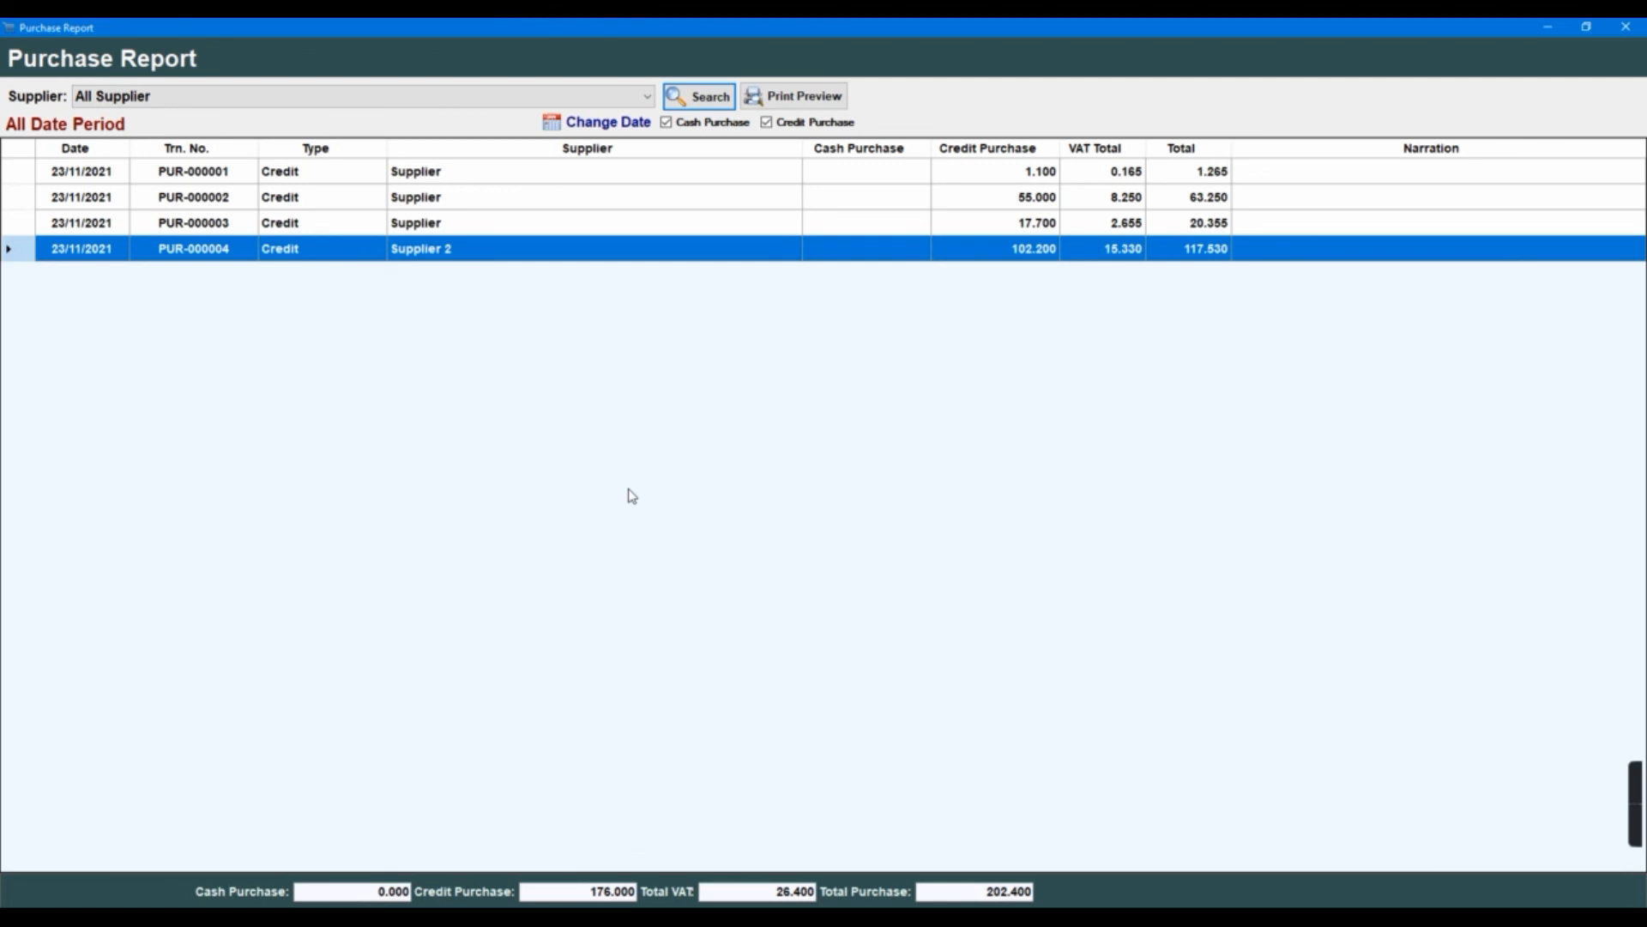
left_click(558, 230)
left_click(555, 206)
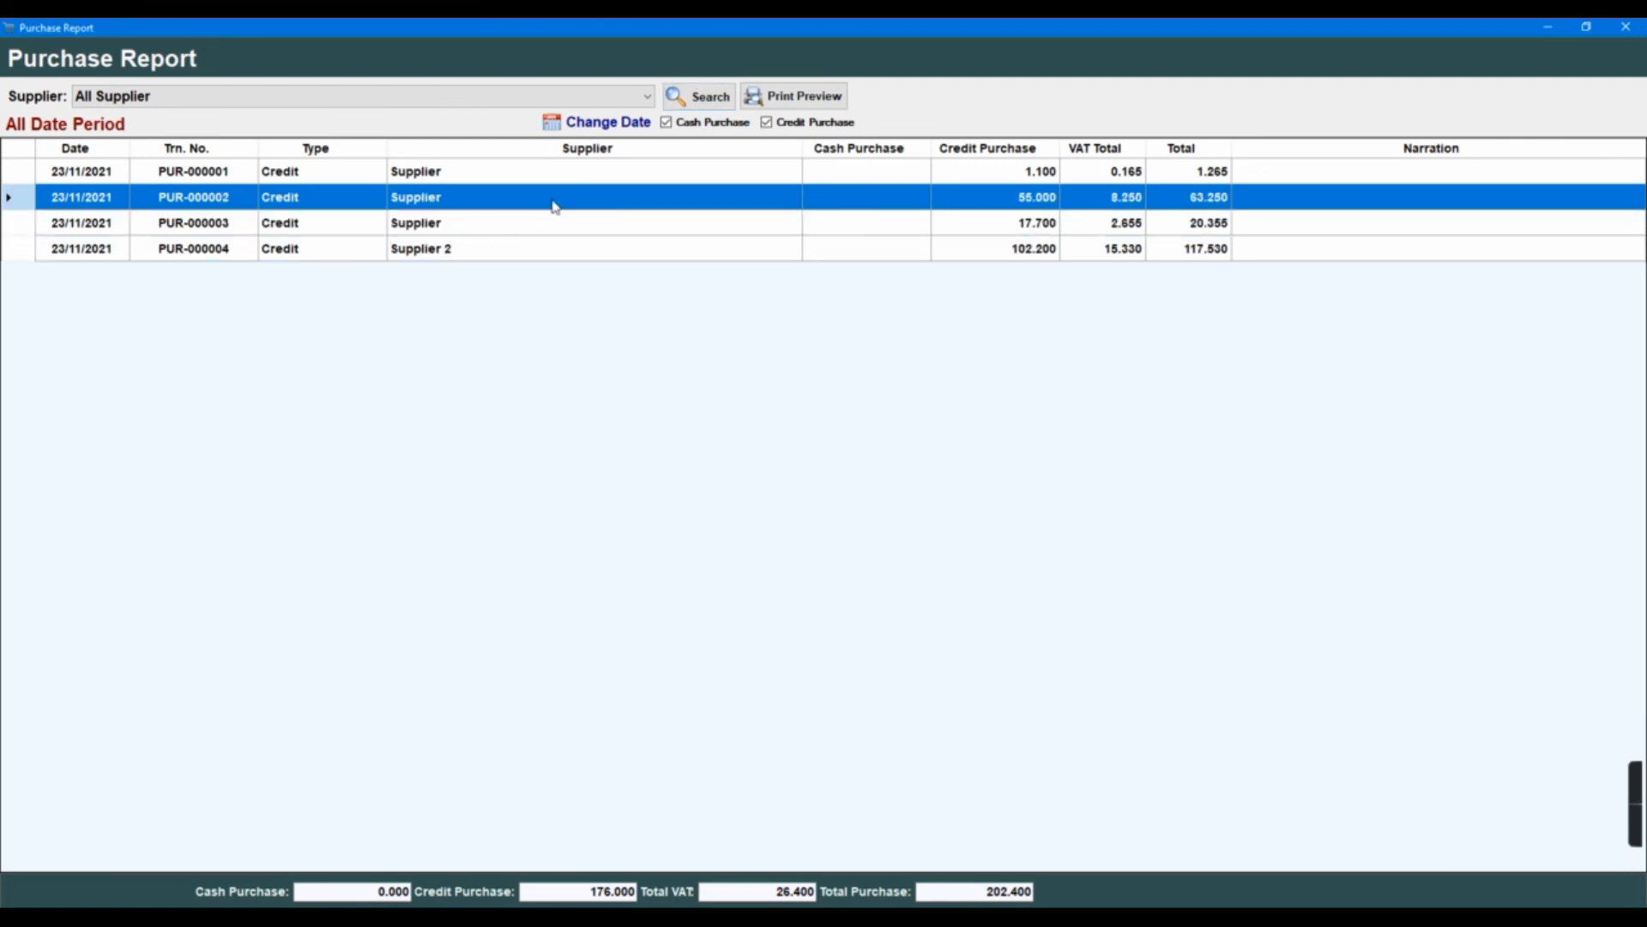
left_click(559, 177)
left_click(559, 206)
left_click(554, 228)
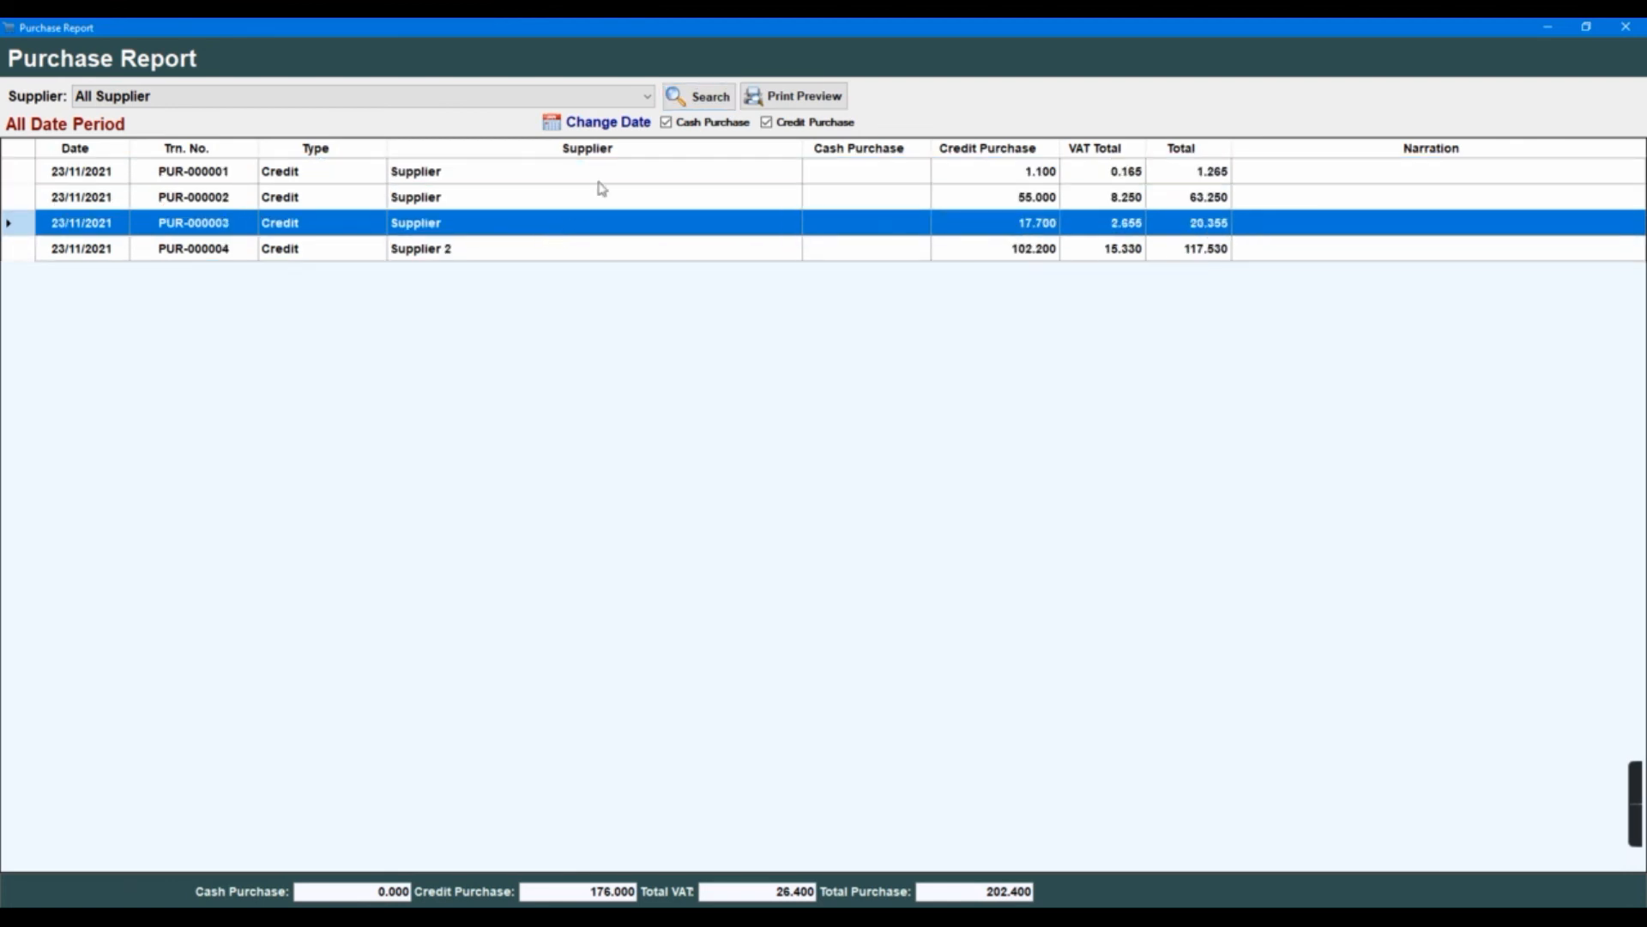
Filter the purchase report to November 2021 and Supplier 2.
left_click(605, 122)
left_click(978, 667)
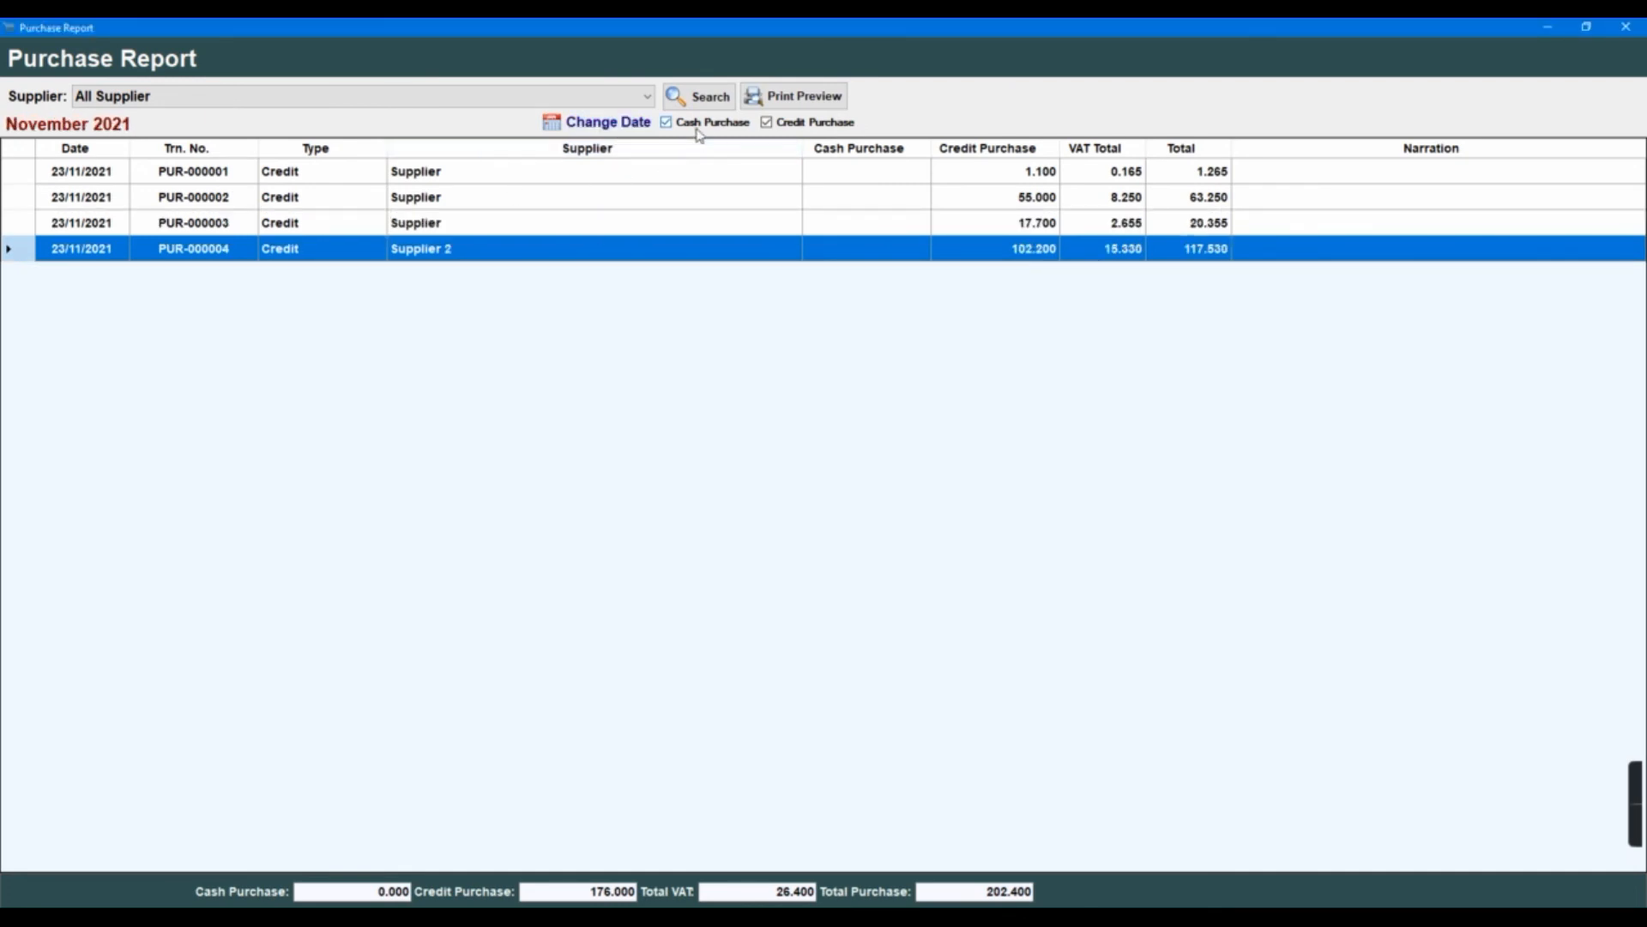
left_click(500, 97)
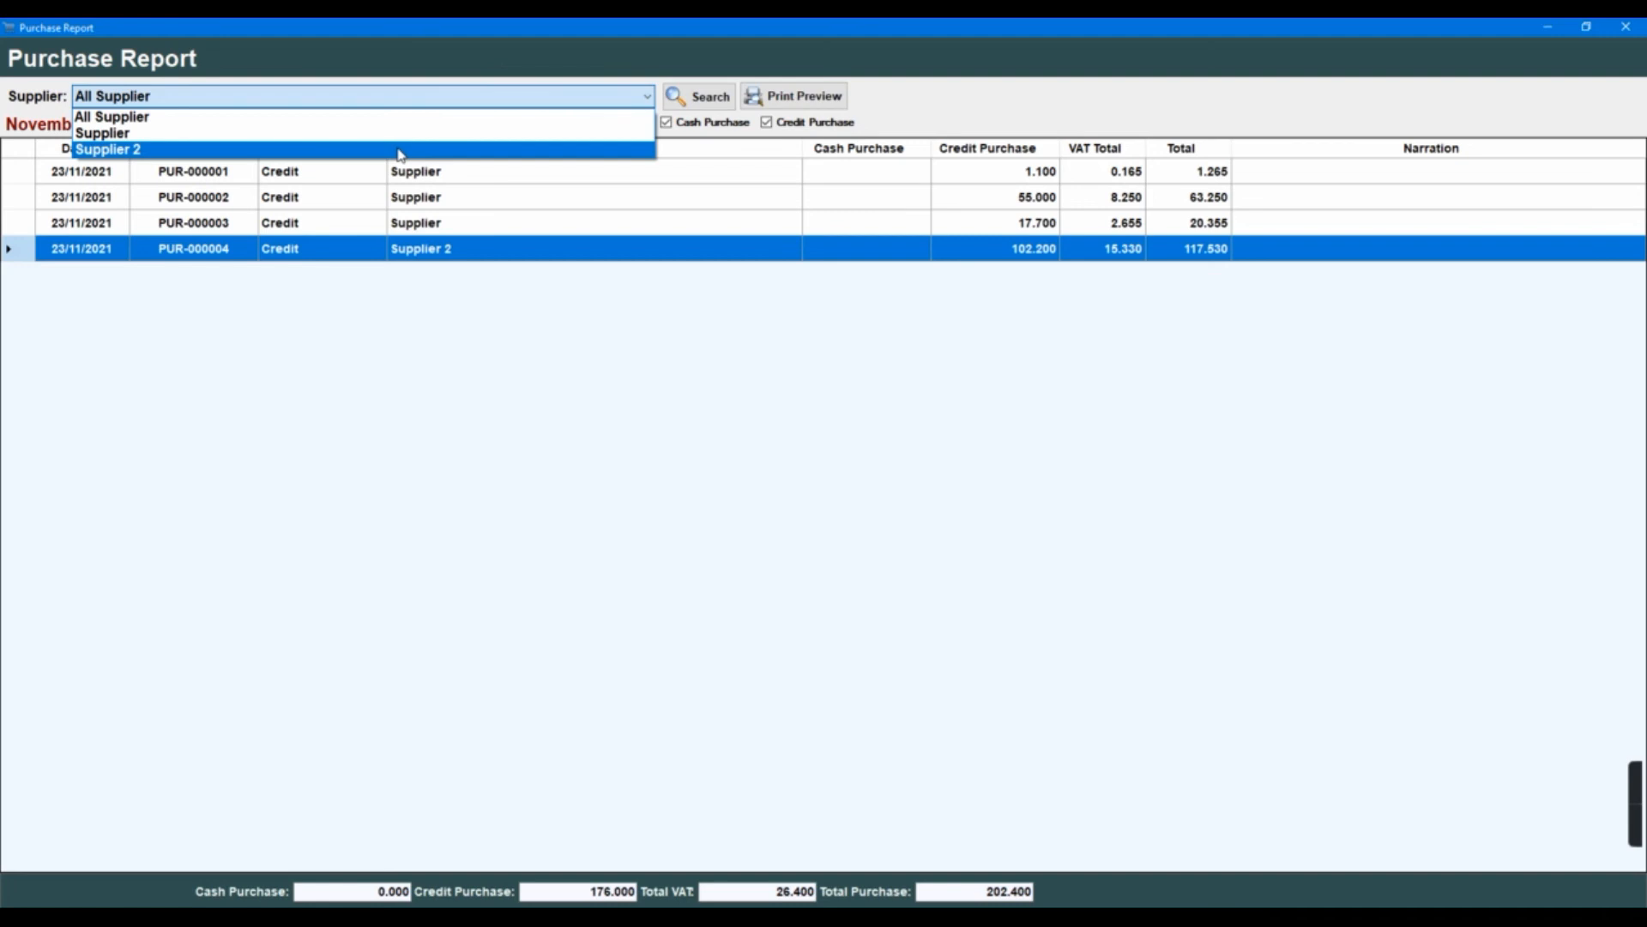
left_click(400, 150)
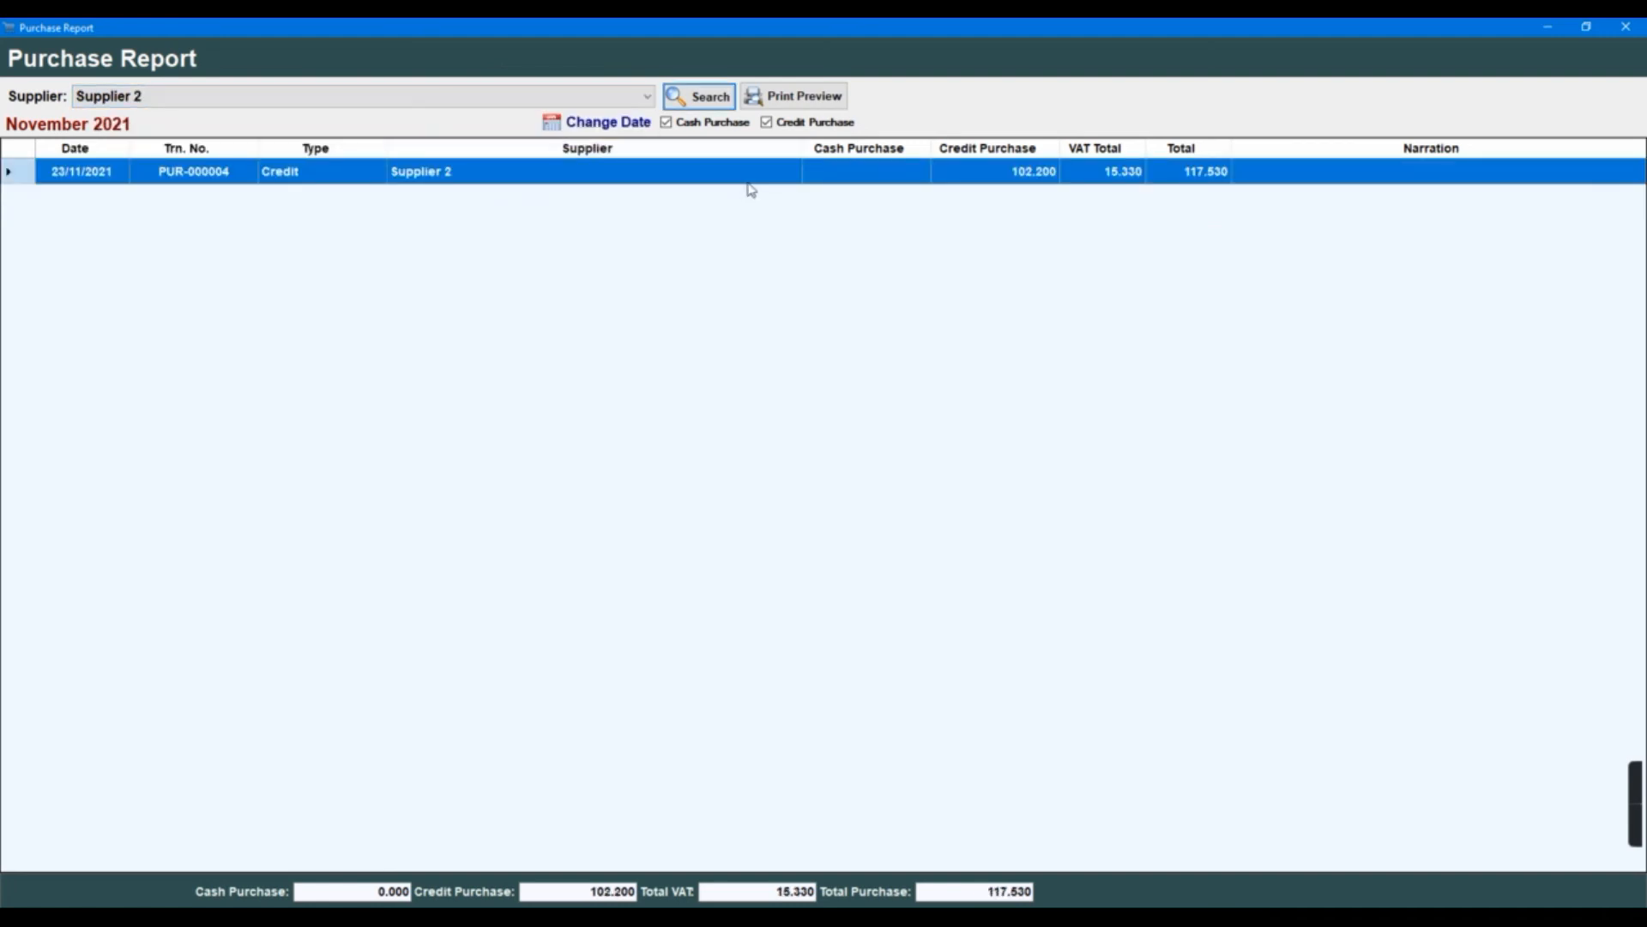
Open the Supplier 2 purchase record to inspect its items and totals, and close the record and the purchase report.
double_click(472, 176)
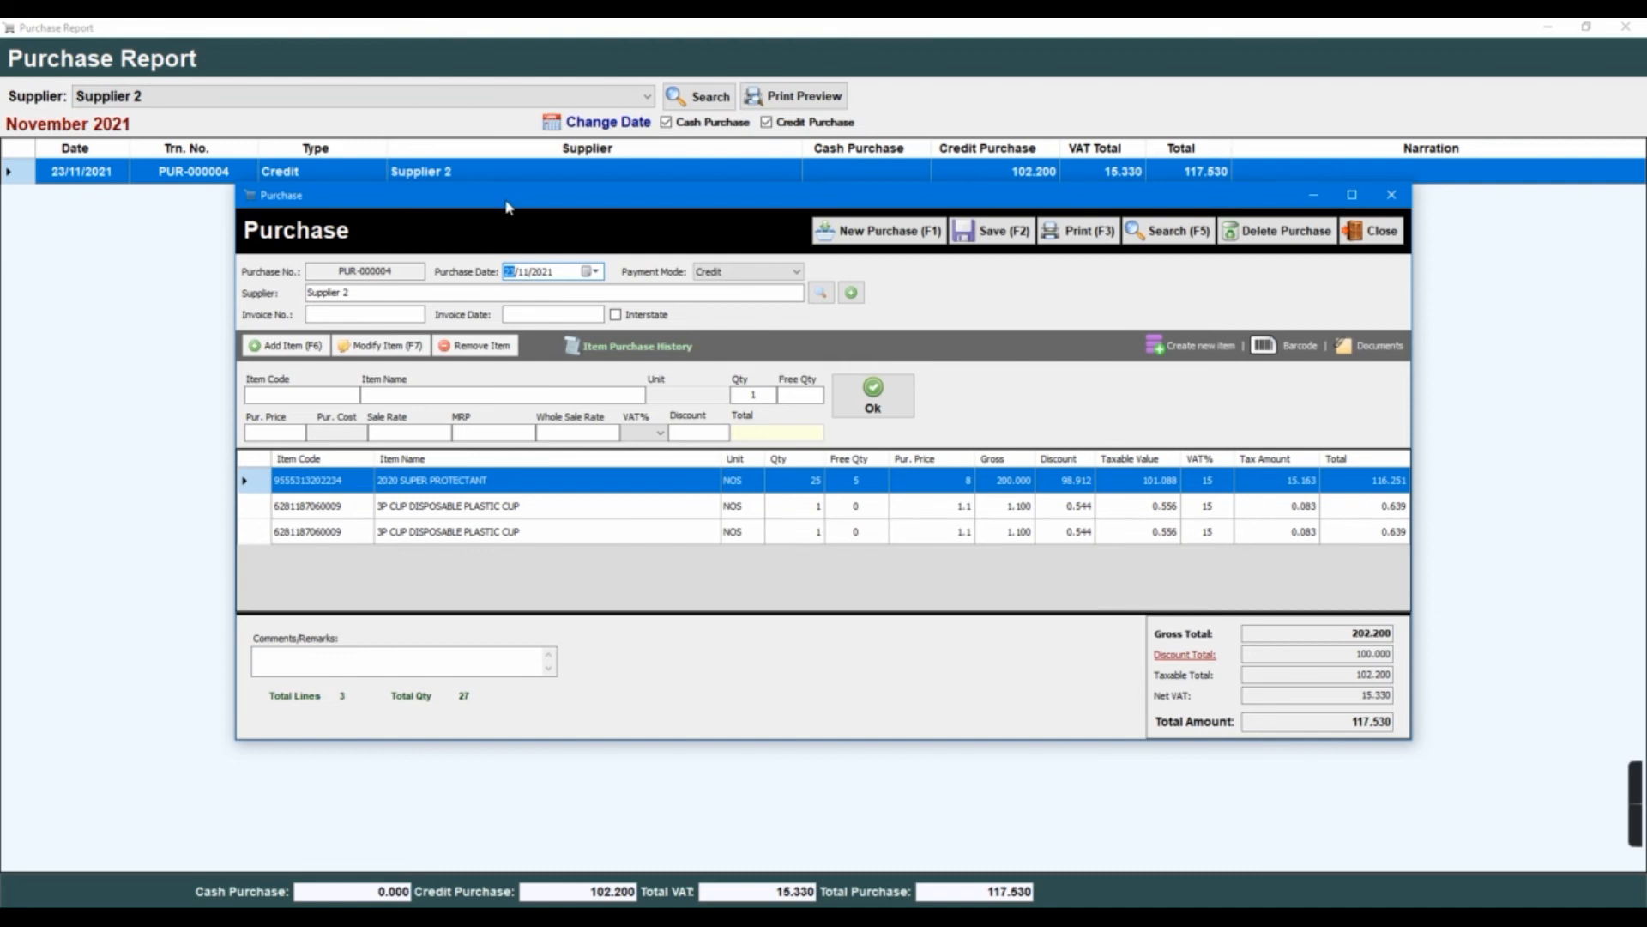
left_click_drag(512, 185, 511, 99)
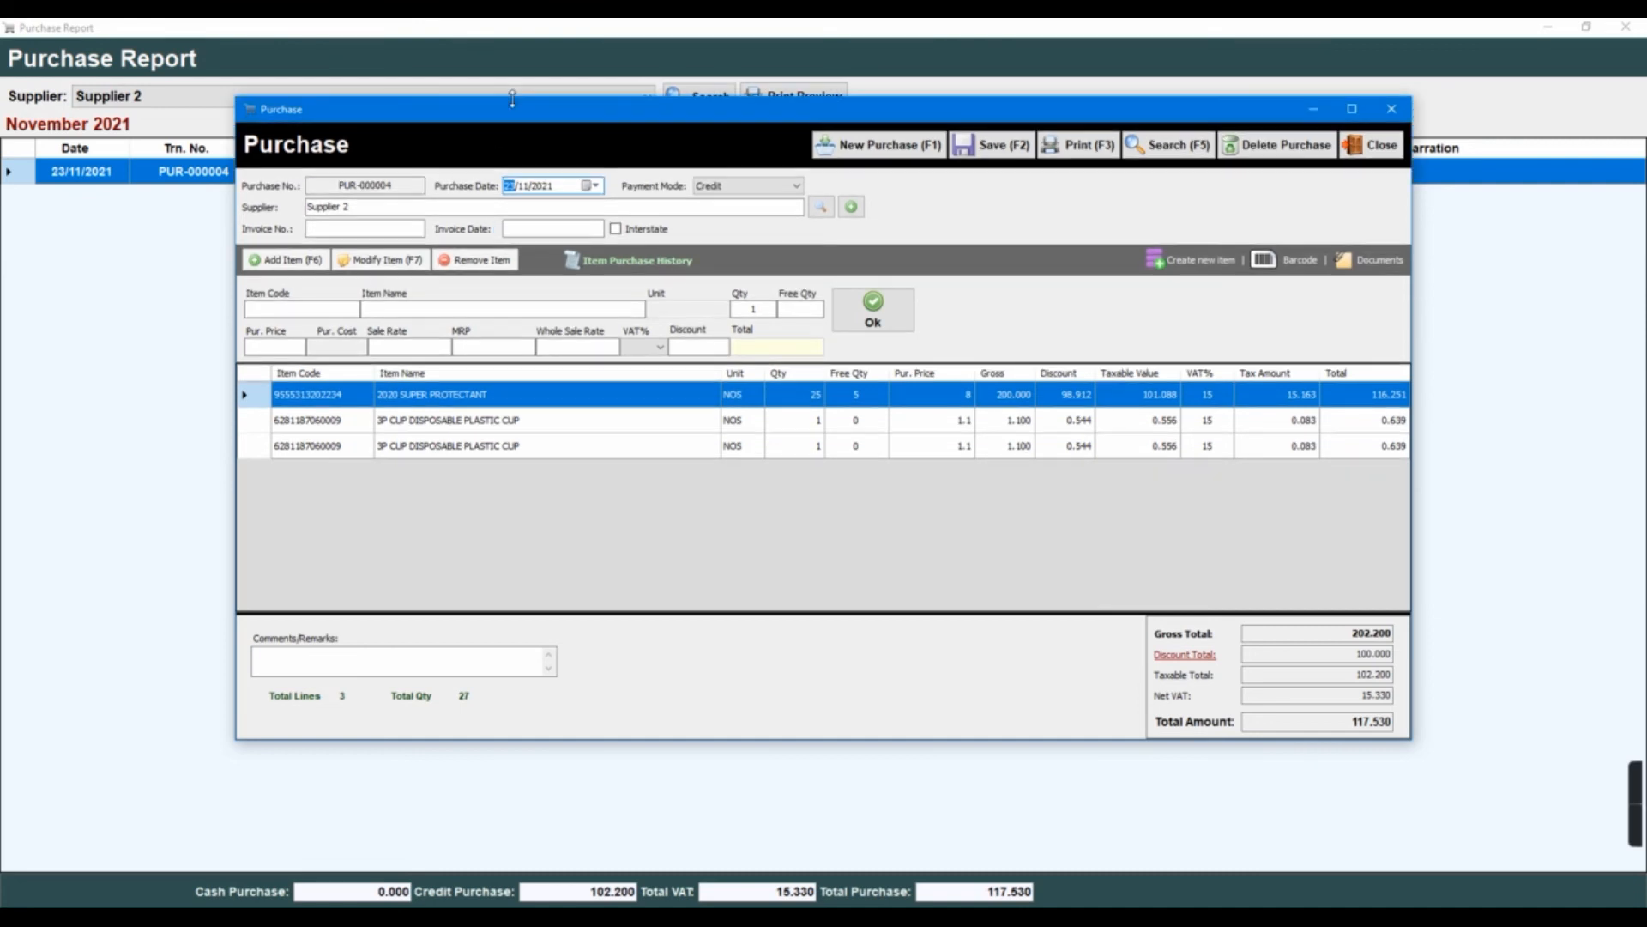
left_click(1370, 146)
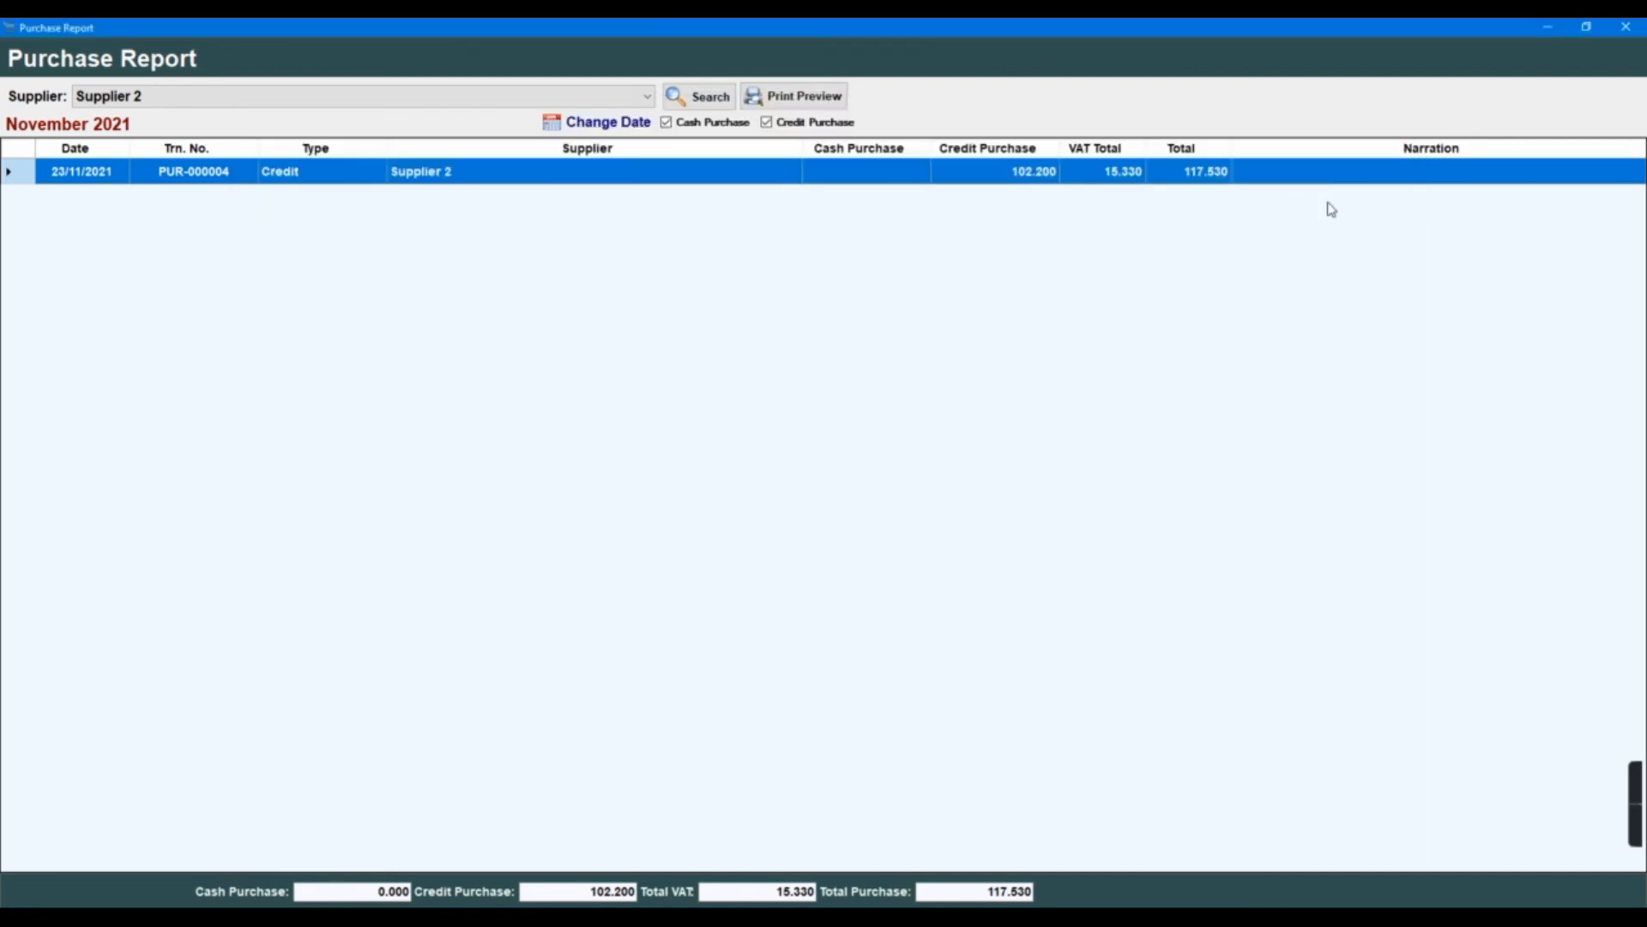
key("Escape")
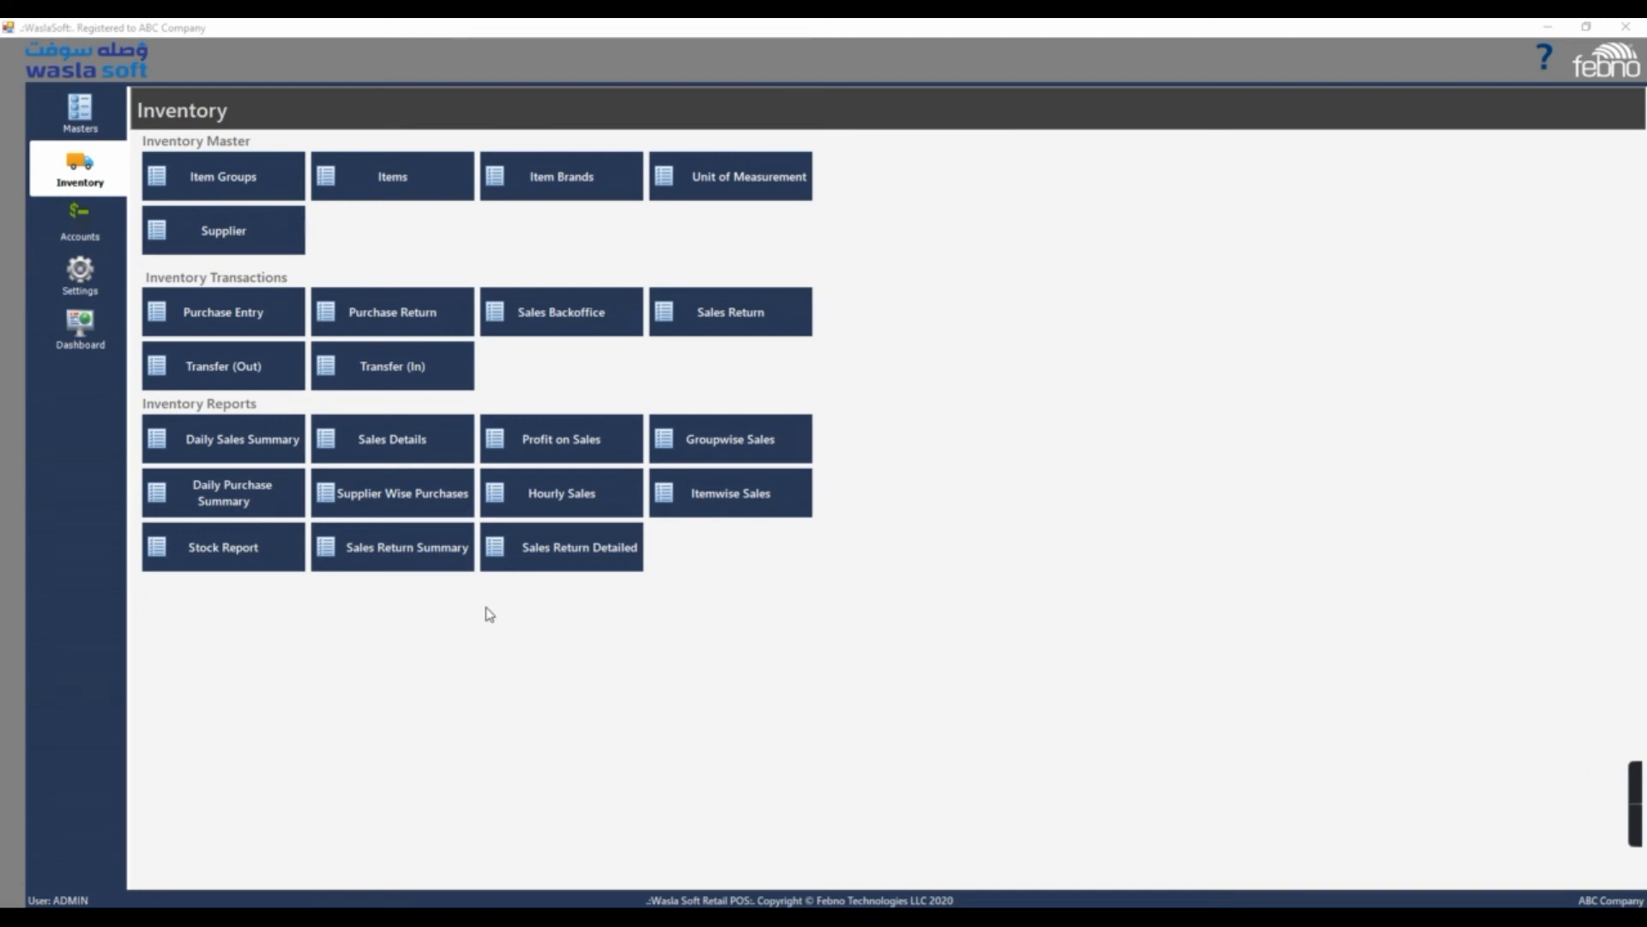
Open the Supplier Wise Purchases summary, inspect the purchases behind Supplier 2, and close that detail report.
left_click(397, 513)
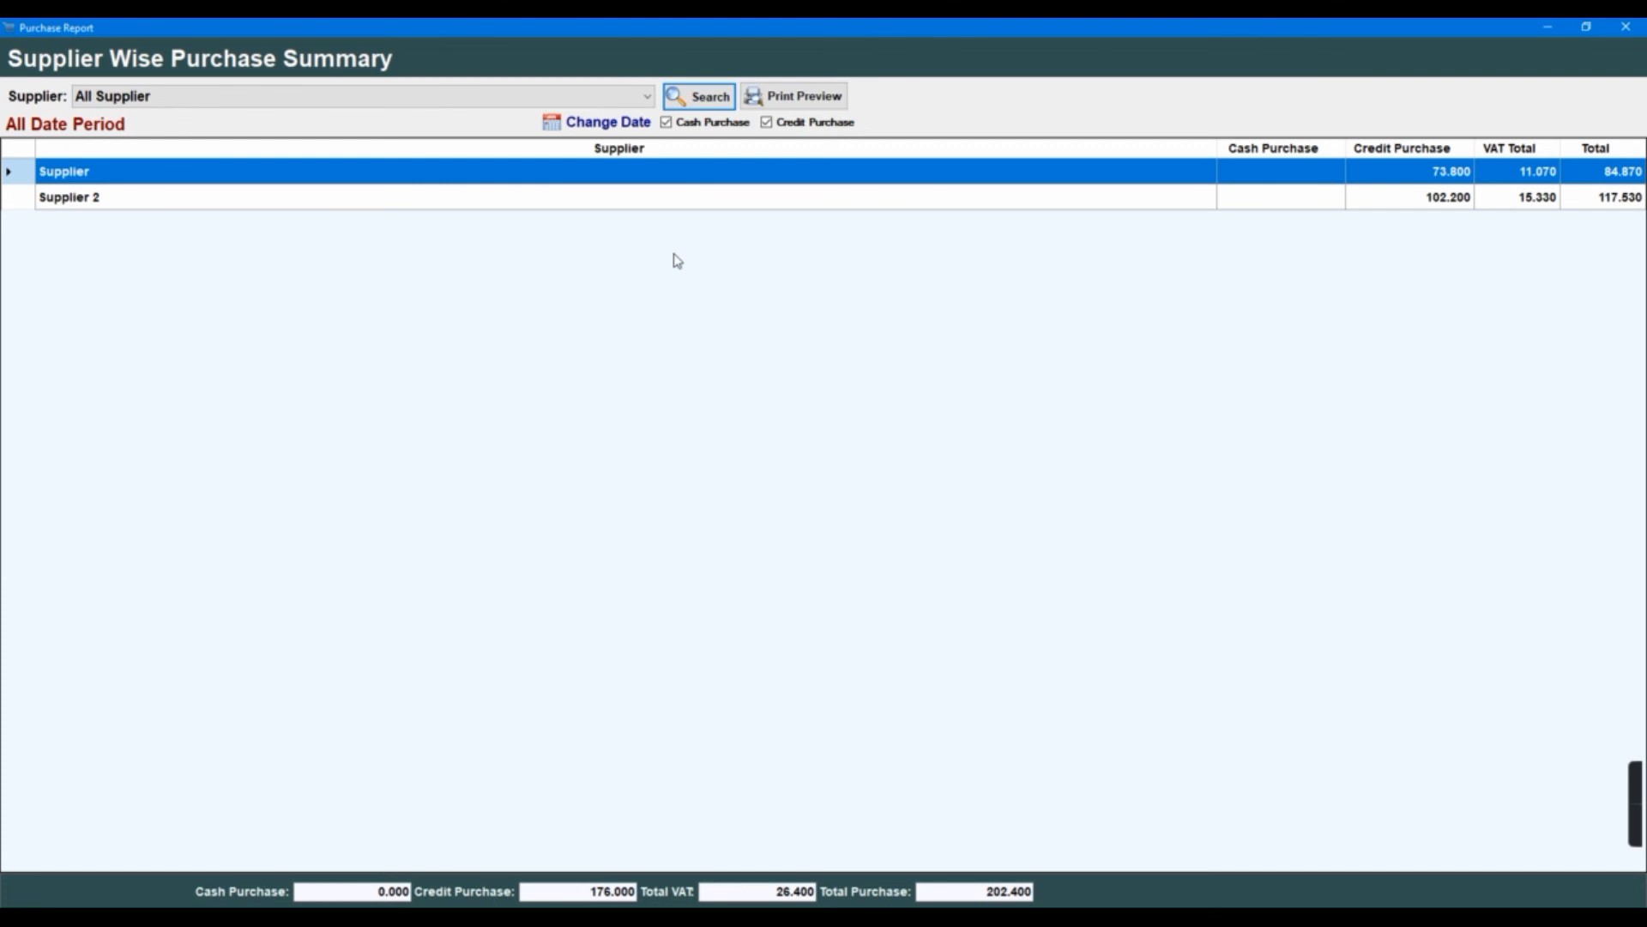
double_click(713, 199)
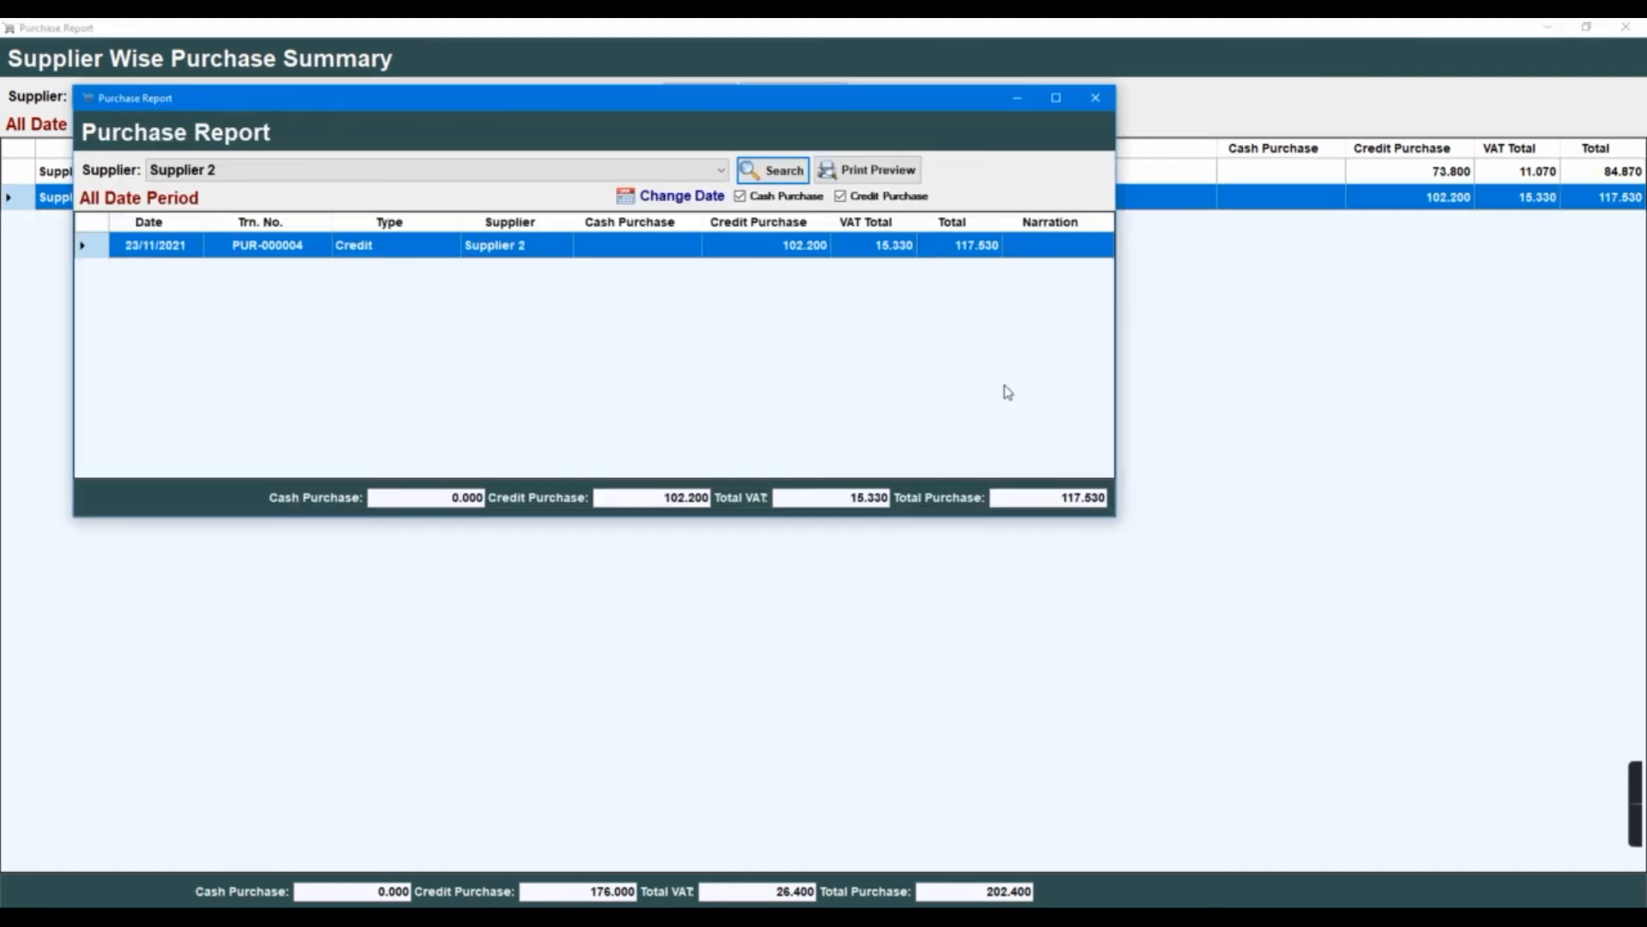
left_click(1095, 97)
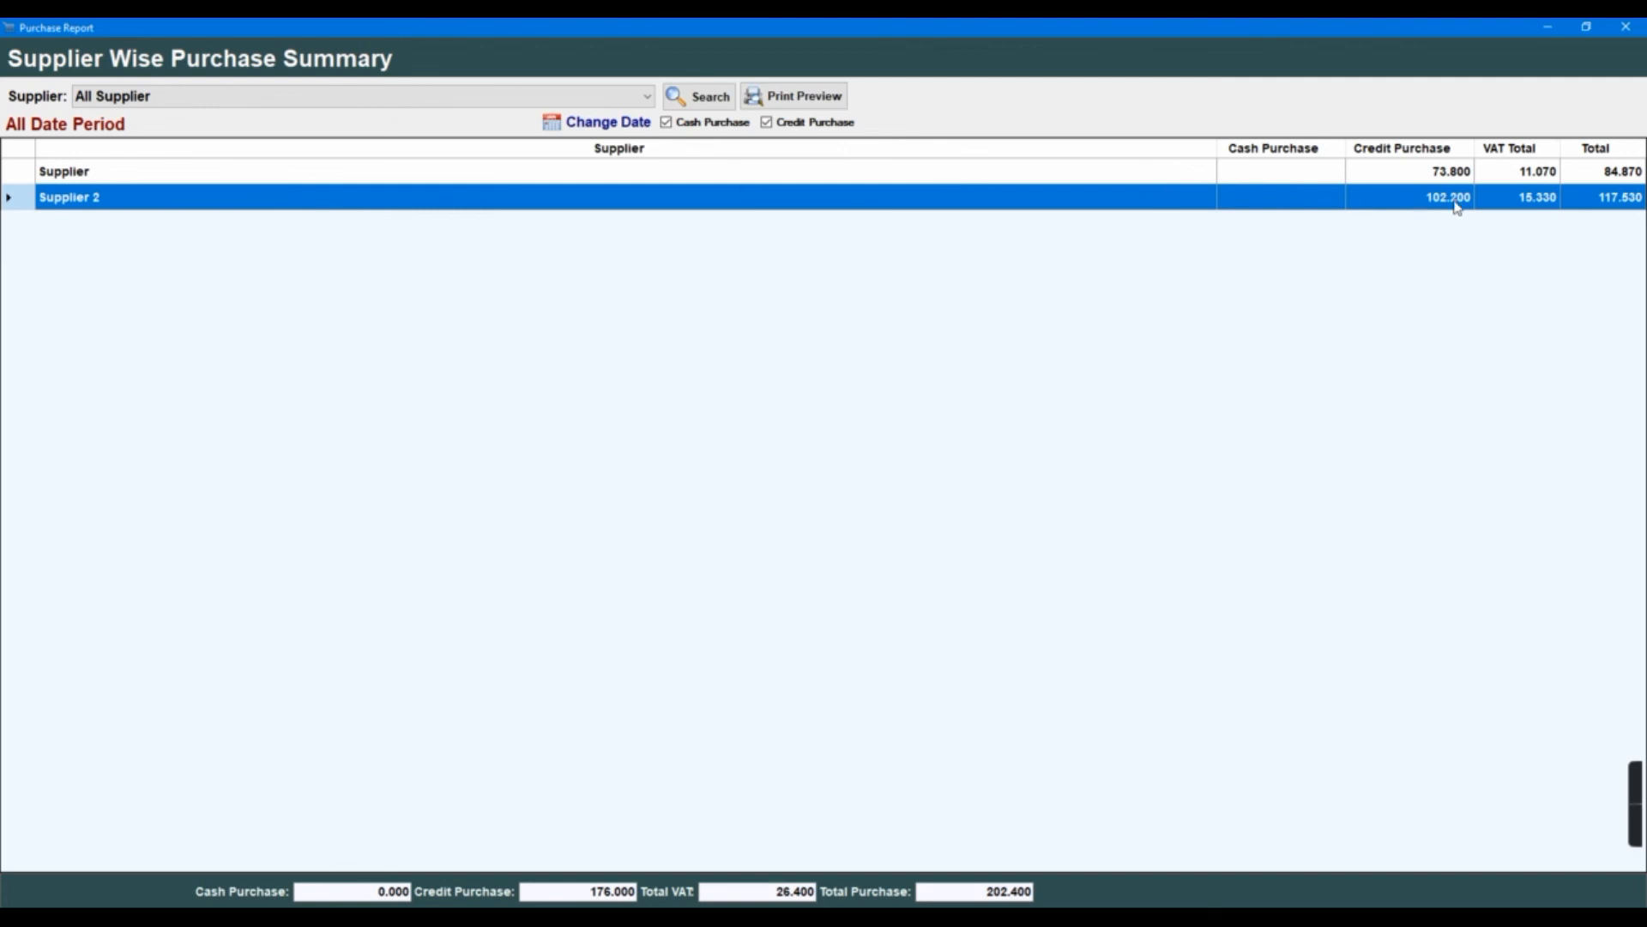
Review the supplier filter choices of the supplier-wise purchase summary and close the report.
left_click(481, 103)
left_click(383, 153)
left_click(621, 104)
left_click(559, 133)
left_click(1626, 27)
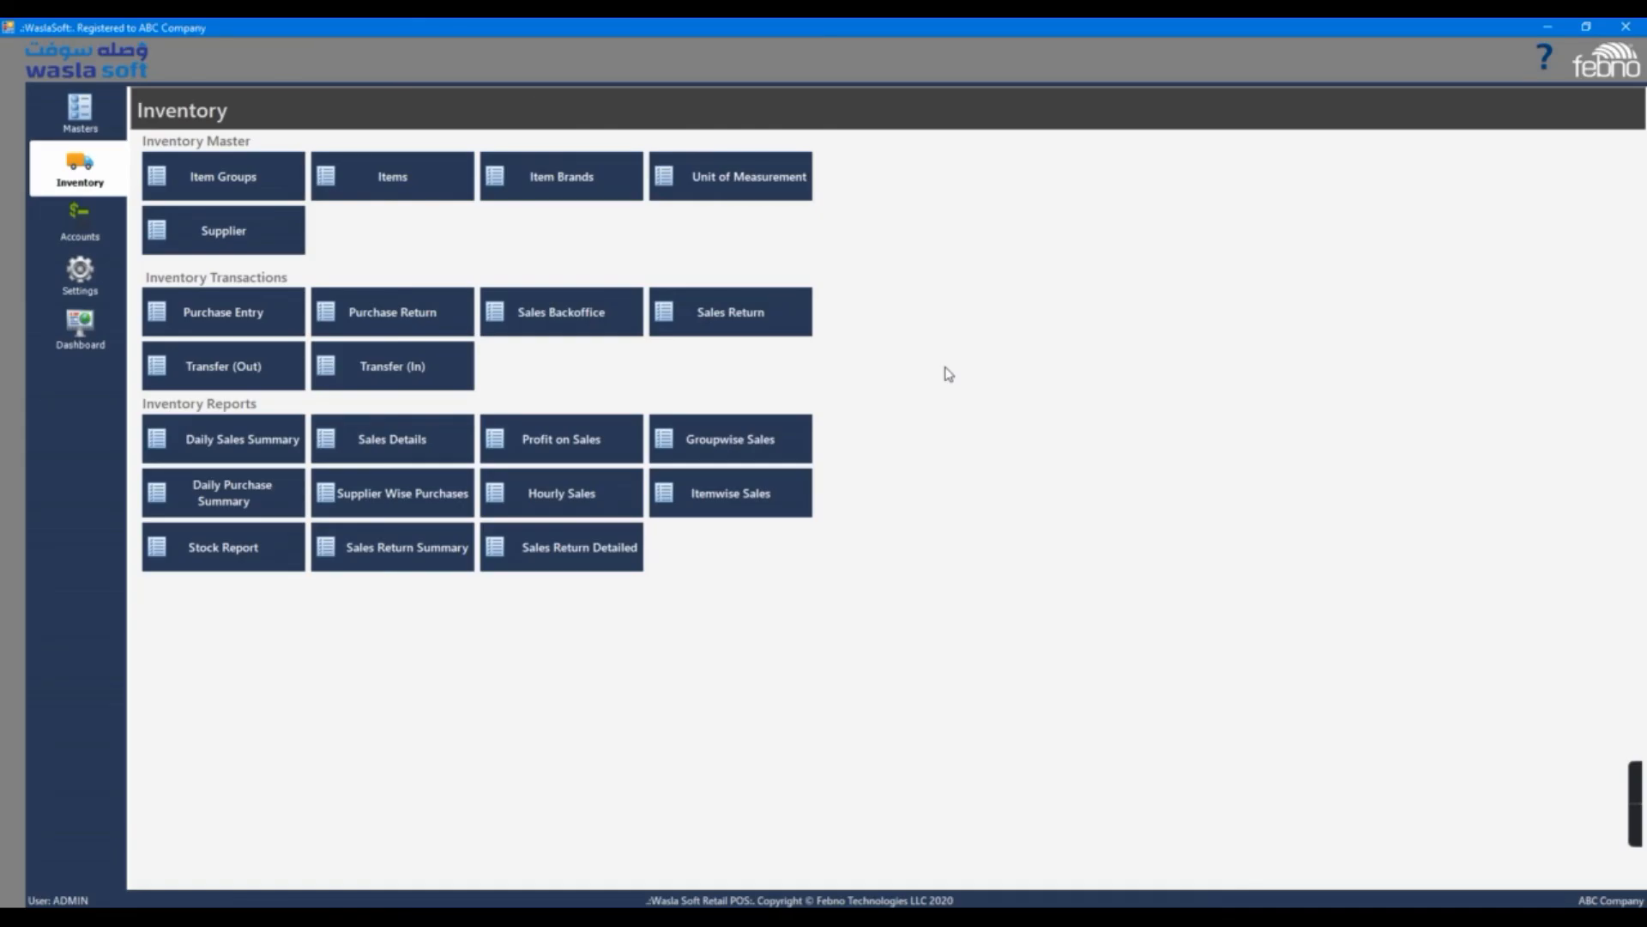
Run the Hourly Sales report for 24/11/2021 and close its preview after reading the amounts per hour.
left_click(589, 492)
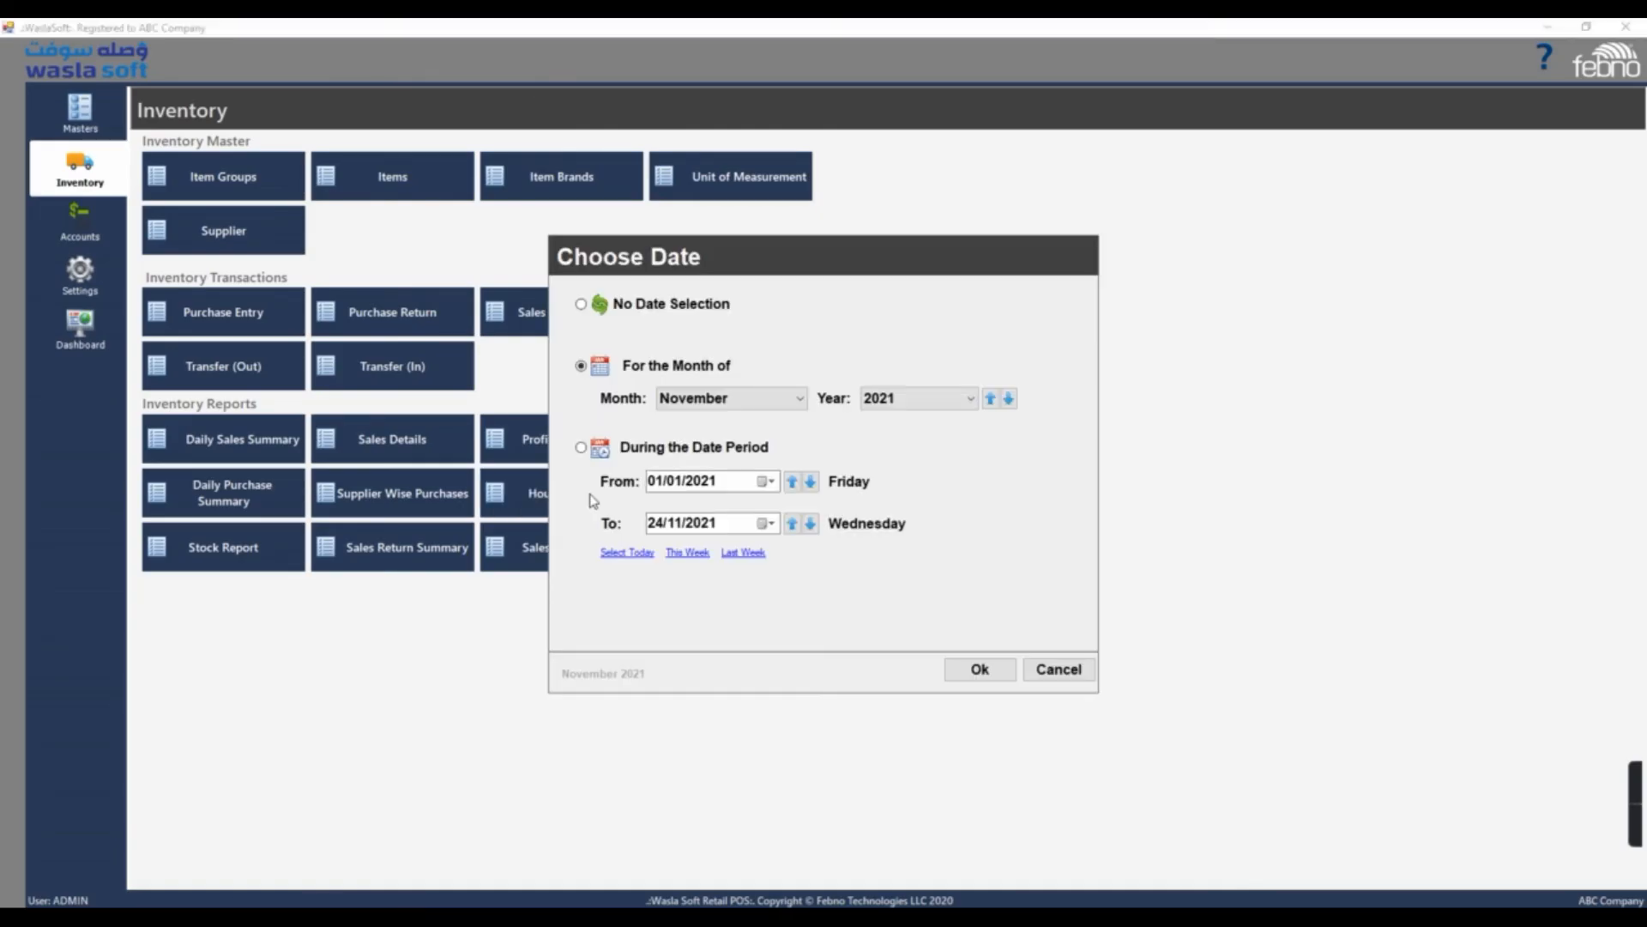
left_click(969, 673)
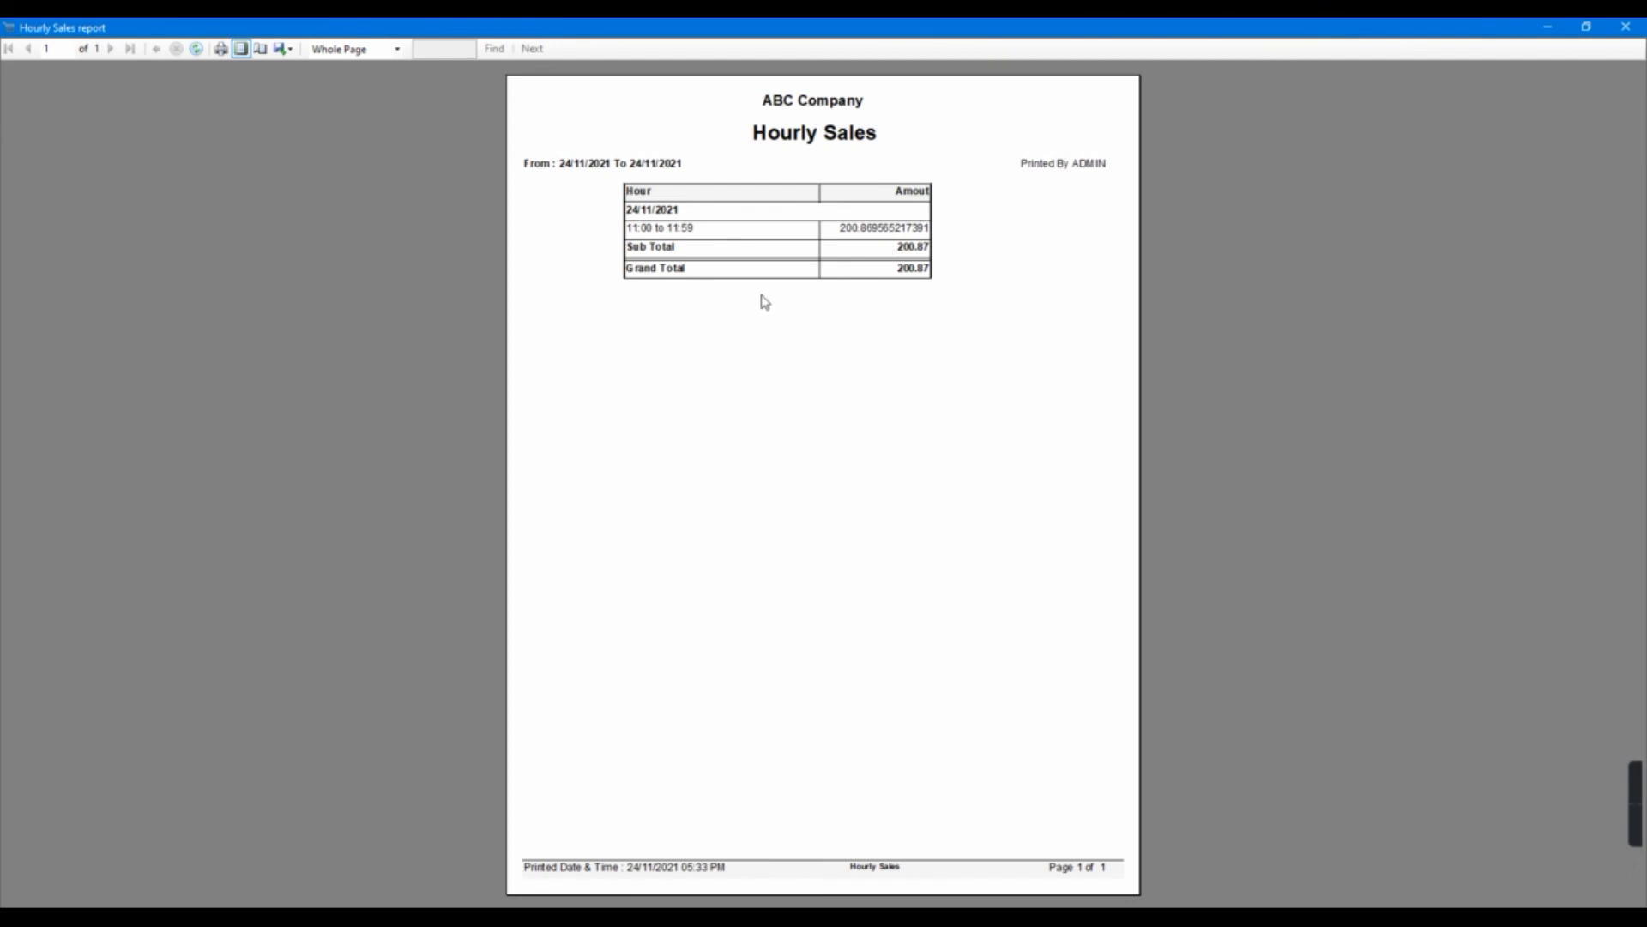
left_click(1625, 27)
Open the Itemwise Sales report and examine the quantity and total of each sold item.
left_click(769, 512)
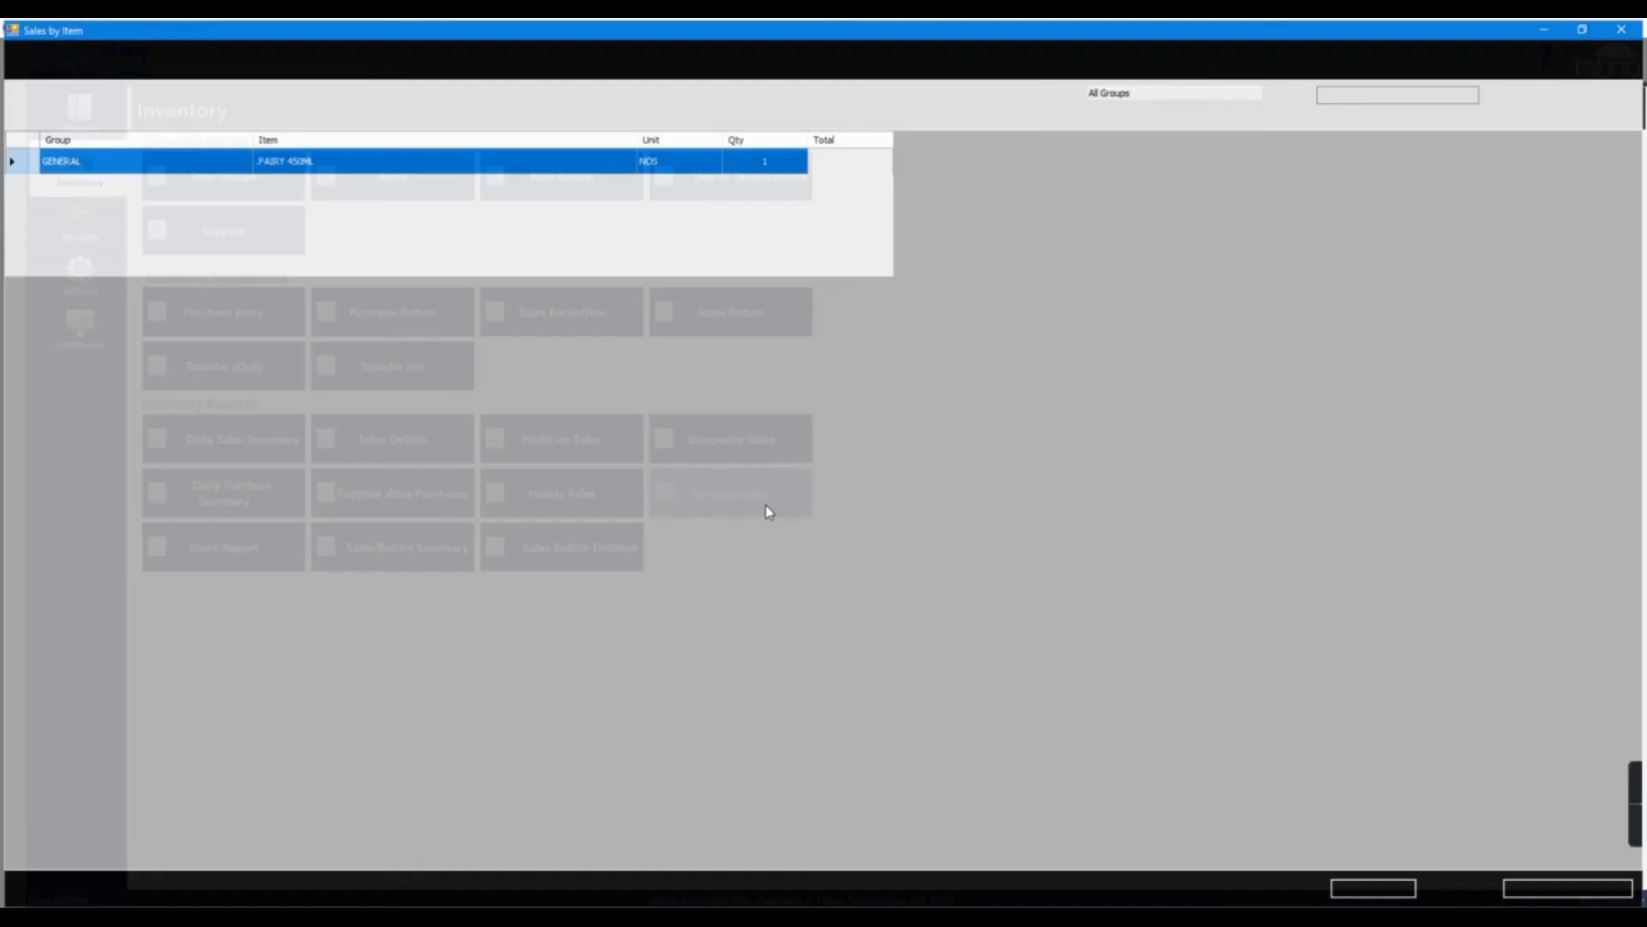
left_click(485, 213)
left_click(478, 244)
left_click(475, 269)
left_click(481, 243)
left_click(482, 218)
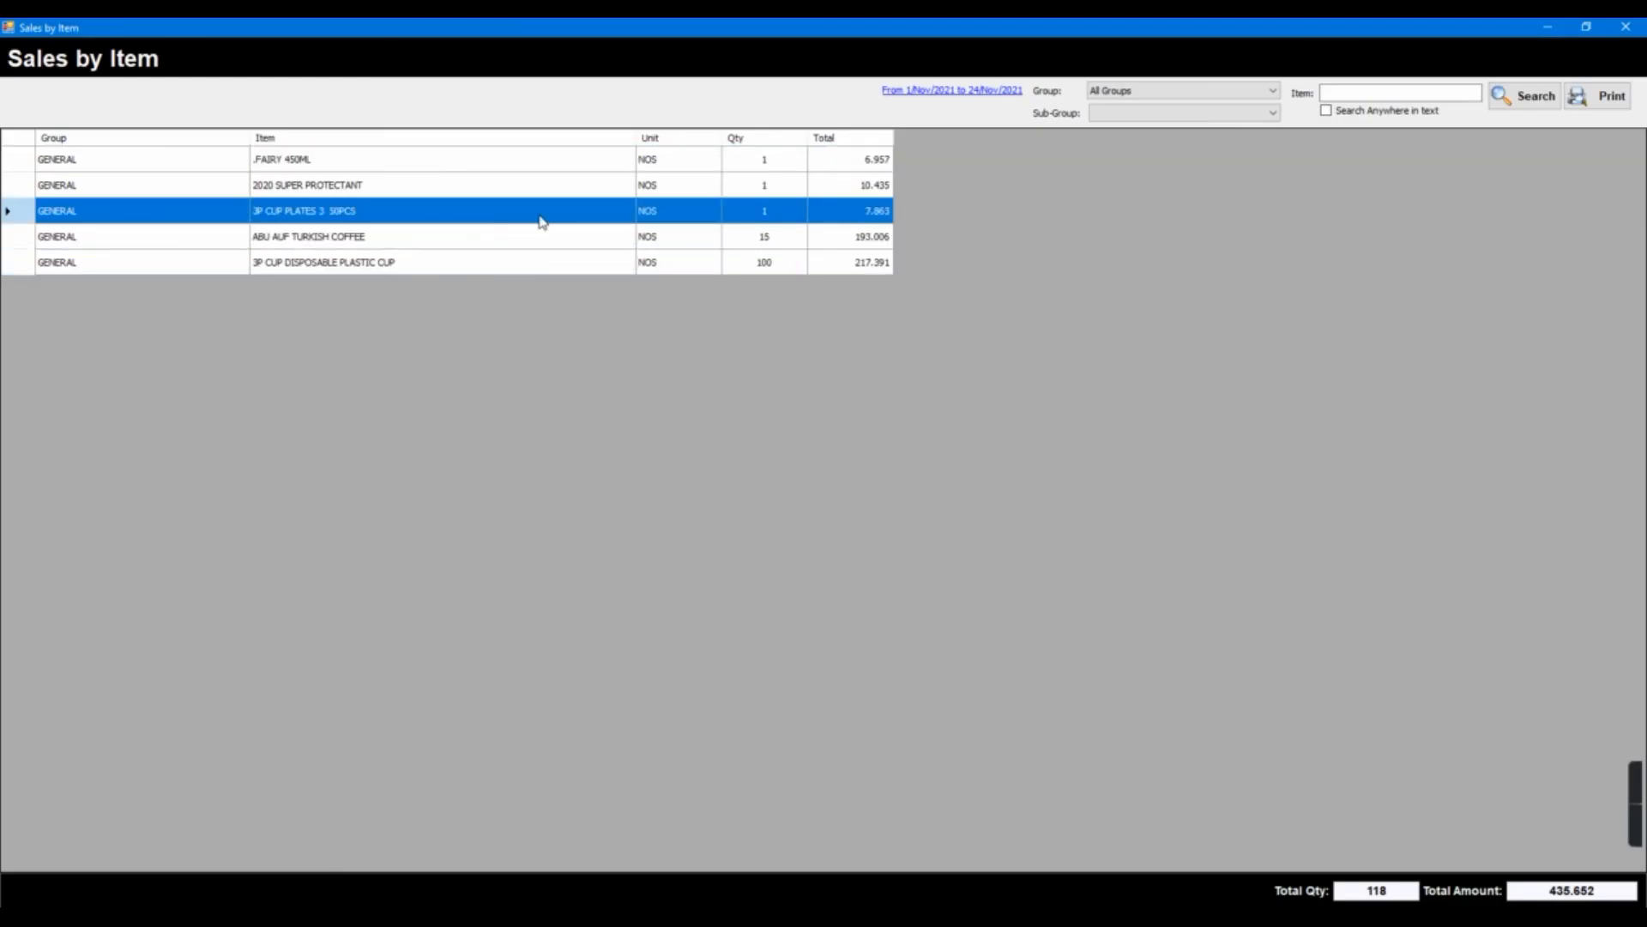
Review the item-wise report's sub-group and item filters, and search the sales for the GENERAL group.
left_click(1208, 116)
left_click(1356, 96)
left_click(1222, 91)
left_click(1168, 104)
left_click(1167, 92)
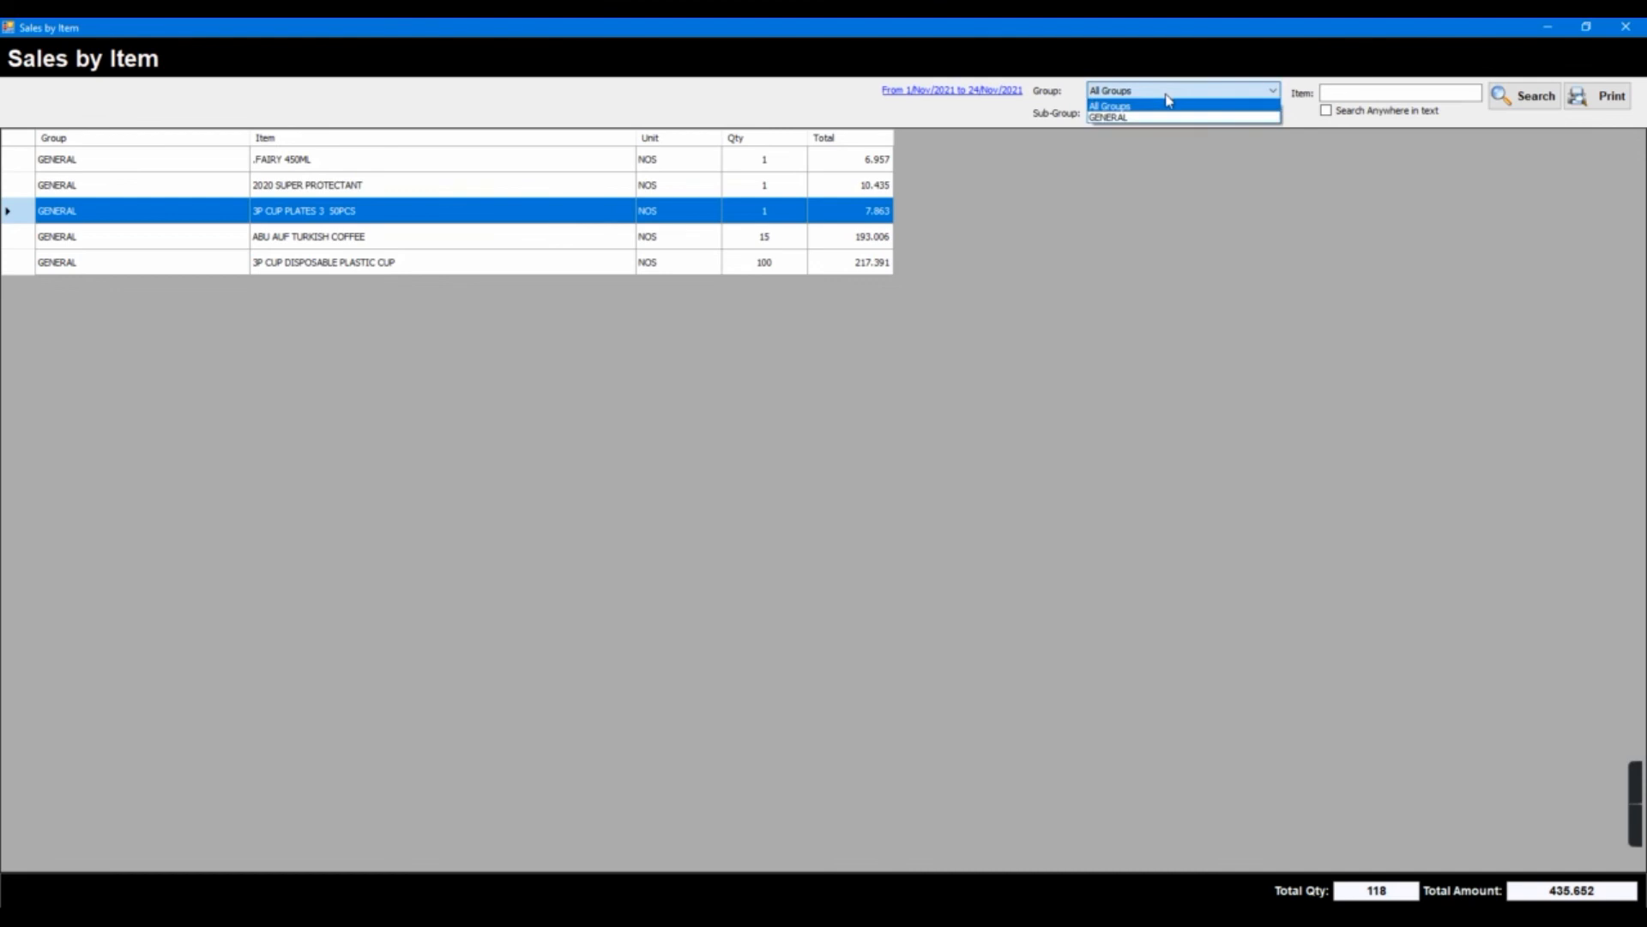
left_click(1158, 118)
left_click(1497, 100)
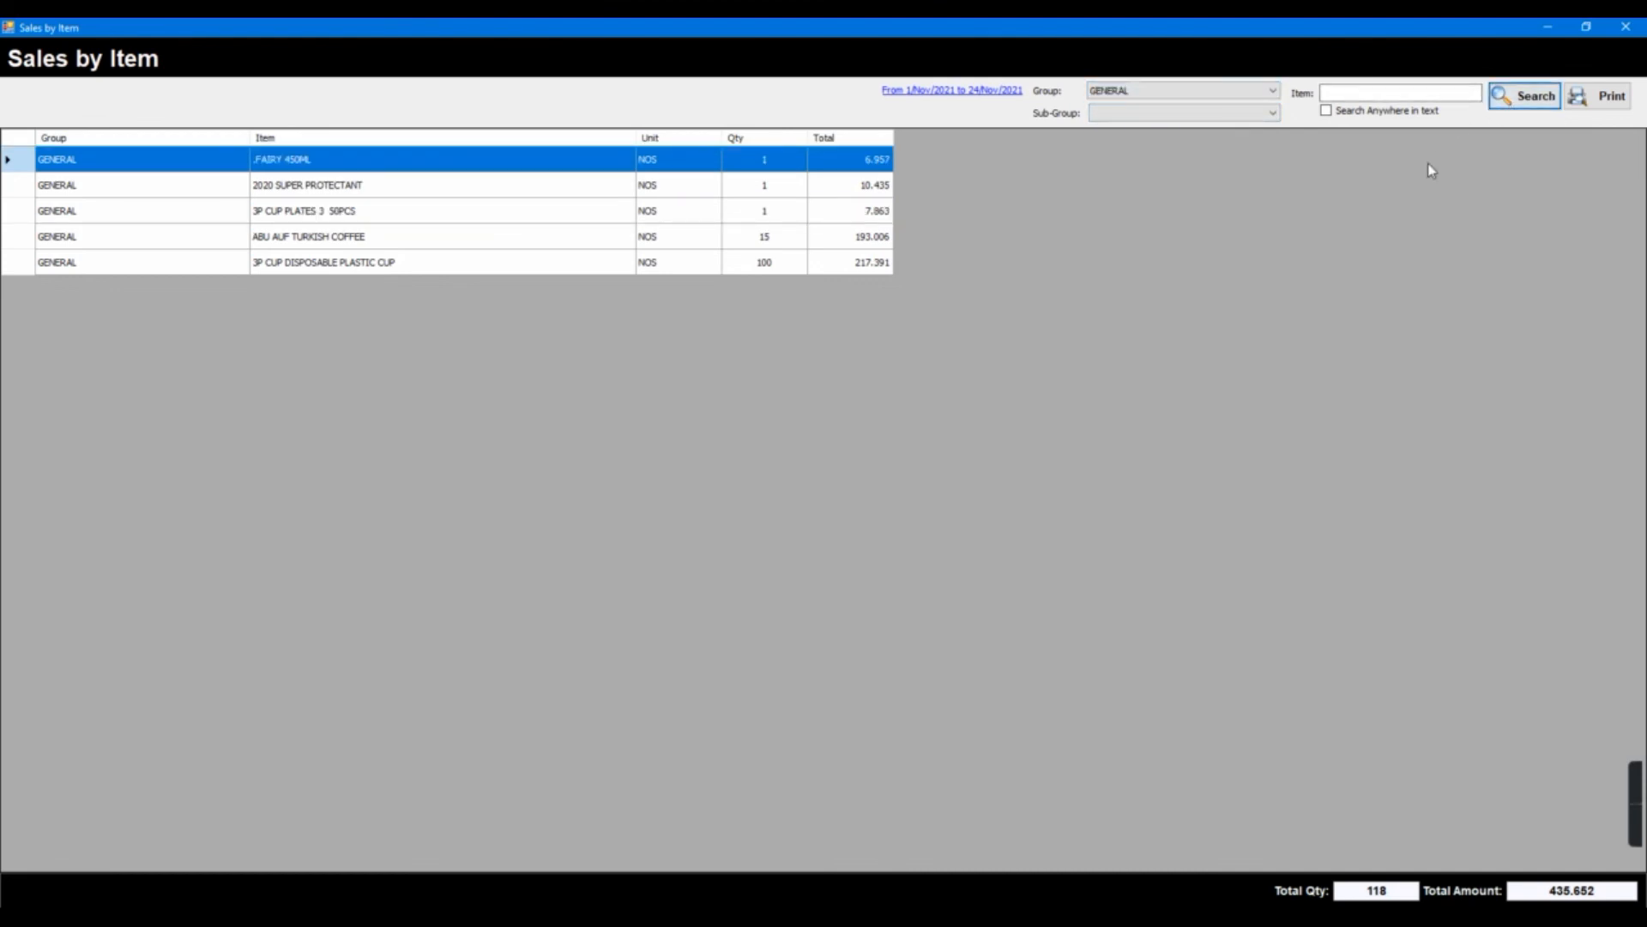
left_click(860, 214)
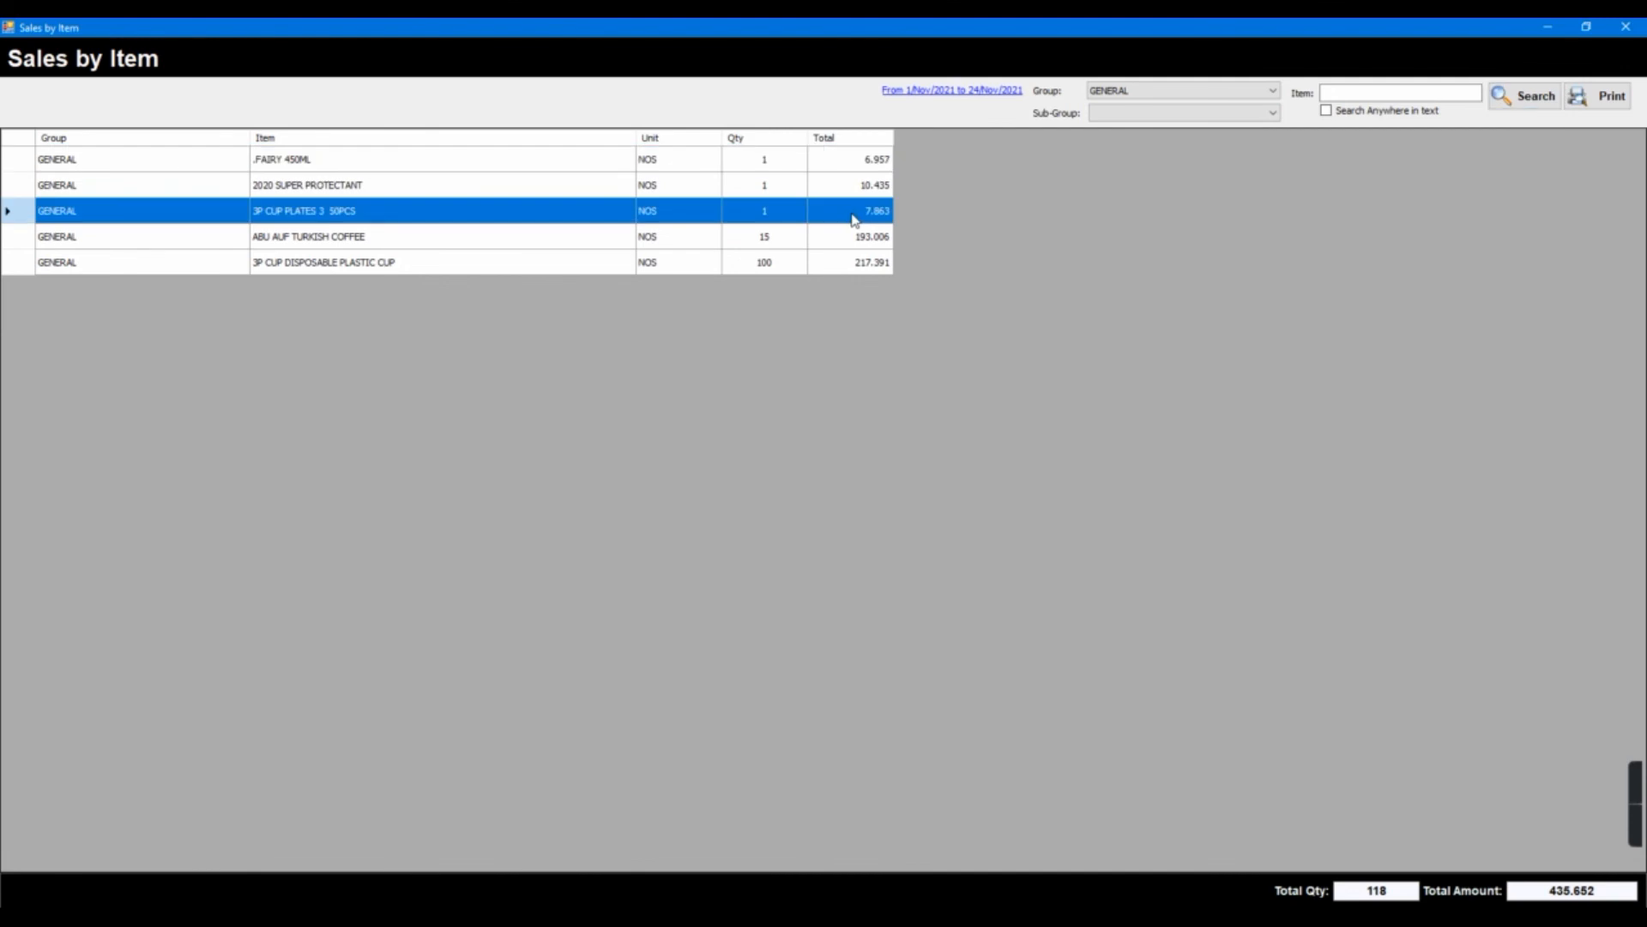
Set the item-wise sales period to 1/Jan/2021 to 24/Nov/2021, review the items, and close the report.
left_click(969, 92)
left_click(695, 449)
left_click(971, 669)
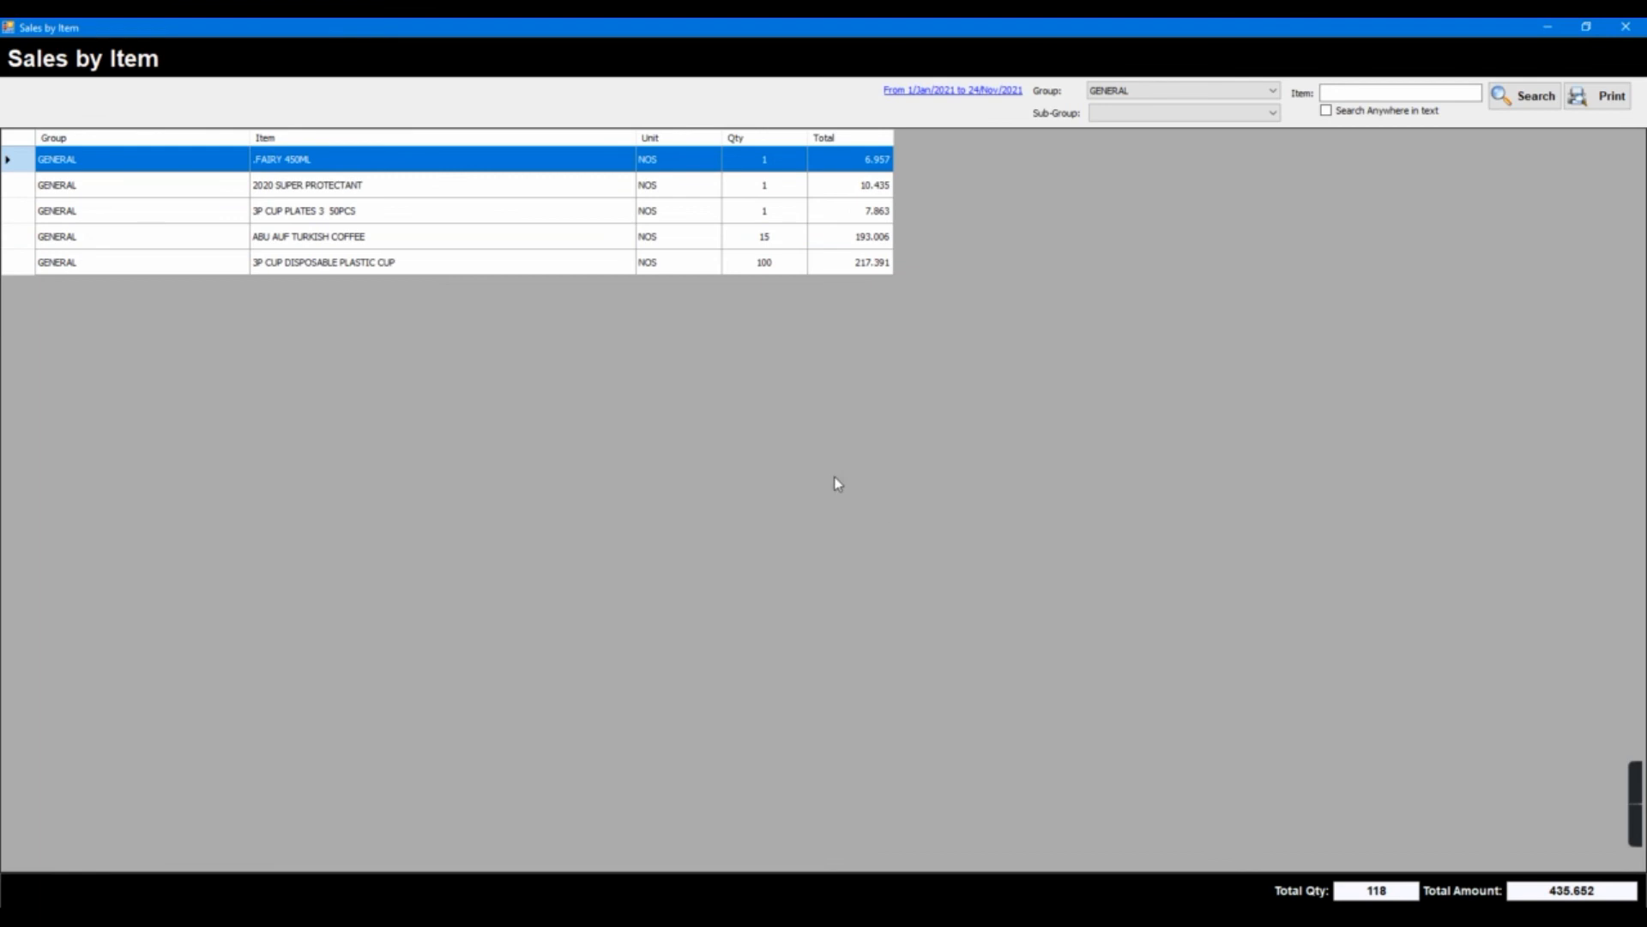
left_click(705, 268)
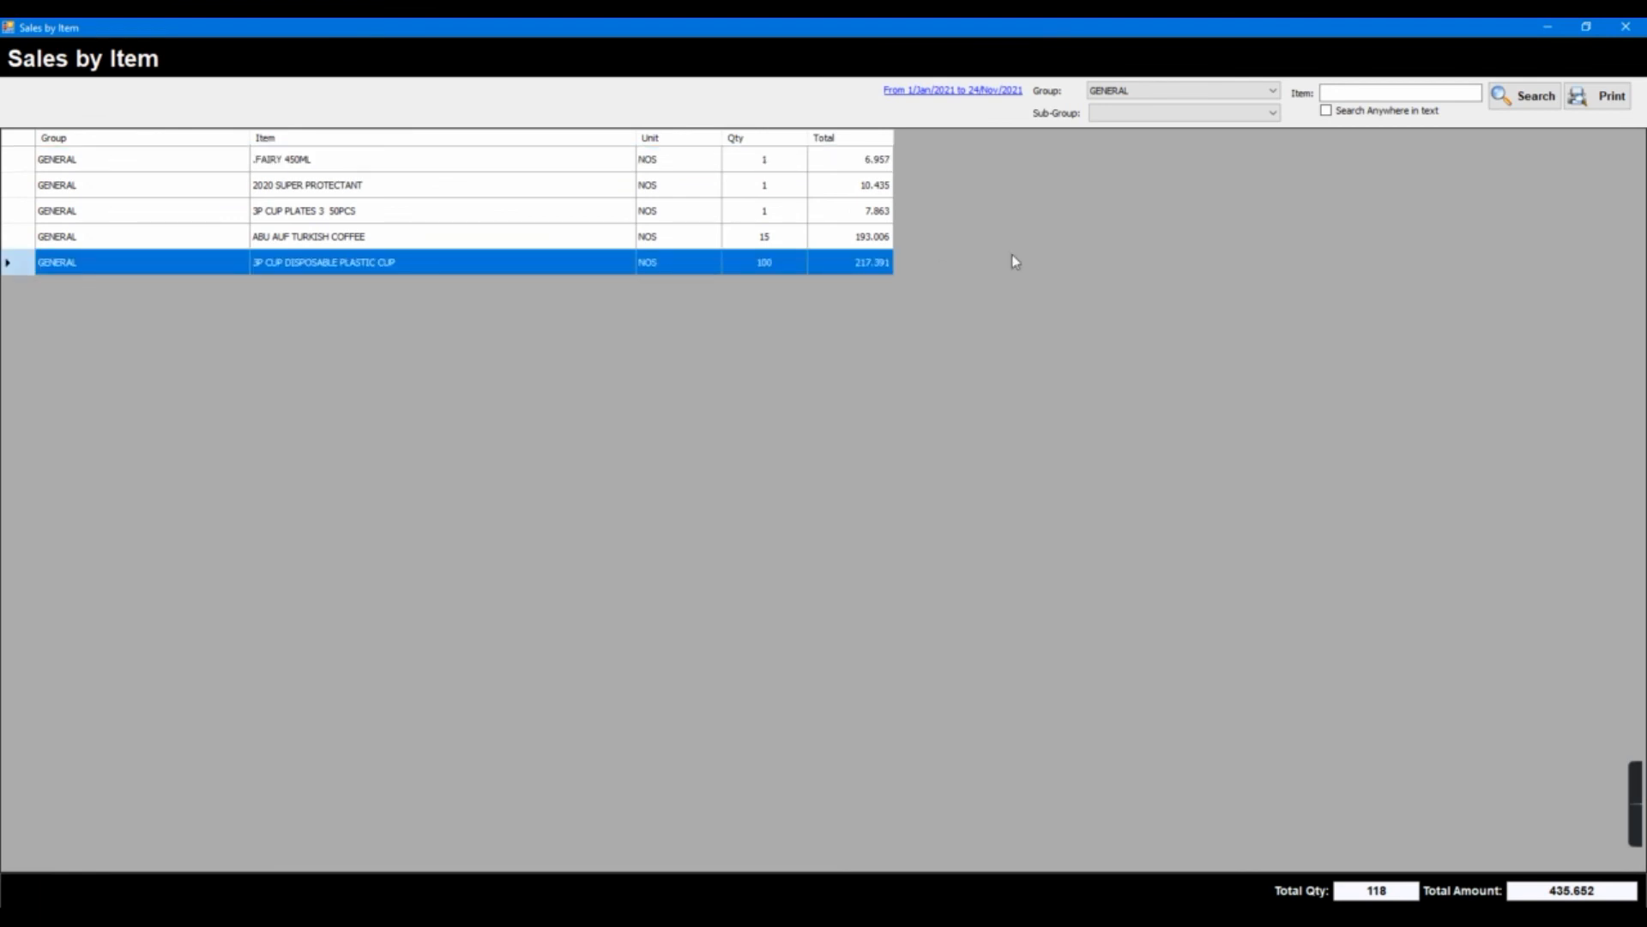
left_click(1639, 27)
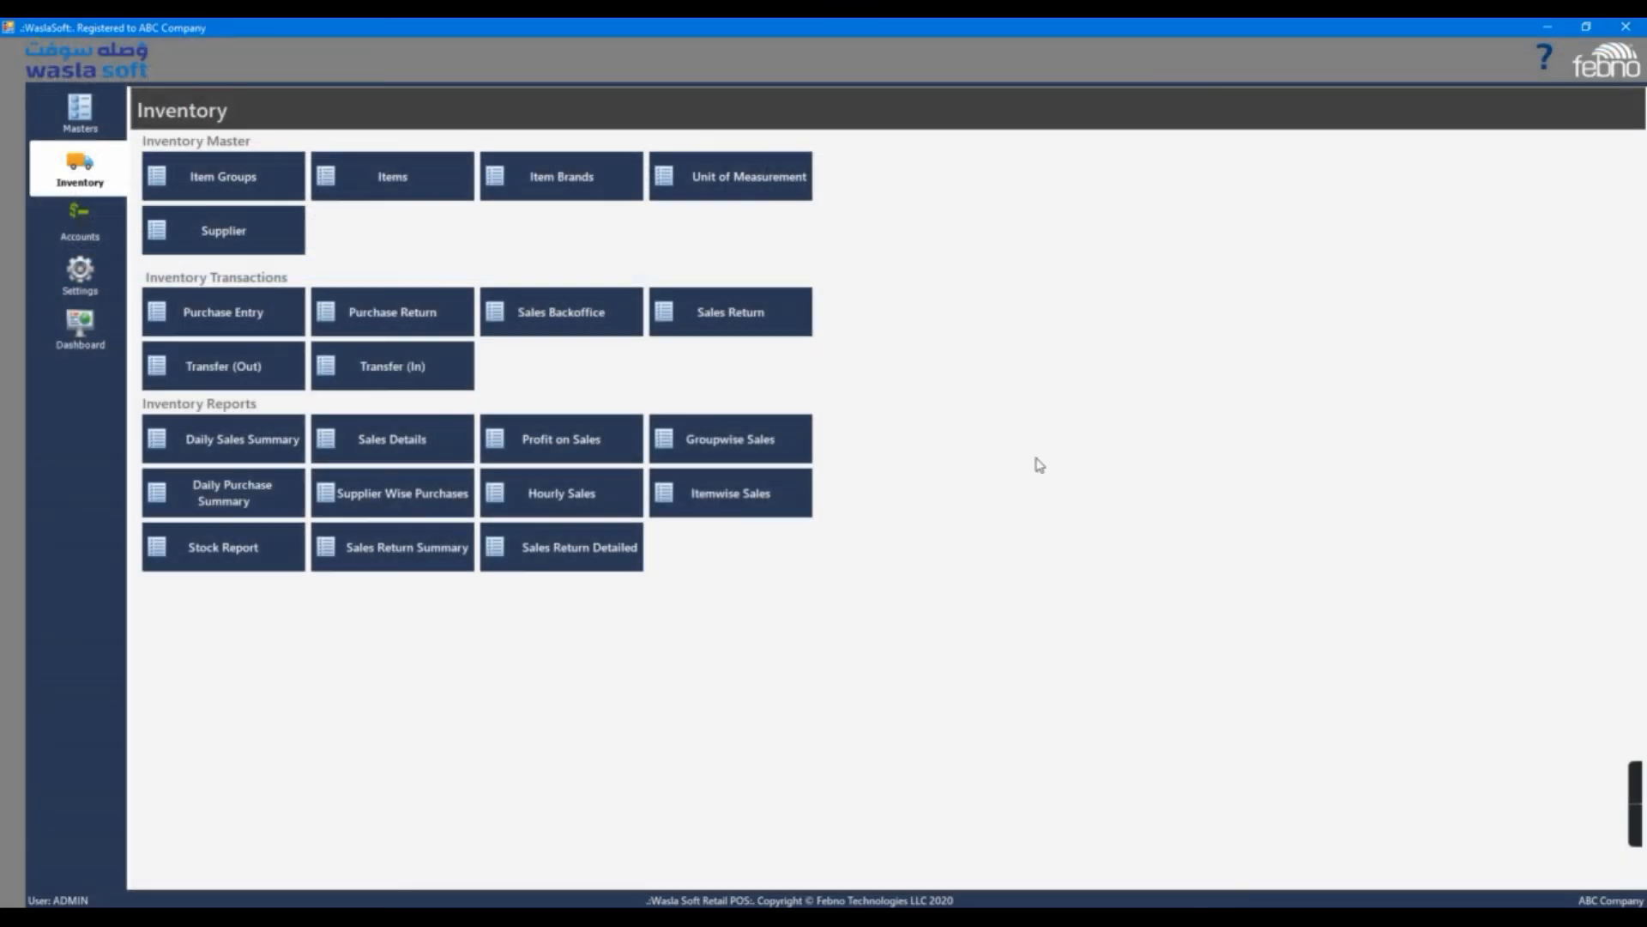
Open the Stock Report and try the Custom Stock Check filter without entering a quantity.
left_click(248, 559)
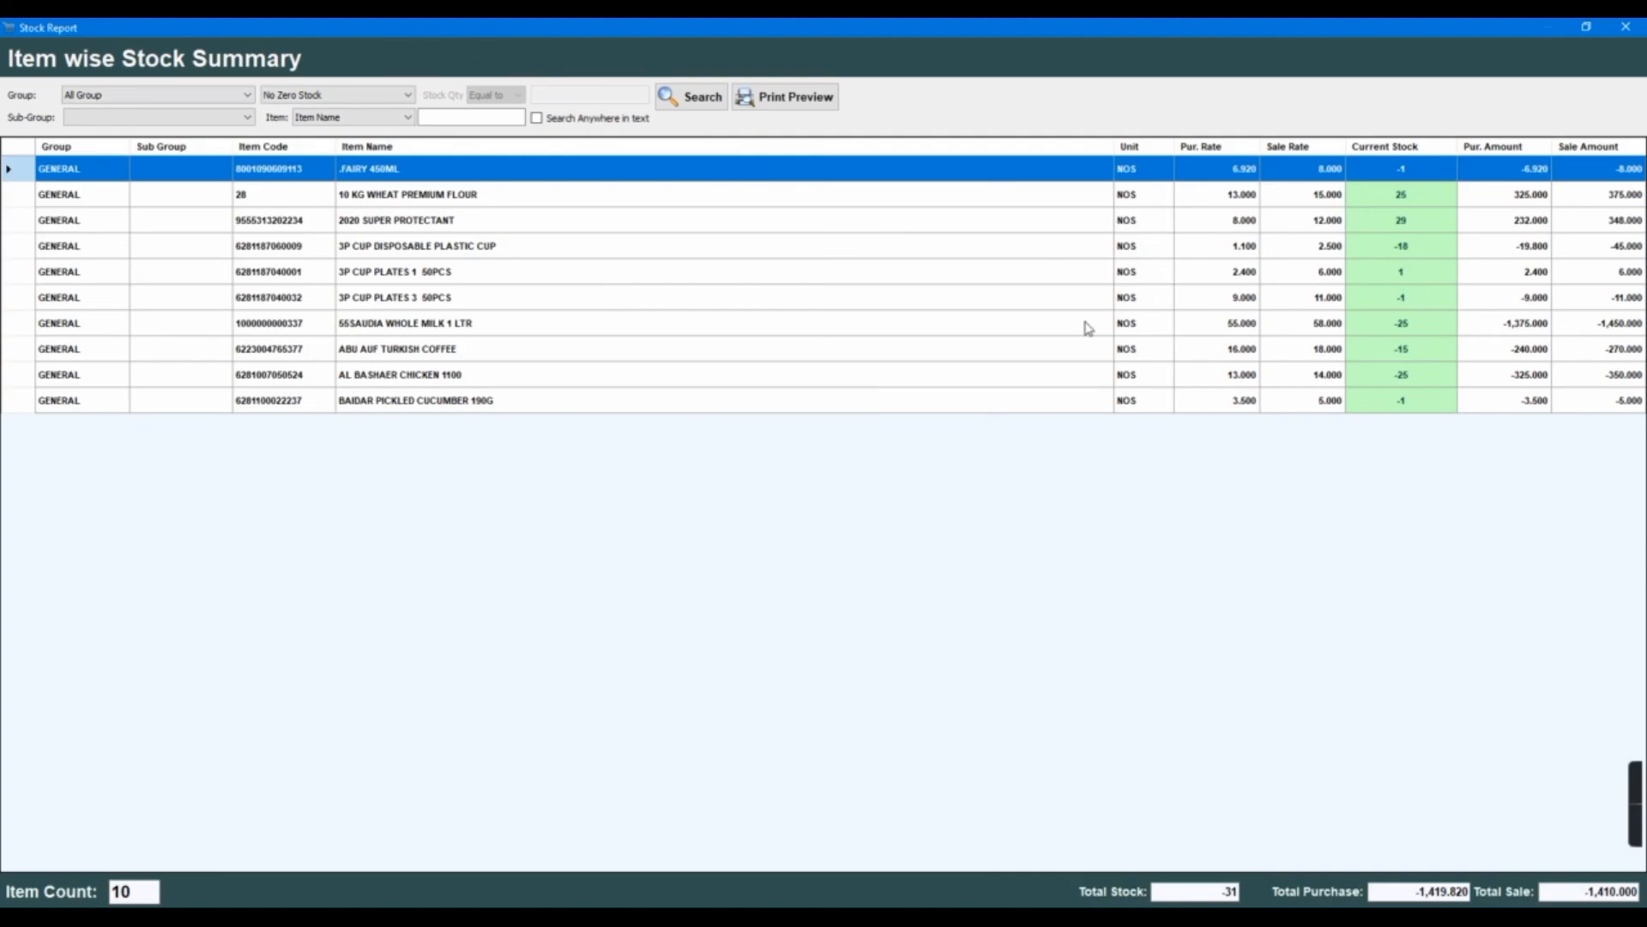
left_click(335, 97)
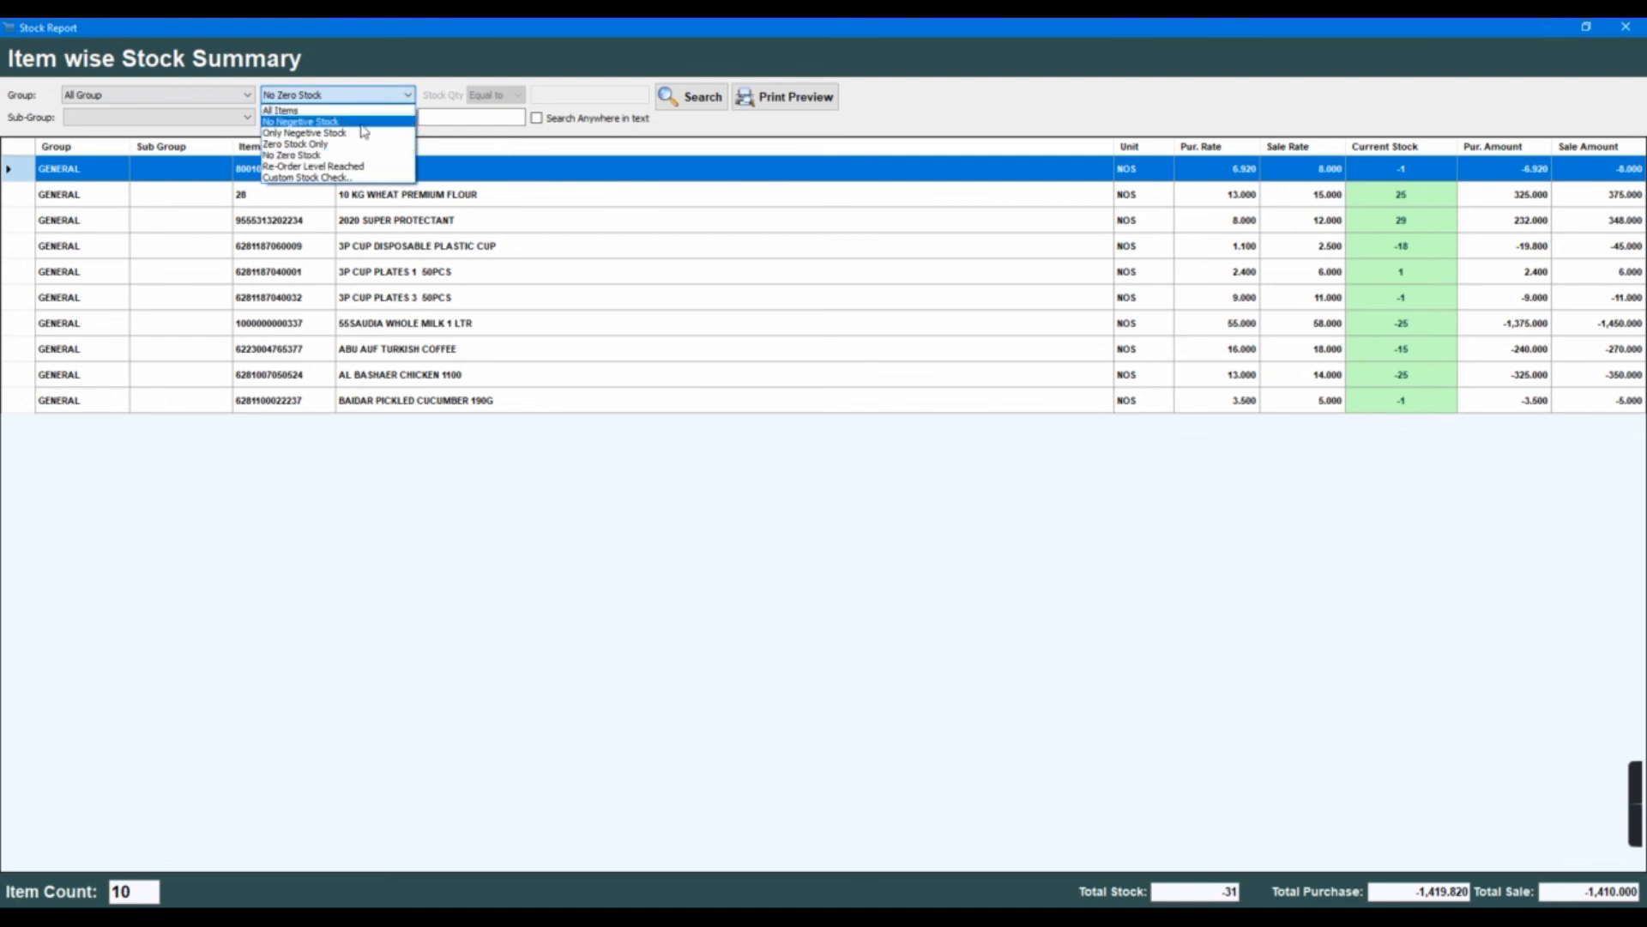
left_click(360, 178)
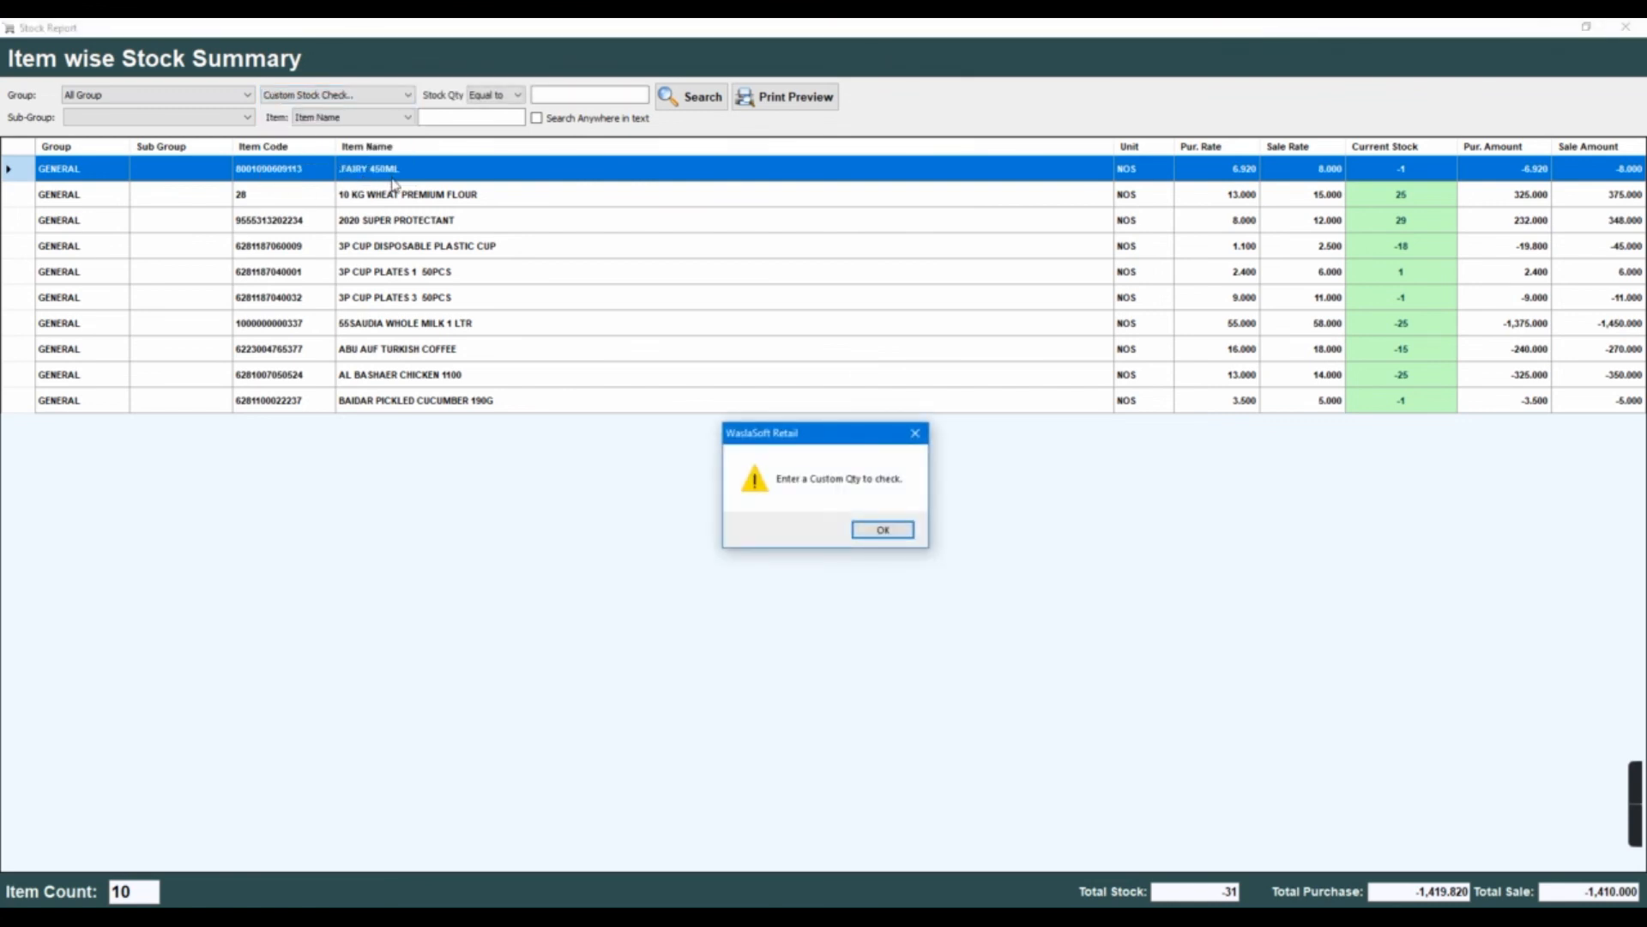
left_click(883, 529)
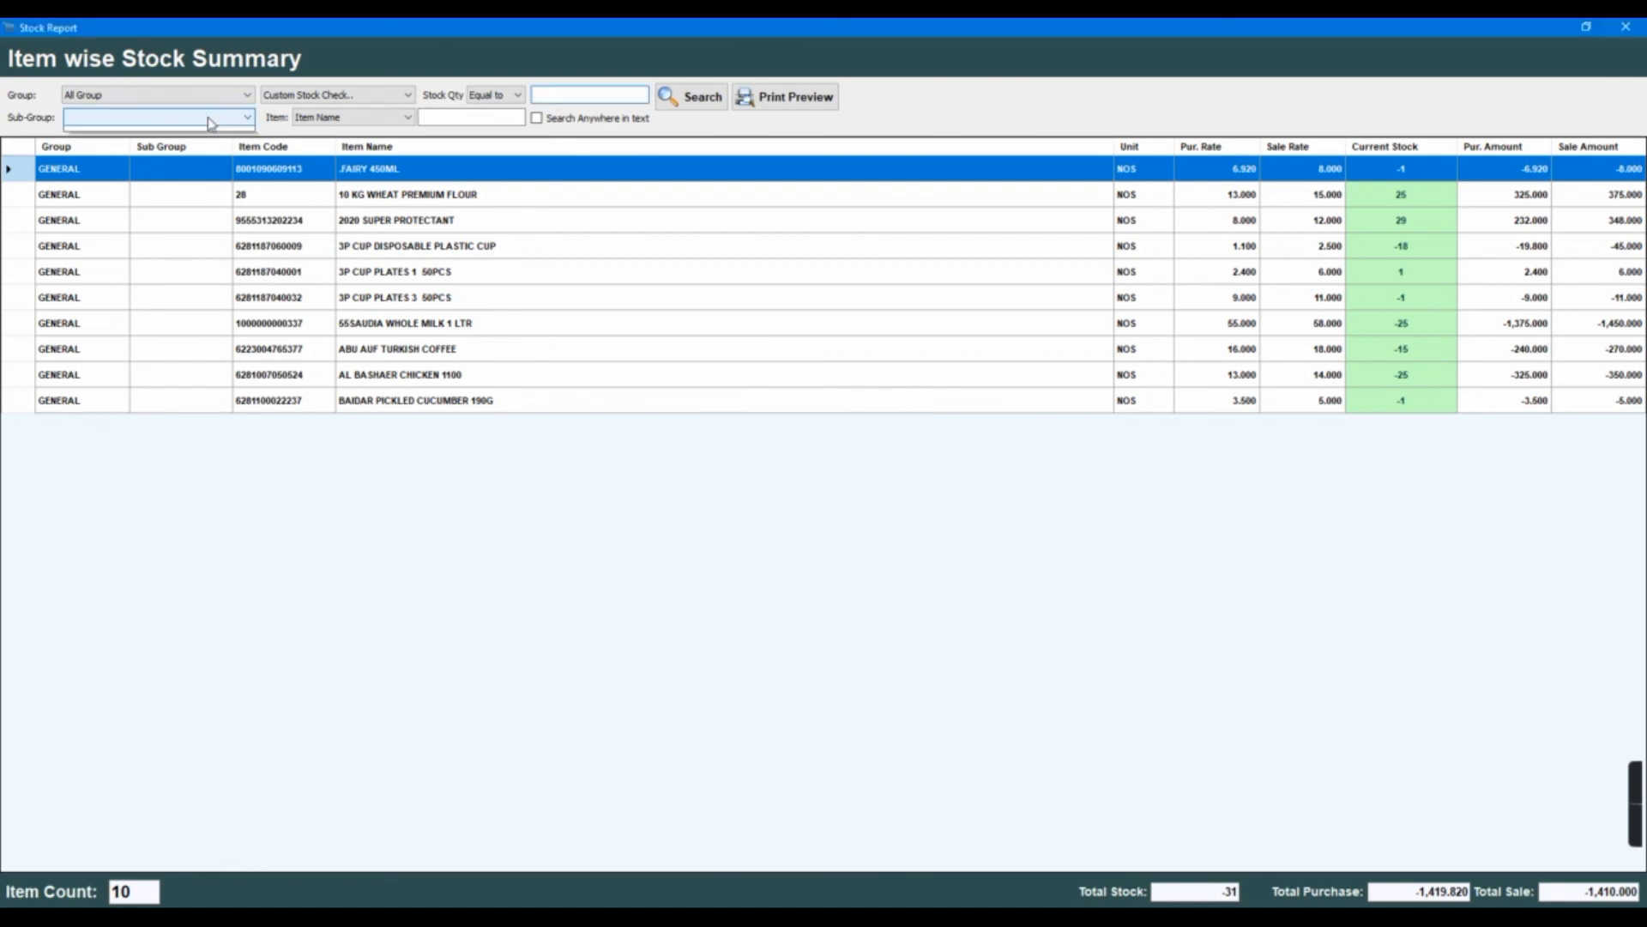
Review the stock report's sub-group, stock and item filters, keep Item Name as the item criterion, and close the report.
left_click(293, 97)
left_click(293, 97)
left_click(323, 120)
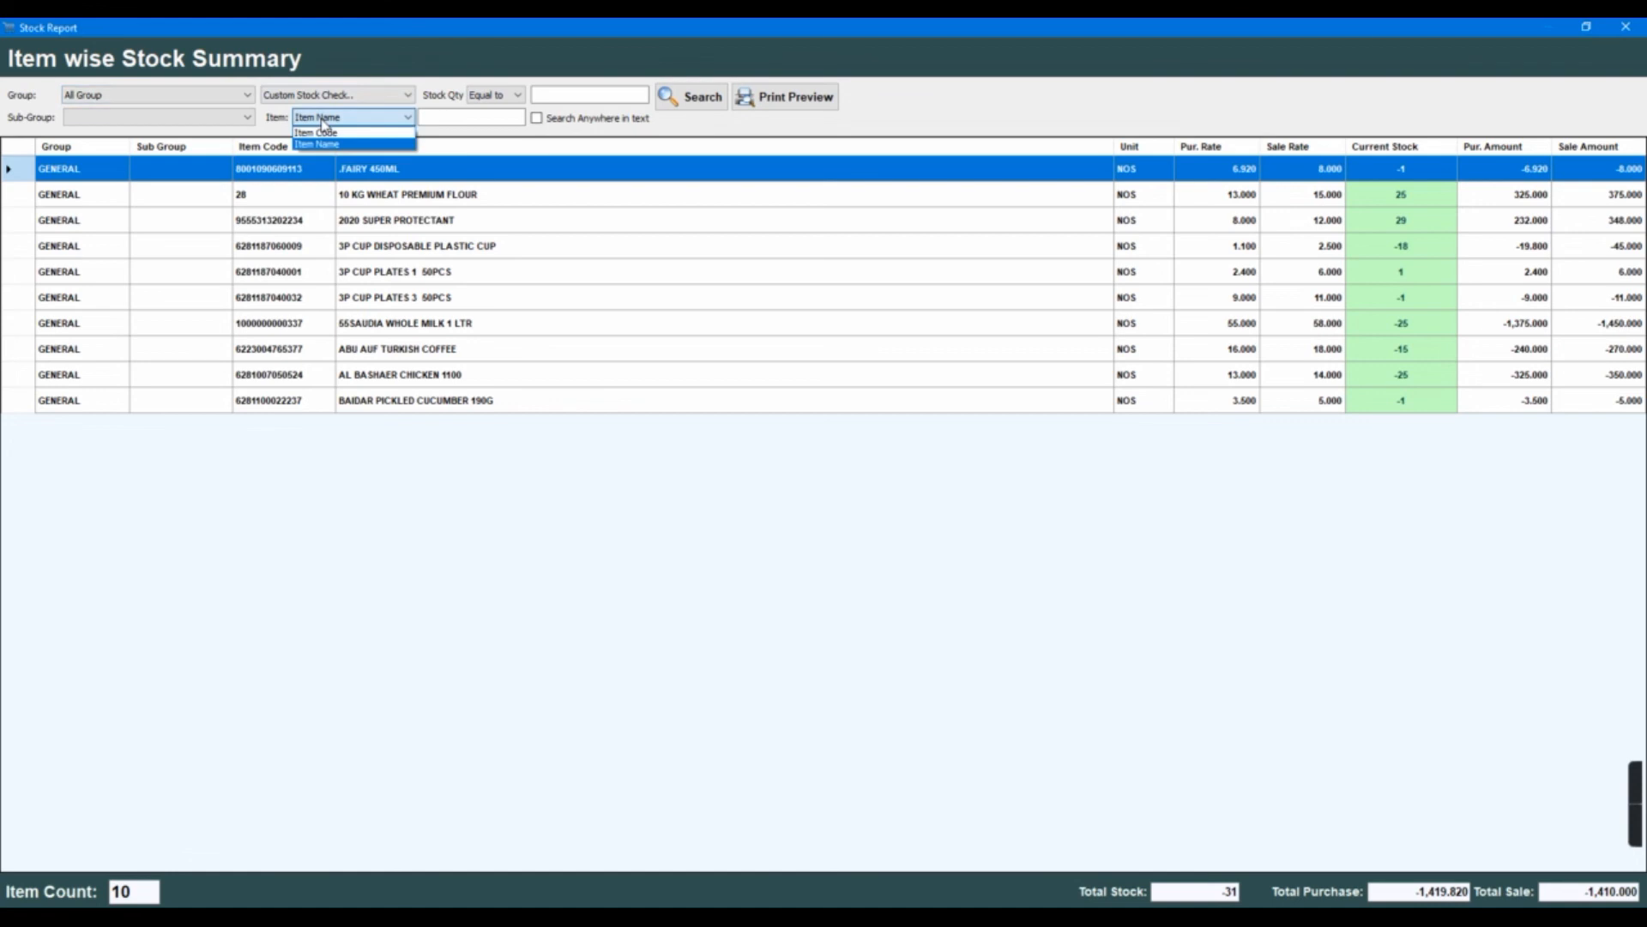
left_click(325, 143)
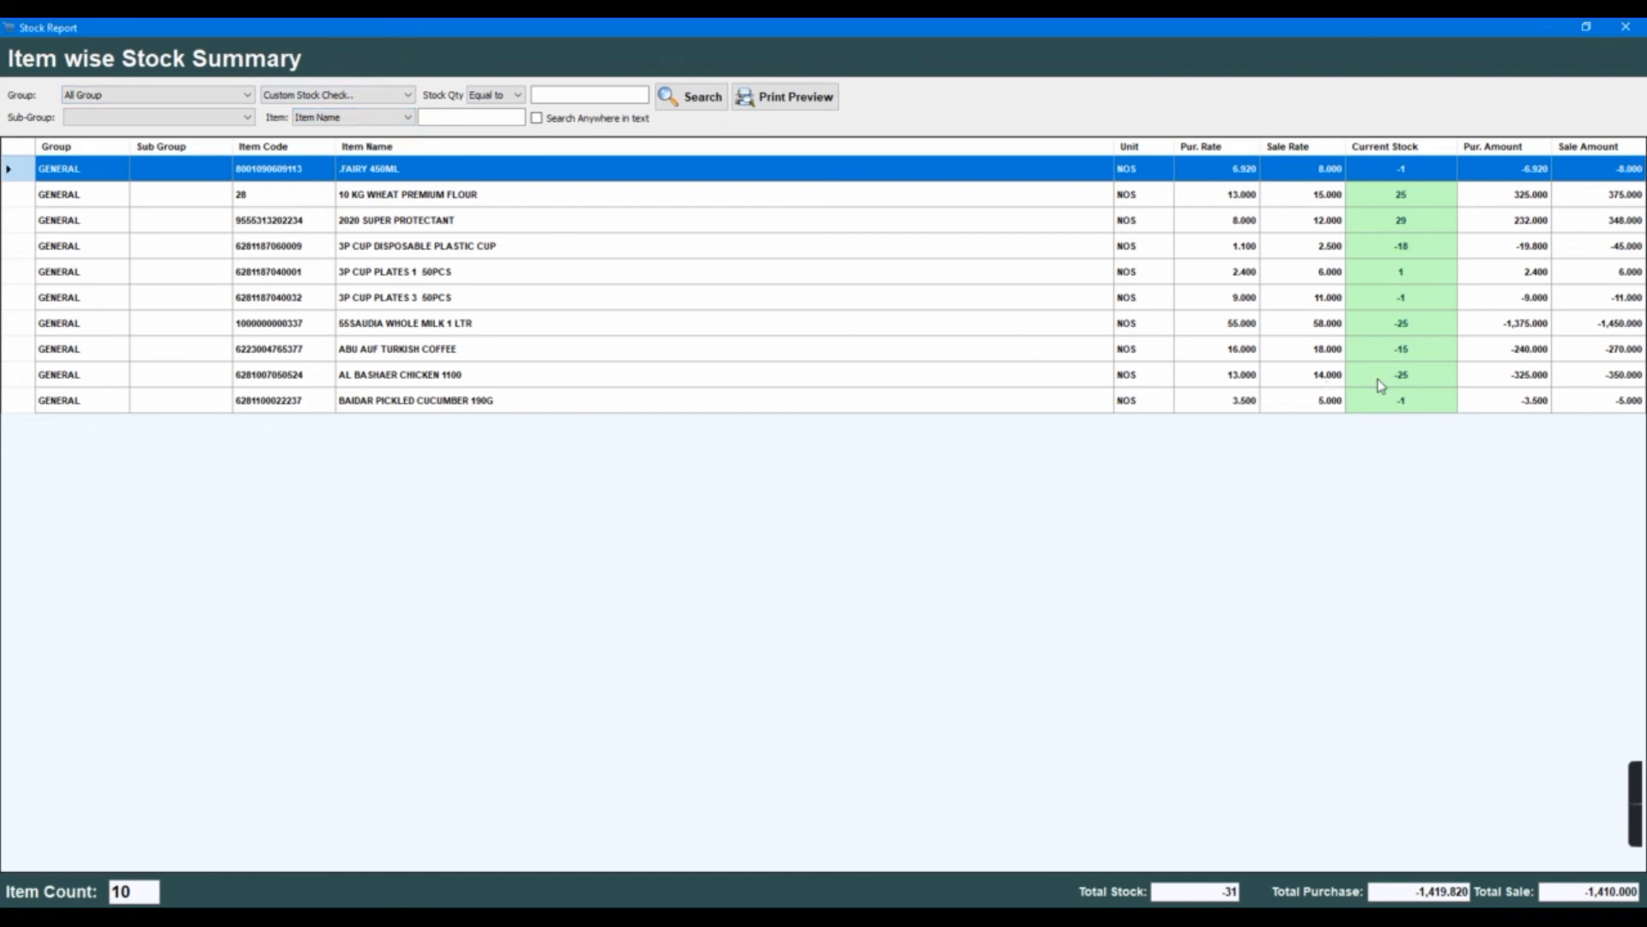
left_click(1626, 27)
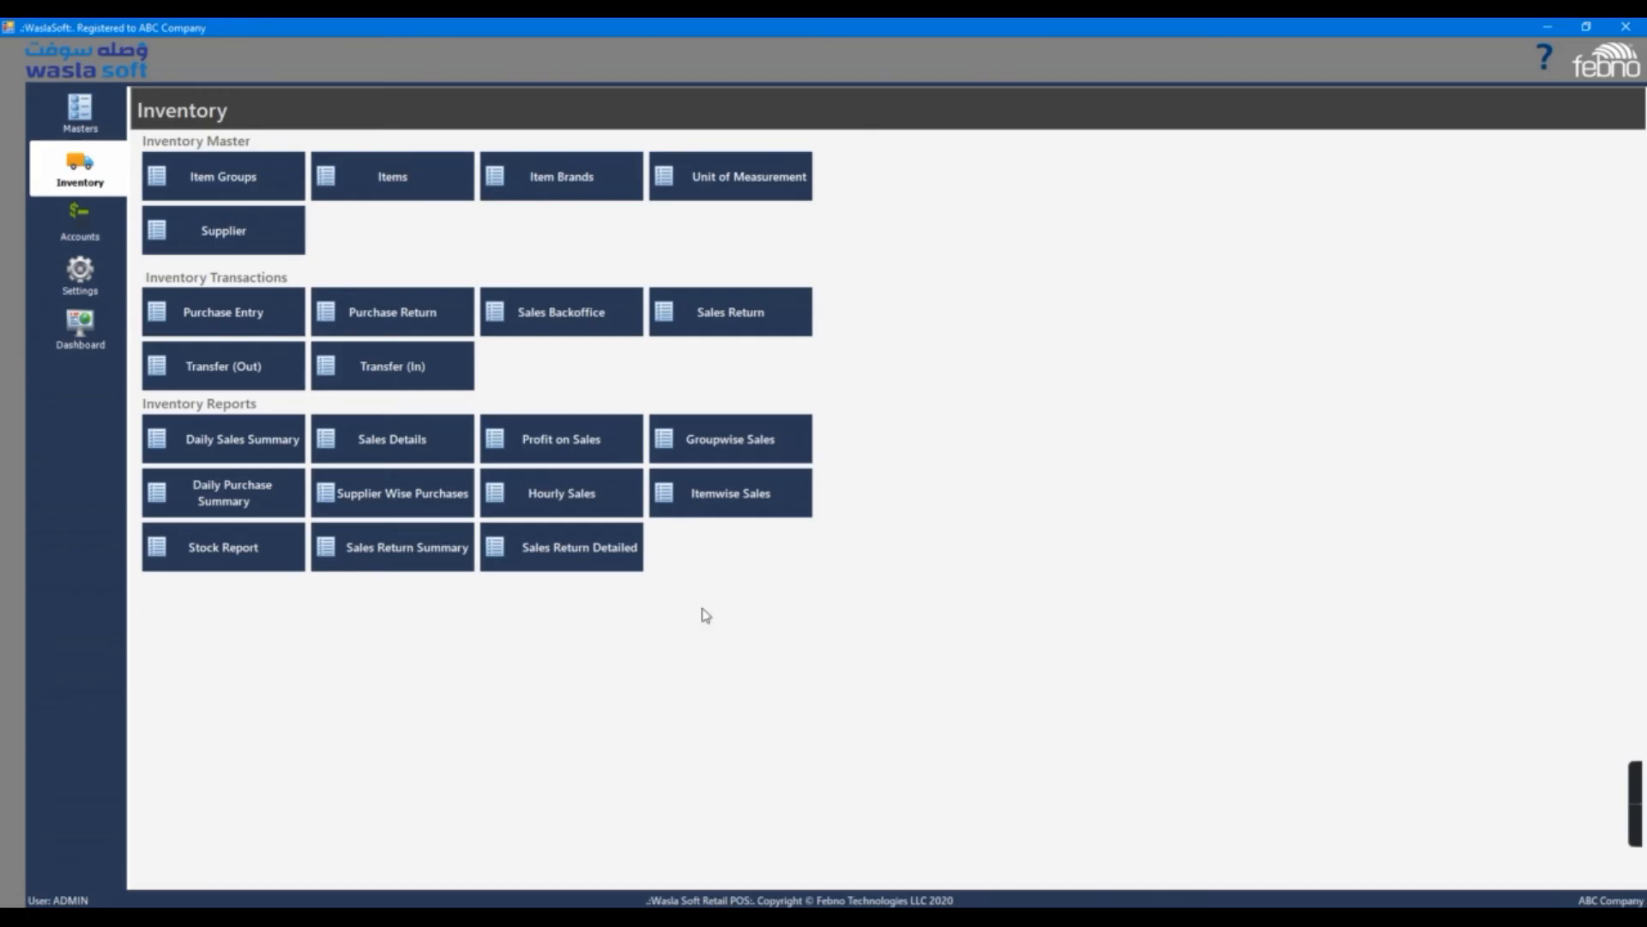
Open the Sales Return Summary report in full size and search the returns for 24/11/2021.
left_click(409, 566)
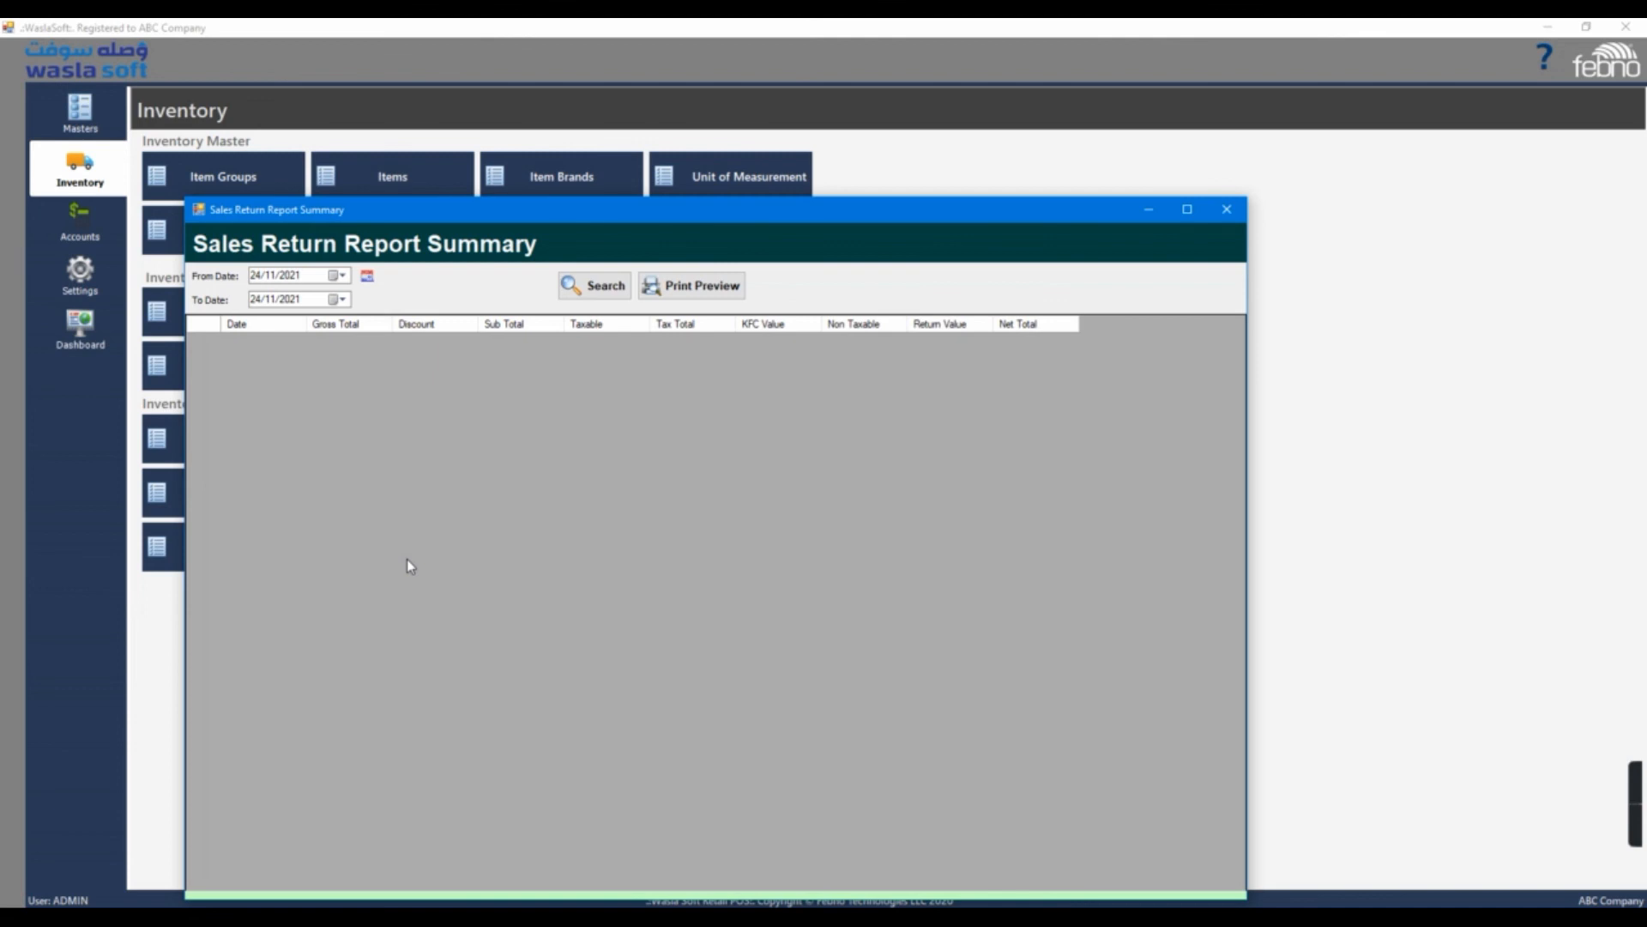
double_click(504, 210)
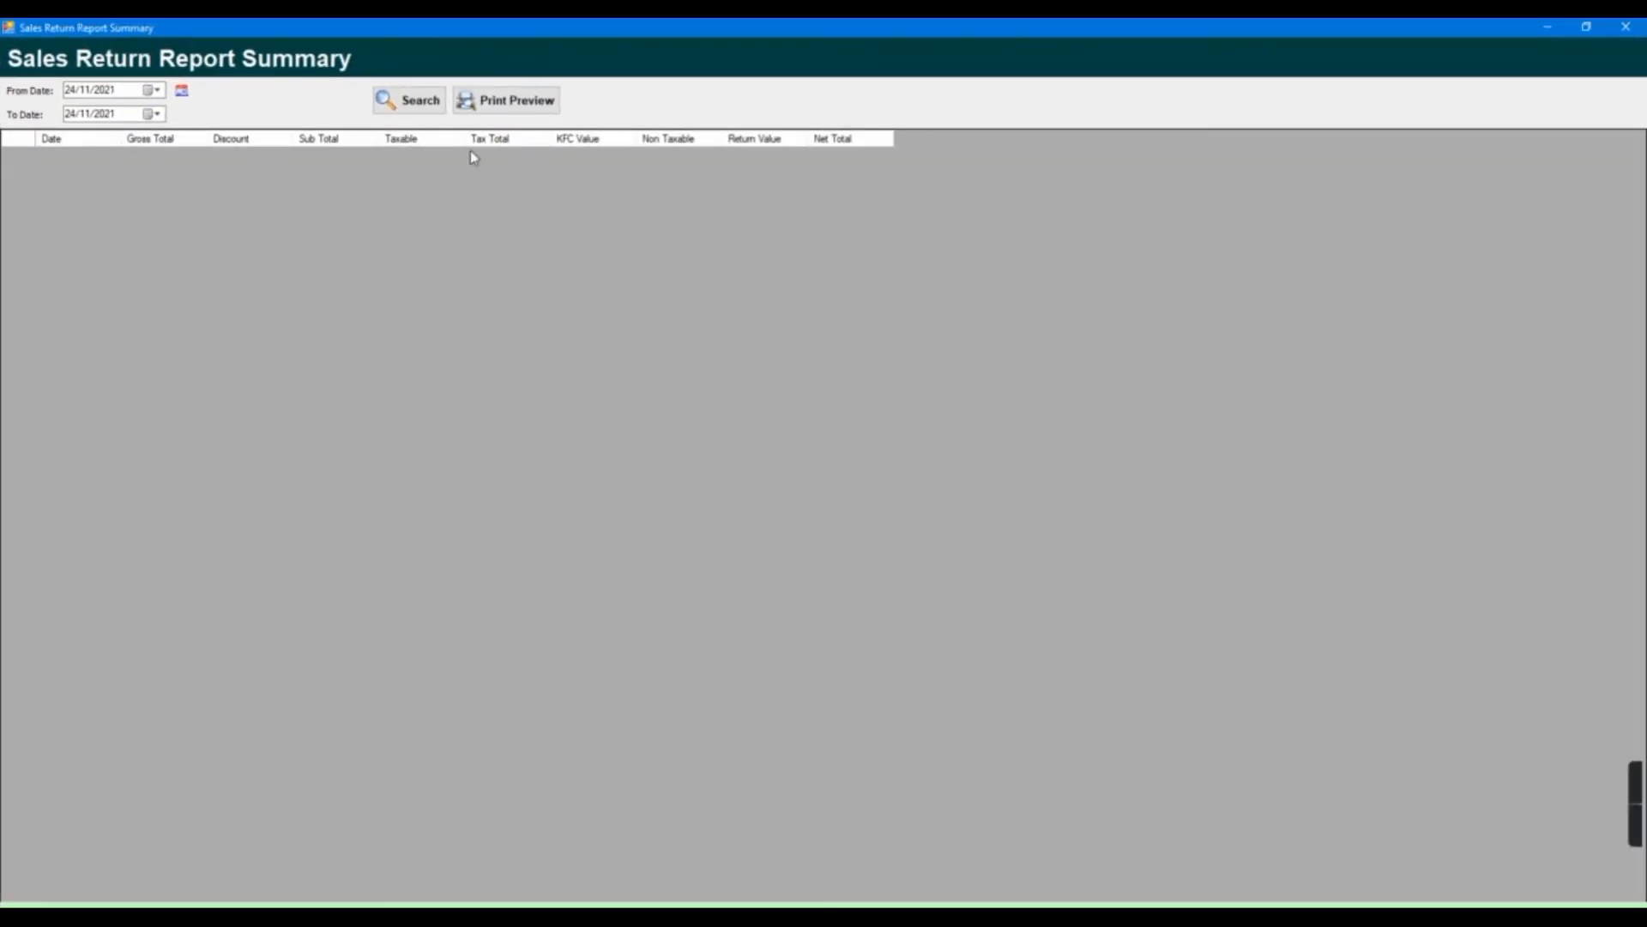
left_click(412, 104)
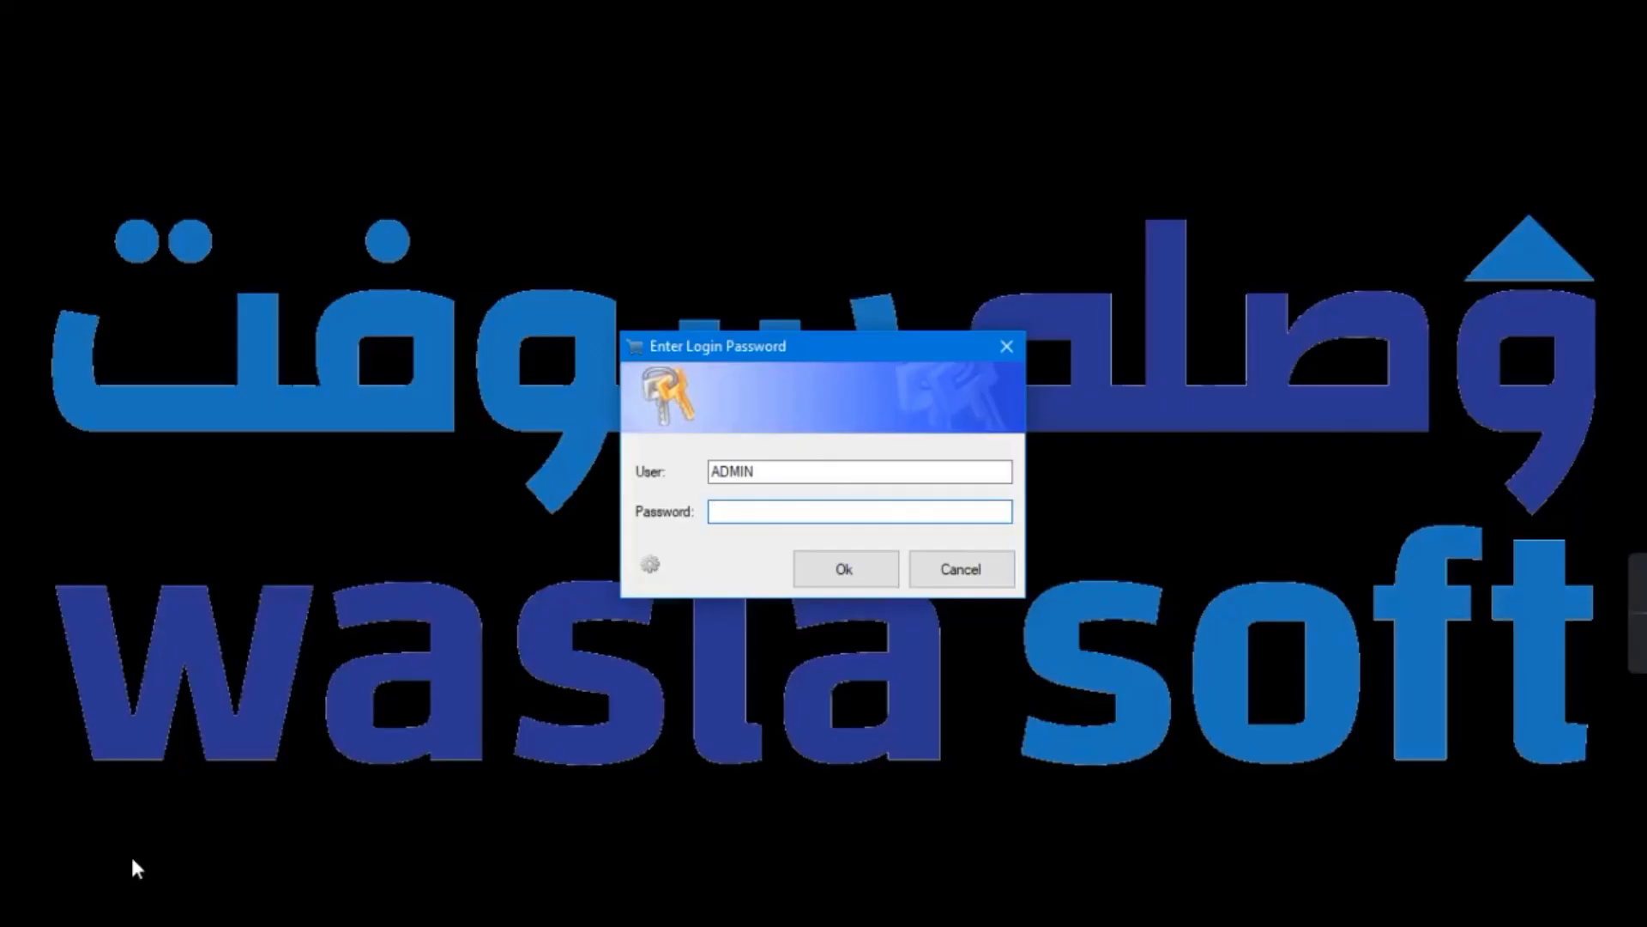
Log in to the POS, open the back office, and load the full item list.
key("Return")
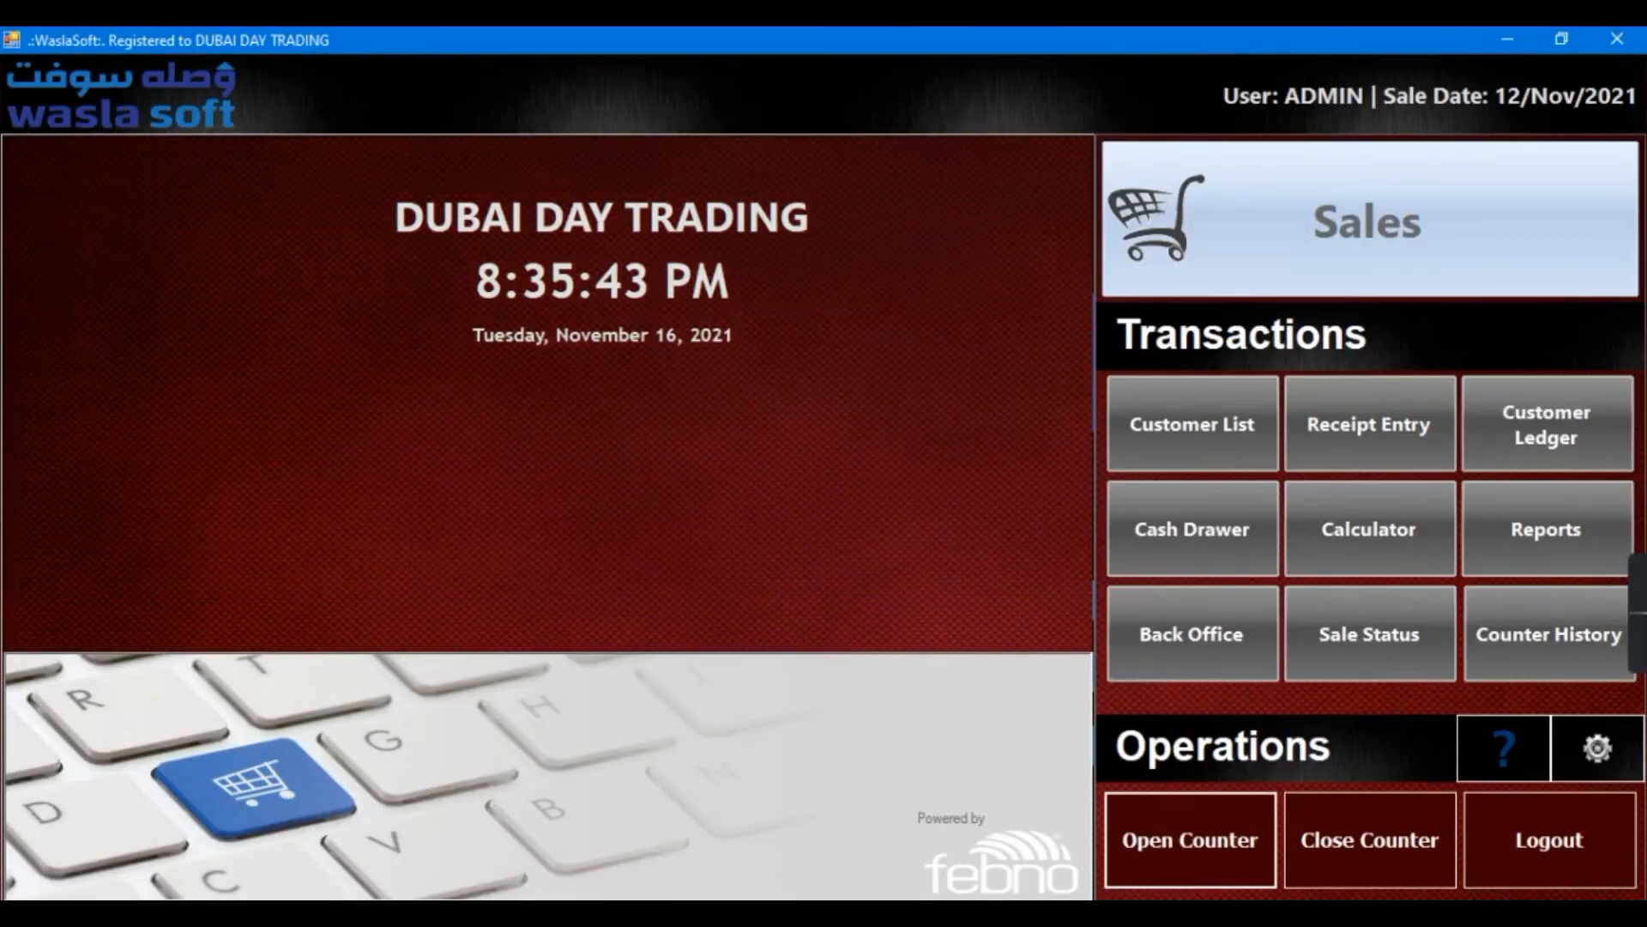
left_click(1212, 672)
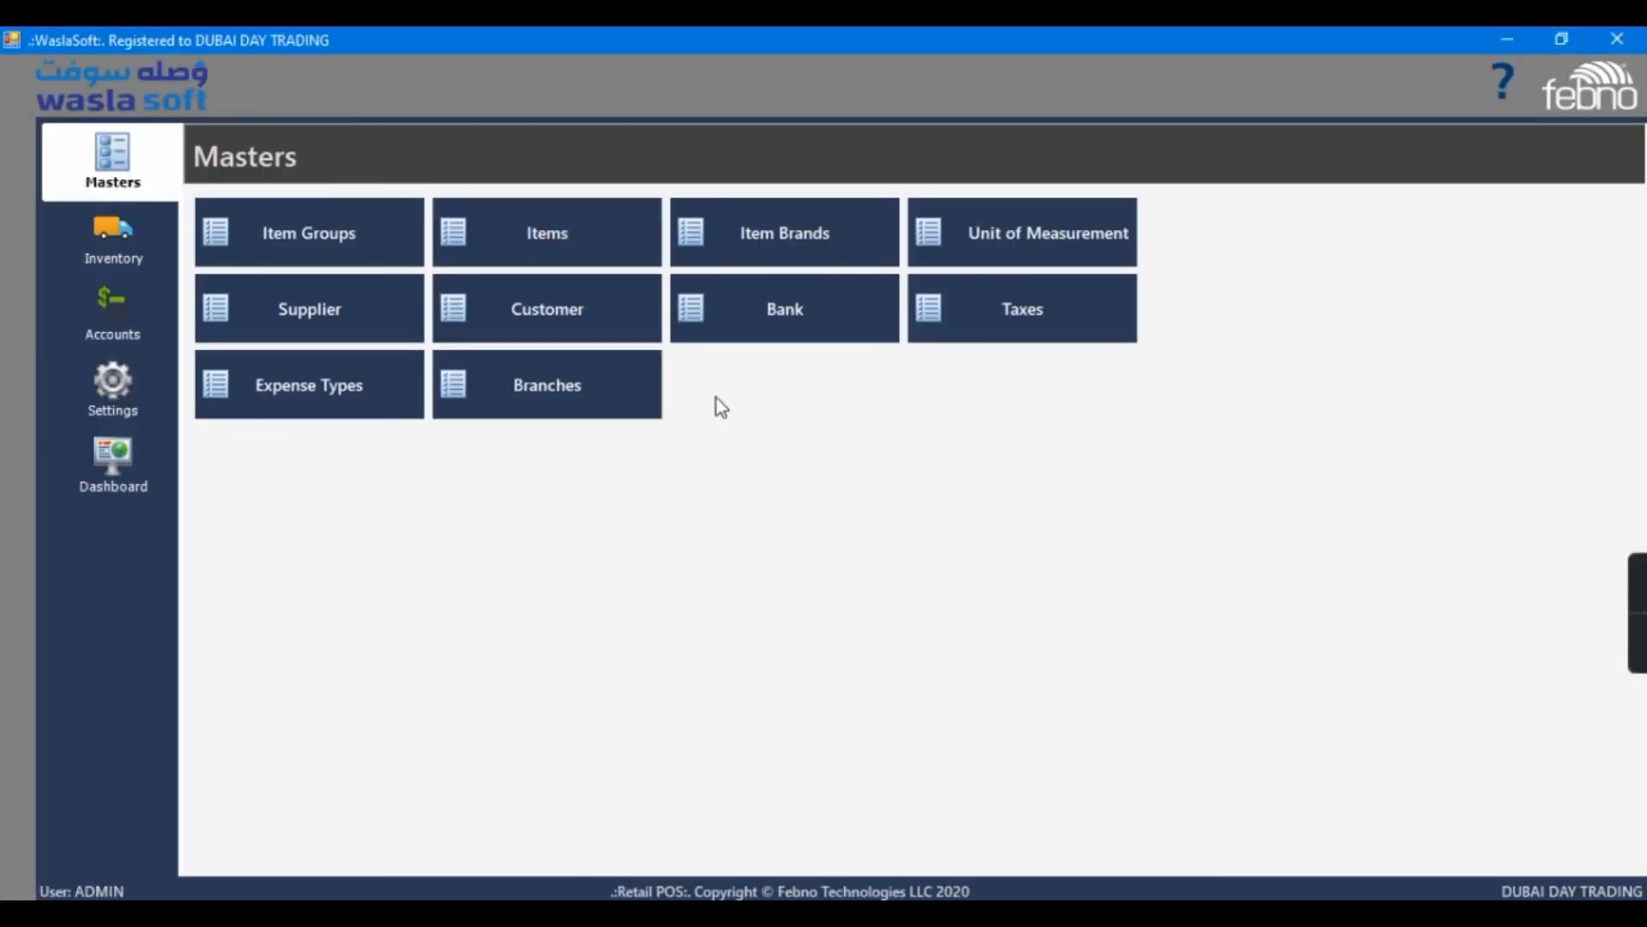
left_click(595, 239)
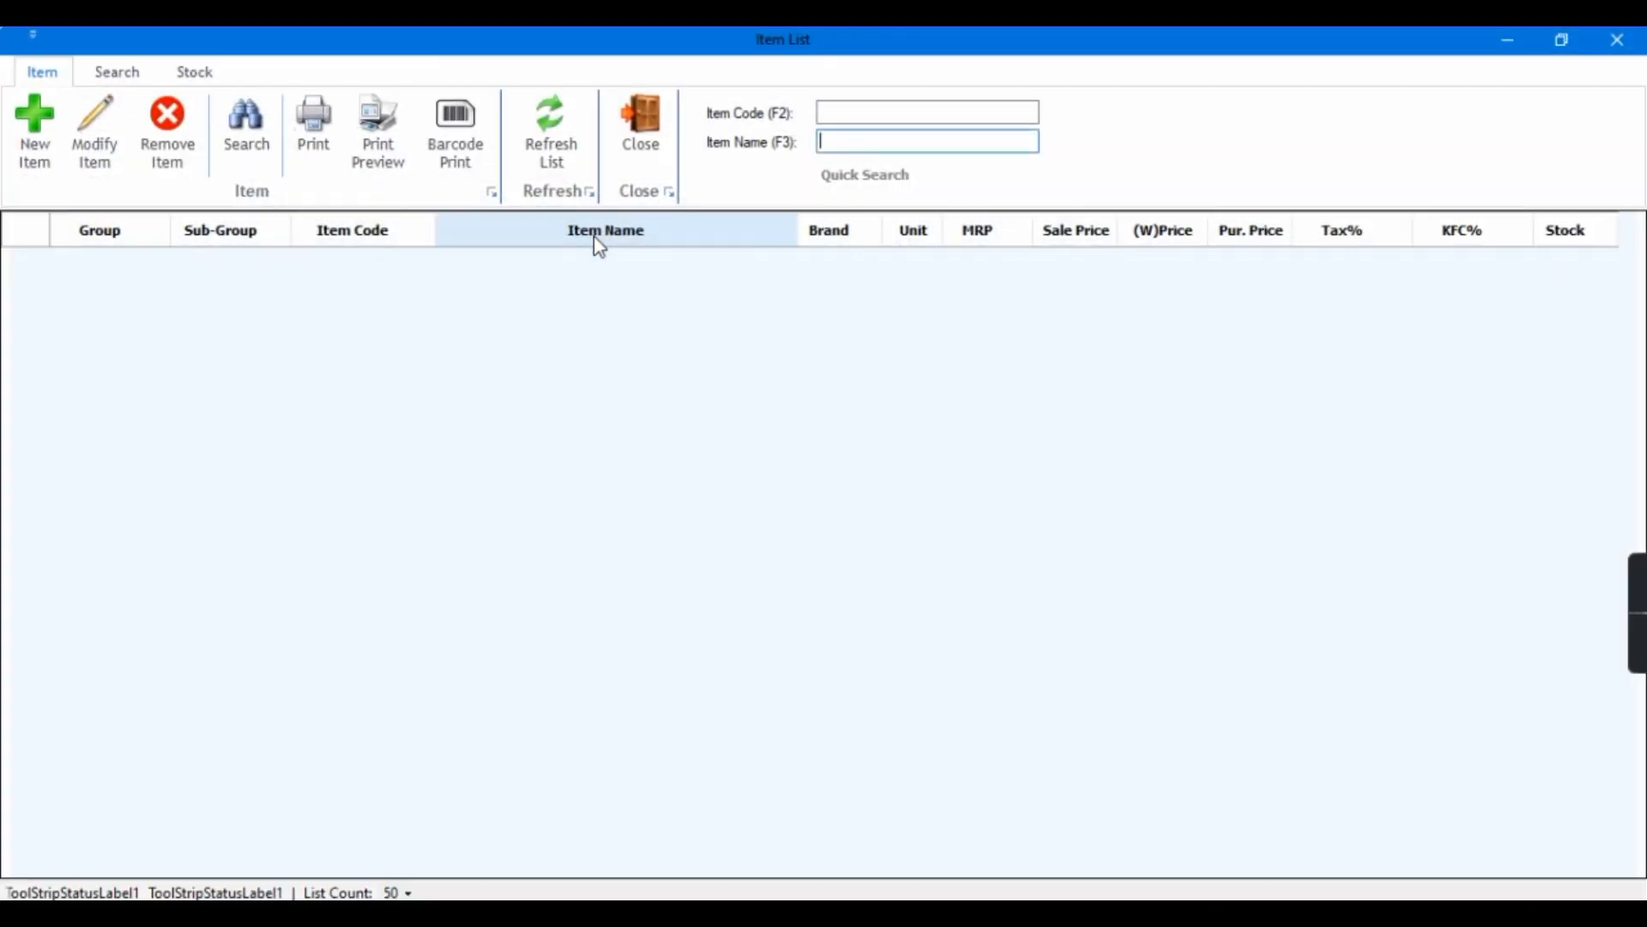
left_click(549, 138)
Add the item 4M SCURRER to the barcode print list with a quantity of 1.
left_click(538, 410)
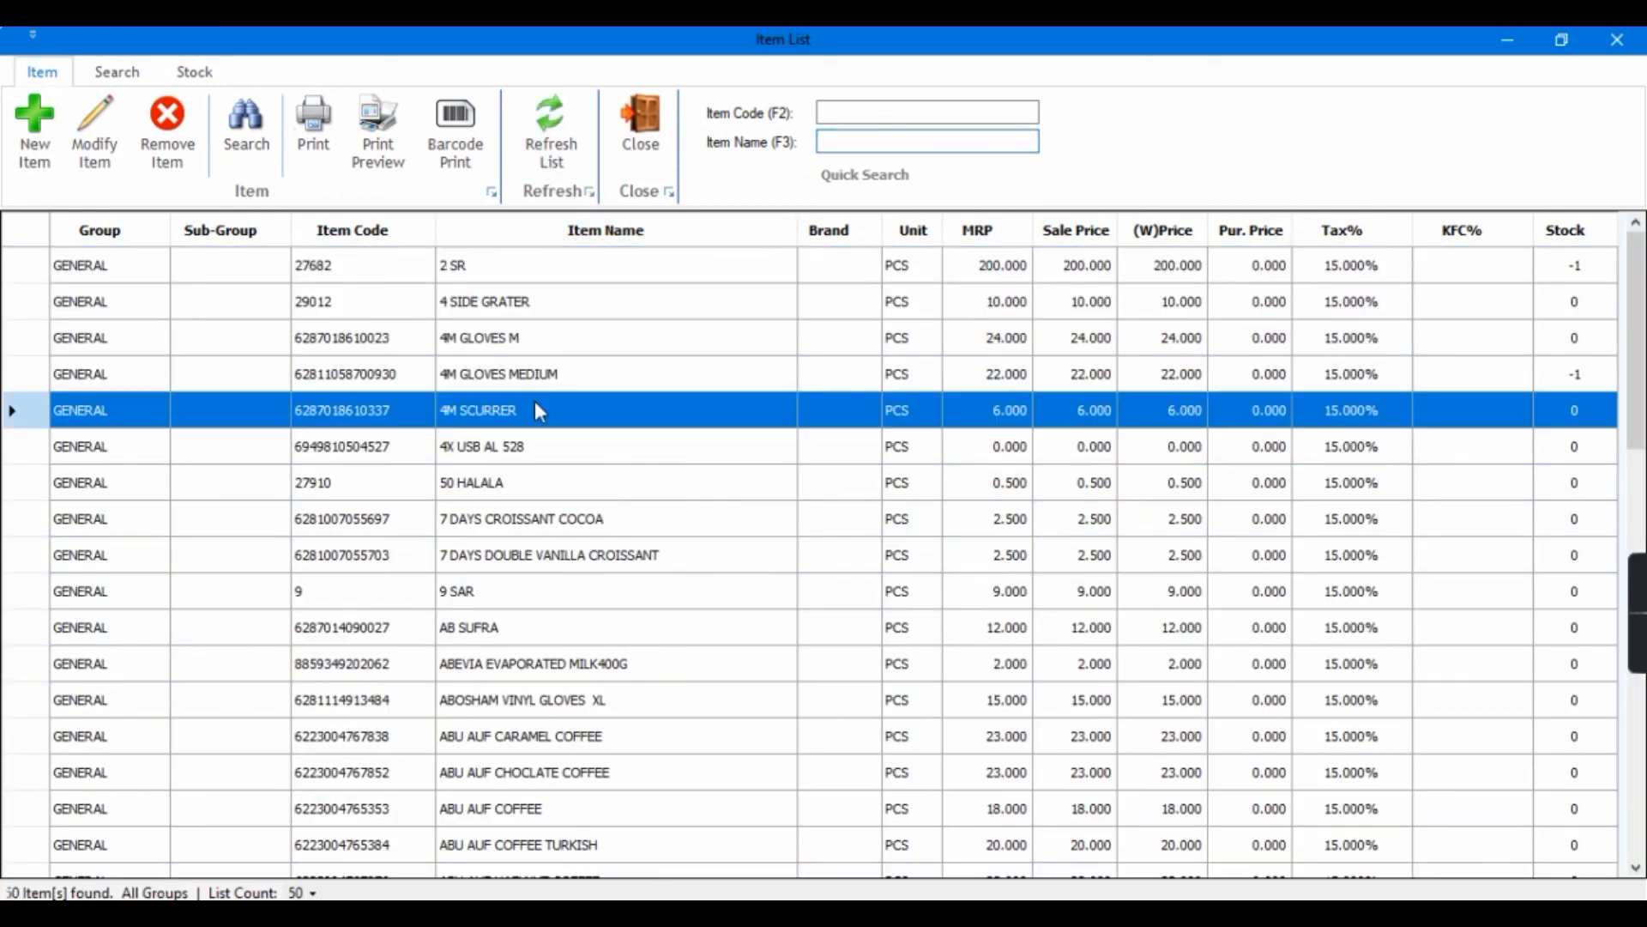
left_click(460, 163)
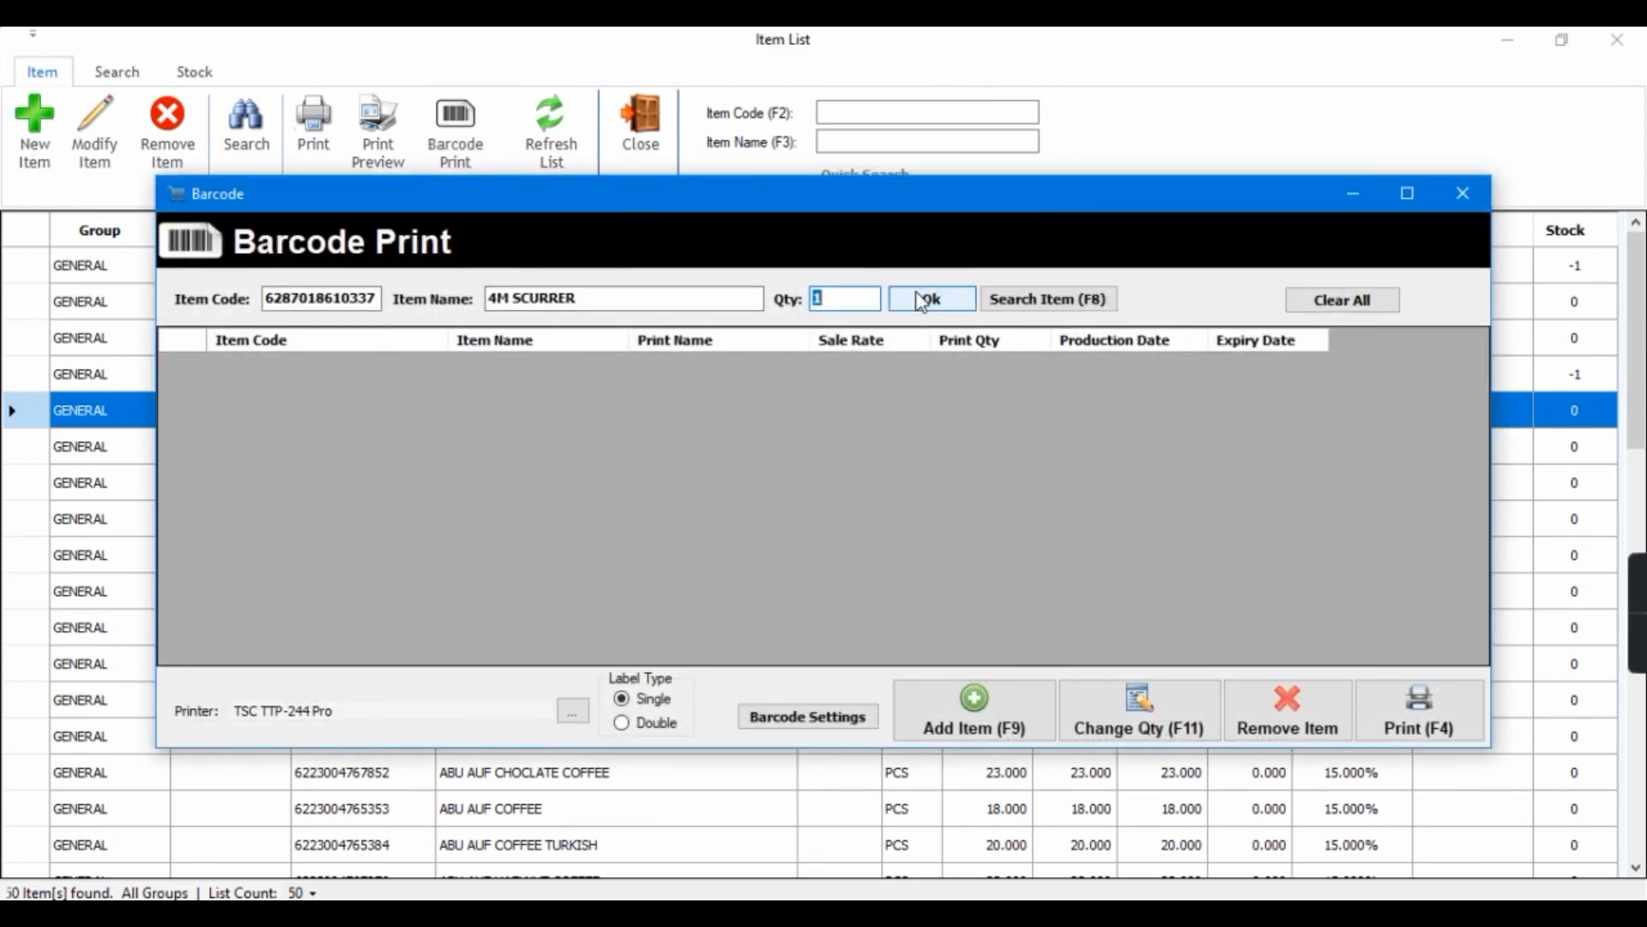
left_click(921, 302)
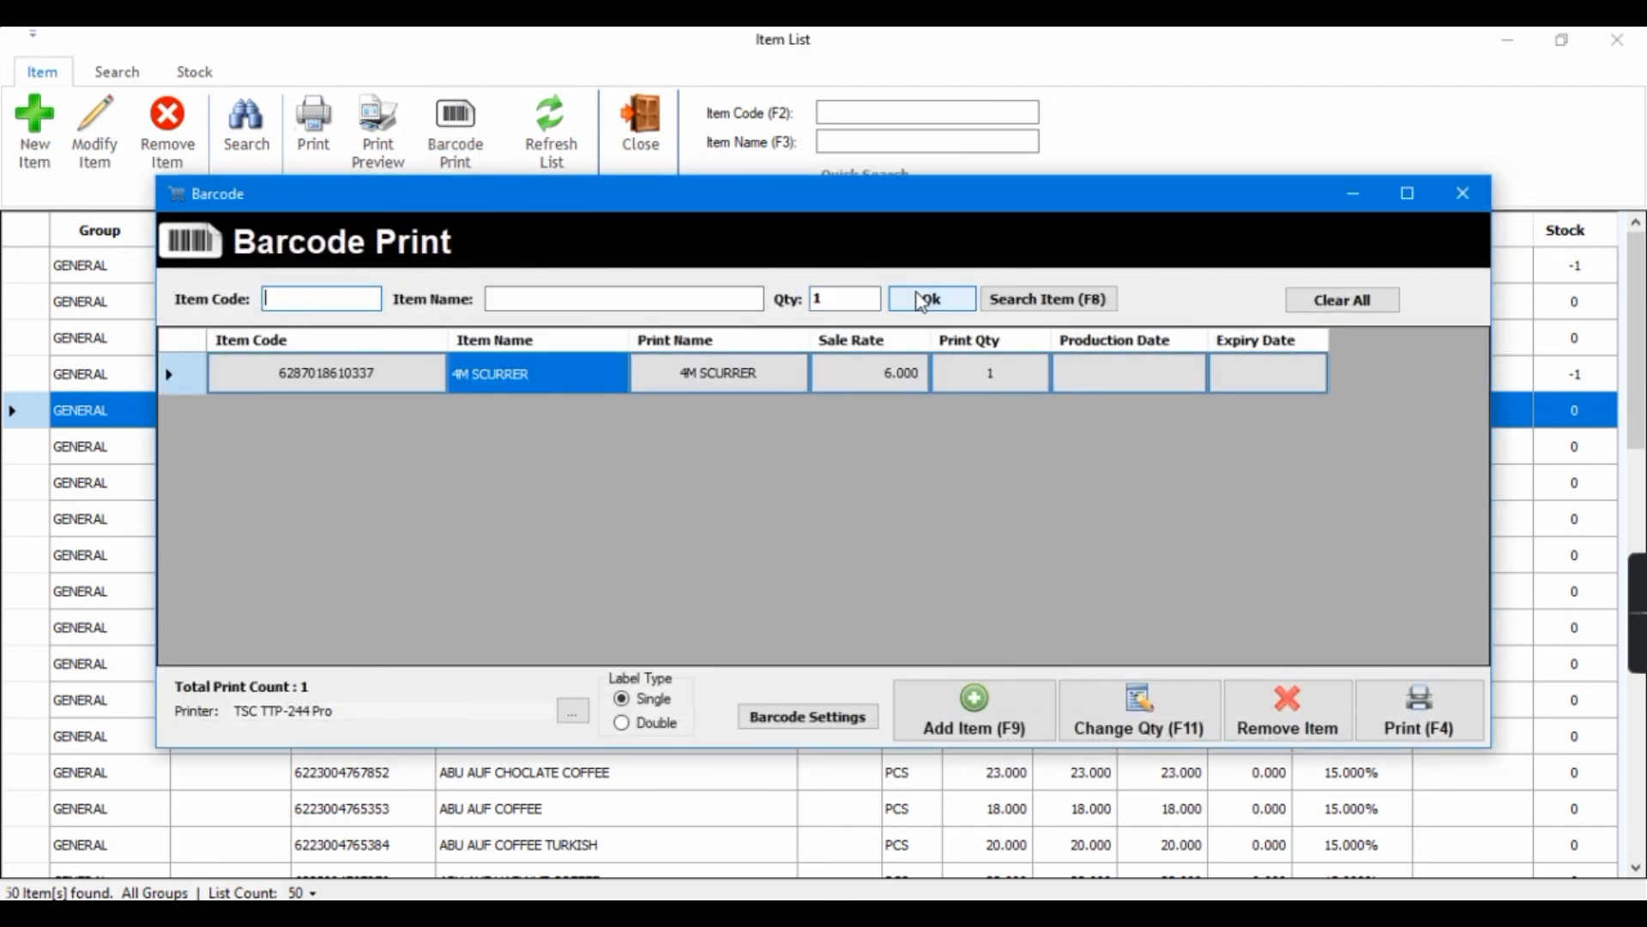
Set the 4M SCURRER label's production date to 01/05/2021 and its expiry date to 01/05/2022.
left_click(1132, 378)
type("01/05/")
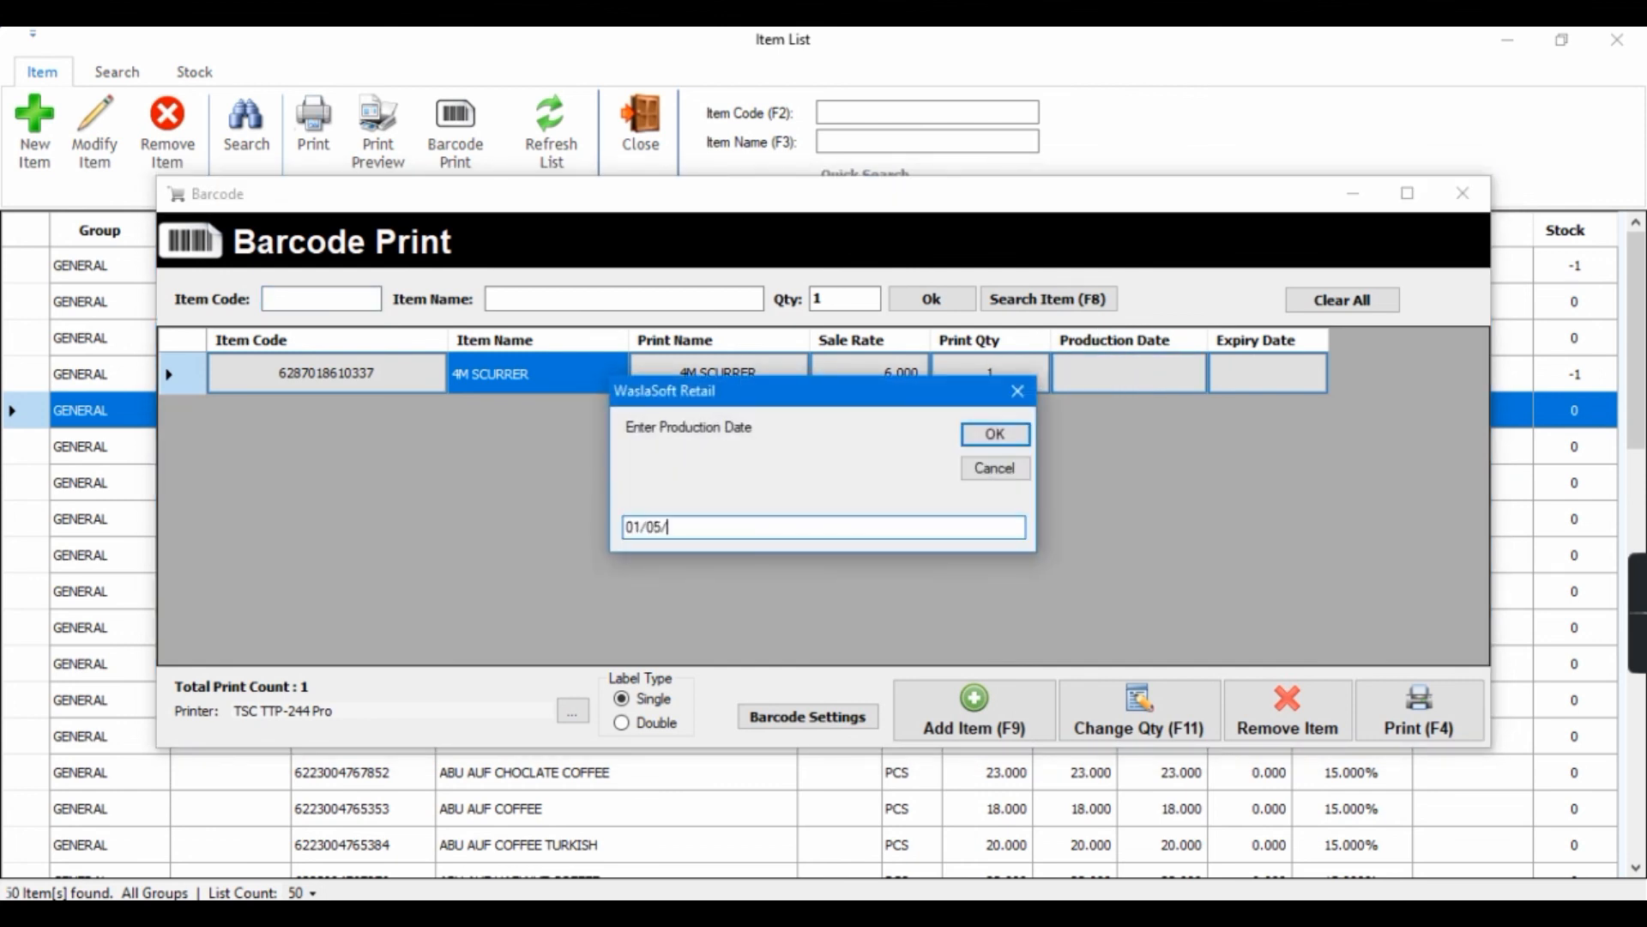
type("2021")
key("Return")
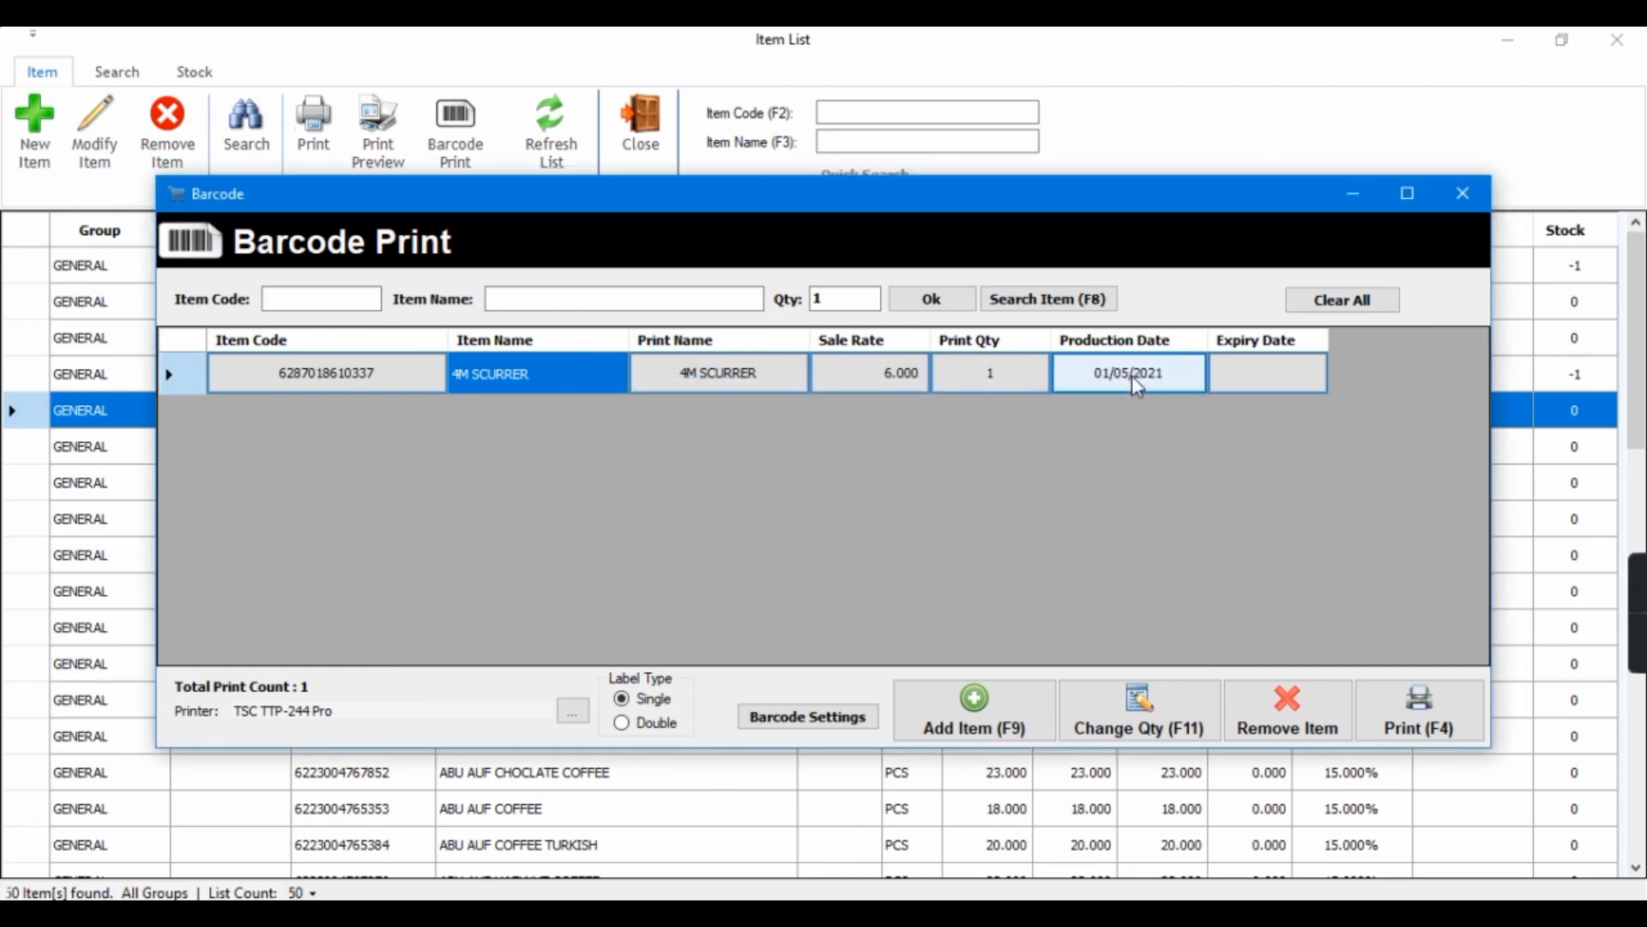
left_click(1261, 386)
left_click(1263, 378)
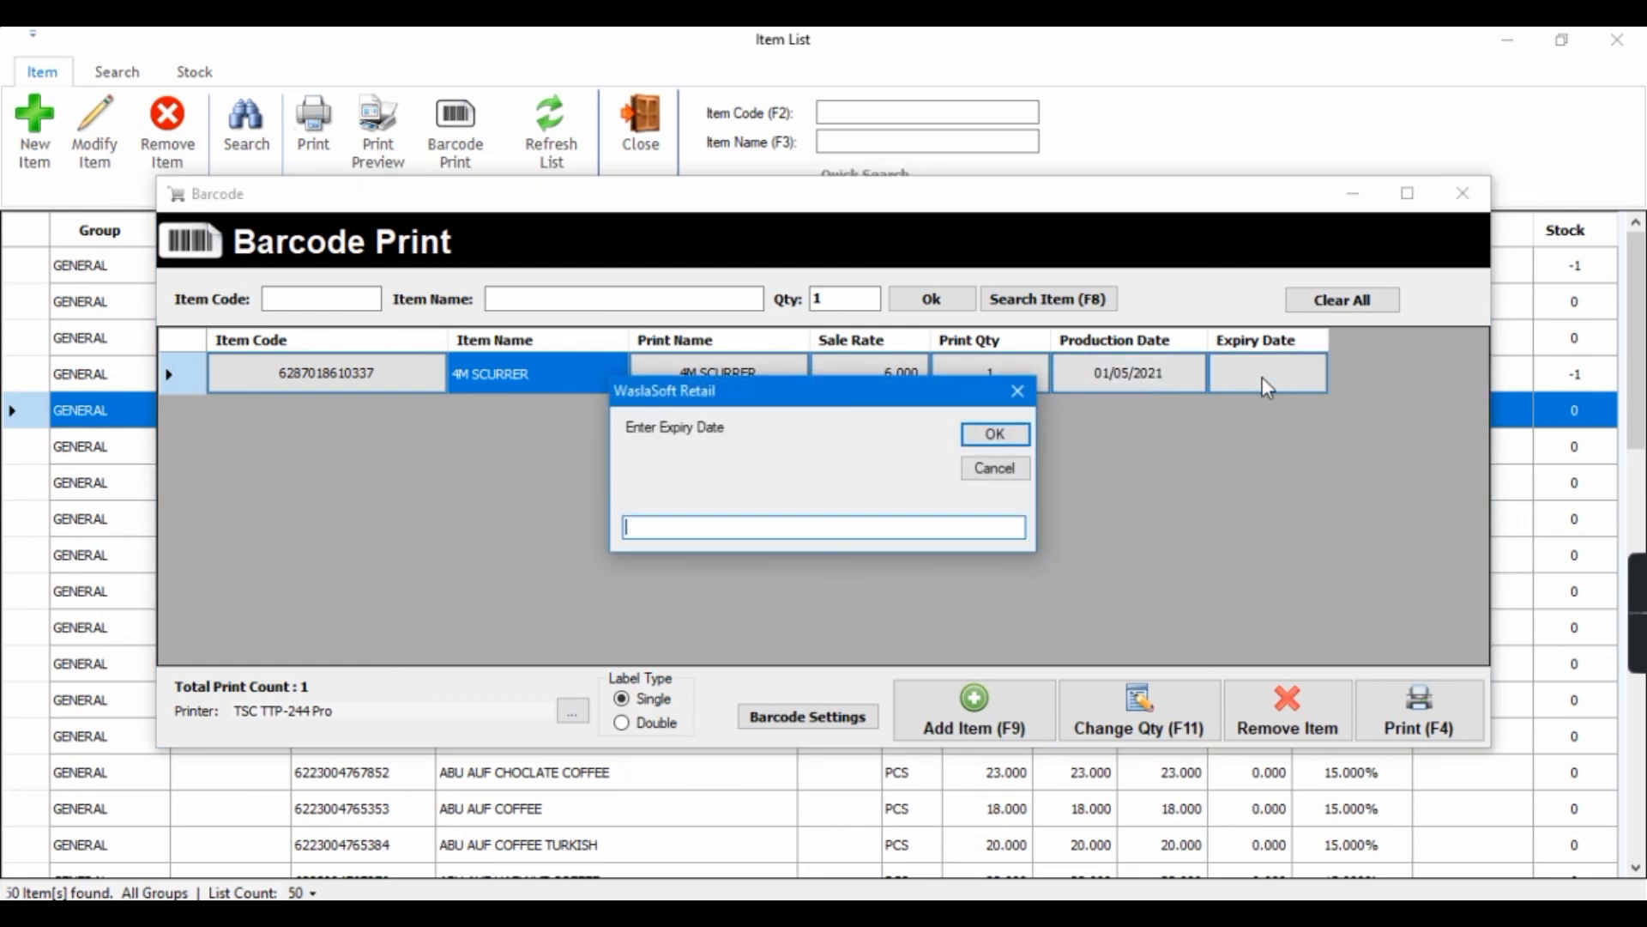
type("01/05/2022")
left_click(999, 439)
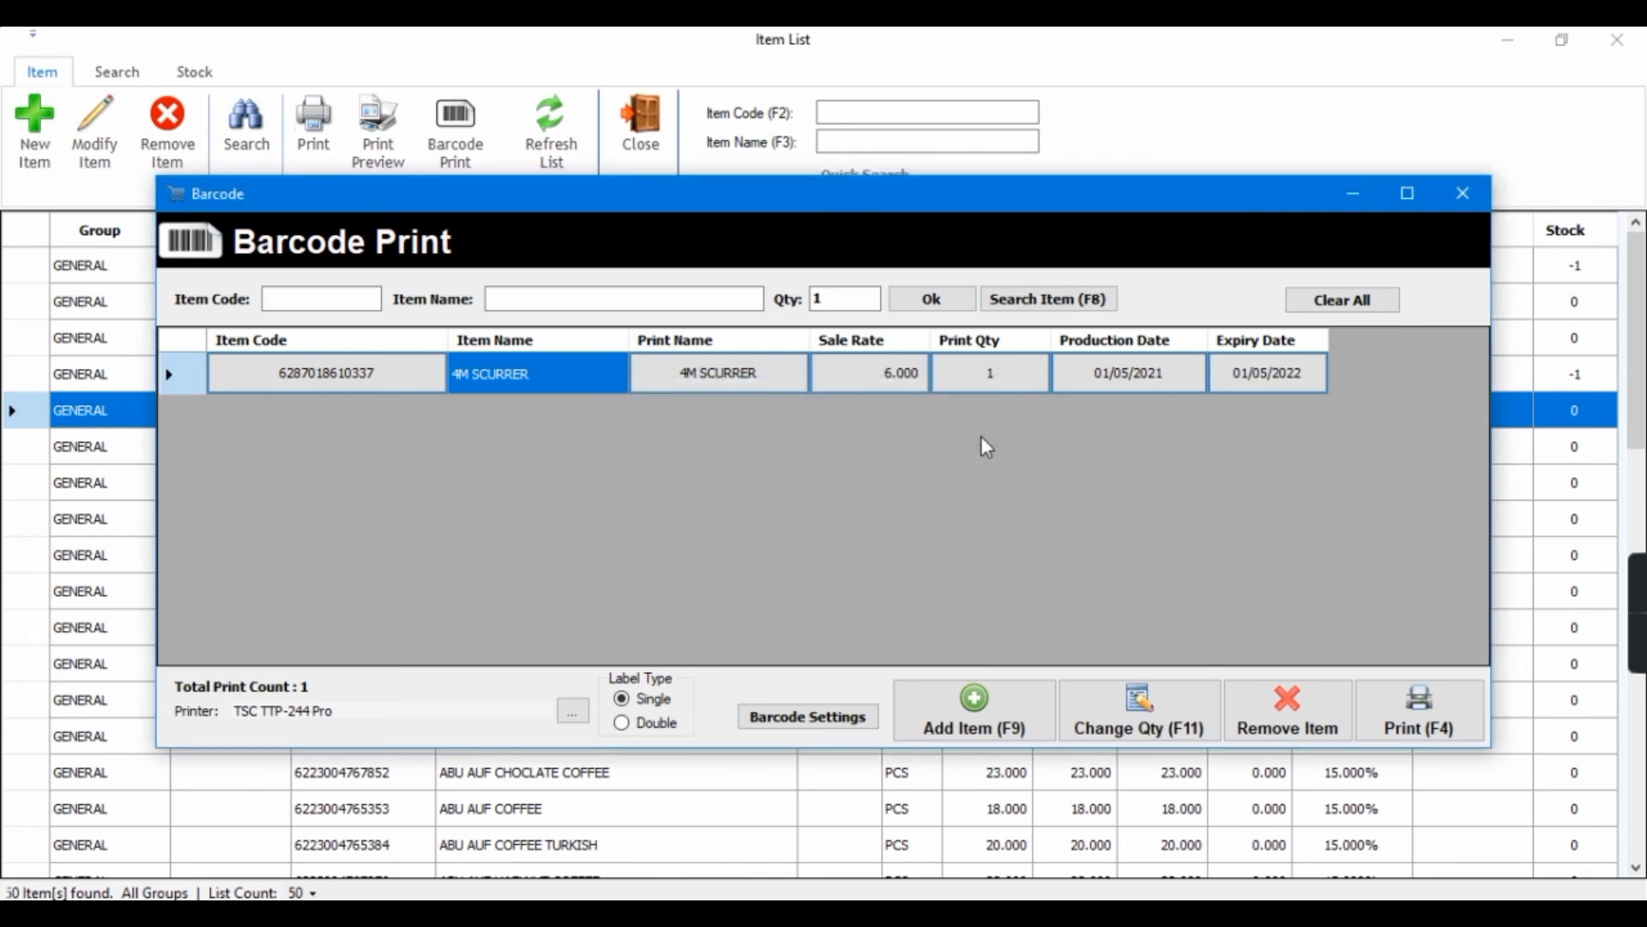
Review the edit prompts for the label's print name, sale rate, print quantity and item code, leaving the values as they are.
double_click(782, 392)
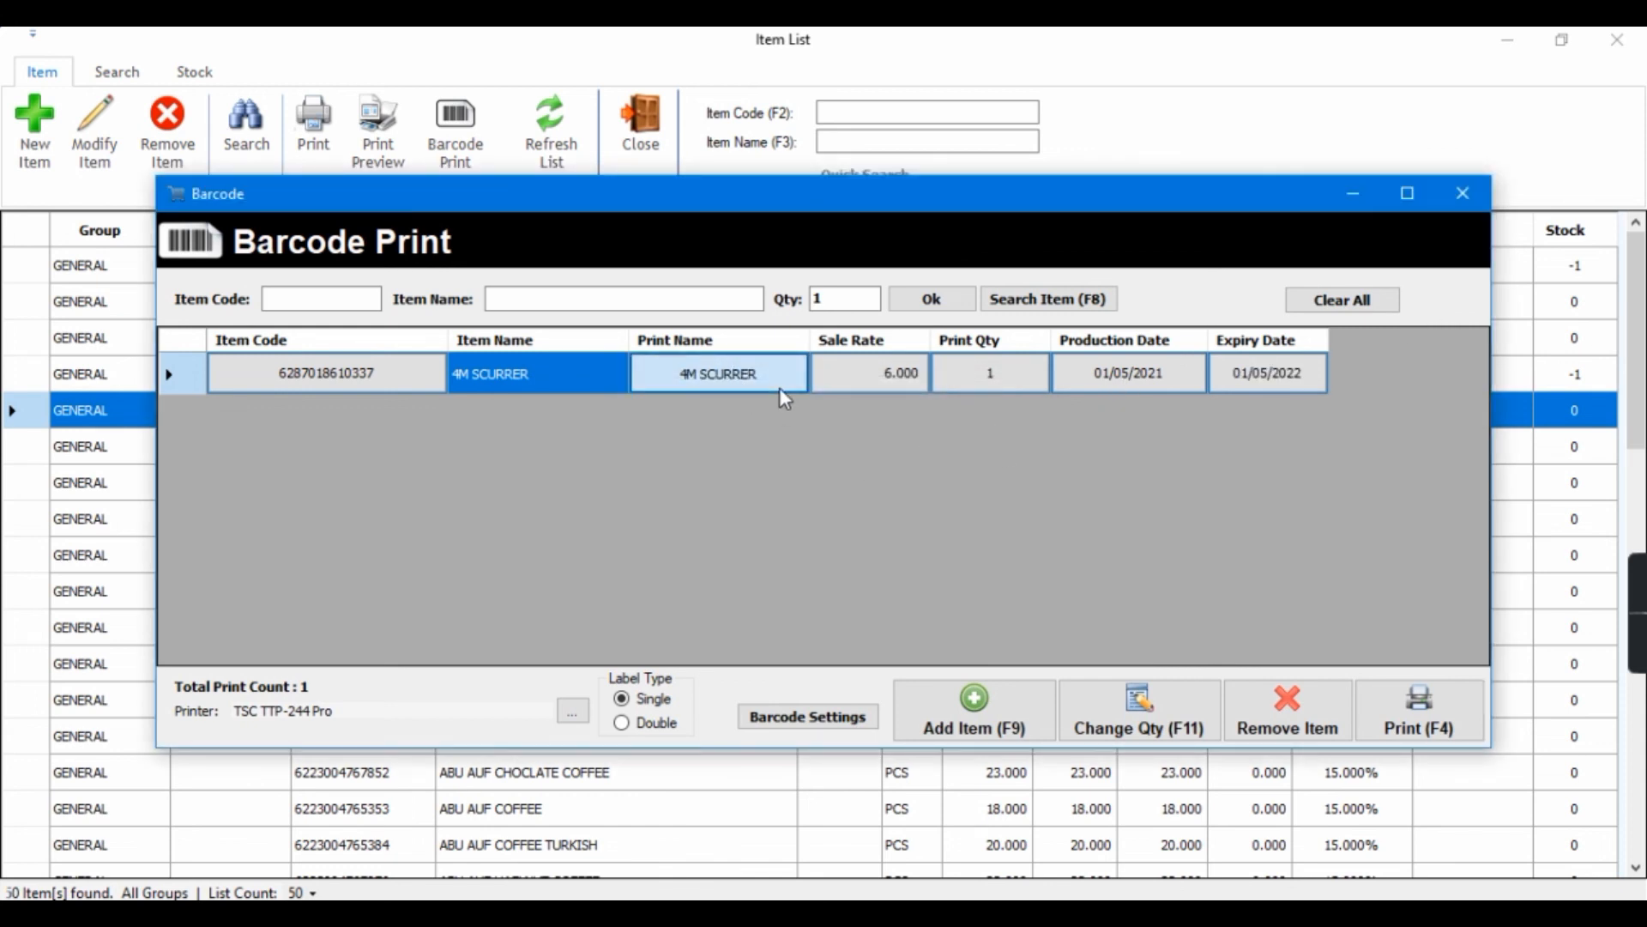
left_click(995, 440)
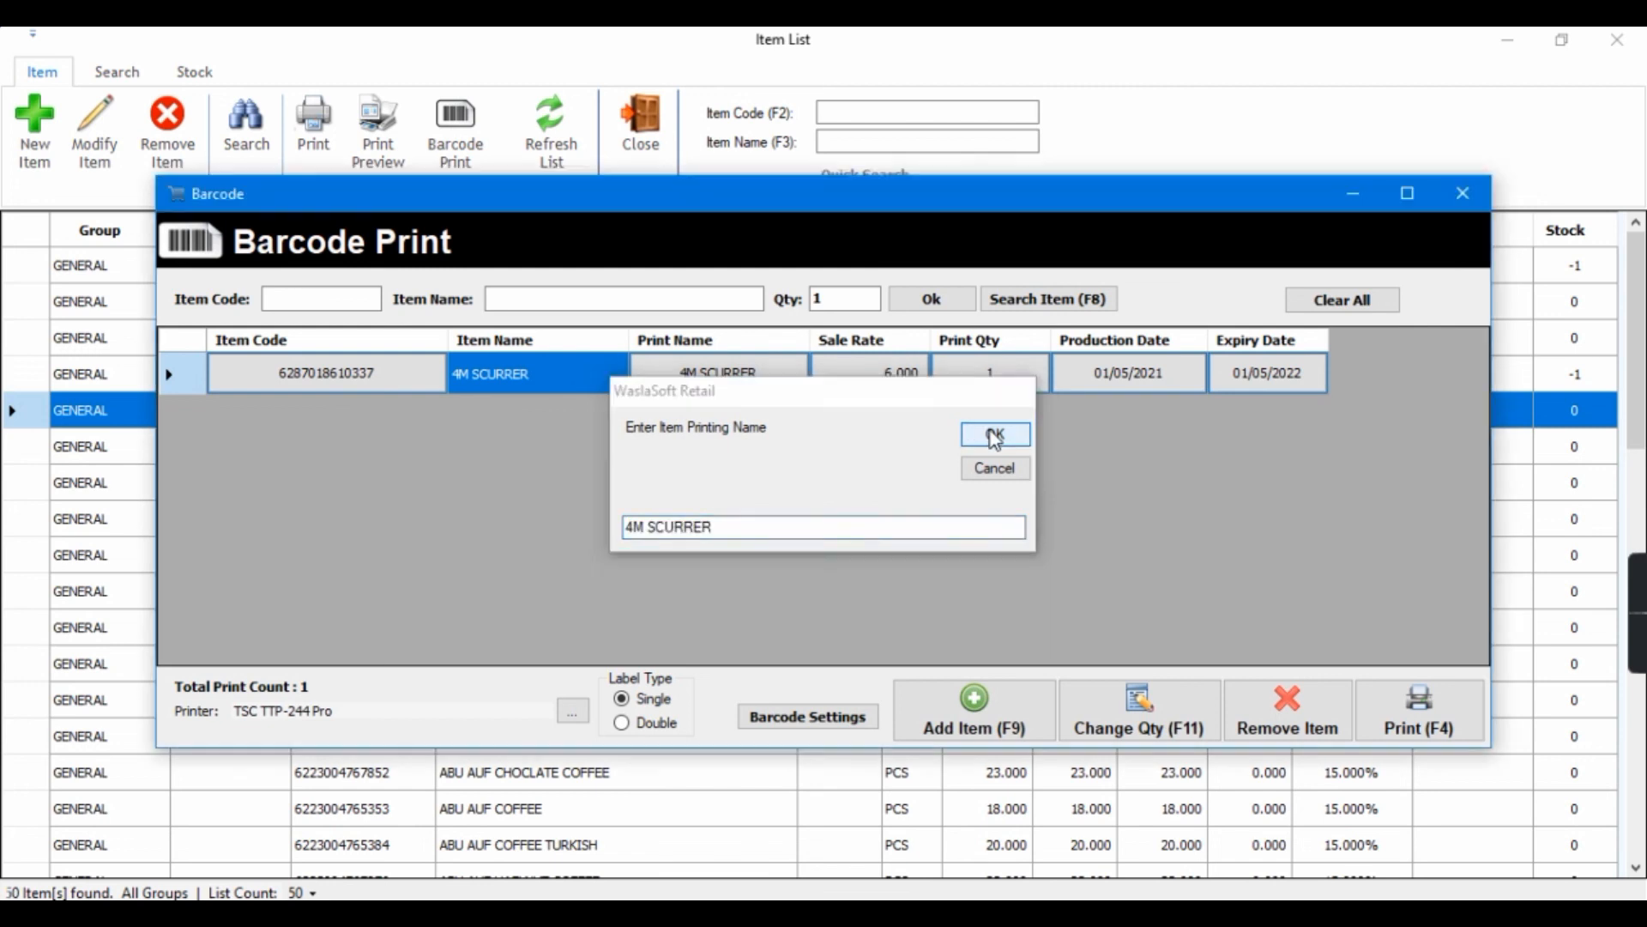
double_click(899, 379)
left_click(987, 435)
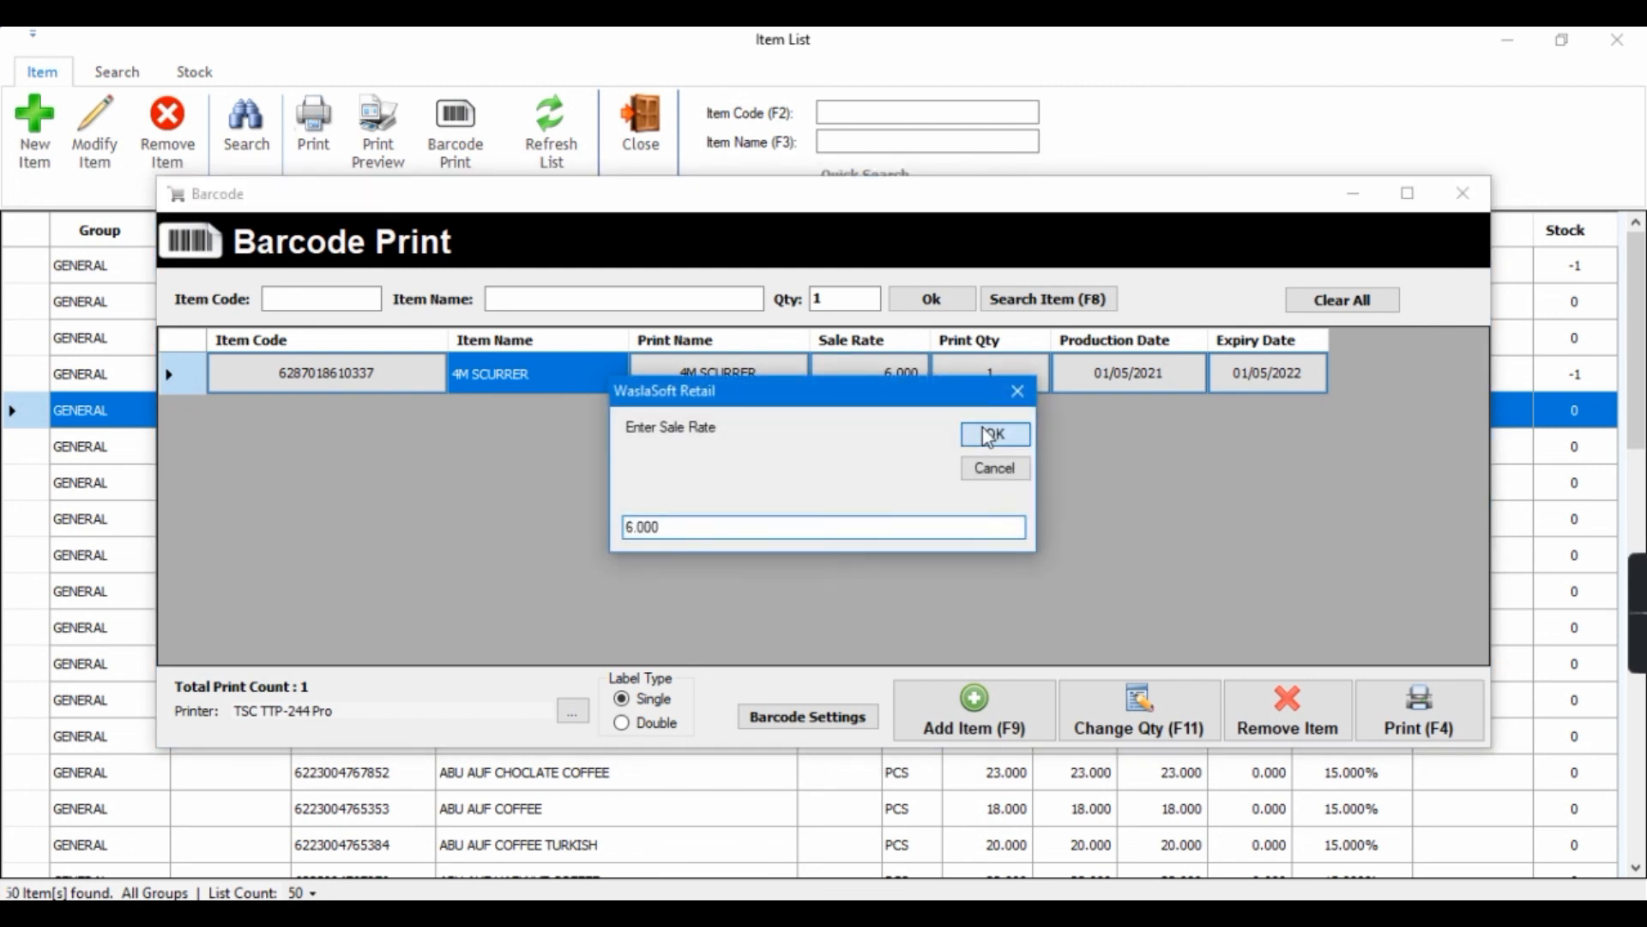
double_click(1018, 390)
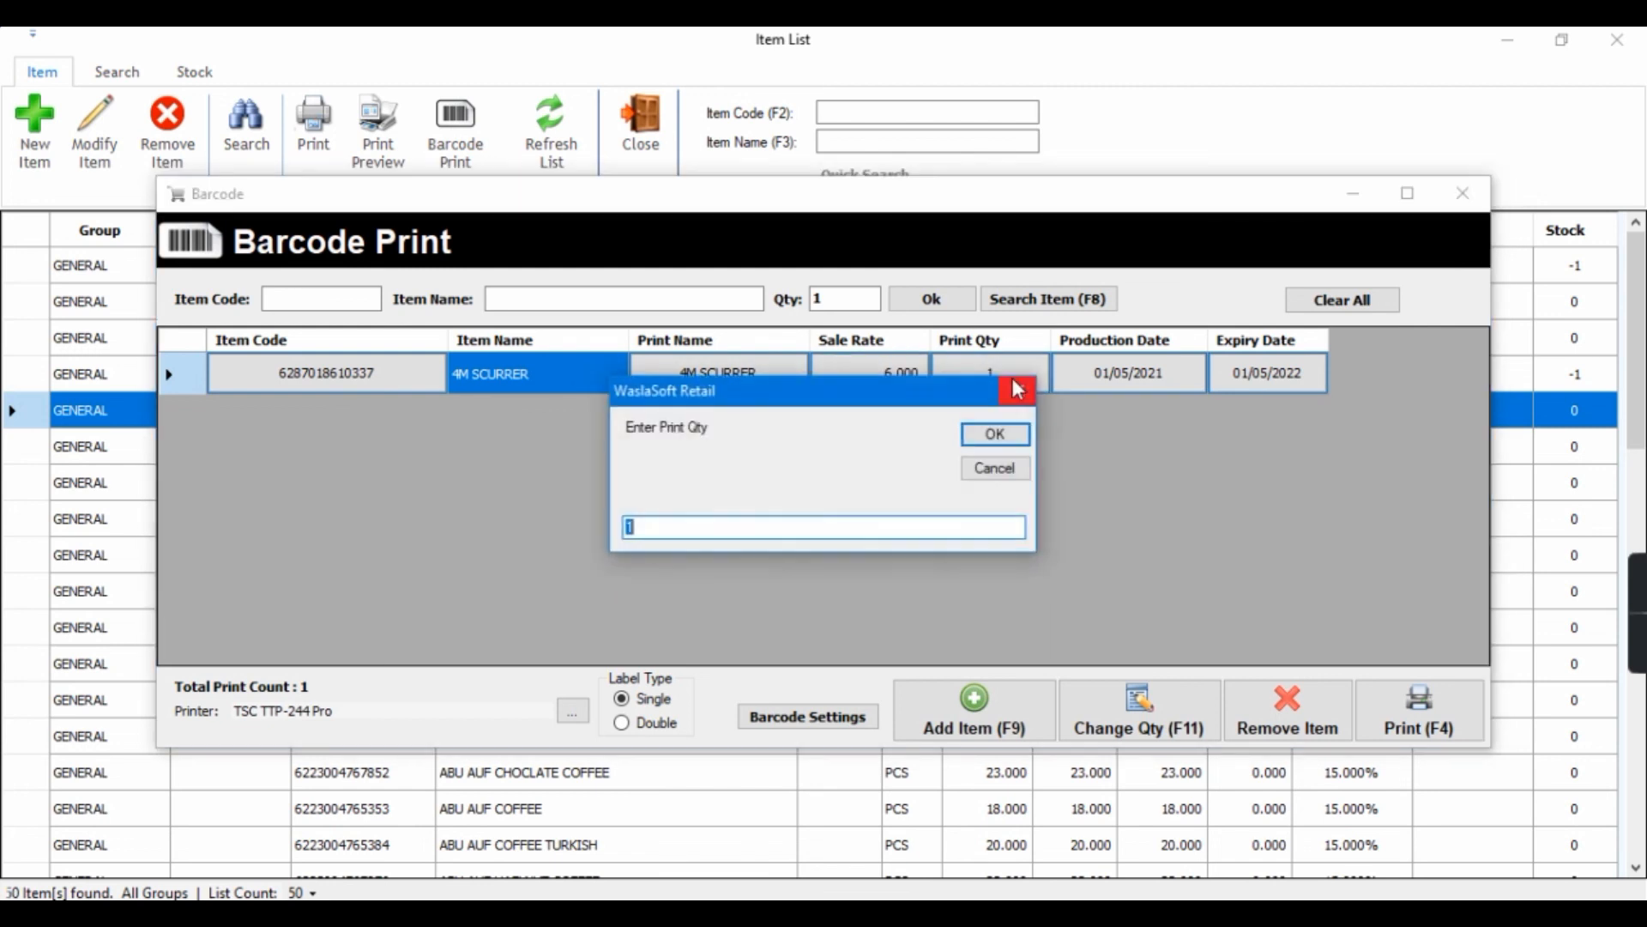
left_click(995, 435)
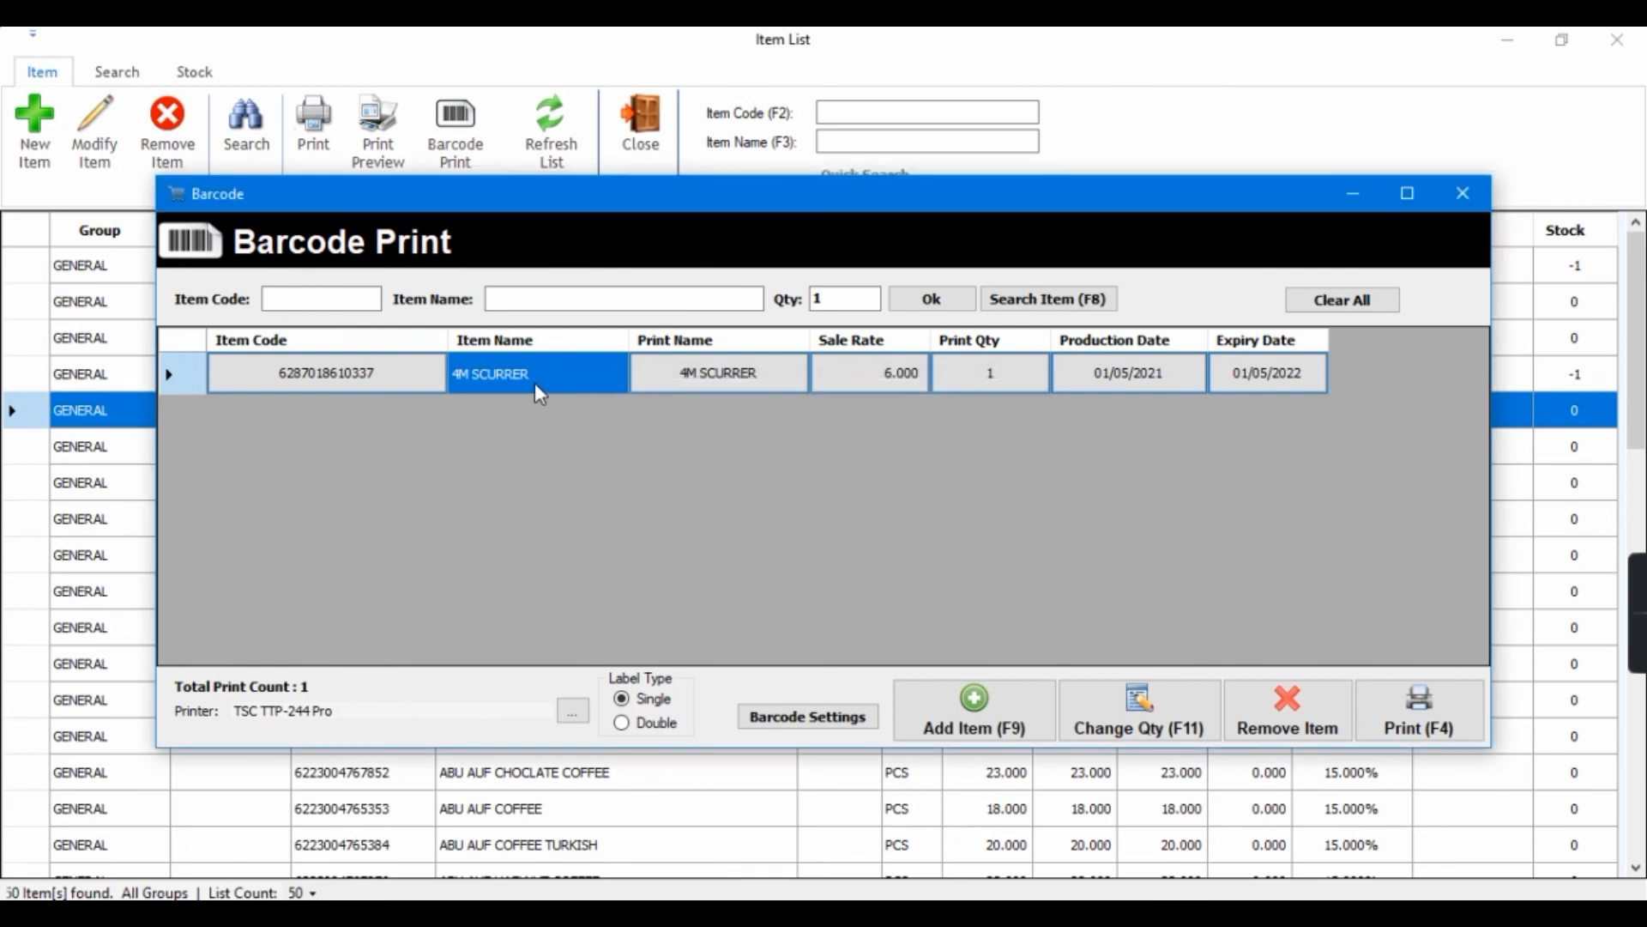
double_click(365, 382)
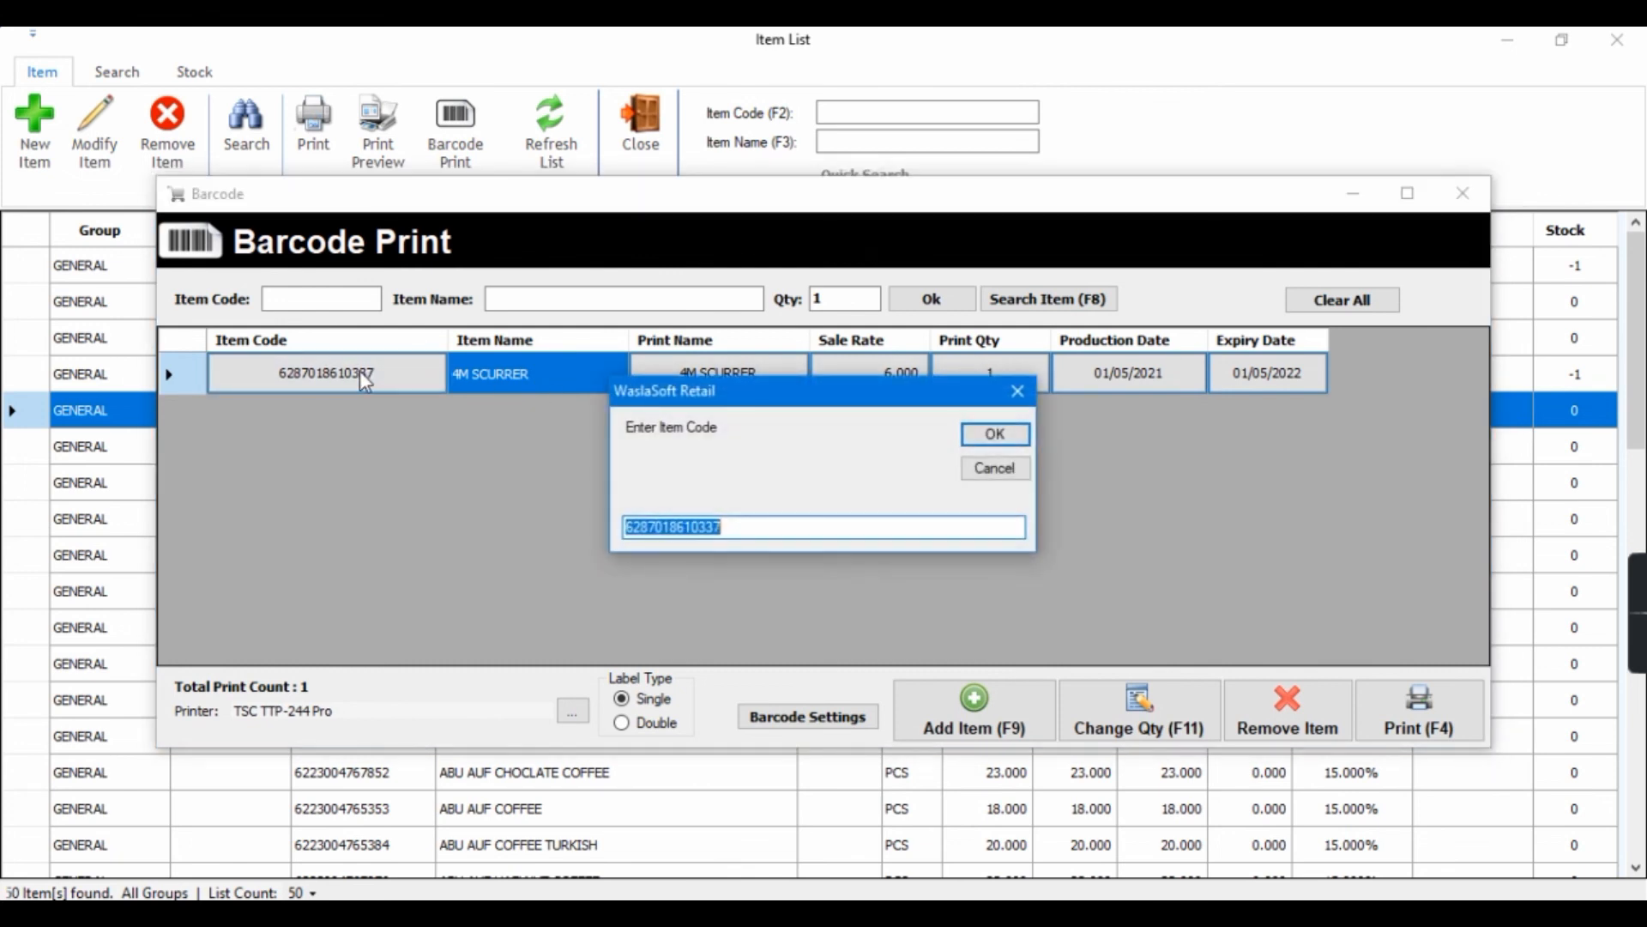
left_click(995, 468)
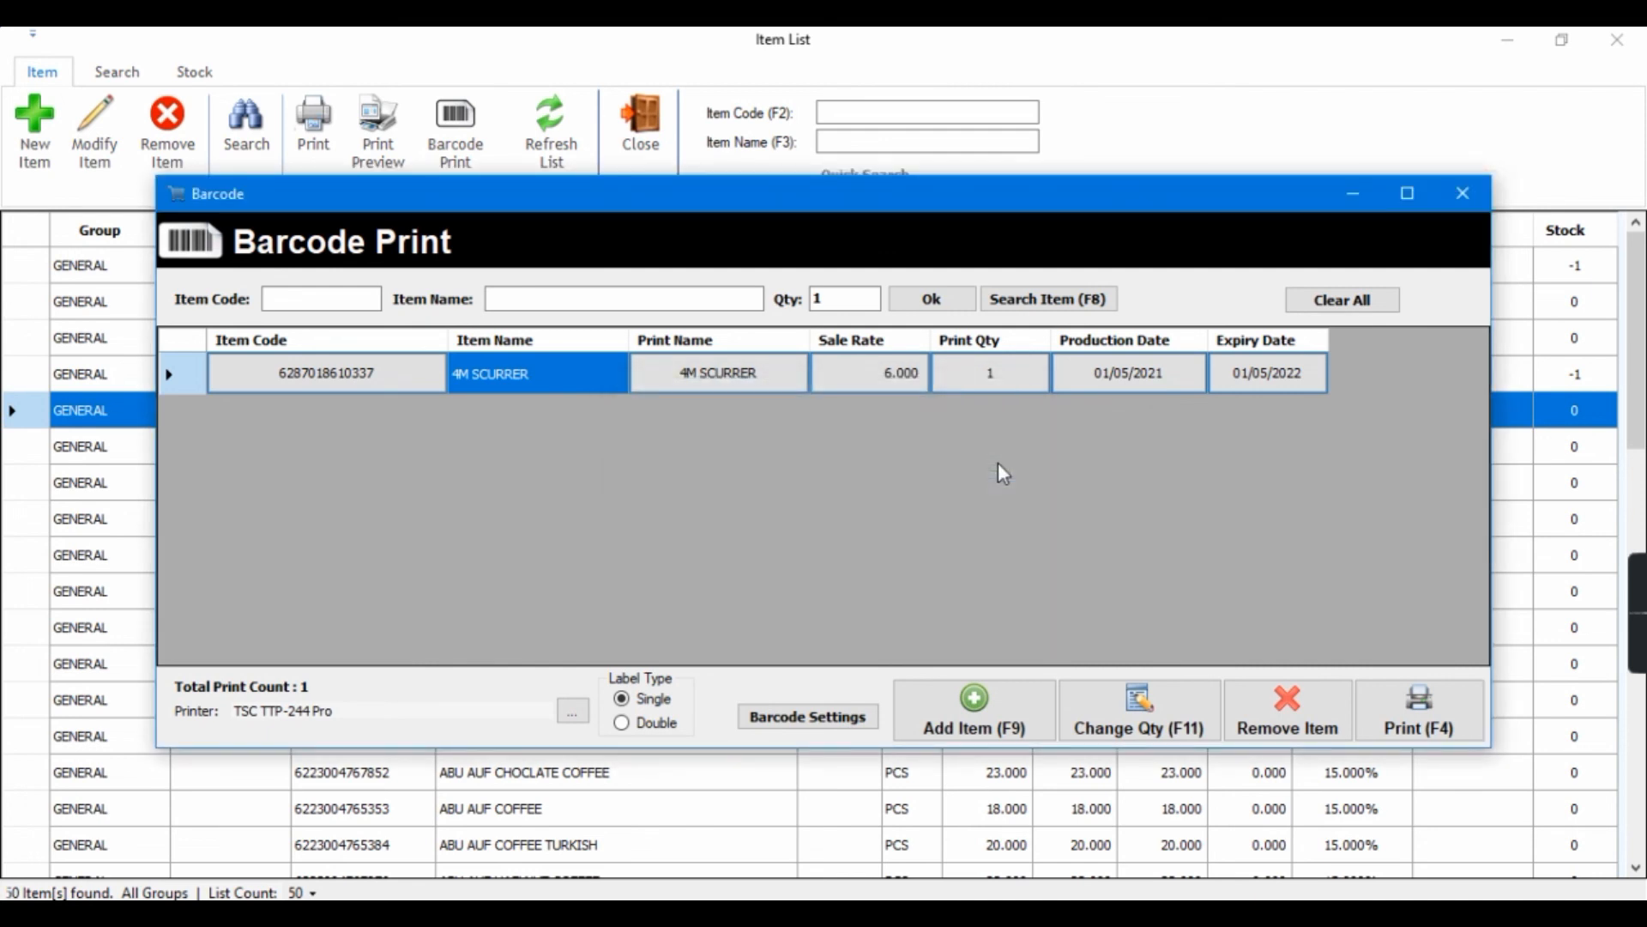
Choose Easypos EPR101 as the barcode printer and print the 4M SCURRER label.
left_click(573, 711)
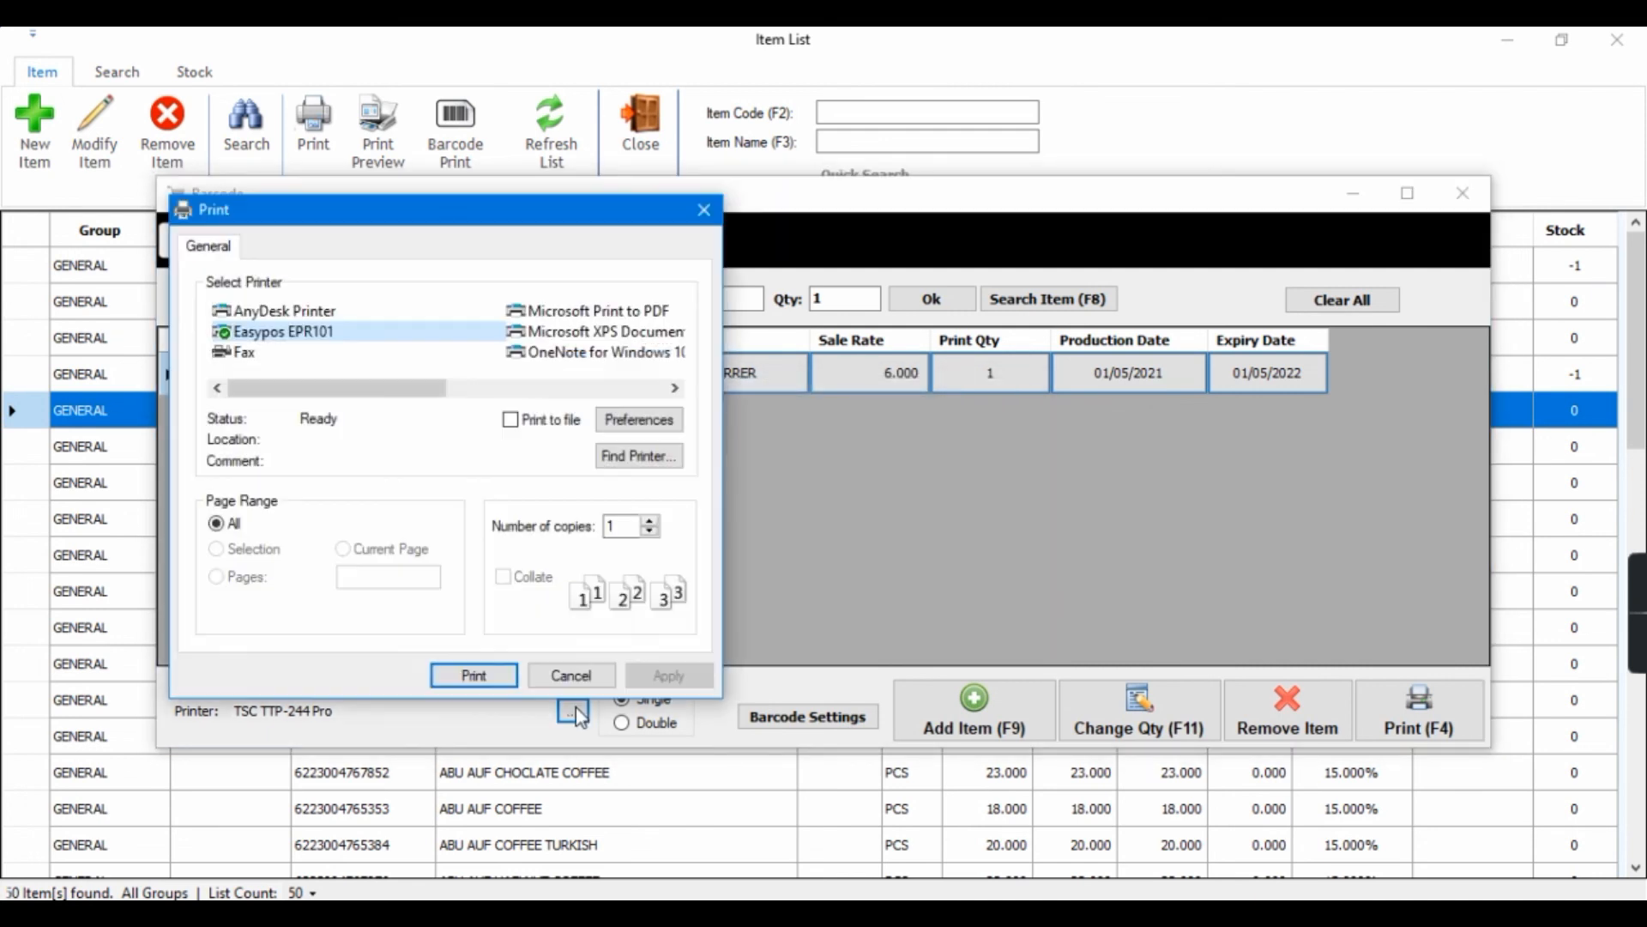
left_click(580, 385)
left_click(262, 392)
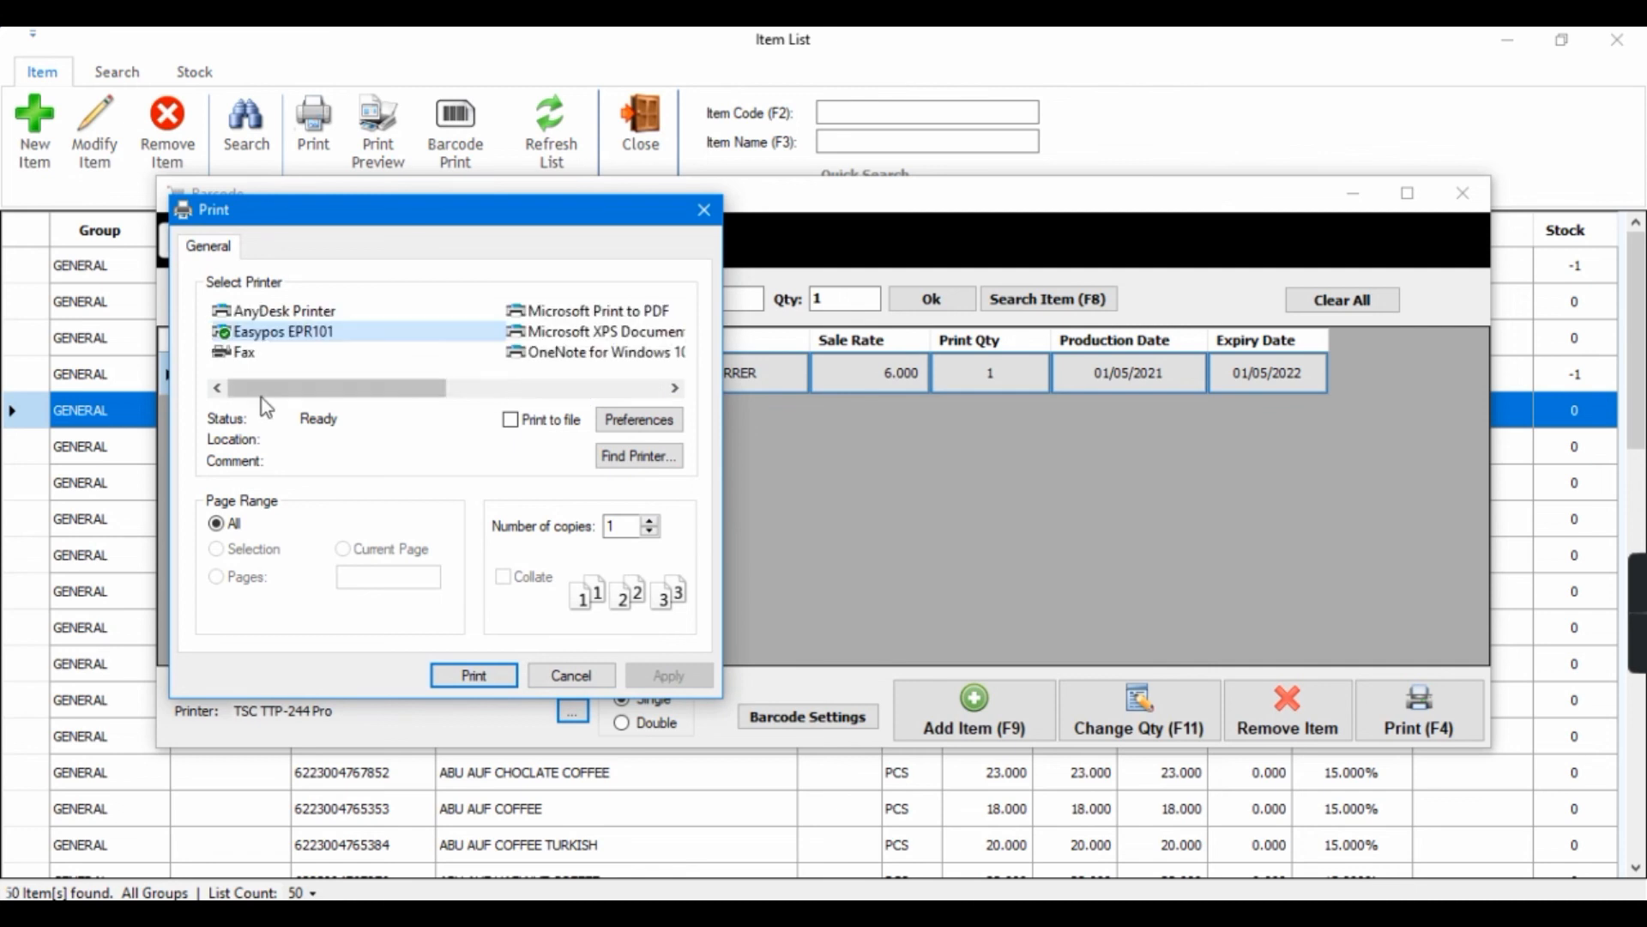
left_click(477, 674)
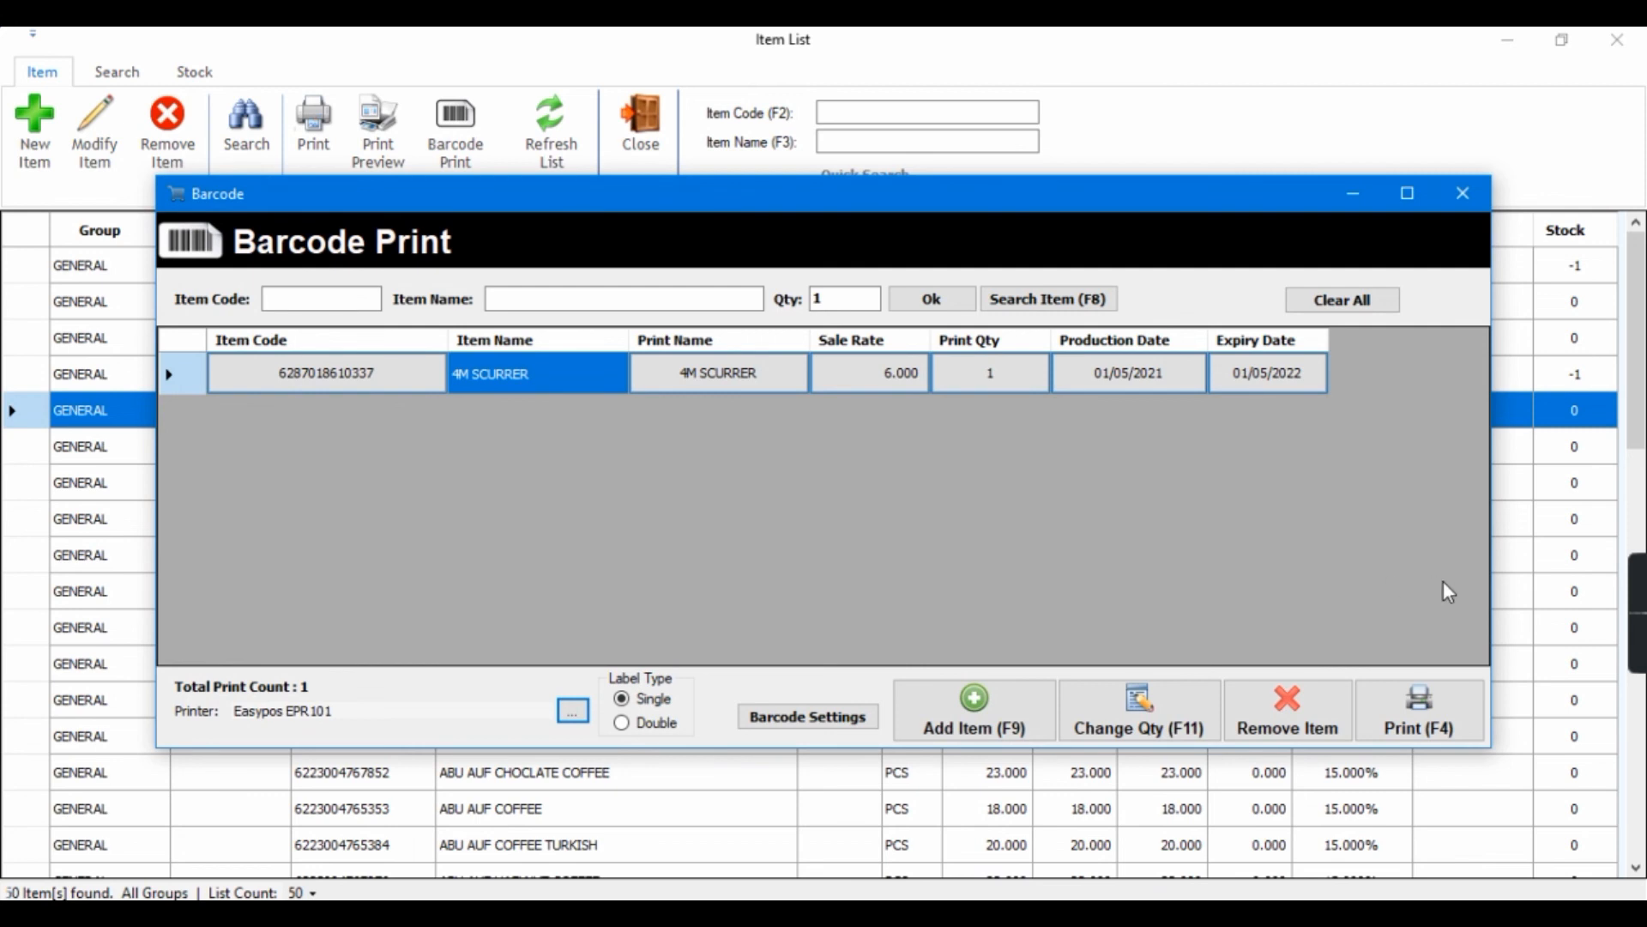
left_click(1437, 725)
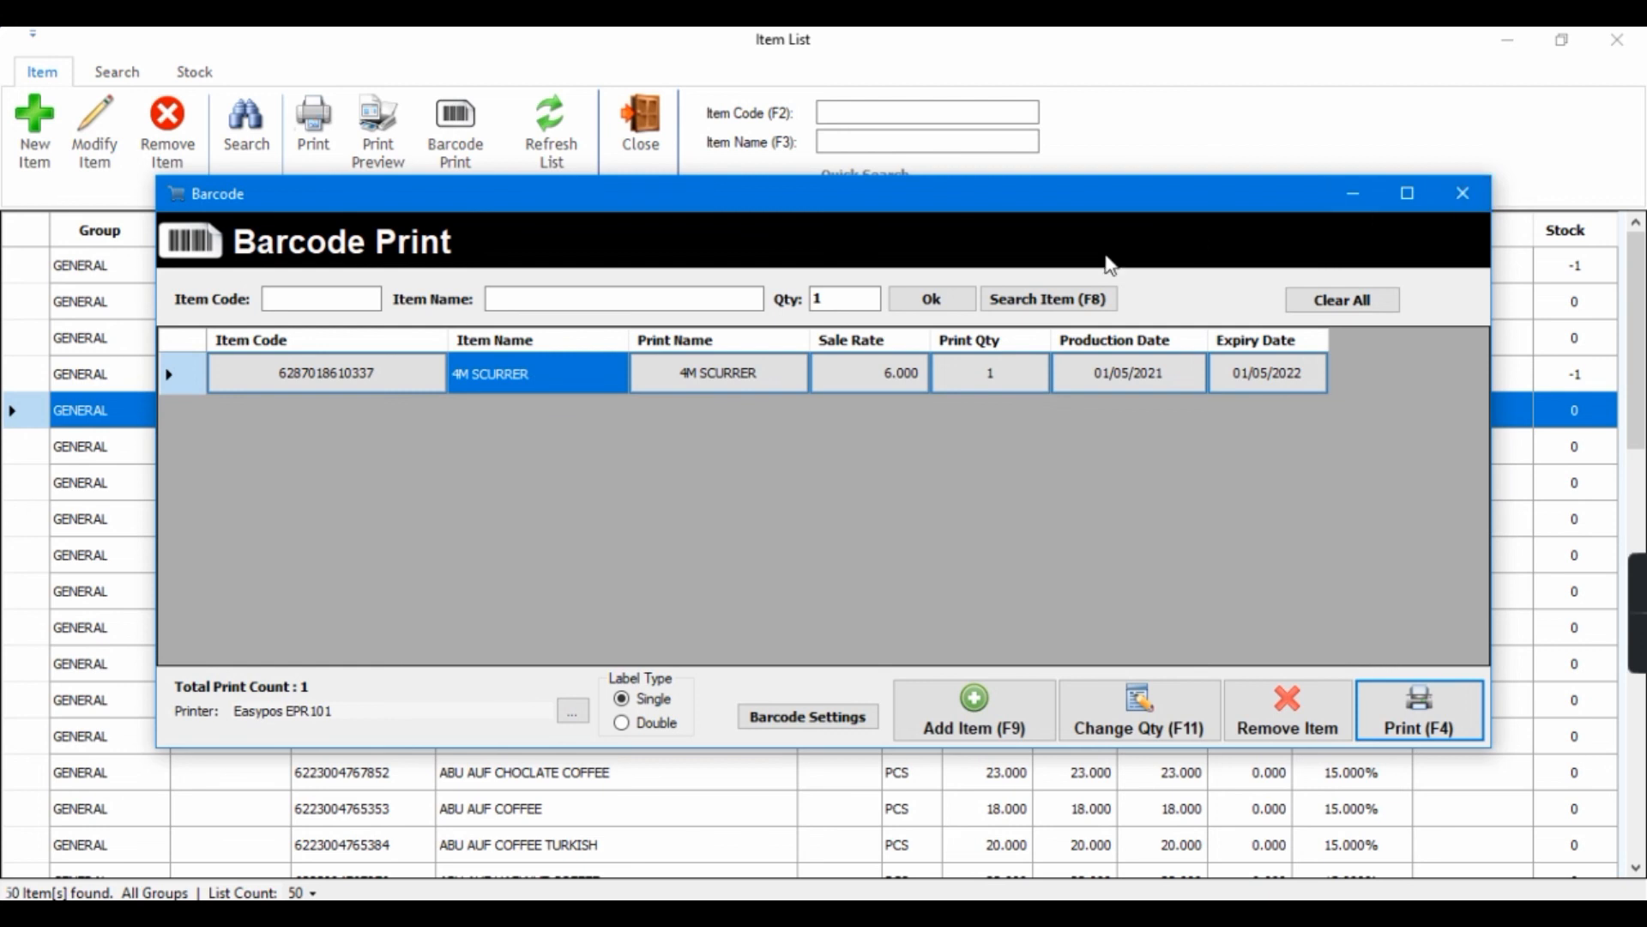
Set the 4M SCURRER print quantity to 5 and print the labels.
double_click(1004, 393)
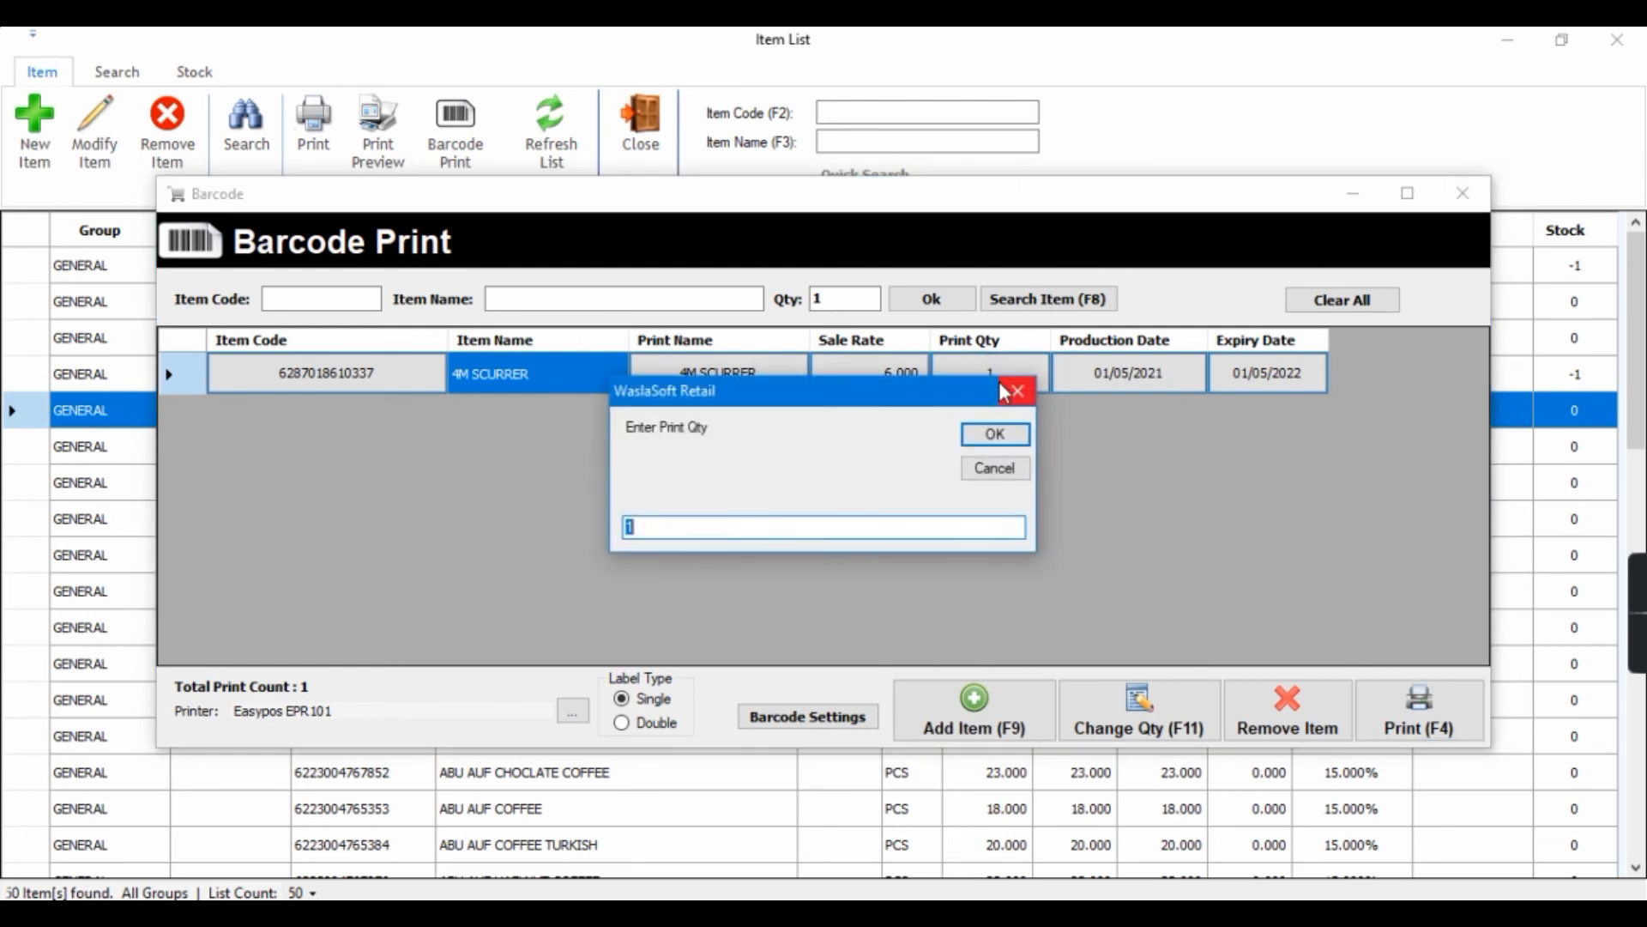
type("5")
key("Return")
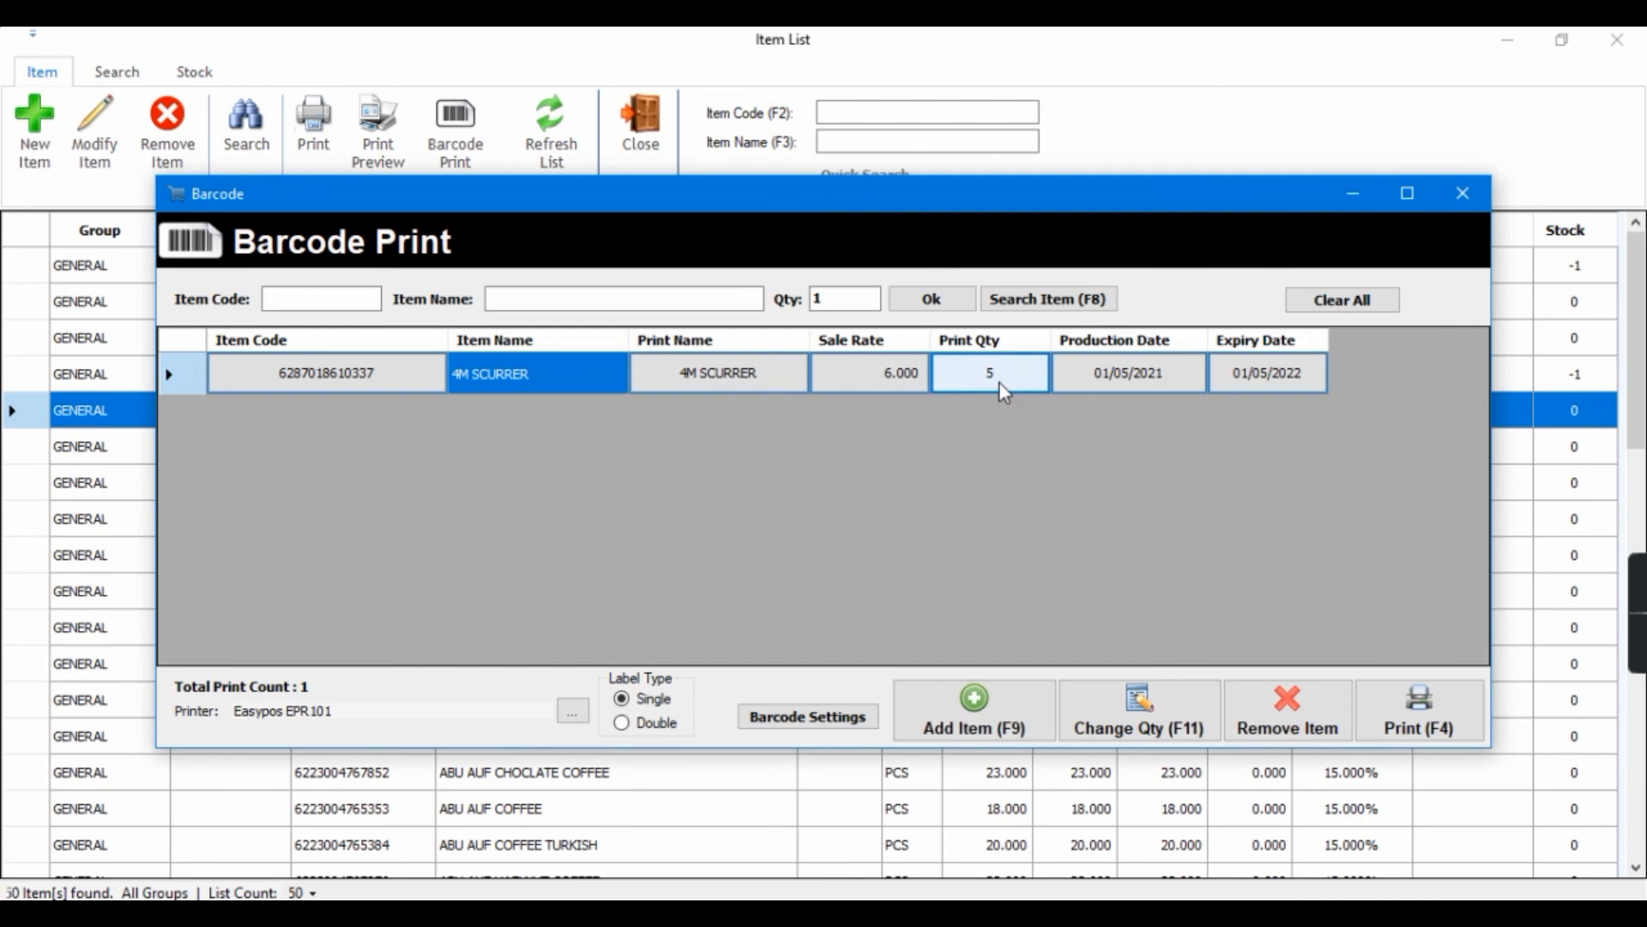
left_click(1415, 704)
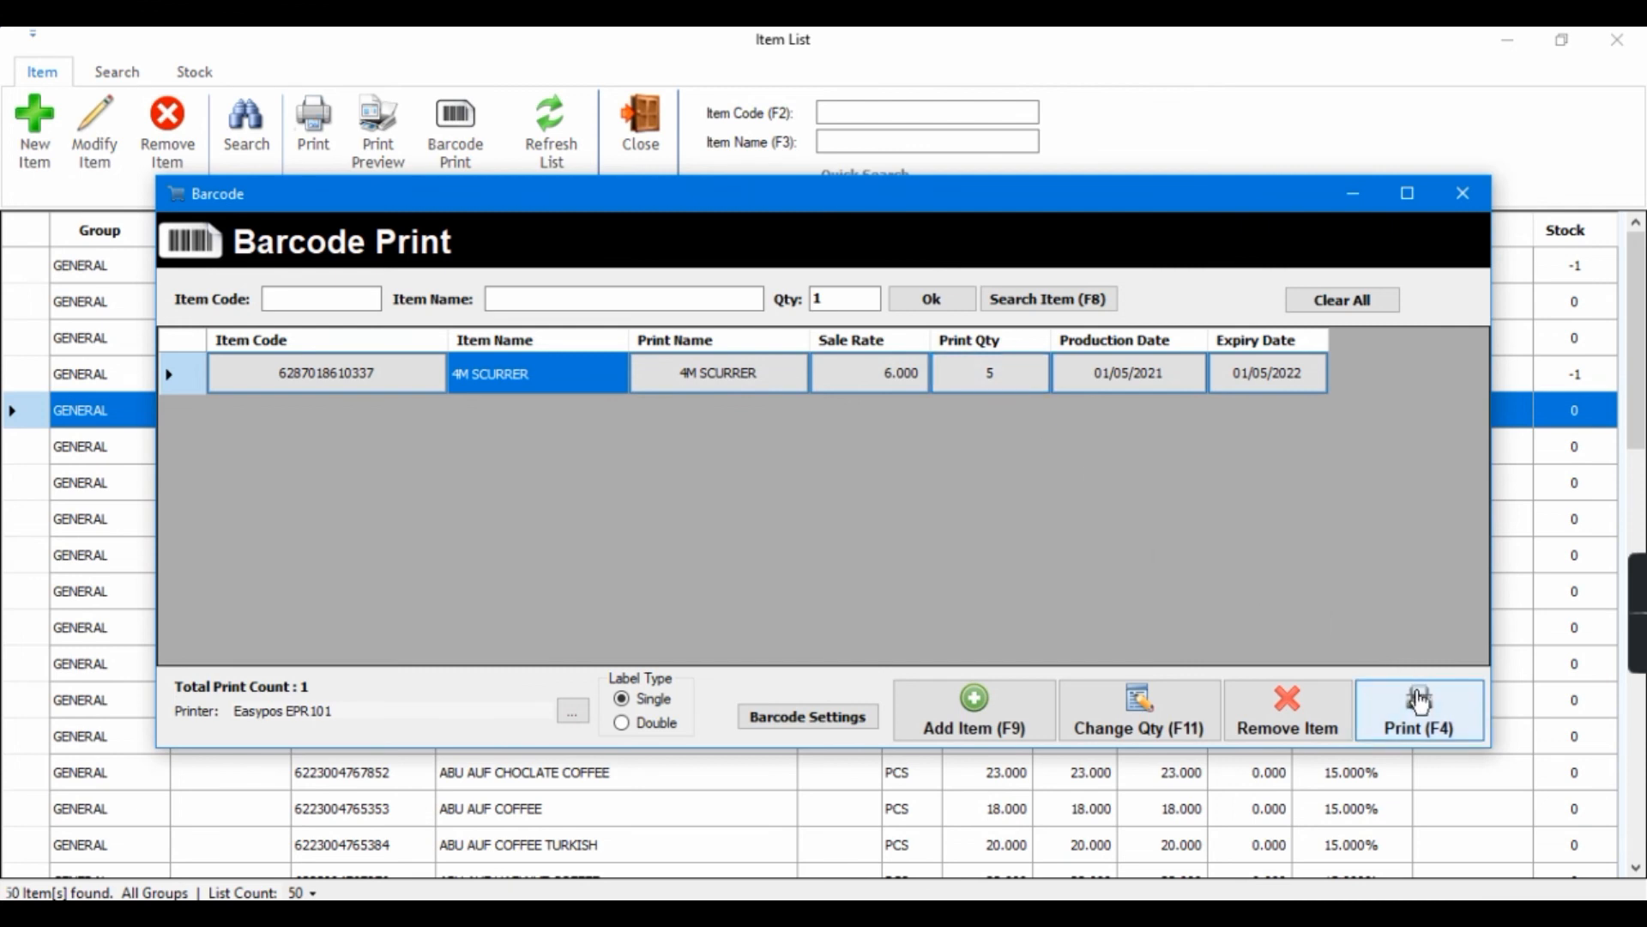
Find ALMARAI GUAVA JUICE 200ML through the item search and add it to the barcode label list with quantity 1.
left_click(1082, 302)
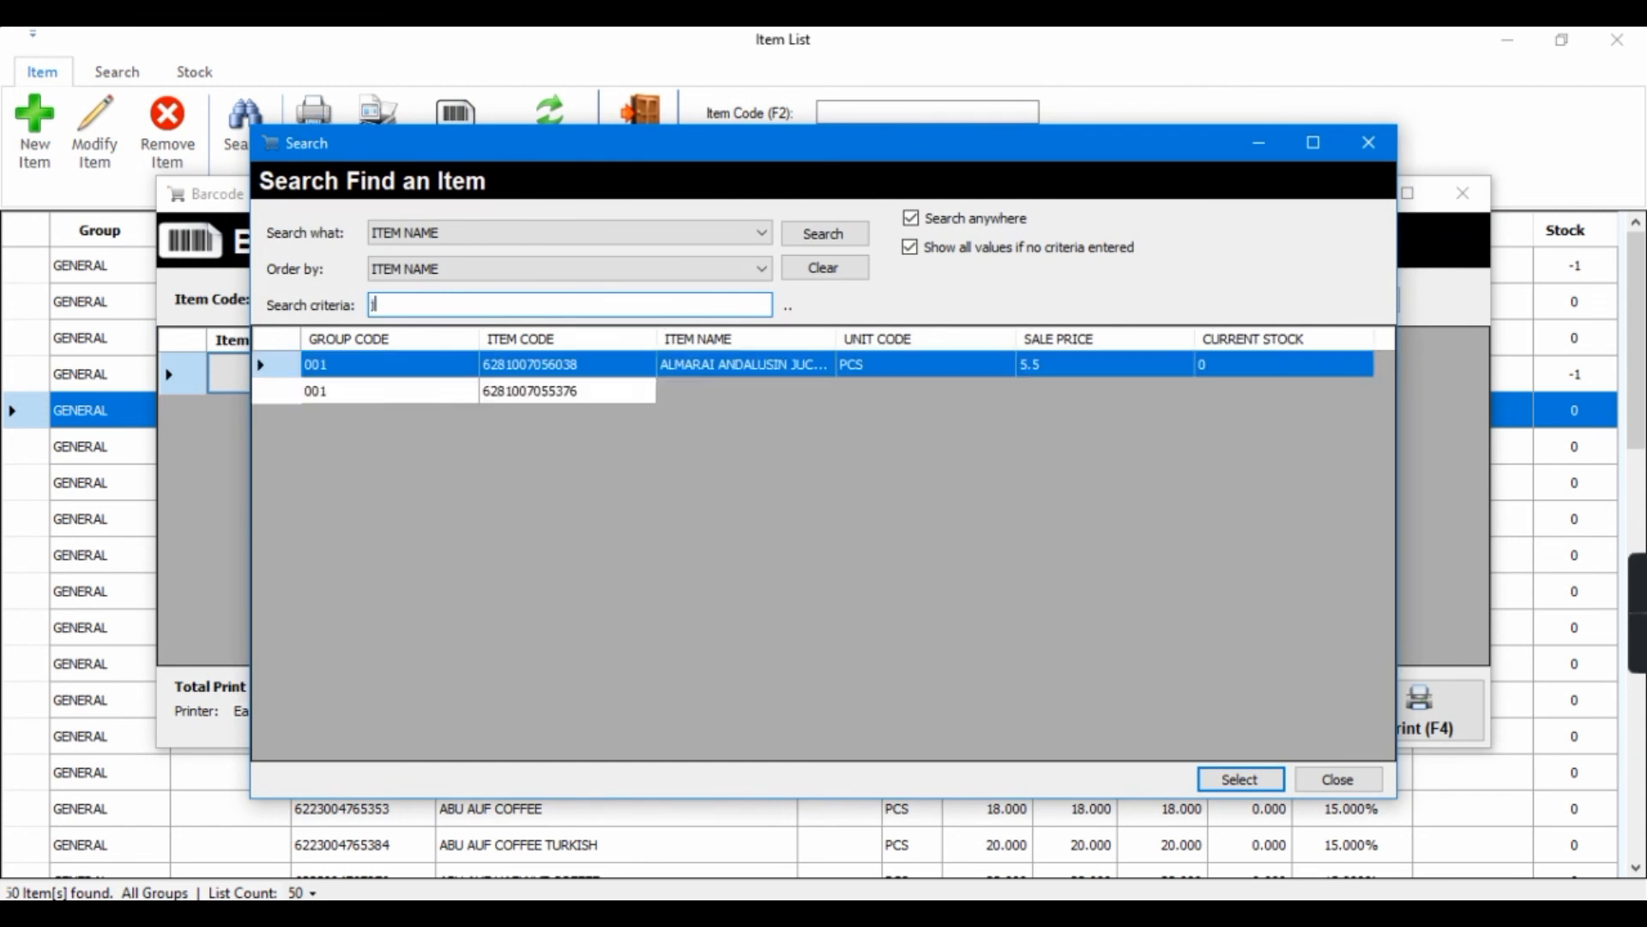
double_click(762, 527)
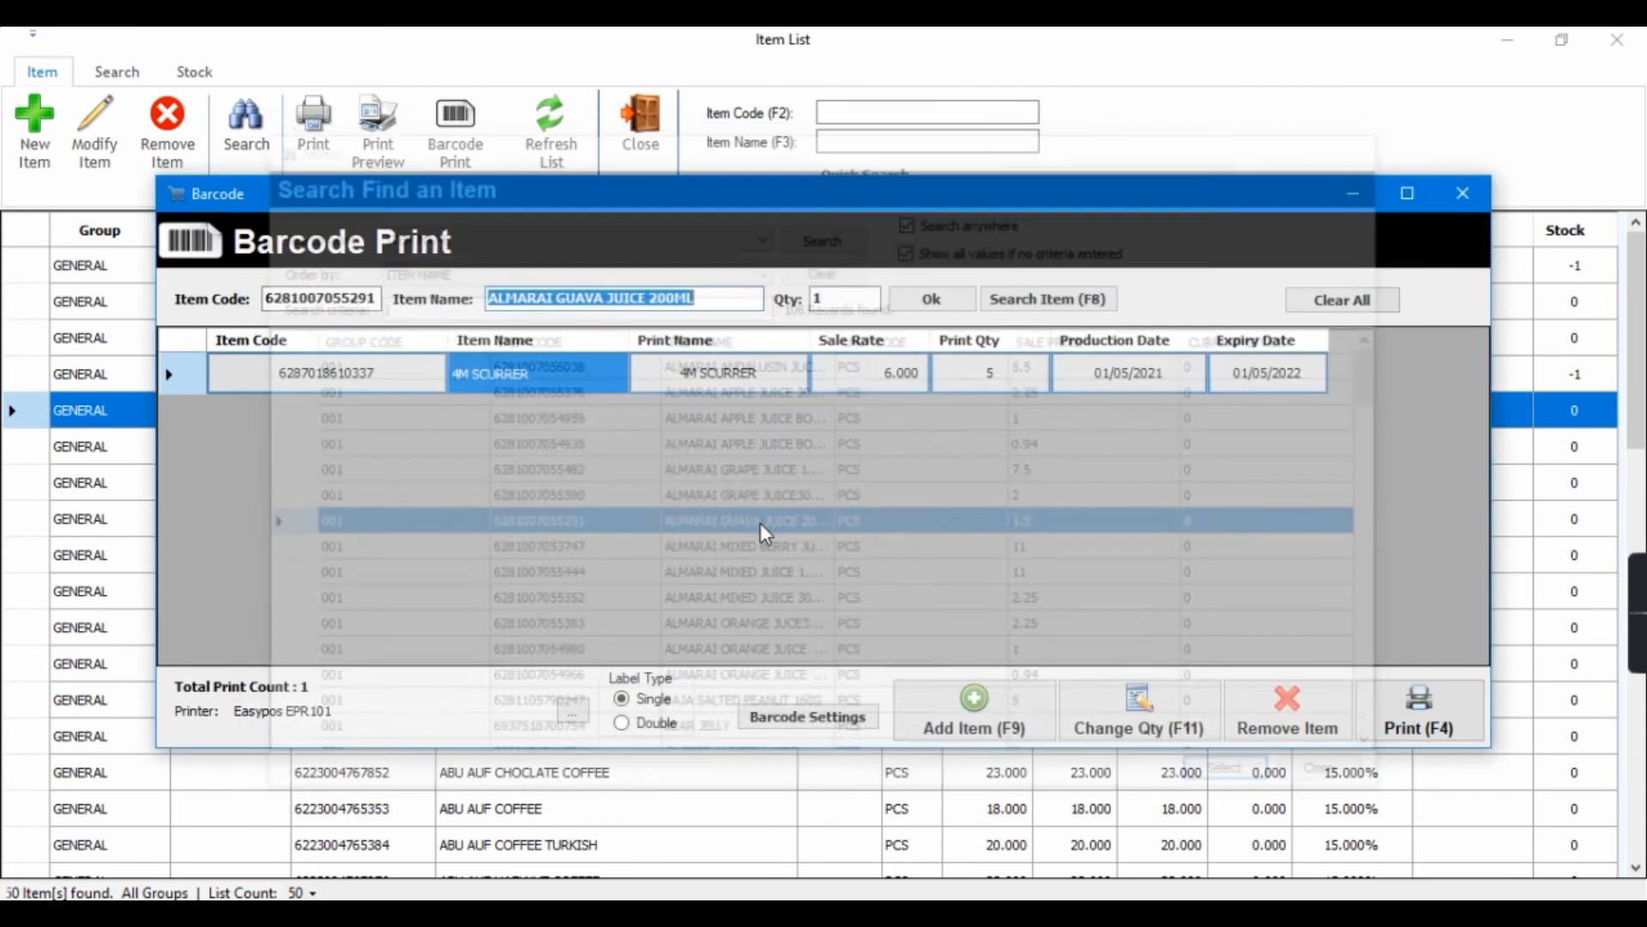
left_click(934, 299)
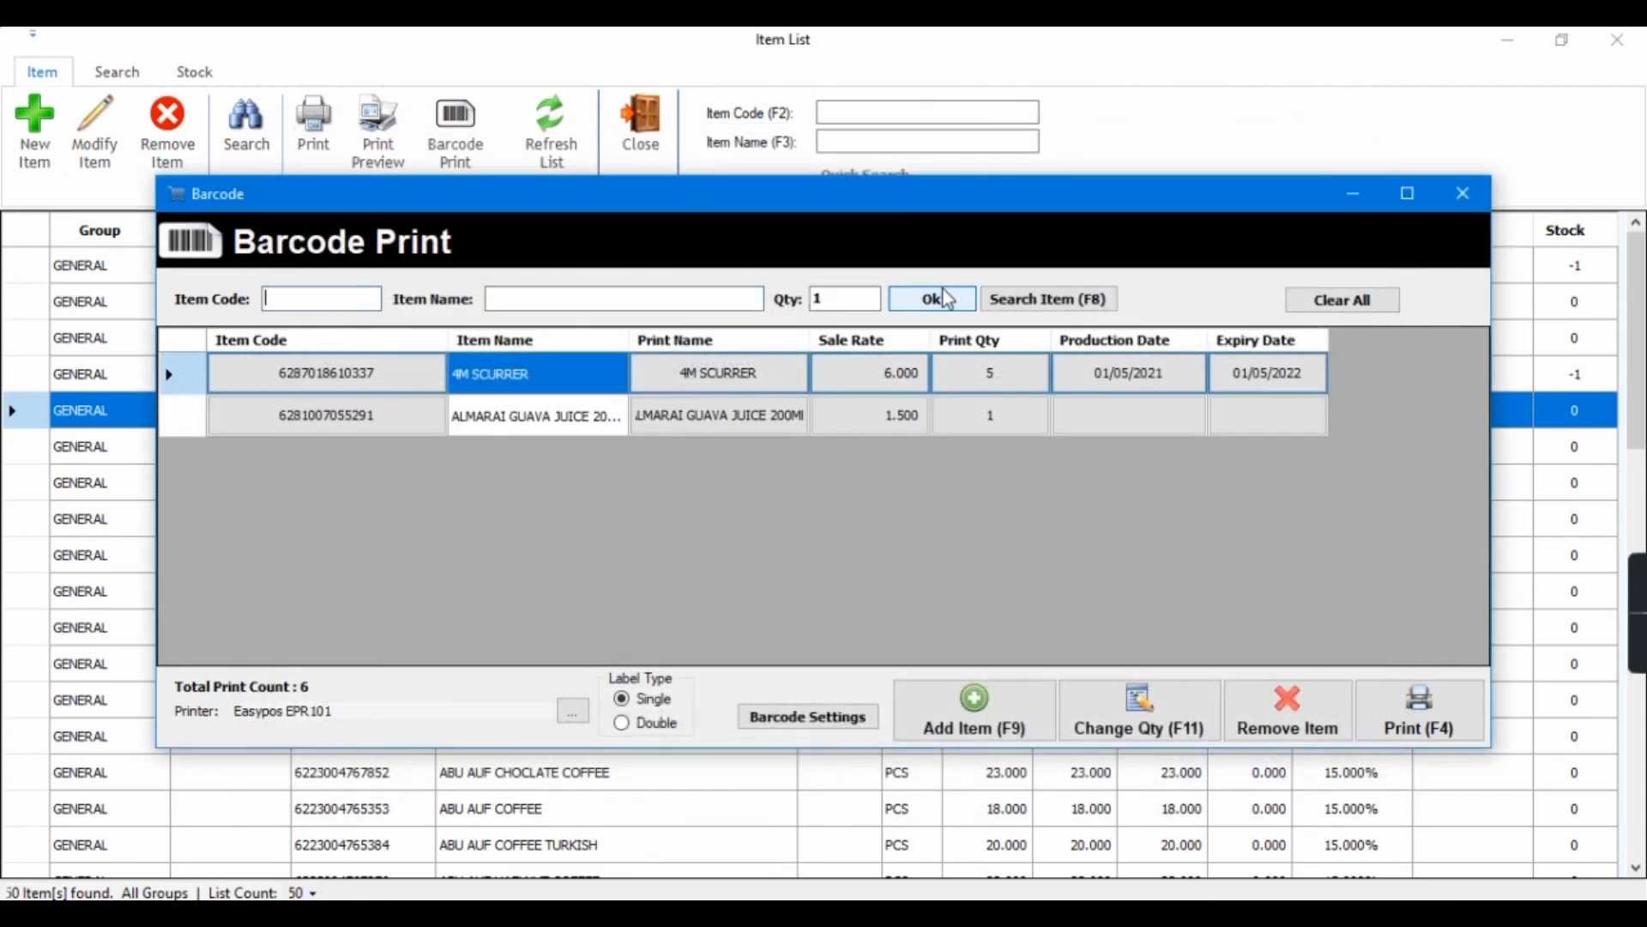
Add 4X USB AL 528 to the barcode label list by item name with quantity 1.
left_click(727, 299)
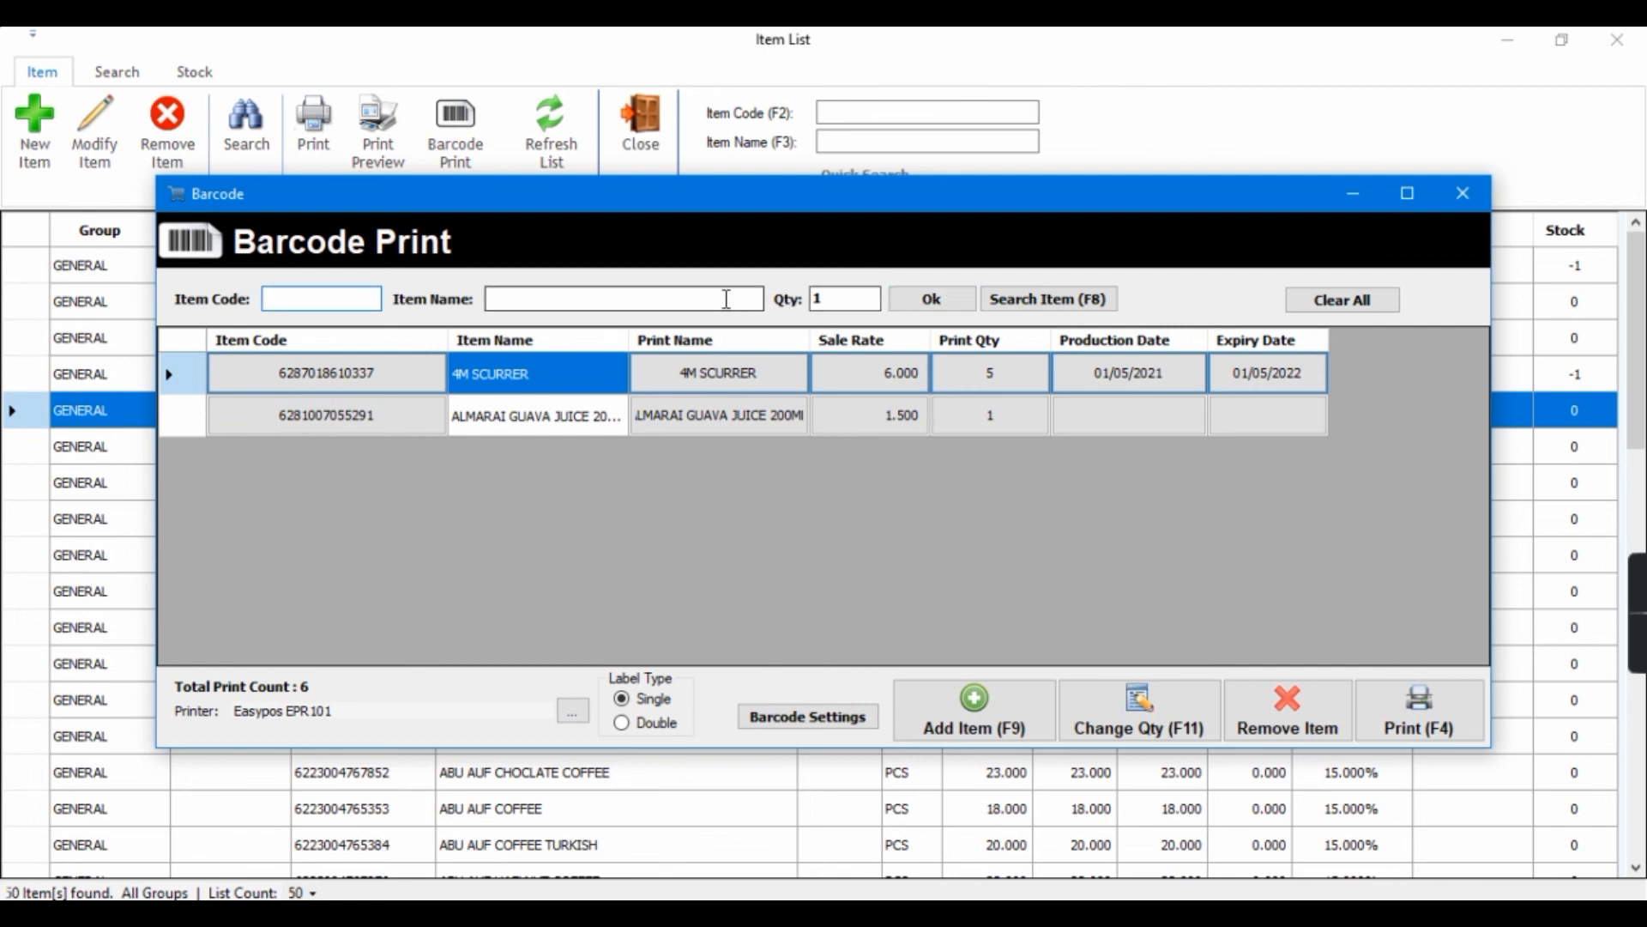
key("Down")
key("Down")
key("Down")
key("Down")
key("Down")
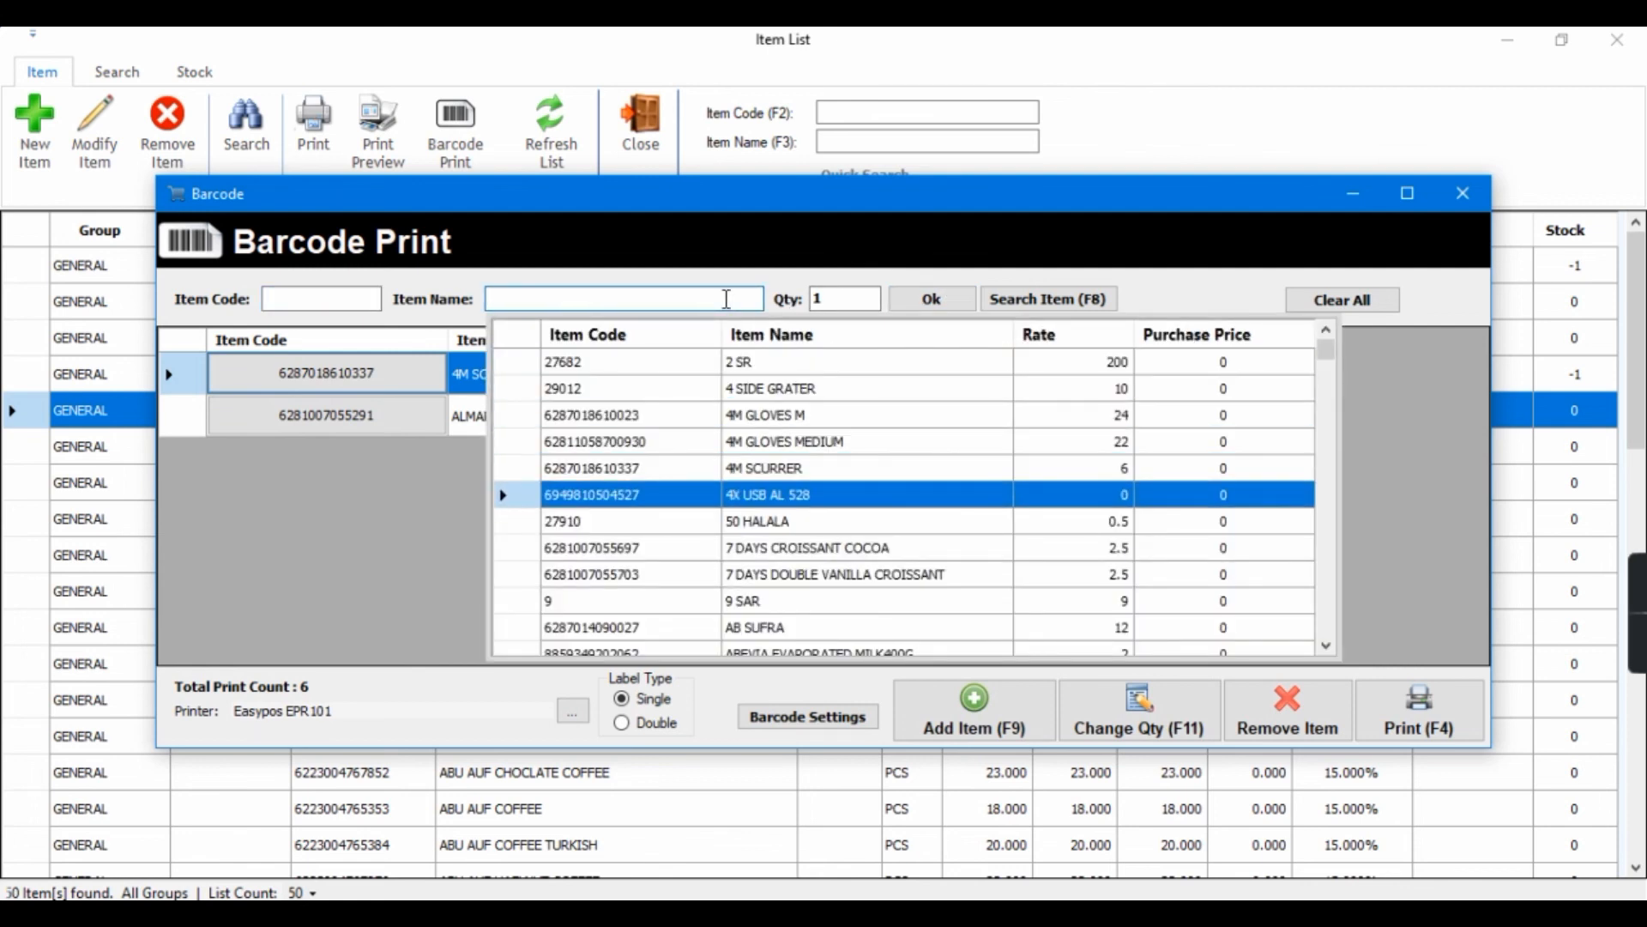
key("Return")
key("Return")
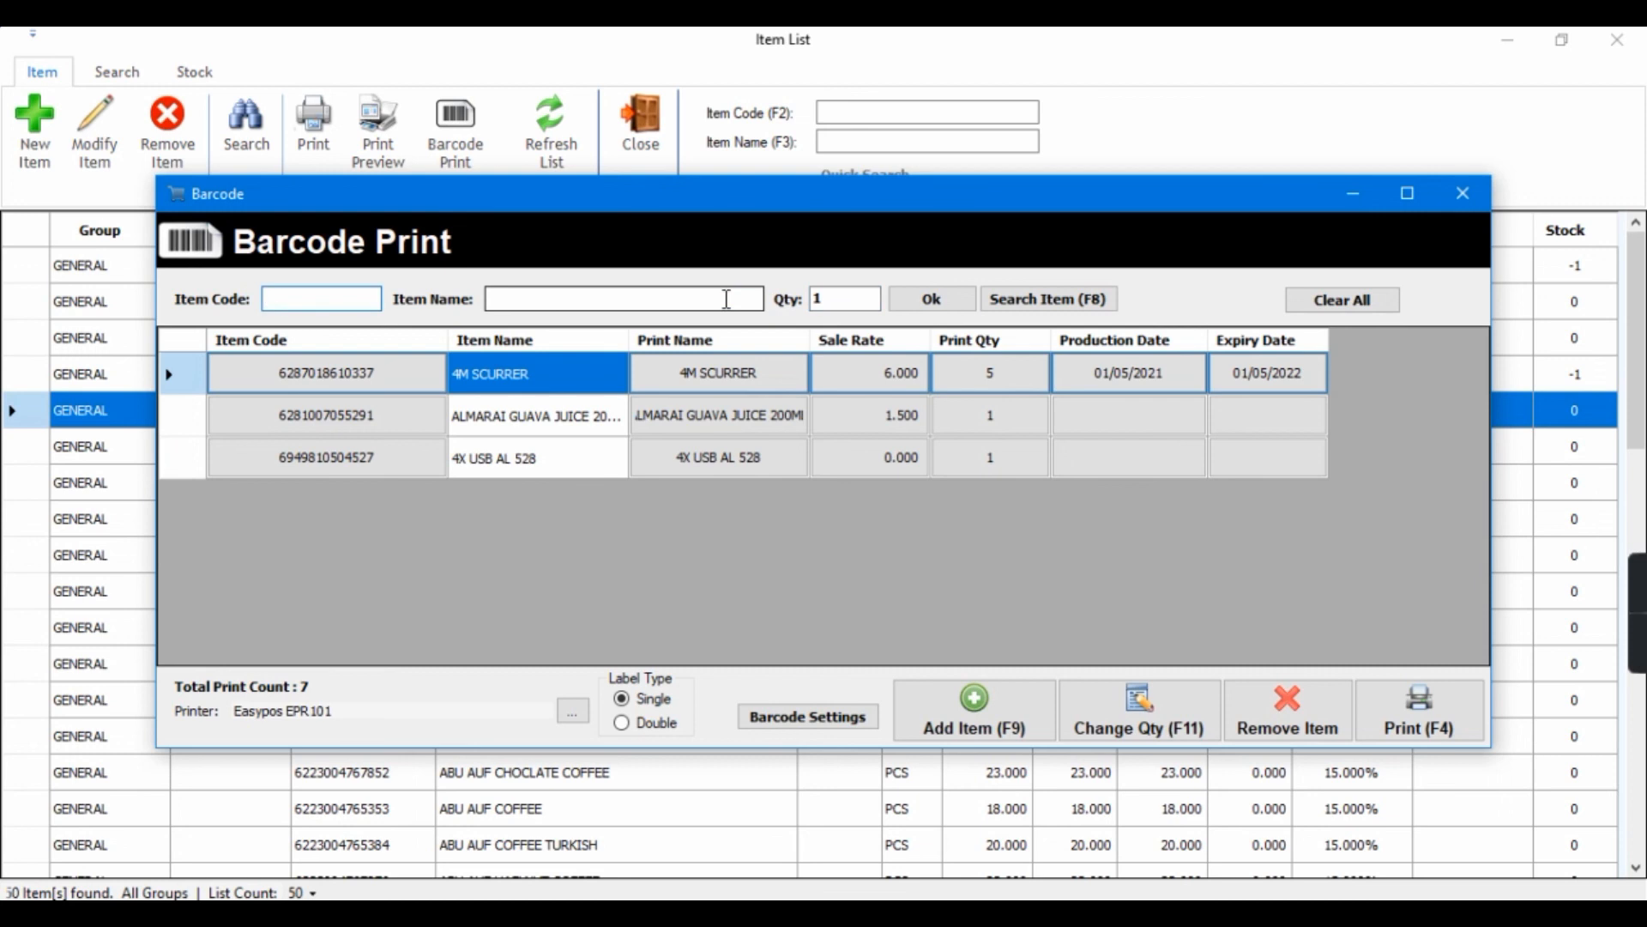
Add 7 DAYS CROISSANT COCOA to the barcode label list by item name with quantity 1.
left_click(727, 299)
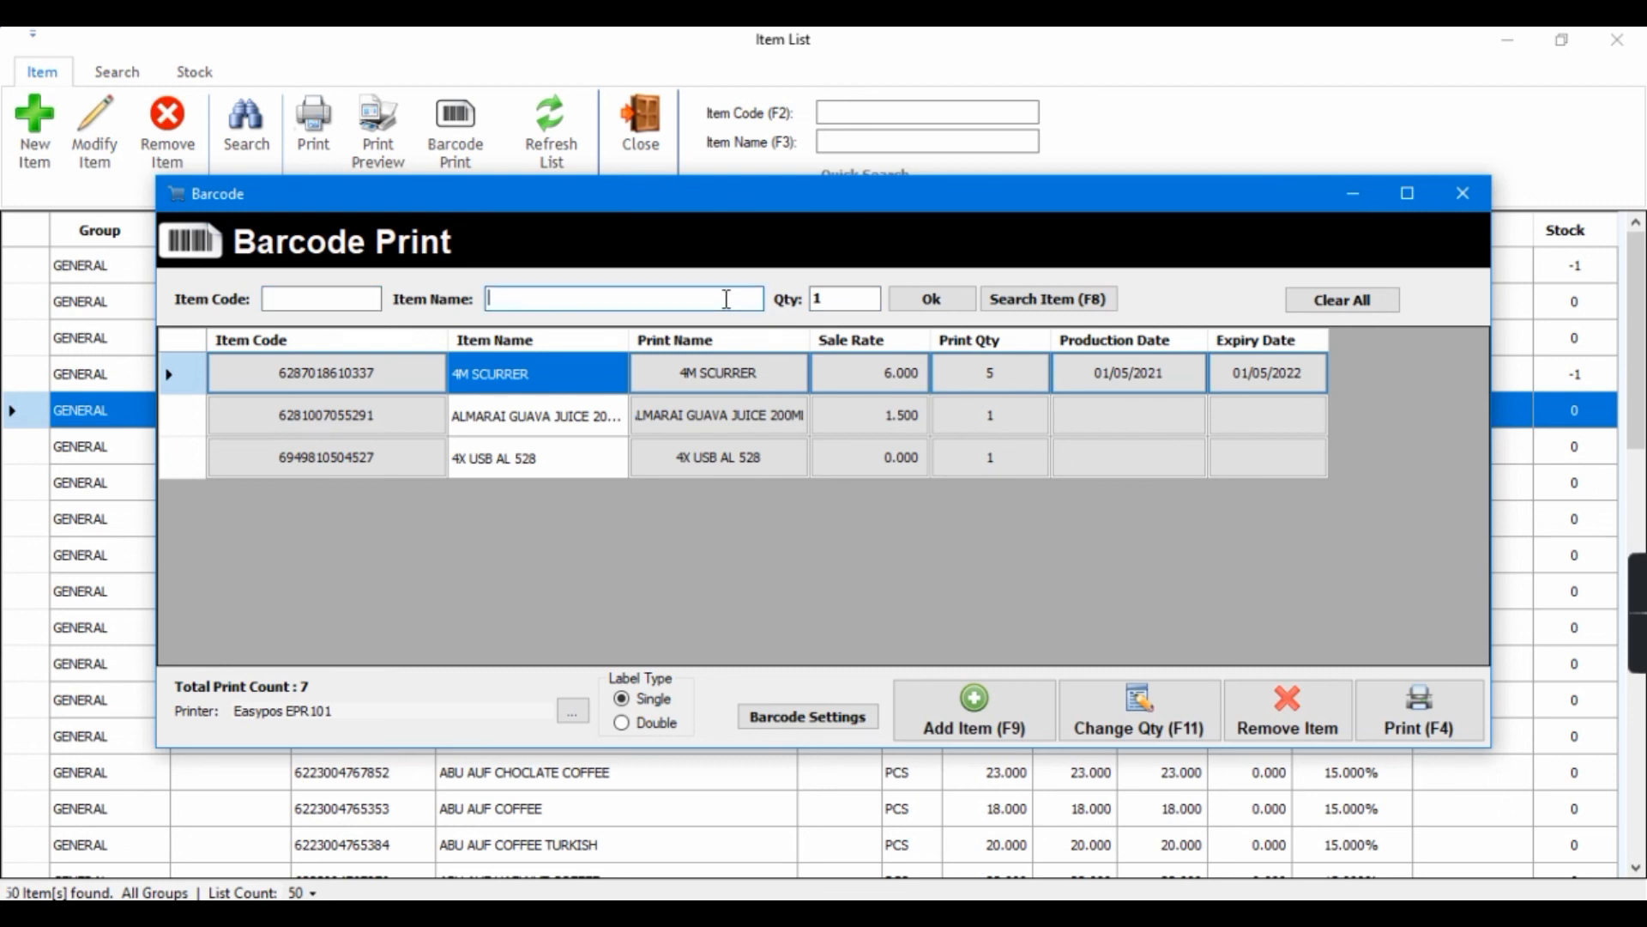
key("Down")
key("Down")
key("Down")
key("Down")
key("Down")
key("Down")
key("Down")
key("Down")
key("Return")
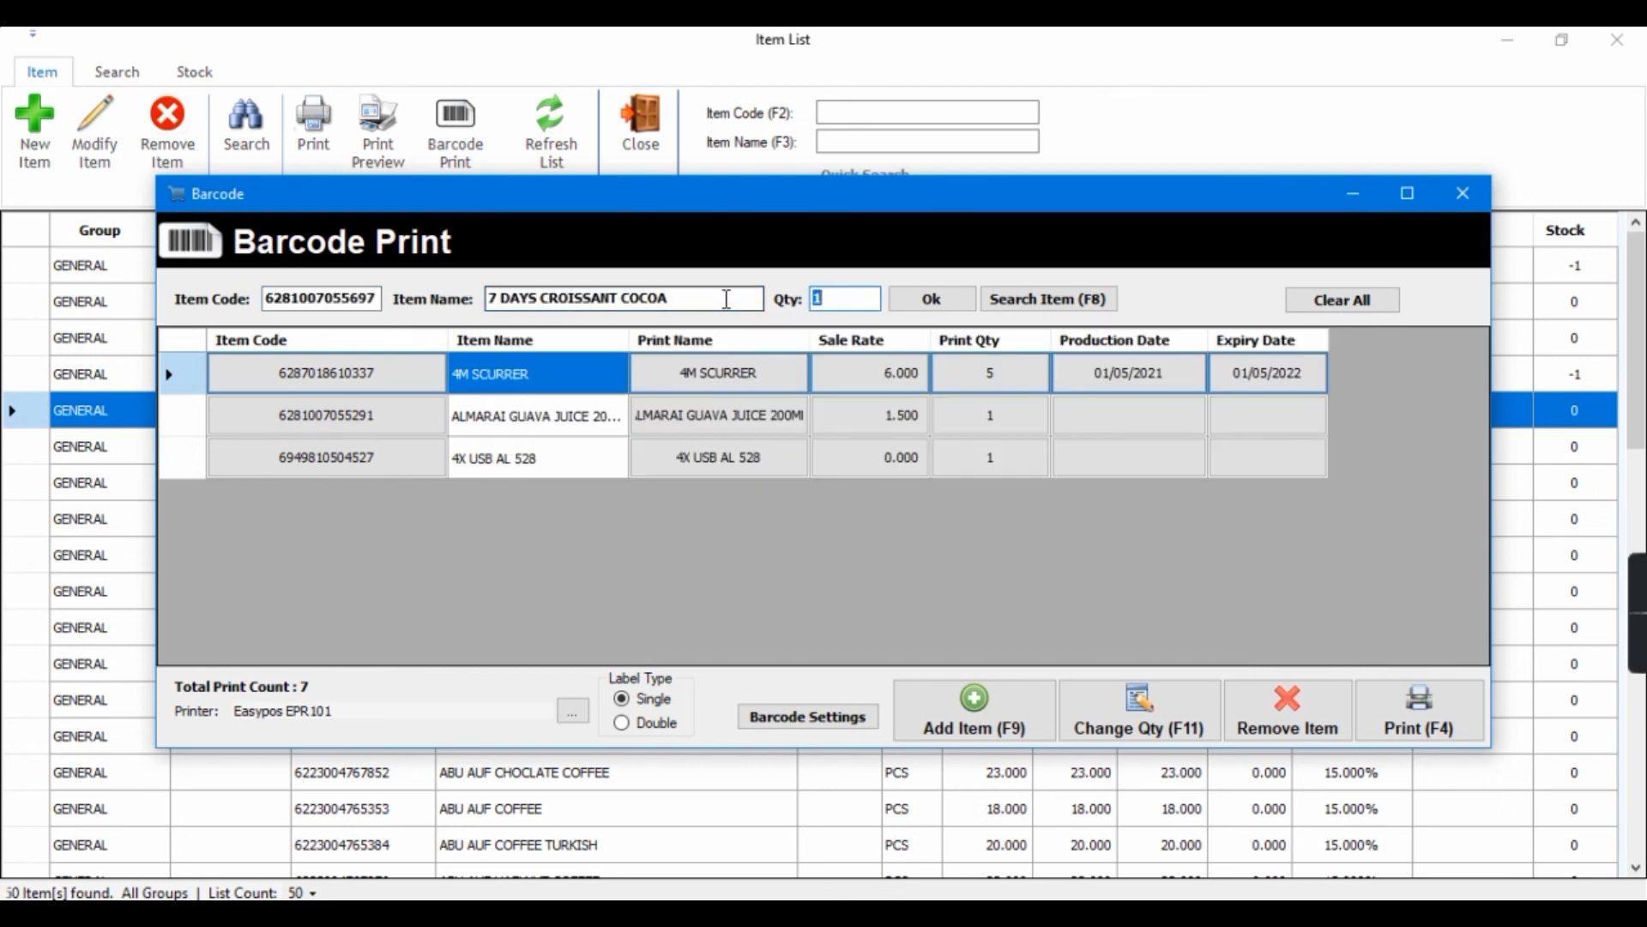
key("Return")
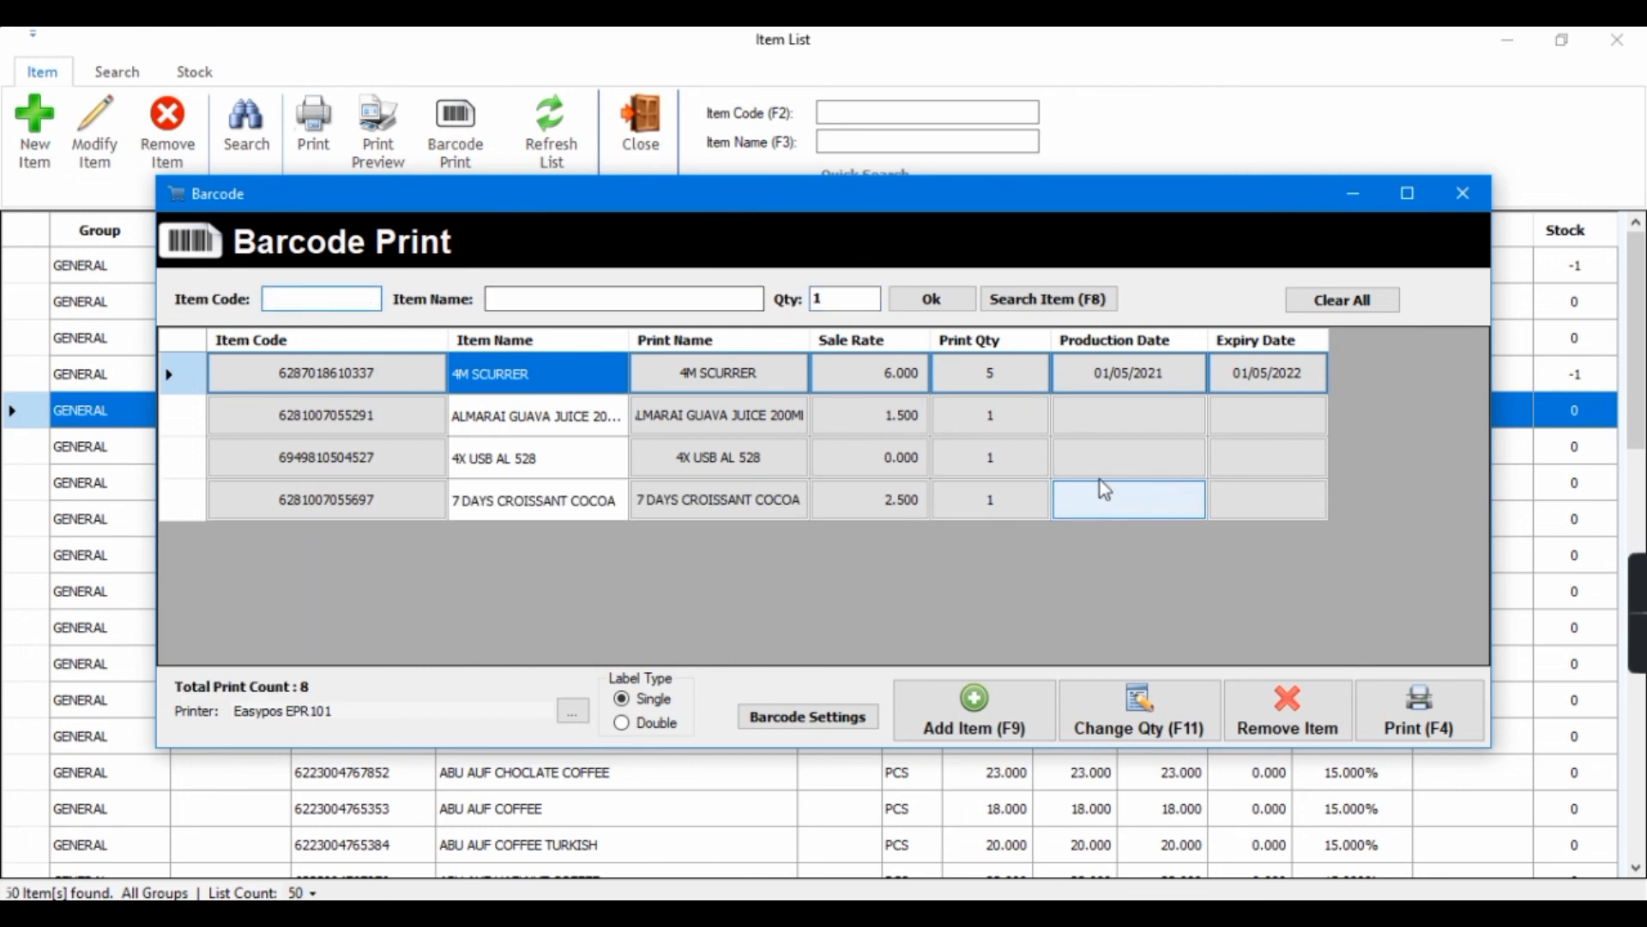
Remove 7 DAYS CROISSANT COCOA from the barcode label list.
double_click(365, 497)
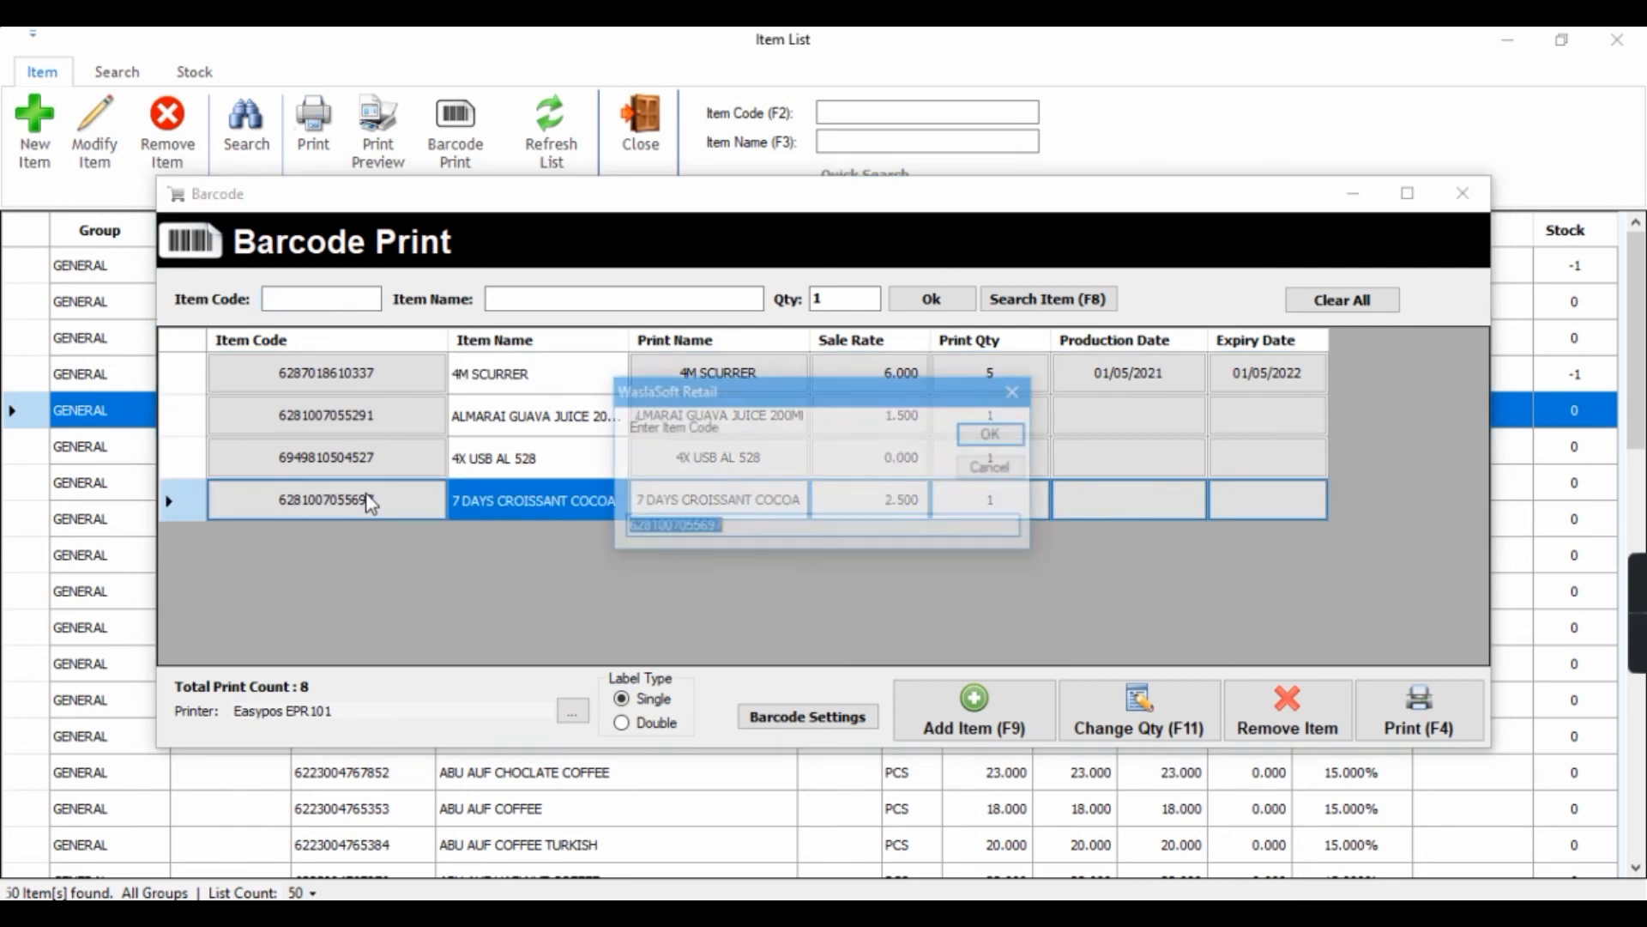
left_click(993, 468)
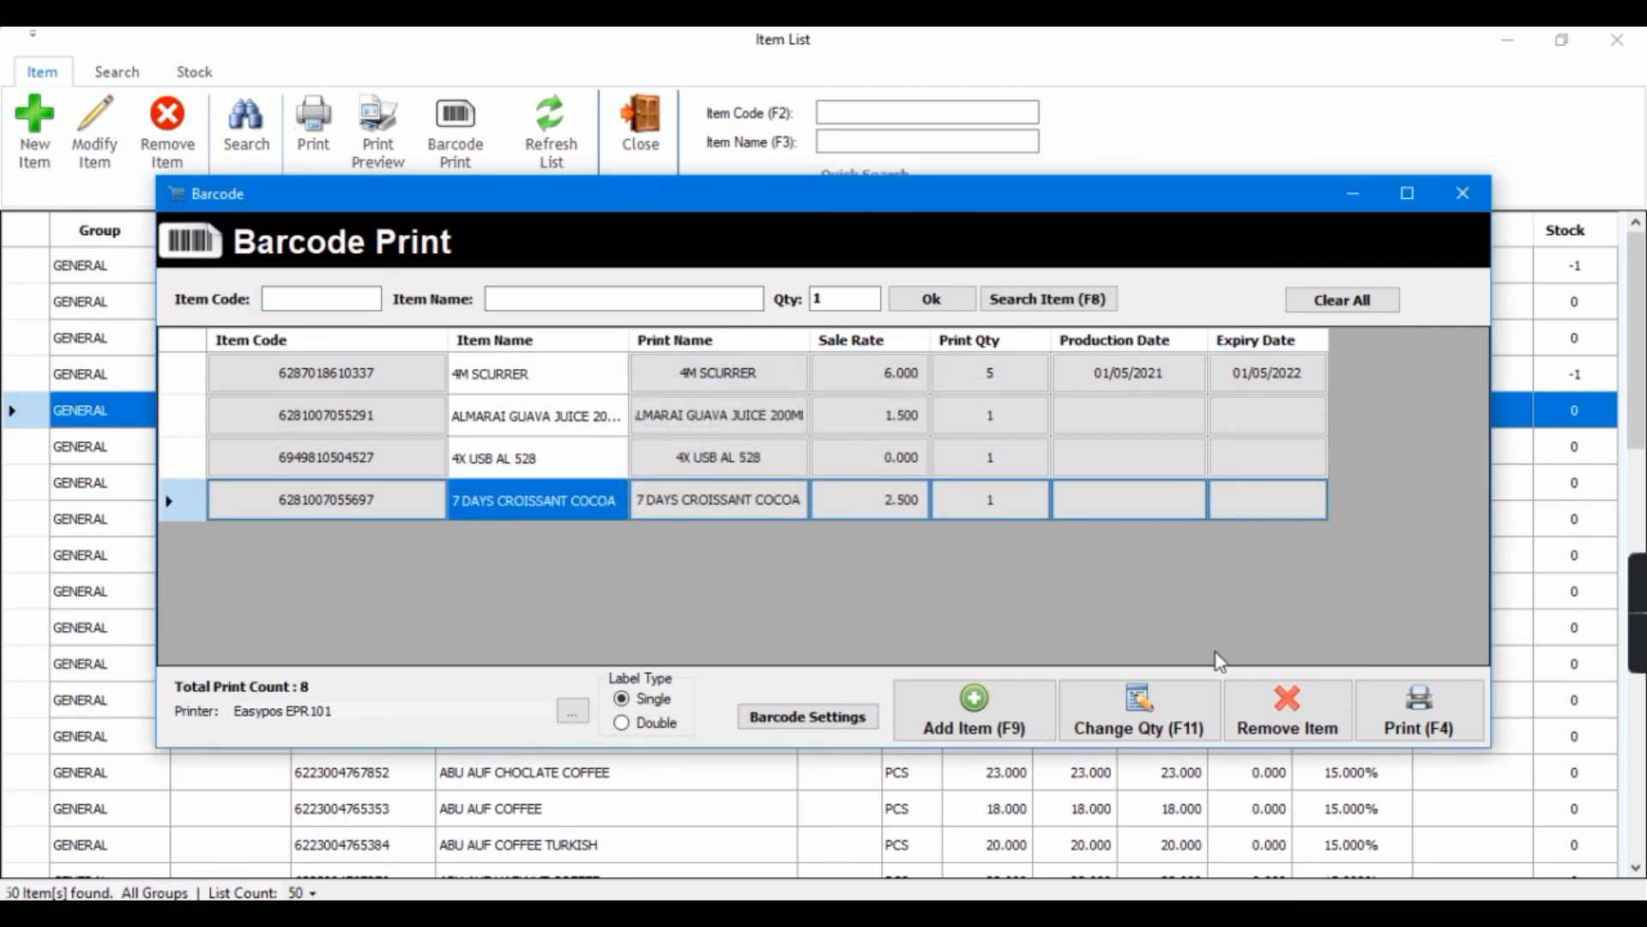
left_click(1285, 726)
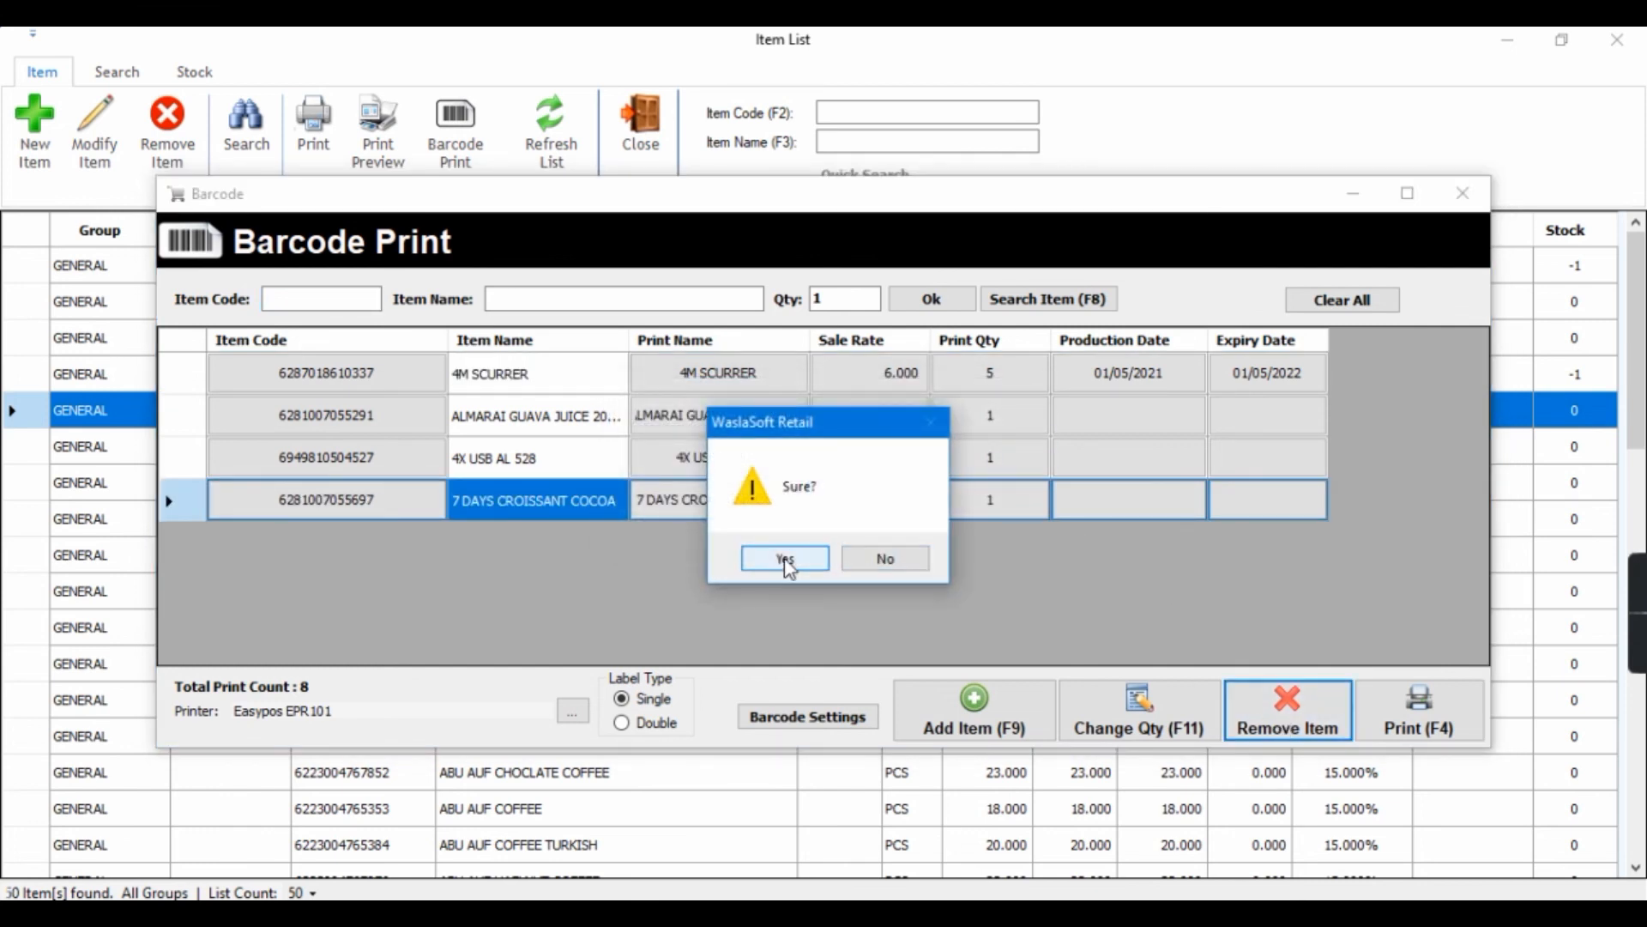
left_click(786, 558)
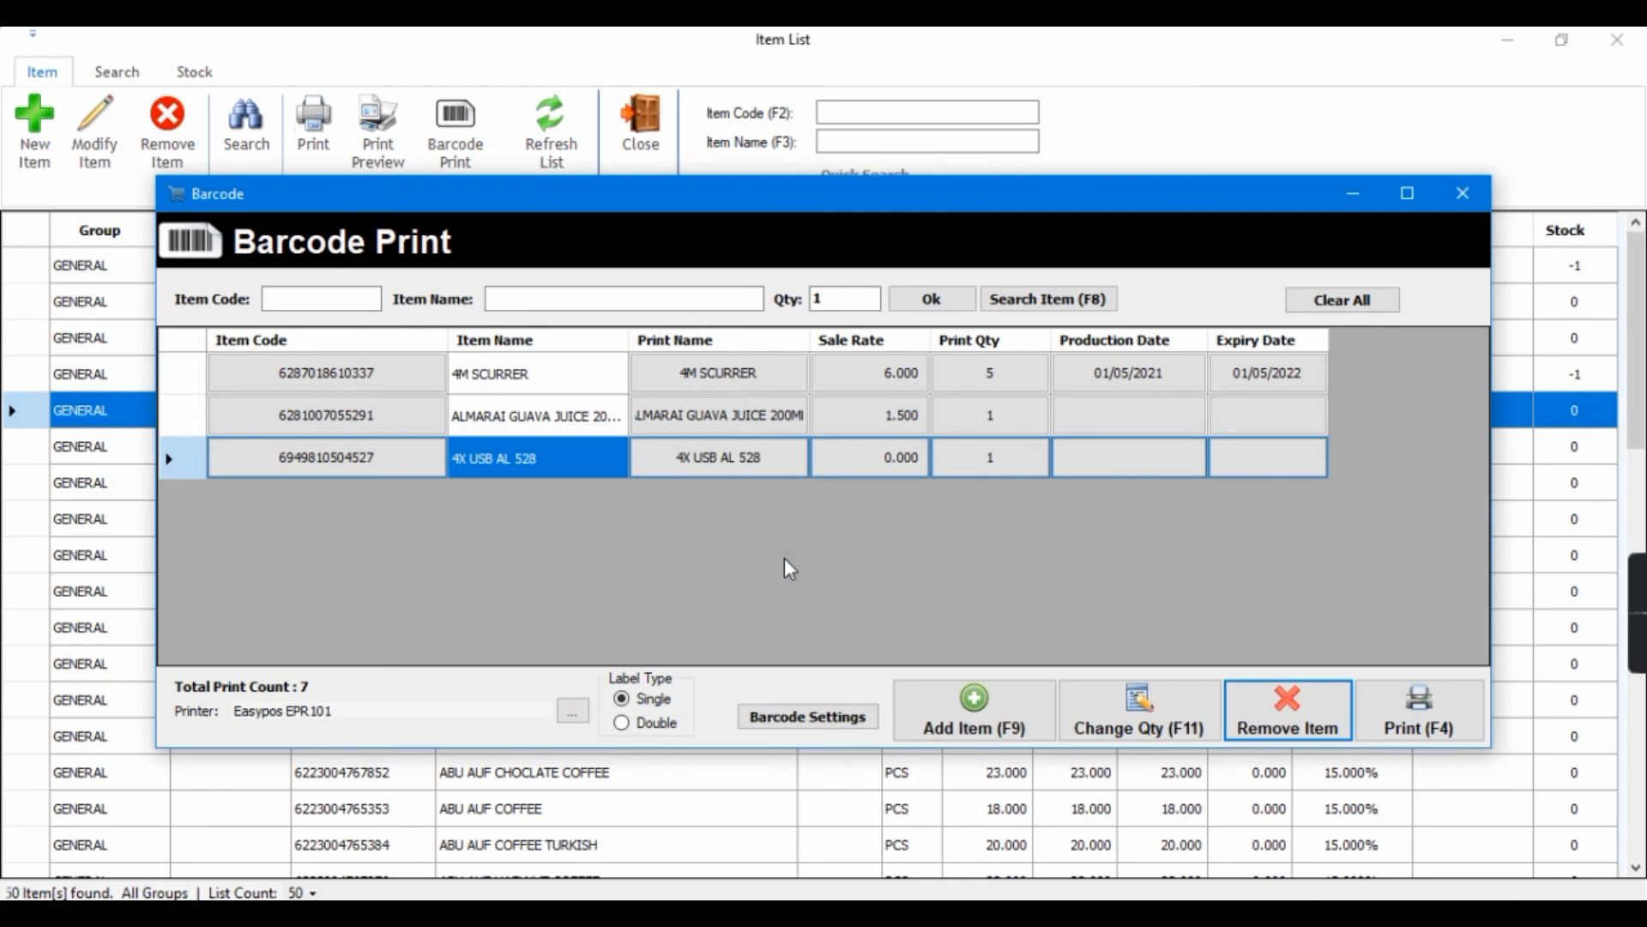
Close the barcode label list, then open a new purchase entry and search for existing purchases.
left_click(1468, 197)
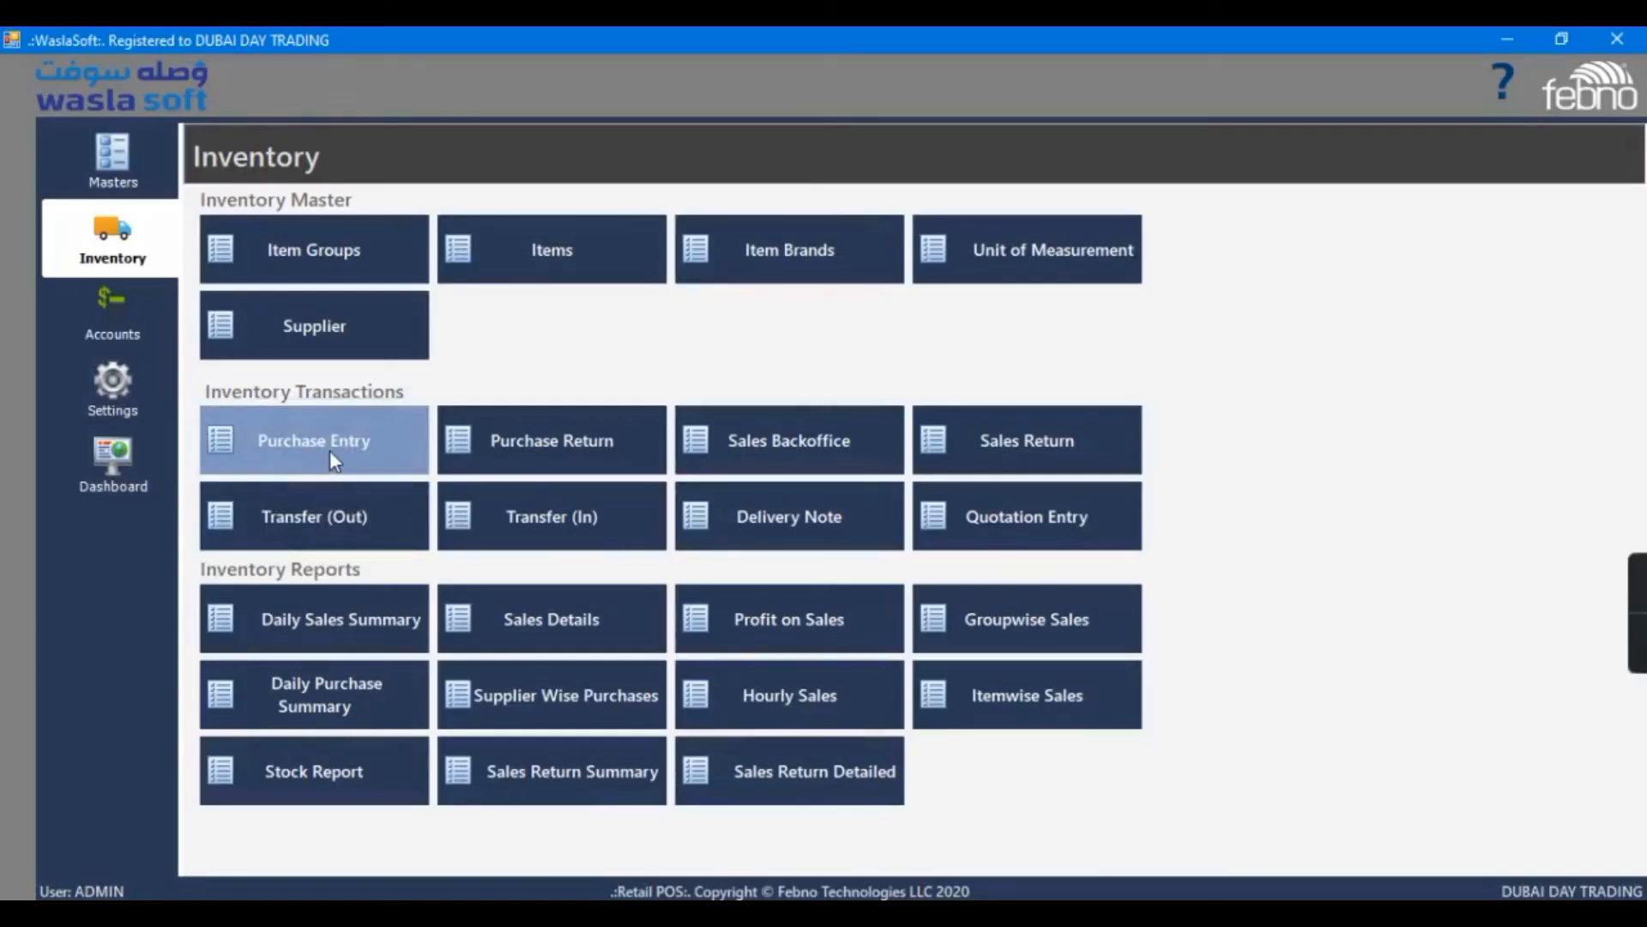
left_click(329, 450)
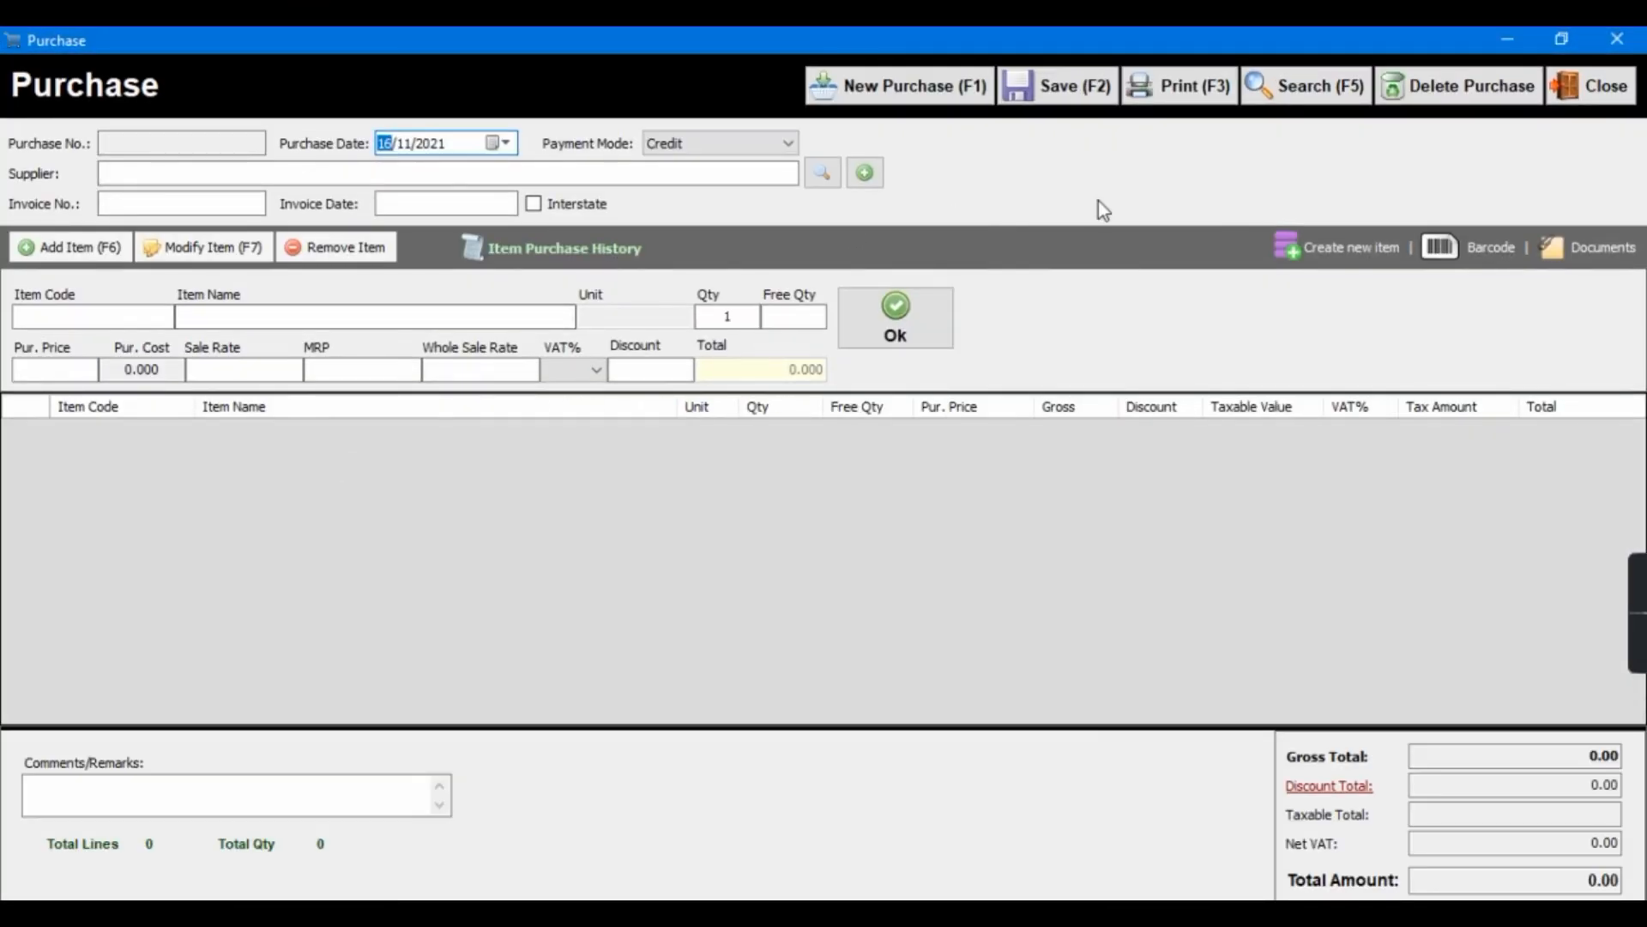
left_click(1329, 110)
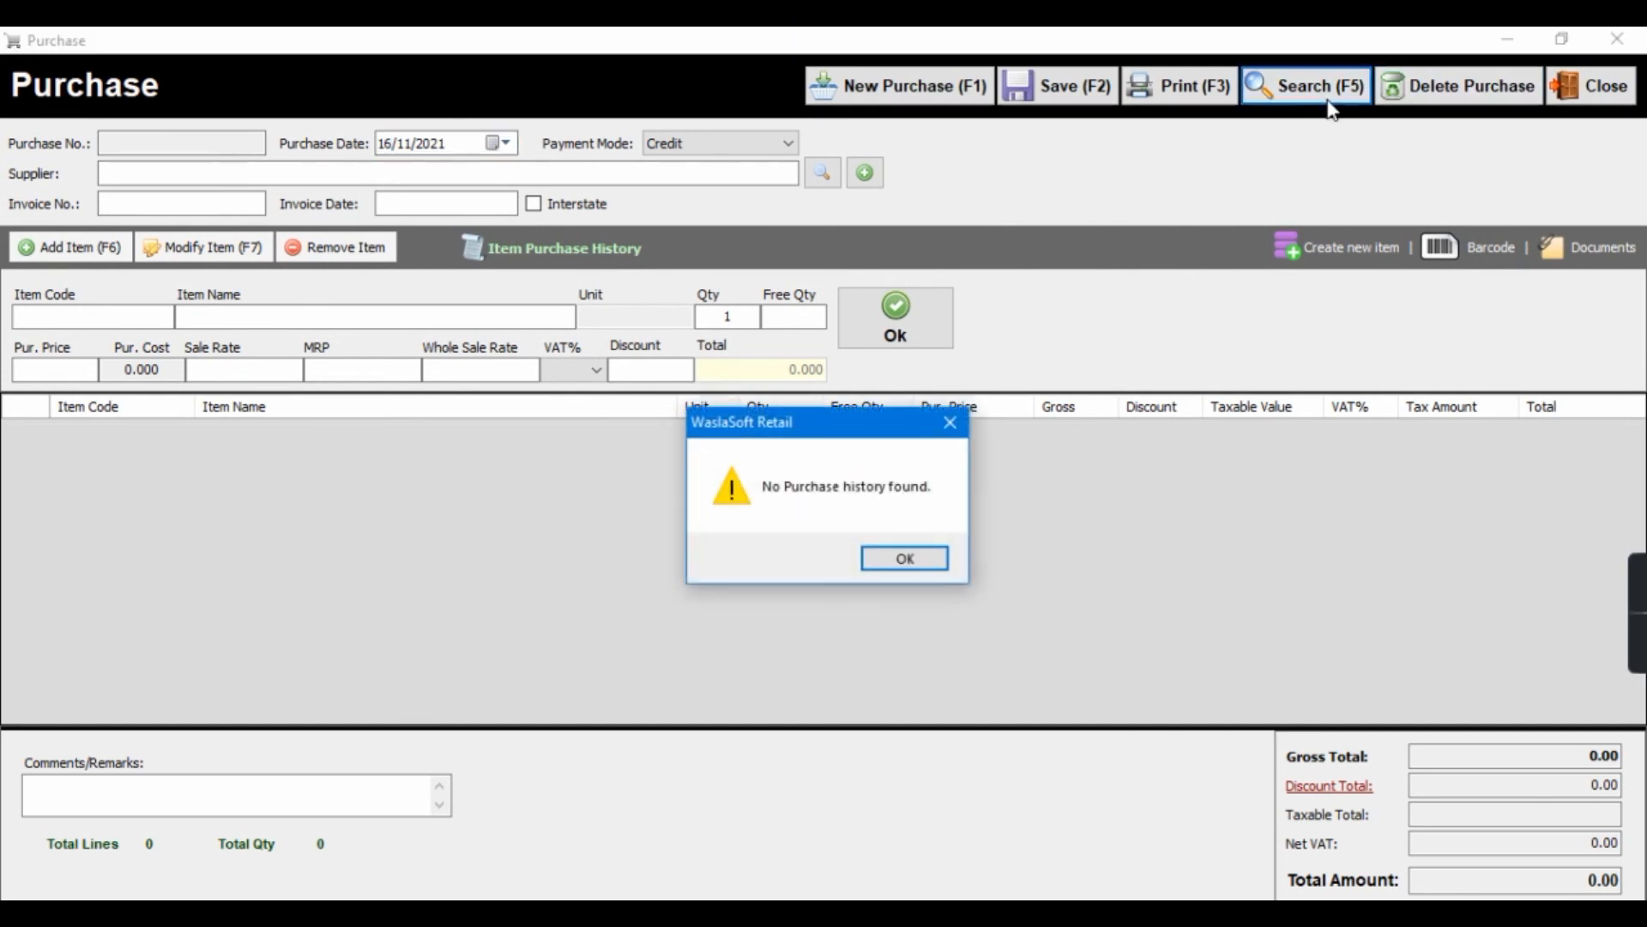
left_click(925, 568)
left_click(725, 174)
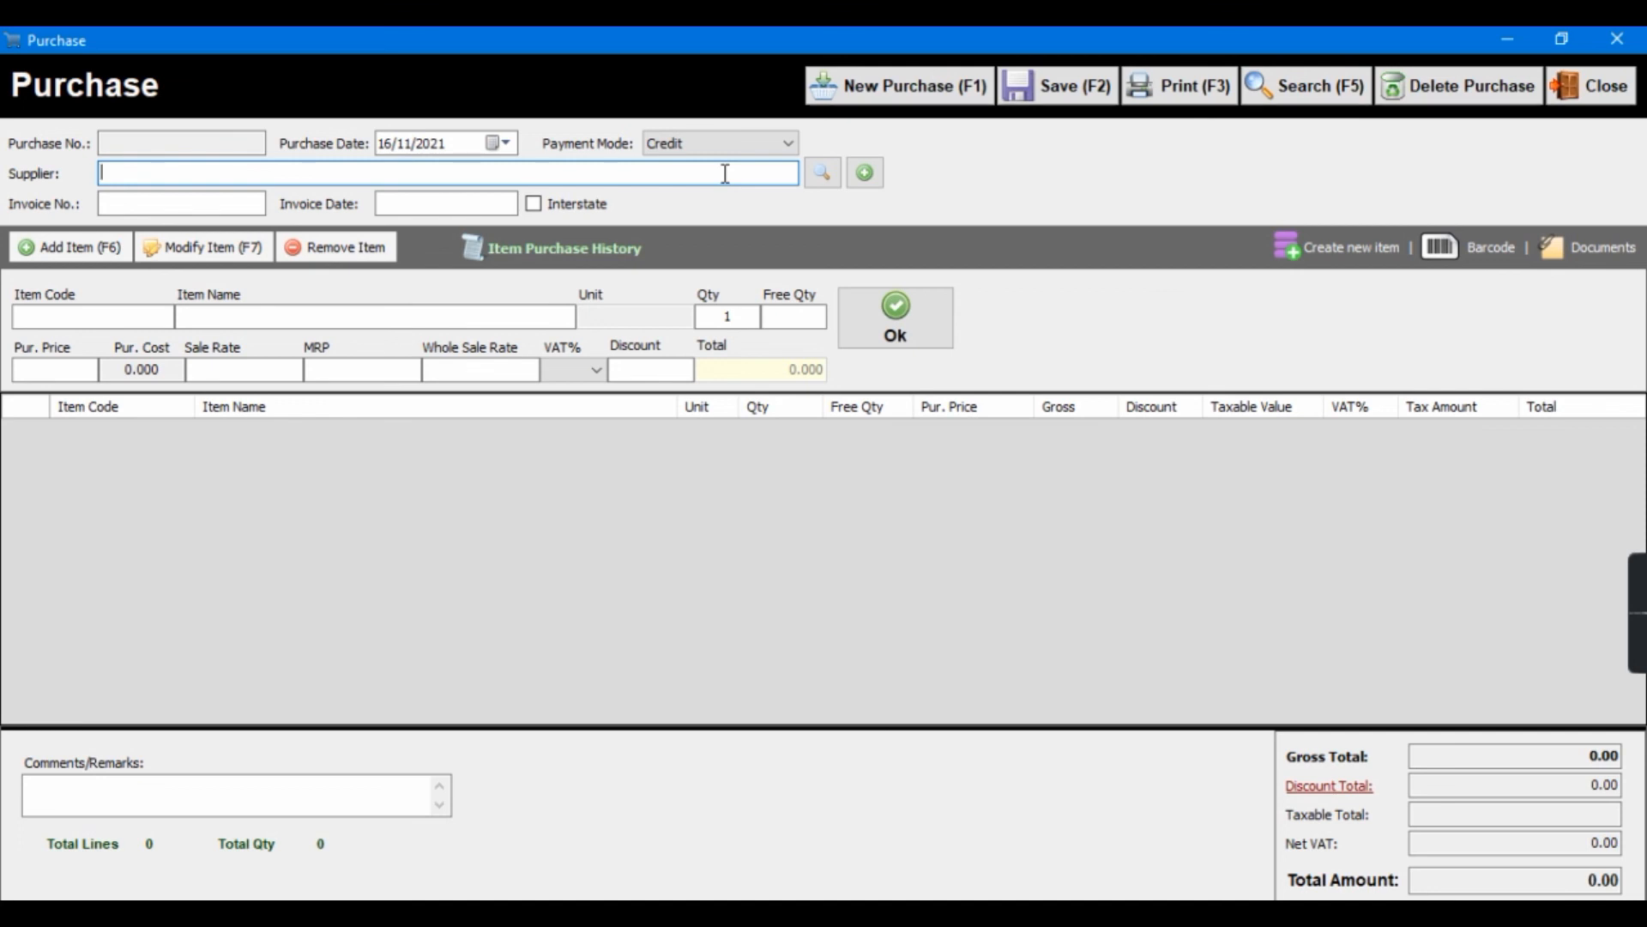
type("sddsds")
double_click(725, 173)
key("BackSpace")
Create and save a new supplier named New Customer from the purchase entry and use it as the purchase's supplier.
left_click(865, 173)
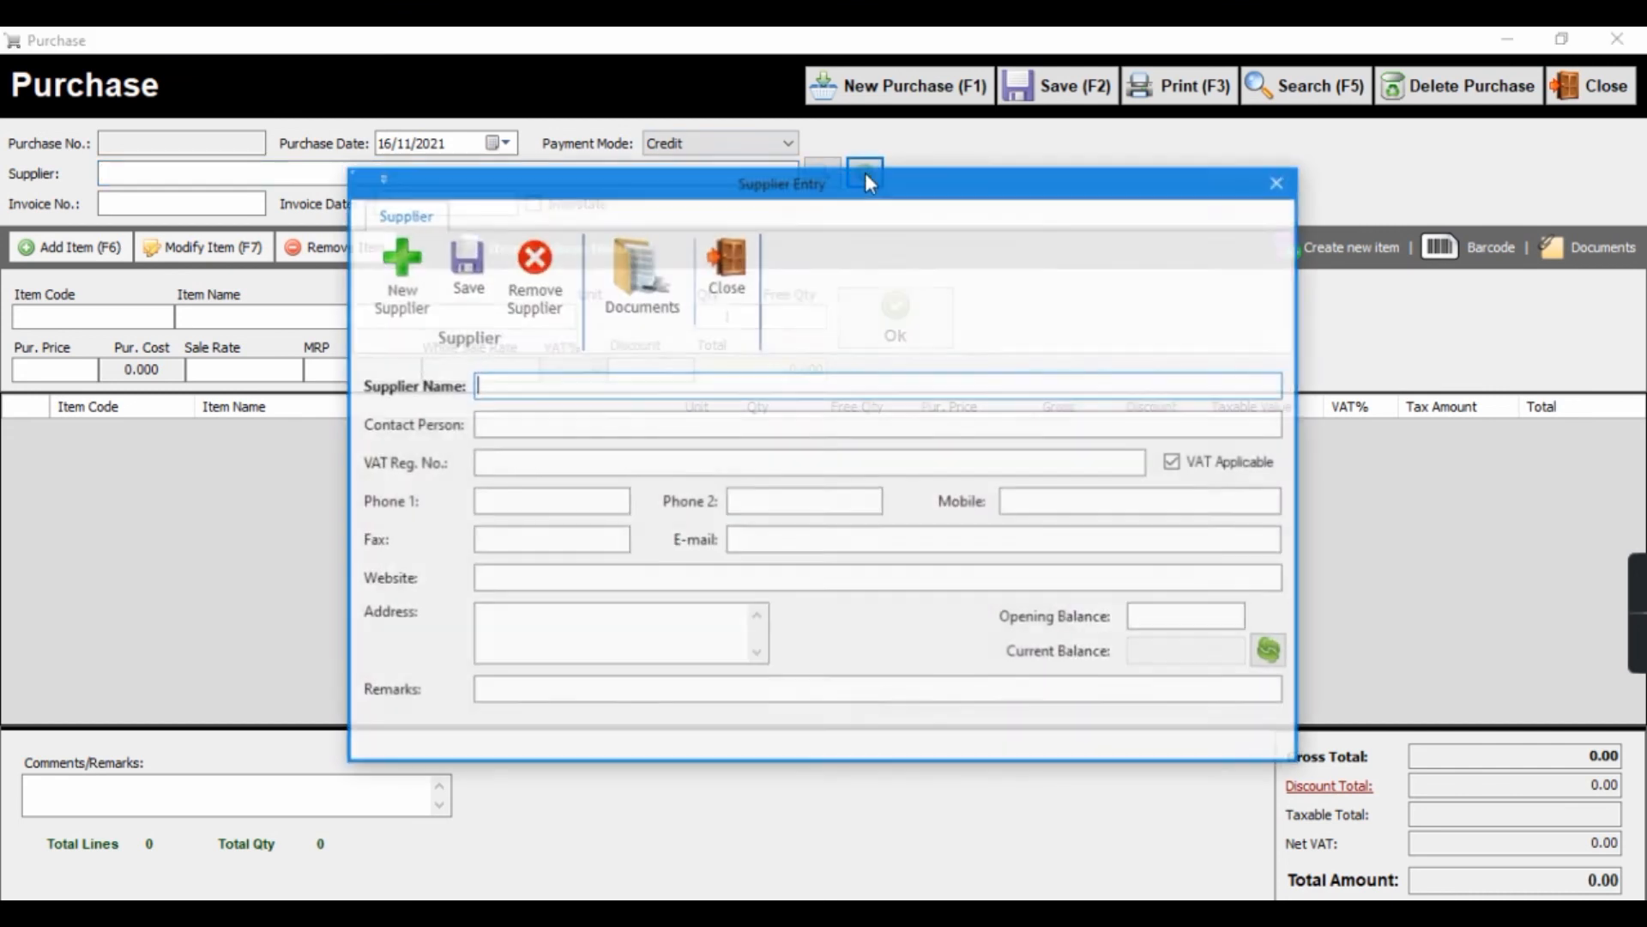
type("New Customer")
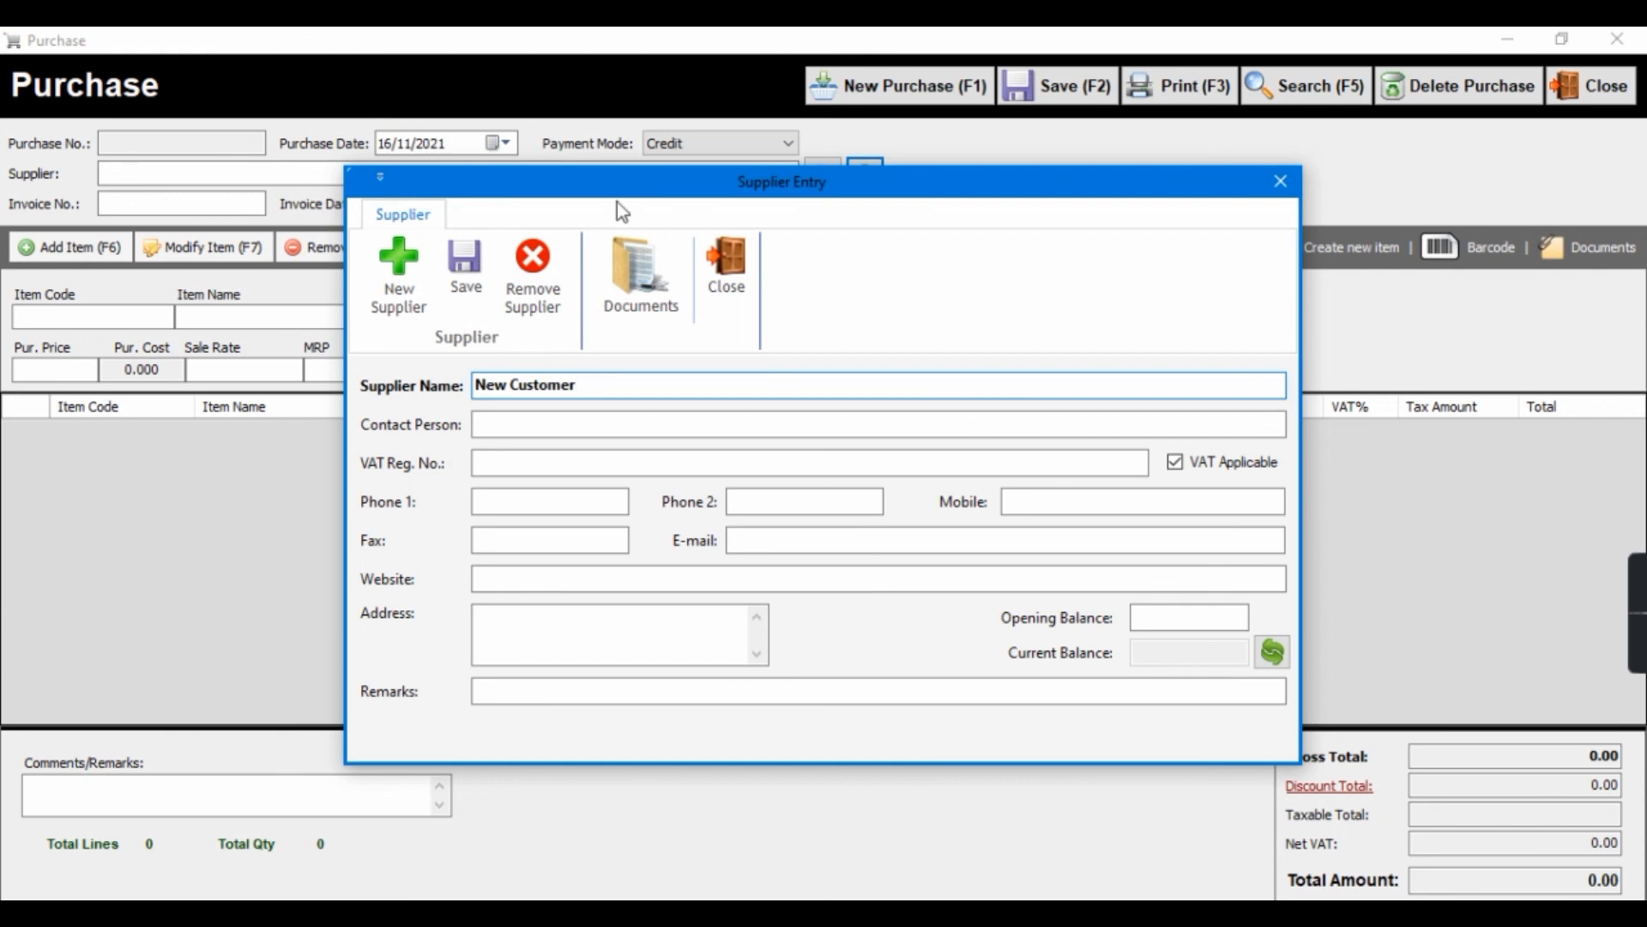
left_click(466, 266)
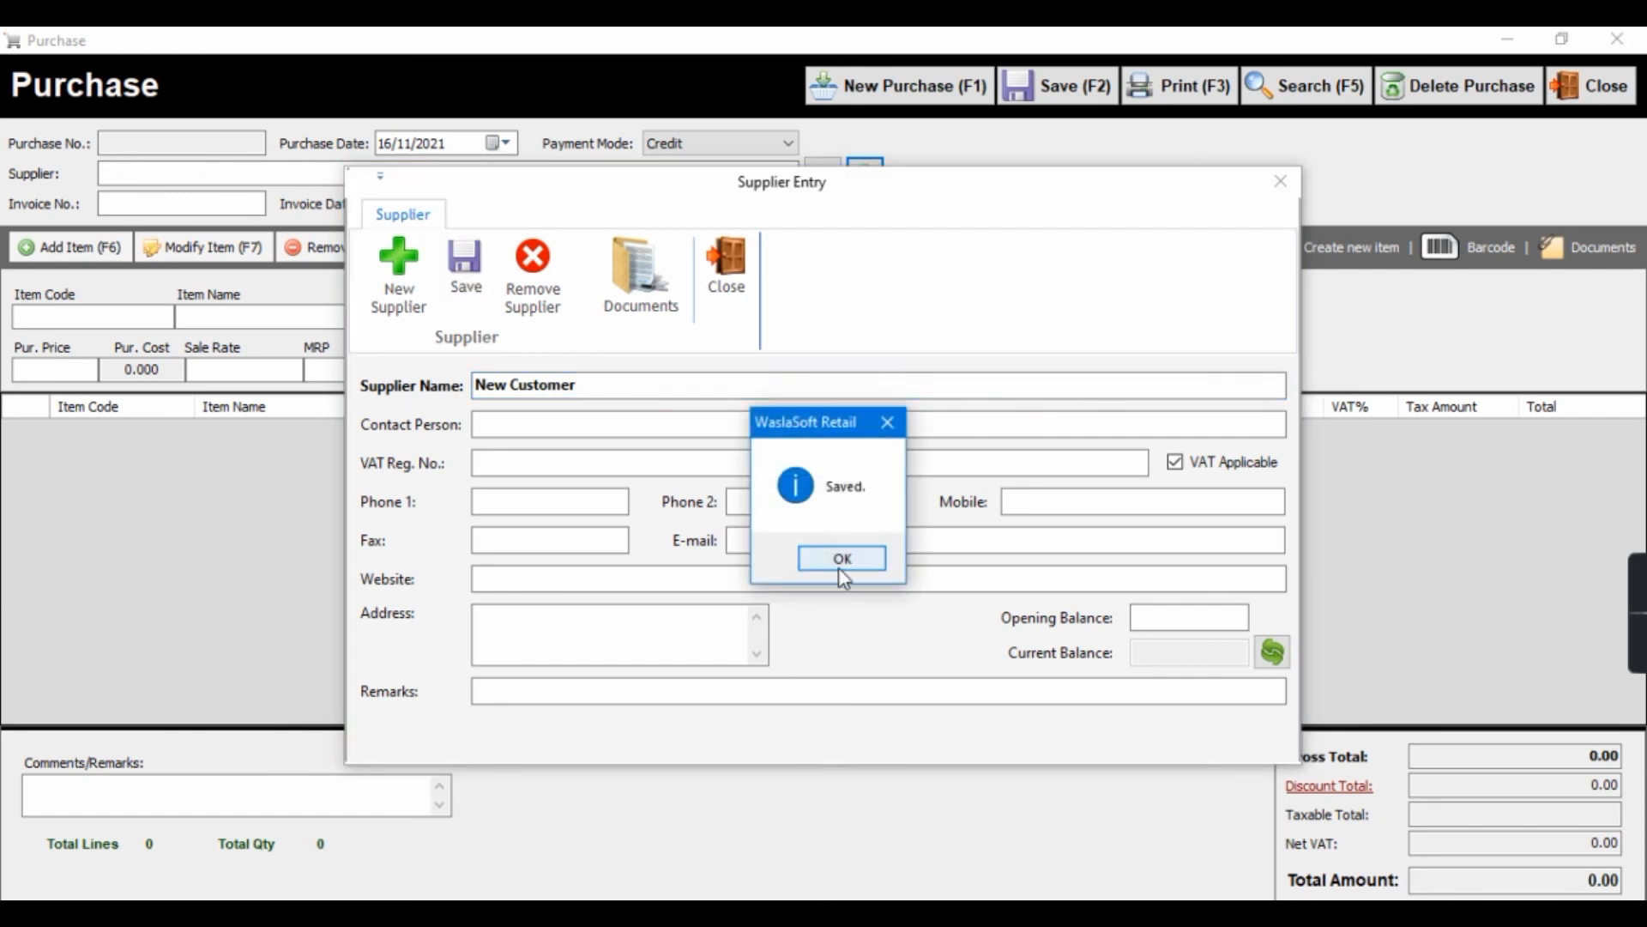
left_click(841, 559)
left_click(733, 285)
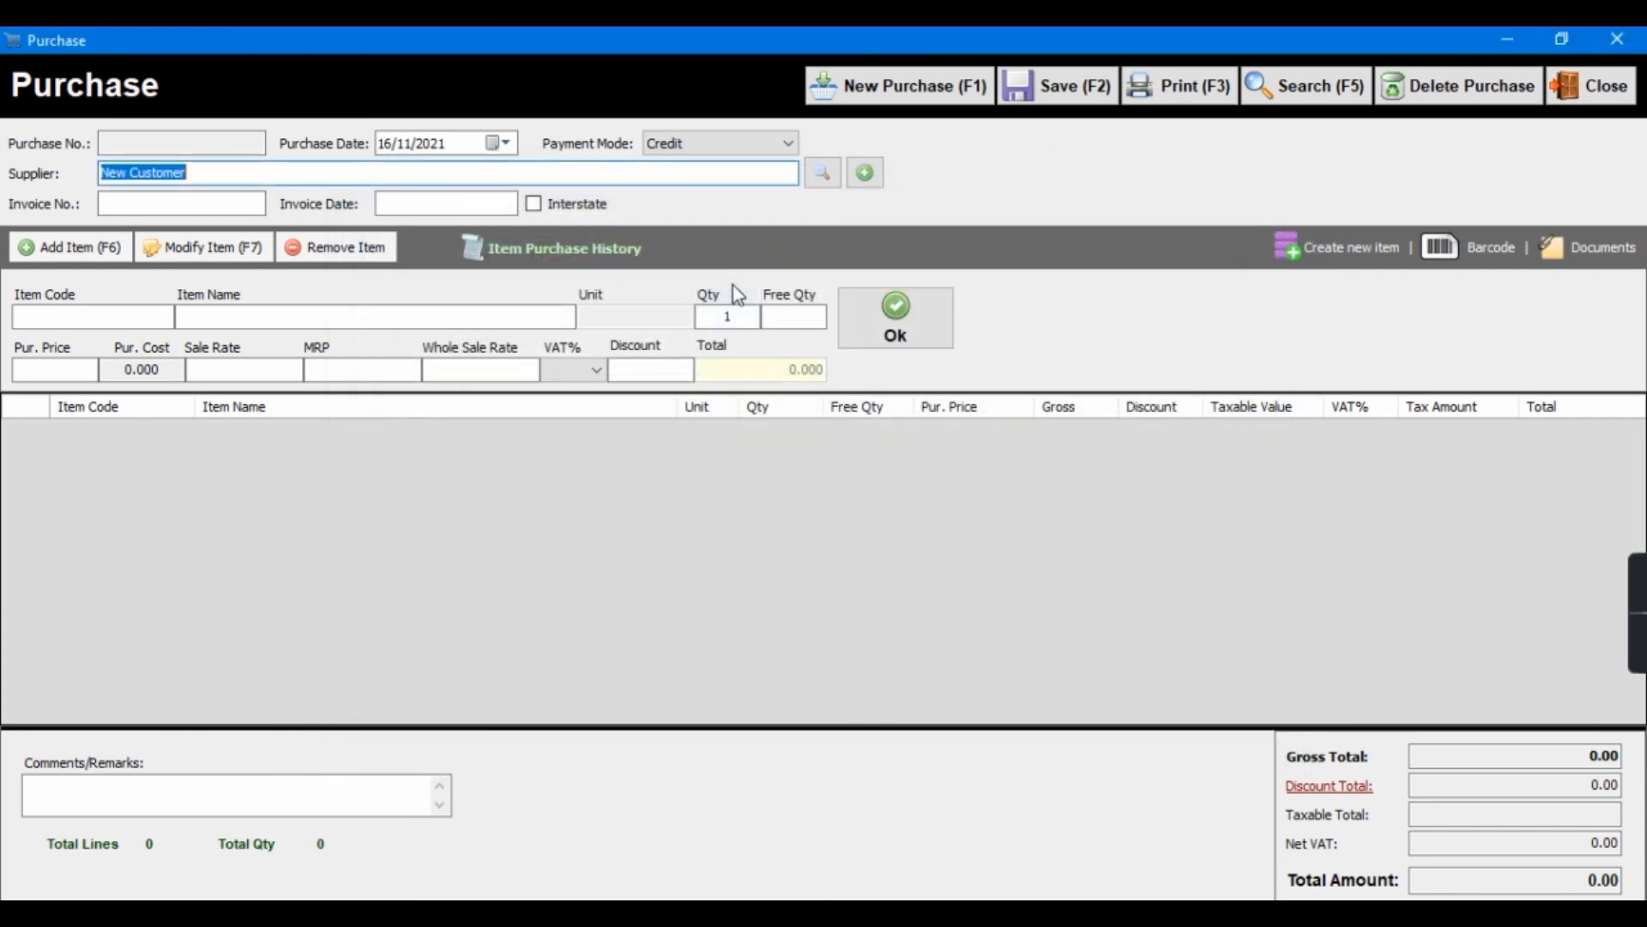
Choose 4M SCURRER as the purchase item and set its quantity to 5.
left_click(487, 315)
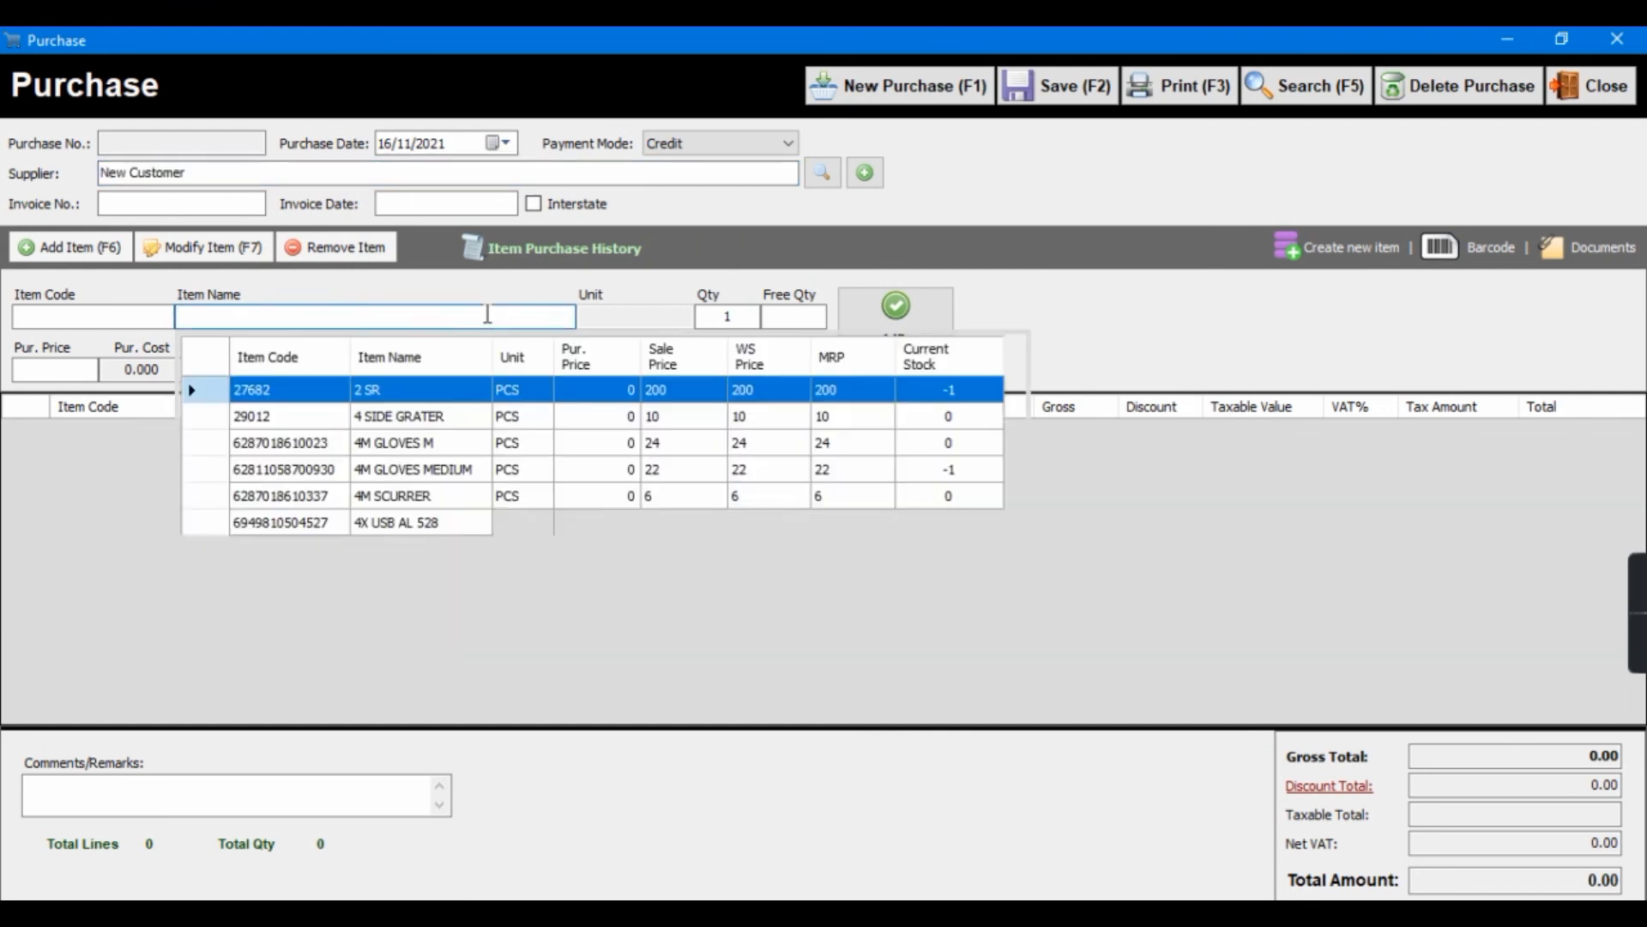
key("Down")
key("Down")
key("Down")
key("Down")
key("Return")
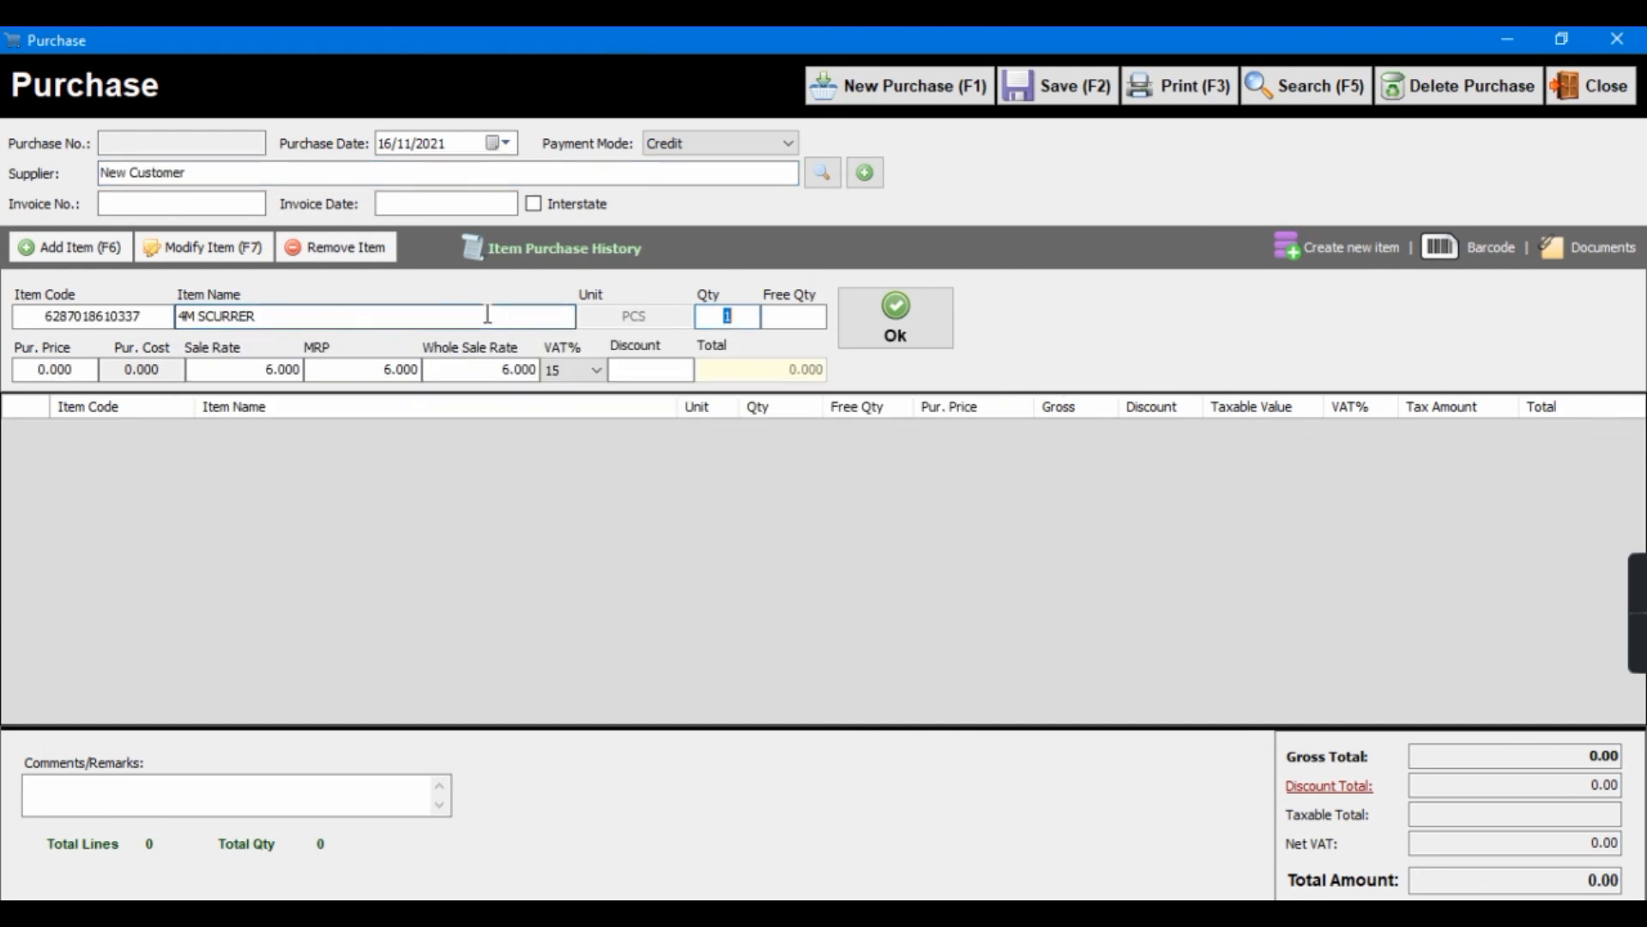
type("5")
key("Return")
Set the purchase price of 4M SCURRER to 15 and add the line to the purchase.
key("Return")
key("Return")
key("Return")
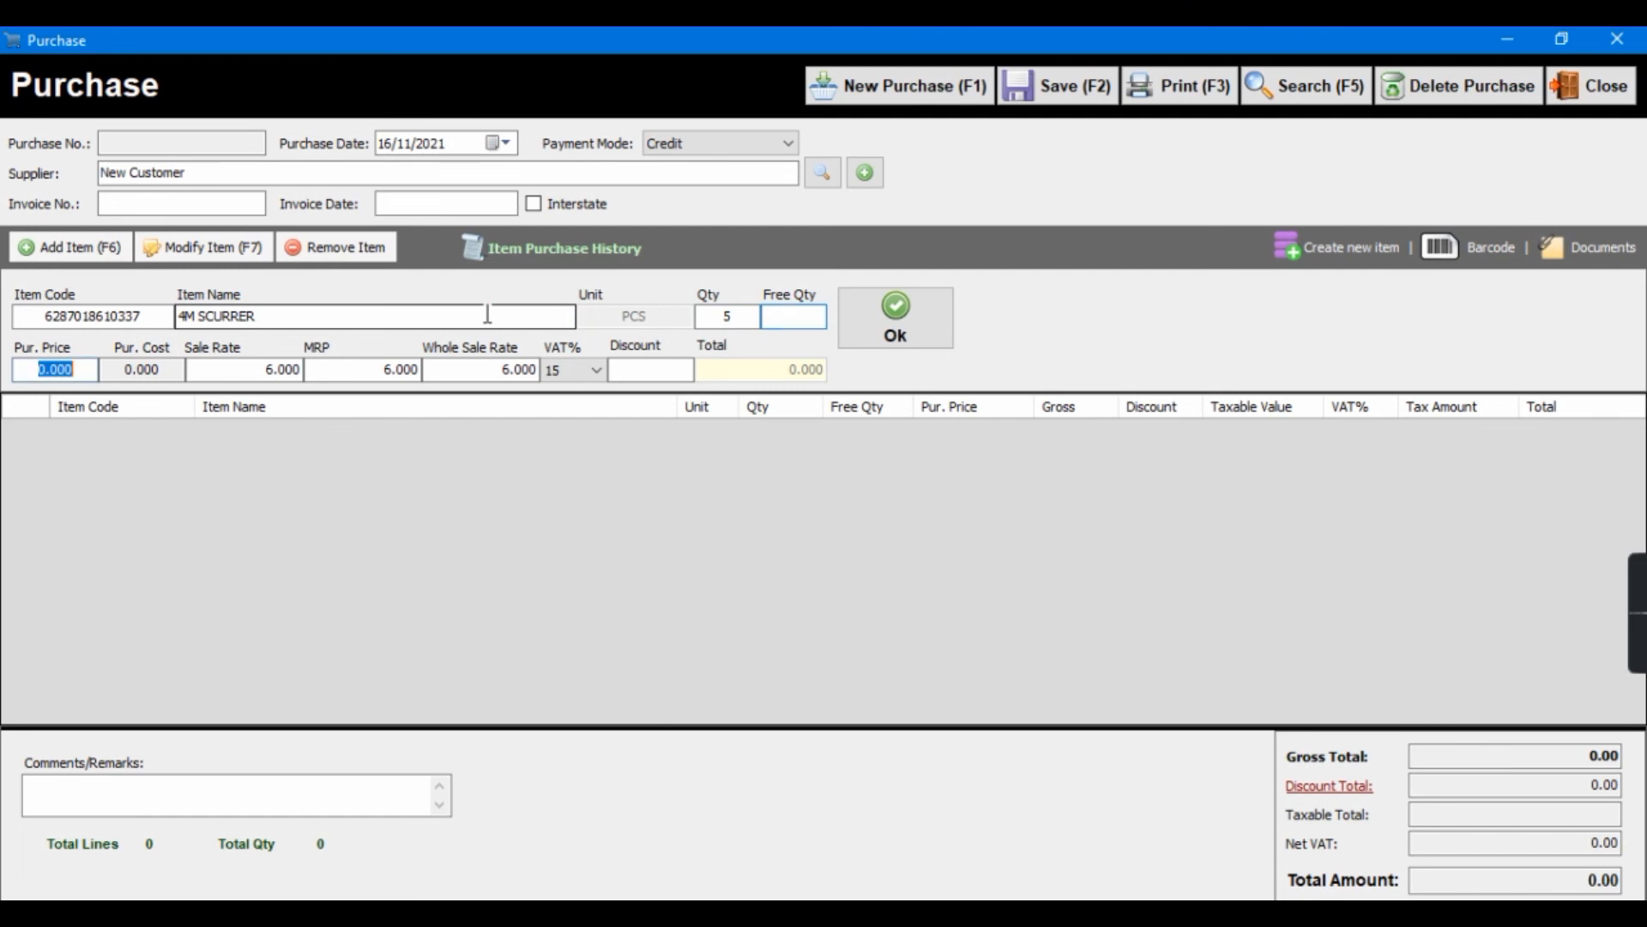
key("Return")
key("Return")
key("Return")
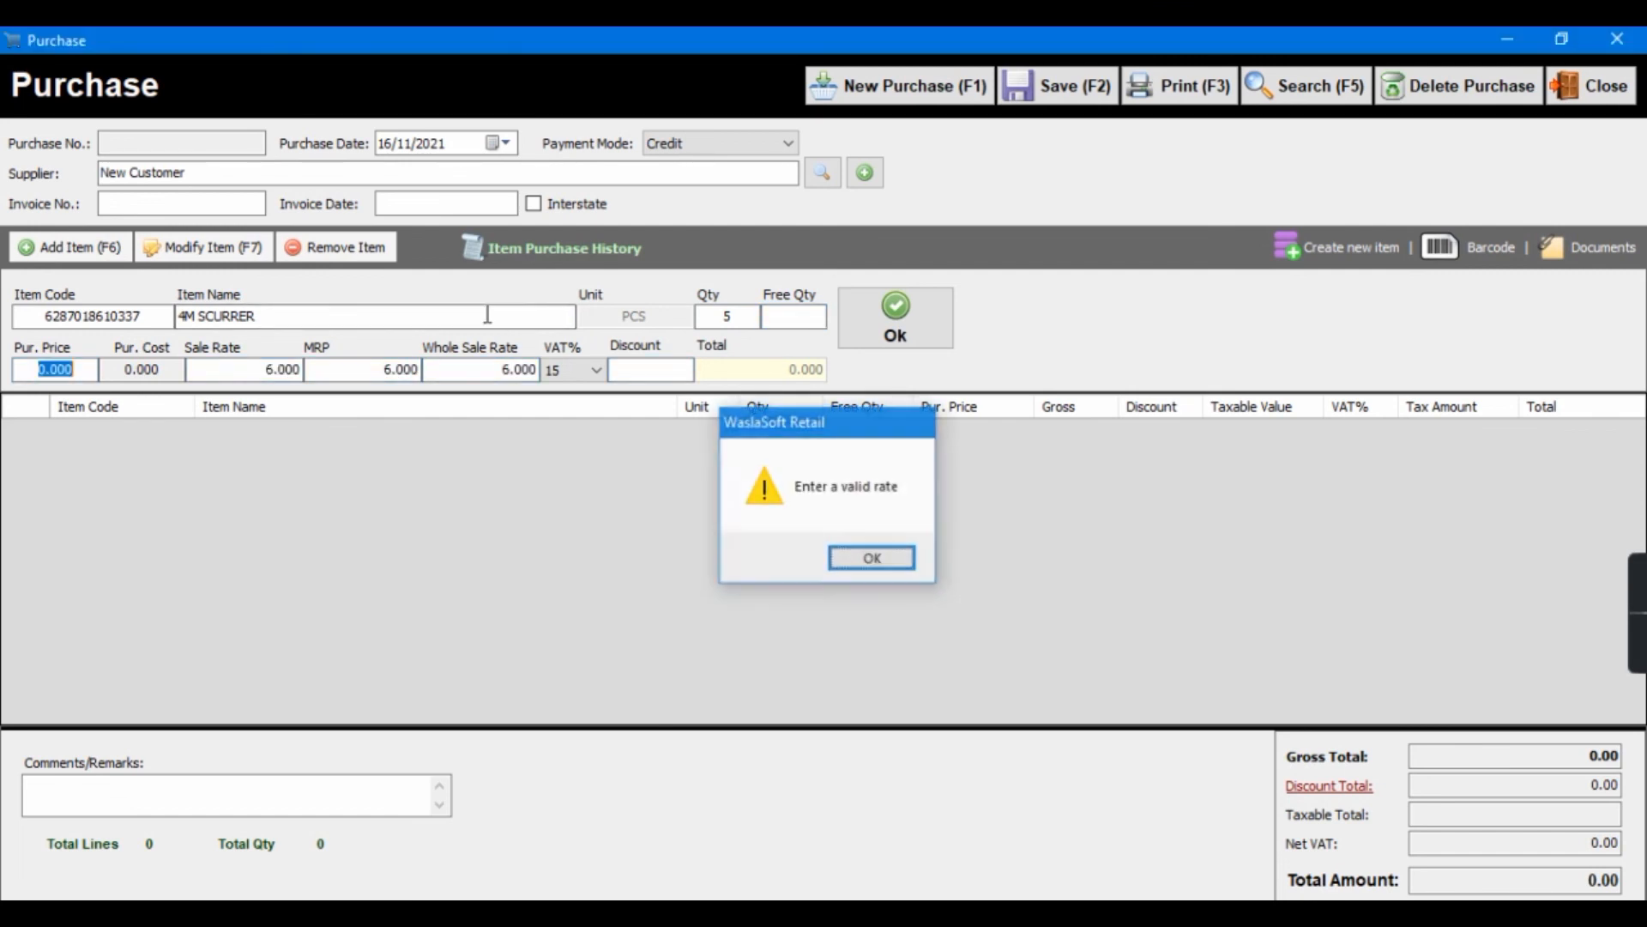
type("15")
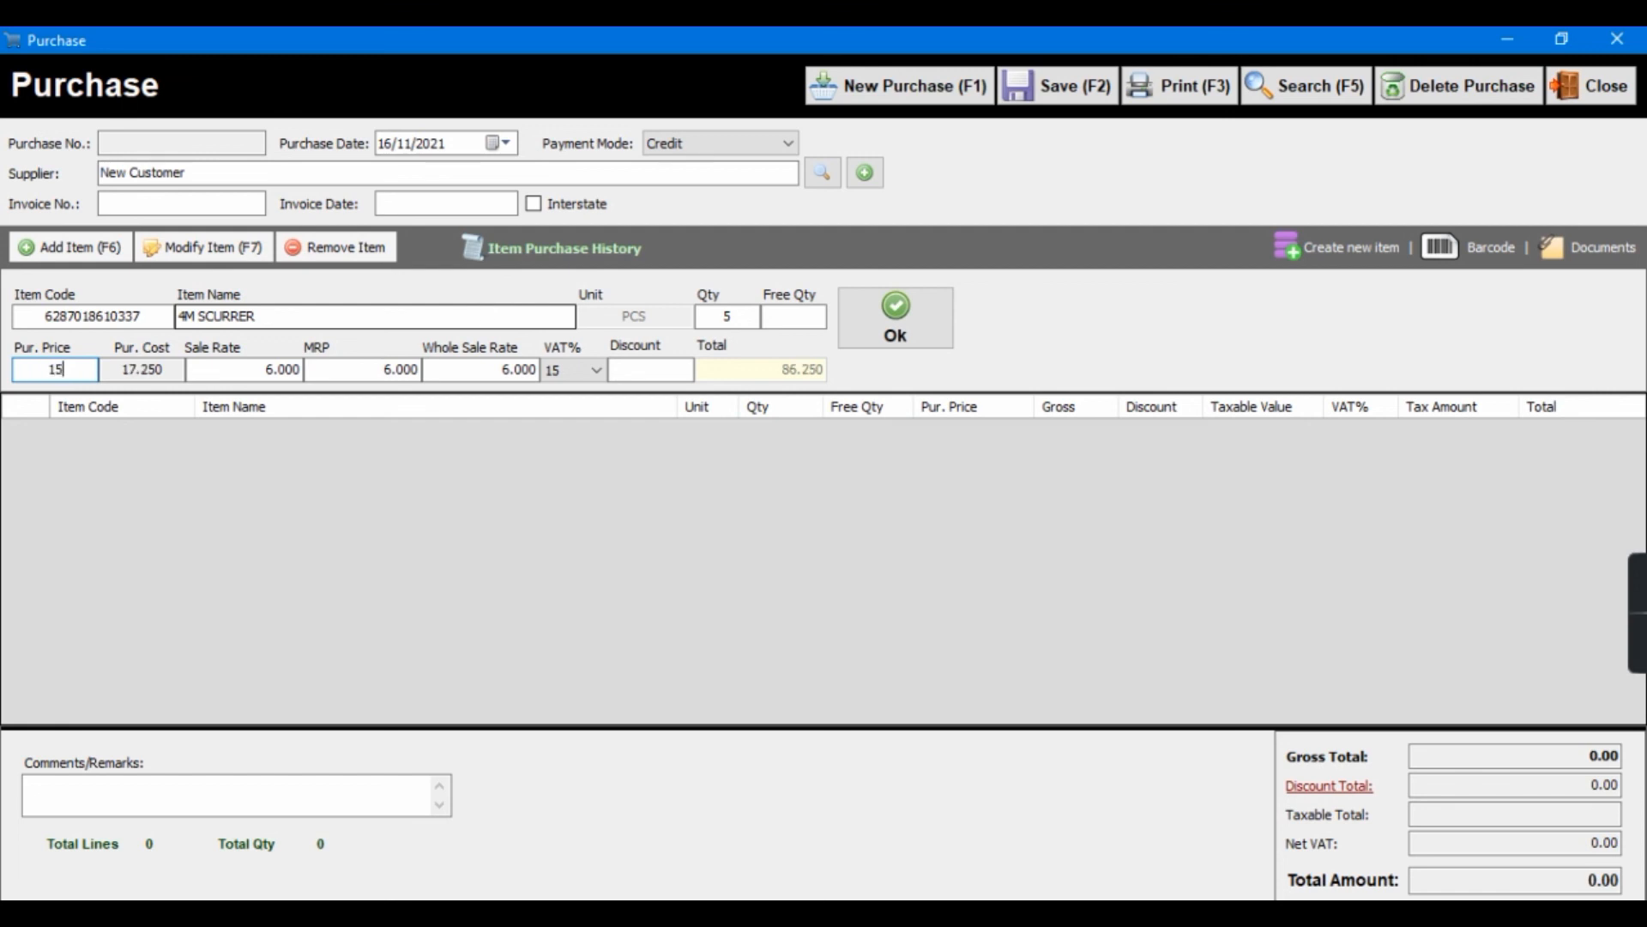
key("Return")
key("Return")
key("Return")
key("Return")
key("Return")
key("Return")
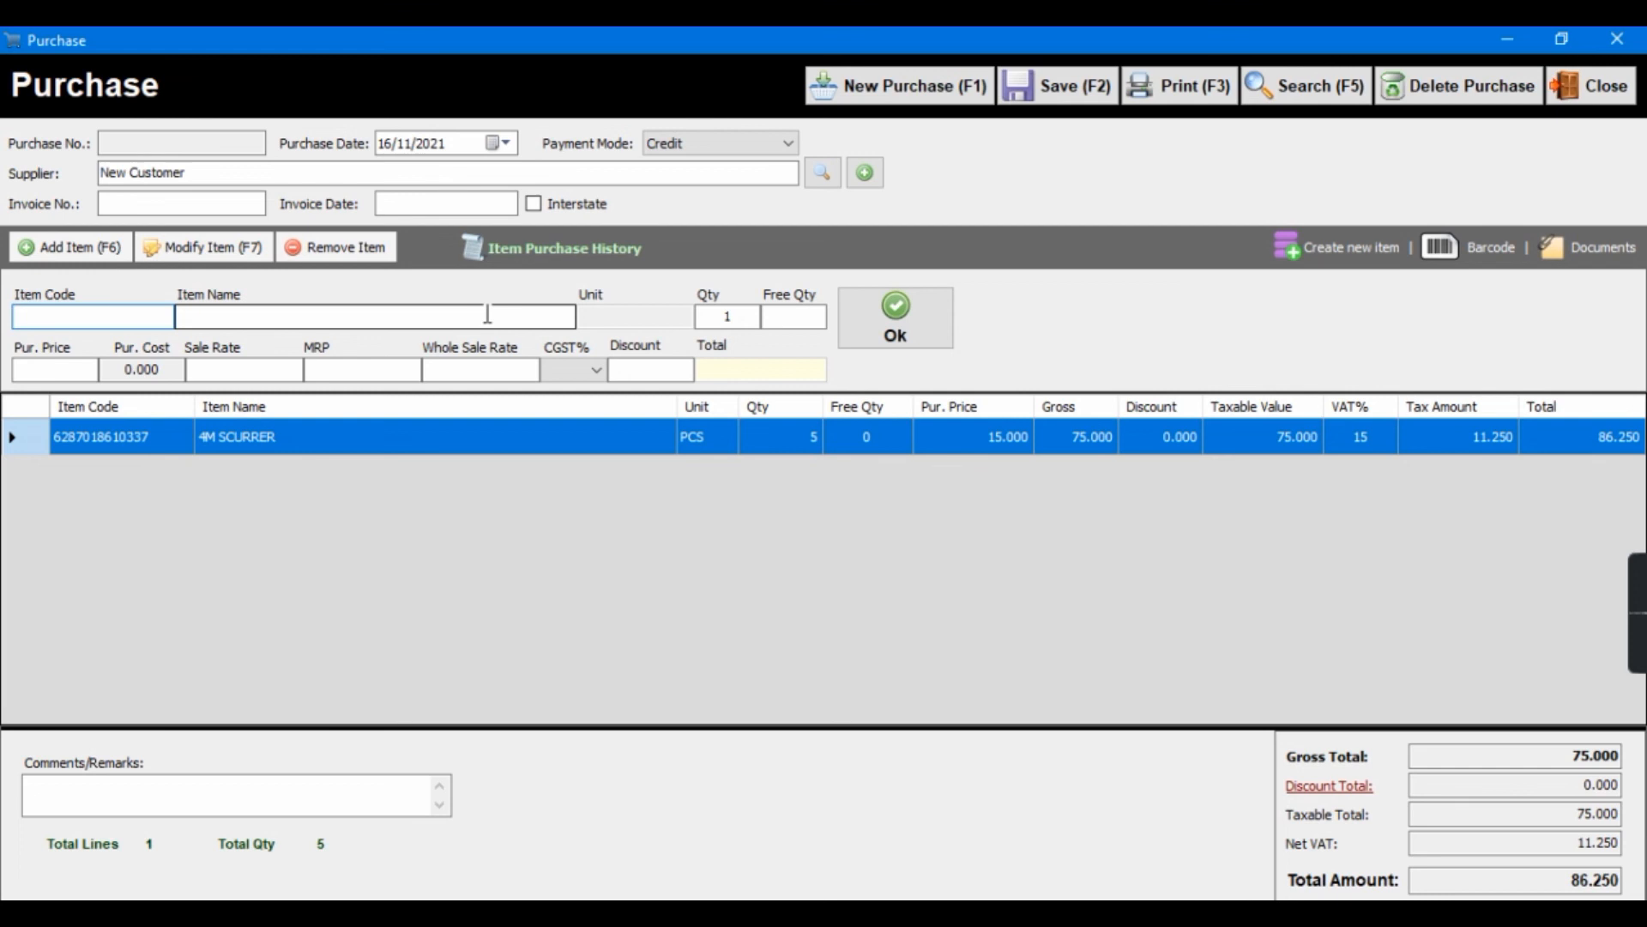
Choose 9 SAR as the second purchase item, keeping a quantity of 1.
left_click(487, 314)
key("Down")
key("Down")
key("Down")
key("Down")
key("Down")
key("Down")
key("Down")
key("Down")
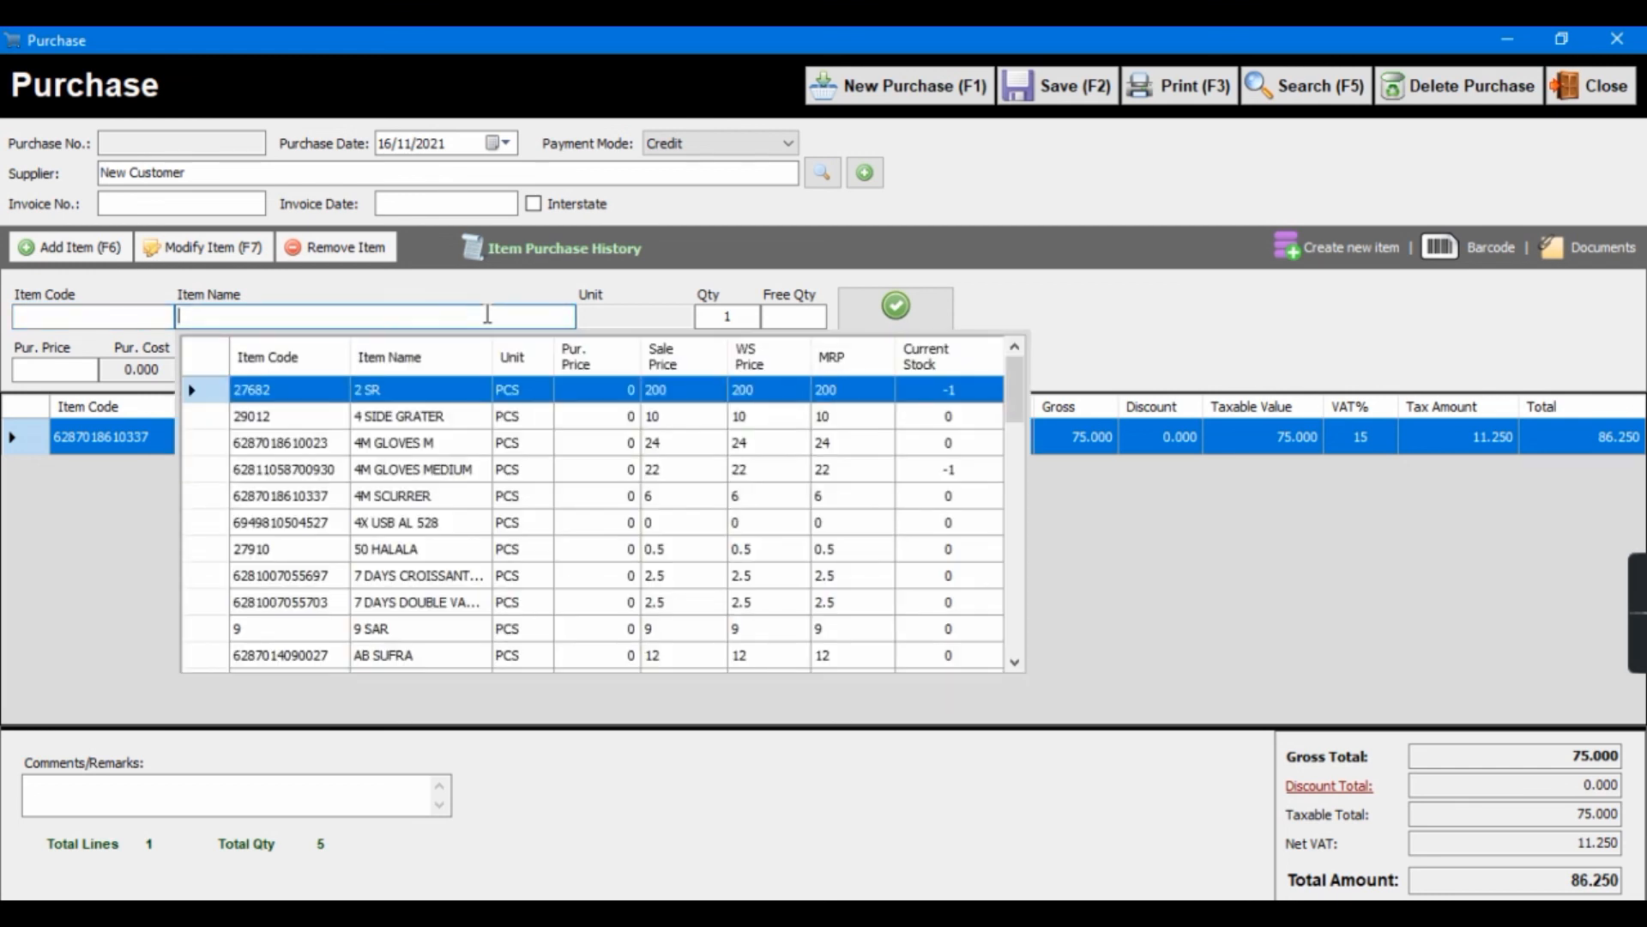
key("Return")
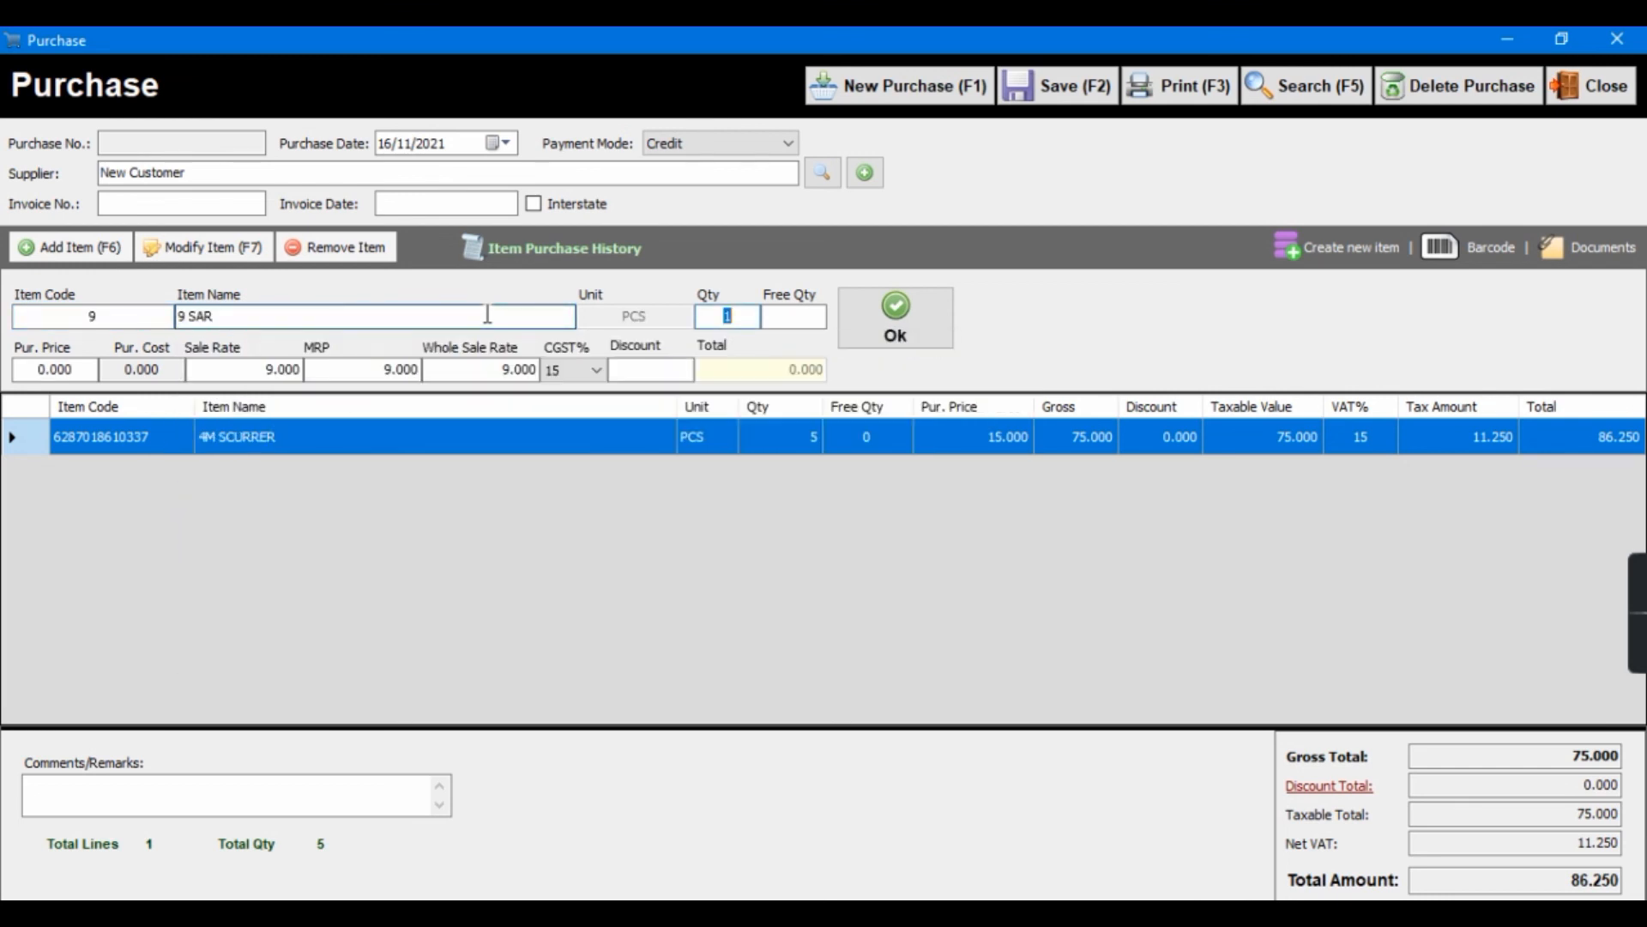
key("Return")
Set the purchase price of 9 SAR to 8 and add the line to the purchase.
type("8")
key("Return")
key("Return")
key("Return")
key("Return")
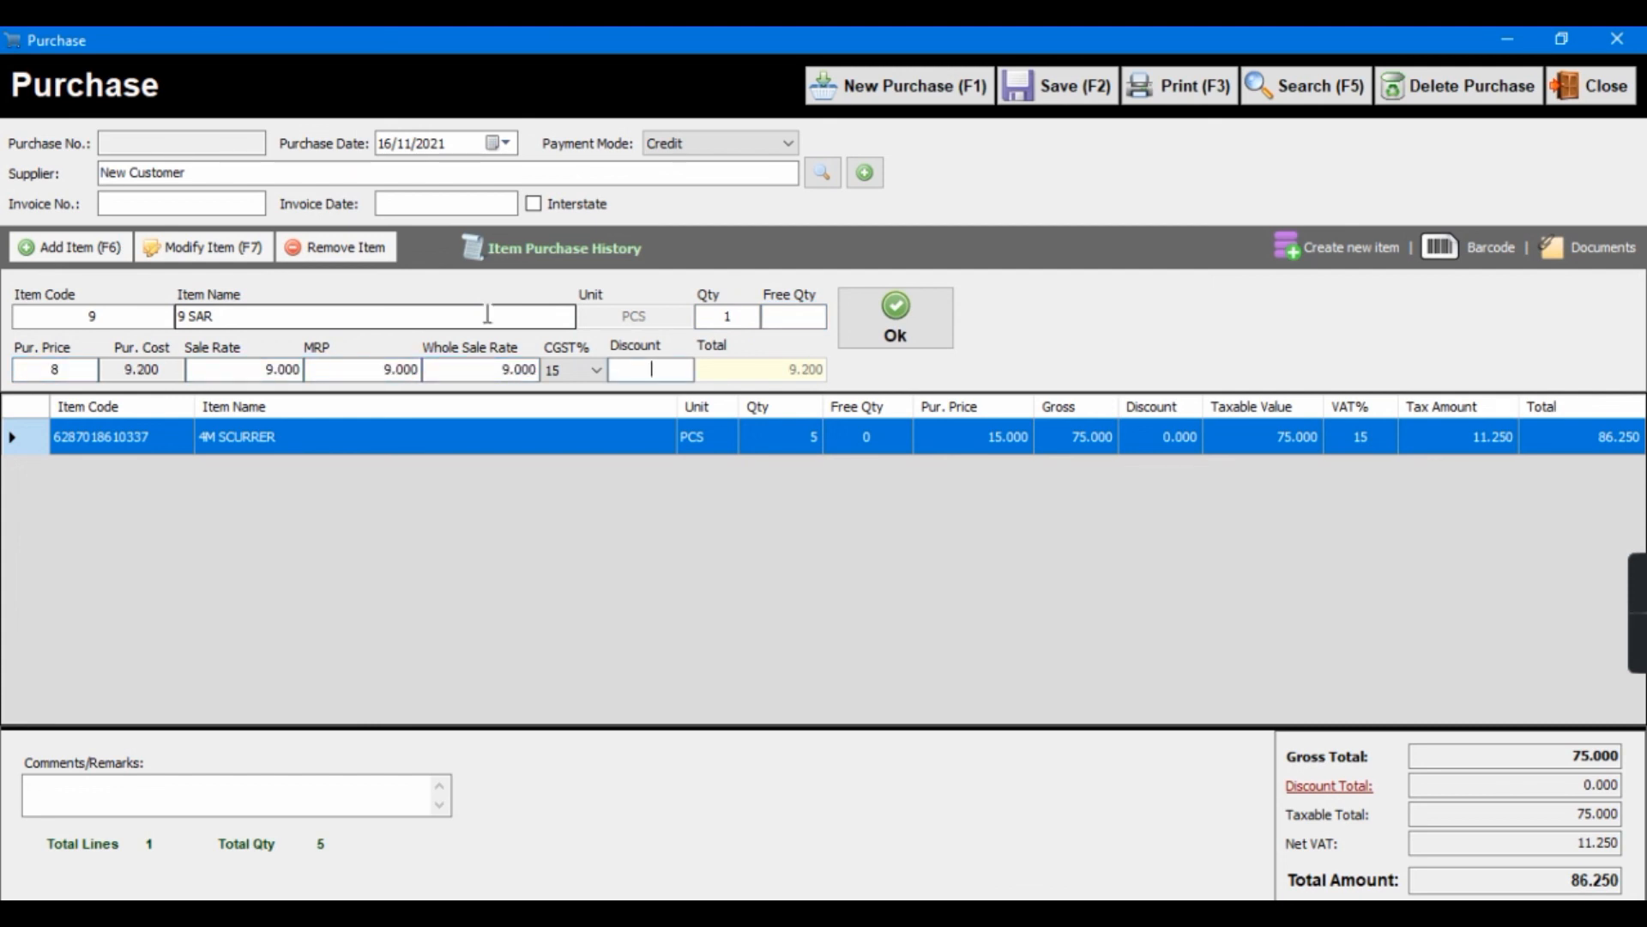
key("Return")
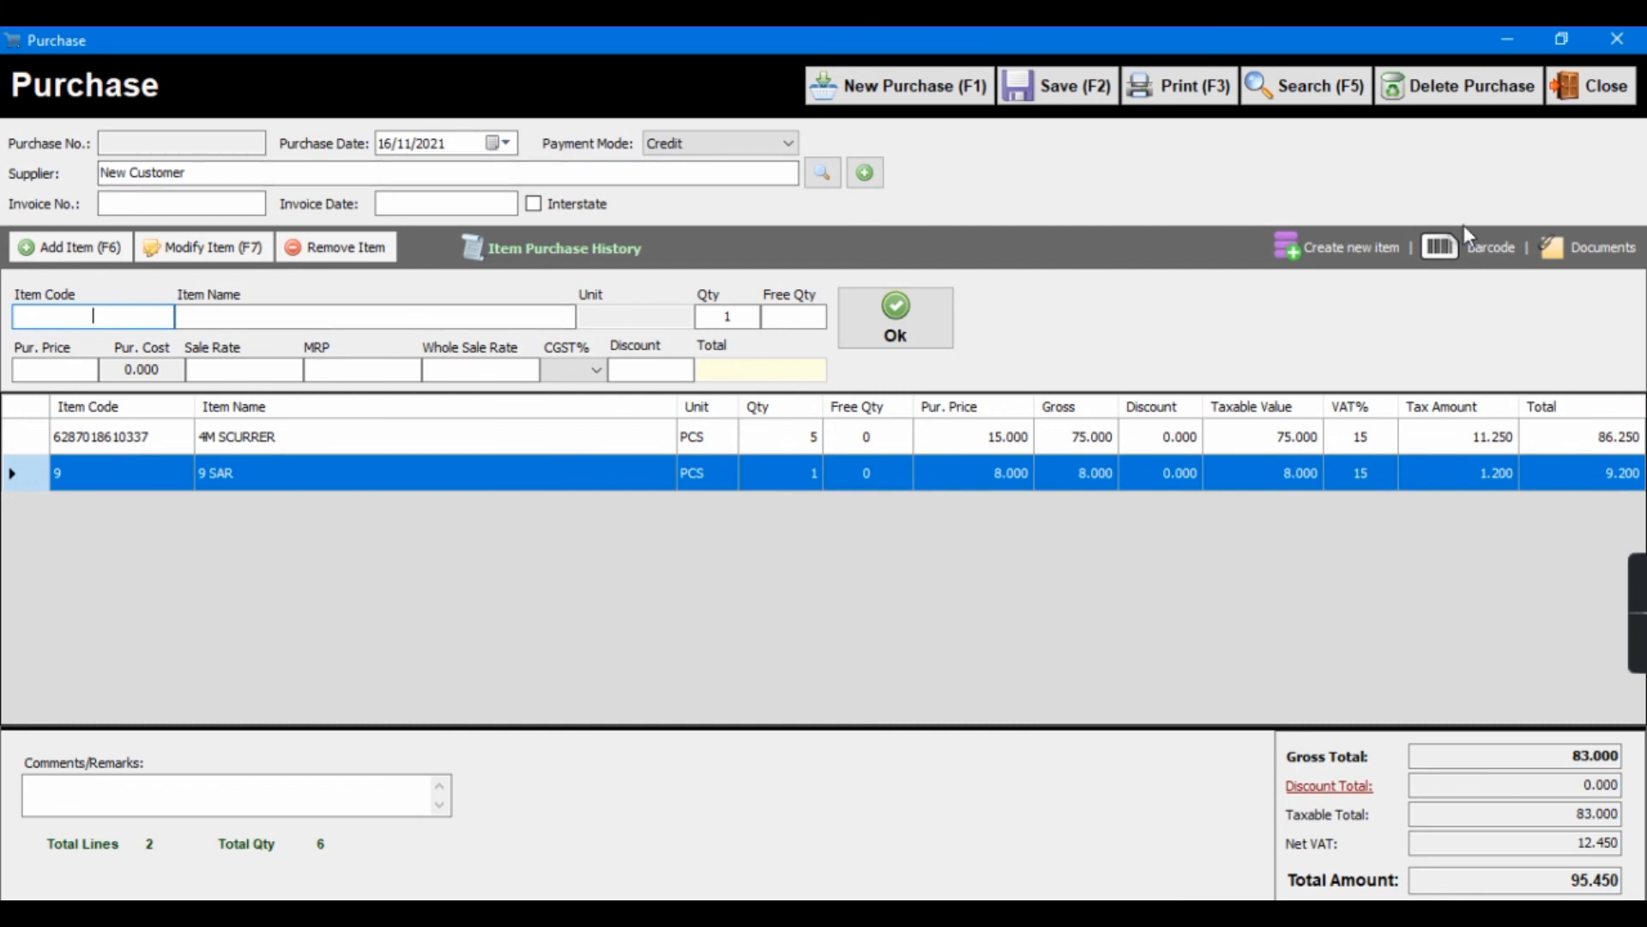
Print barcode labels for the purchase's two items, and close the purchase entry without saving it.
left_click(1489, 249)
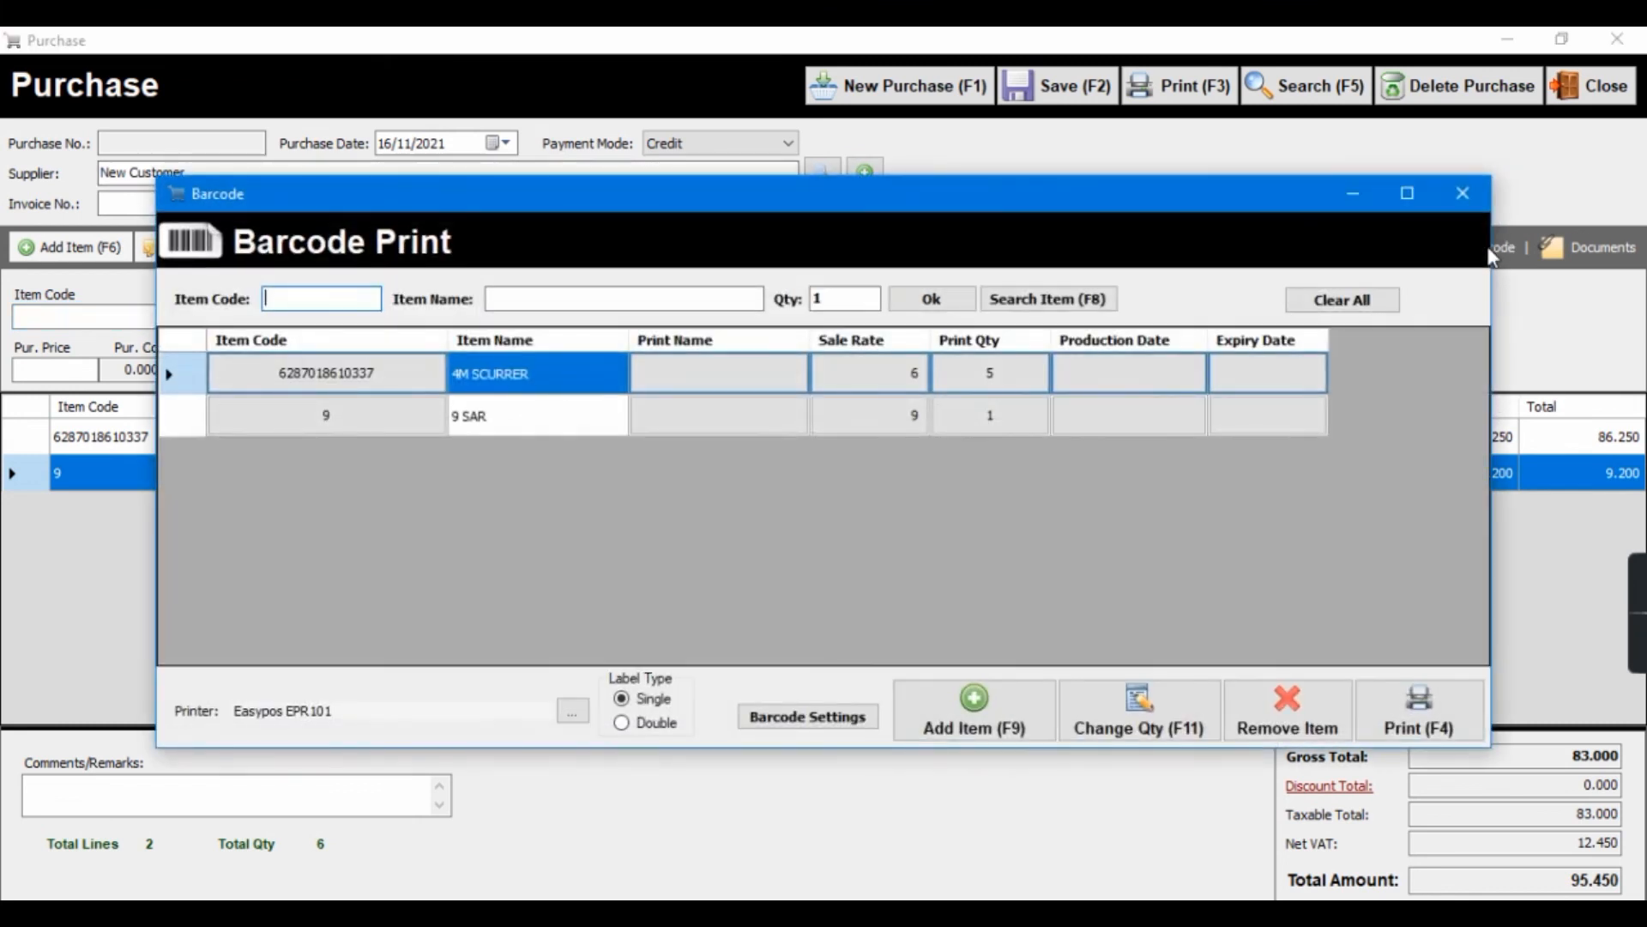
left_click(1402, 708)
left_click(1465, 196)
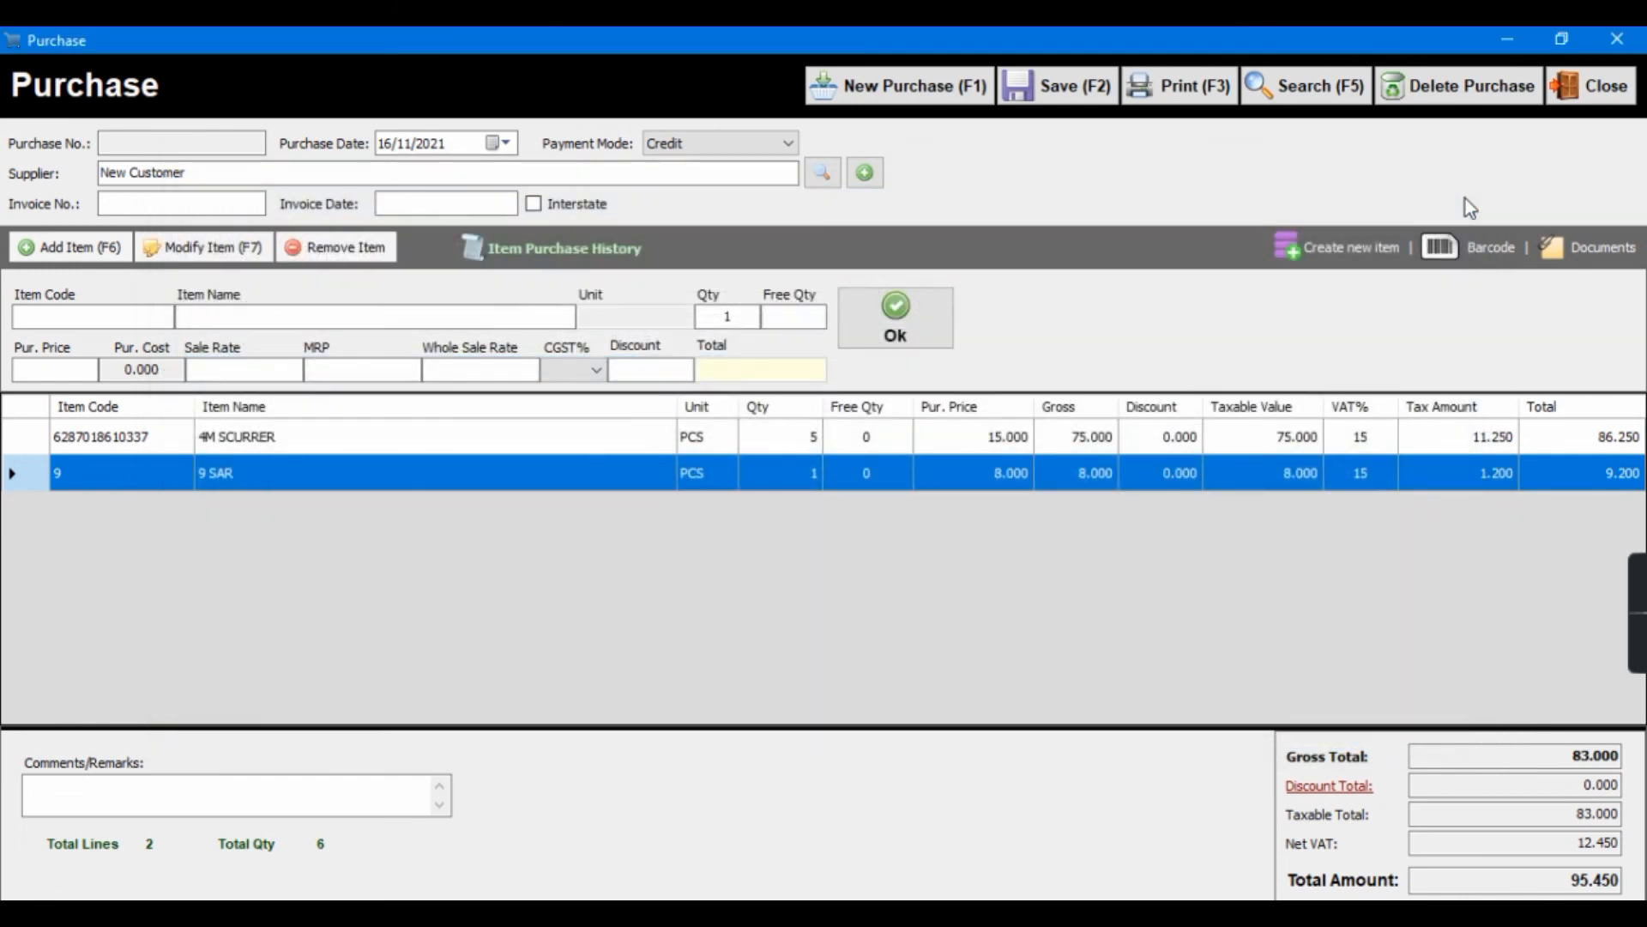
left_click(1625, 94)
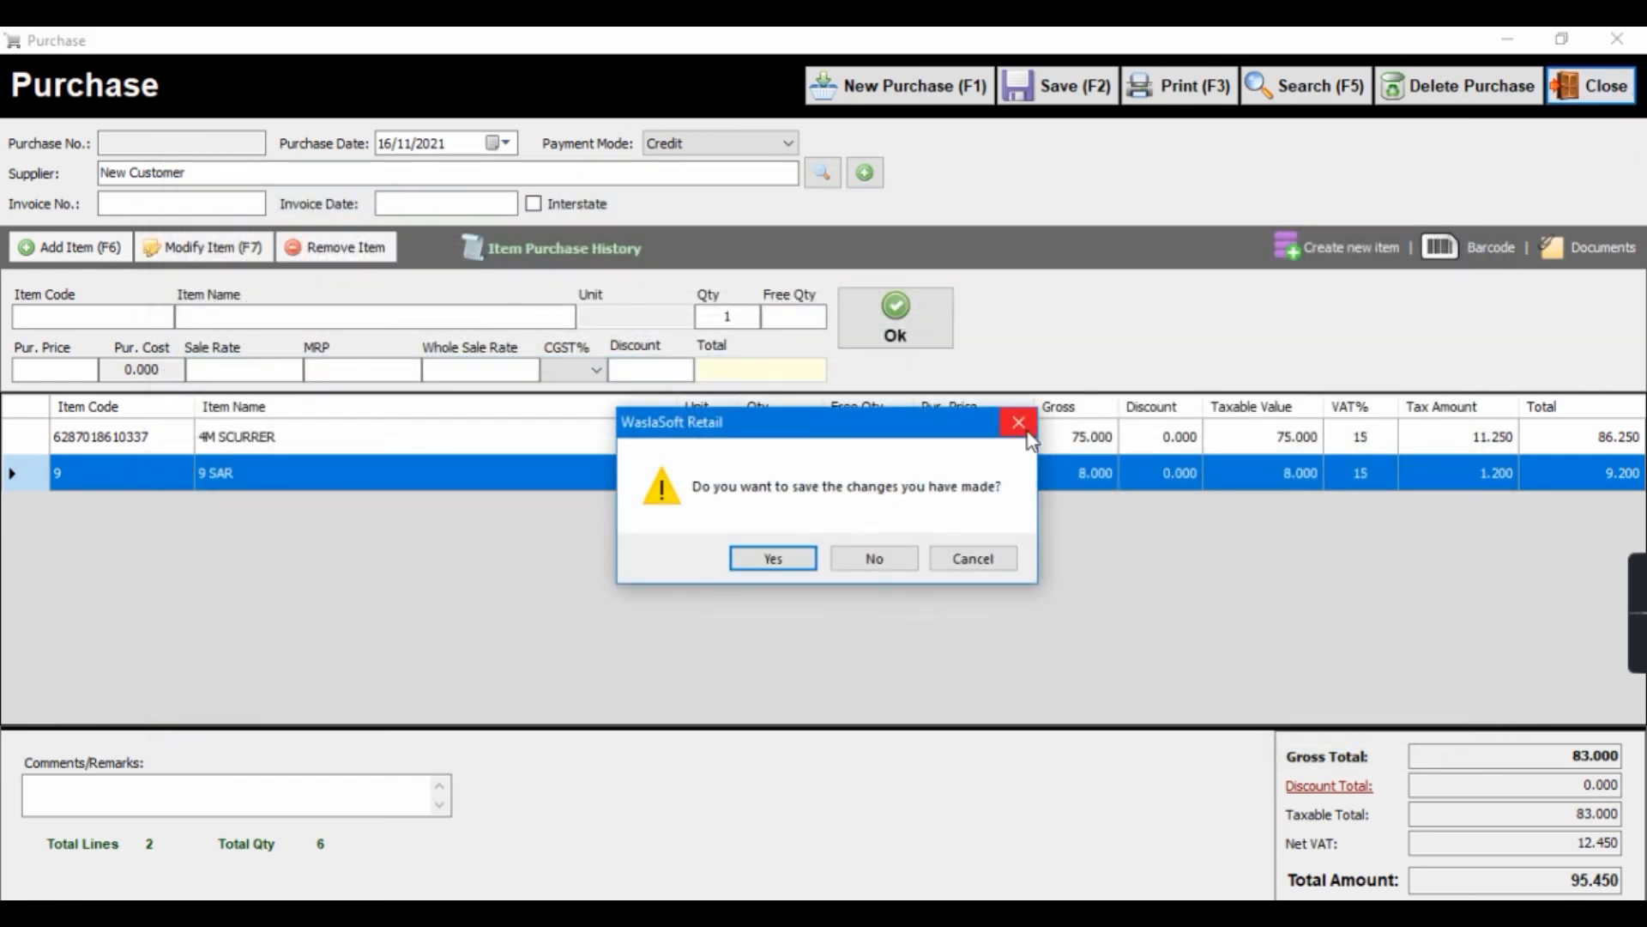
left_click(892, 568)
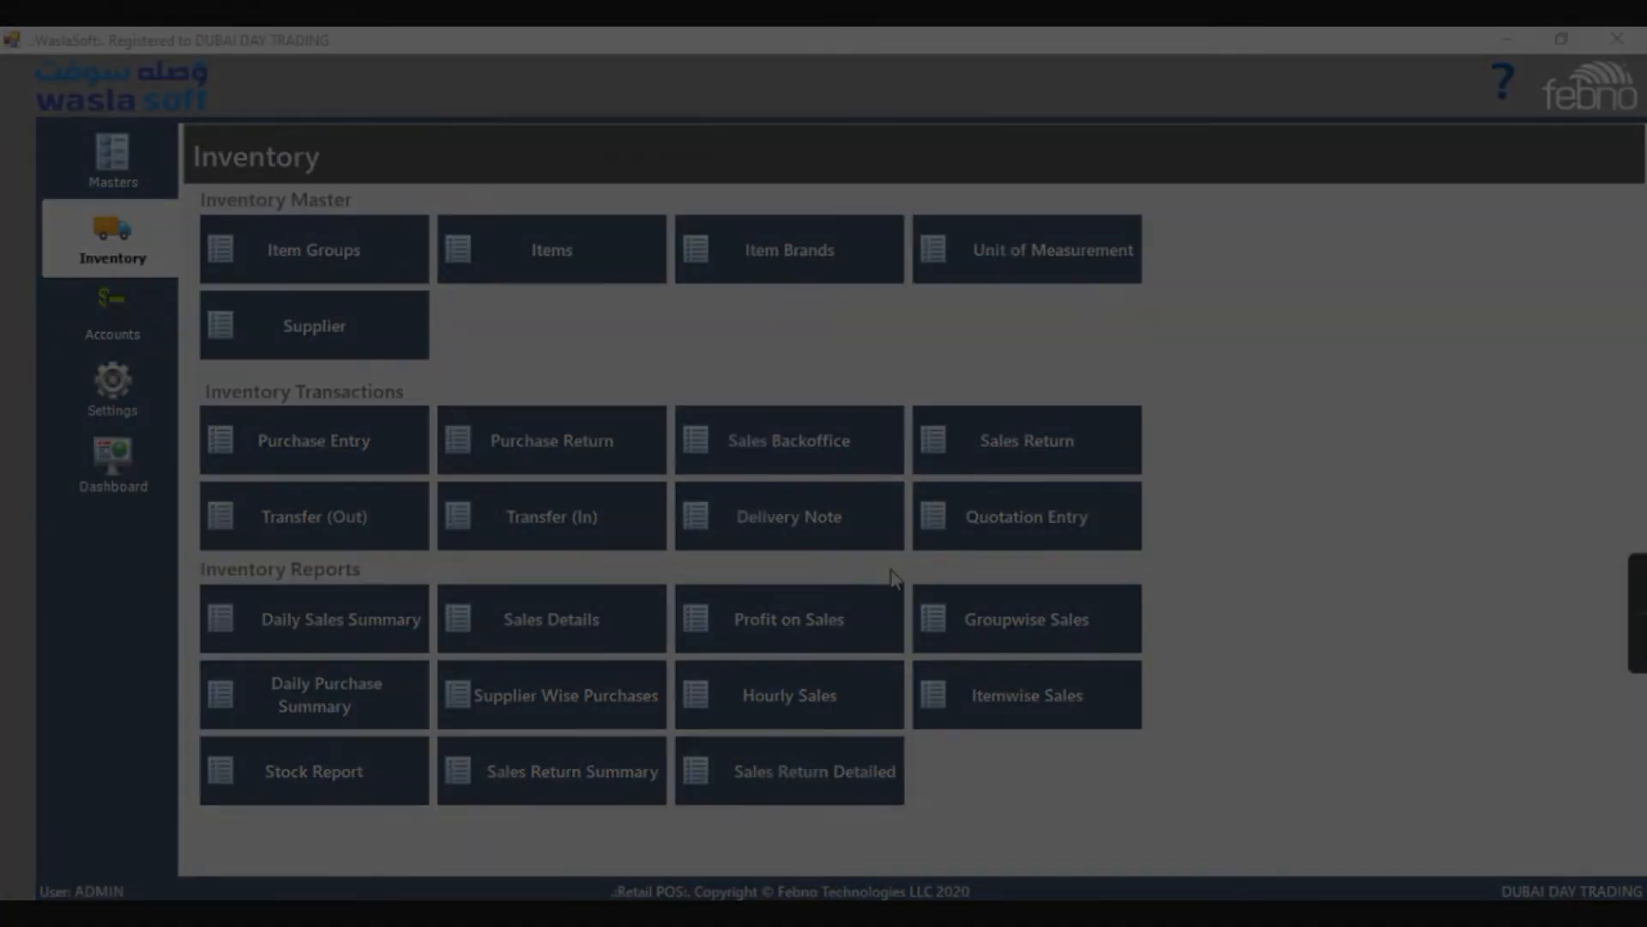